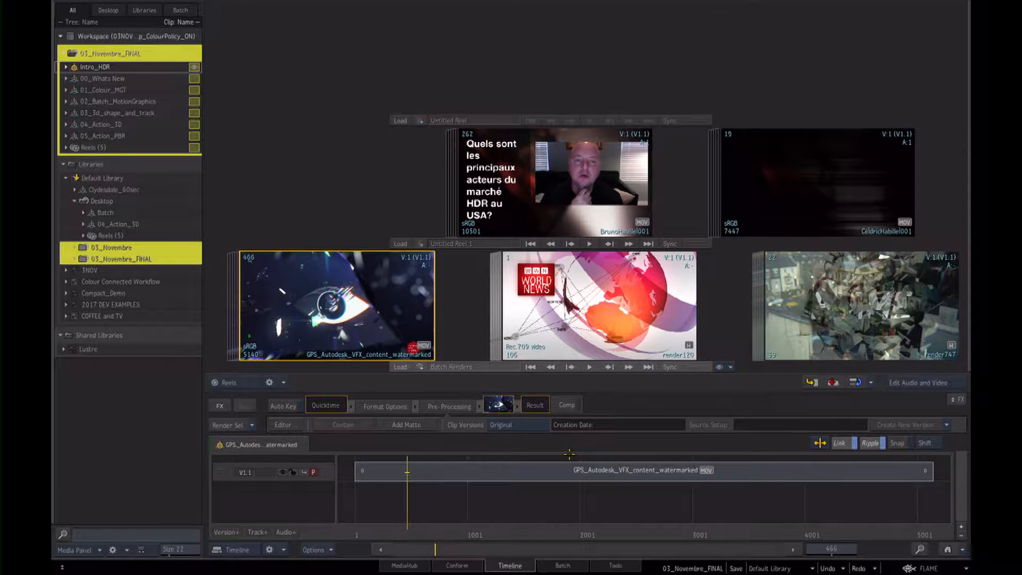
- Display the 00_Whats New desktop and switch to the 01_Colour_MGT desktop
left_click(195, 78)
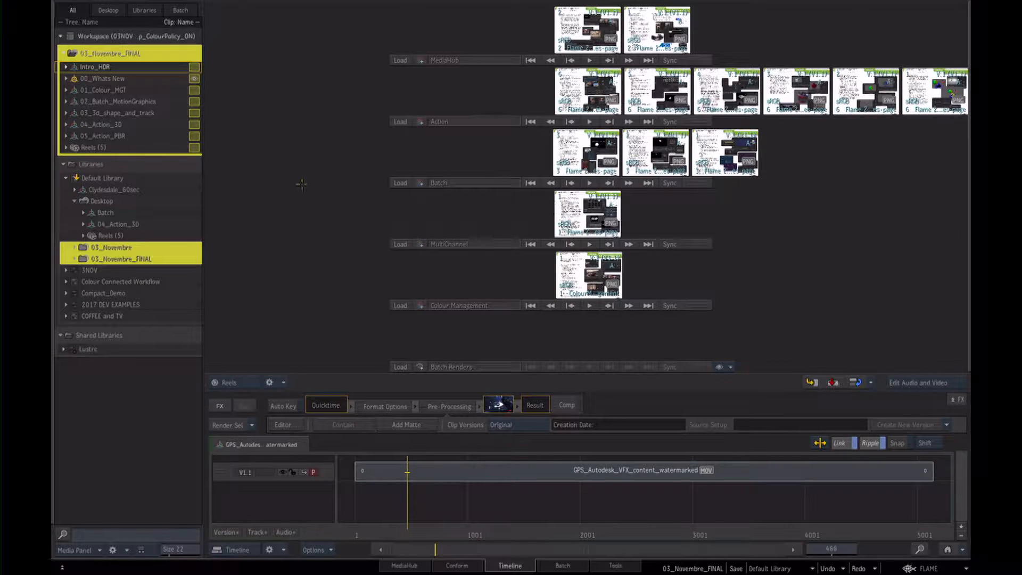
left_click(194, 90)
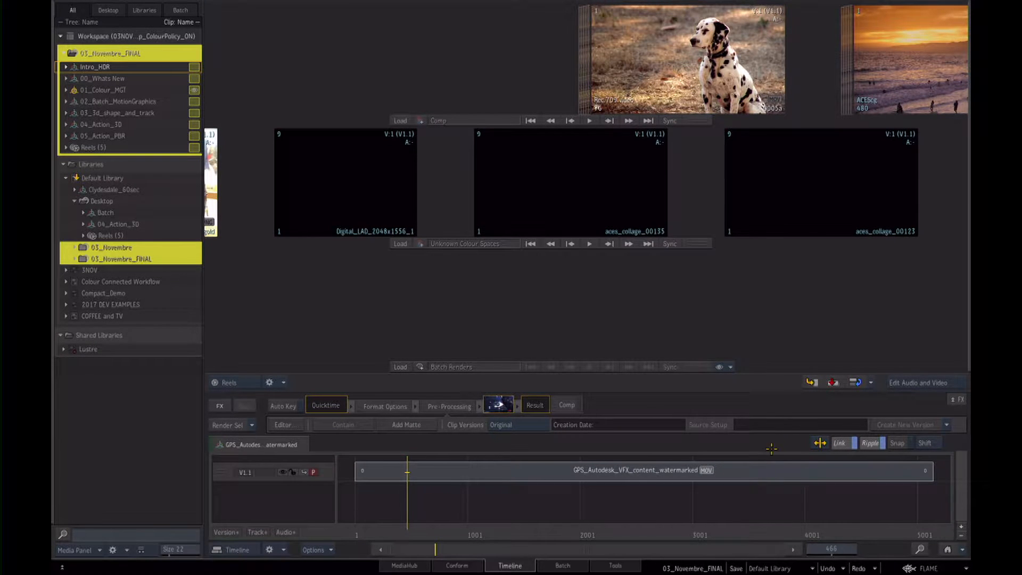
- Exit Flame and relaunch Flame 2017 Extension 1 from the system desktop
left_click(908, 568)
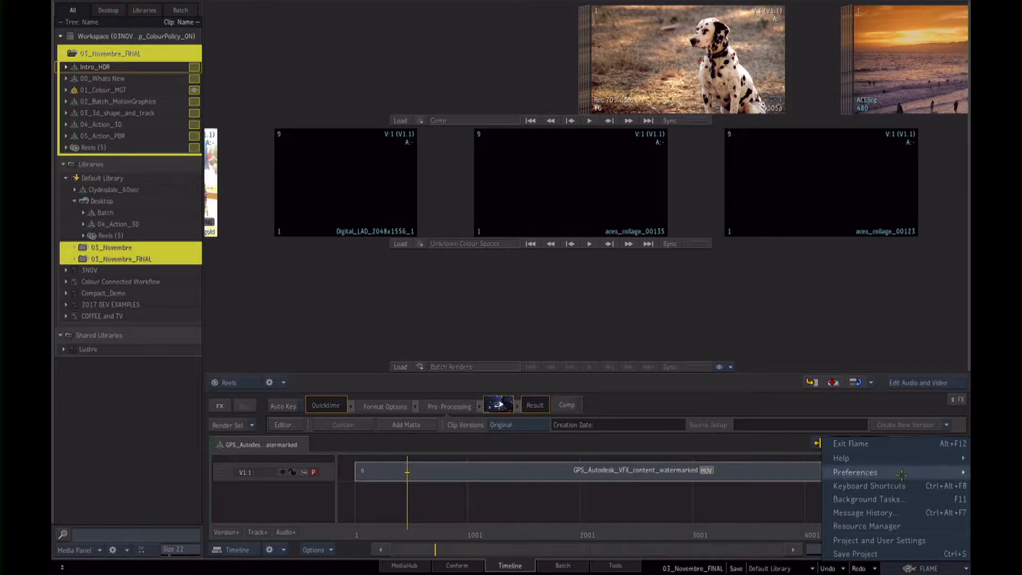
left_click(908, 445)
left_click(532, 320)
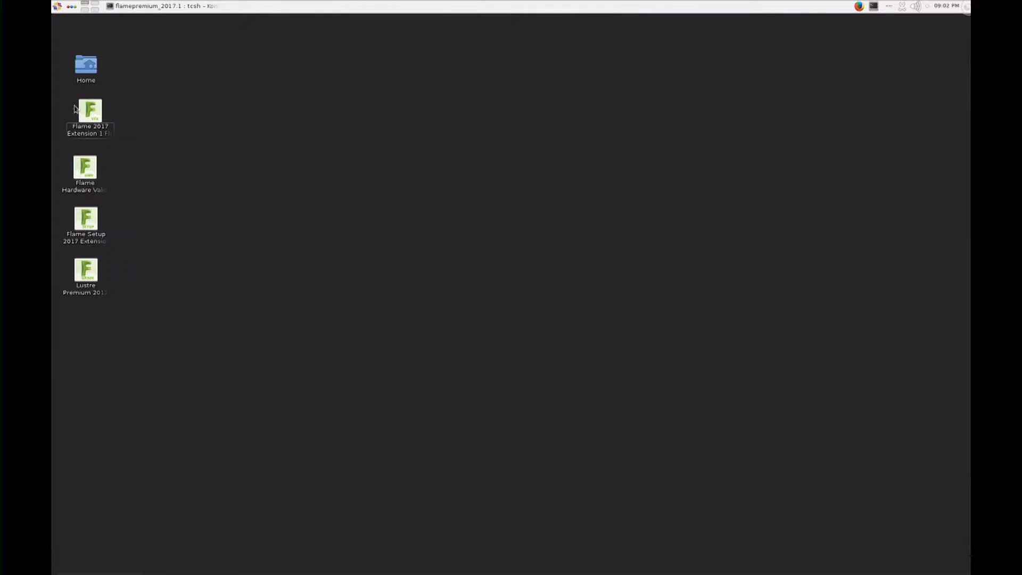
double_click(89, 111)
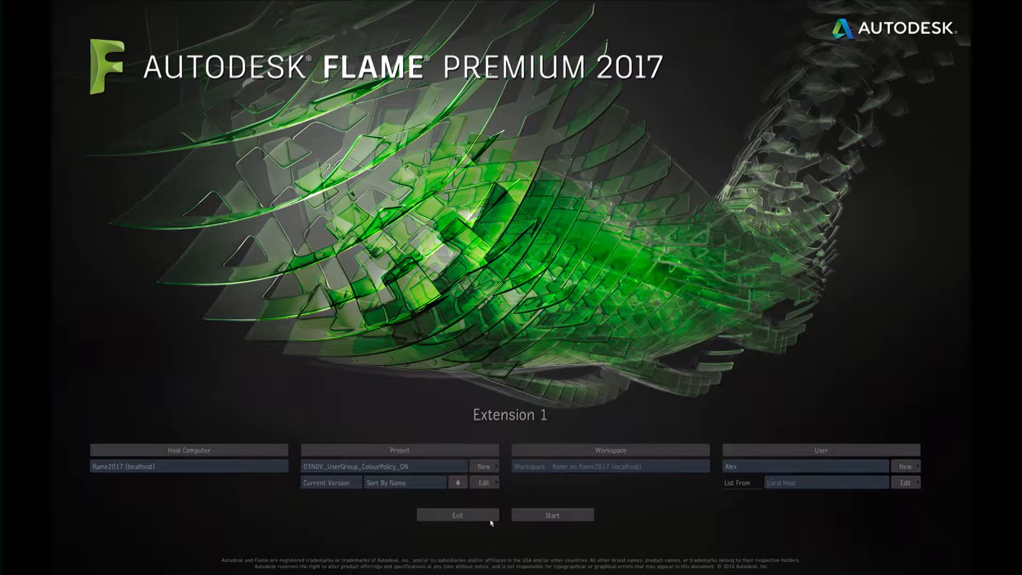
- Examine the colour policy modes and Autodesk presets offered for a new project, and cancel without creating it
left_click(484, 467)
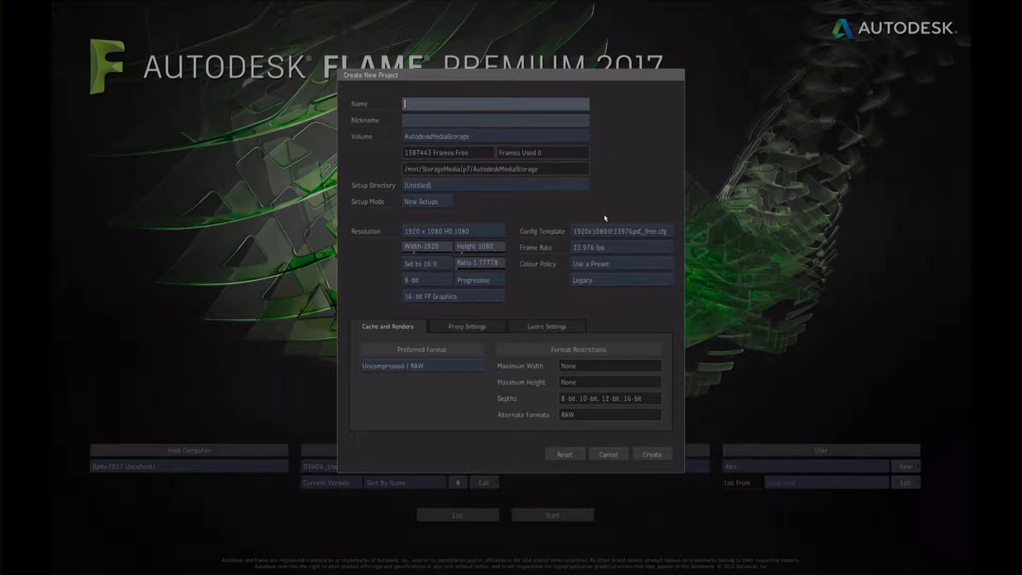
left_click(621, 265)
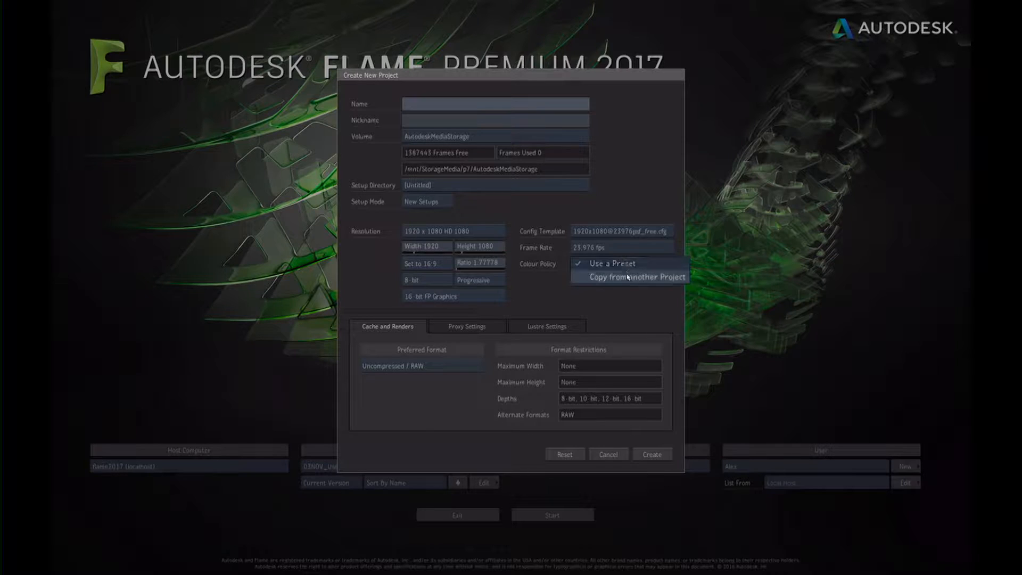
left_click(627, 277)
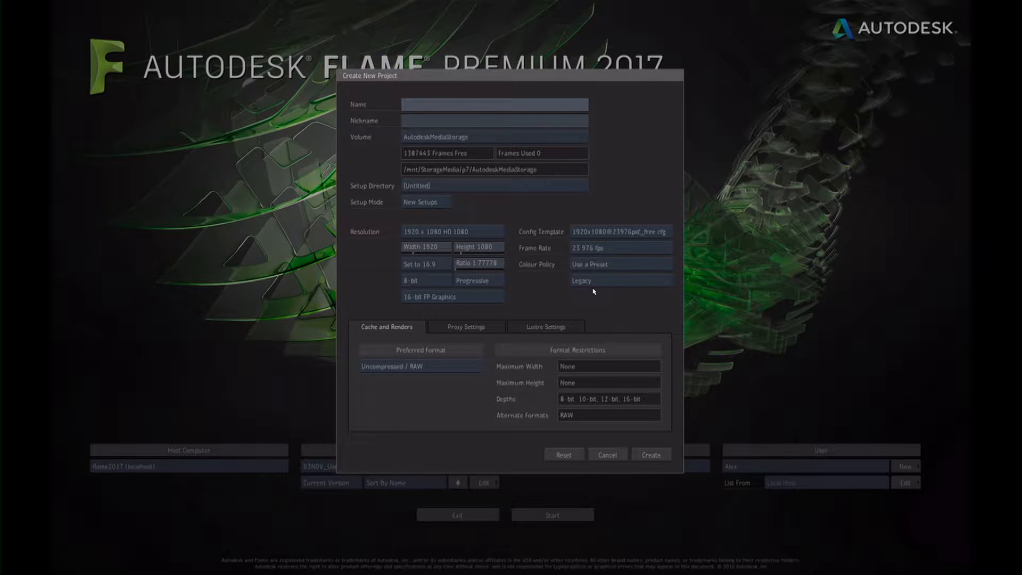
left_click(597, 282)
mouse_move(597, 284)
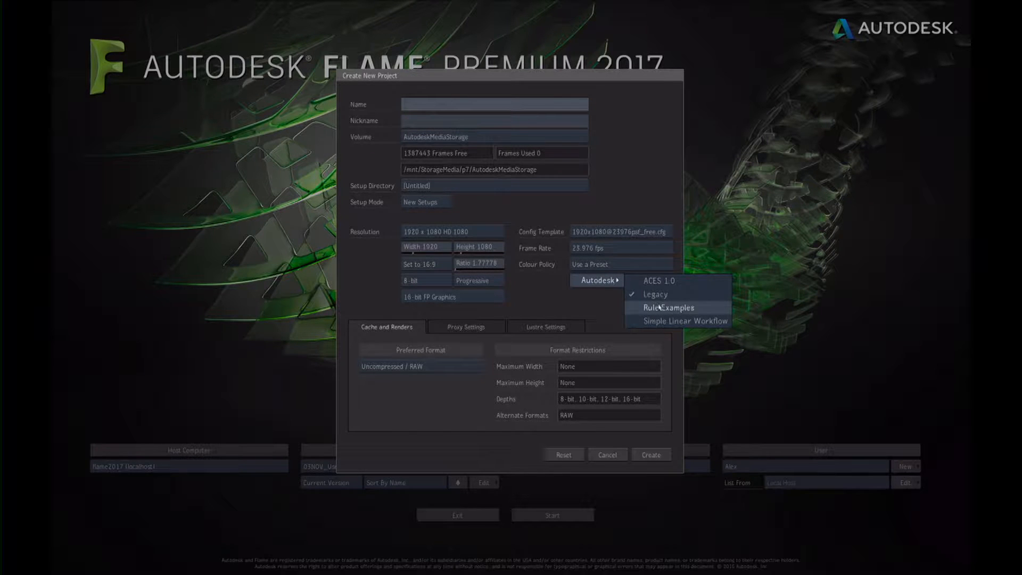
left_click(599, 293)
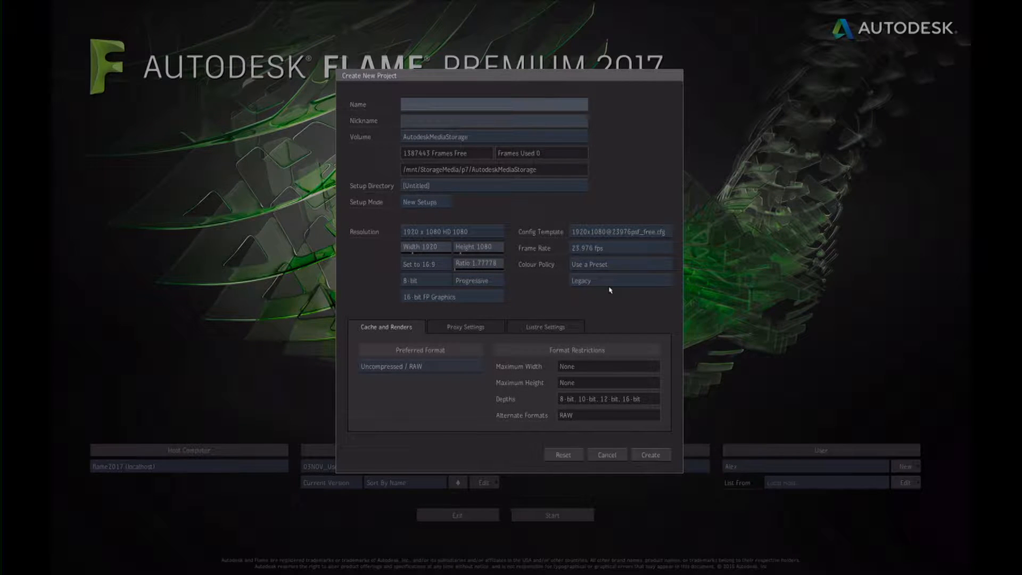
left_click(606, 455)
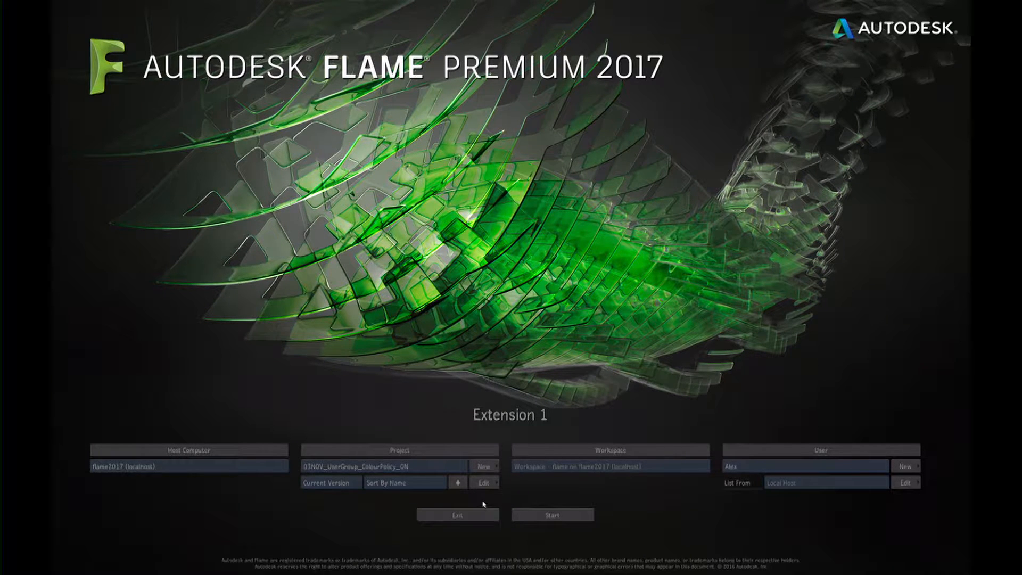
- Start the existing 03NOV_UserGroup_ColourPolicy_ON project
left_click(558, 516)
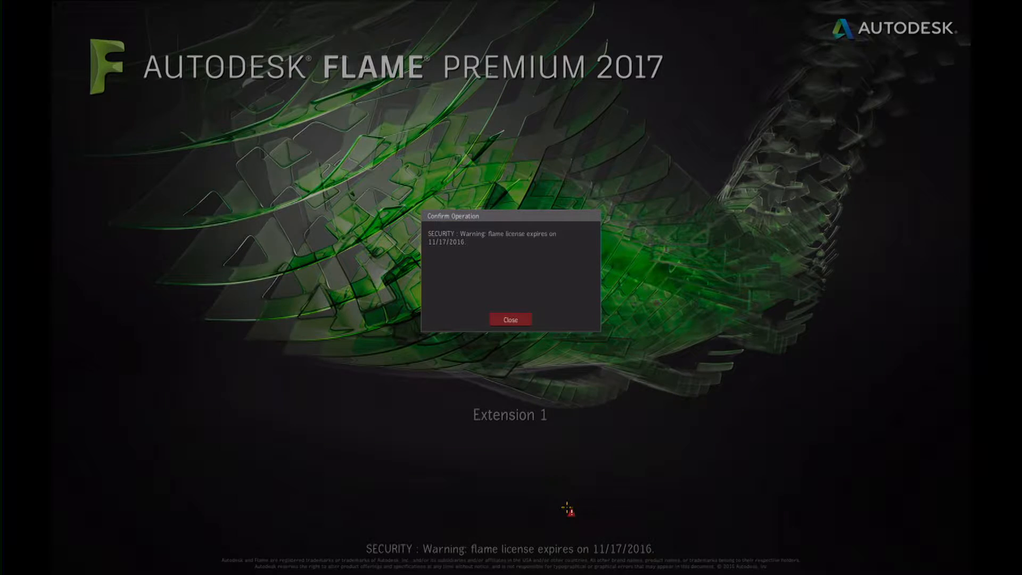
left_click(512, 319)
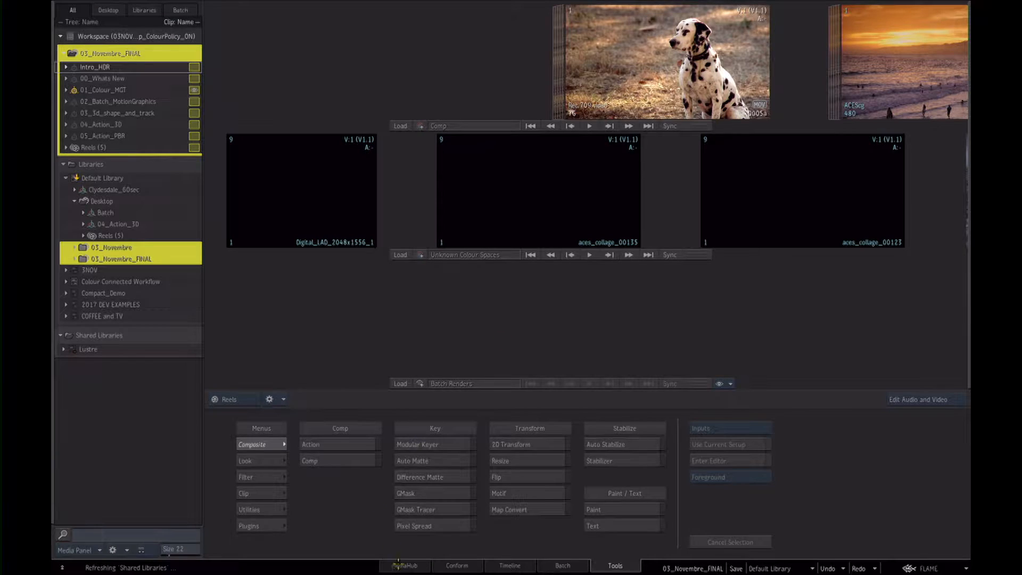
- Browse in MediaHub to StorageMedia/TRANSFERT/3NOV/MEDIAS and scan its subdirectories for clips
left_click(401, 565)
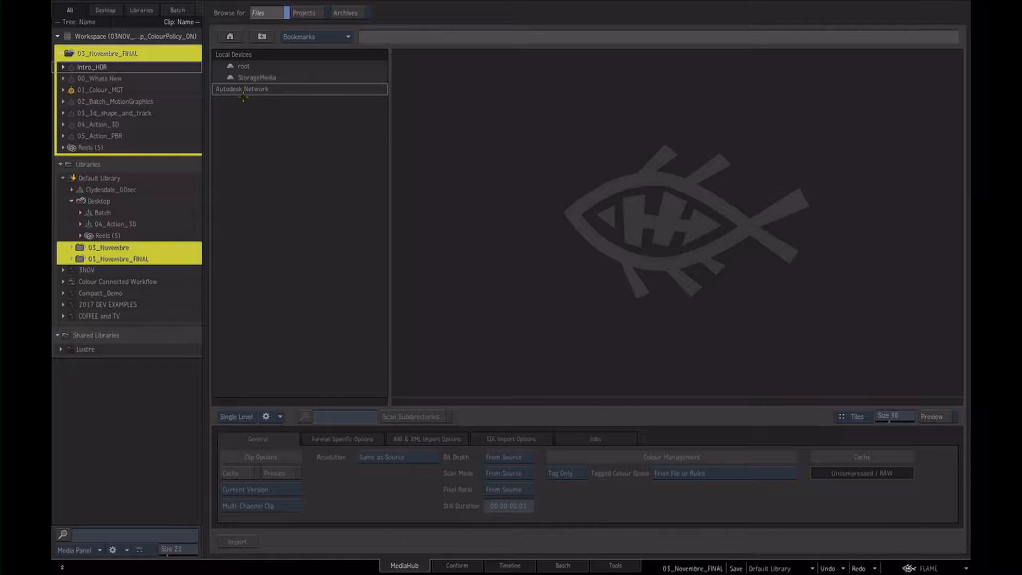
double_click(255, 77)
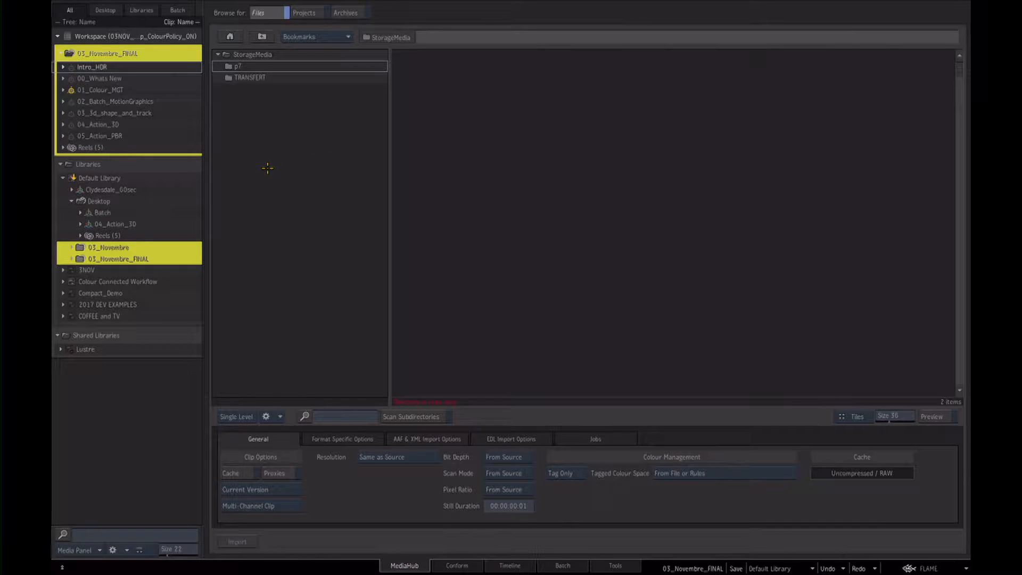
double_click(260, 78)
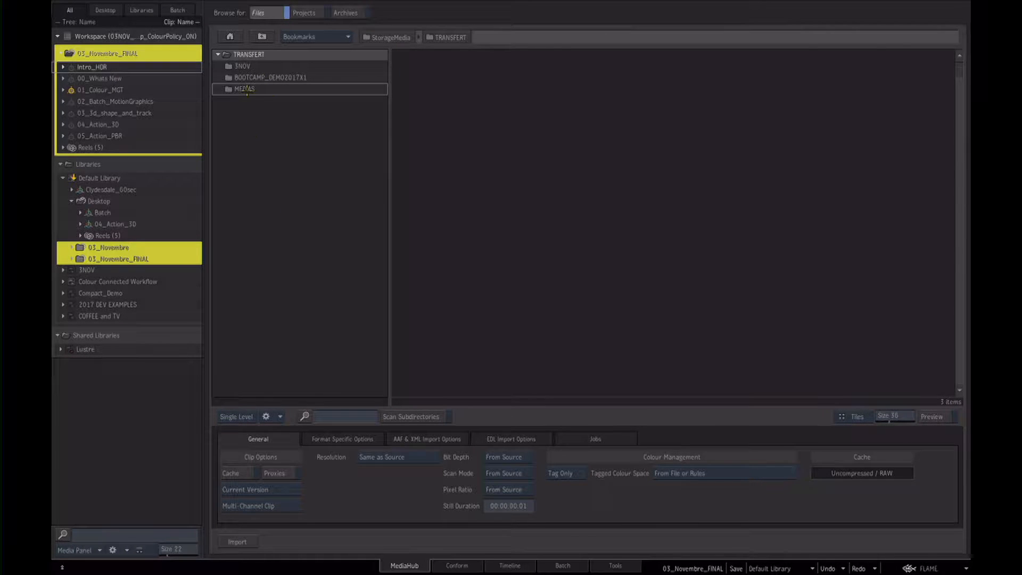
double_click(254, 67)
double_click(257, 66)
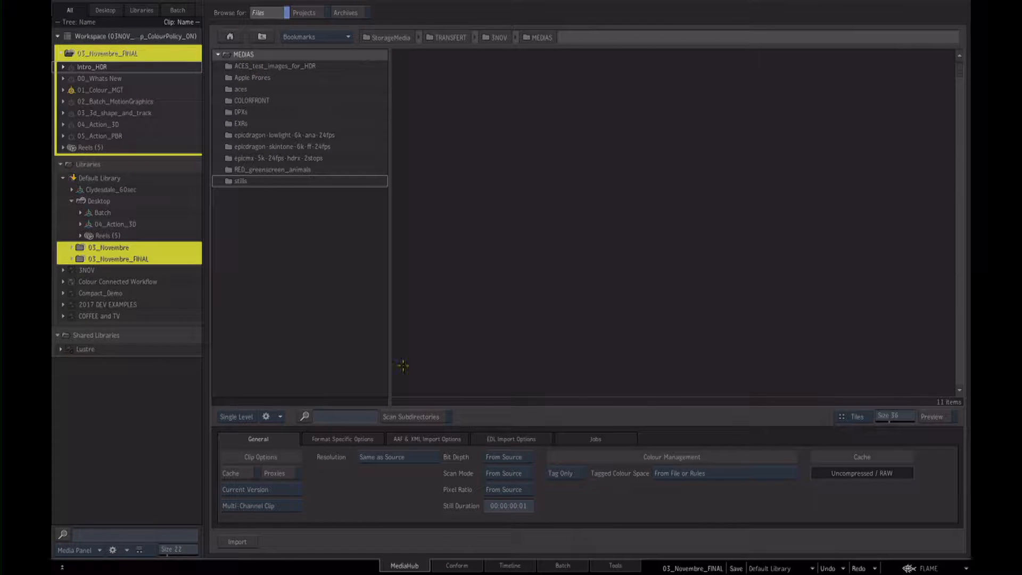
left_click(428, 415)
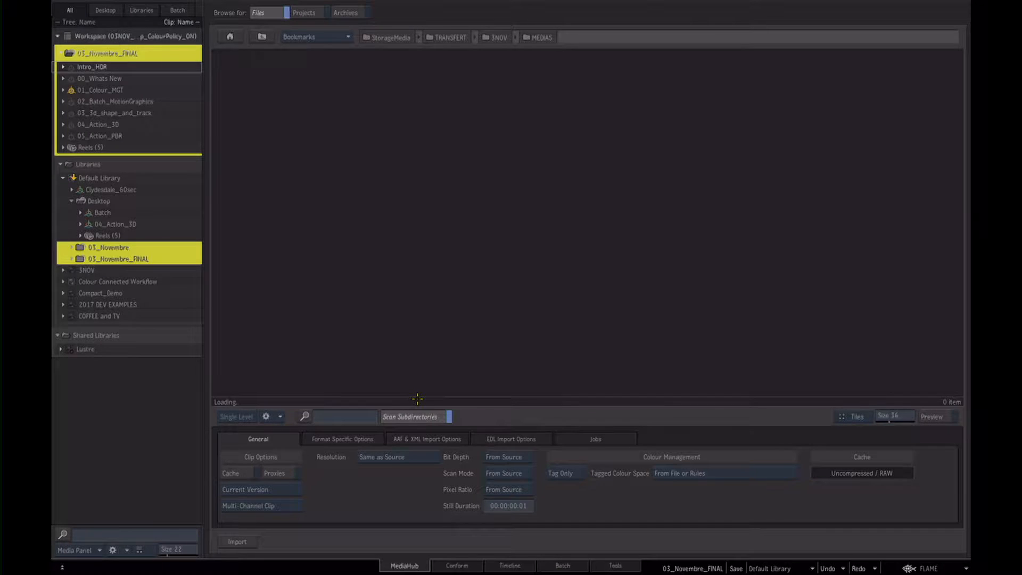
- Enable the preview and inspect the colour space tags of several clips, including DigitalLAD.2048x1556, SonyF35.StillLife and A012_C020_0718HU_001
left_click(932, 417)
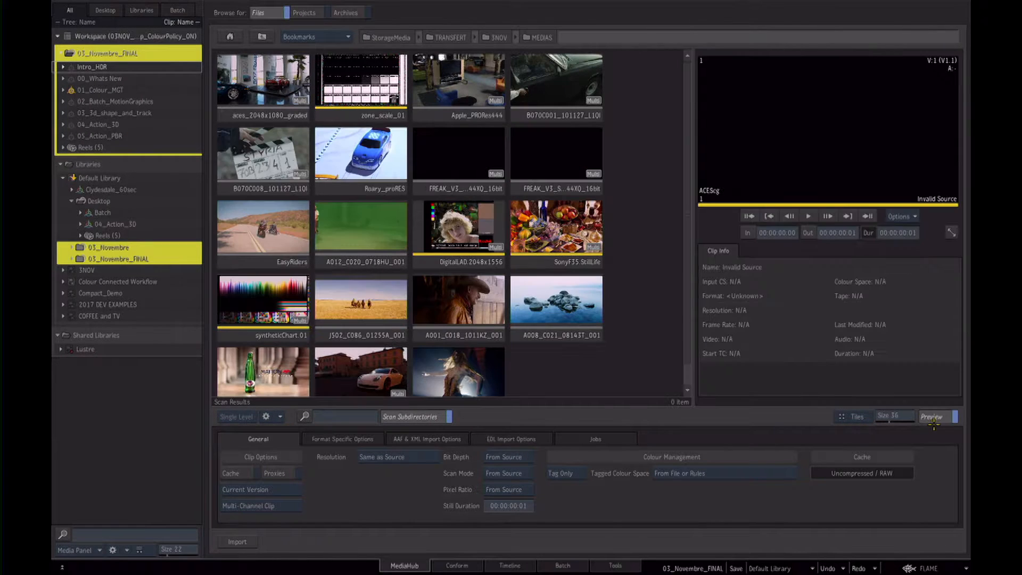
left_click(272, 152)
left_click(276, 86)
left_click(447, 259)
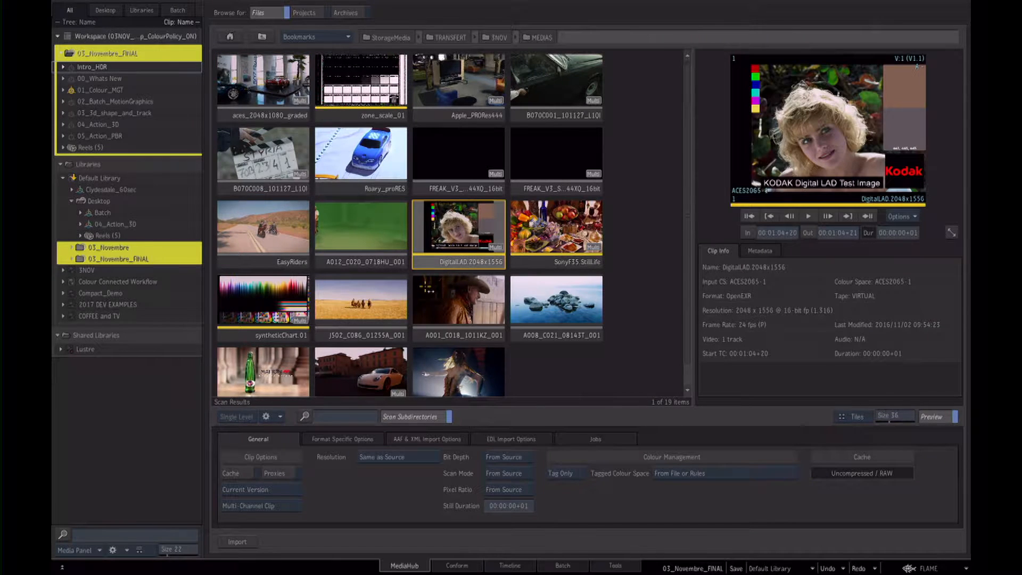
left_click(377, 246)
left_click(558, 240)
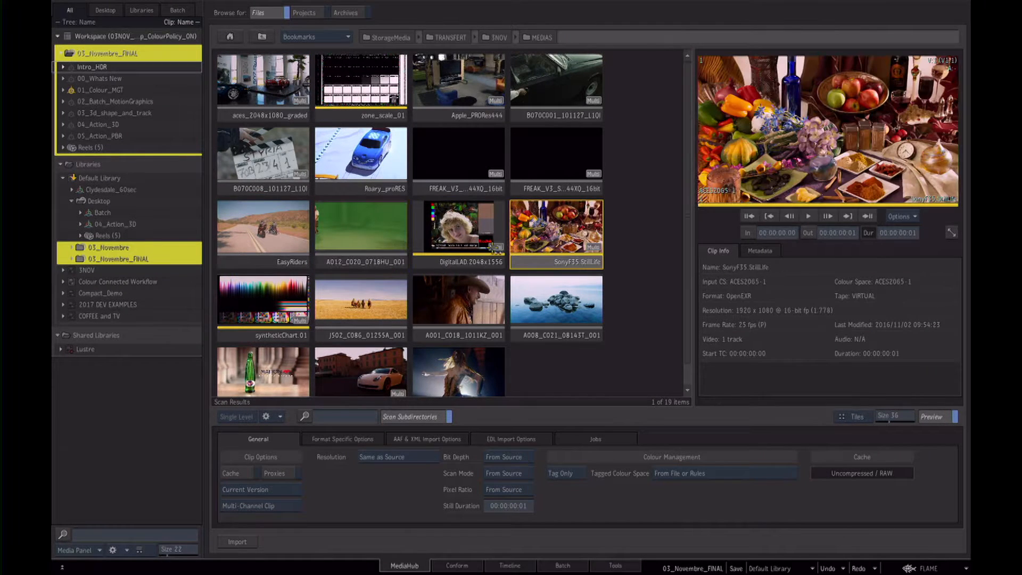
left_click(361, 235)
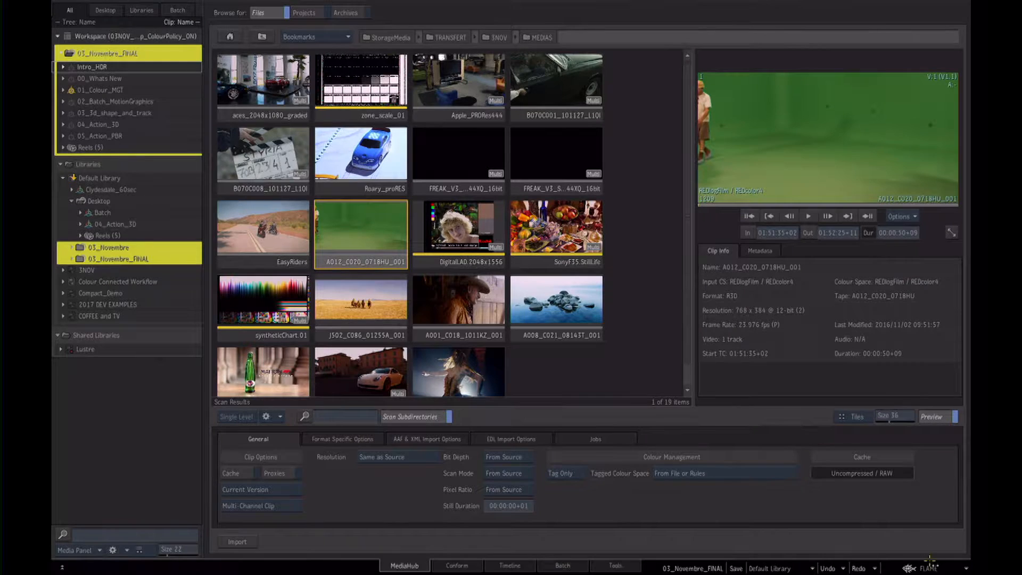
- Delete the RED input rule in the Colour Management preferences and close the preferences
left_click(929, 569)
mouse_move(857, 473)
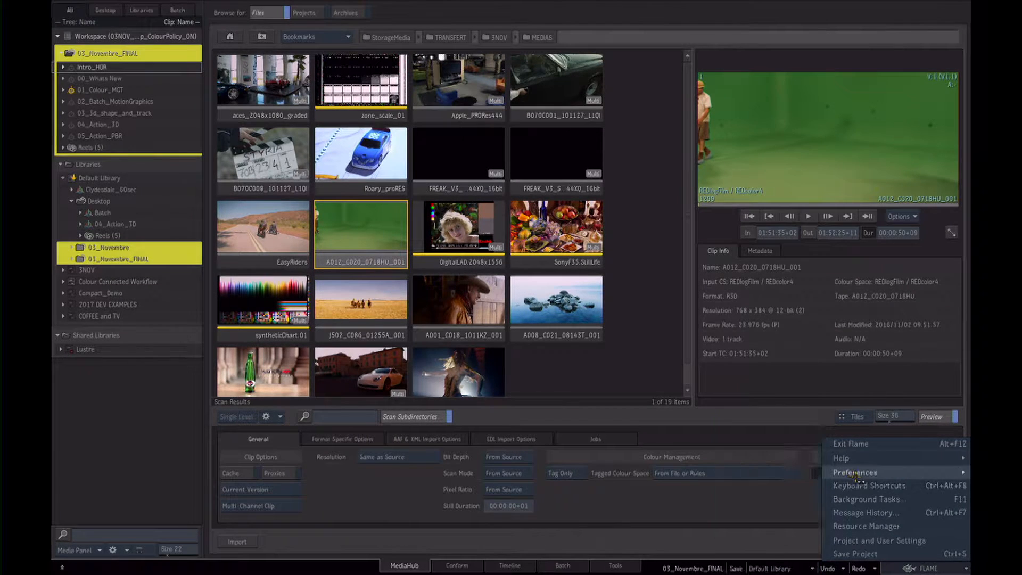
left_click(792, 461)
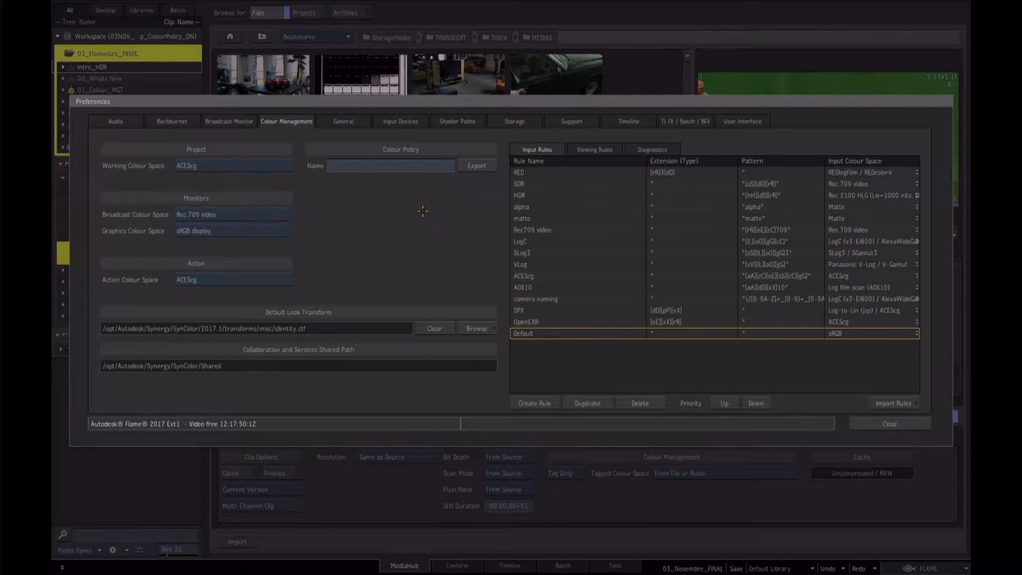
left_click(541, 173)
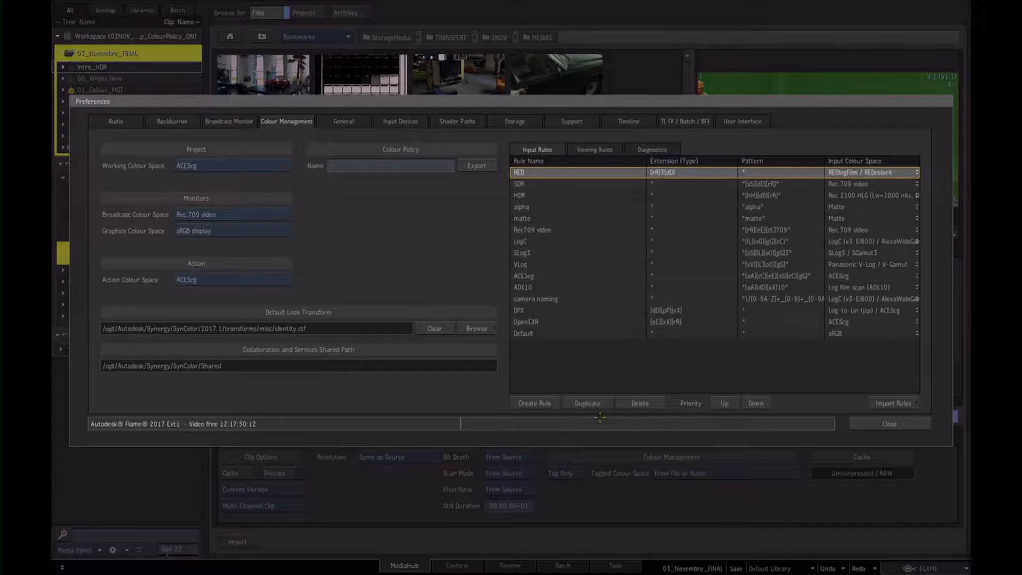
left_click(638, 404)
left_click(890, 424)
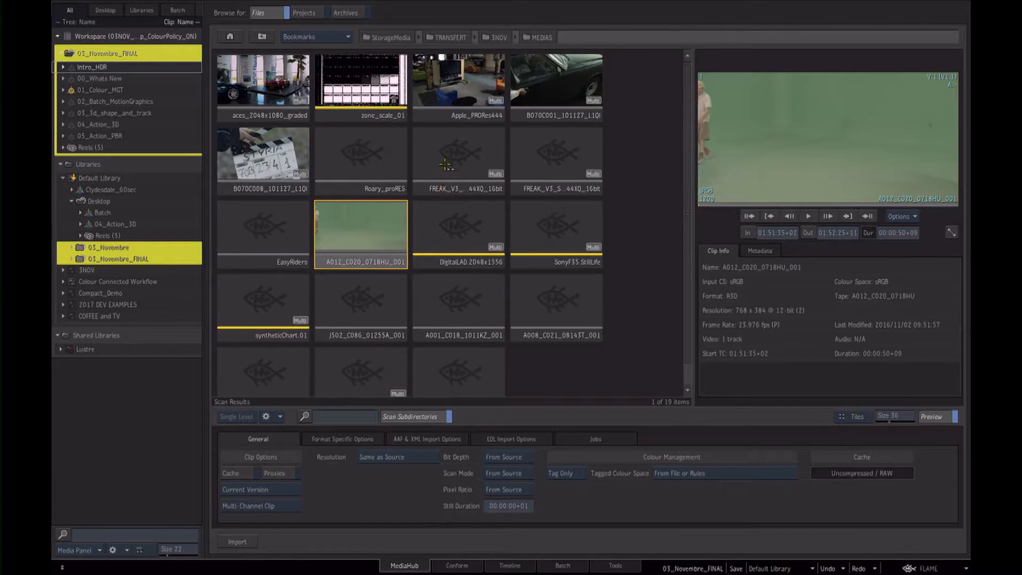
- Compare the colour space tags of the ProRes and B070 camera clips, scrubbing through B070C008_101127_L1QI in the preview
left_click(435, 96)
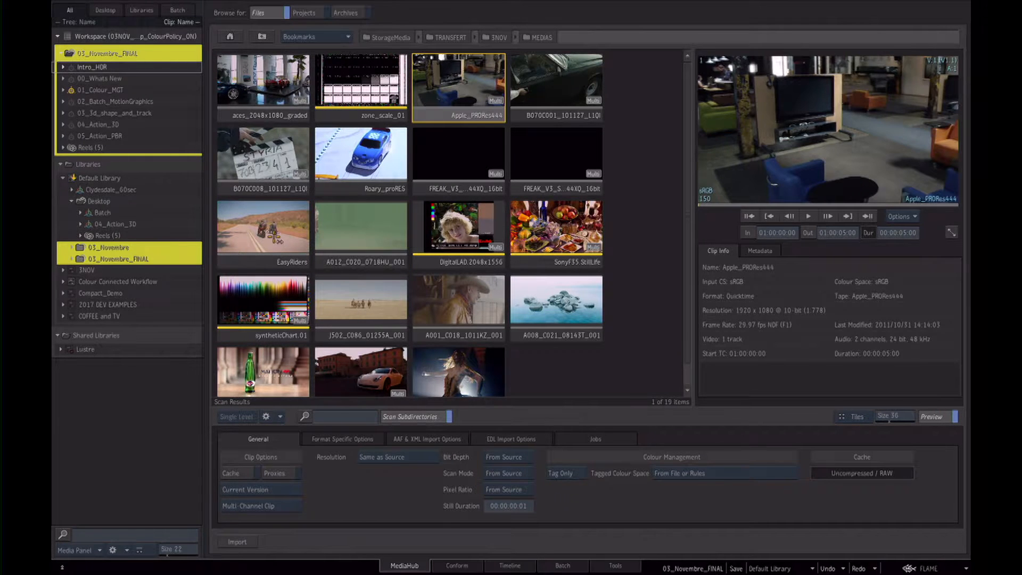
left_click(275, 235)
left_click(272, 161)
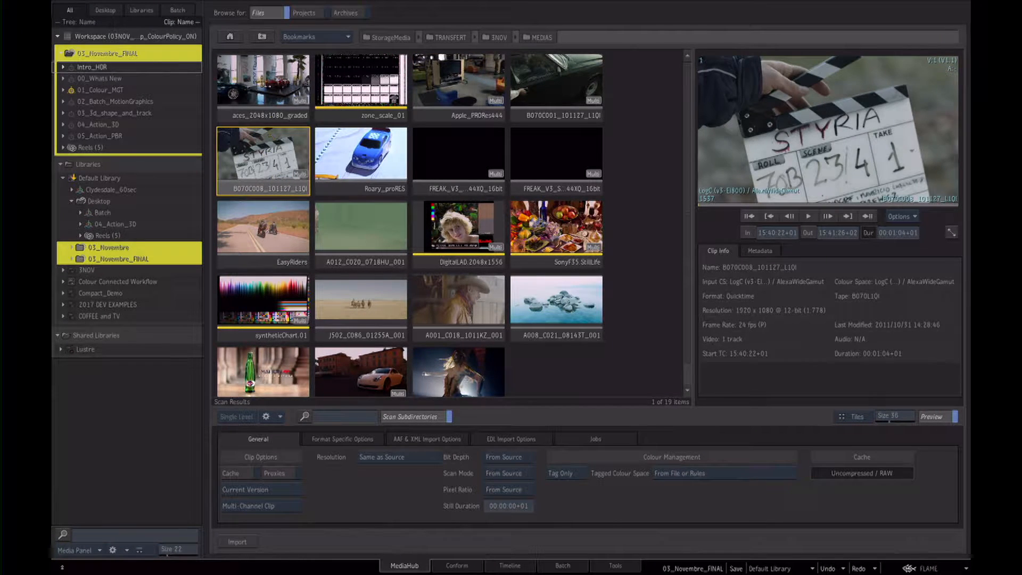
left_click(259, 75)
left_click(358, 152)
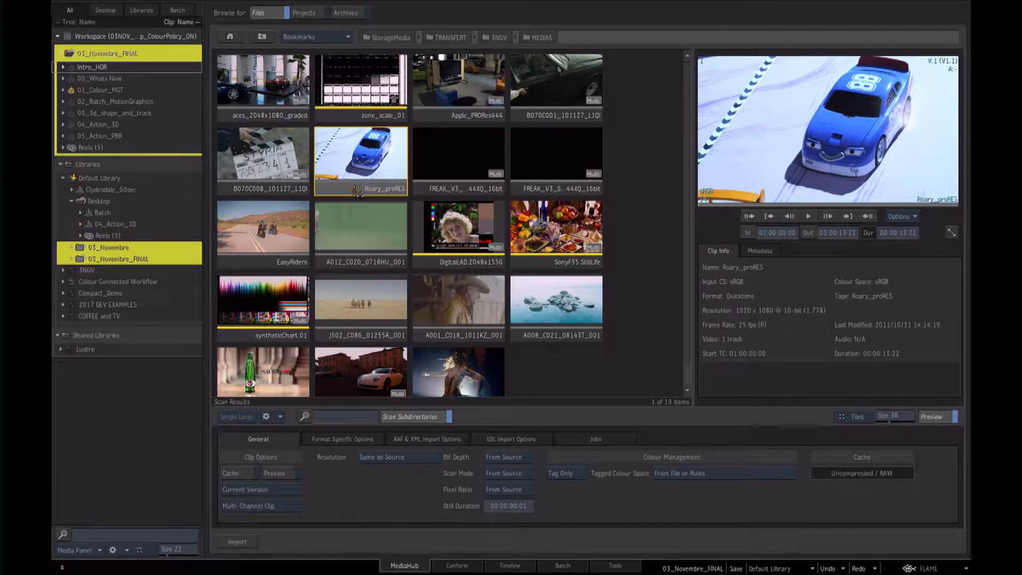
left_click(273, 166)
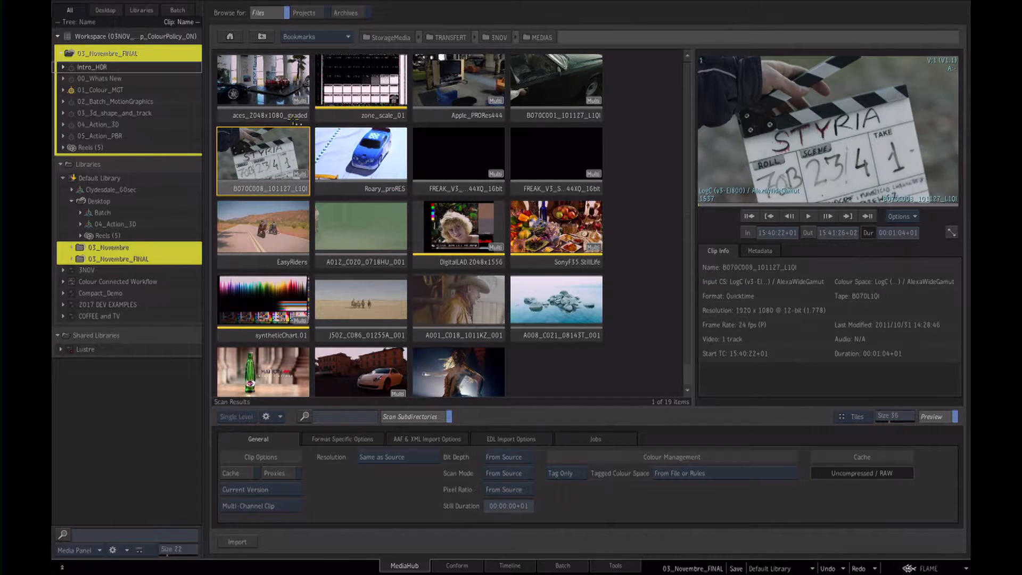
left_click(281, 92)
left_click(483, 88)
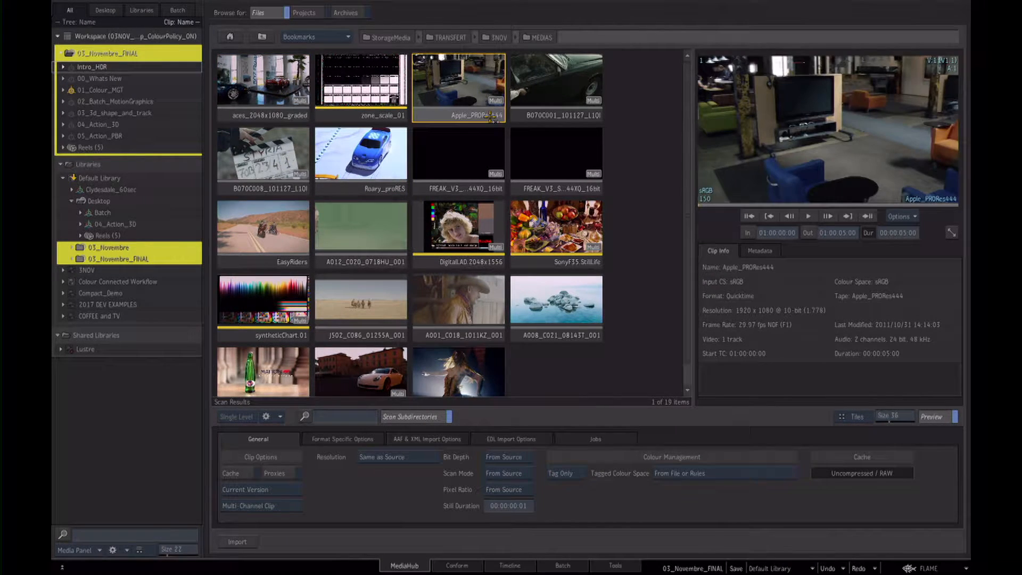
left_click(530, 114)
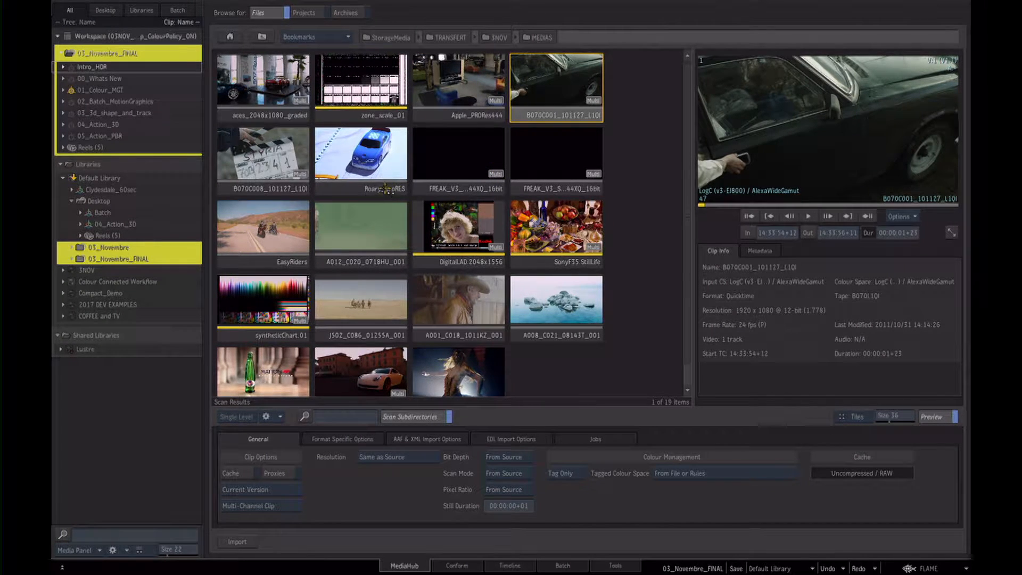
left_click(262, 160)
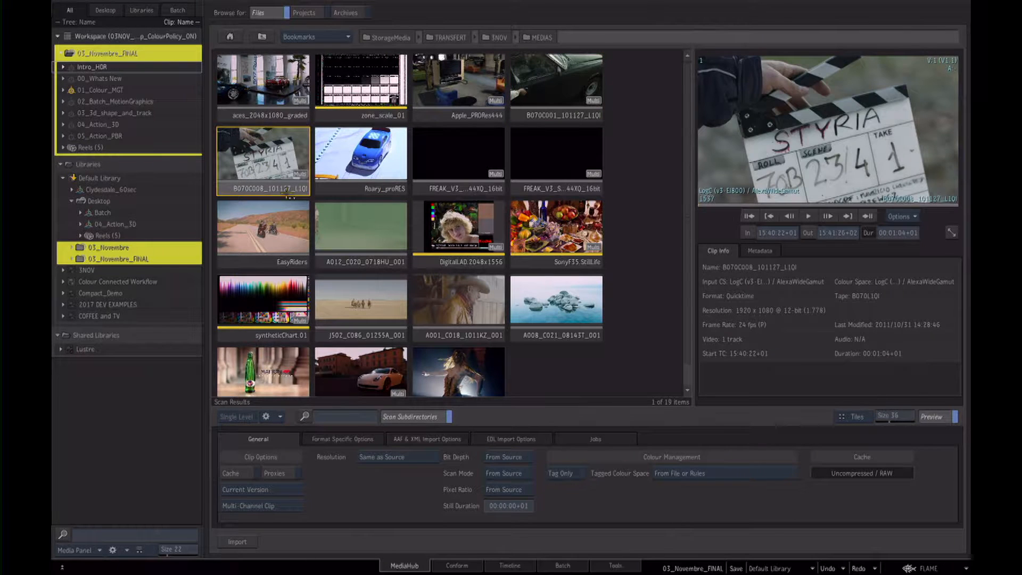
left_click_drag(731, 192, 786, 218)
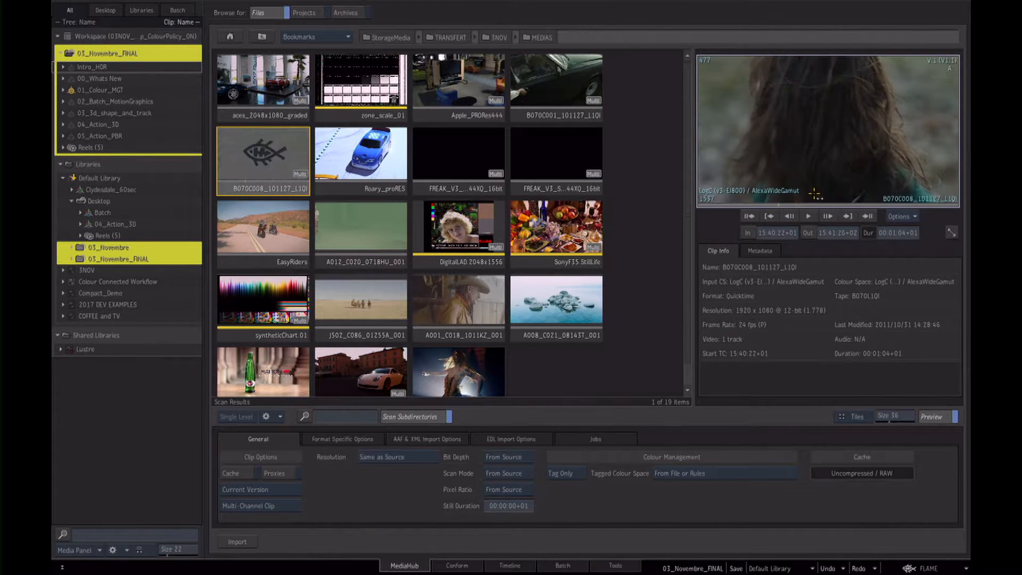
left_click(350, 147)
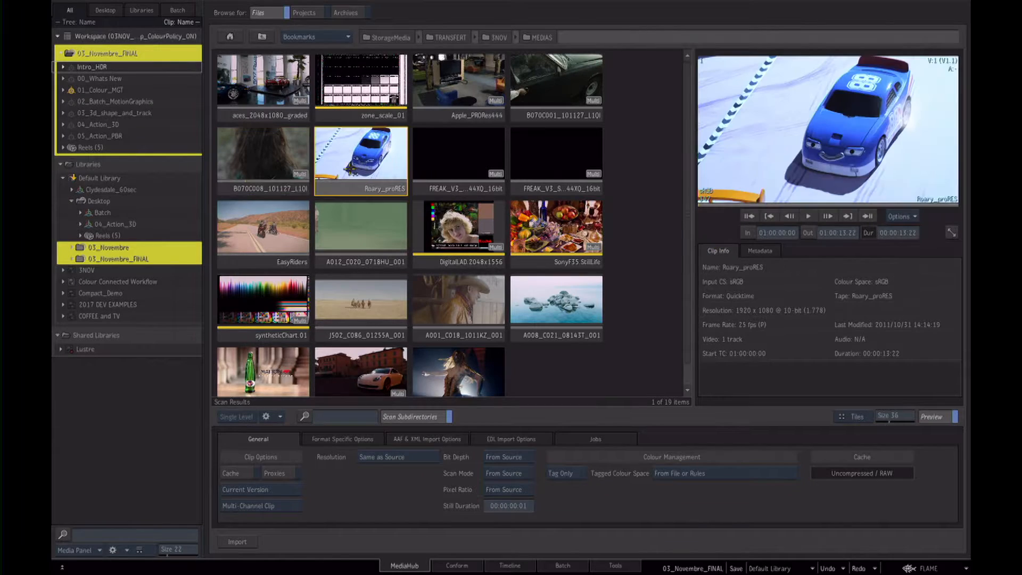
- Inspect the colour space tags of Roary_proRES, Apple_PRORes444, aces_2048x1080_graded and SonyF35.StillLife, scrubbing through the Roary and aces clips in the preview
left_click_drag(737, 197, 800, 191)
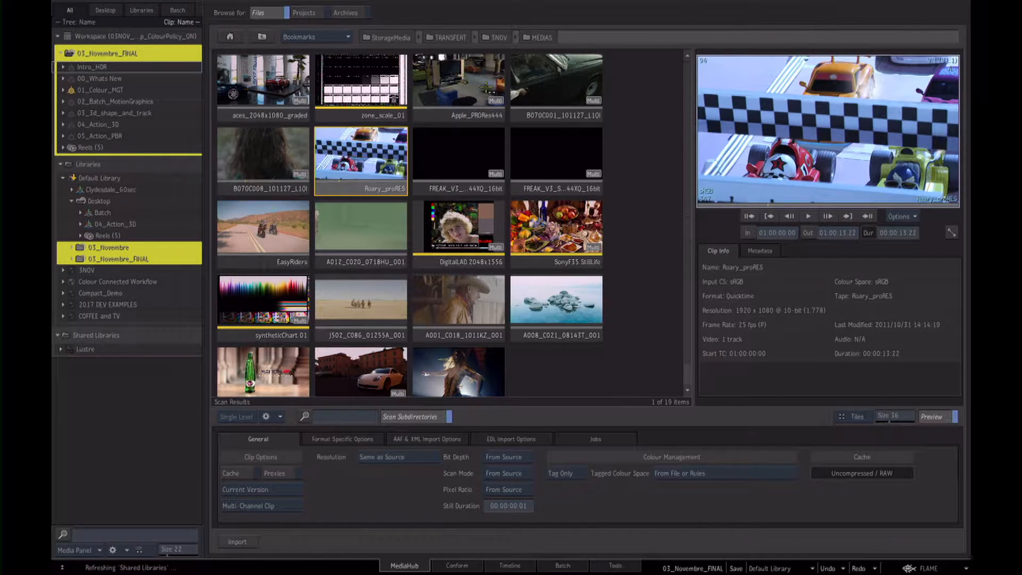
left_click(530, 88)
left_click(459, 107)
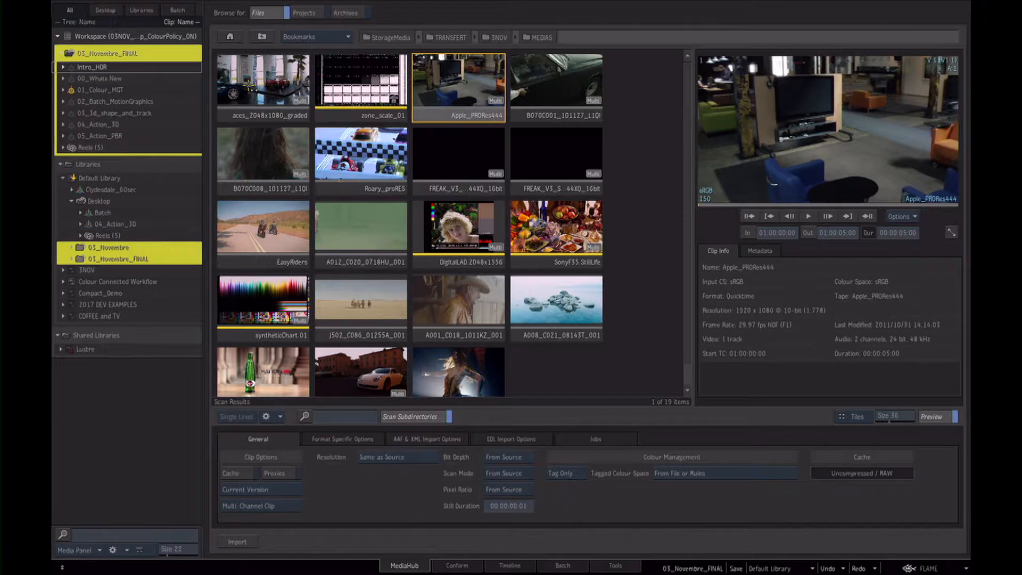
left_click(246, 90)
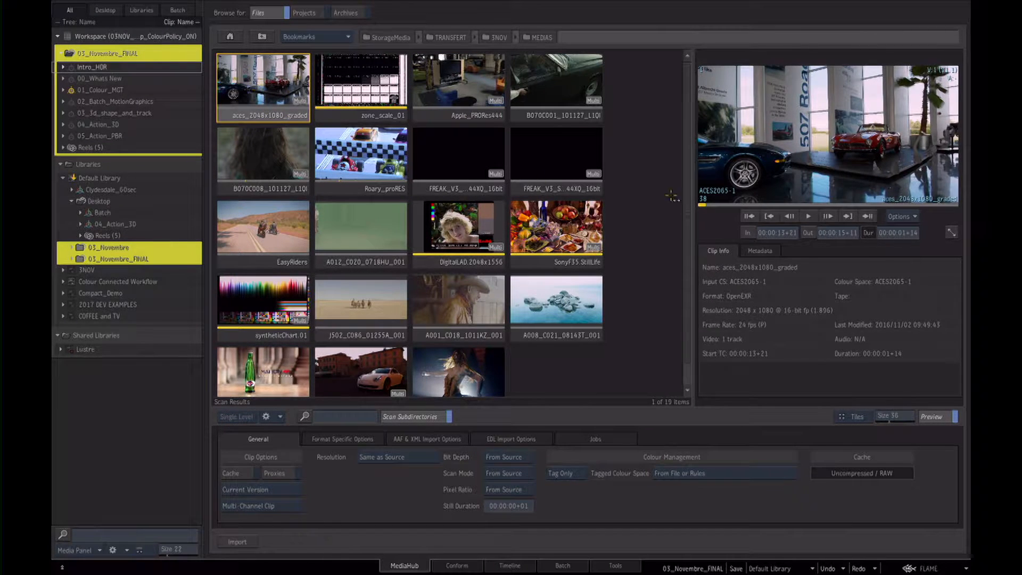
left_click_drag(764, 186, 785, 209)
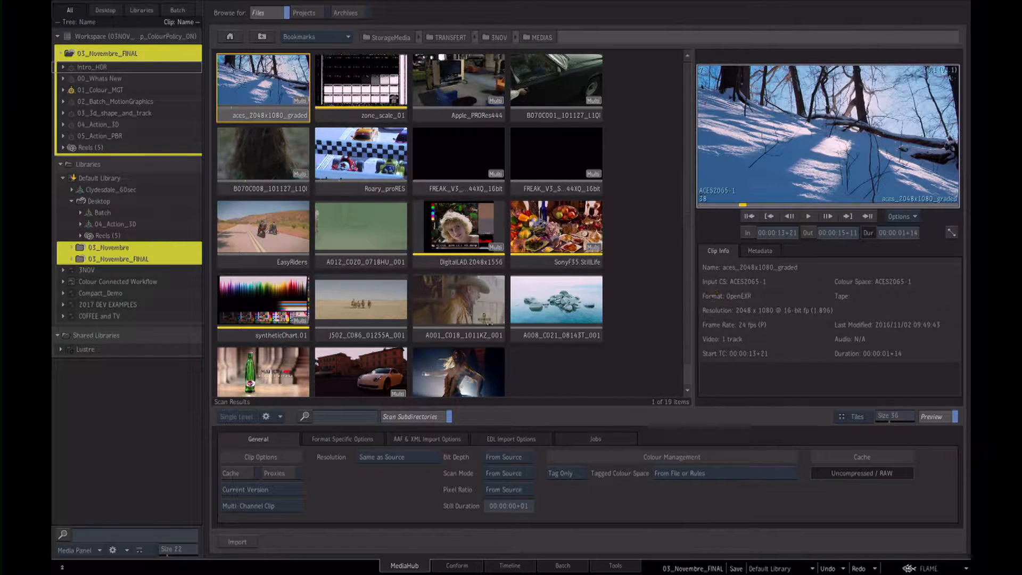
left_click(539, 264)
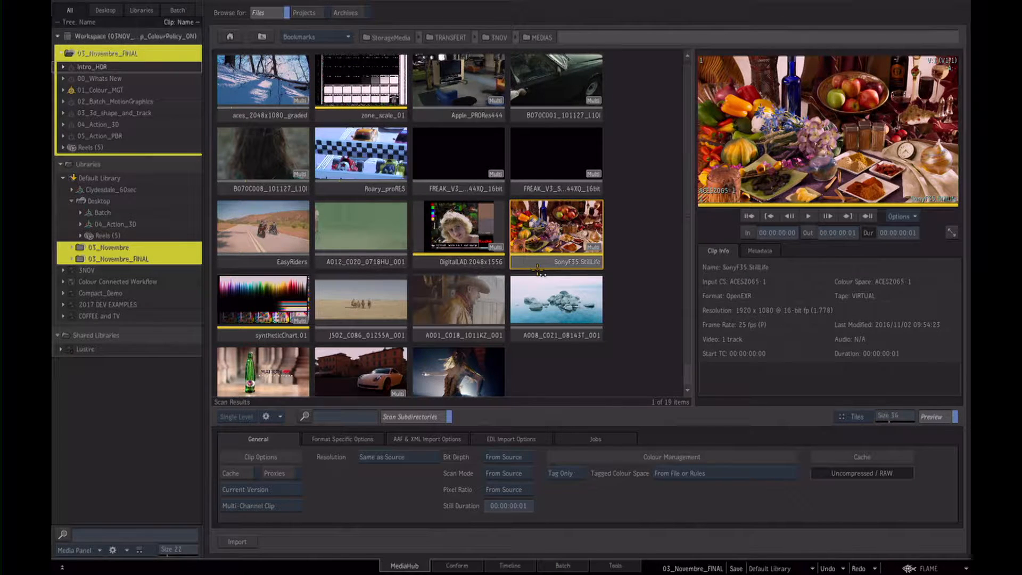
left_click(910, 569)
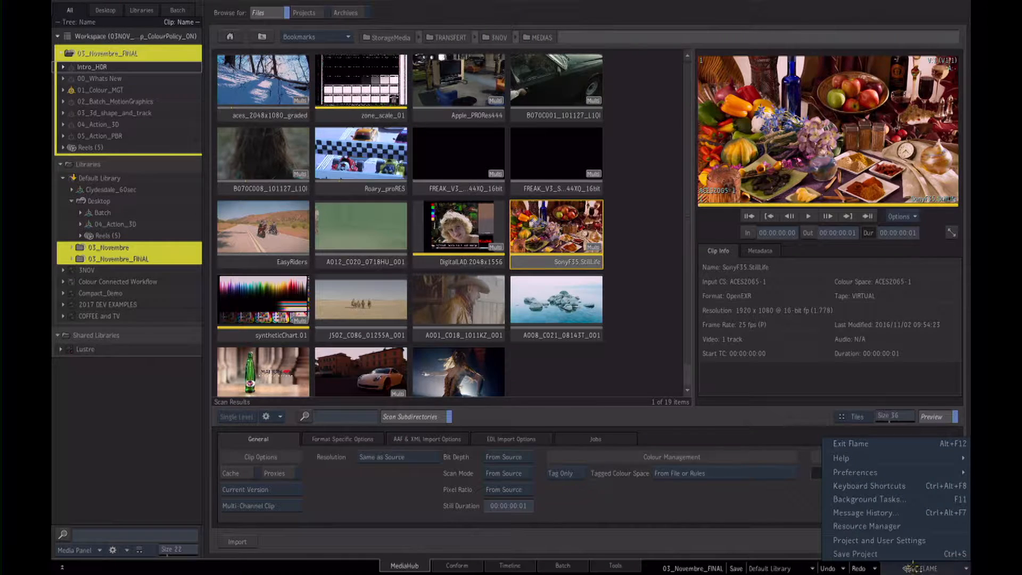
mouse_move(907, 474)
left_click(660, 298)
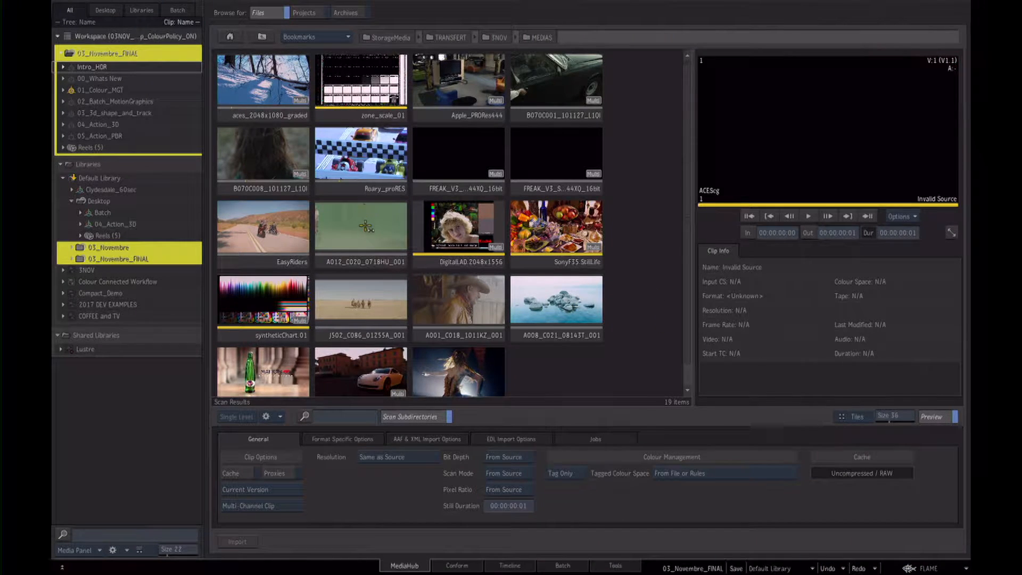
- Compare the colour space tags of the R3D clips A012_C020_0718HU_001, A001_C018_1011KZ_001 and A008_C021_08143T_001 in the preview
left_click(354, 241)
left_click(368, 307)
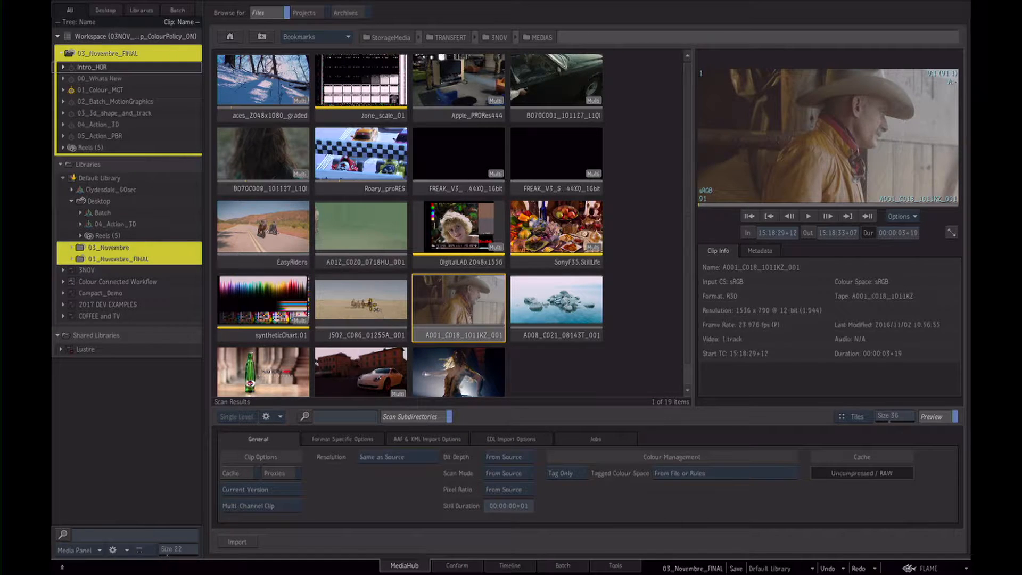
left_click(369, 240)
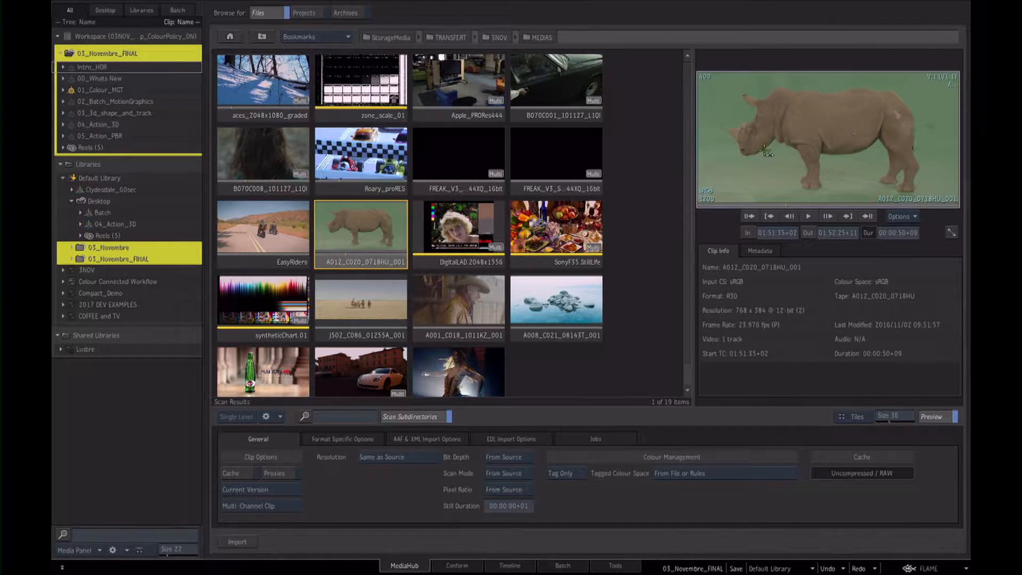
left_click(536, 325)
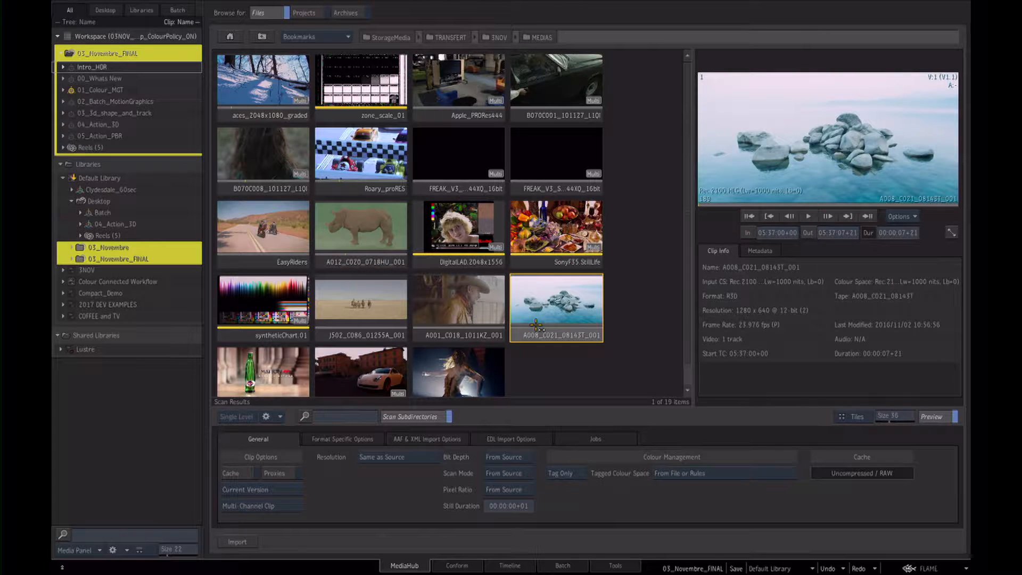
left_click(347, 250)
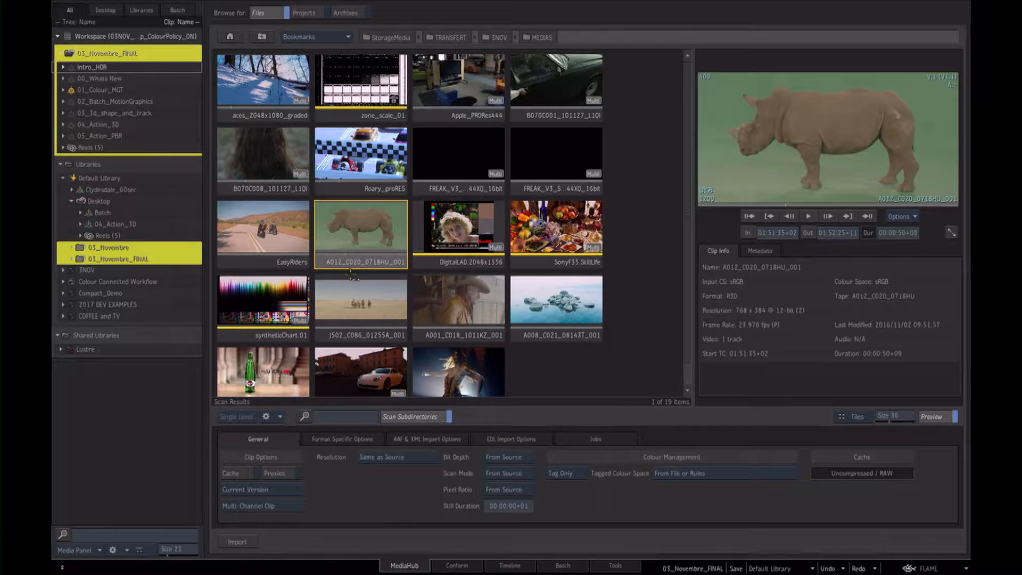
- Set the debayer mode to Half Good in the R3D format specific options for clip A012_C020_0718HU_001
left_click(341, 439)
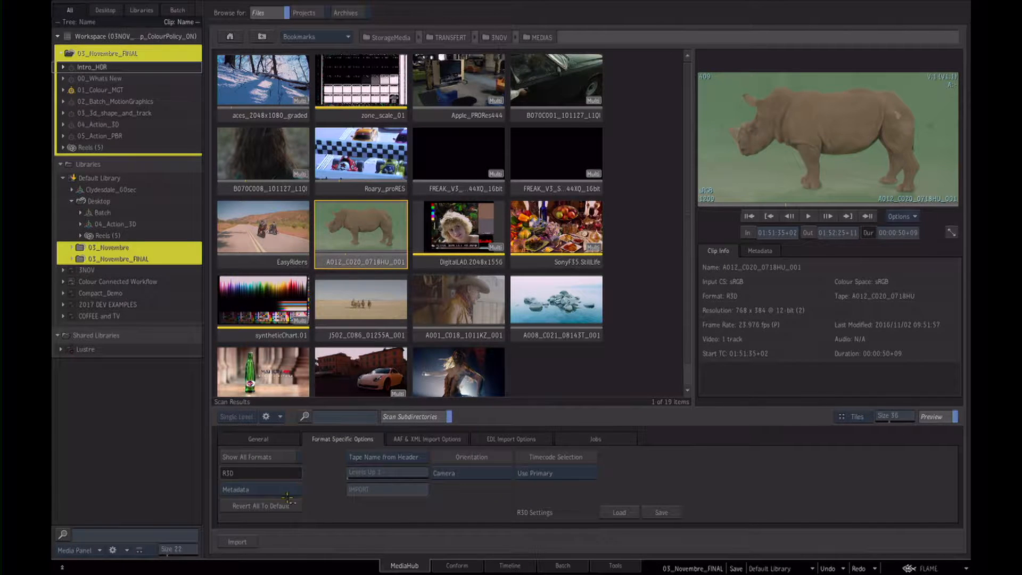
left_click(273, 489)
left_click(272, 475)
left_click(381, 474)
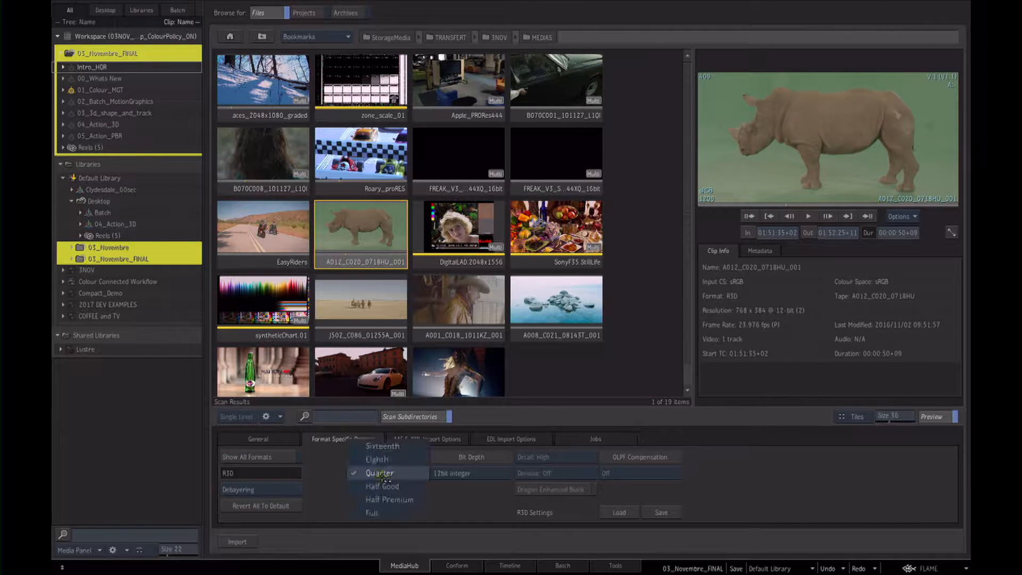
left_click(386, 484)
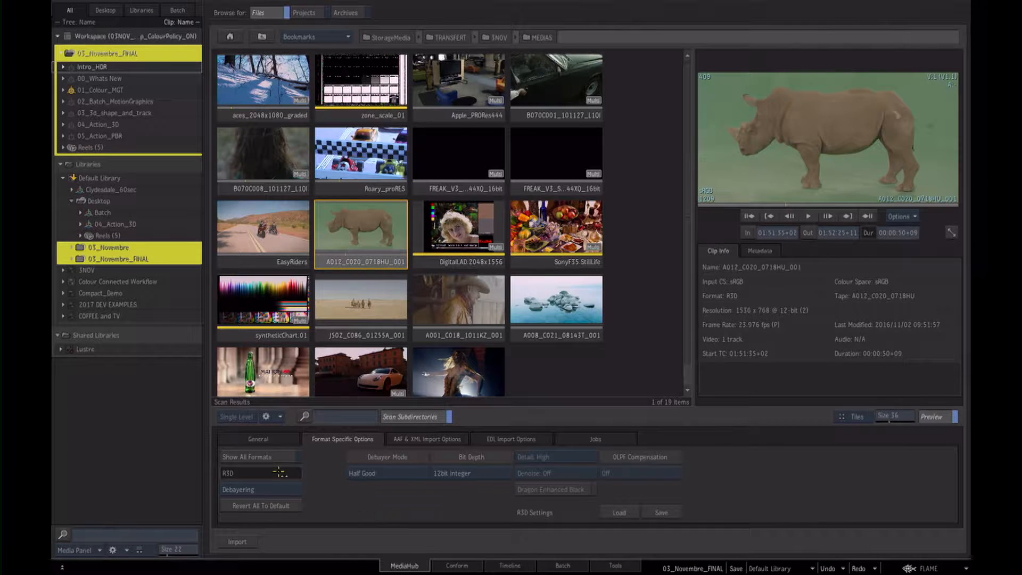
- Review the R3D colour science settings of the rhino clip and return to the general clip options
left_click(286, 487)
left_click(285, 478)
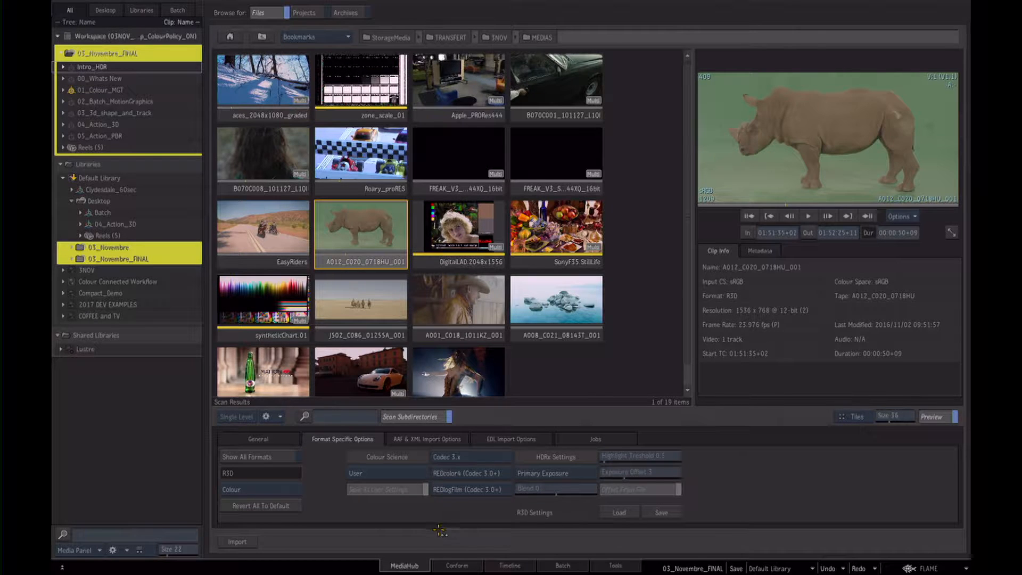
left_click(246, 439)
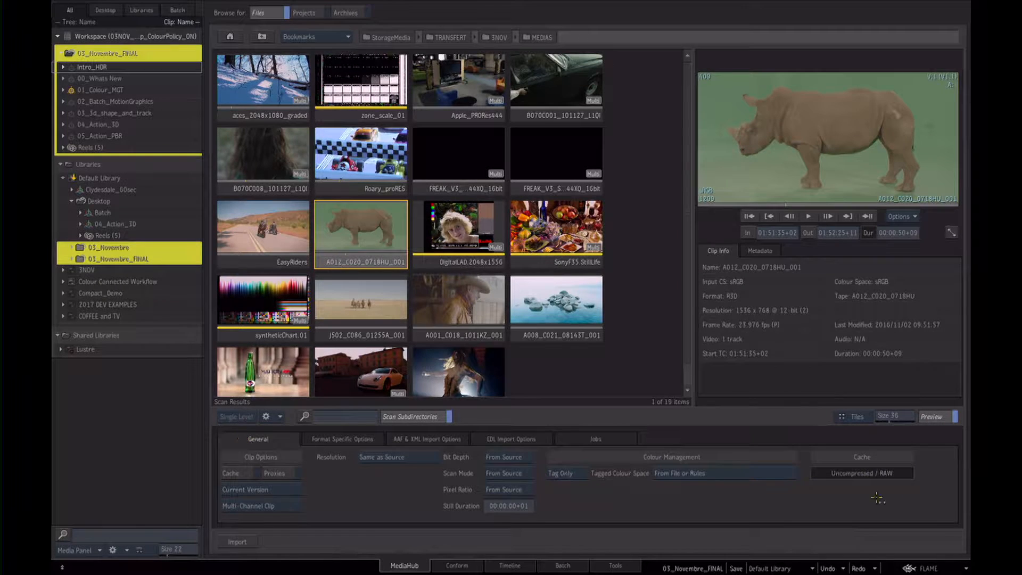
- Open the Colour Management preferences, look over the viewing rules and return to the input rules
left_click(924, 568)
mouse_move(918, 470)
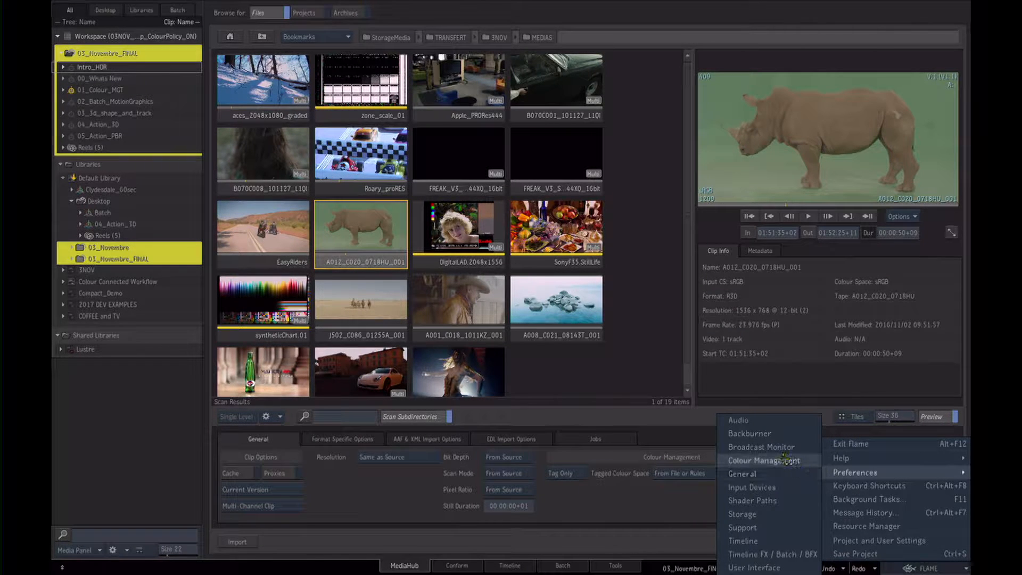
left_click(781, 460)
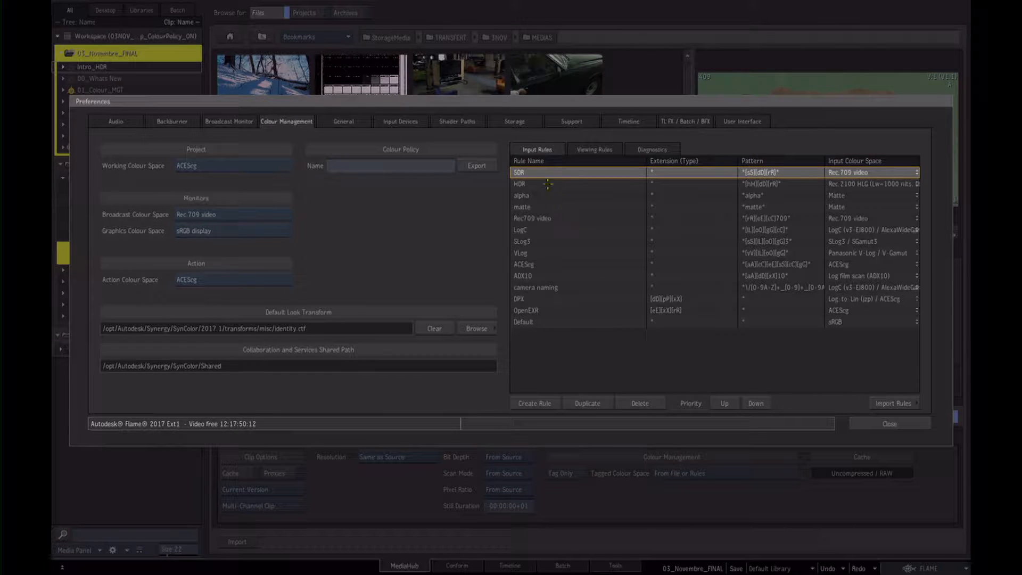
left_click(584, 150)
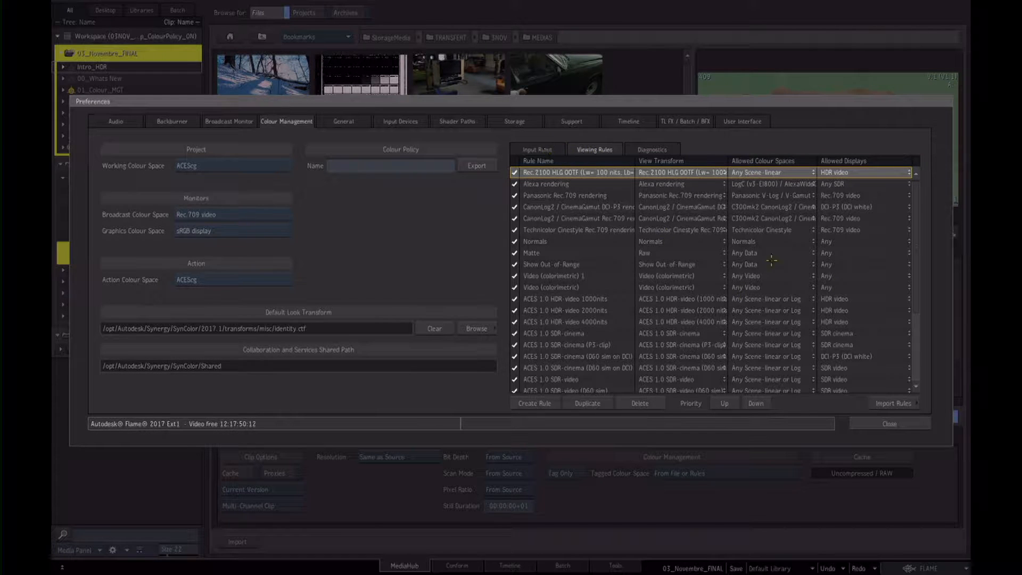
left_click(533, 149)
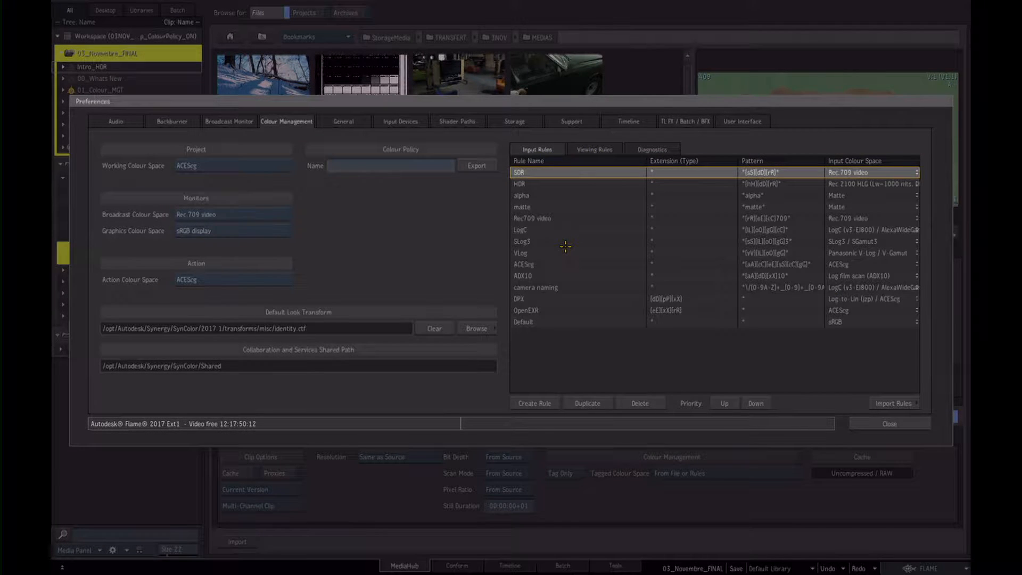
- Create a new input rule and name it RED
mouse_move(565, 246)
left_click(537, 403)
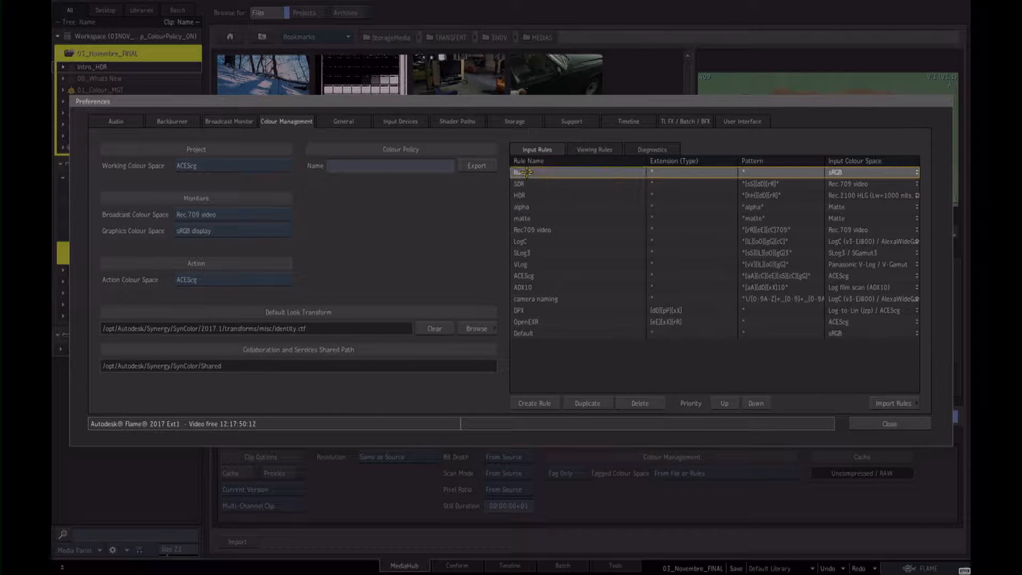
double_click(527, 171)
type("RED")
key("Return")
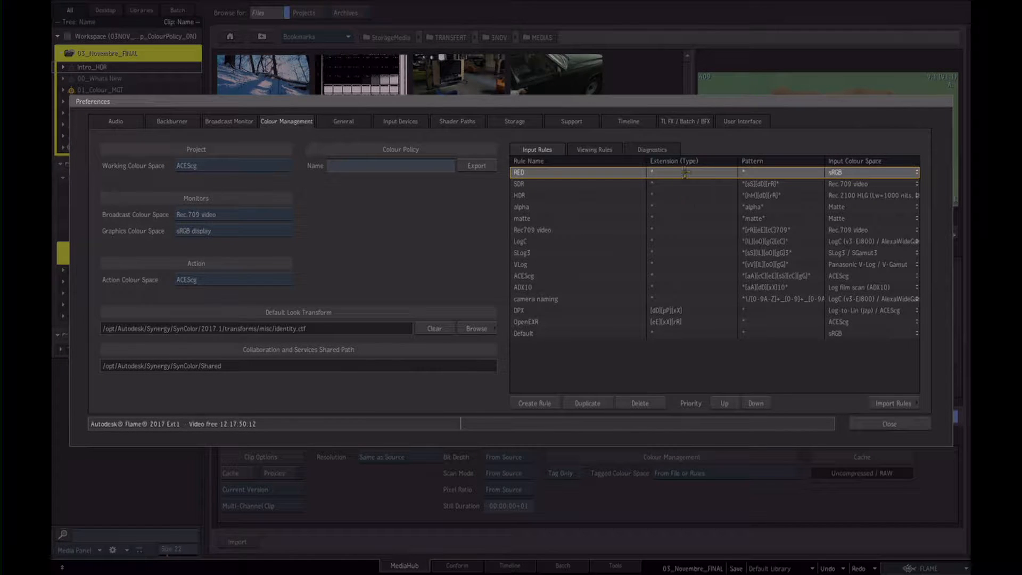
- Set the RED rule's file extension to the case-insensitive pattern [rR]3[dD]
double_click(660, 173)
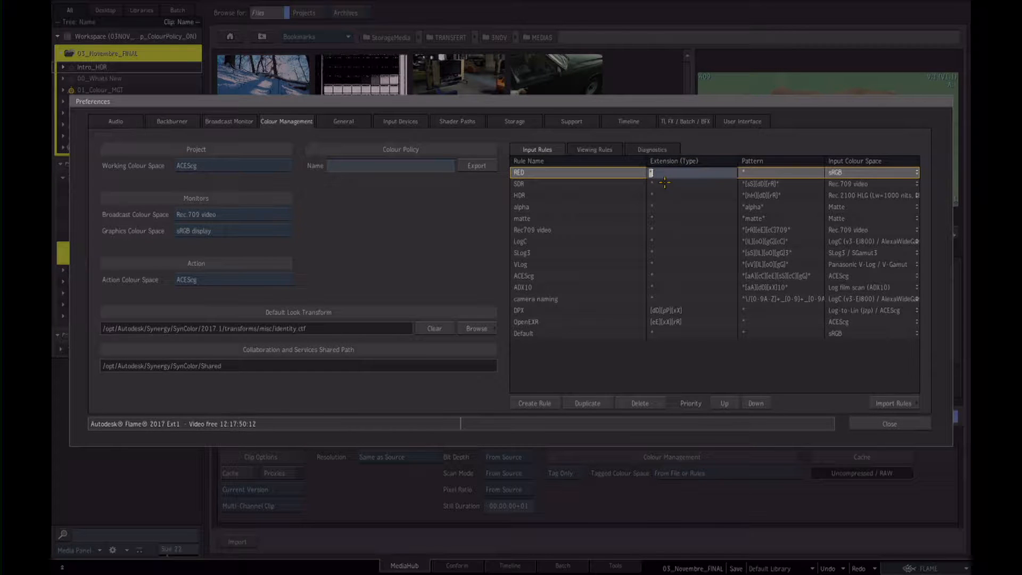
type("r3D")
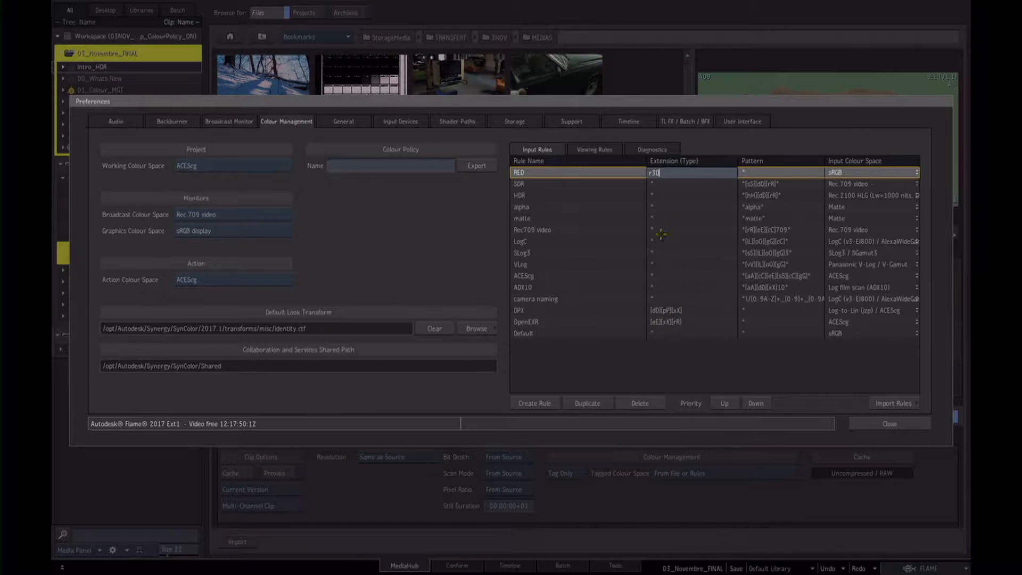
type("D")
type("[")
key("Right")
type("R]")
key("Right")
type("[")
key("Return")
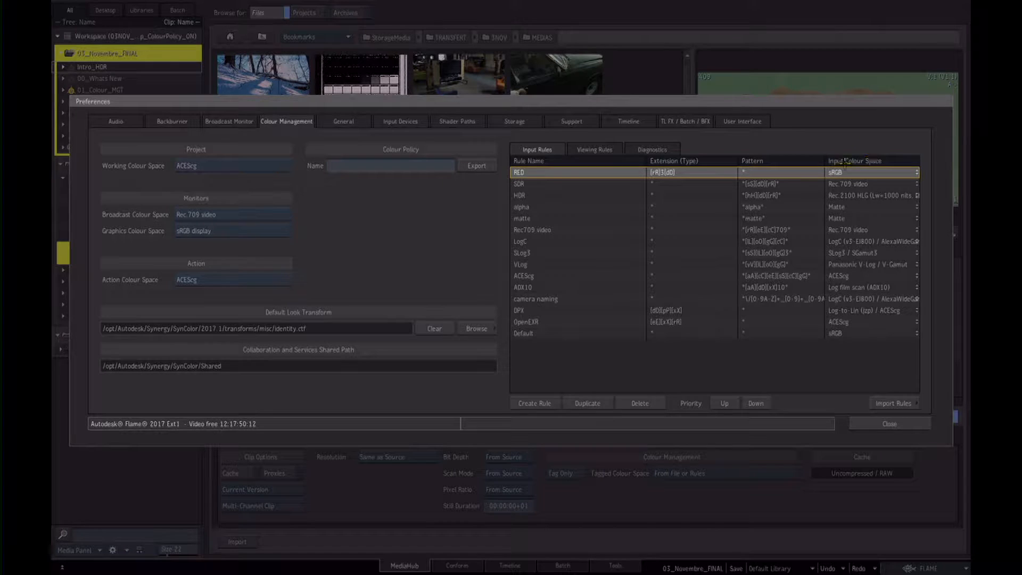
- Assign the REDlogFilm / REDcolor4 camera colour space to the RED rule and close the preferences
left_click(914, 174)
mouse_move(913, 173)
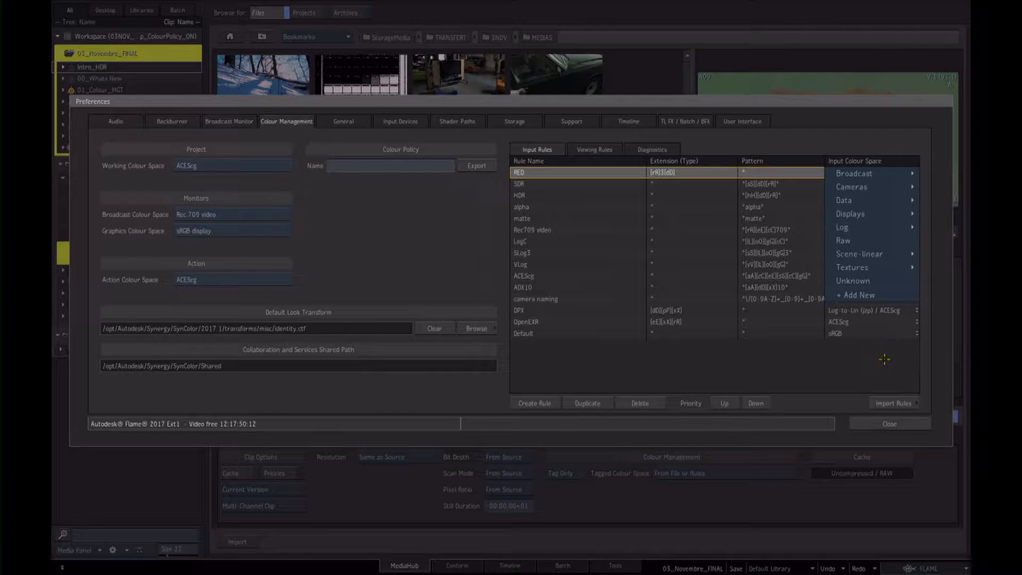
mouse_move(881, 175)
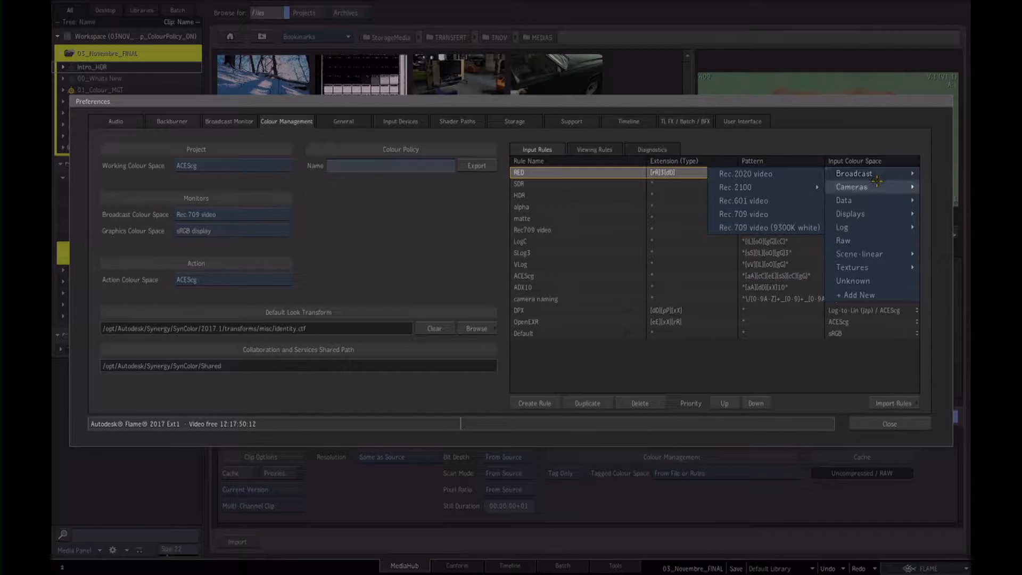
mouse_move(795, 253)
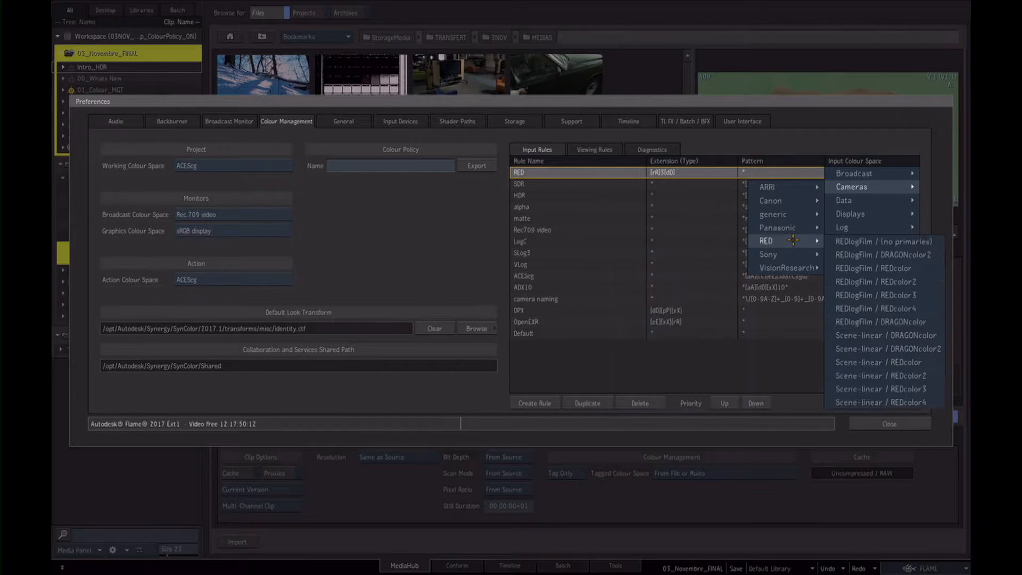
left_click(898, 309)
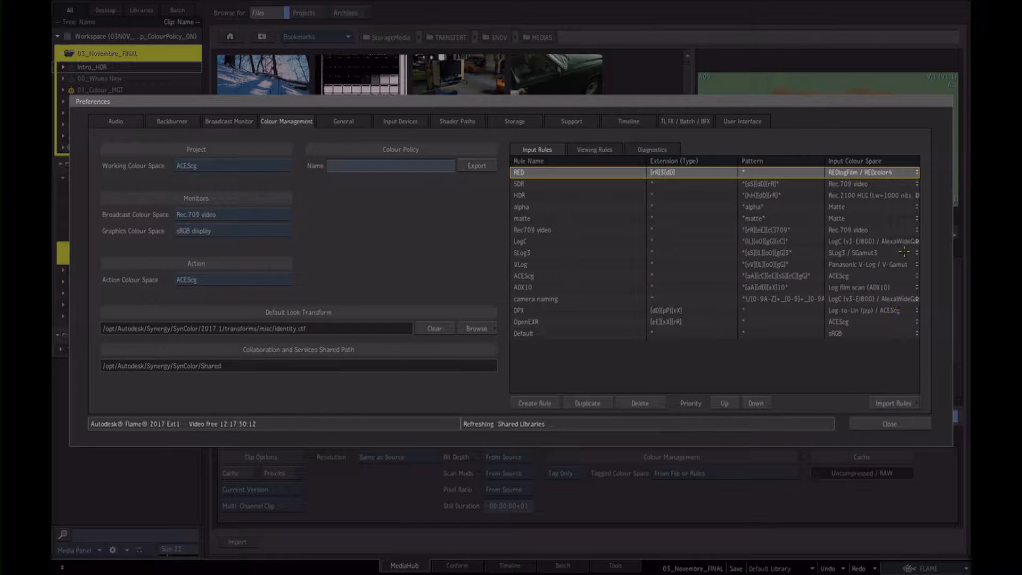
left_click(893, 424)
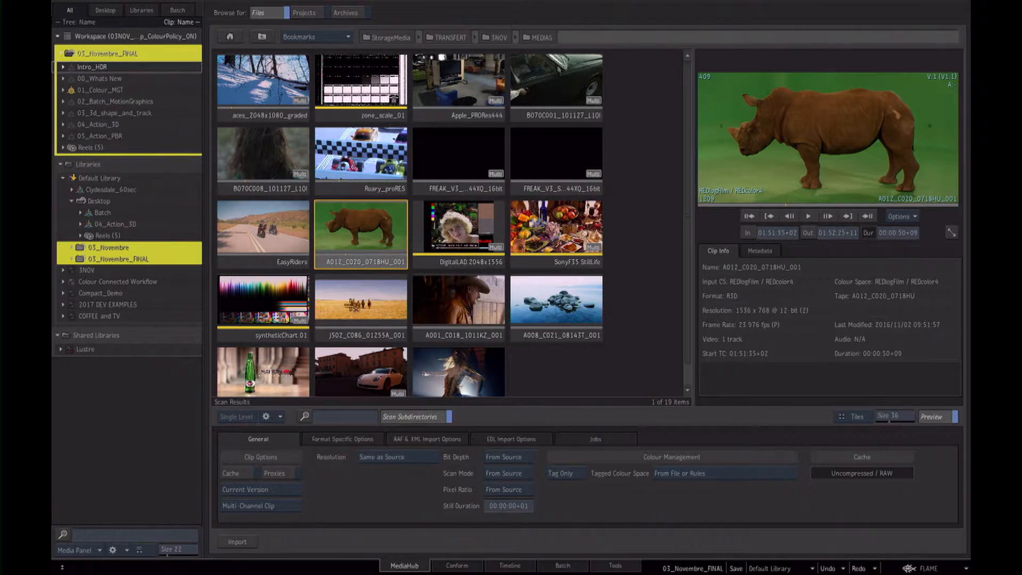
- Check the colour space tags of the R3D clips against EasyRiders, B070C008_101127_L1QI, Roary_proRES and aces_2048x1080_graded
left_click(352, 304)
left_click(568, 309)
left_click(492, 308)
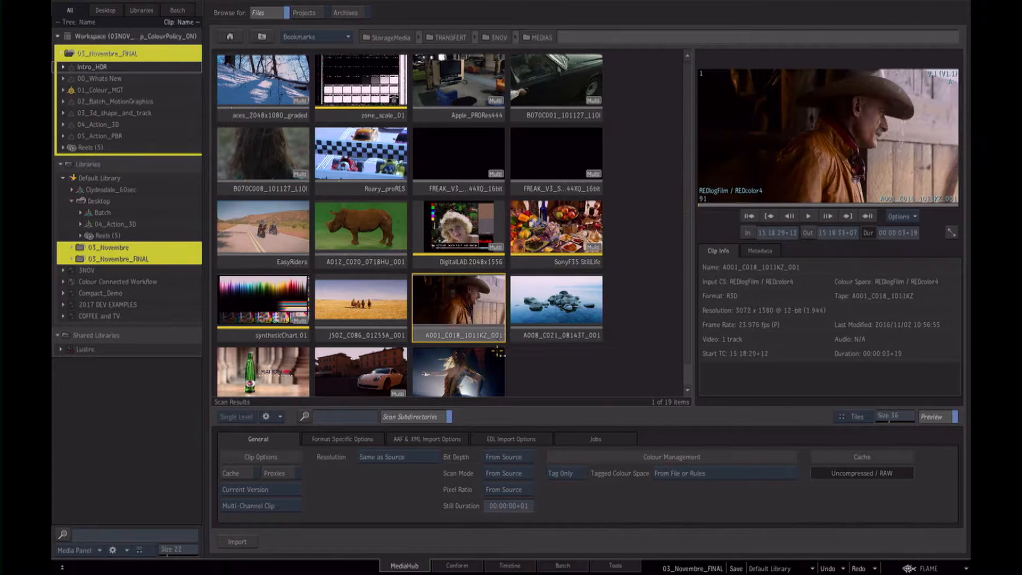
left_click(357, 296)
left_click(356, 229)
left_click(263, 219)
left_click(263, 157)
left_click(348, 158)
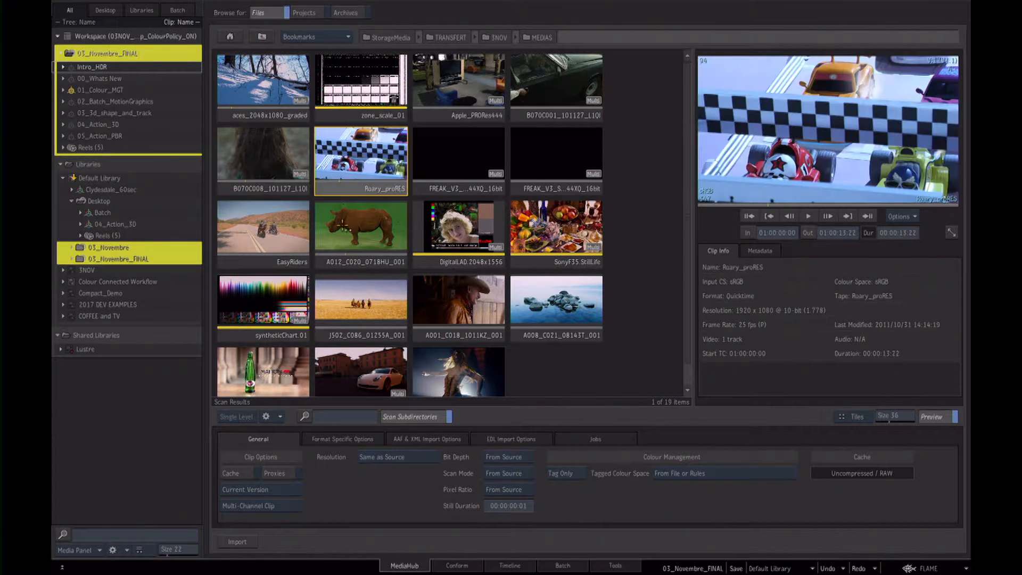
left_click(335, 242)
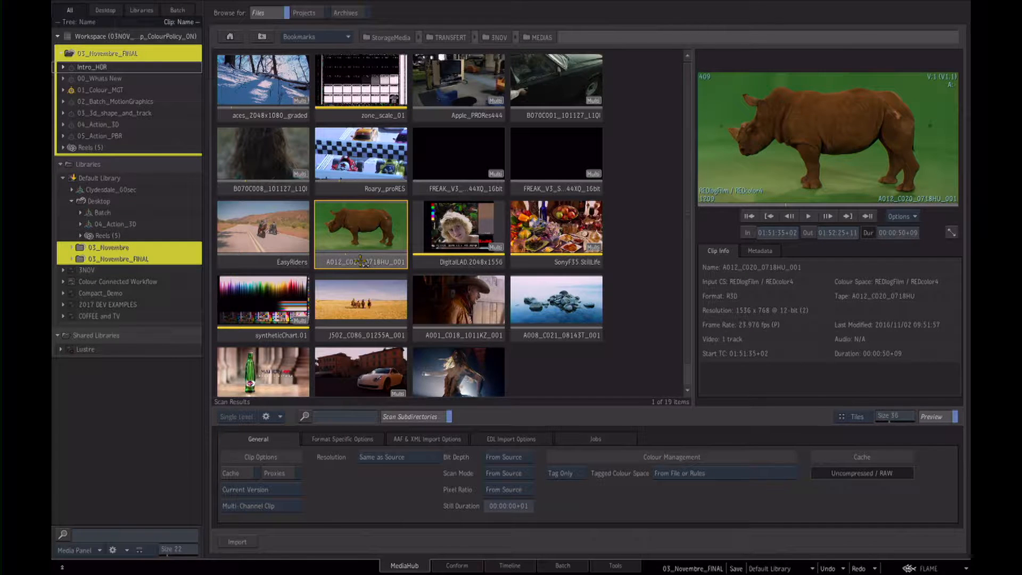
left_click(261, 72)
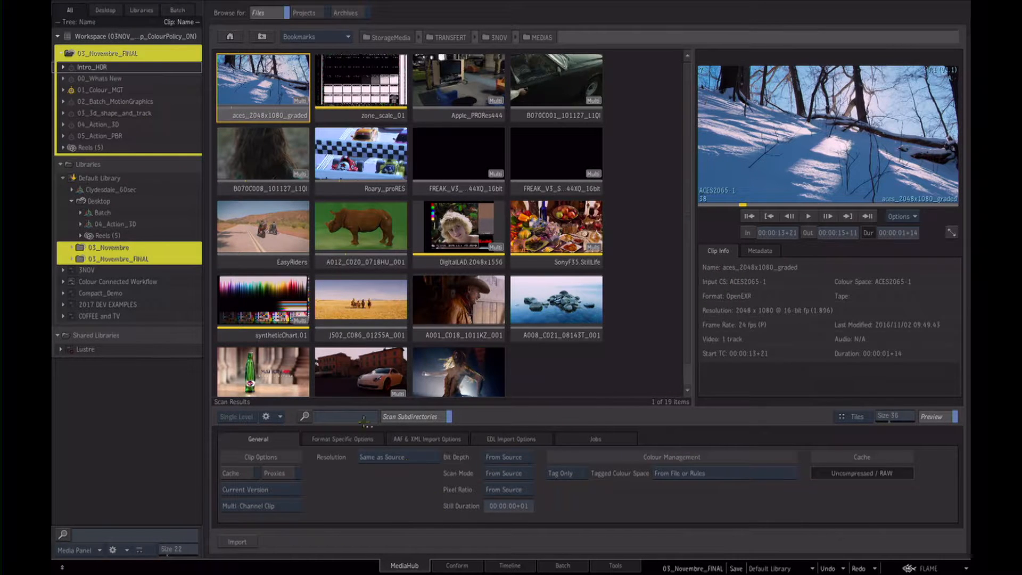
- Open the 01_Colour_MGT batch group from the 03_Novembre_FINAL desktop
double_click(99, 90)
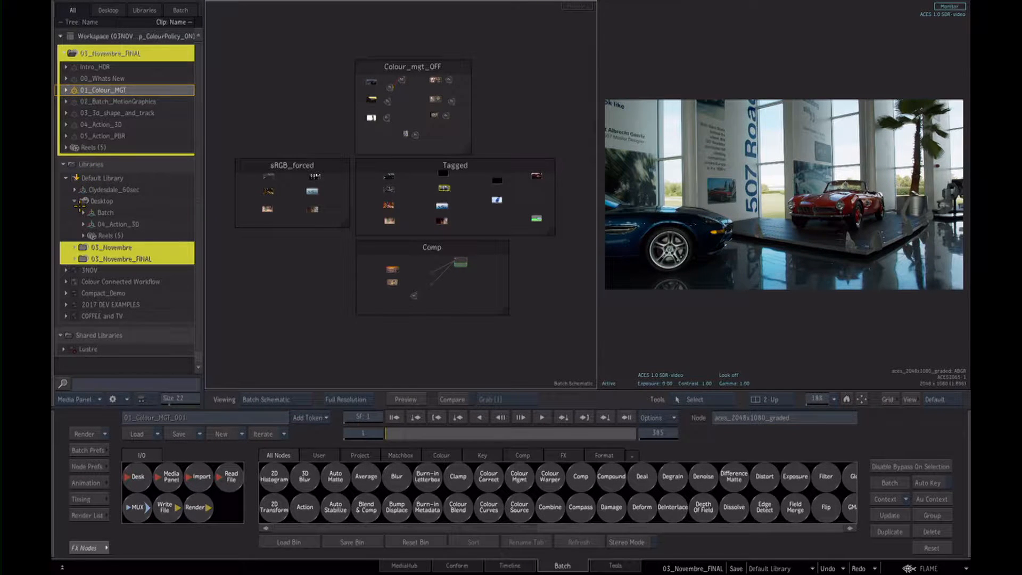
- Compare the untagged aces_collage_00036, 00123 and 00135 EXR clips in the Colour_mgt_OFF group
left_click_drag(500, 125, 450, 202)
left_click(330, 108)
left_click(340, 199)
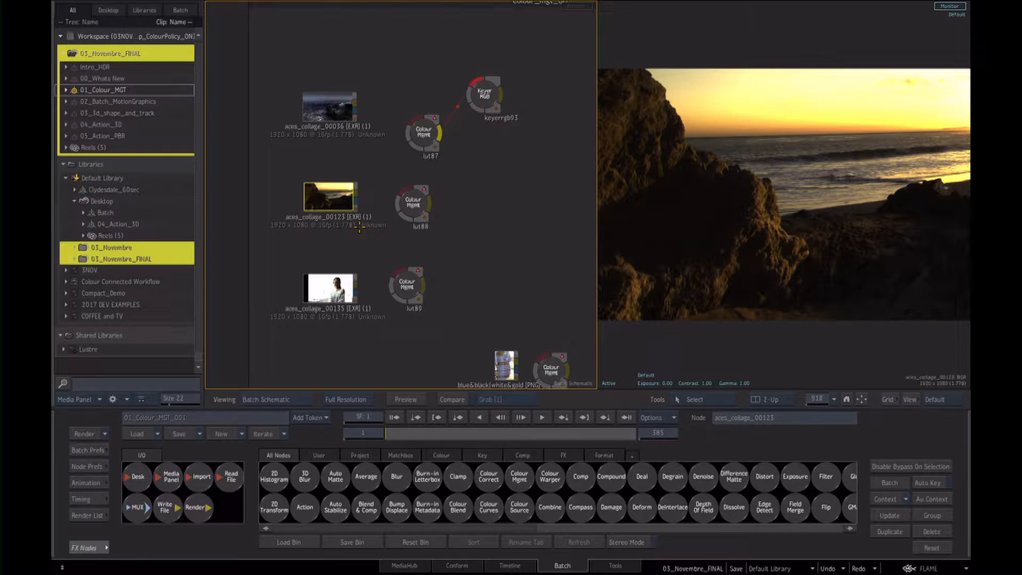
left_click_drag(468, 229, 441, 213)
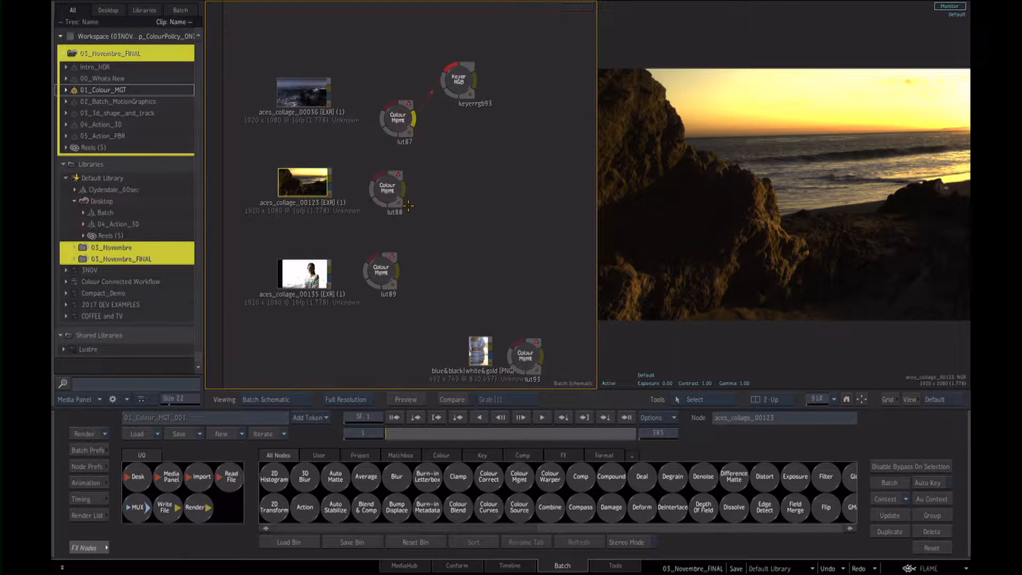
left_click(305, 274)
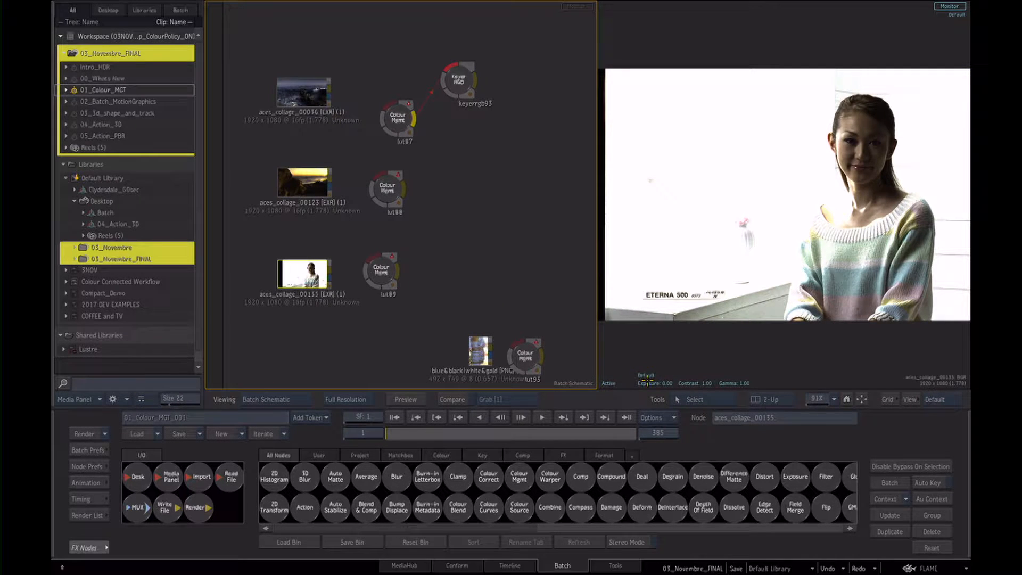
left_click(307, 194)
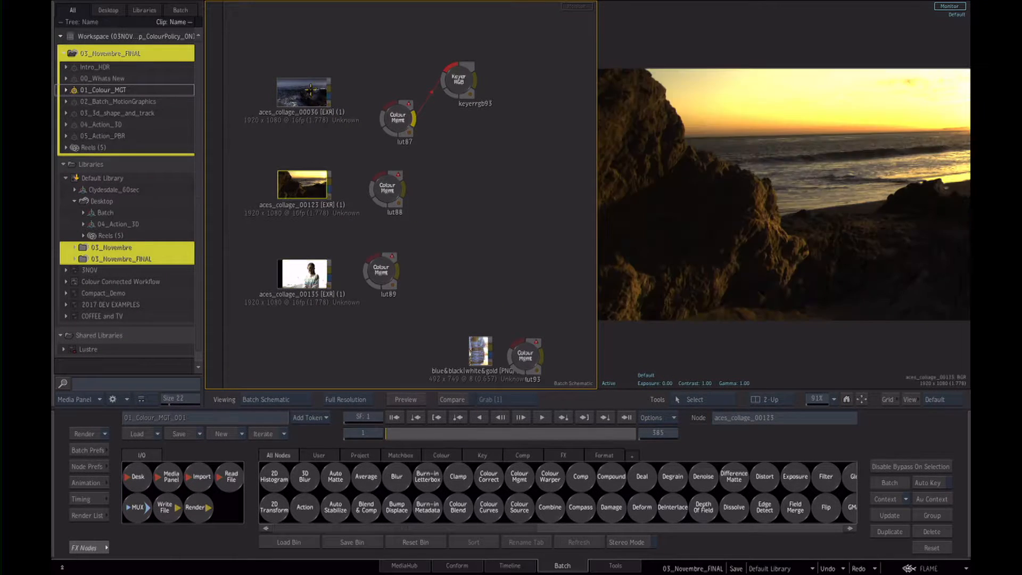
left_click(309, 97)
- Display the slate_0015243_logc DPX clip and connect it to its neighbouring Colour Mgmt node in the Colour_mgt_OFF group
left_click_drag(513, 237, 384, 218)
left_click(358, 127)
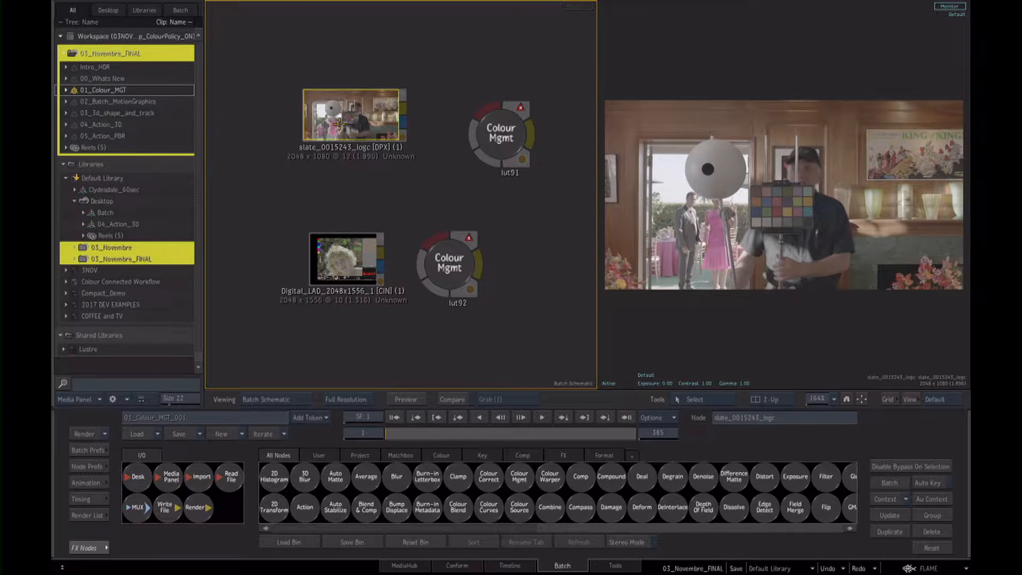
left_click_drag(499, 146, 473, 137)
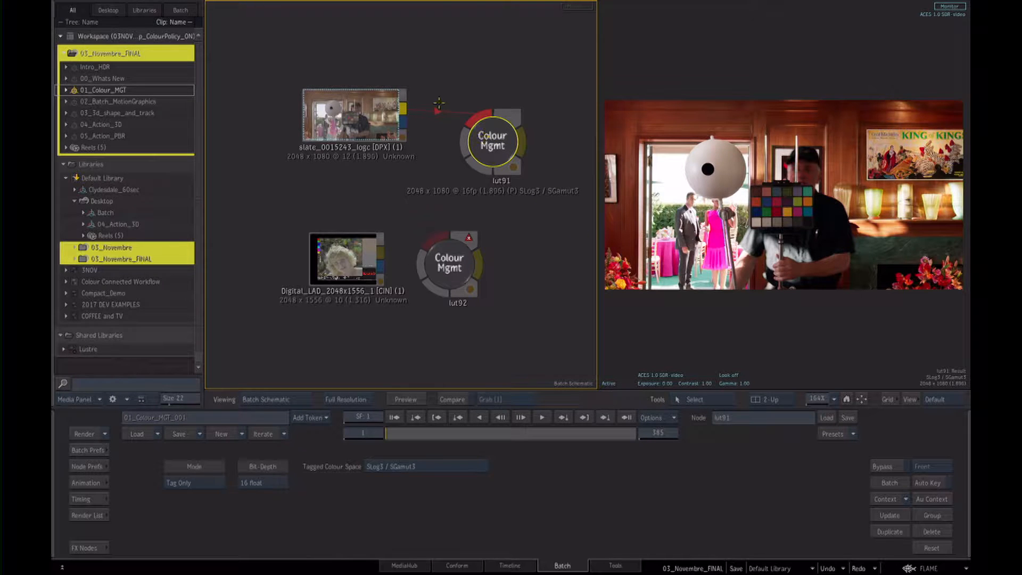
left_click_drag(439, 137, 439, 141)
- Check the viewing transform applied to B070C001_101127_L1QI, Apple_PROres444 and SonyF35.StillLife in the Tagged group
left_click_drag(516, 249, 470, 272)
left_click_drag(361, 346, 454, 136)
mouse_move(360, 346)
left_mouse_down()
mouse_move(403, 250)
mouse_move(495, 258)
mouse_move(482, 285)
left_mouse_up()
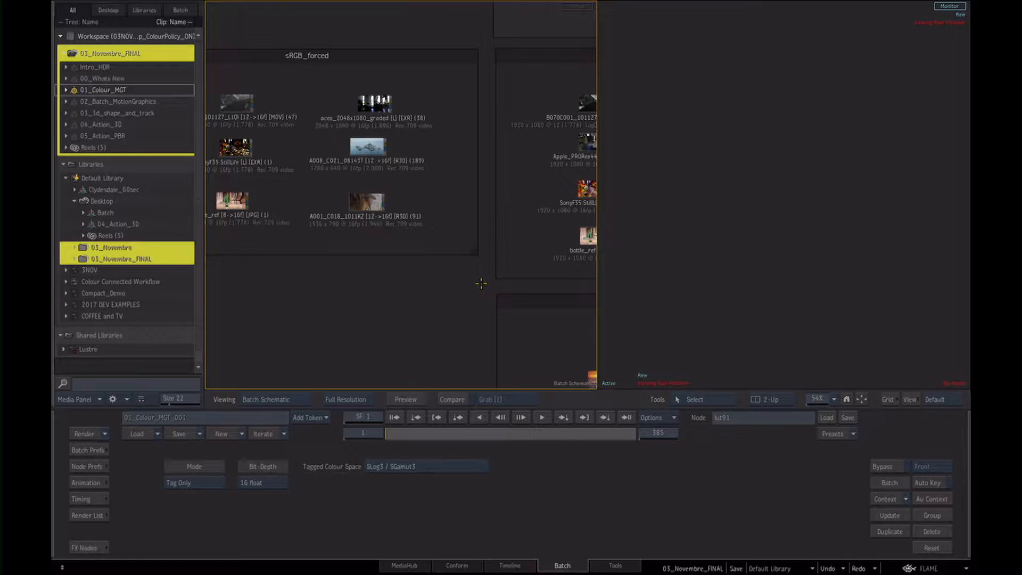
left_click_drag(538, 235, 400, 249)
left_click_drag(469, 252, 534, 248)
left_click_drag(474, 257, 443, 251)
left_click(330, 137)
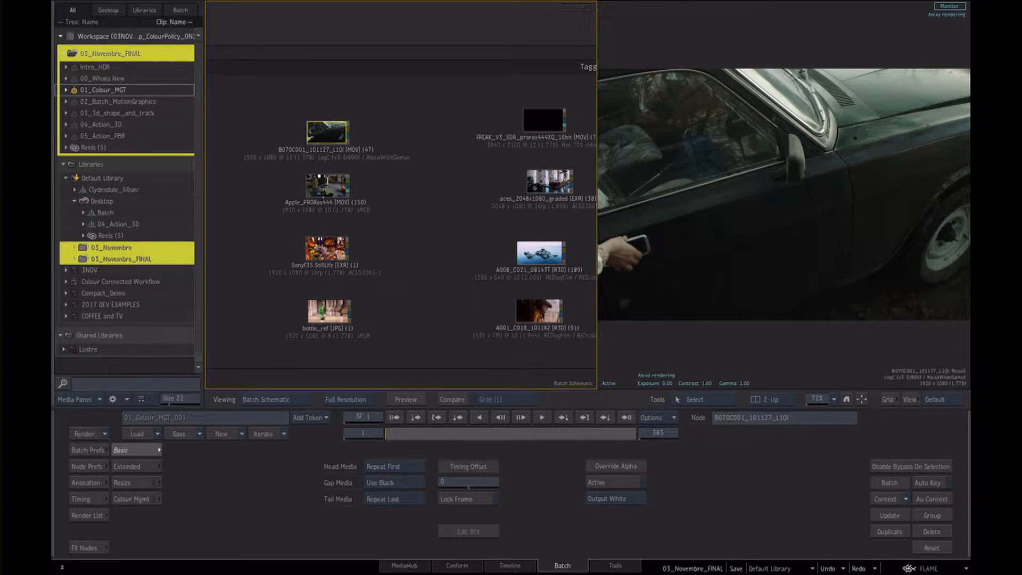
left_click(323, 187)
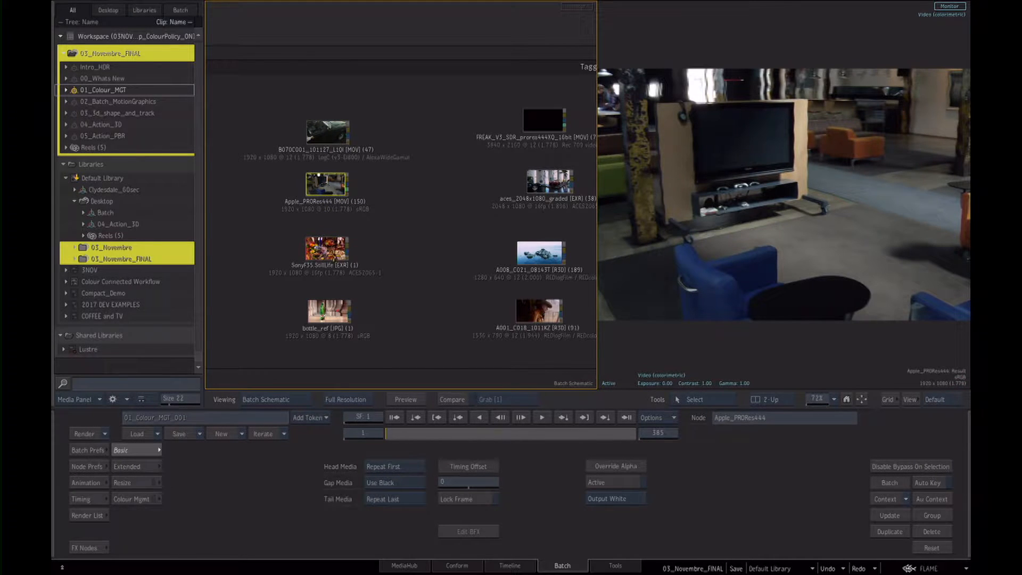
left_click(329, 253)
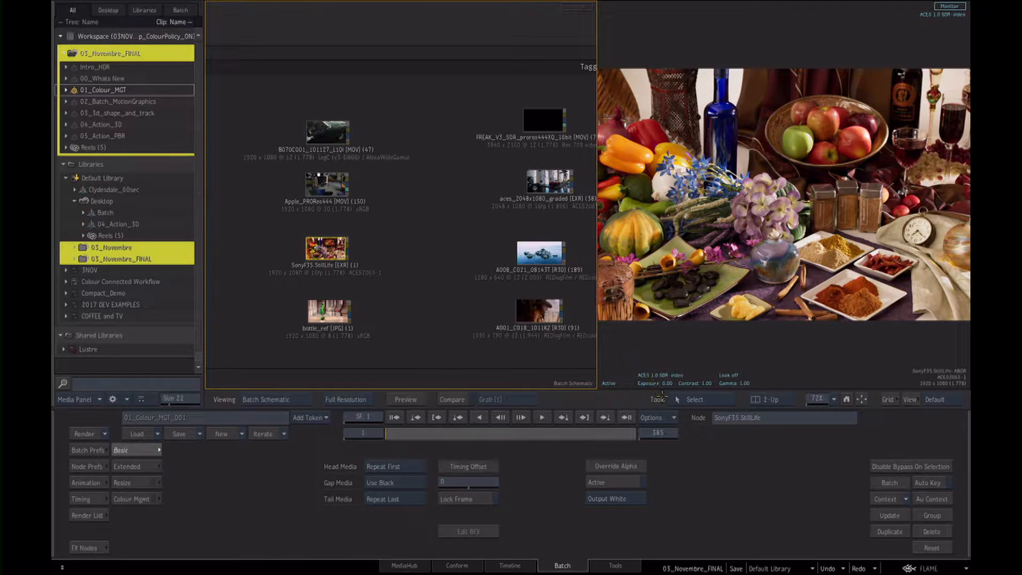
left_click(327, 144)
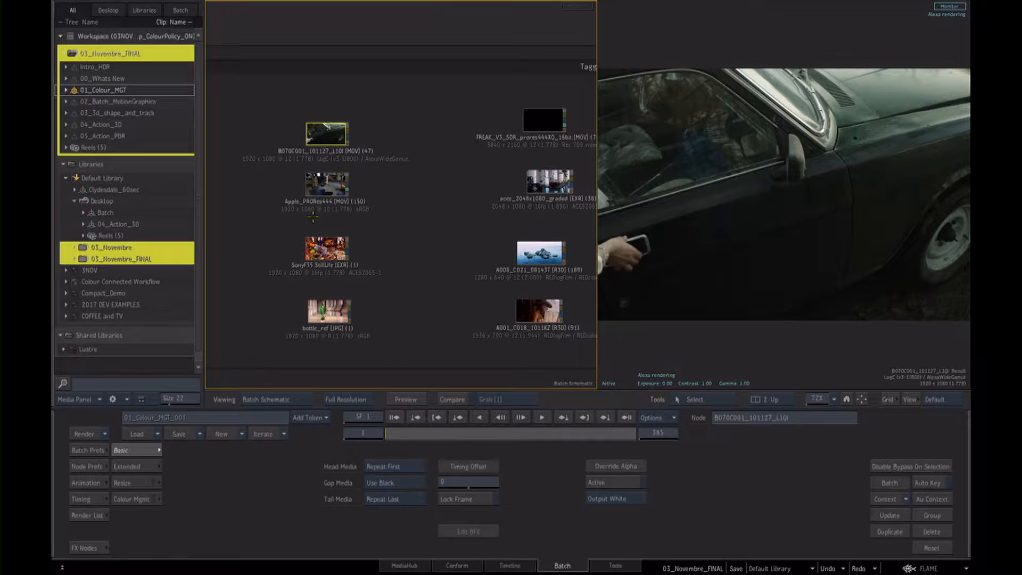
left_click(323, 197)
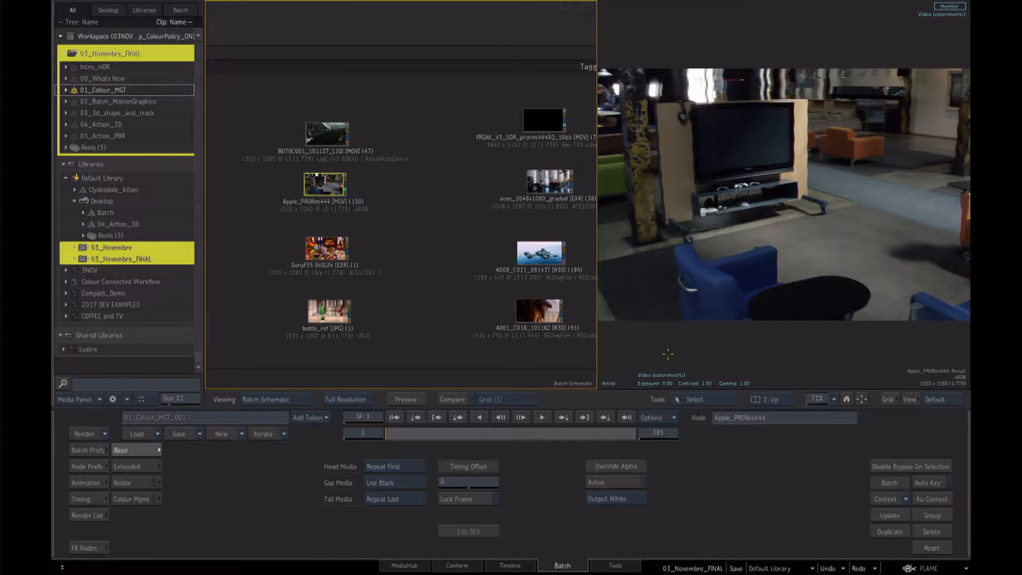
- Preview the bottle_ref JPG and the A001_C018_1011KZ R3D clip in the Tagged group
scroll(438, 232, "down", 3)
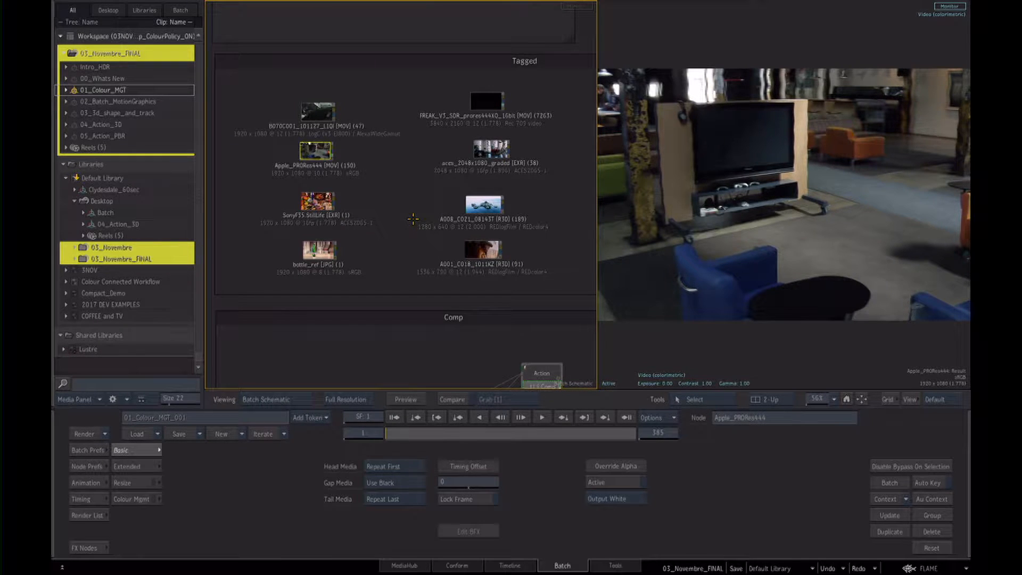
left_click_drag(523, 286, 494, 216)
left_click_drag(486, 292, 543, 278)
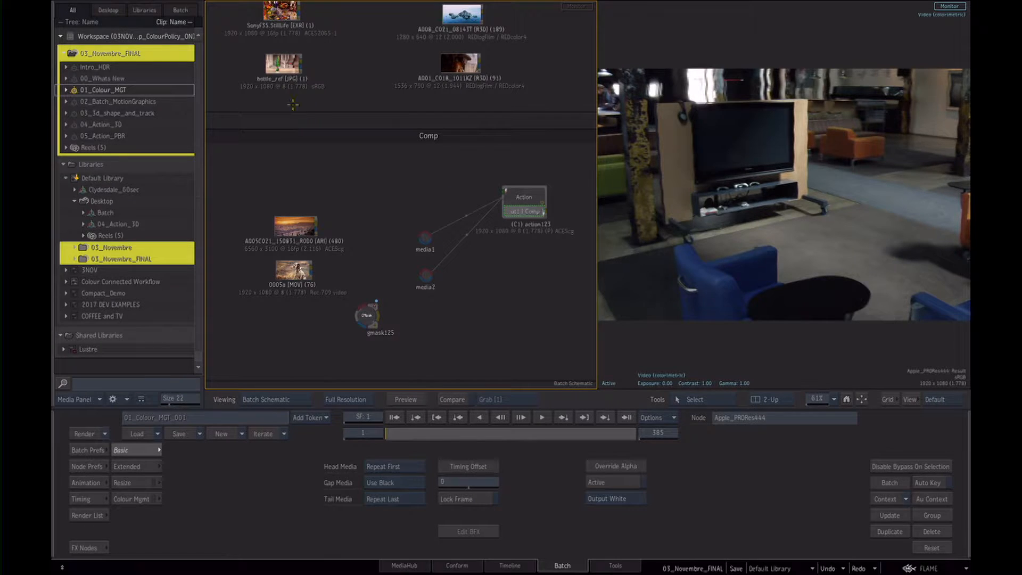
left_click(293, 66)
left_click(461, 66)
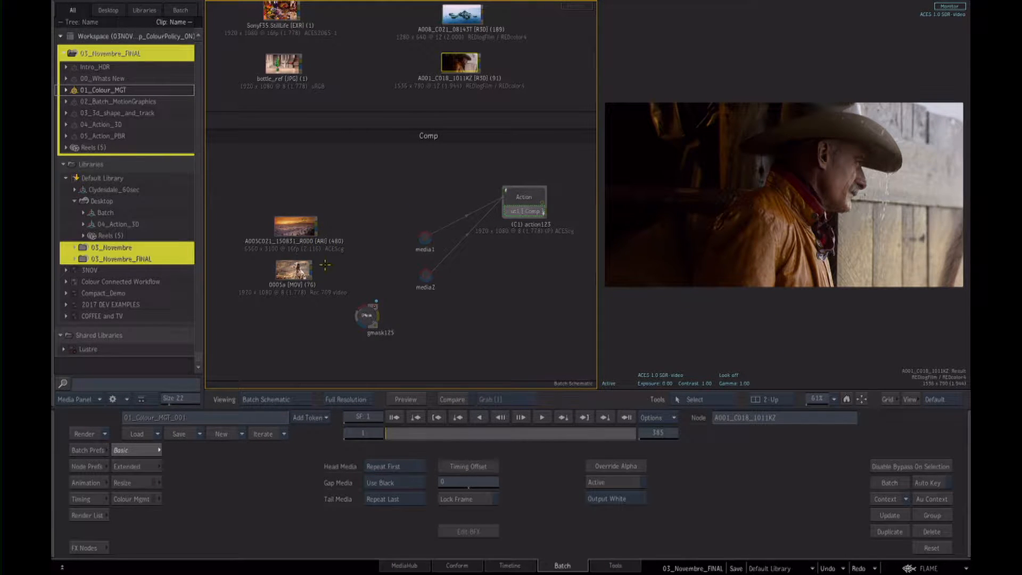
- In the Comp group, connect A005C021_150831_R0D0 to media1 and the 0005a clip to media2 of the Action node
mouse_move(347, 262)
left_mouse_down()
mouse_move(375, 231)
mouse_move(362, 254)
left_mouse_up()
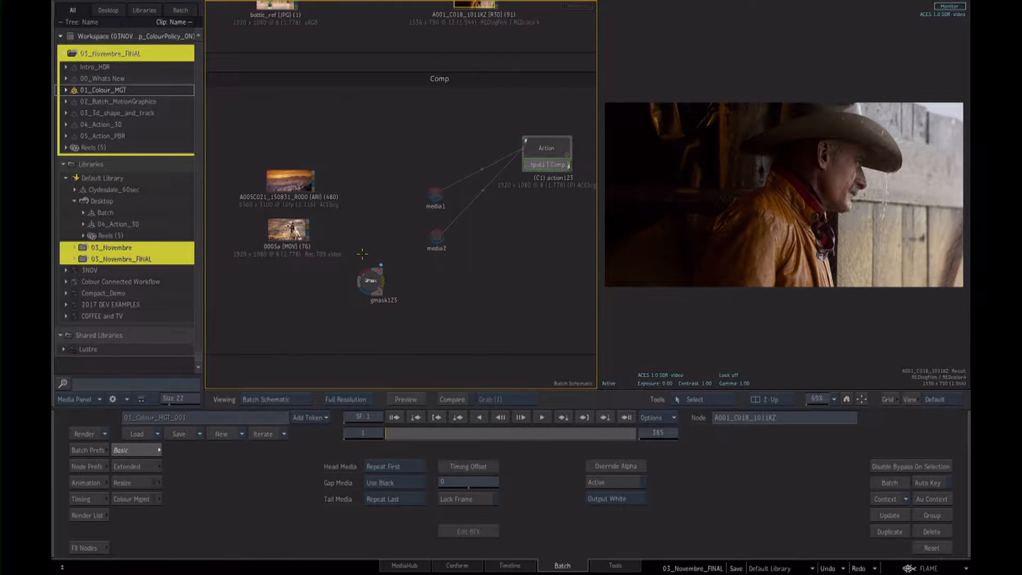
left_click_drag(434, 196, 390, 198)
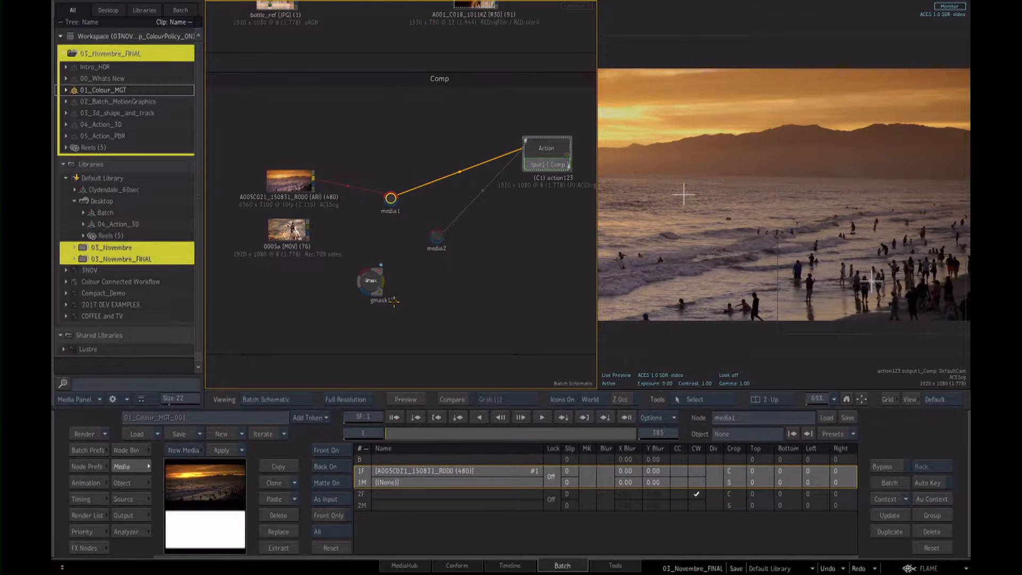
left_click_drag(547, 138, 516, 129)
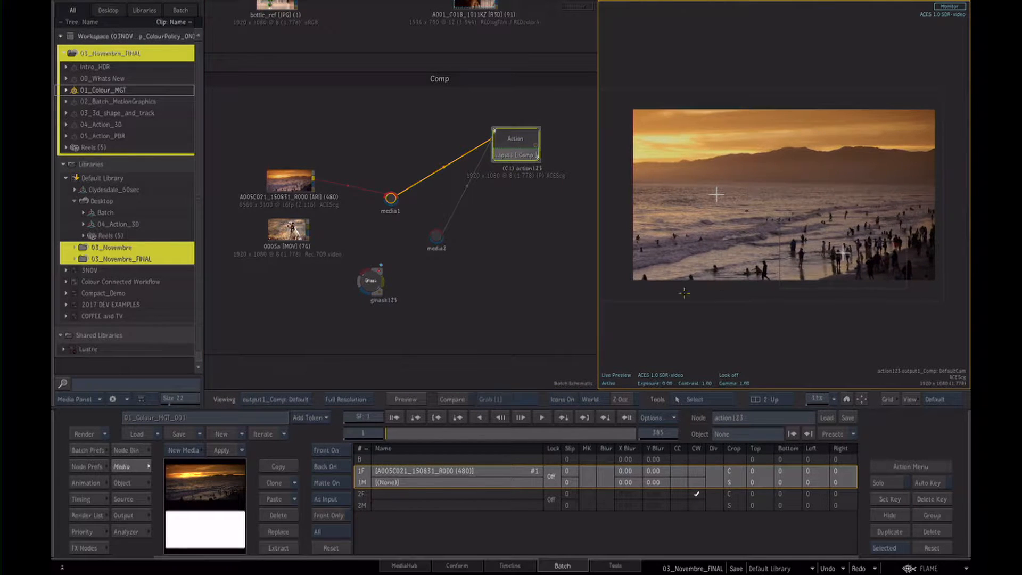
left_click_drag(434, 237, 394, 251)
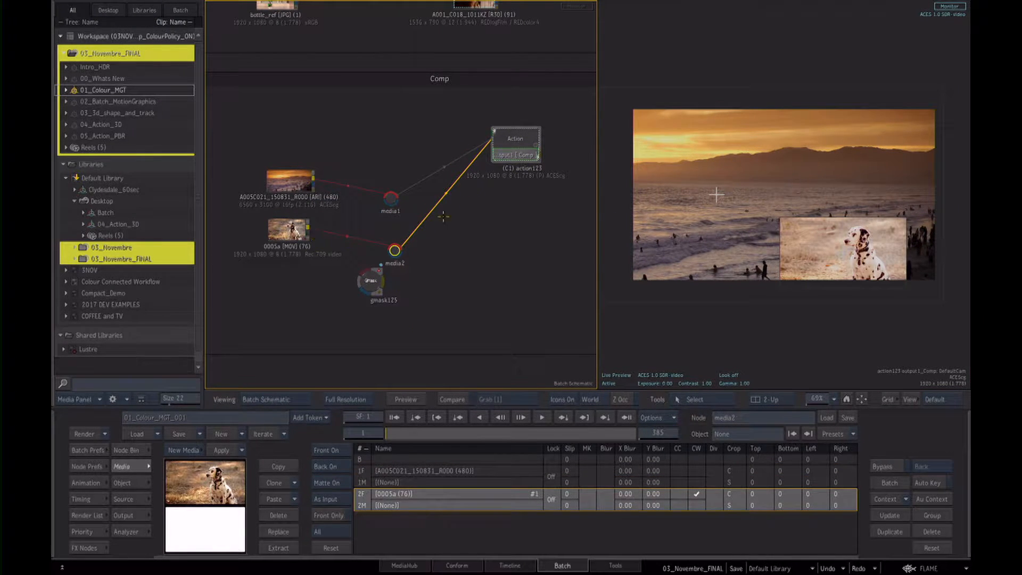
- Inside the Action, set the dog image's axis to 68 scale and place it at Y position -173.02
double_click(508, 143)
left_click(463, 213)
left_click_drag(237, 499, 180, 472)
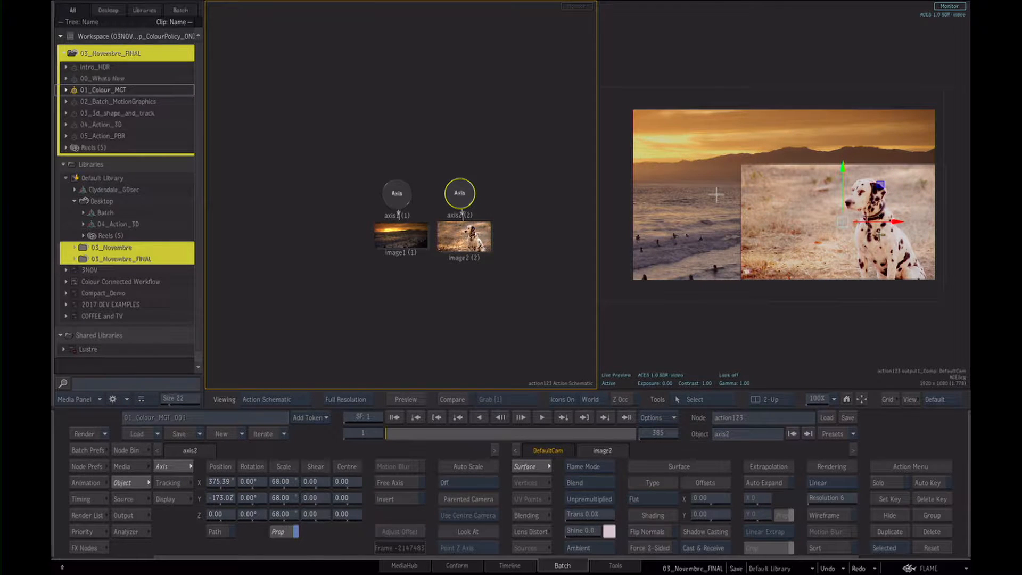
left_click(847, 321)
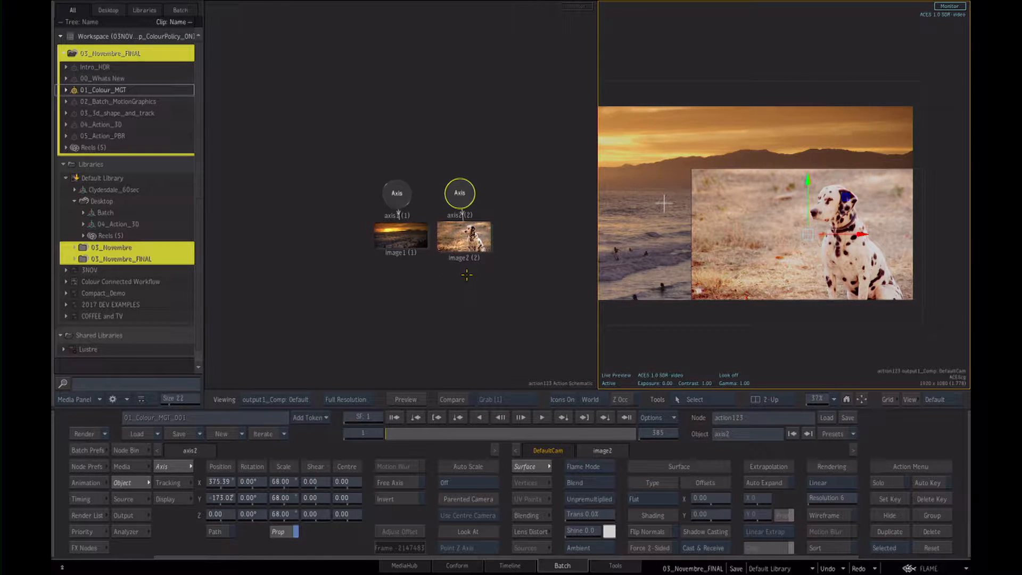
- Compare the 0005a source clip with the Action composite and check the Action's rendering colour management settings
left_click(127, 467)
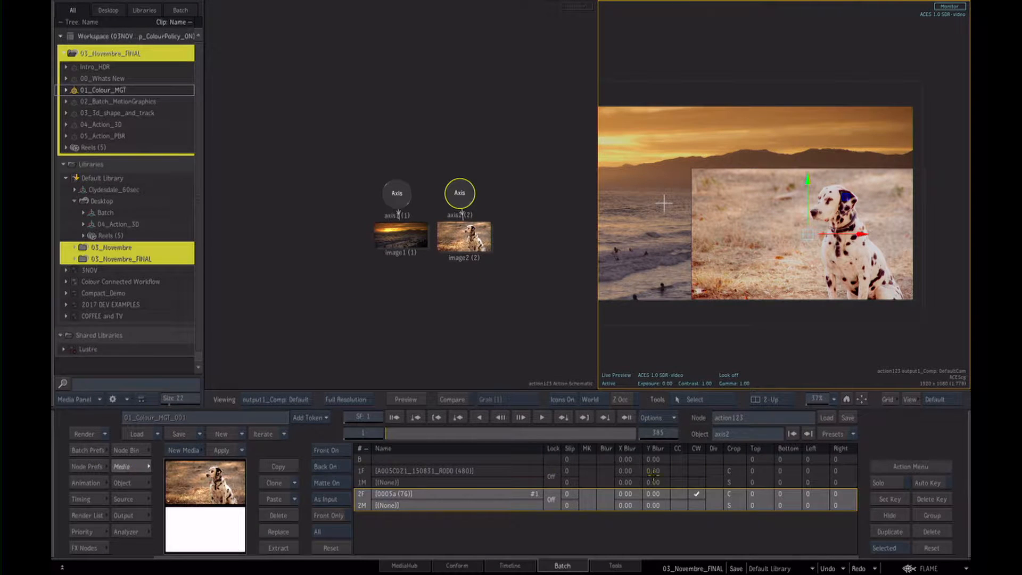
left_click(461, 305)
key("grave")
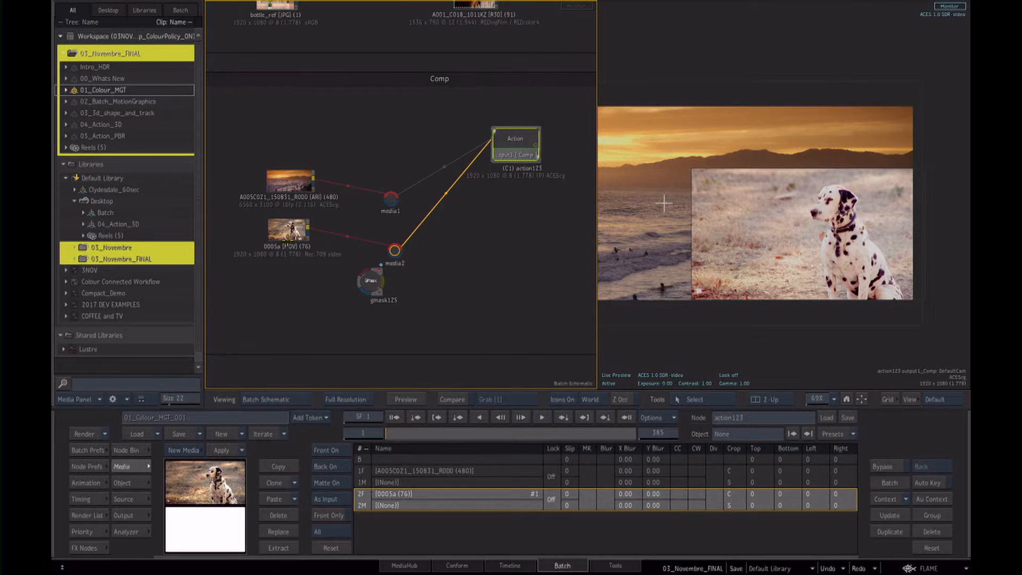
left_click(285, 239)
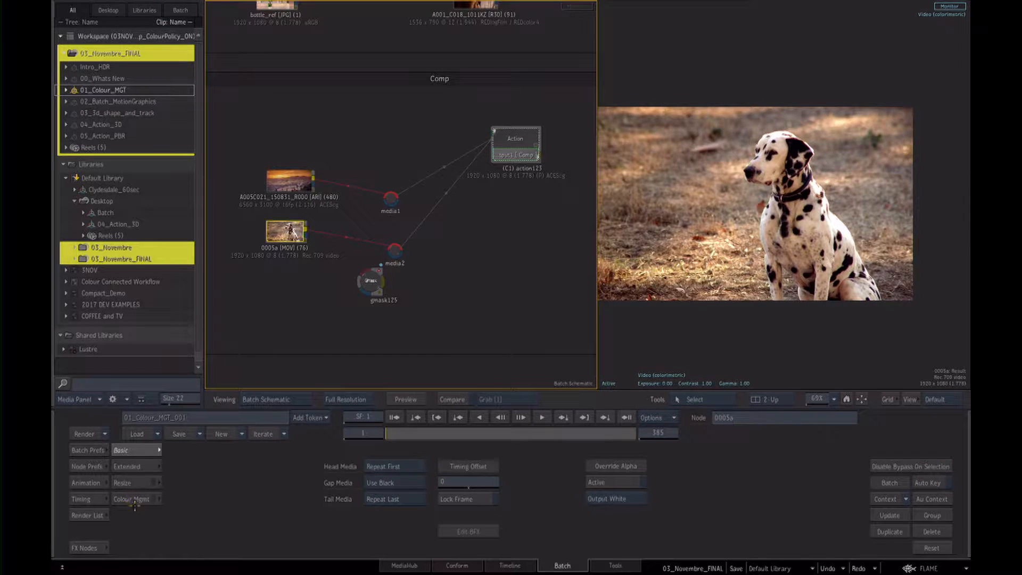
left_click(514, 147)
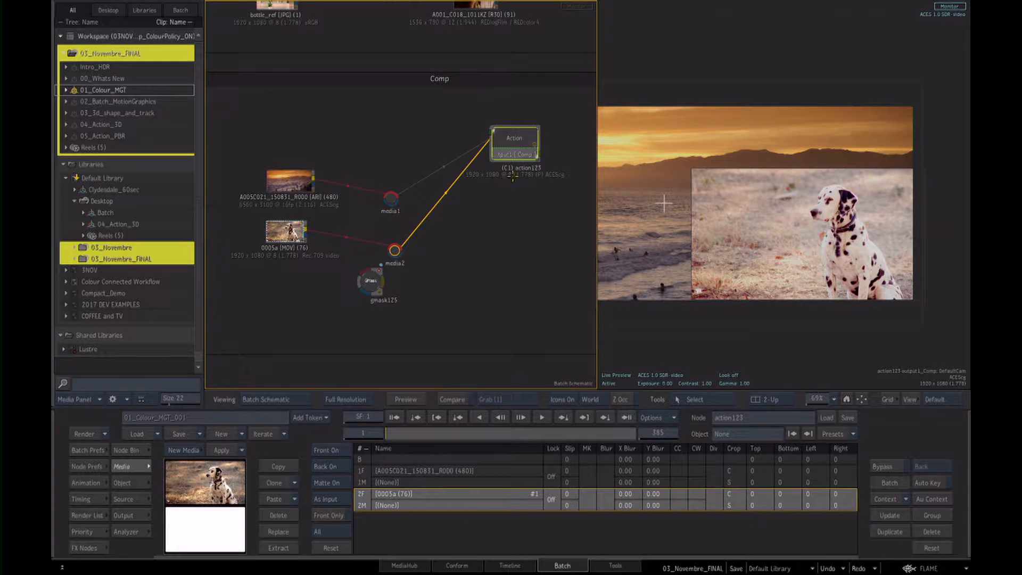
left_click(98, 467)
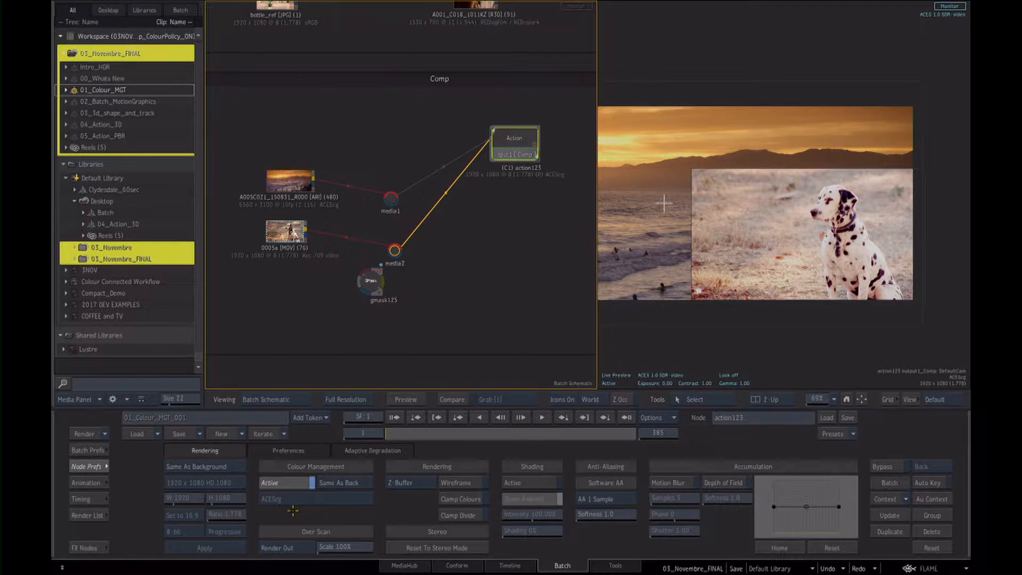
- Enable the HD-video_to_ACES_v0.2 colour transform on the 0005a clip, tag it as ACEScg, and display the Action composite again
left_click_drag(294, 232, 281, 249)
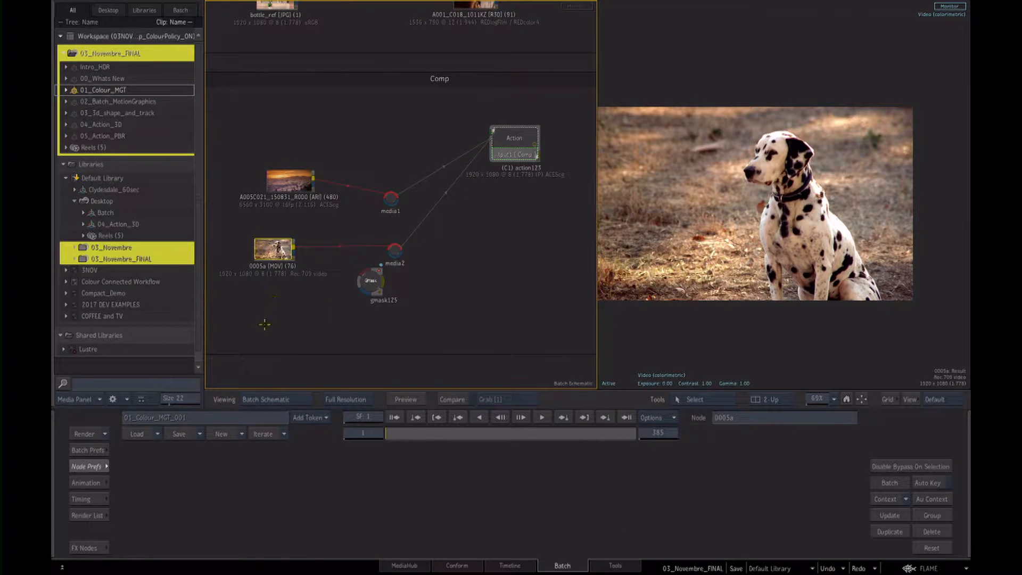
double_click(282, 249)
left_click(140, 499)
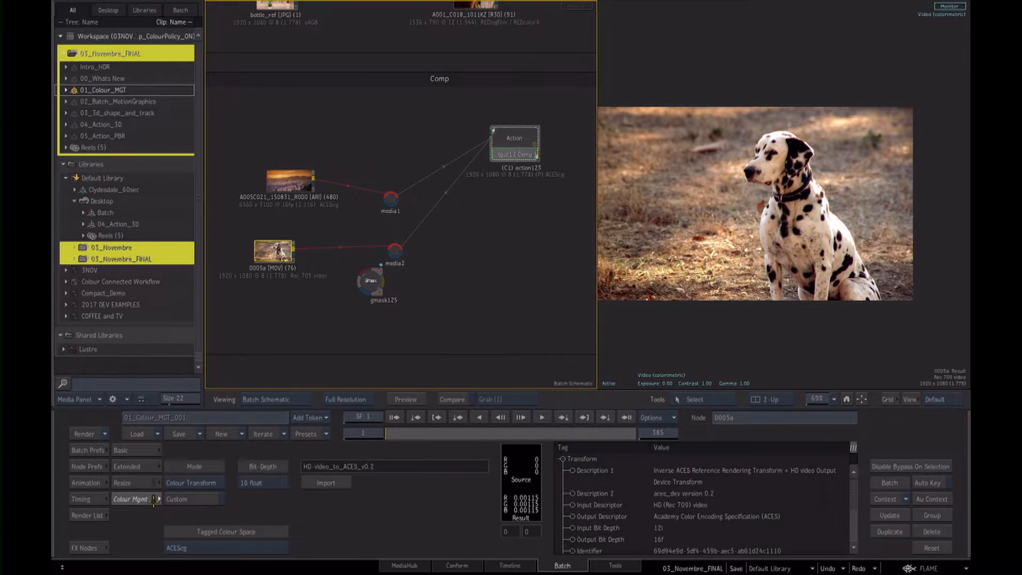
left_click(234, 550)
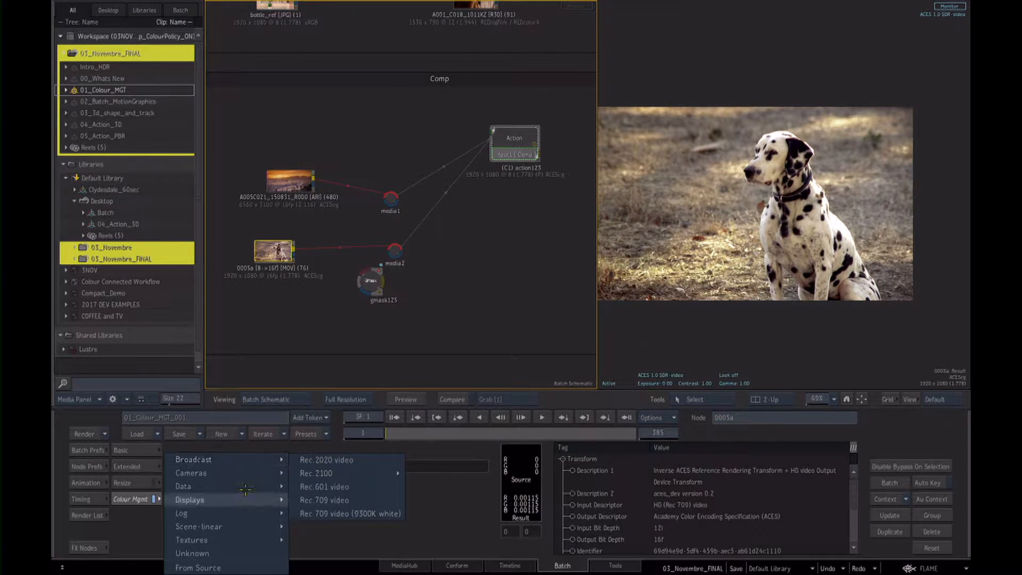
mouse_move(246, 525)
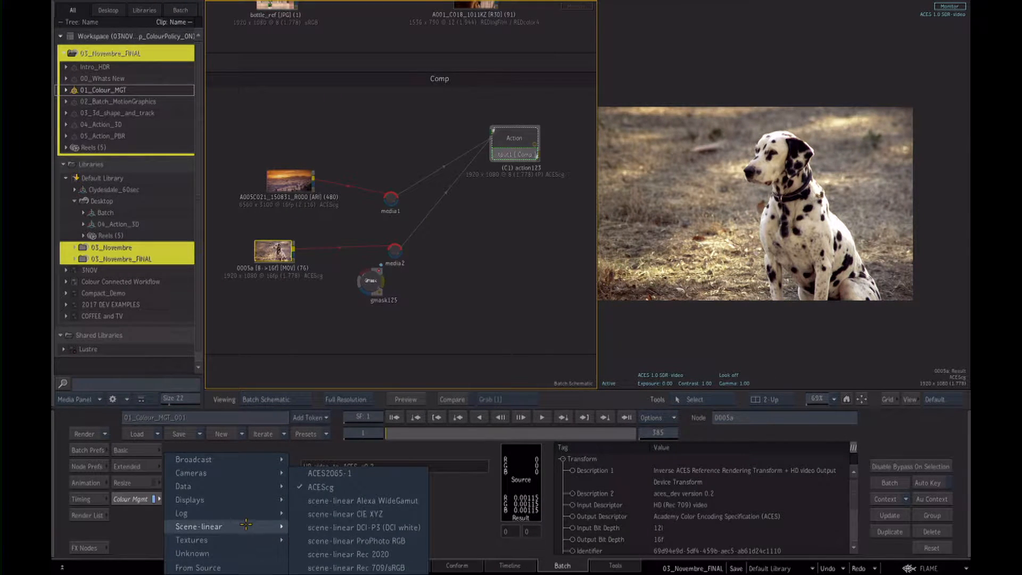
left_click(320, 487)
left_click(514, 139)
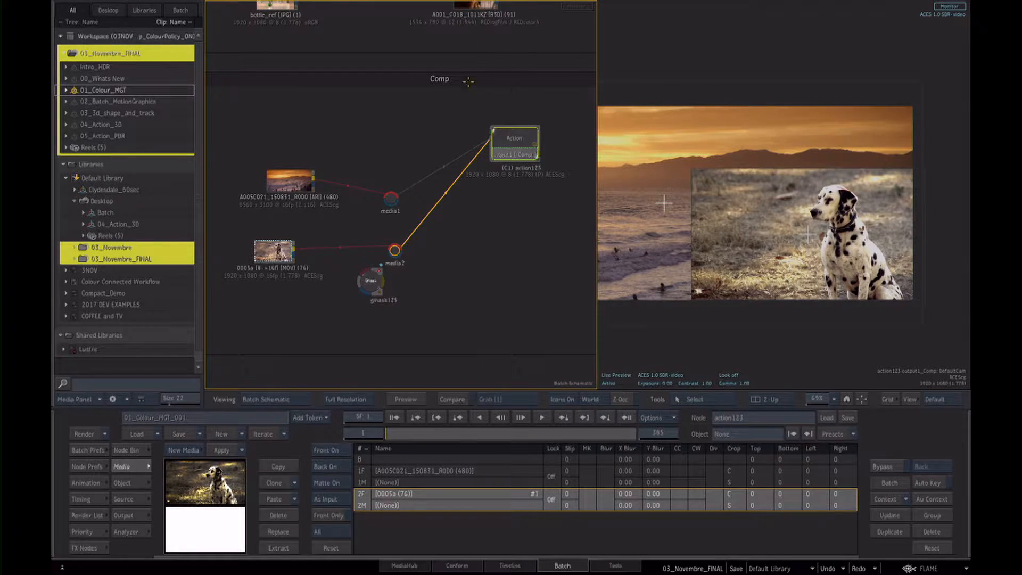
left_click_drag(516, 144, 516, 157)
- Display the A001_C018_1011KZ R3D clip from the Tagged group and review the complete batch layout
left_click_drag(496, 254, 474, 241)
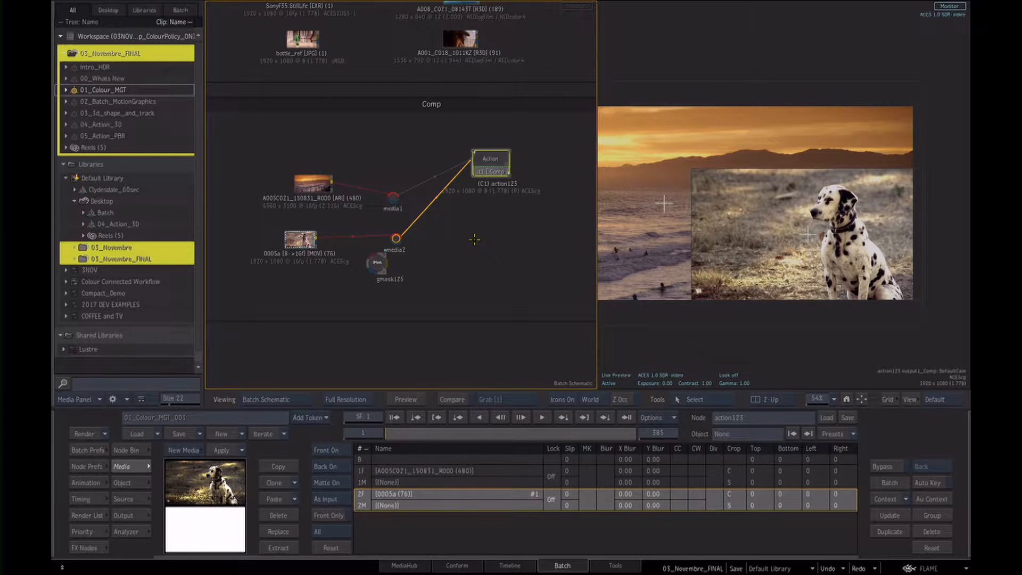
left_click_drag(479, 260, 498, 377)
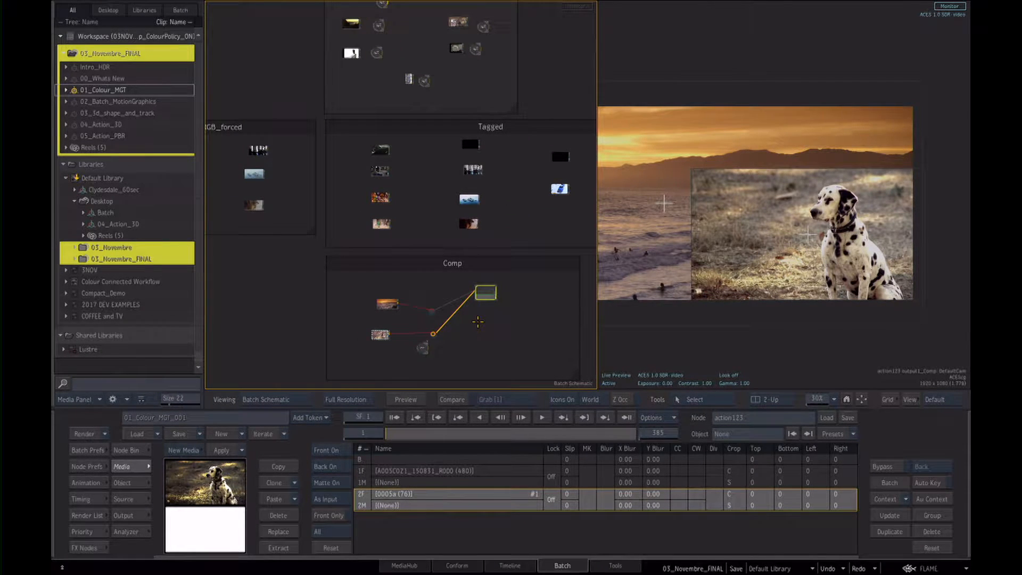
left_click(468, 223)
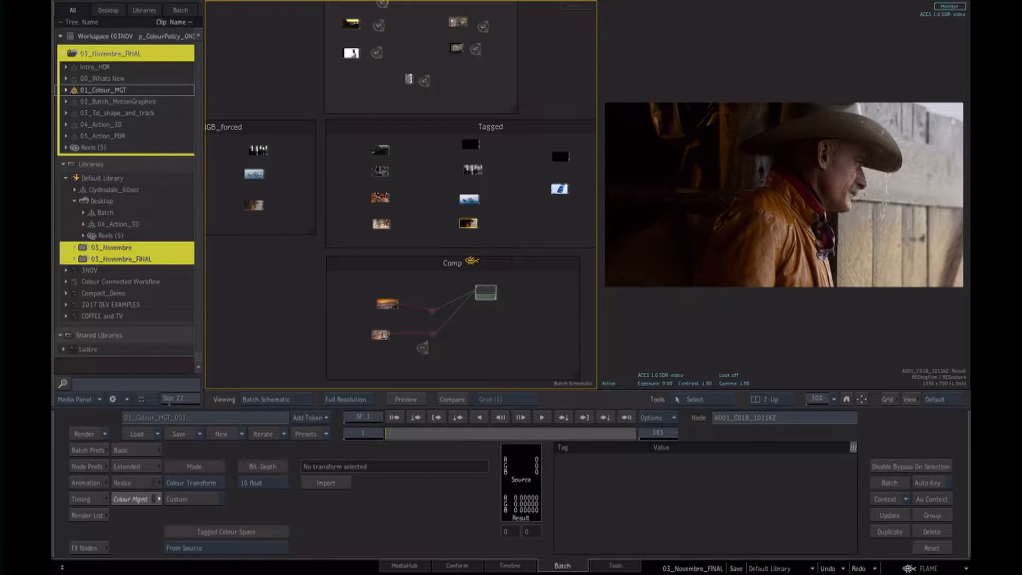
key("ctrl+s")
scroll(374, 159, "down", 2)
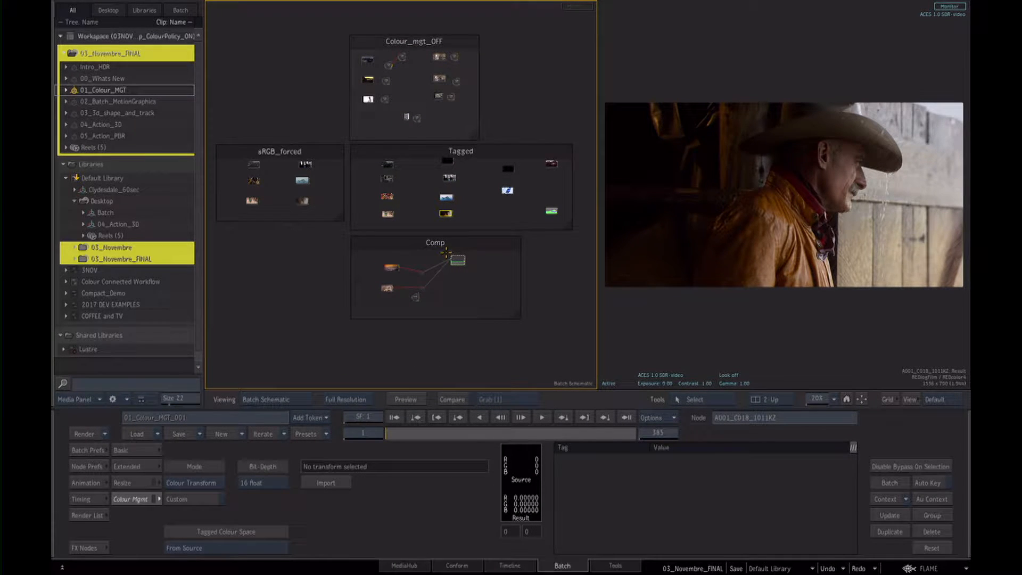
- Open the 02_Batch_MotionGraphics batch group and examine the metadata of the car_L clip in the MediaHub
double_click(110, 101)
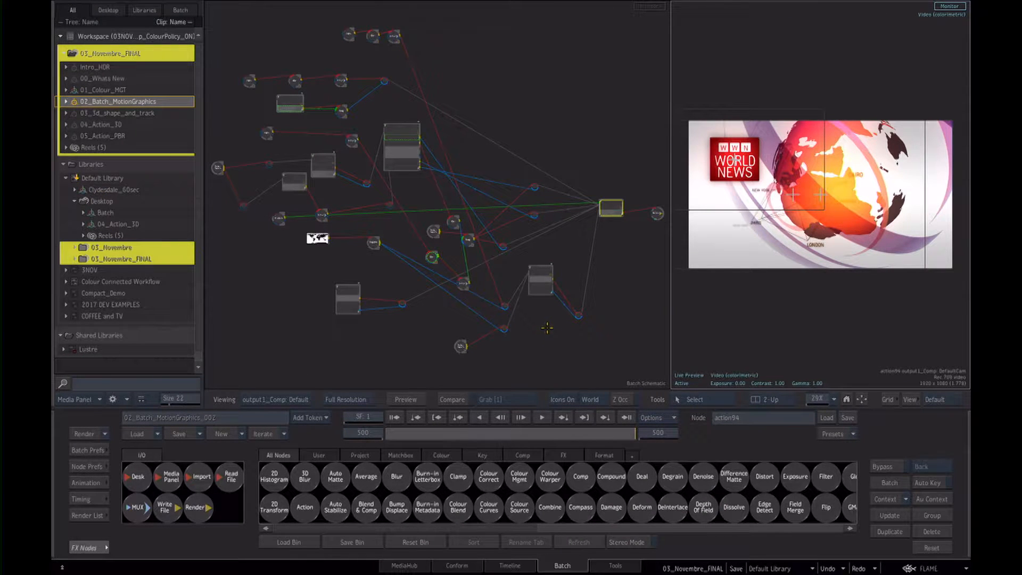
left_click(410, 566)
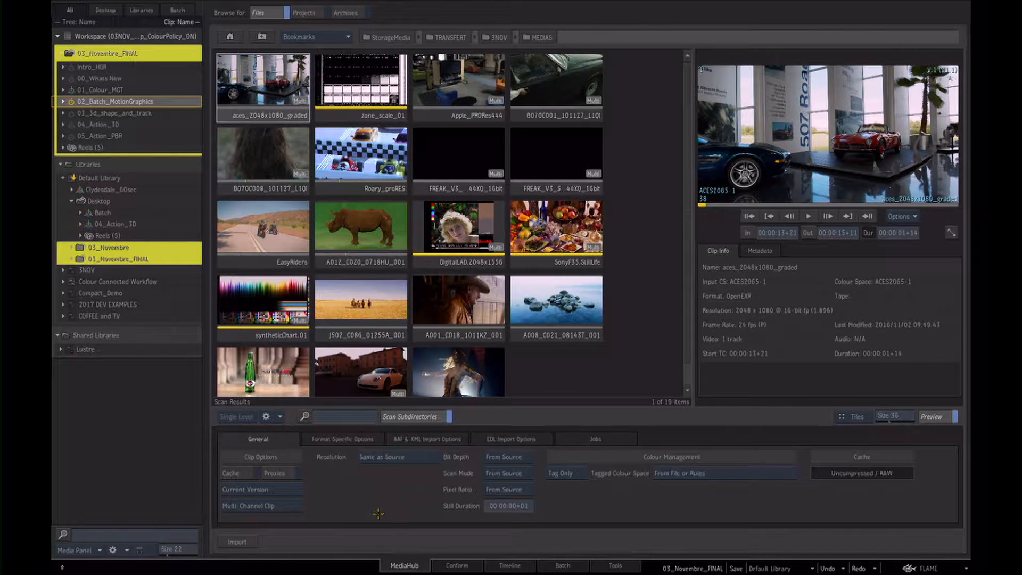
scroll(682, 189, "down", 1)
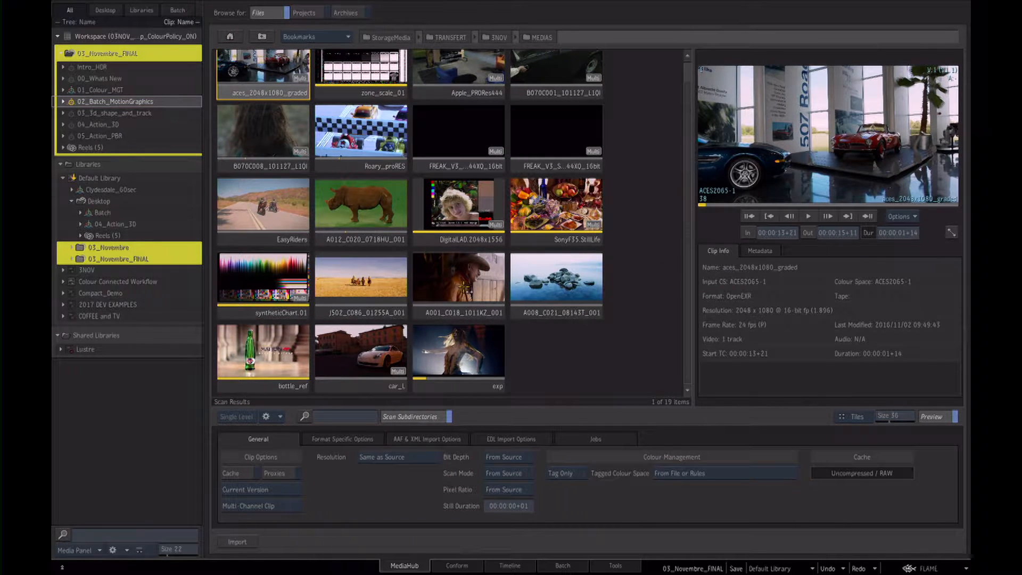
left_click(360, 386)
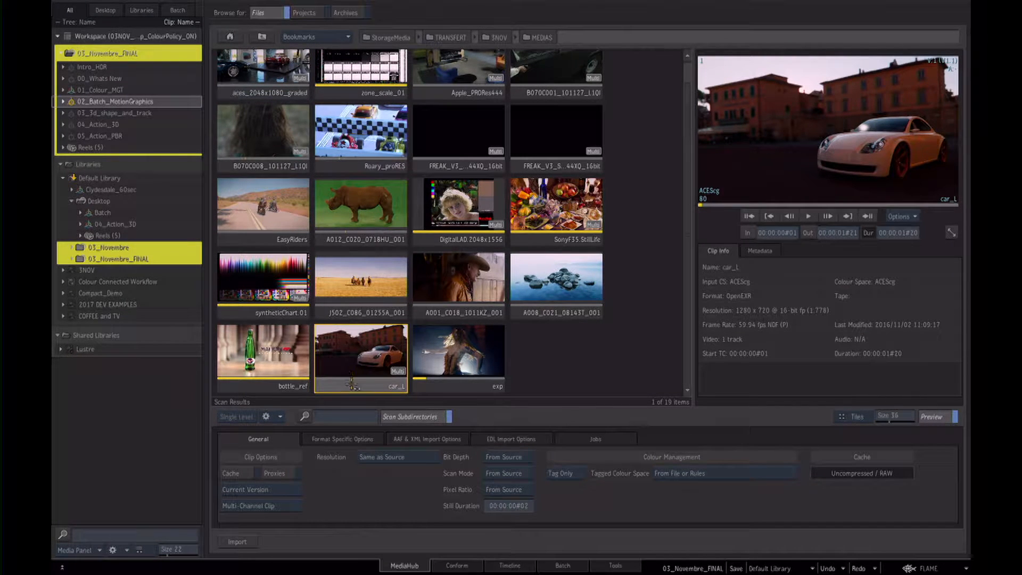
left_click(760, 250)
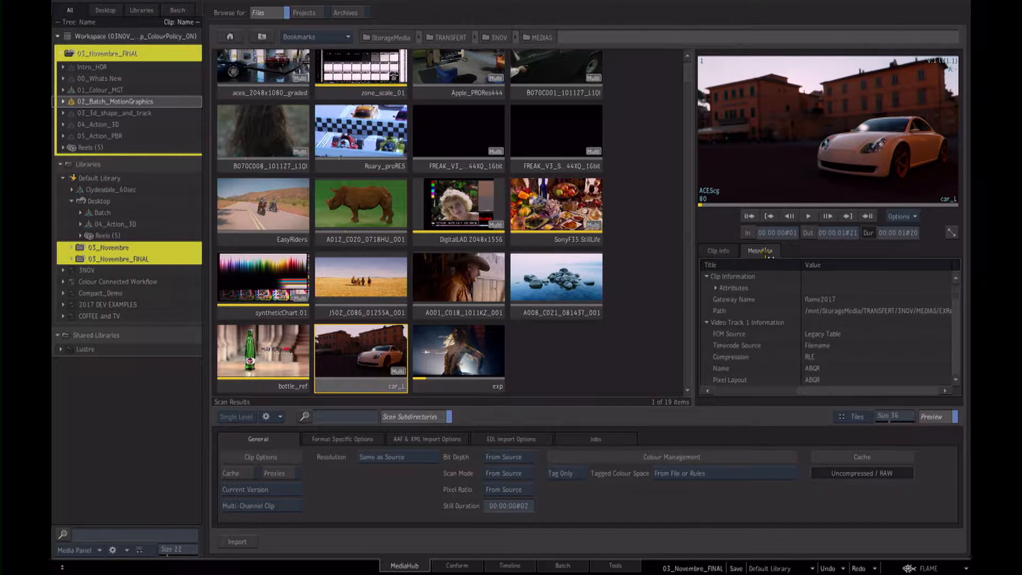
left_click_drag(958, 294, 946, 267)
mouse_move(957, 294)
left_mouse_down()
mouse_move(957, 350)
mouse_move(955, 291)
left_mouse_up()
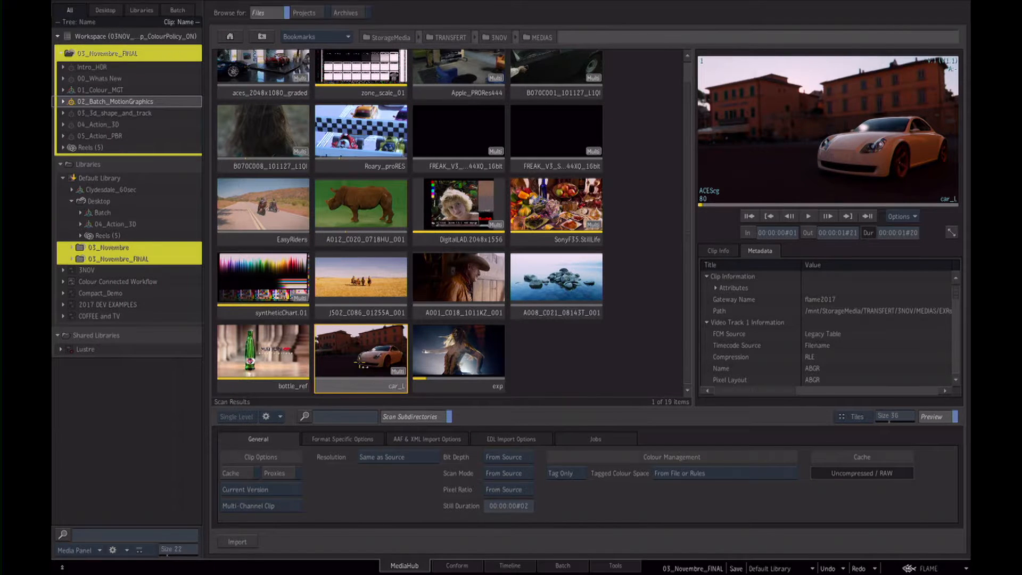
- Import car_L as a Multi-Channel Clip into 02_Batch_MotionGraphics_002 and name its new reel MultiChannel
left_click(264, 506)
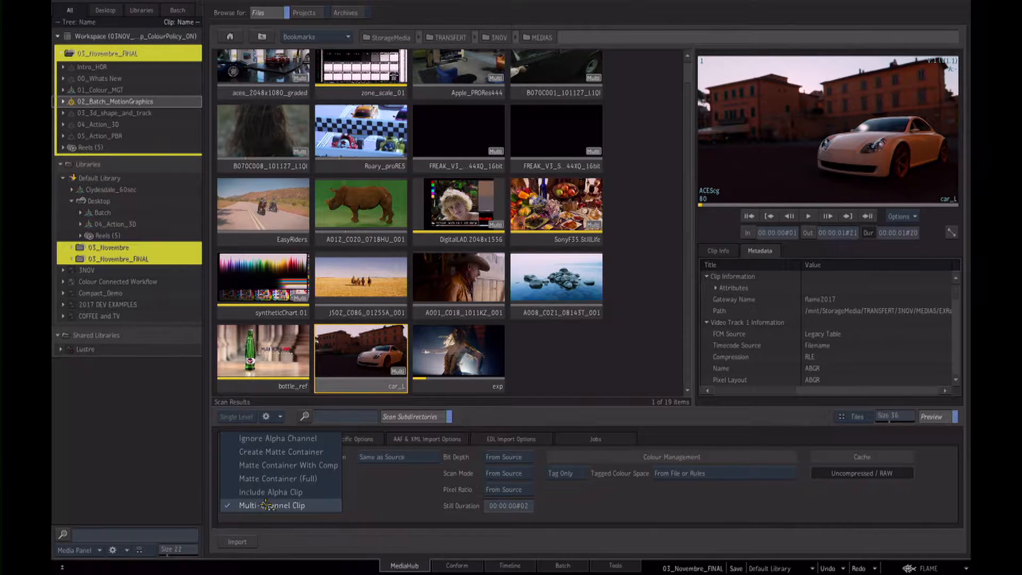
left_click(307, 506)
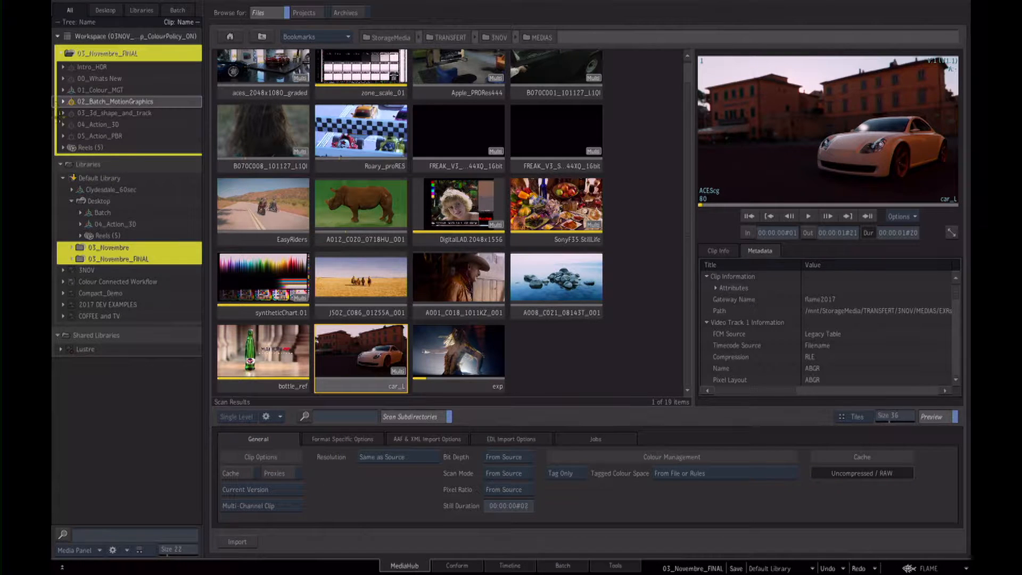
left_click(62, 102)
left_click_drag(361, 352, 123, 114)
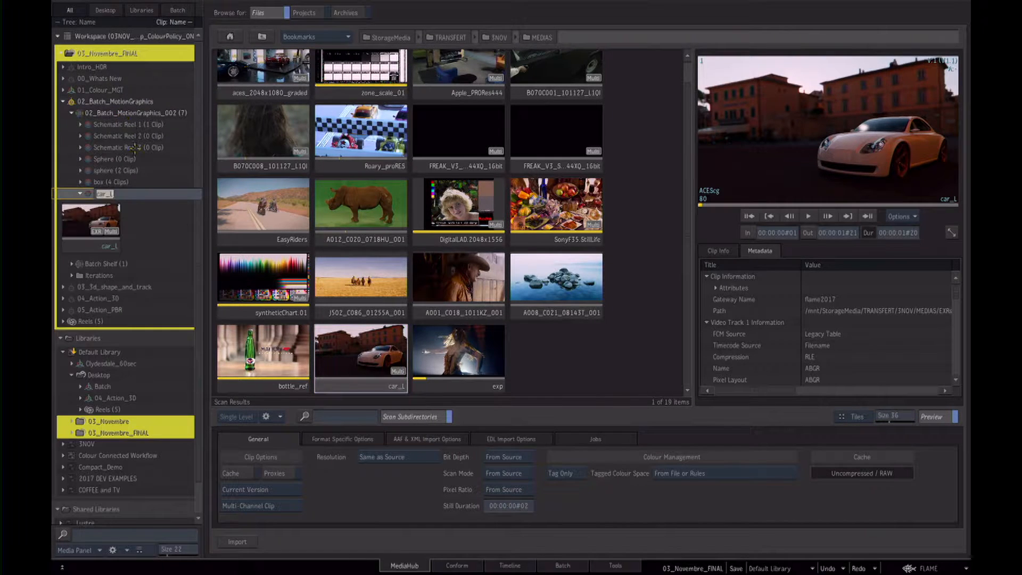
type("MultiChannel")
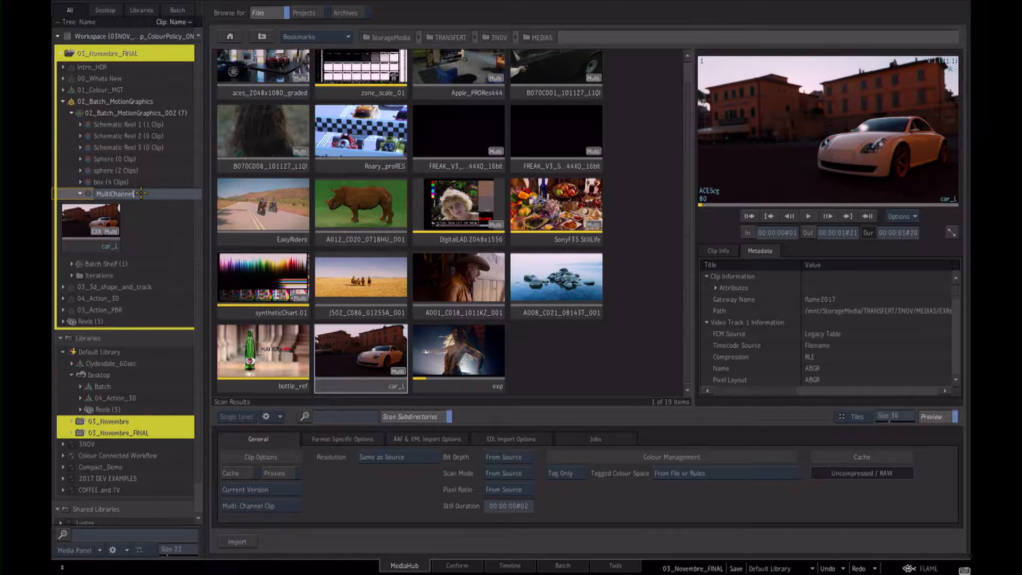
key("Return")
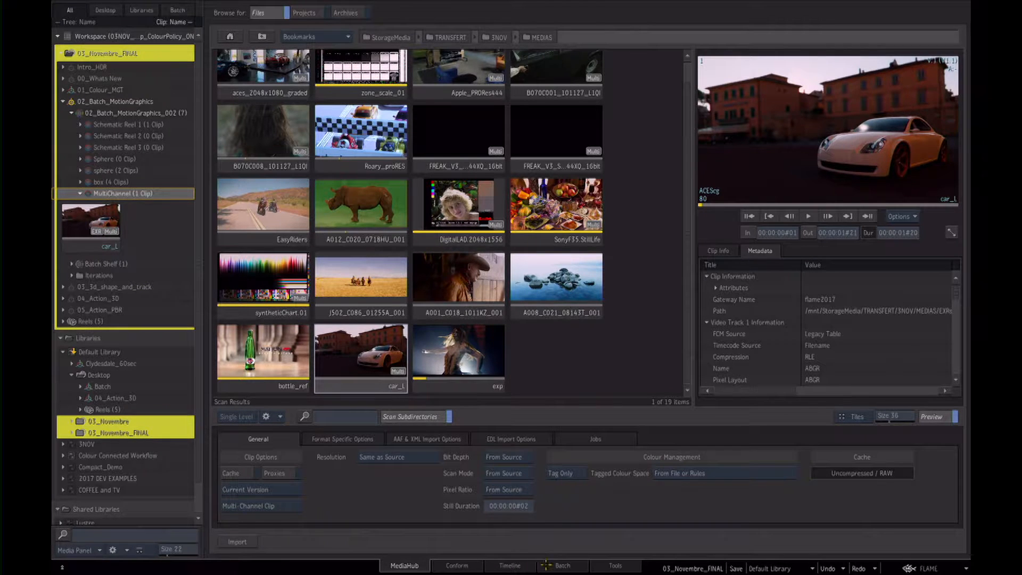
- Isolate the car_L clip in an empty area of the batch schematic and add a Blur node beside it
left_click(519, 567)
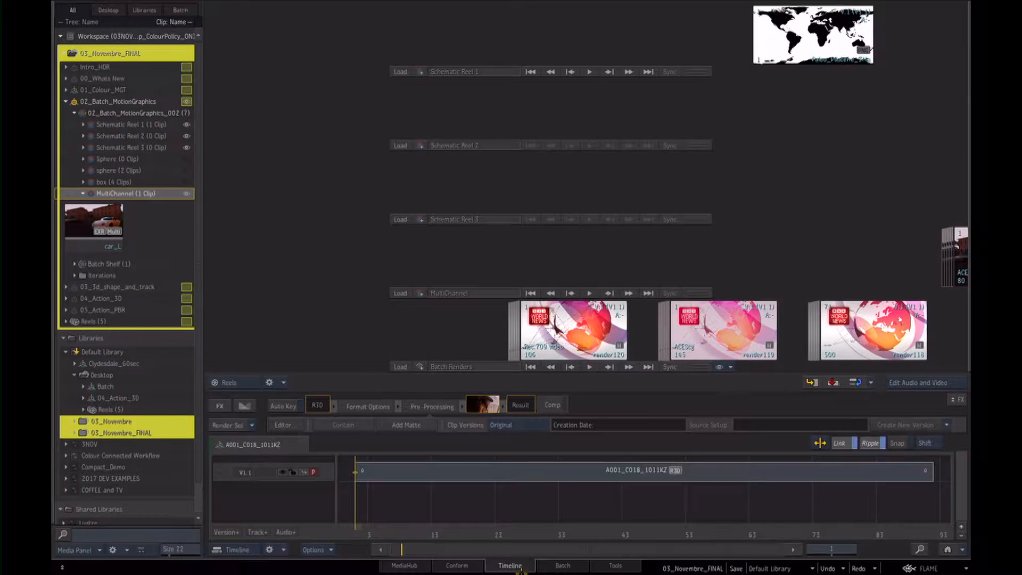
left_click(563, 566)
left_click_drag(612, 229, 286, 99)
left_click_drag(553, 207, 569, 335)
left_click_drag(369, 190, 474, 187)
left_click_drag(395, 478, 521, 190)
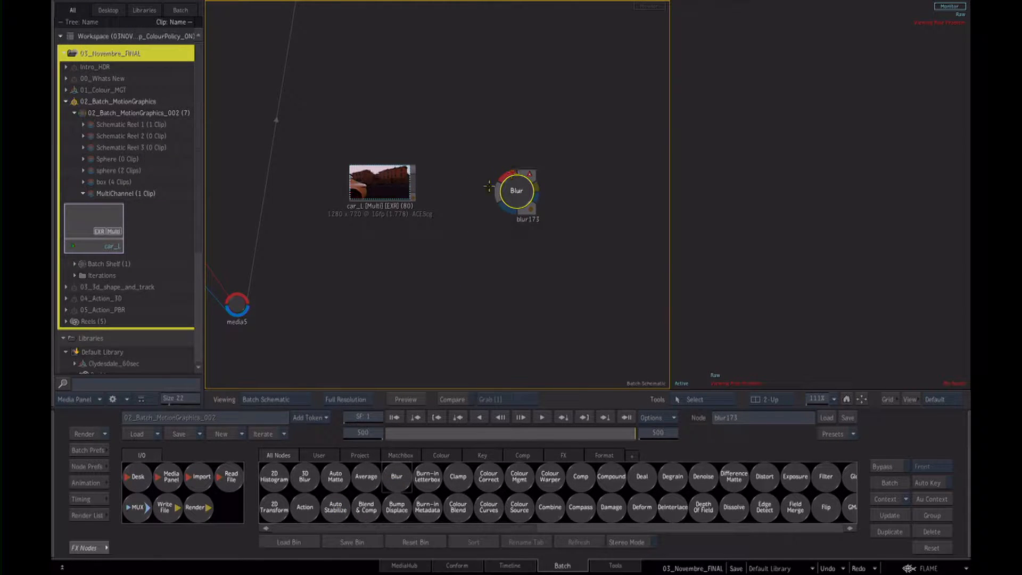
left_click_drag(511, 184, 544, 196)
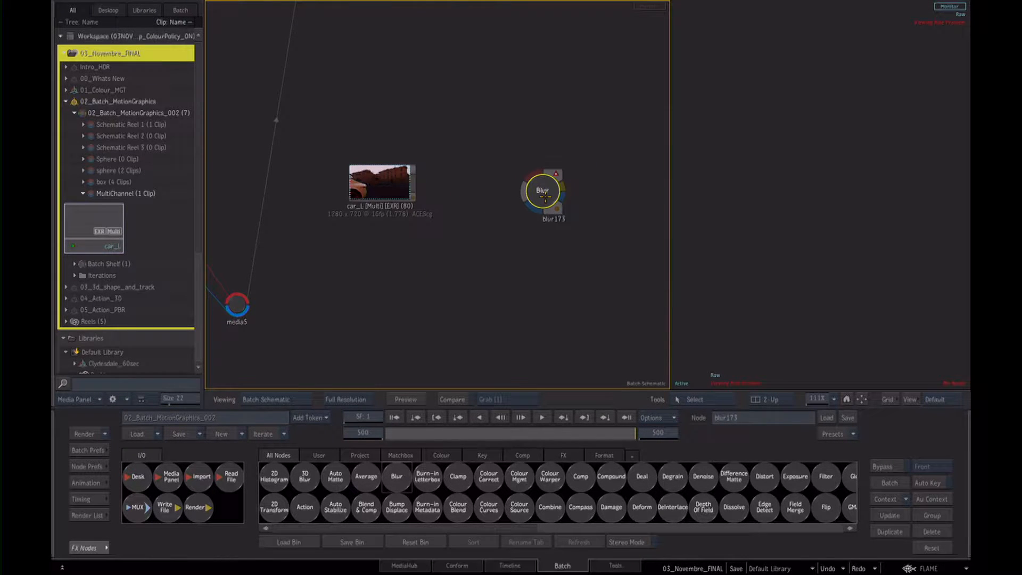
- Remove the car_L clip and the Blur node from the batch schematic
left_click_drag(380, 181, 377, 373)
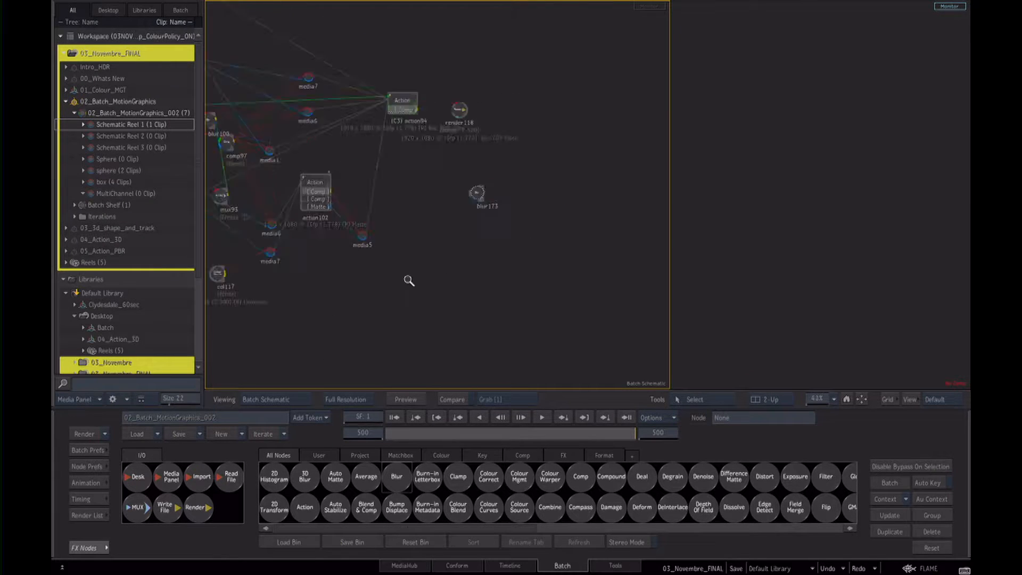
left_click_drag(409, 280, 461, 281)
left_click_drag(461, 281, 534, 311)
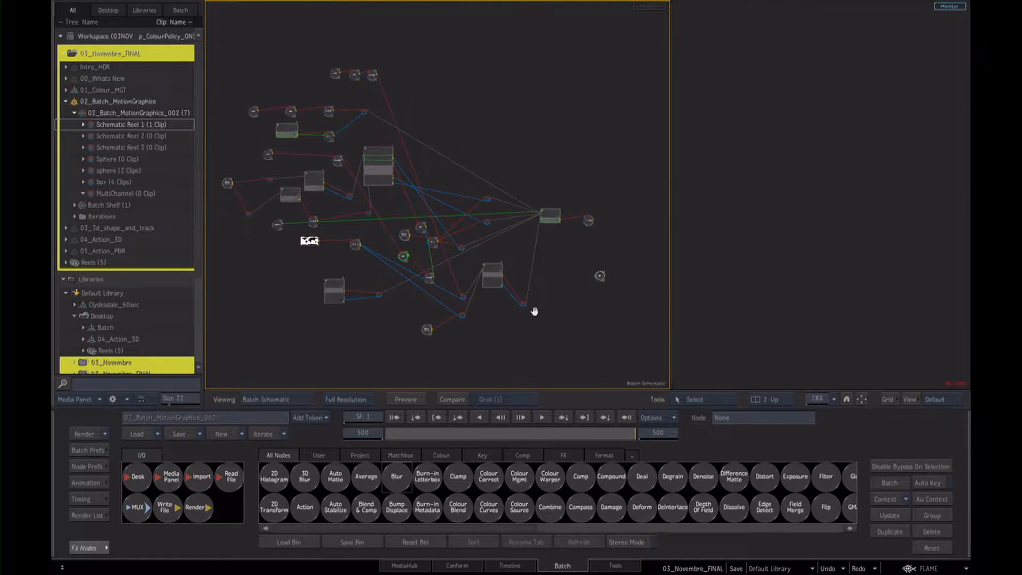
left_click_drag(600, 275, 455, 571)
- Display the action94 composite in a widened viewer and move to frame 80
scroll(573, 299, "down", 1)
left_click(554, 219)
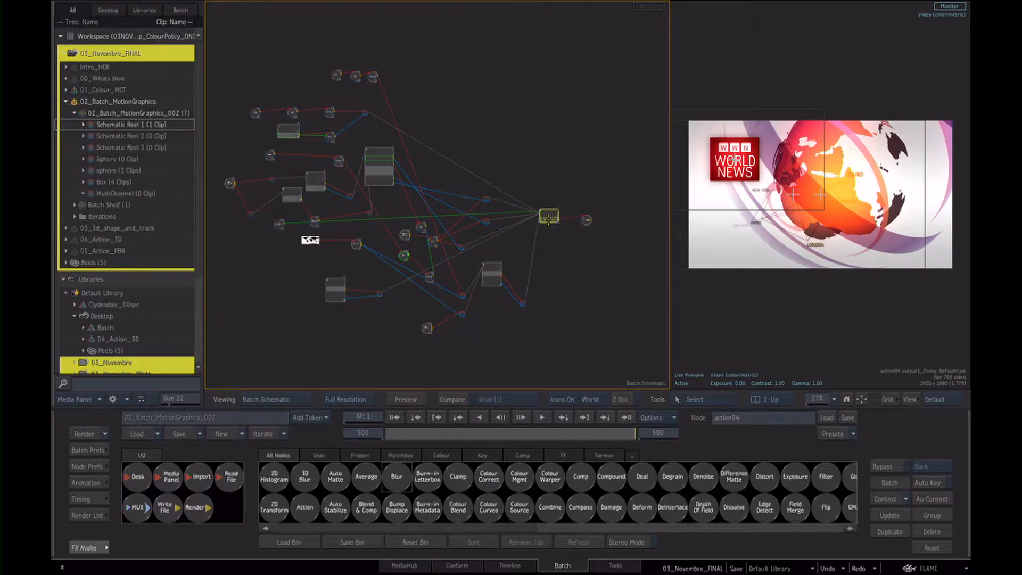
double_click(550, 217)
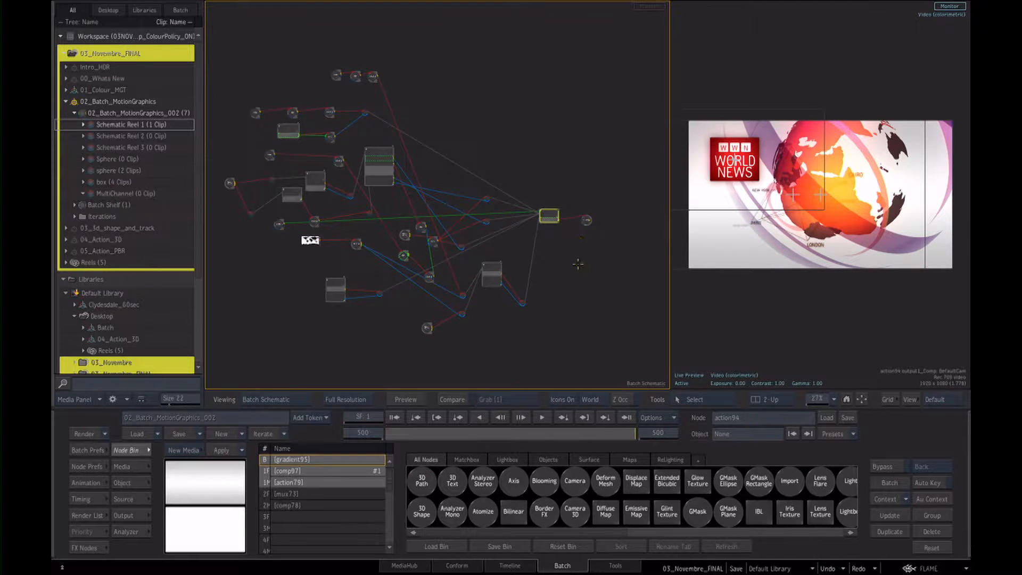
left_click_drag(670, 243, 604, 245)
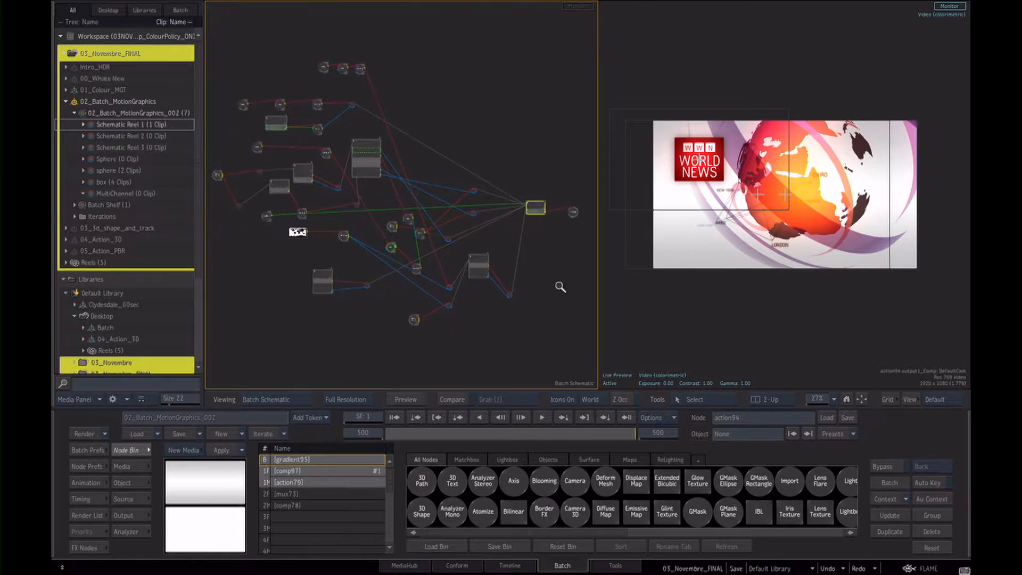
left_click(611, 311)
left_click(392, 434)
left_click_drag(392, 434, 420, 453)
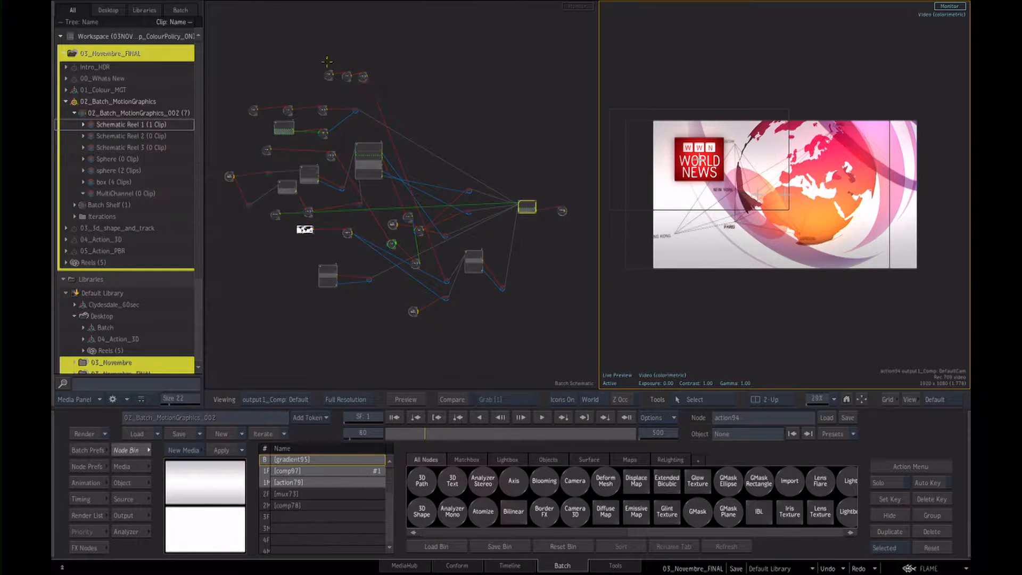
- Spread the schematic by moving action94 and its lines_and_lettering branch up, and the mux113 chain and action79 branch down
left_click(397, 214)
scroll(490, 322, "up", 2)
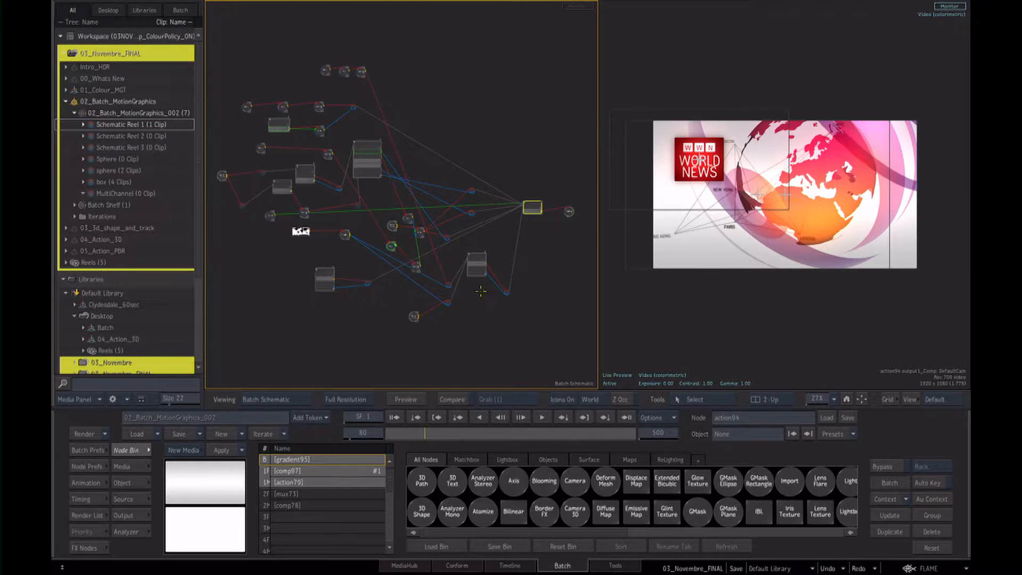
scroll(486, 313, "up", 2)
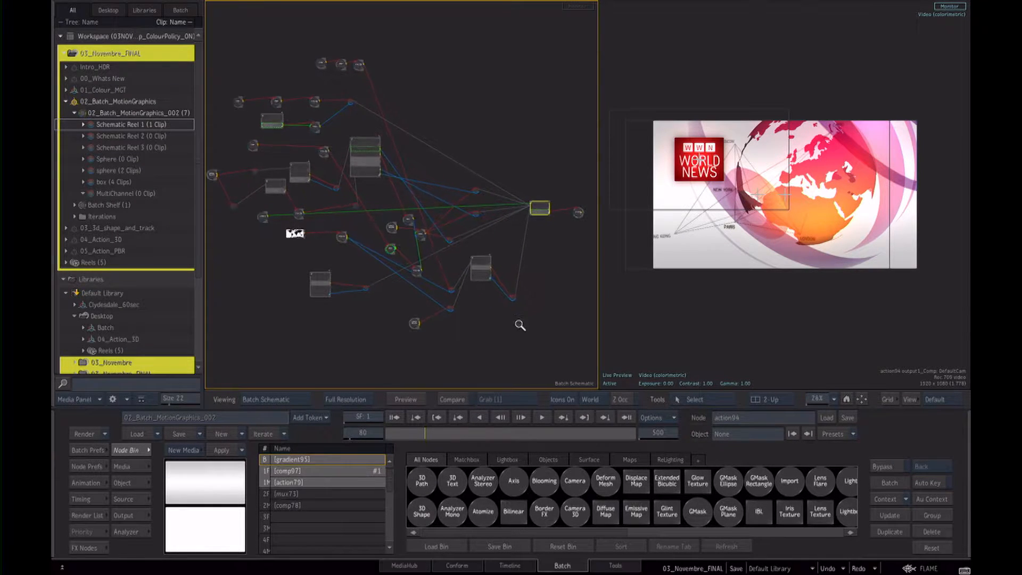
left_click_drag(533, 206, 539, 85)
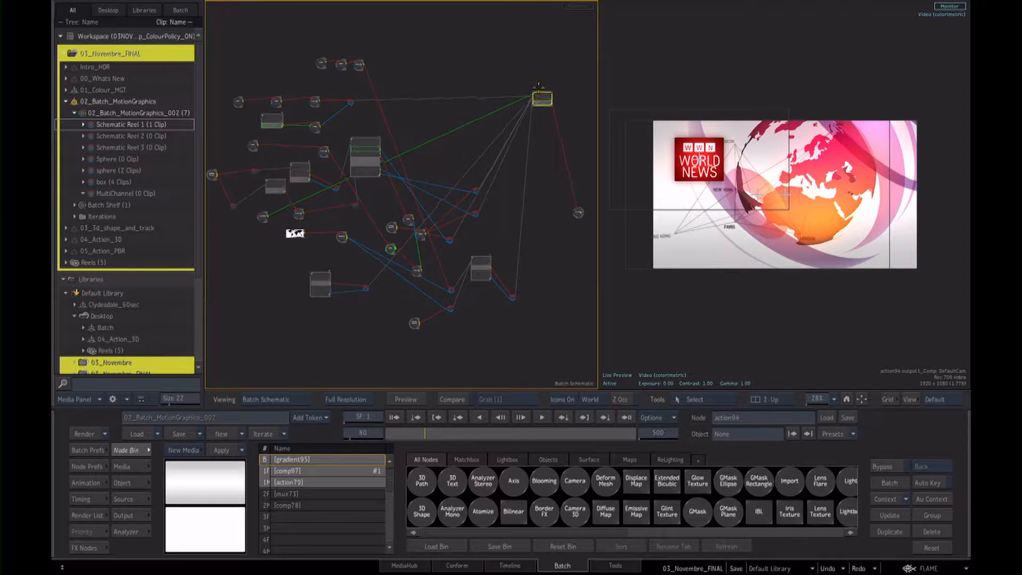
left_click_drag(351, 102, 349, 29)
left_click_drag(360, 66, 385, 332)
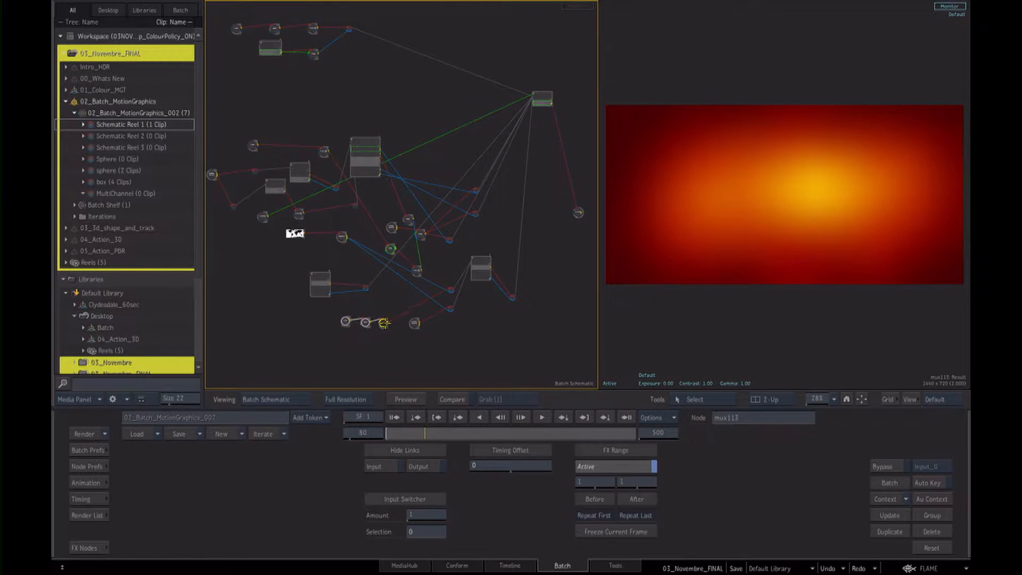
left_click_drag(369, 147, 330, 214)
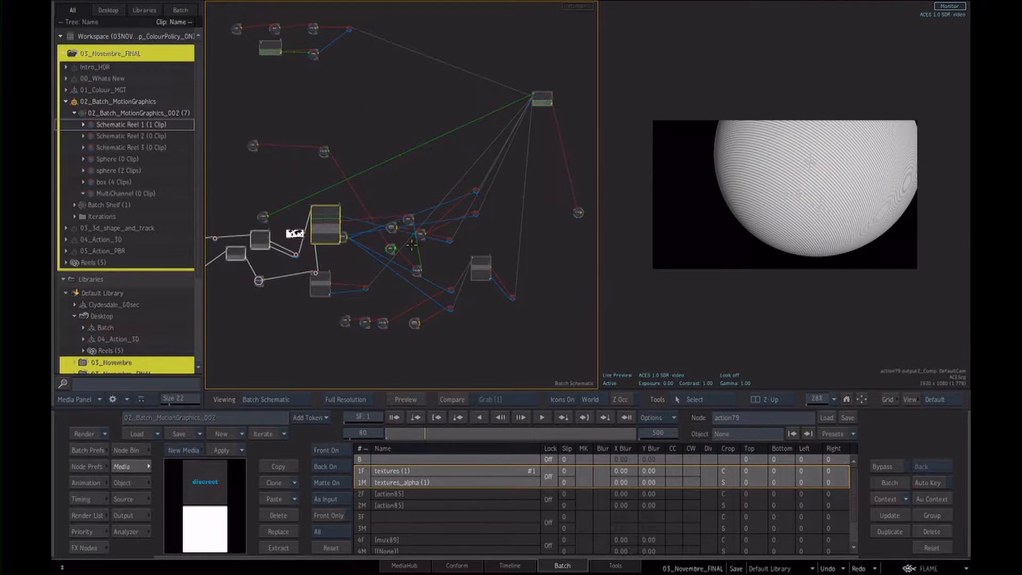
- Untangle the small nodes in the middle of the schematic and place the background source node near action94
mouse_move(391, 248)
left_mouse_down()
mouse_move(407, 205)
mouse_move(399, 262)
left_mouse_up()
left_click_drag(408, 219, 407, 253)
left_click_drag(333, 165, 346, 219)
left_click_drag(417, 271, 372, 195)
left_click_drag(476, 191, 442, 155)
left_click_drag(263, 215, 488, 39)
- Finish separating the branches that feed action94 into a readable layout and display its composite again
left_click_drag(498, 239, 426, 343)
mouse_move(437, 285)
left_mouse_down()
mouse_move(399, 286)
mouse_move(370, 261)
mouse_move(413, 232)
mouse_move(434, 236)
left_mouse_up()
left_click_drag(387, 209, 355, 225)
left_click_drag(436, 246, 399, 248)
left_click(545, 216)
left_click_drag(554, 176, 543, 136)
mouse_move(386, 144)
left_mouse_down()
mouse_move(404, 164)
mouse_move(401, 147)
left_mouse_up()
left_click(538, 139)
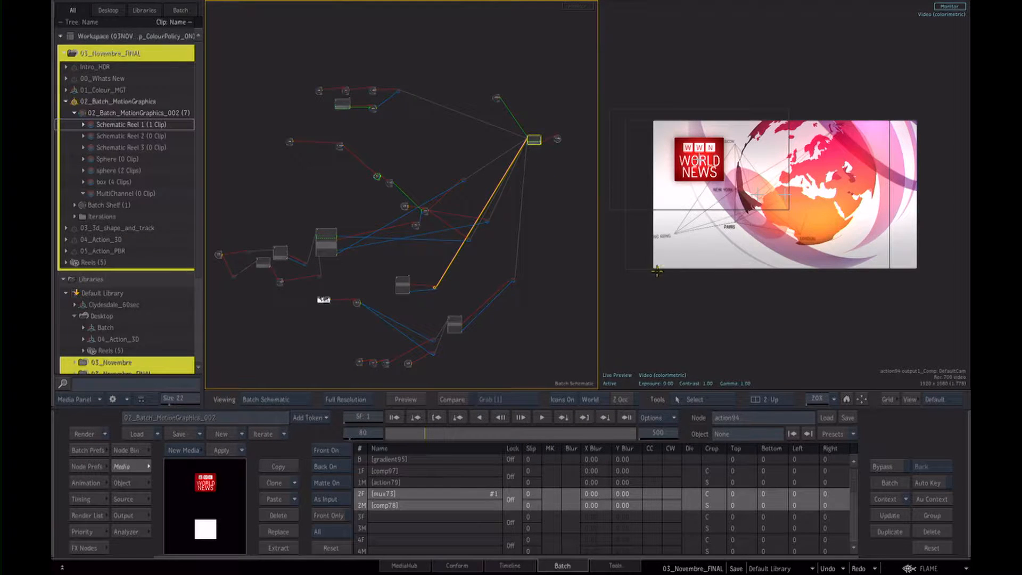
- Go to the first frame and compare the paint72 and mux73 results
left_click(319, 90)
left_click(394, 417)
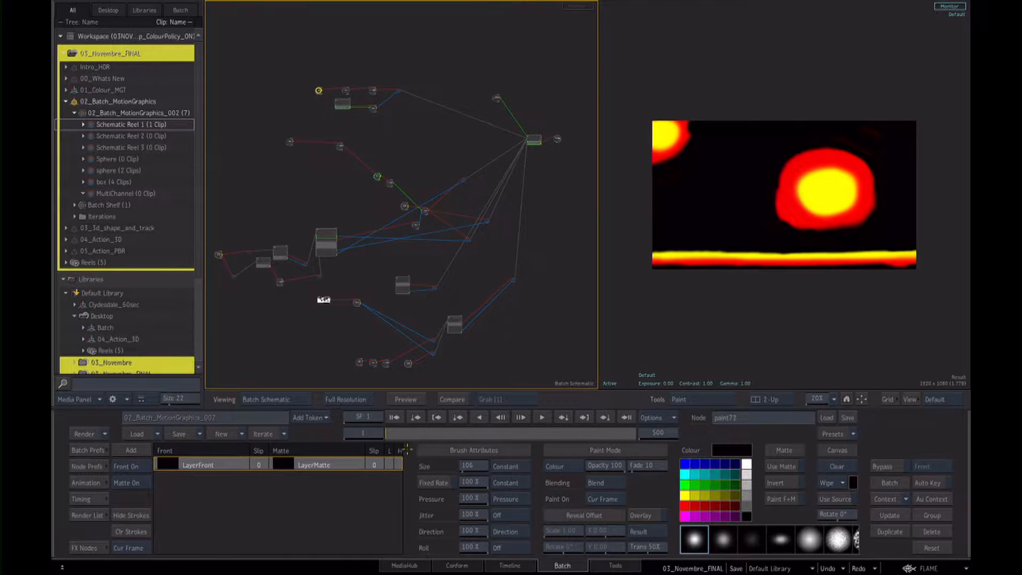
left_click(373, 90)
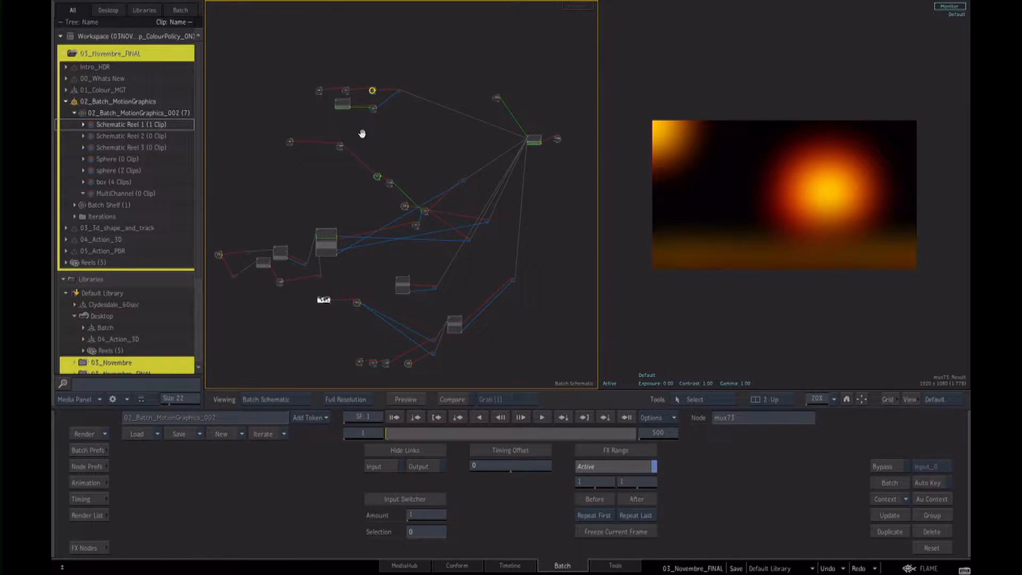
- Hide the media panel to give the schematic more room around the paint72 to mux73 branch
scroll(445, 146, "up", 1)
left_click_drag(445, 146, 425, 176)
key("alt+grave")
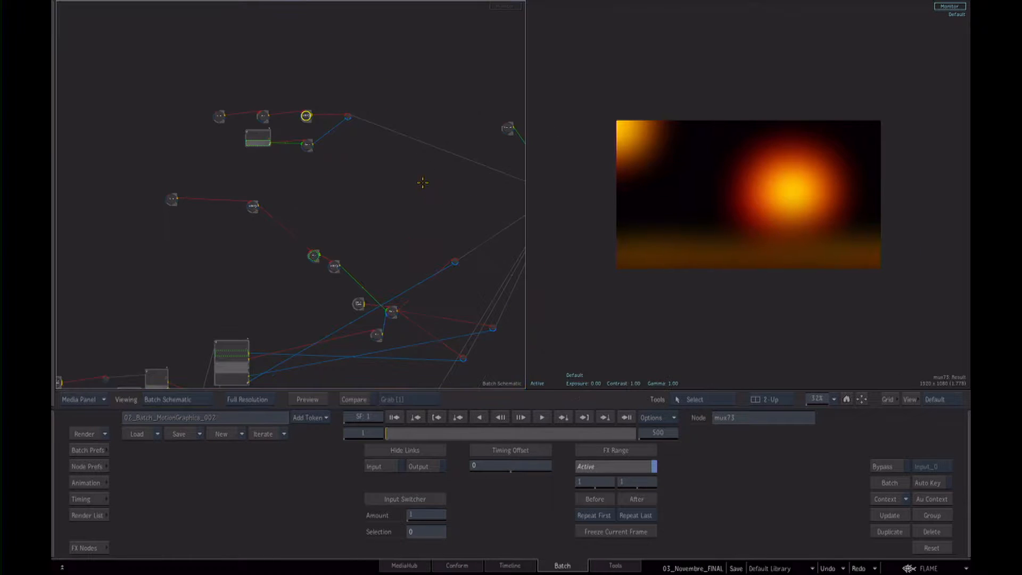
left_click_drag(338, 209, 442, 219)
left_click_drag(702, 300, 754, 315)
left_click_drag(365, 203, 352, 217)
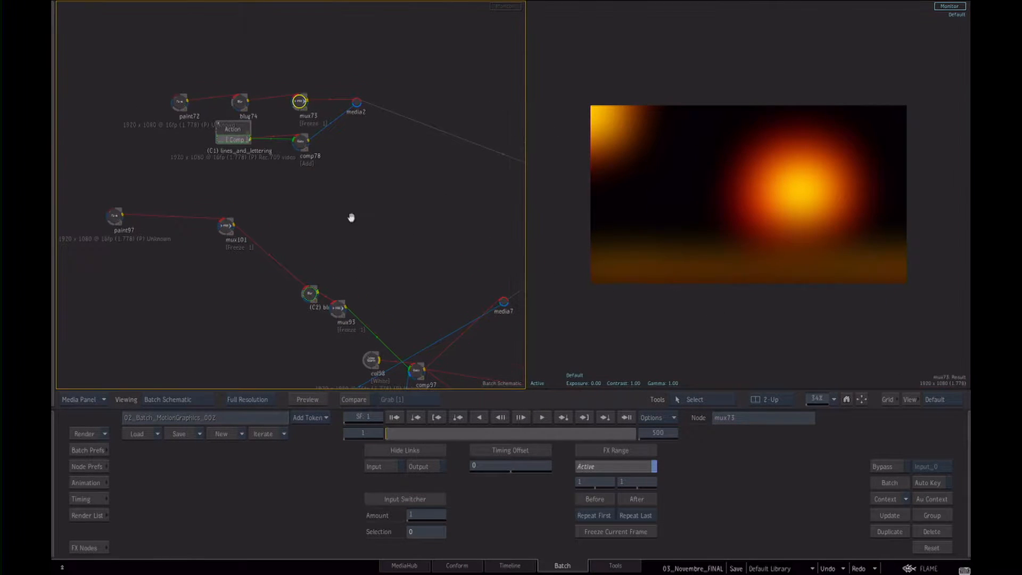
- Move the lines_and_lettering Action away from its neighbouring nodes and preview its output in an enlarged viewer
left_click(232, 133)
left_click_drag(232, 133, 216, 151)
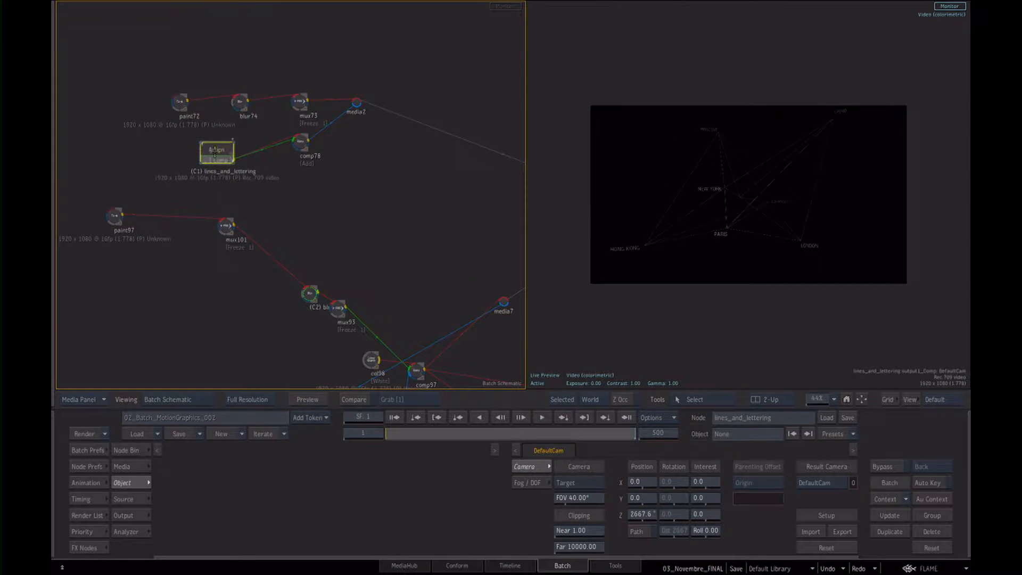
left_click(676, 262)
left_click_drag(527, 226, 414, 374)
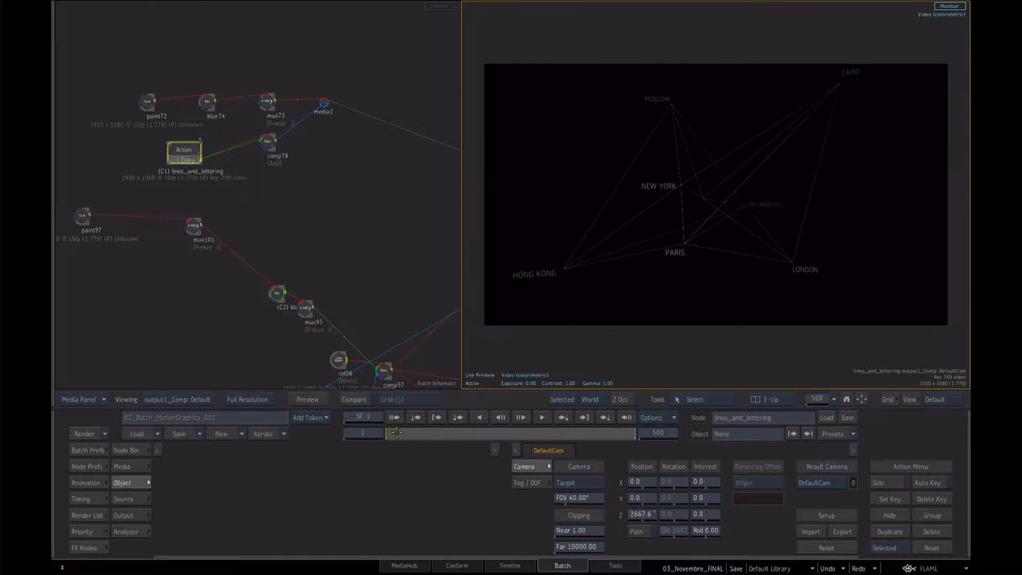
- Review the different outputs of the action79 node over several frames and examine the node up close
left_click(283, 217)
left_click_drag(283, 217, 356, 105)
left_click(232, 227)
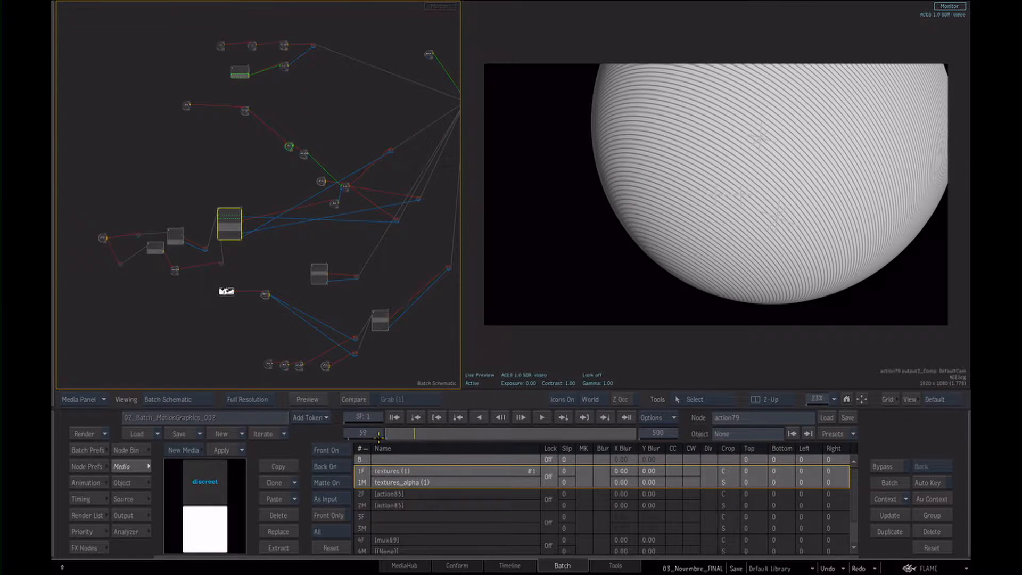
left_click(565, 339)
mouse_move(389, 437)
left_mouse_down()
mouse_move(438, 440)
mouse_move(374, 437)
left_mouse_up()
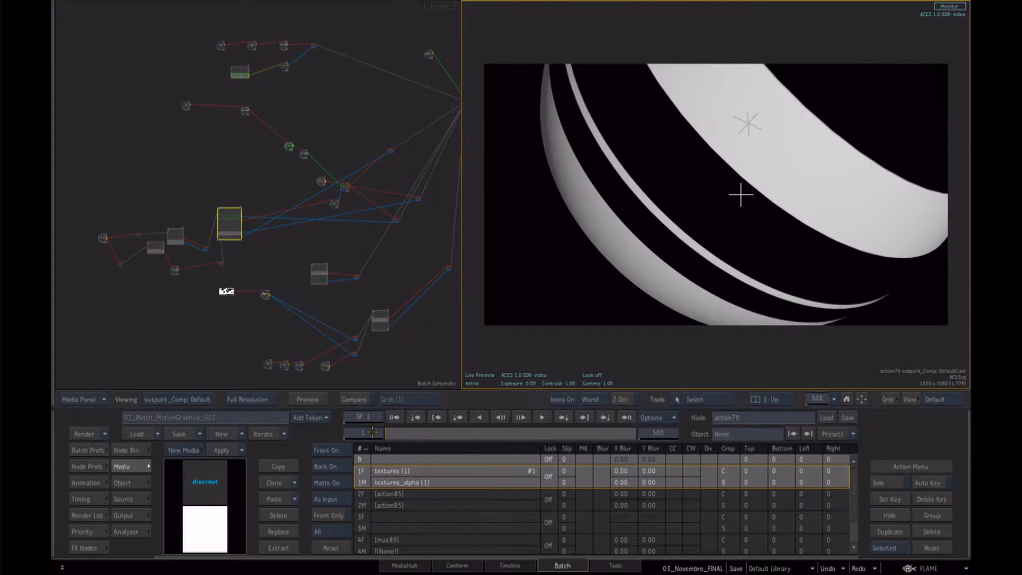
left_click_drag(258, 263, 325, 228)
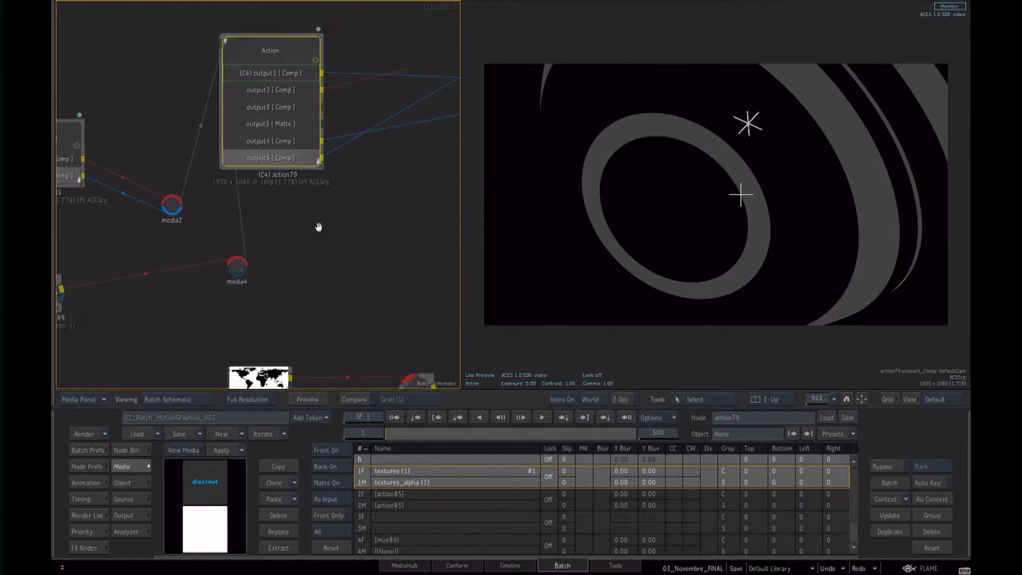
- Preview the output3 matte of the action79 node in the viewer
left_click_drag(294, 86, 281, 141)
left_click(589, 360)
key("F4")
mouse_move(395, 434)
left_mouse_down()
mouse_move(420, 435)
mouse_move(375, 431)
left_mouse_up()
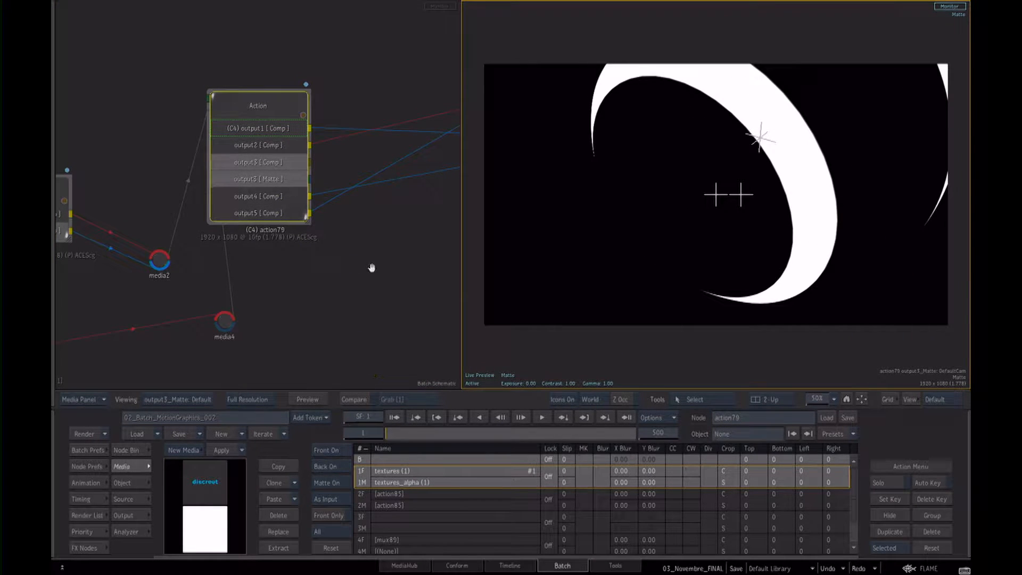
- Return to the comp78 branch, select the lines_and_lettering Action and check its matte output in the viewer
left_click_drag(372, 268, 337, 260)
left_click_drag(355, 225, 335, 263)
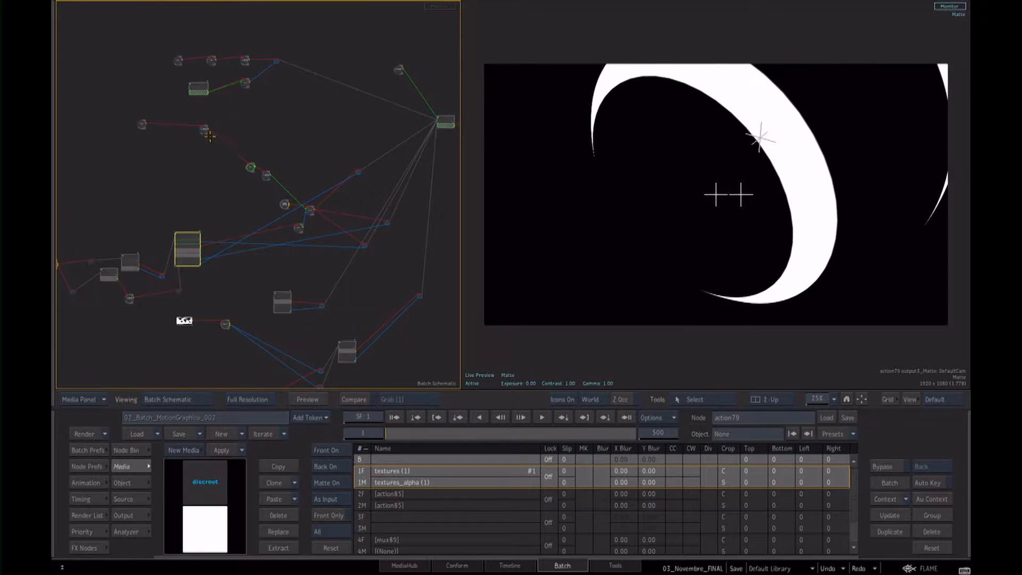
left_click_drag(202, 128, 220, 167)
mouse_move(264, 142)
left_mouse_down()
mouse_move(265, 199)
mouse_move(306, 222)
mouse_move(347, 224)
mouse_move(327, 239)
left_mouse_up()
left_click(202, 197)
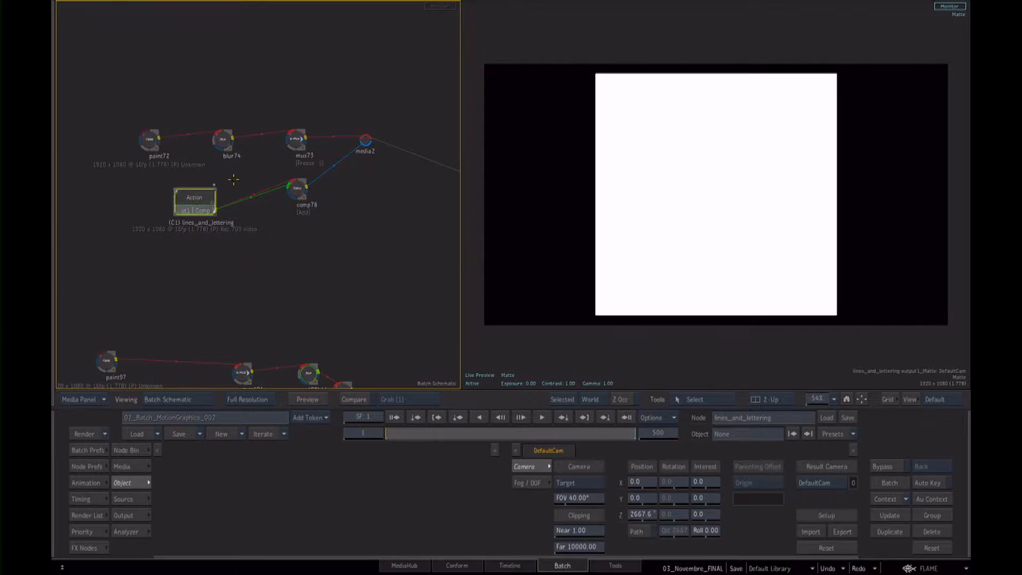
left_click(297, 189)
left_click(297, 140)
left_click(212, 210)
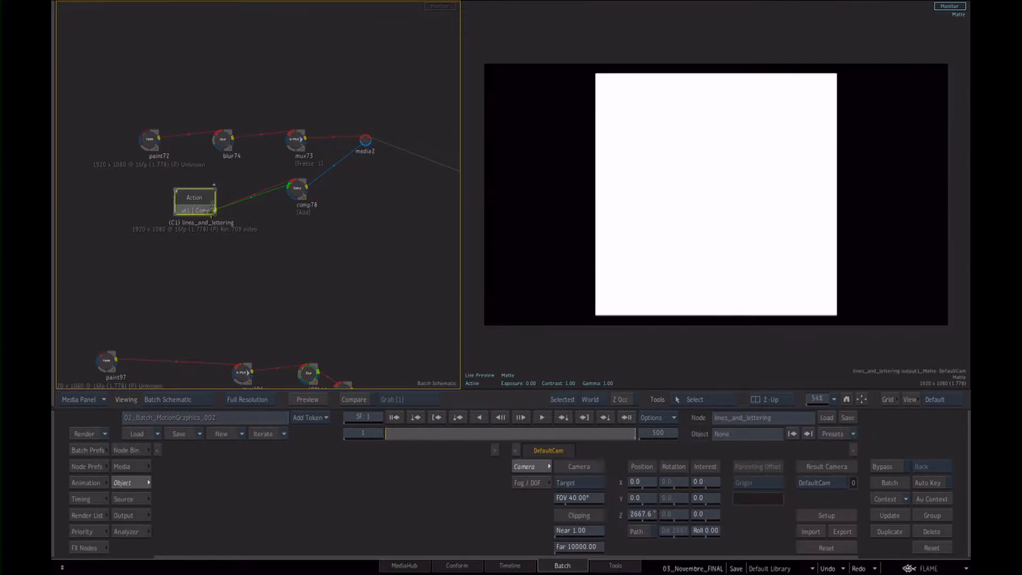
left_click(602, 338)
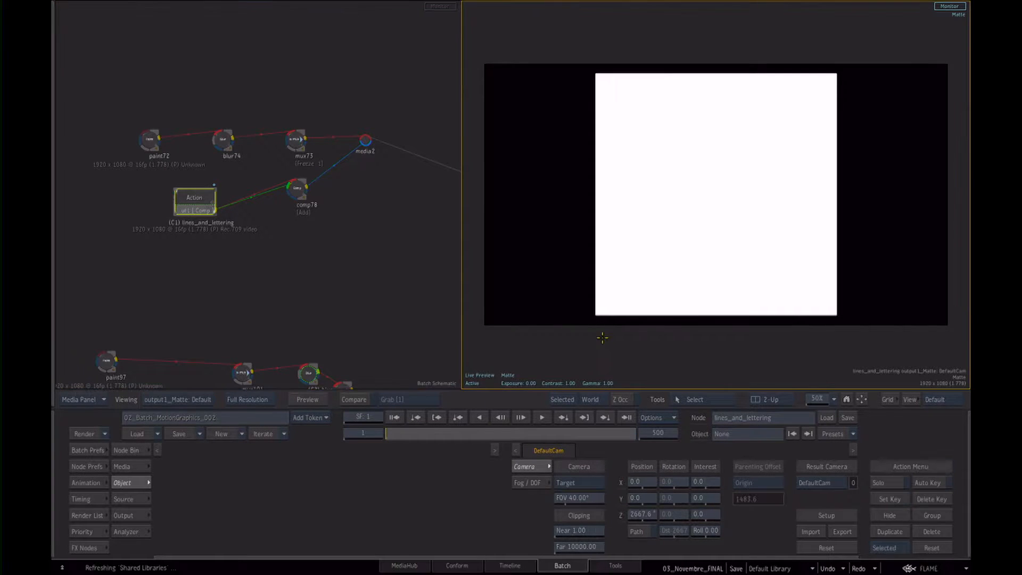
left_click(206, 253)
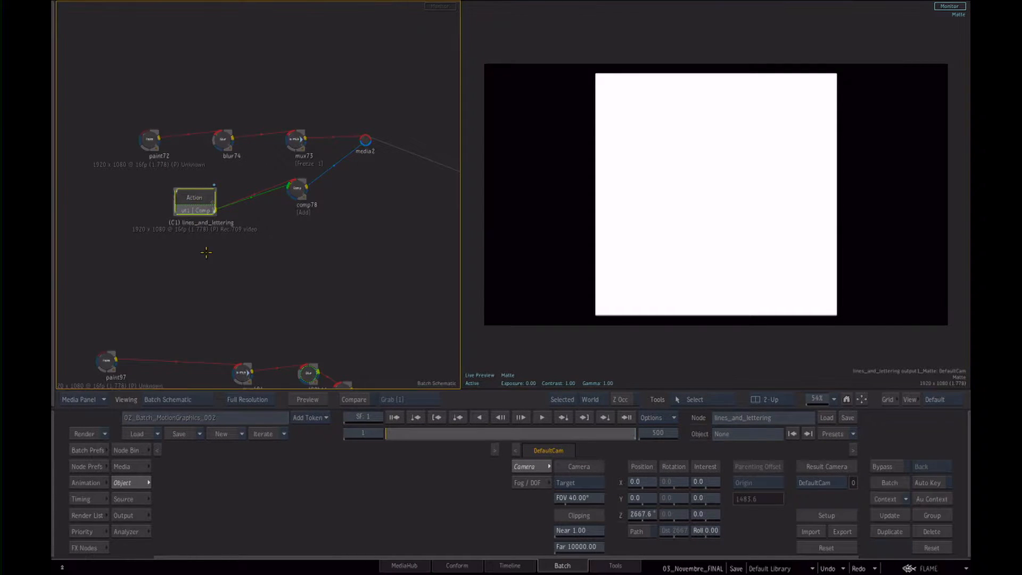
left_click(609, 340)
left_click(215, 211)
- Show the output settings of lines_and_lettering and preview its primary Comp pass instead of the matte
left_click(134, 515)
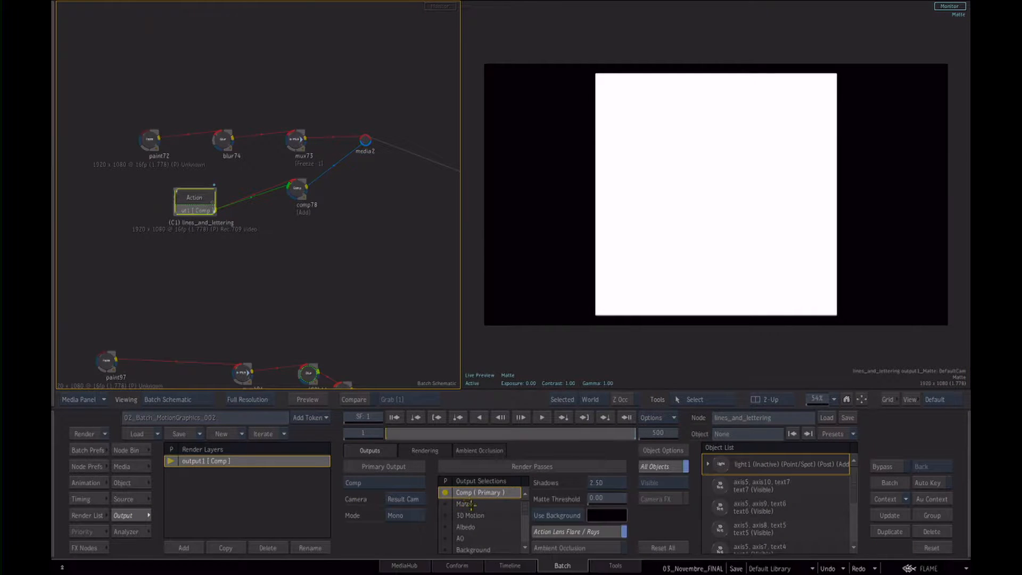
left_click(523, 361)
left_click(472, 504)
left_click(472, 492)
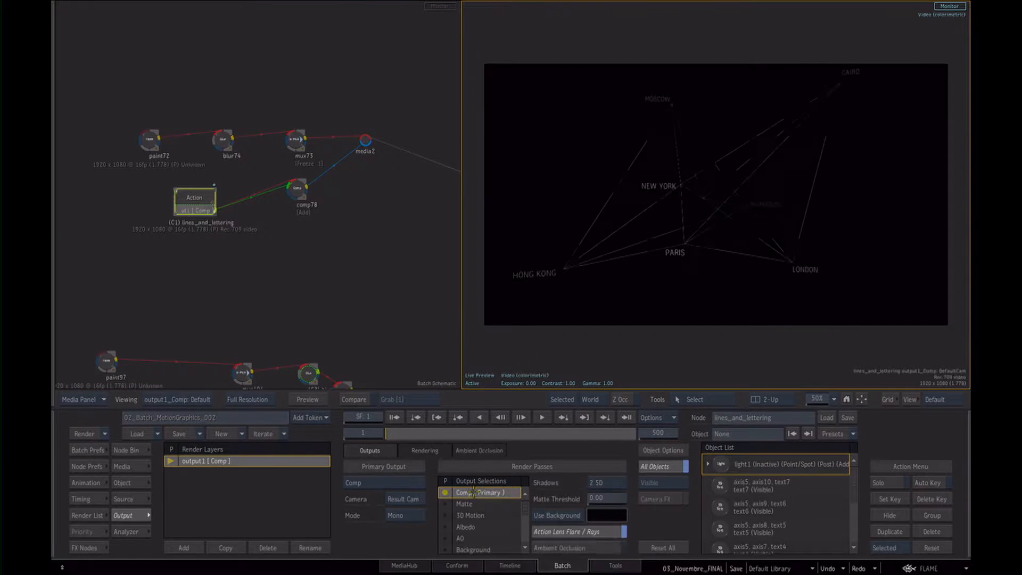
- Draw a compass around the paint72, blur74, mux73, comp78 and lines_and_lettering nodes and name it Wireframe
left_click(308, 239)
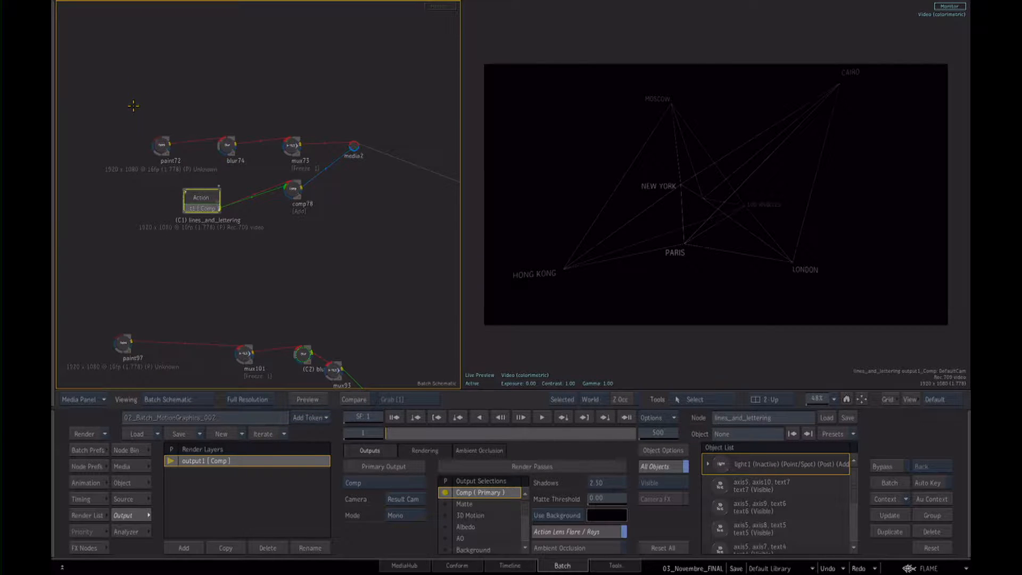
key("shift+o")
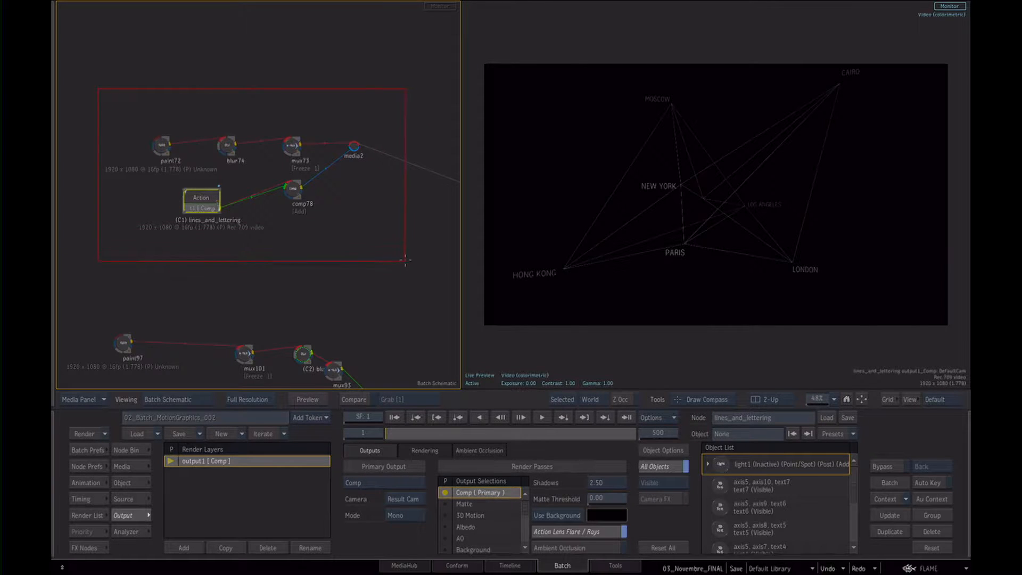
left_click_drag(406, 261, 406, 261)
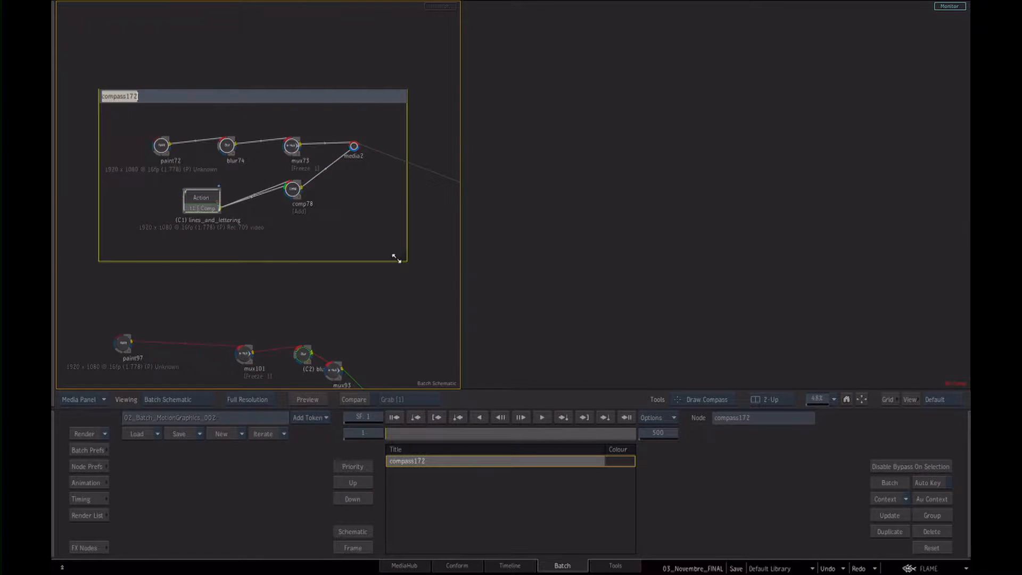
type("Wireframe")
key("Return")
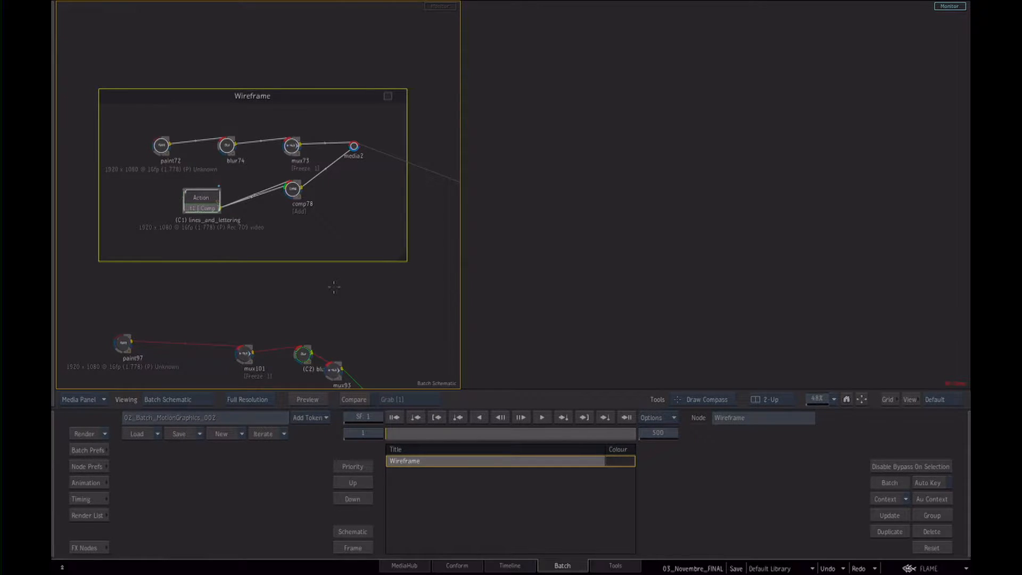
key("Escape")
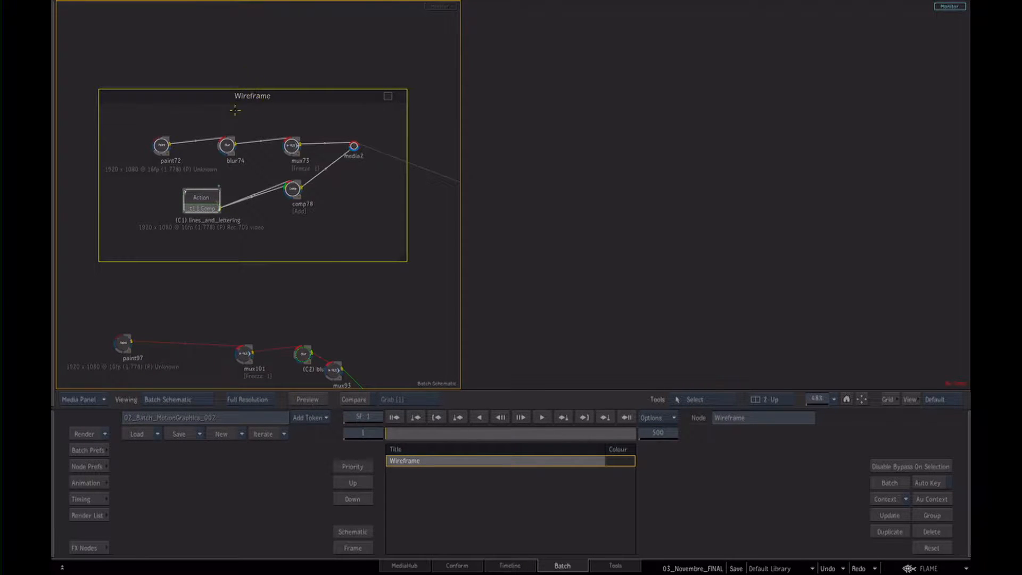
- Move the Wireframe compass together with its enclosed nodes to adjust its place above the other branches
mouse_move(251, 94)
left_mouse_down()
mouse_move(264, 68)
mouse_move(246, 85)
left_mouse_up()
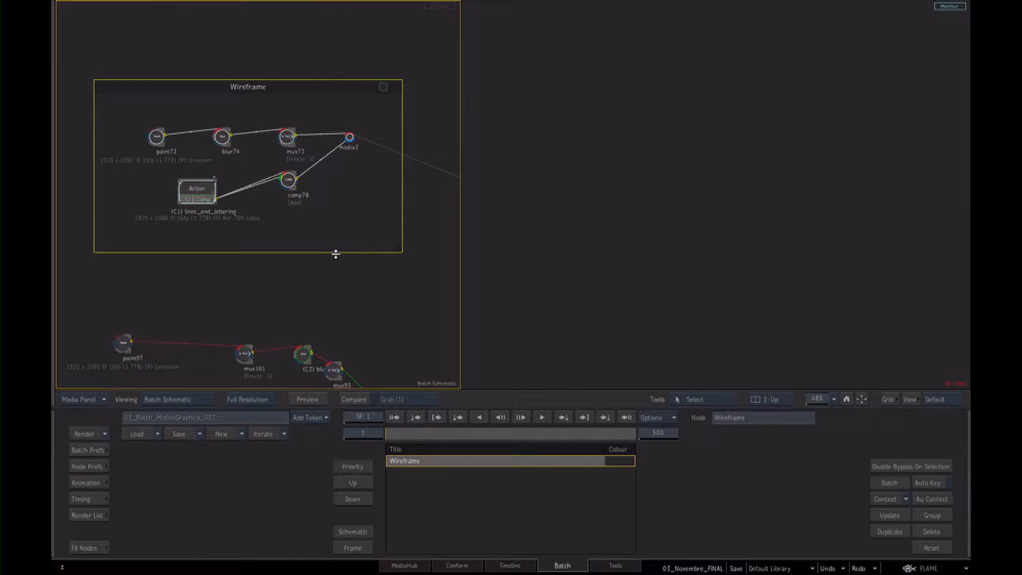
scroll(396, 277, "down", 5)
left_click_drag(169, 119, 186, 130)
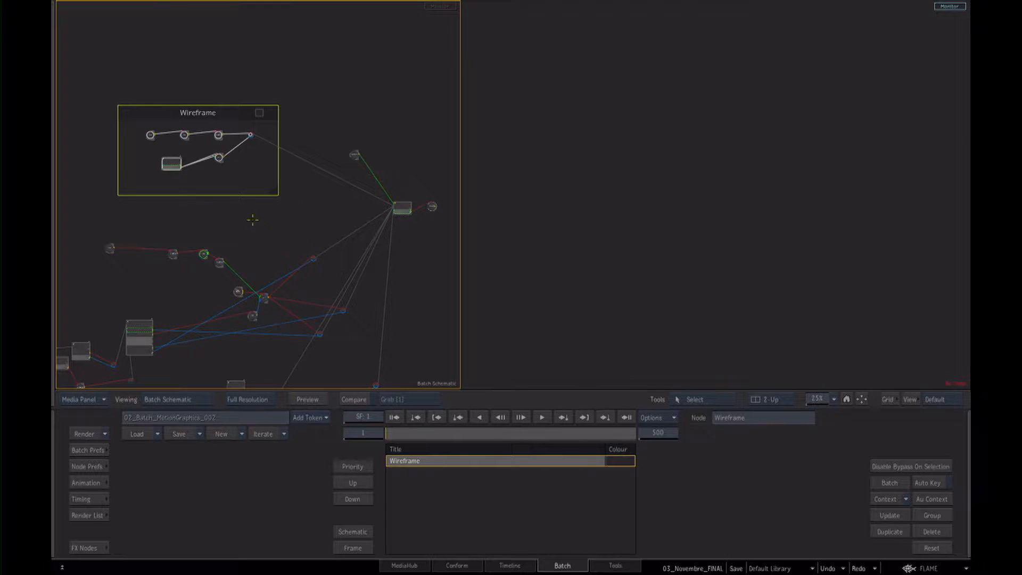
scroll(264, 231, "up", 2)
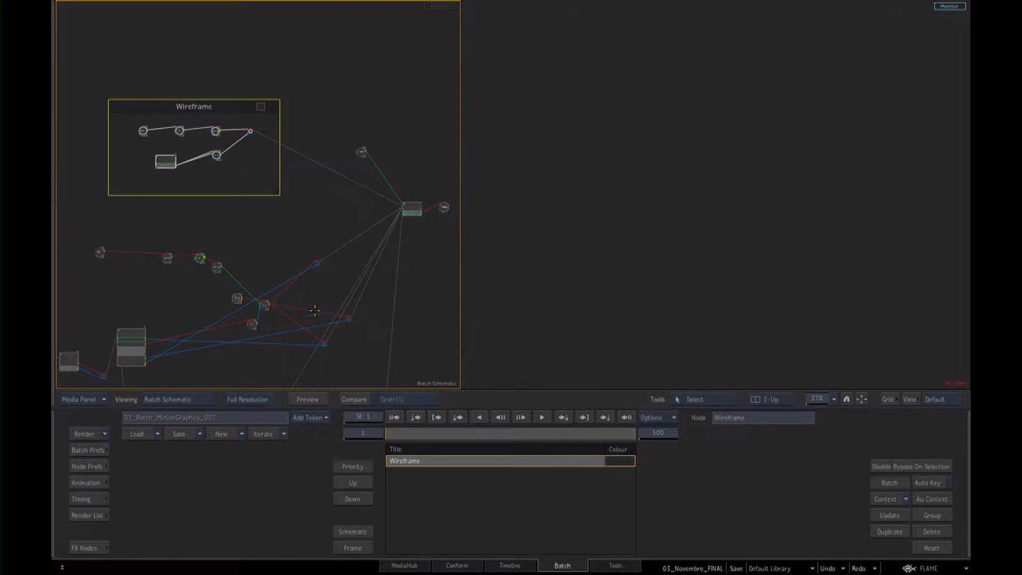
left_click_drag(183, 107, 183, 108)
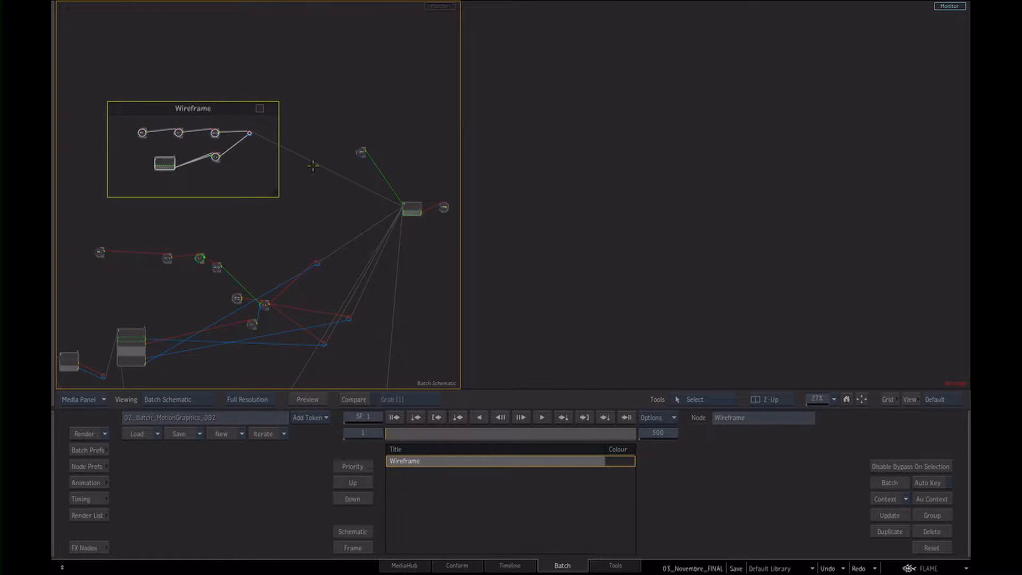
left_click_drag(274, 108, 342, 144)
scroll(358, 114, "up", 2)
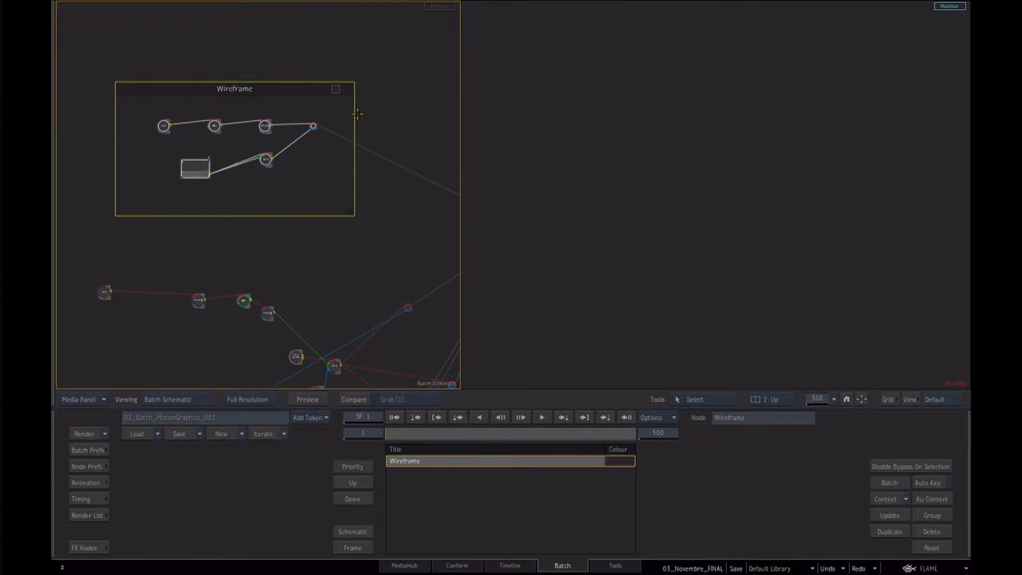
- Colour the Wireframe compass dark purple, with luma 0.121 and saturation 0.391
left_click(333, 89)
left_click(447, 203)
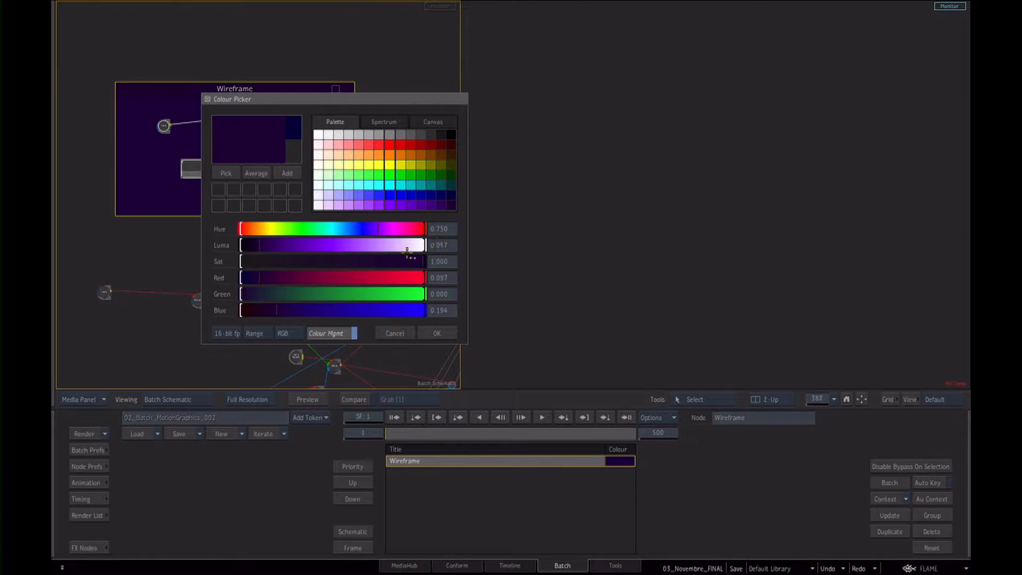
left_click_drag(360, 262, 383, 290)
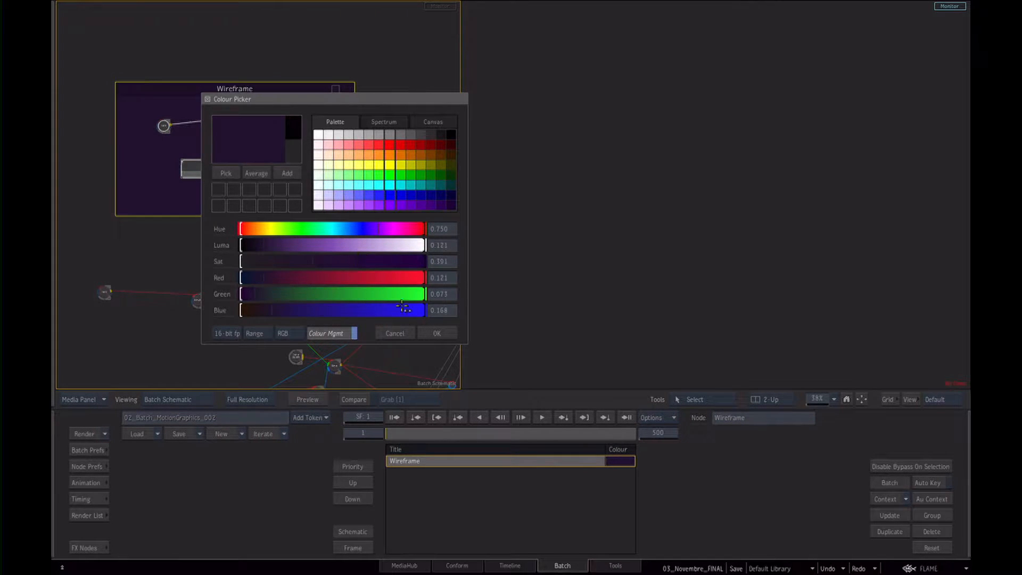
left_click(436, 334)
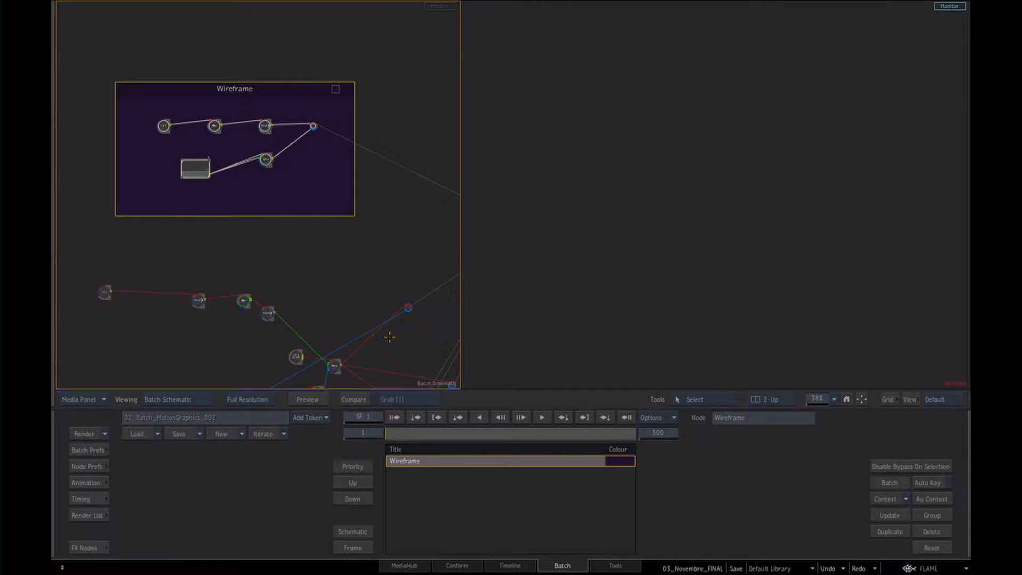
- Open the Action schematic of lines_and_lettering, set the object scope to Branch and hide the axis1 branch, with viewer icons off
left_click_drag(424, 244, 329, 168)
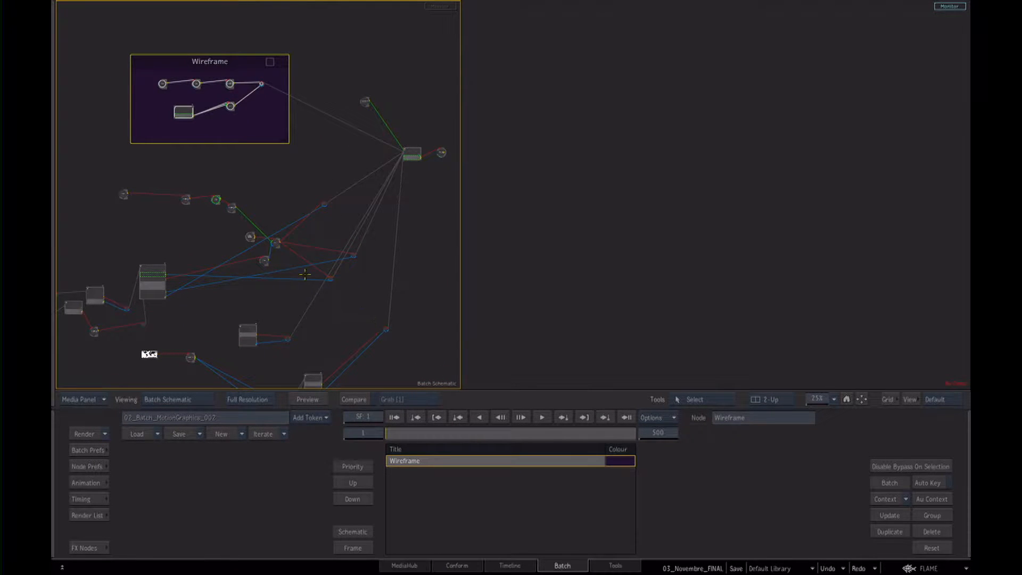
double_click(149, 354)
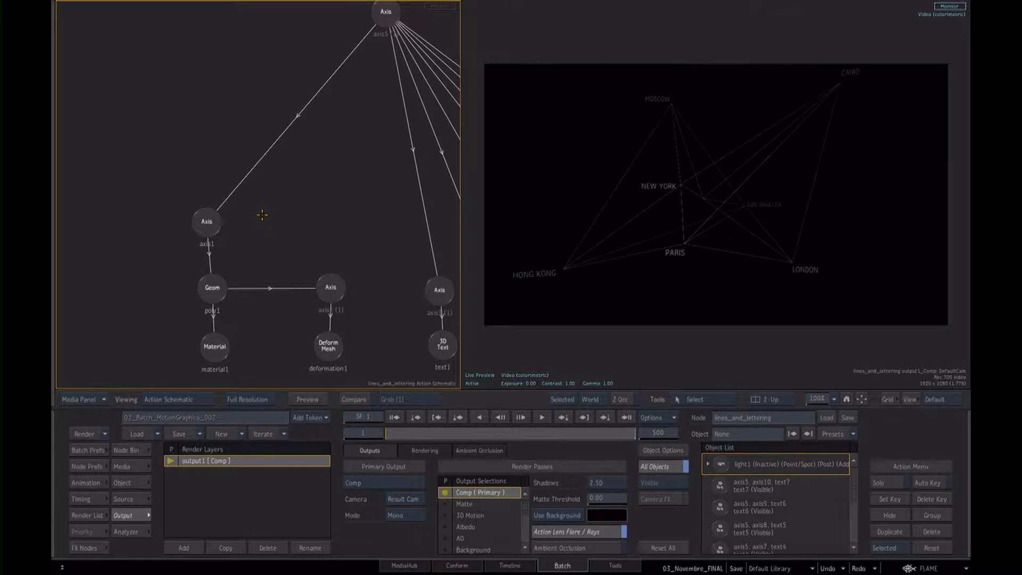
left_click_drag(219, 219, 205, 230)
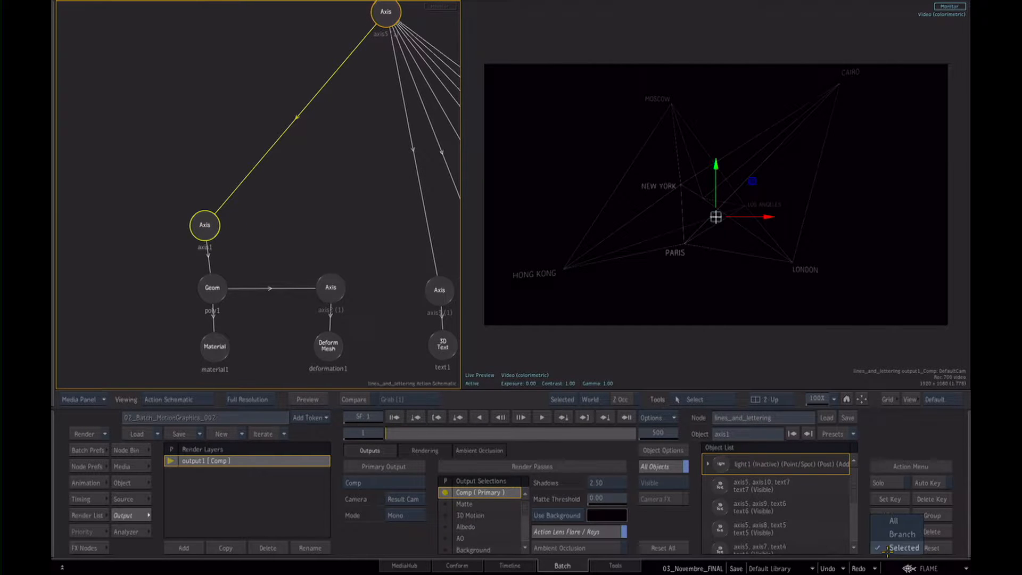
left_click(884, 548)
left_click_drag(334, 213, 200, 257)
key("shift+h")
key("i")
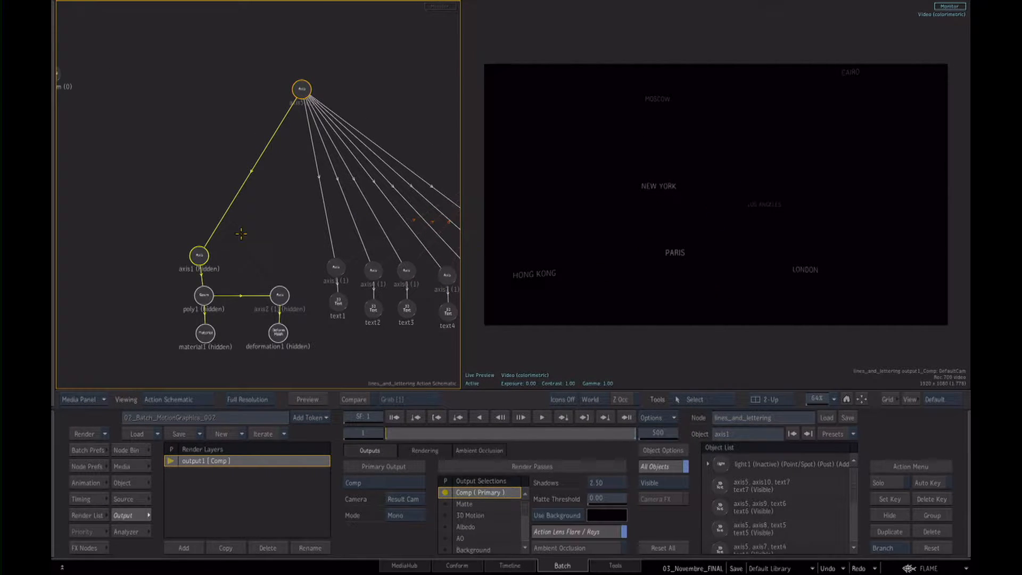
- Import the box preset model into the lines_and_lettering Action as a 3DStudio file
left_click(137, 450)
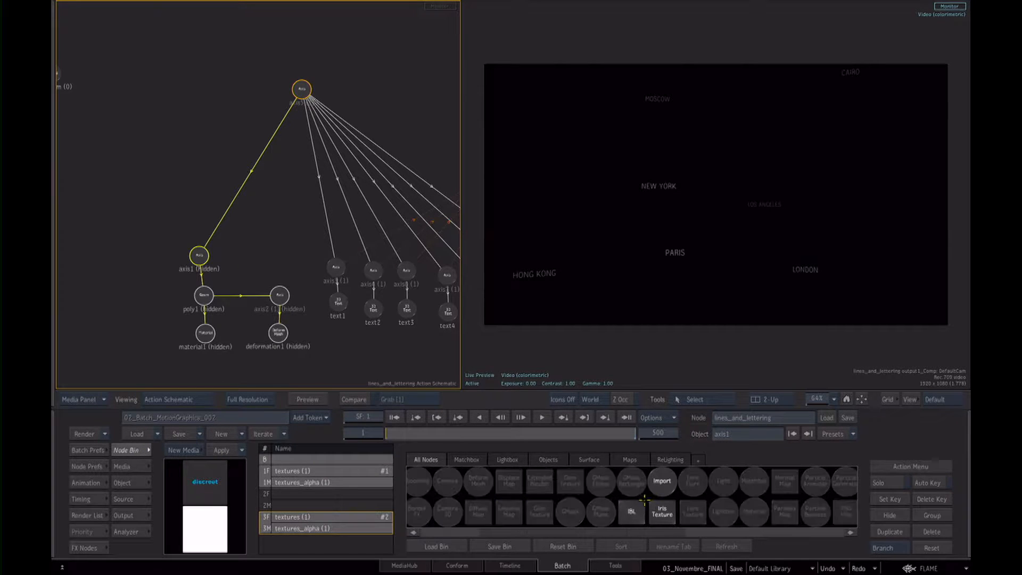
left_click(662, 482)
left_click(241, 87)
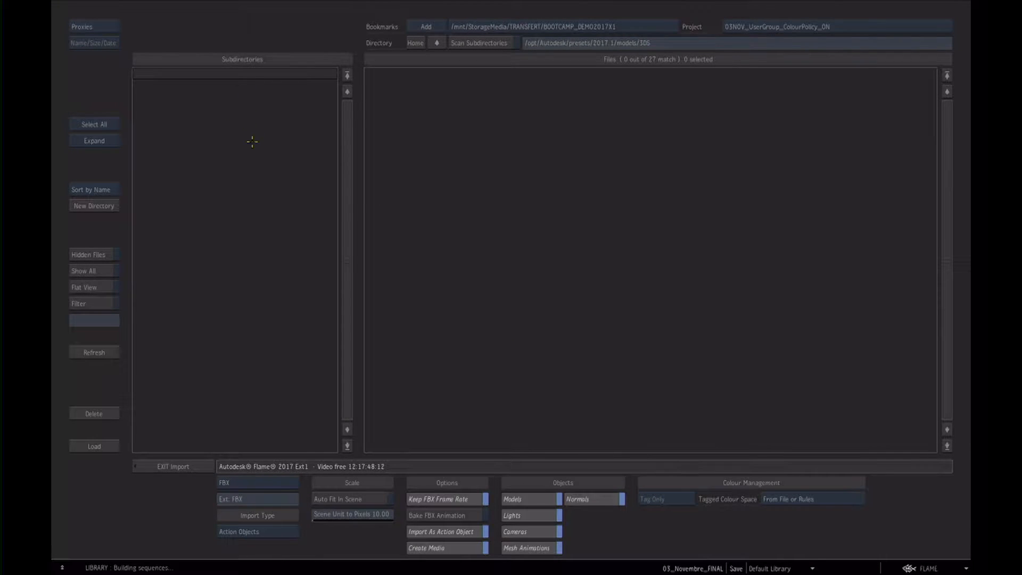
left_click(243, 482)
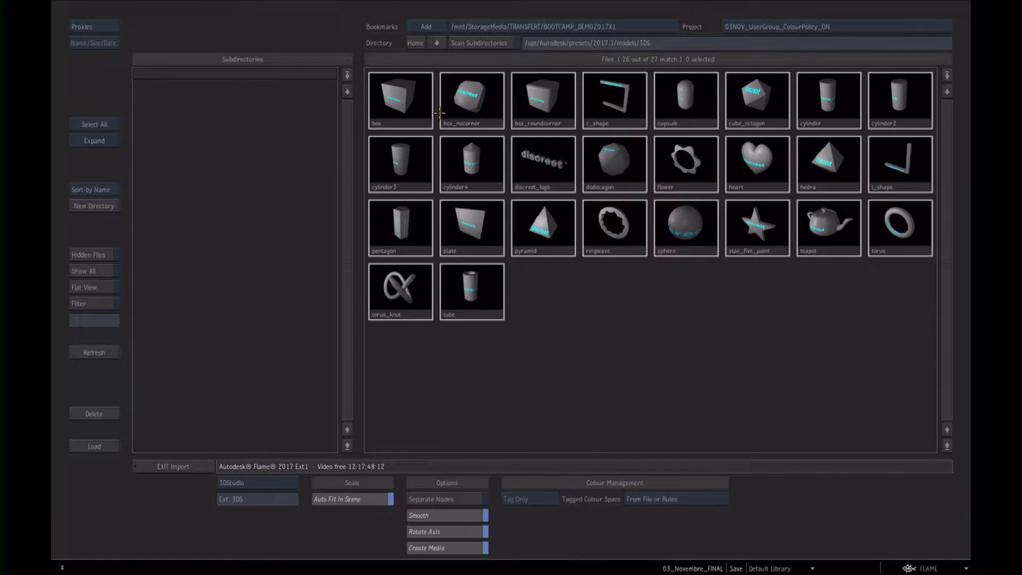
left_click(398, 93)
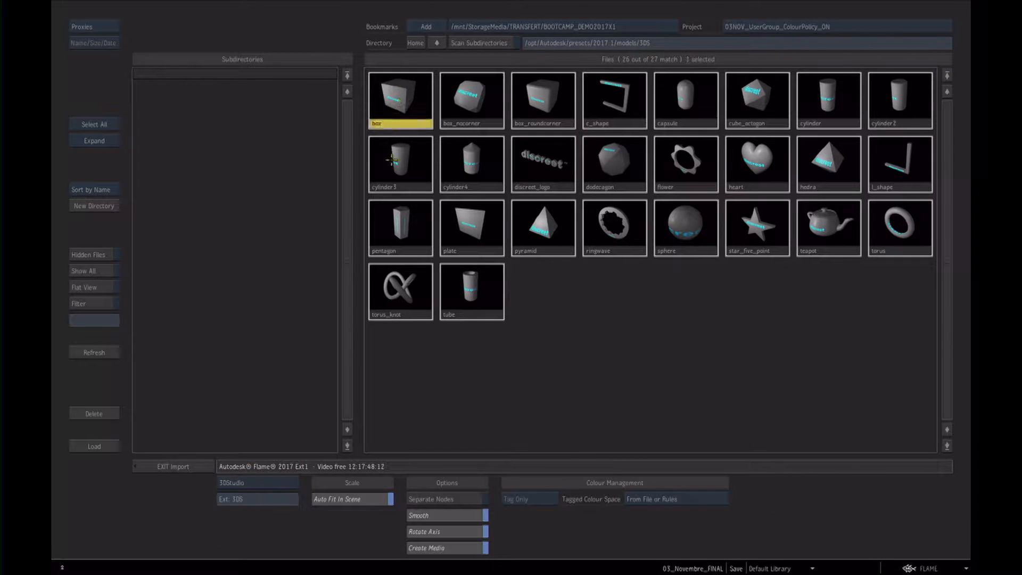
left_click(88, 447)
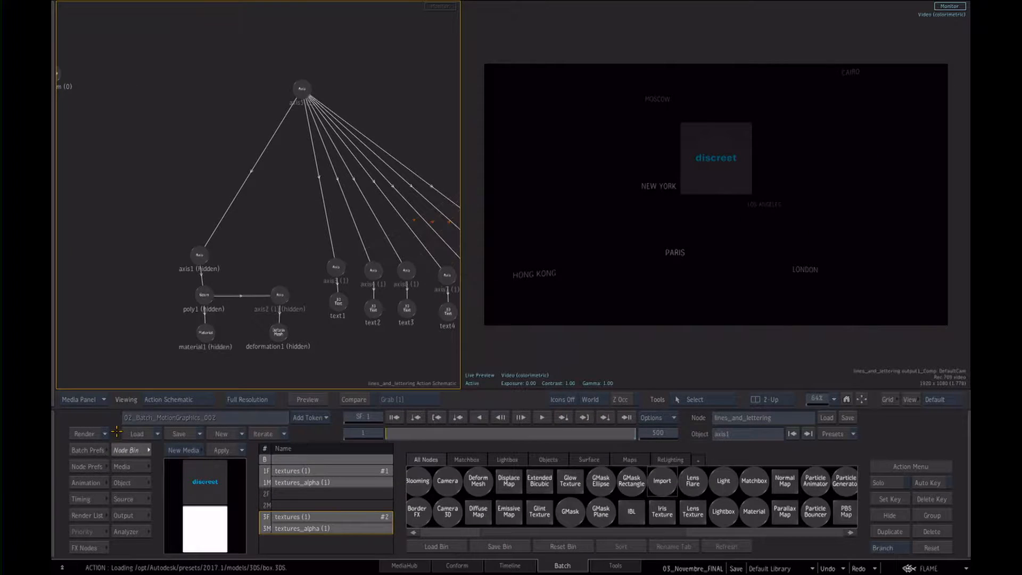
- Move the imported box's nodes below the default camera and remove the diffuse texture attached to its material
left_click_drag(390, 133, 338, 144)
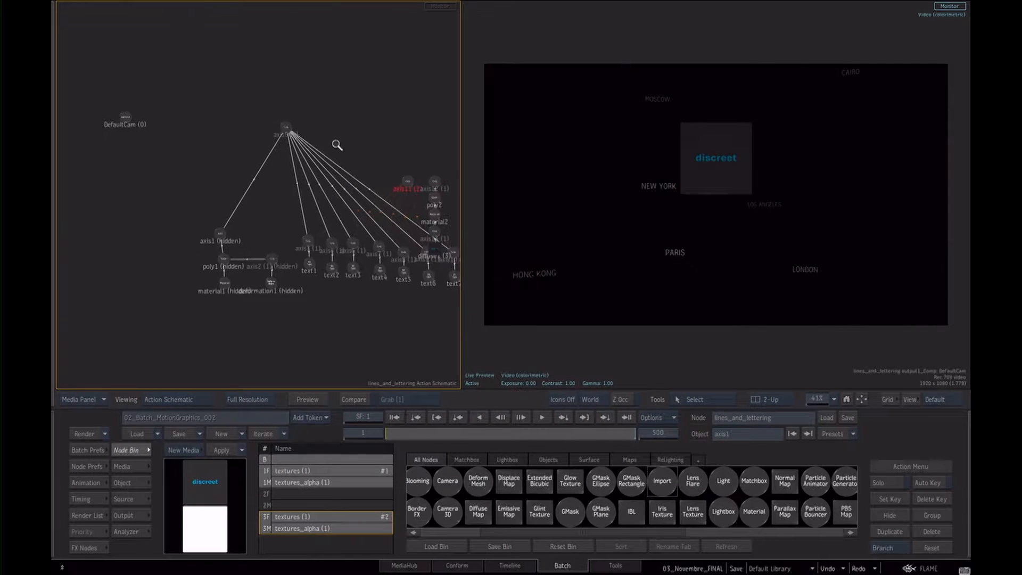
left_click_drag(437, 185, 177, 164)
left_click_drag(257, 207, 372, 208)
left_click_drag(309, 216, 384, 256)
left_click_drag(384, 257, 305, 249)
left_click_drag(168, 224, 176, 239)
left_click_drag(171, 301, 195, 561)
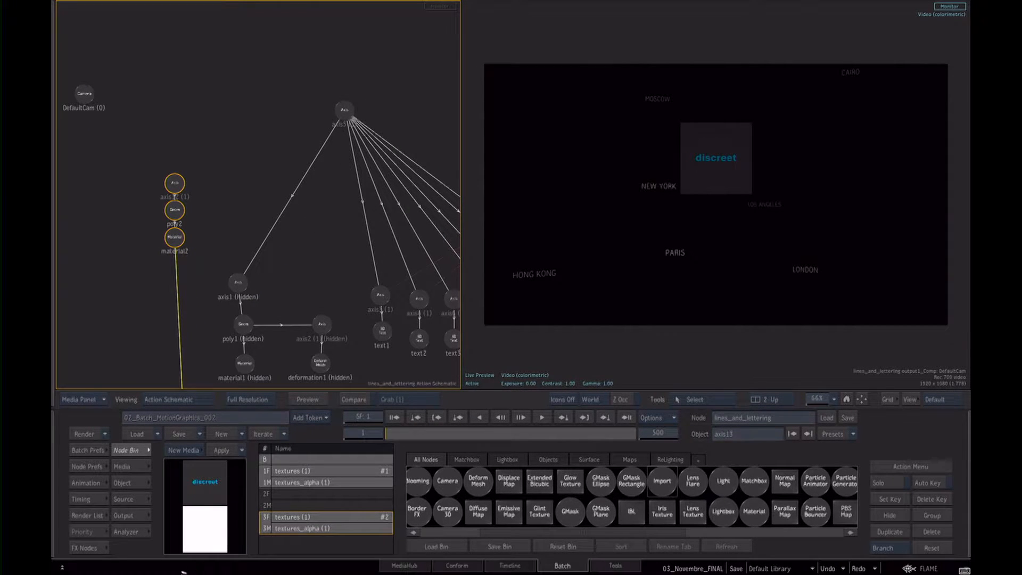
- Set the polygon display of the box geometry poly2 to Wireframe
left_click(174, 212)
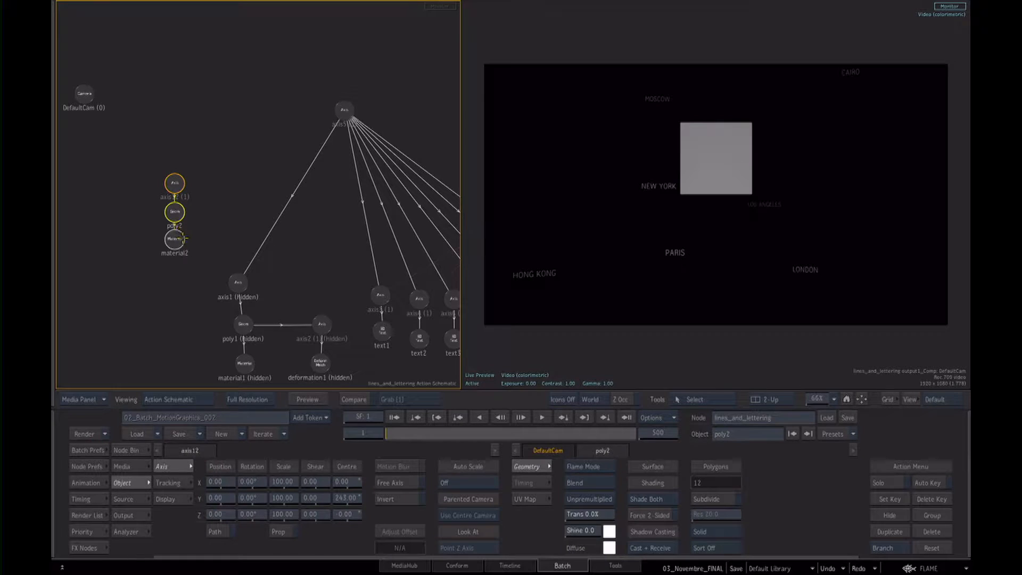
left_click(705, 528)
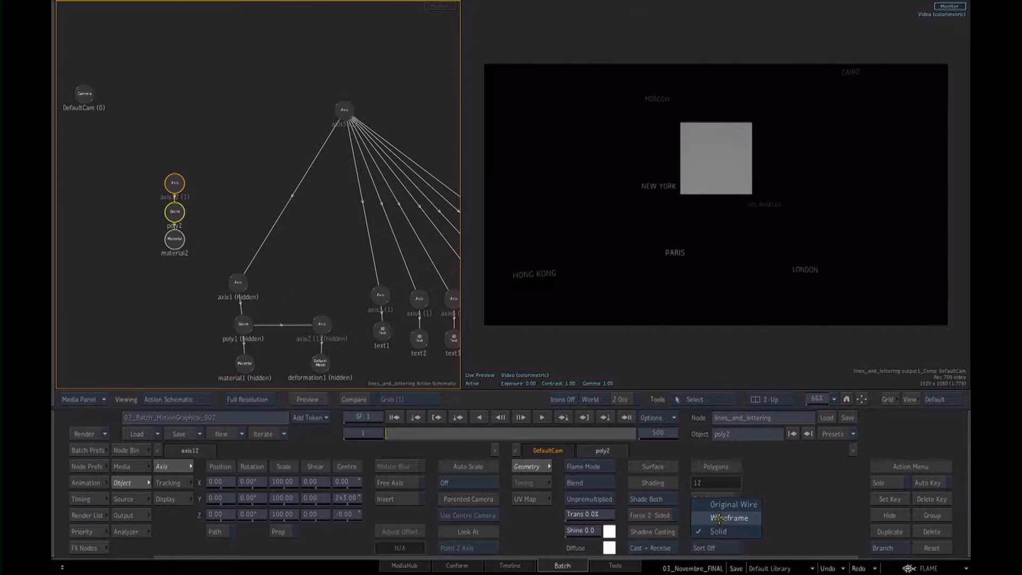
left_click(700, 525)
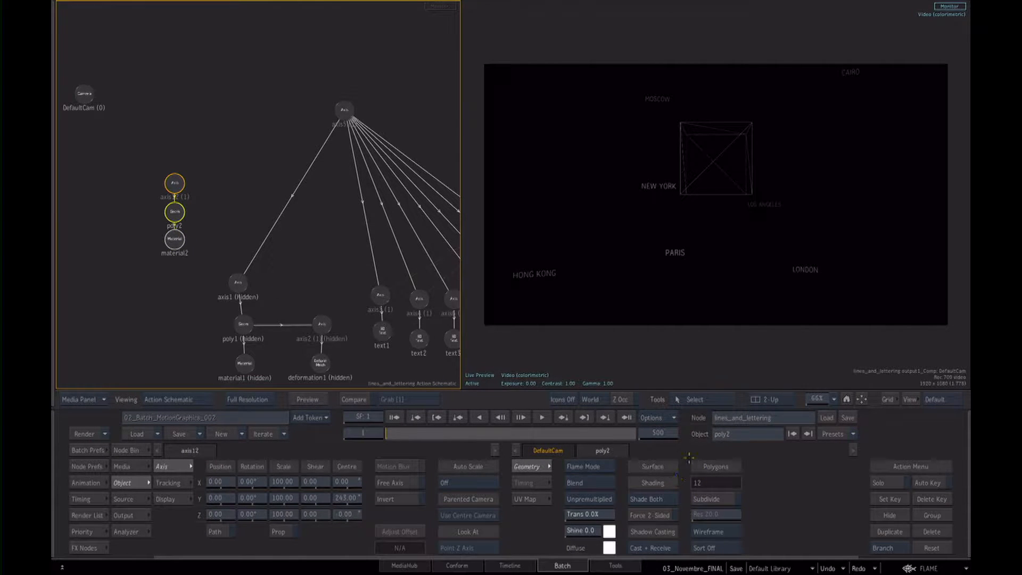
- Move the poly2 geometry and its material below axis12, and attach a Deform Mesh node to poly2
left_click_drag(174, 212, 160, 237)
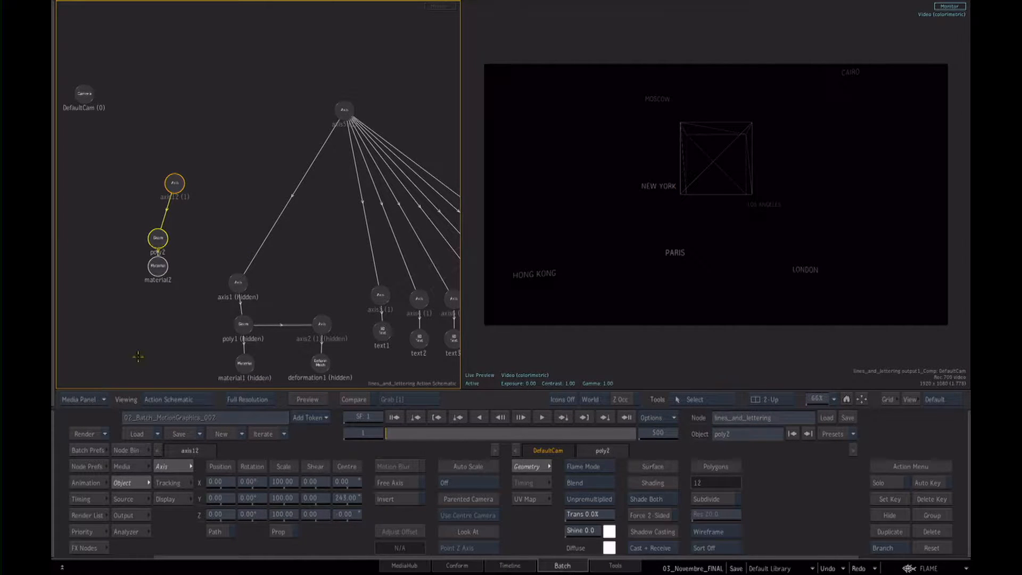
left_click(128, 451)
key("d")
double_click(607, 482)
left_click_drag(201, 271, 198, 258)
left_click(197, 281)
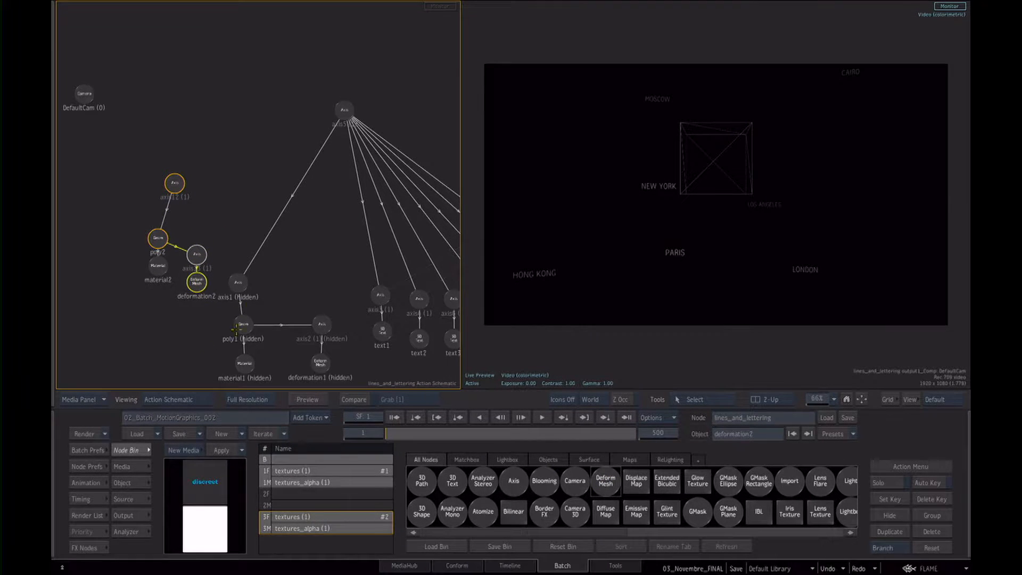
- Set the cells of deformation2 to 1 in X, Y and Z, and widen the viewer beside the schematic
left_click(128, 485)
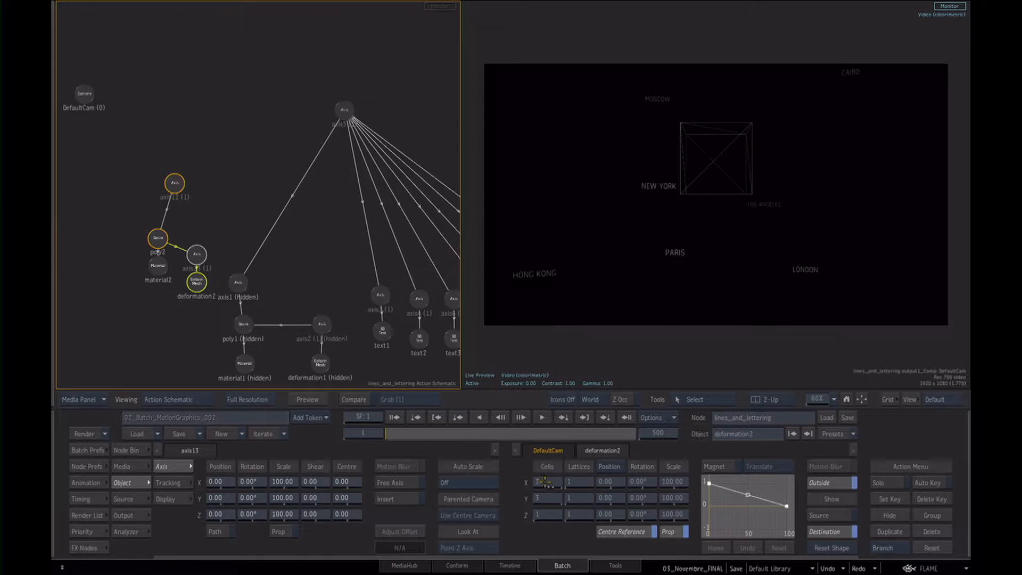
left_click_drag(551, 501, 497, 452)
left_click_drag(460, 296, 407, 296)
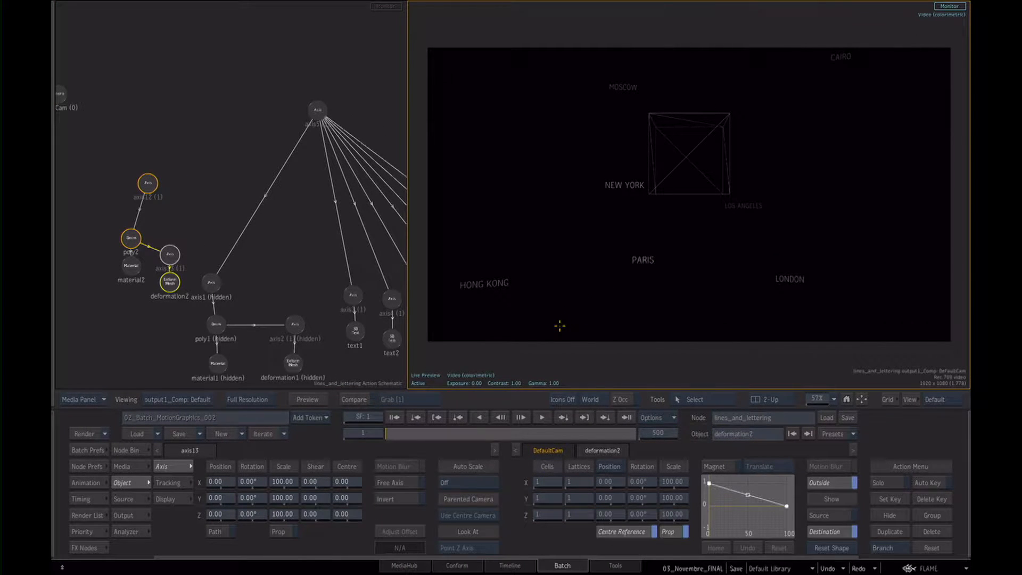
- Set the viewer icons to Icons On and select deformation2 for editing its mesh points
left_click(582, 350)
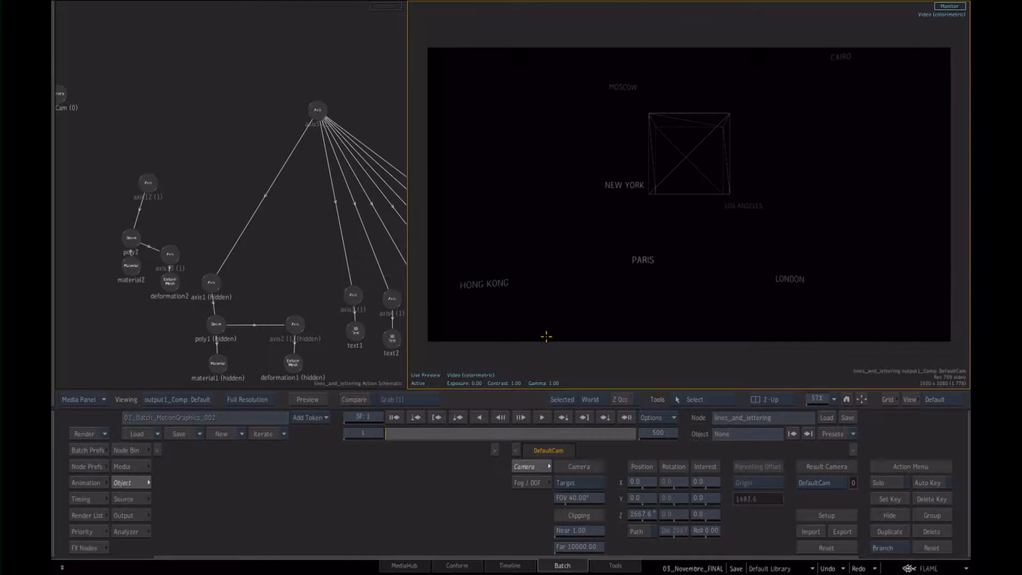
left_click(565, 404)
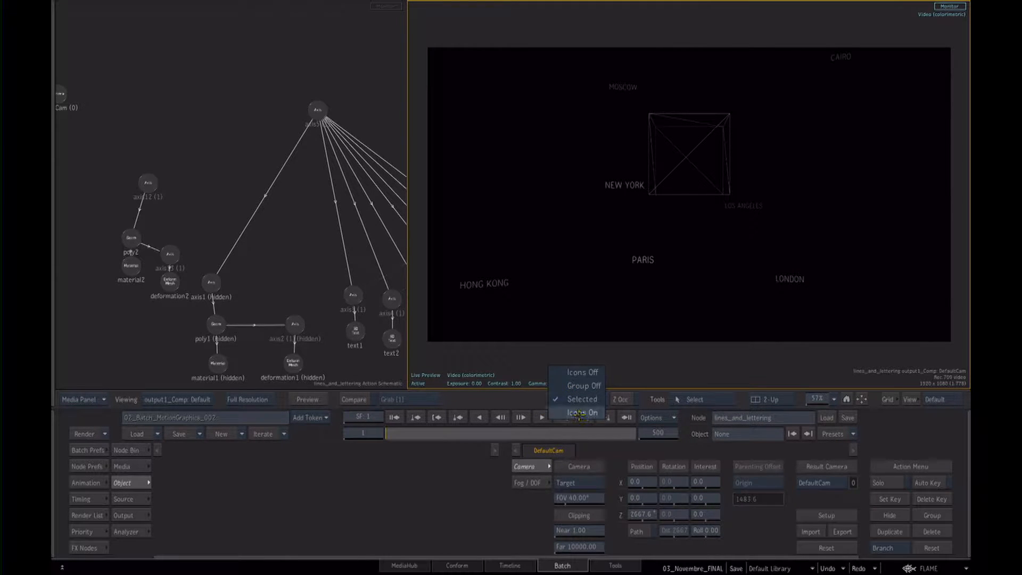
left_click(580, 413)
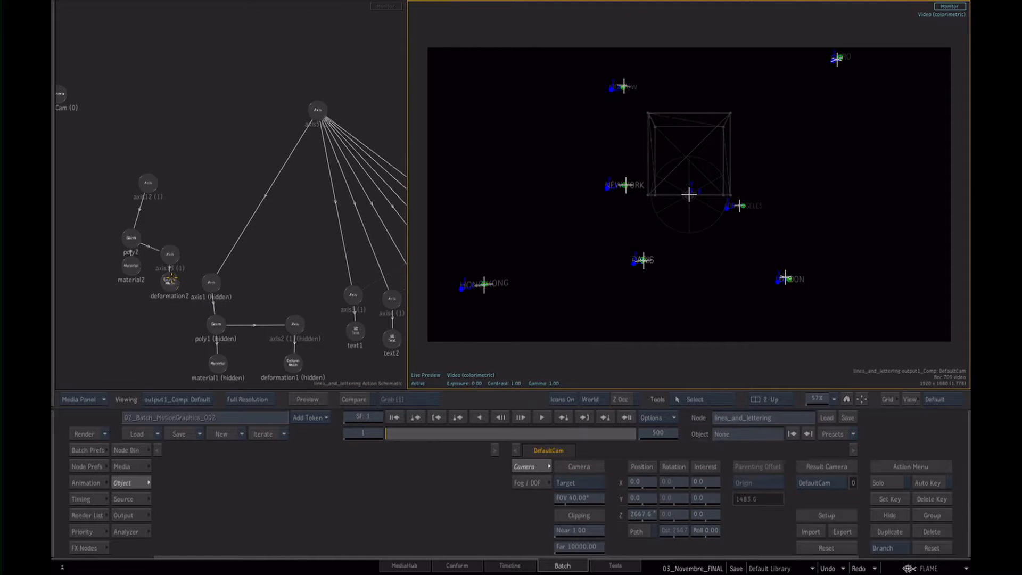
left_click(170, 278)
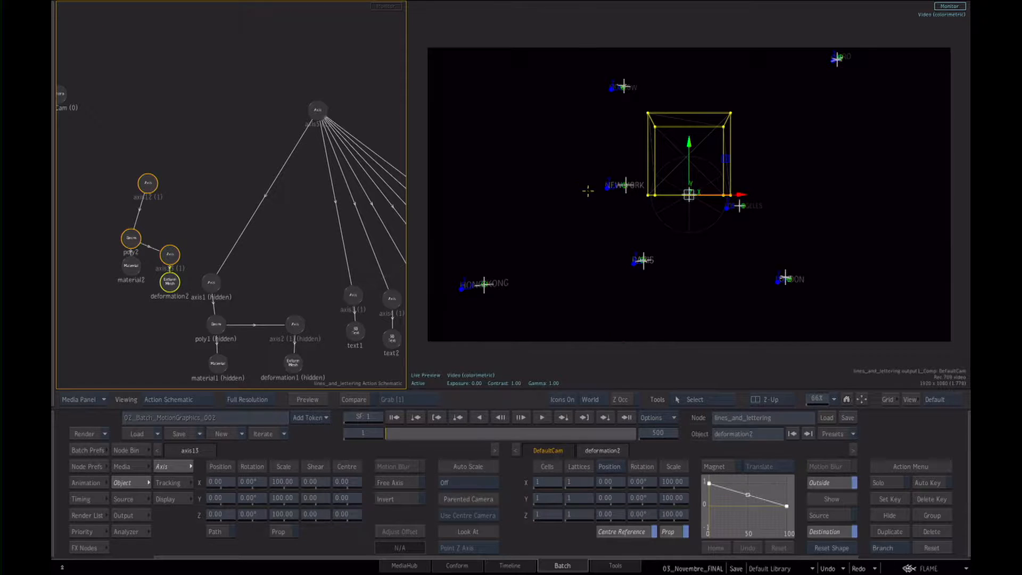
- Move the corner points of the box's deform mesh onto the city labels and show icons for selected objects only
left_click_drag(645, 206, 469, 309)
left_click_drag(649, 111, 620, 88)
left_click_drag(659, 130, 629, 178)
left_click(732, 114)
mouse_move(731, 113)
left_mouse_down()
mouse_move(840, 54)
mouse_move(677, 157)
left_mouse_up()
left_click(731, 195)
mouse_move(730, 195)
left_mouse_down()
mouse_move(792, 263)
mouse_move(787, 270)
left_mouse_up()
left_click(723, 195)
left_click_drag(723, 195, 755, 203)
left_click(654, 196)
left_click_drag(654, 196, 645, 258)
key("alt+i")
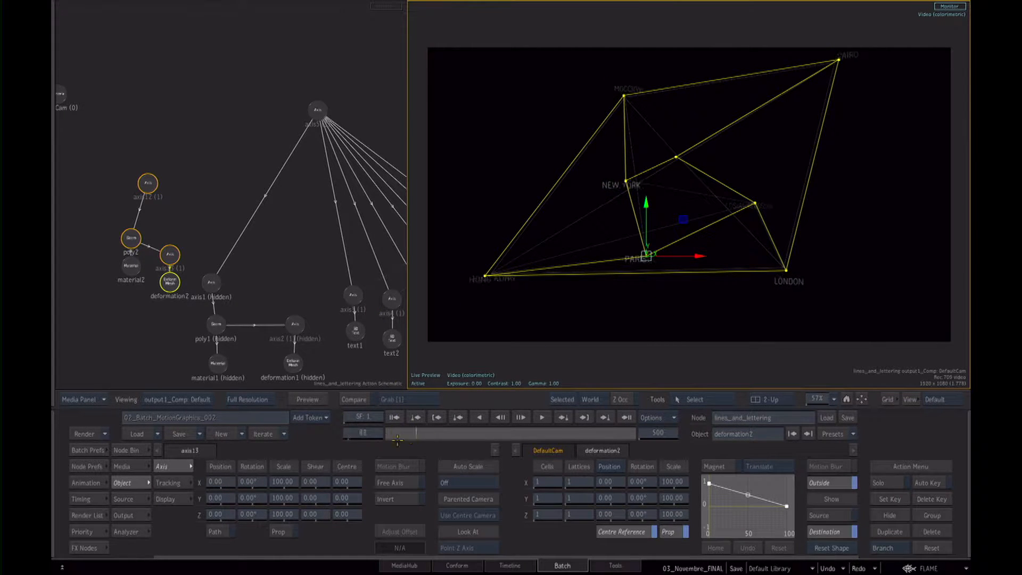
- Parent the axis12 branch of the deformed box to axis5
left_click(308, 114)
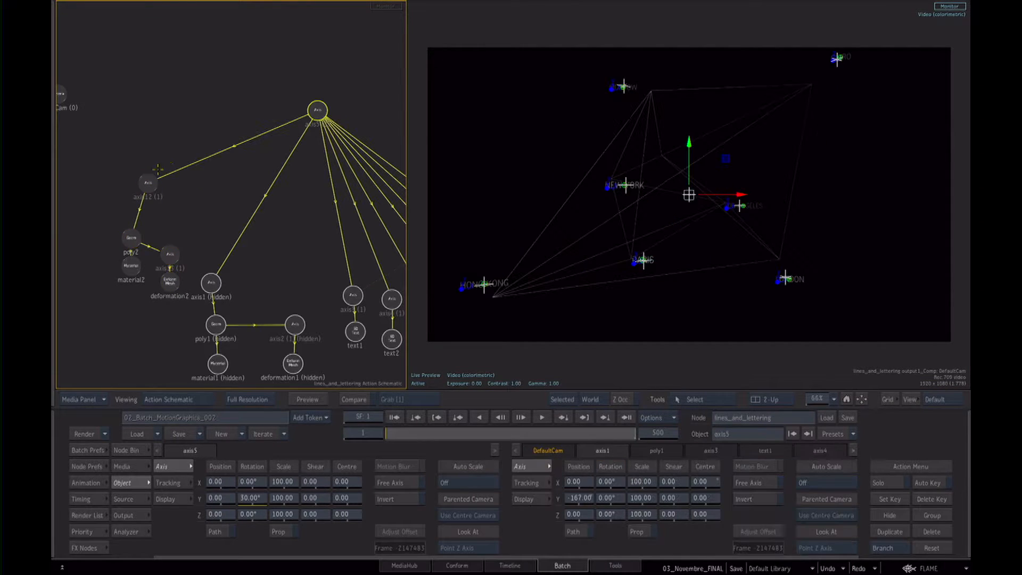
left_click(157, 183)
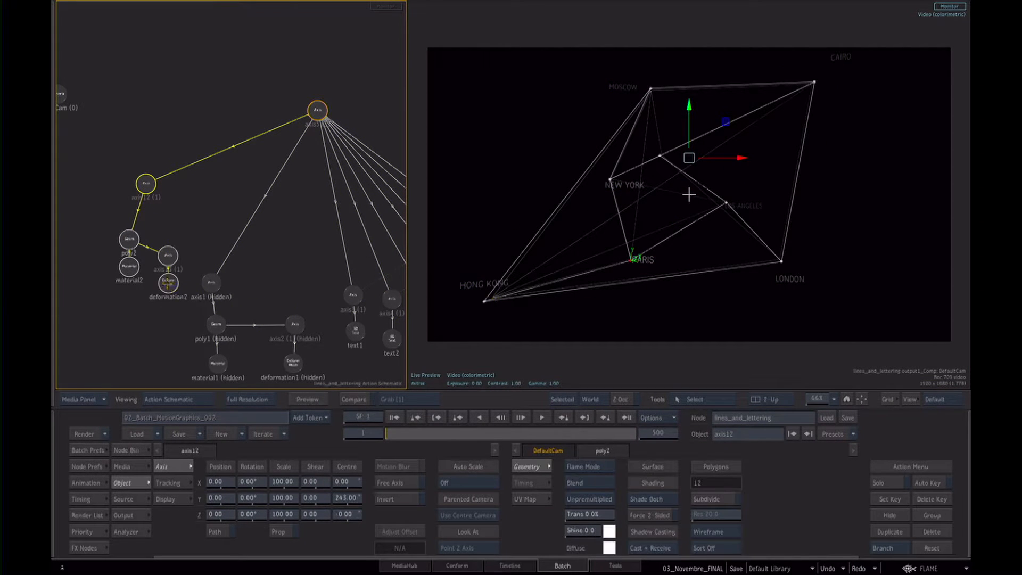
- Realign the deformation2 mesh points with Hong Kong, London, Paris, Los Angeles and Cairo, and turn the viewer icons off
left_click(168, 283)
left_click(486, 301)
left_click_drag(485, 301, 481, 280)
left_click(781, 262)
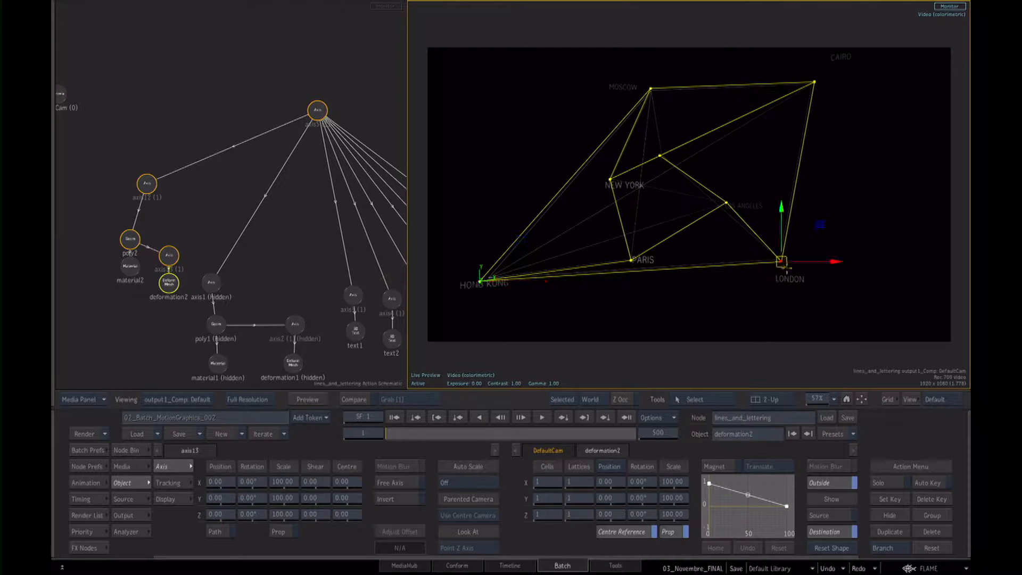
left_click_drag(781, 262, 792, 273)
left_click_drag(632, 261, 651, 250)
left_click(727, 203)
left_click_drag(726, 203, 728, 198)
left_click(815, 84)
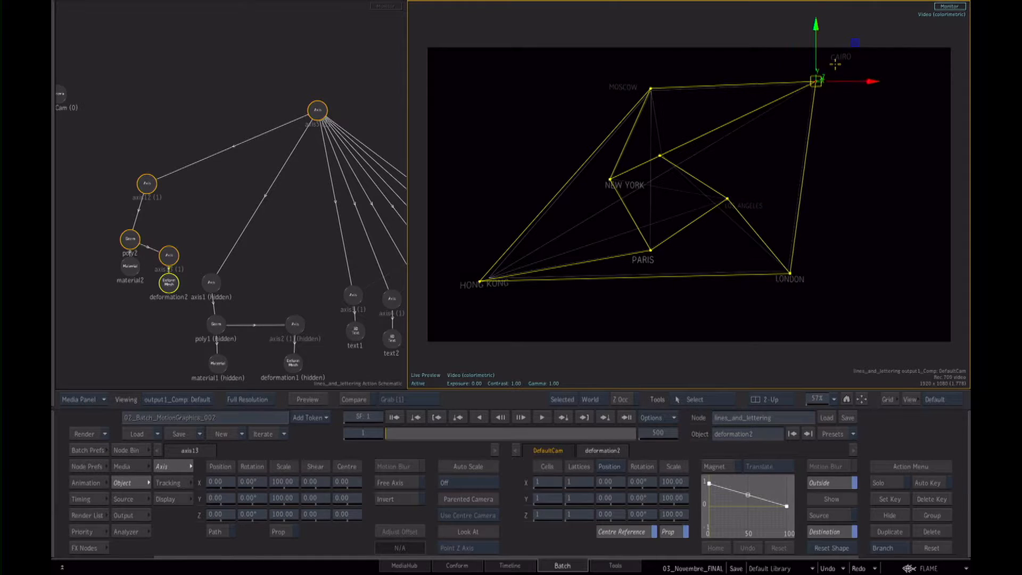
left_click_drag(814, 83, 829, 84)
mouse_move(389, 433)
left_mouse_down()
mouse_move(426, 434)
mouse_move(386, 436)
left_mouse_up()
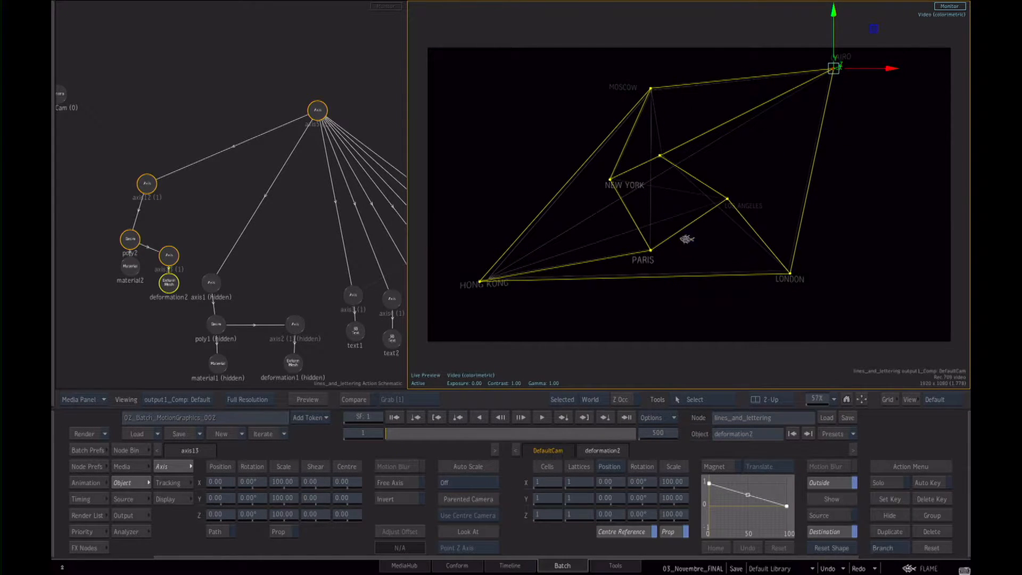
key("shift+i")
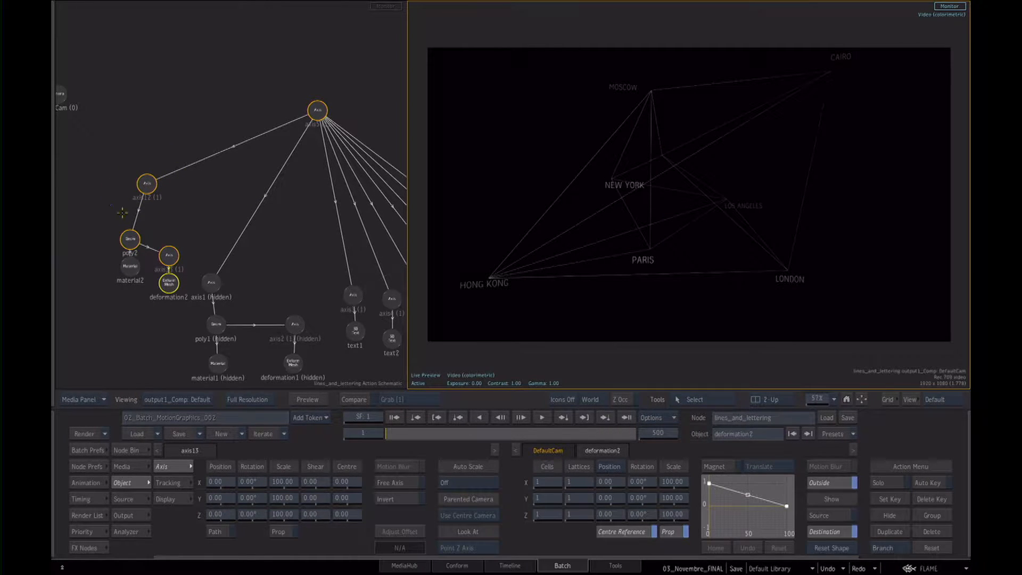
- Hide the axis12 branch, unhide the original axis1 branch and scrub the timeline to preview its wireframe
left_click_drag(118, 158, 255, 177)
key("shift+h")
left_click_drag(173, 142, 287, 285)
key("shift+h")
left_click_drag(189, 170, 246, 169)
left_click(271, 240)
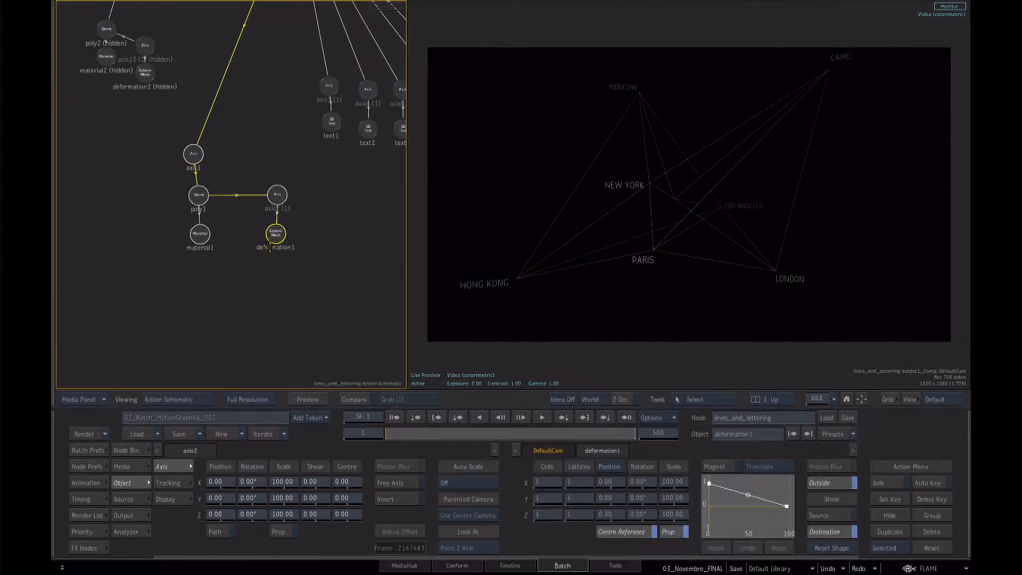
left_click_drag(396, 429, 266, 437)
left_click_drag(311, 252, 330, 290)
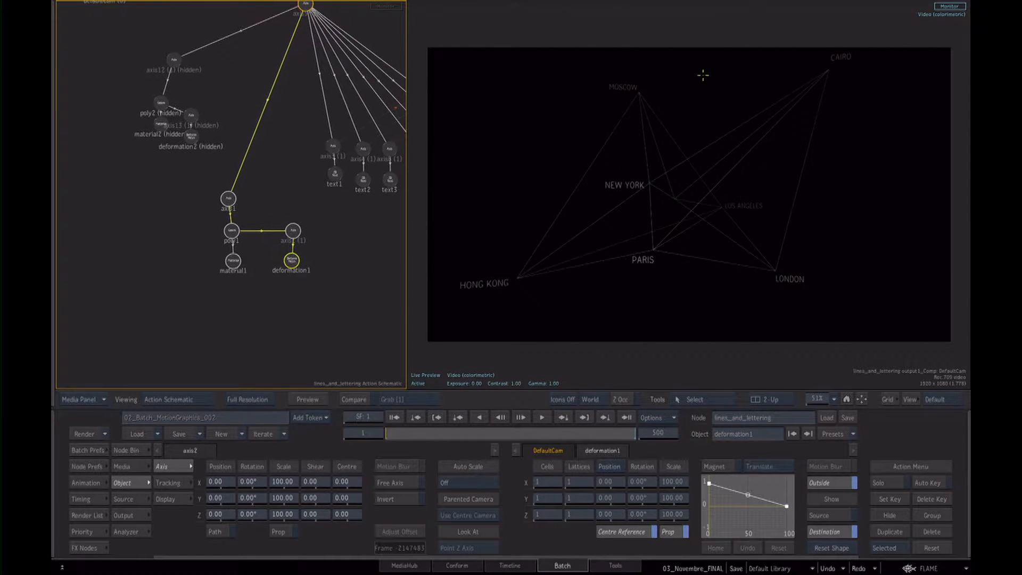
- Duplicate the axis1 branch with its geometry, material and deform mesh, and place the copy beside the original under axis5
left_click(232, 217)
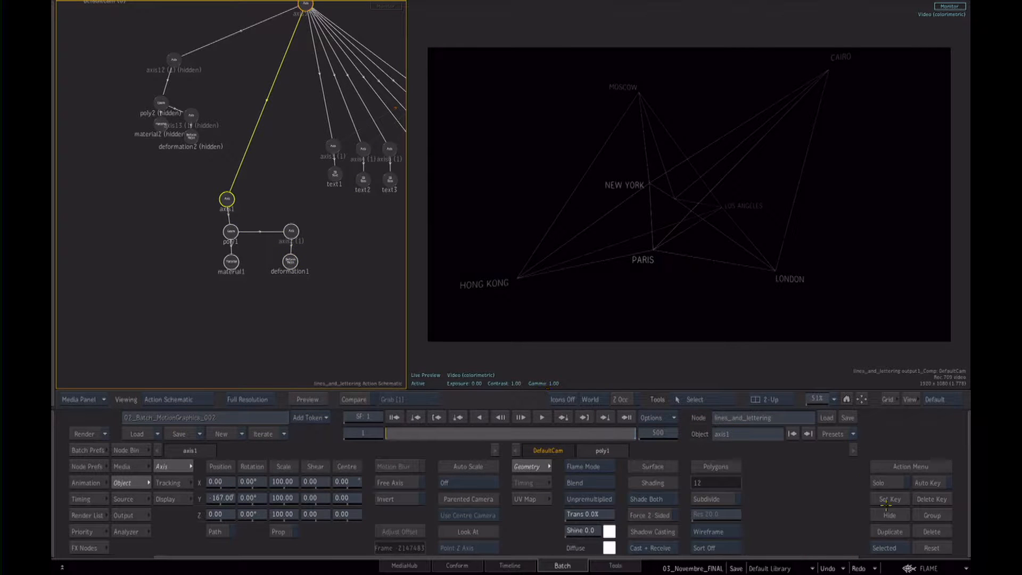
left_click(889, 532)
left_click_drag(253, 208, 102, 217)
mouse_move(301, 12)
left_mouse_down()
mouse_move(262, 64)
mouse_move(312, 25)
left_mouse_up()
mouse_move(113, 206)
left_mouse_down()
mouse_move(186, 185)
mouse_move(108, 215)
mouse_move(255, 132)
mouse_move(309, 22)
mouse_move(236, 171)
mouse_move(117, 205)
mouse_move(110, 215)
left_mouse_up()
left_click(119, 195)
left_click(103, 207)
left_click(107, 214)
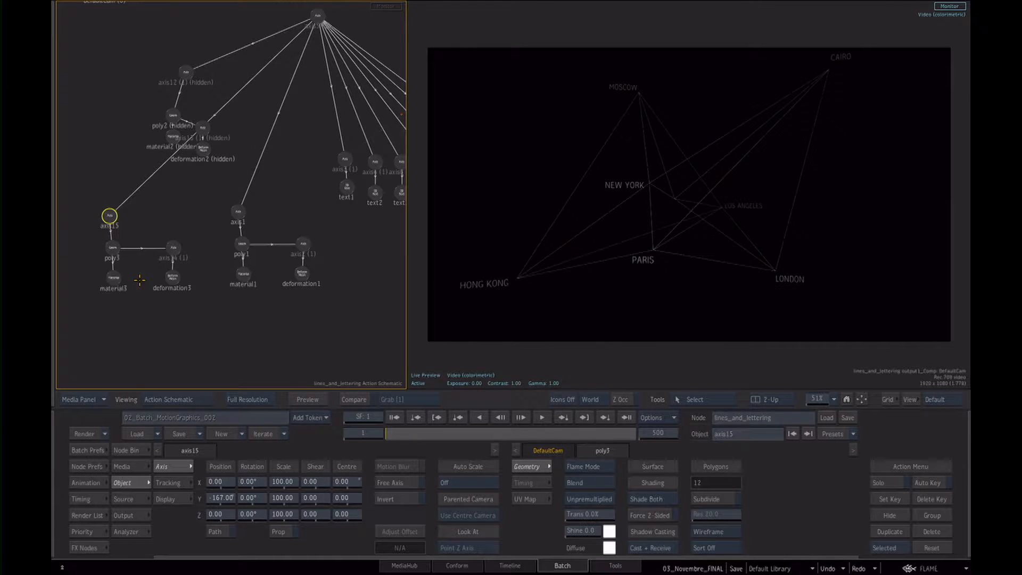
- Try a red diffuse colour (R 86.6, G 0, B 0) on material3 and inspect the wireframe lines up close
left_click(114, 279)
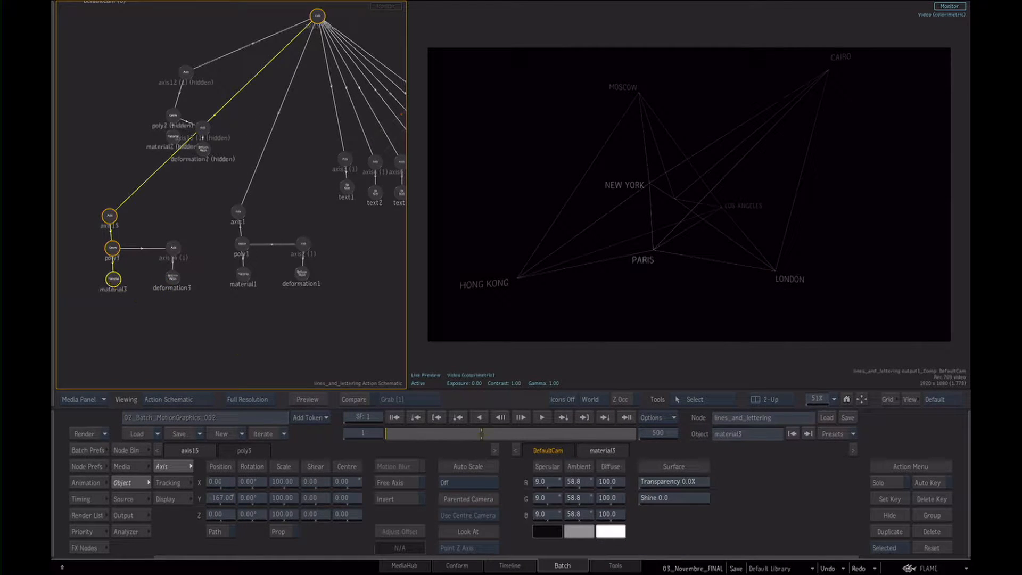
left_click(607, 531)
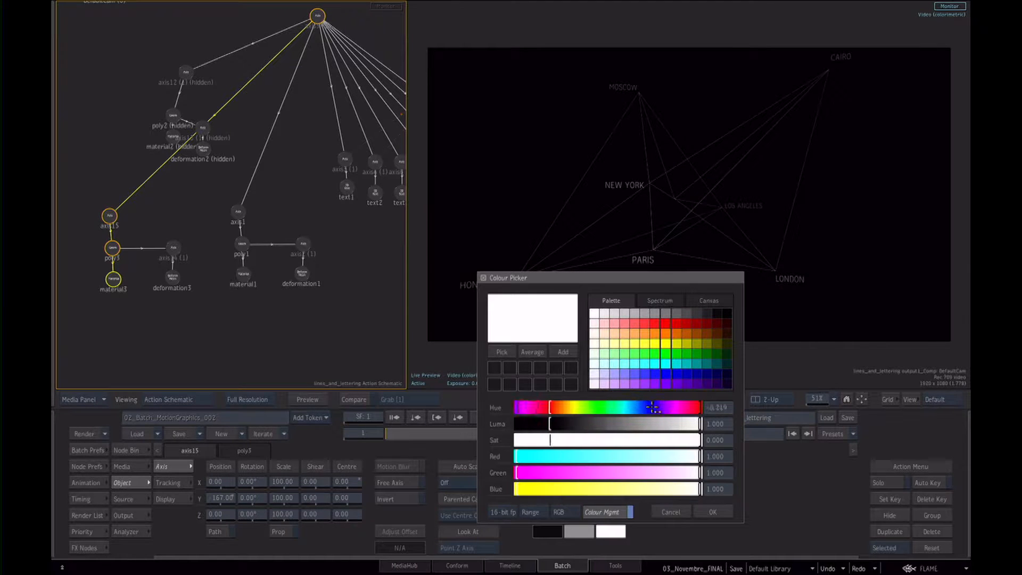
left_click(712, 511)
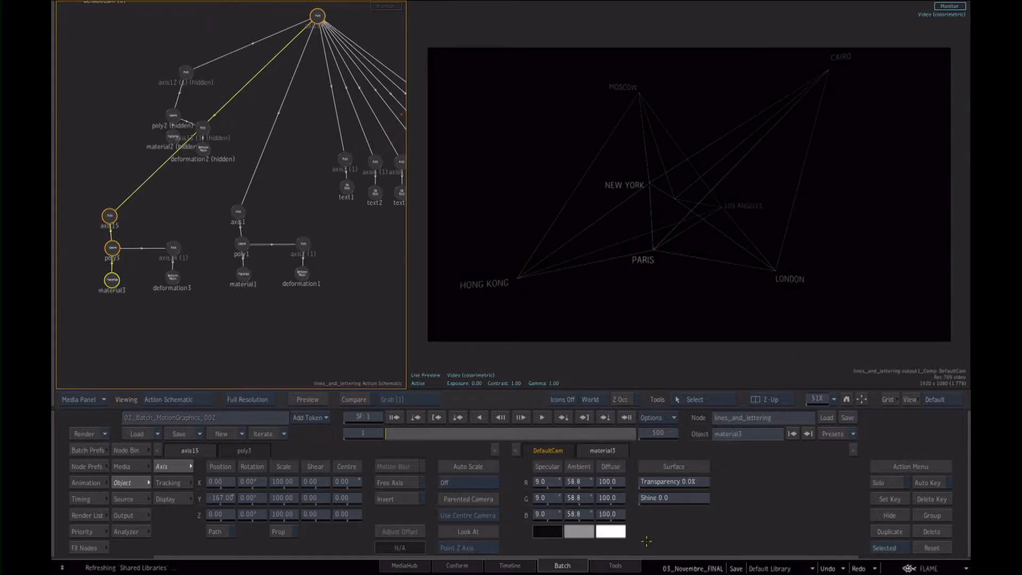
left_click(615, 531)
left_click_drag(681, 406, 563, 408)
left_click(674, 324)
left_click(714, 513)
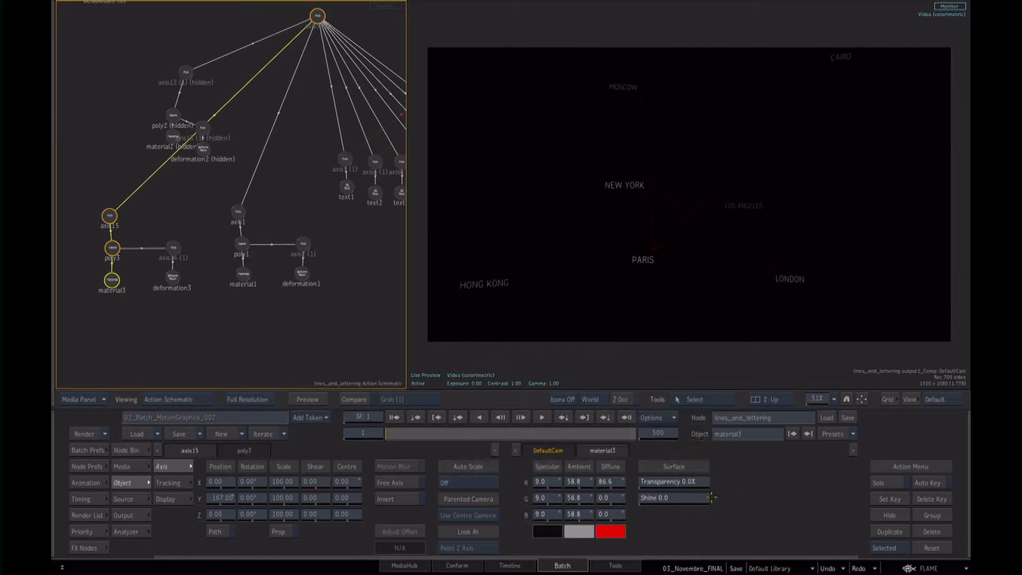
scroll(702, 256, "up", 8)
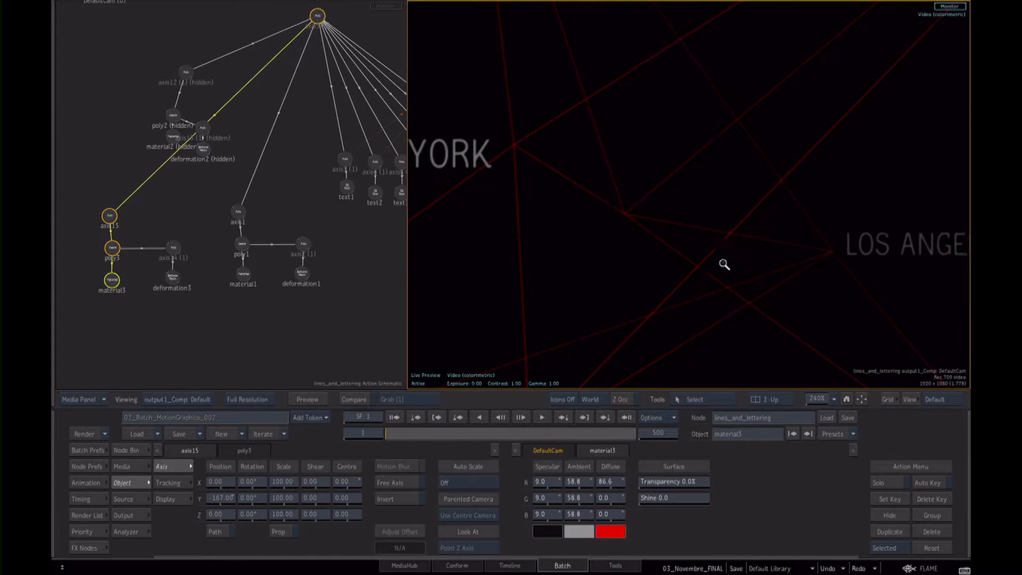
scroll(621, 276, "down", 8)
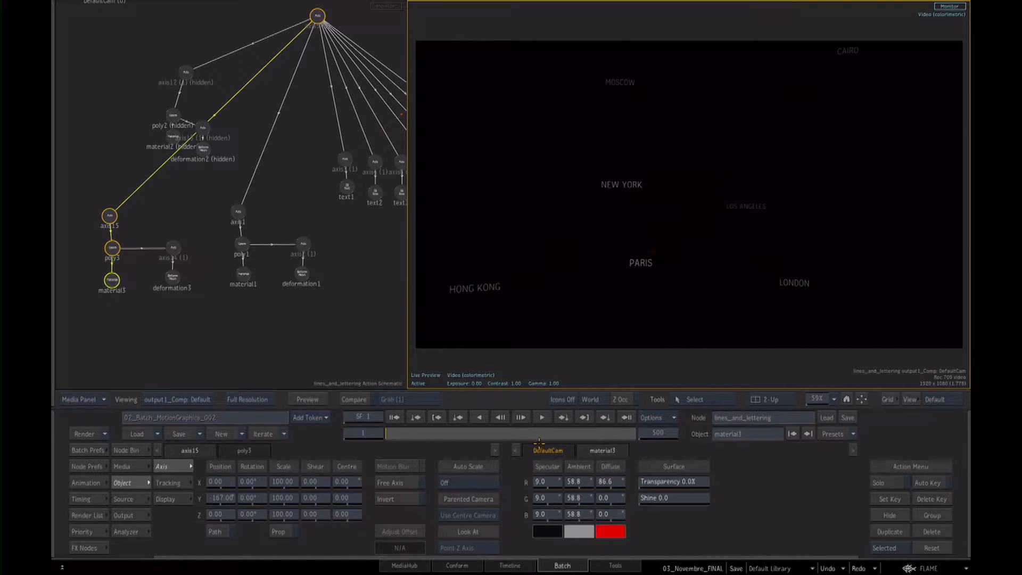
- Set the diffuse colour of material3 back to white
left_click(611, 532)
left_click(594, 313)
left_click(714, 514)
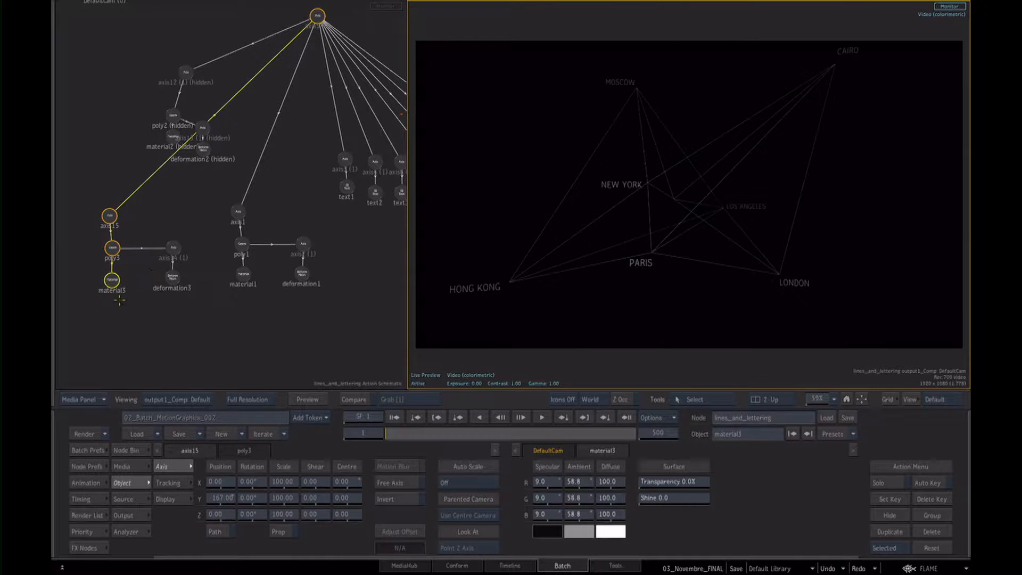
- Attach an Atomize node to the duplicated geometry poly3
left_click(112, 250)
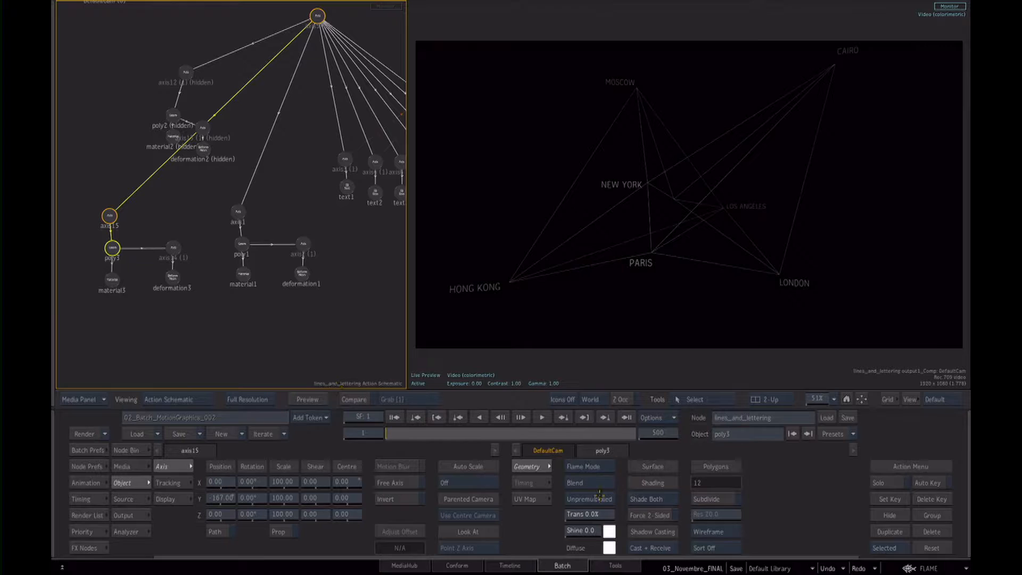
left_click(139, 451)
left_click(494, 510)
left_click_drag(200, 246, 156, 219)
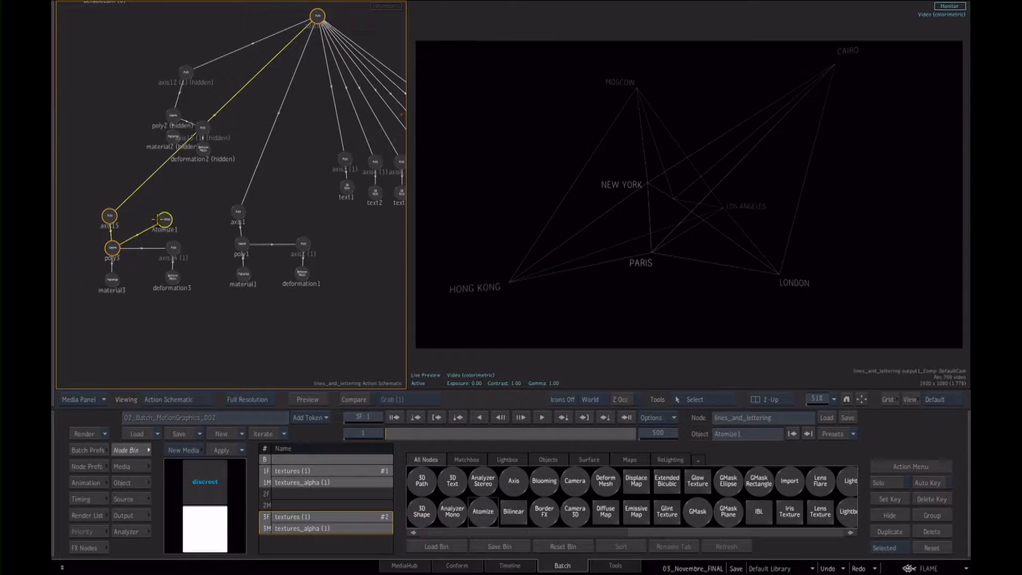
- Set the Atomize1 point size to 54 and its point shape to Round Dot, and preview the animation
left_click(157, 221)
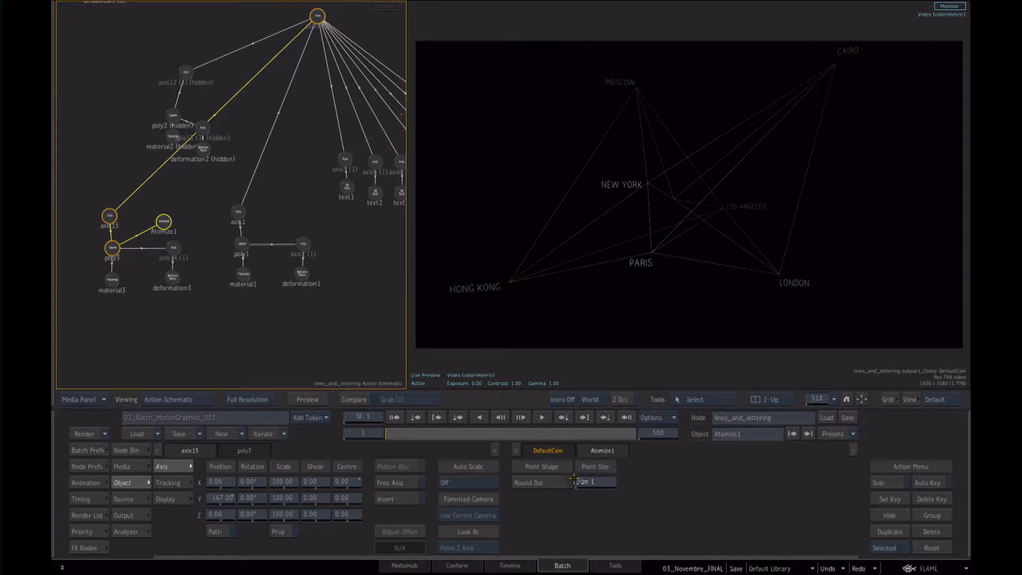
left_click_drag(586, 482, 621, 551)
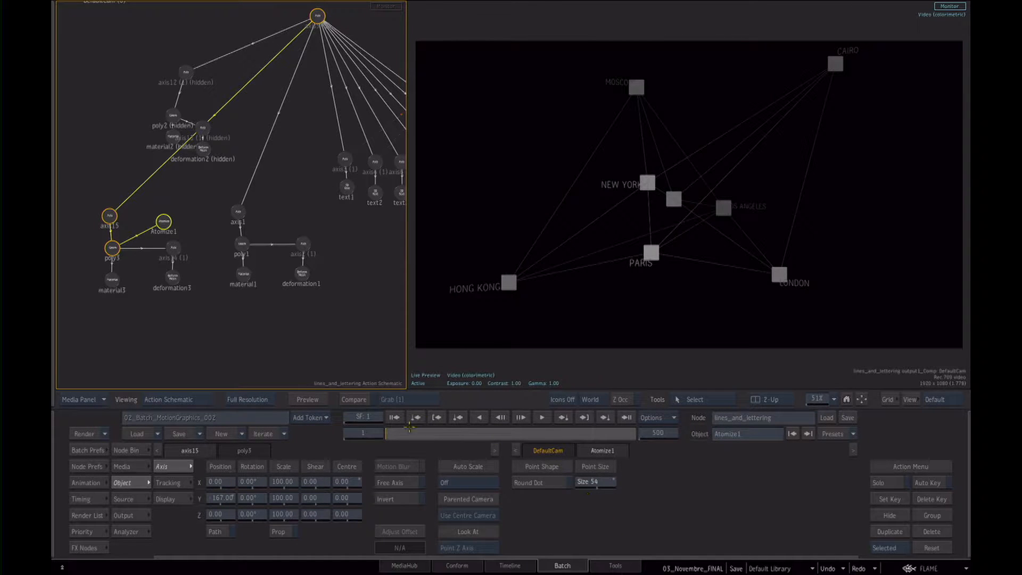
left_click(554, 484)
left_click(551, 486)
left_click(551, 485)
left_click_drag(404, 436, 356, 440)
left_click(257, 336)
- Return to the batch schematic, add a white Colour Source node and connect it to the lines_and_lettering Action as new media
left_click(110, 249)
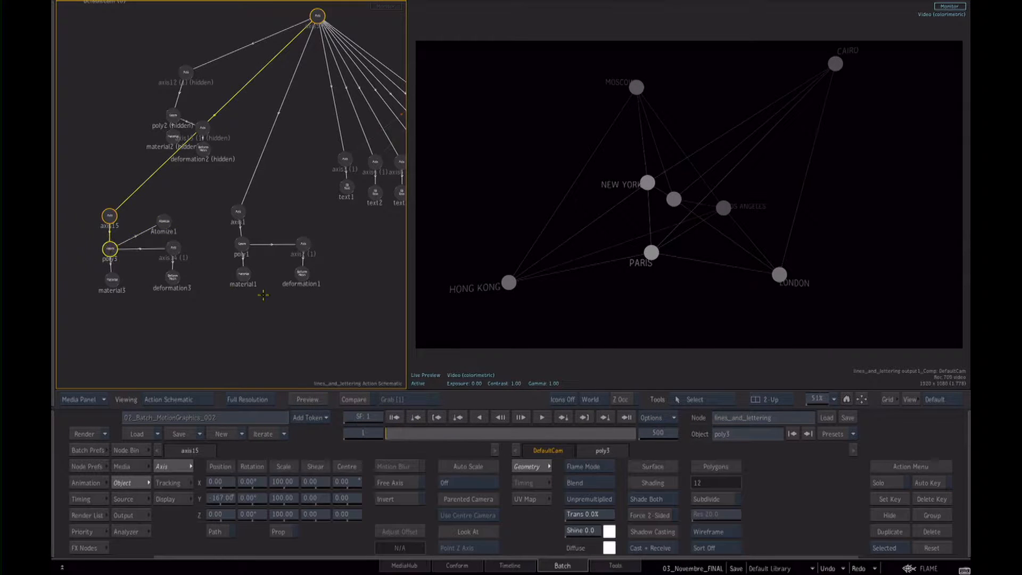
key("Escape")
left_click_drag(228, 238, 319, 258)
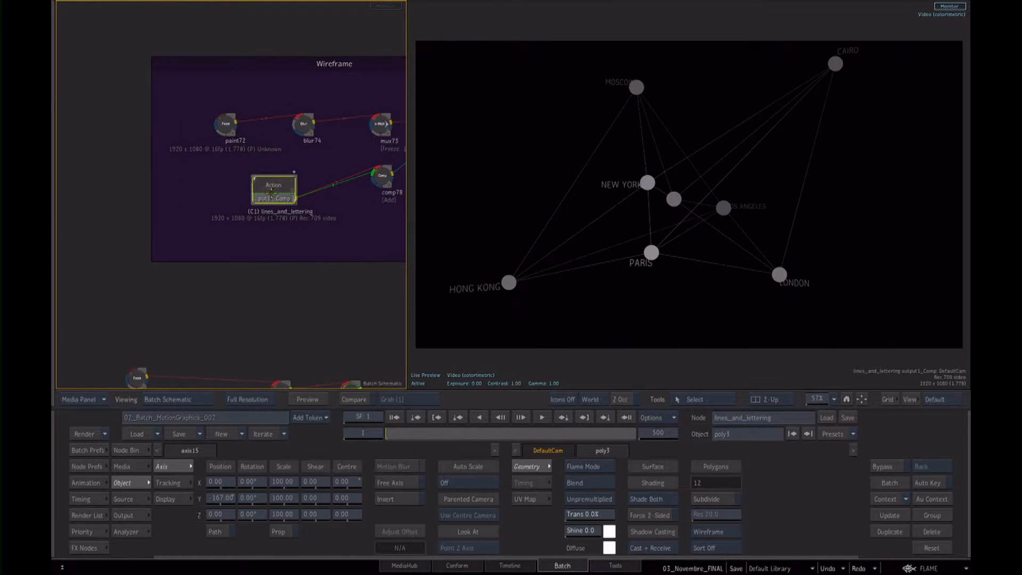
left_click_drag(271, 190, 285, 195)
key("Escape")
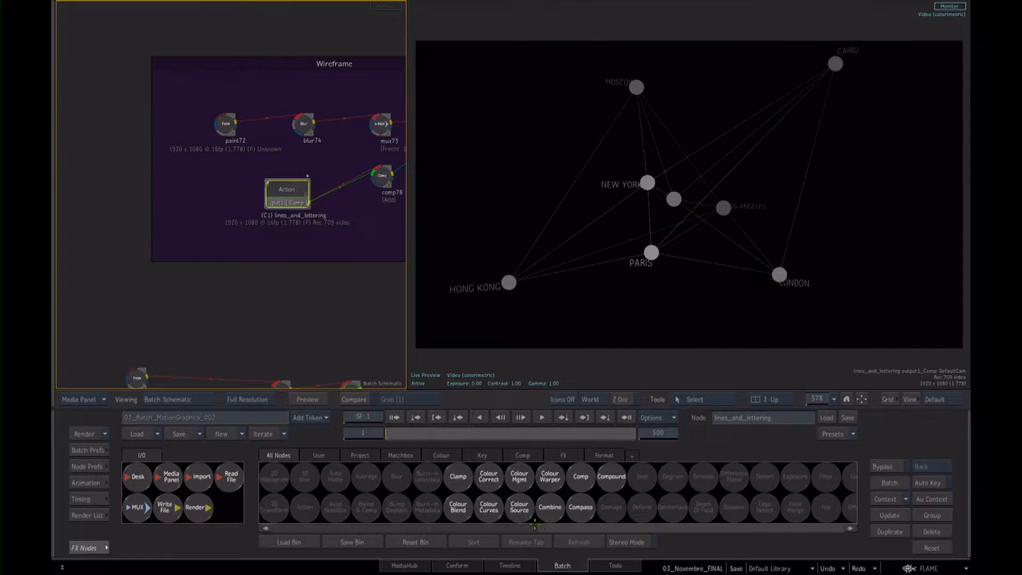
left_click(520, 507)
left_click(204, 190)
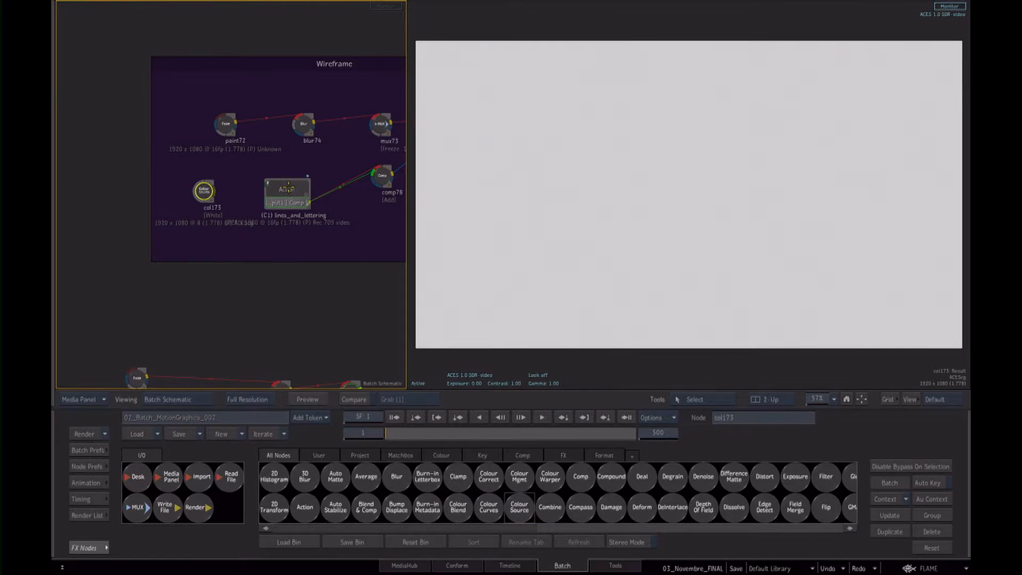
left_click(288, 187)
left_click_drag(214, 191, 282, 186)
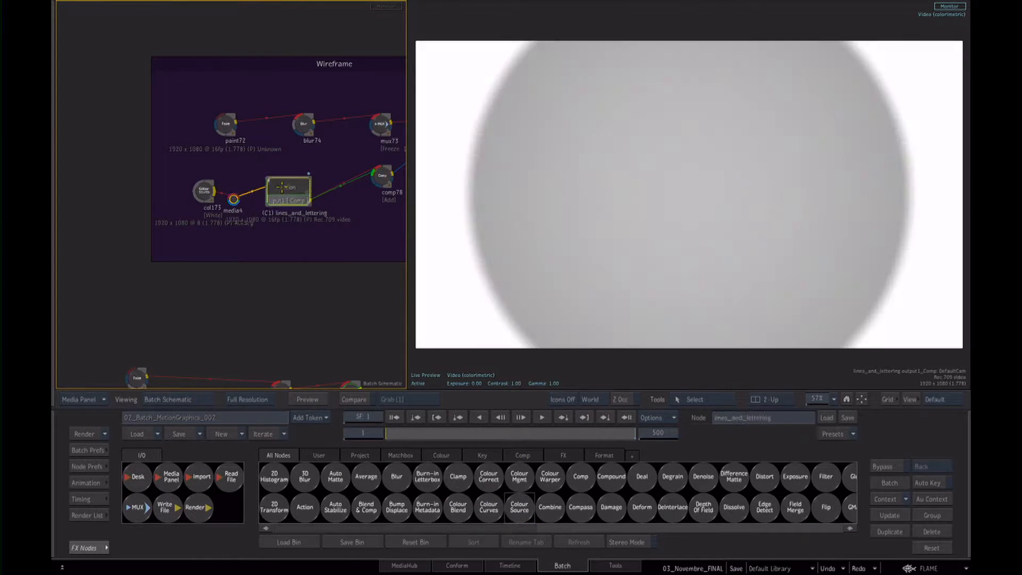
- Check the new media in the lines_and_lettering Action, set the col173 Colour Source to Colour Noise and move it away from media4
double_click(282, 186)
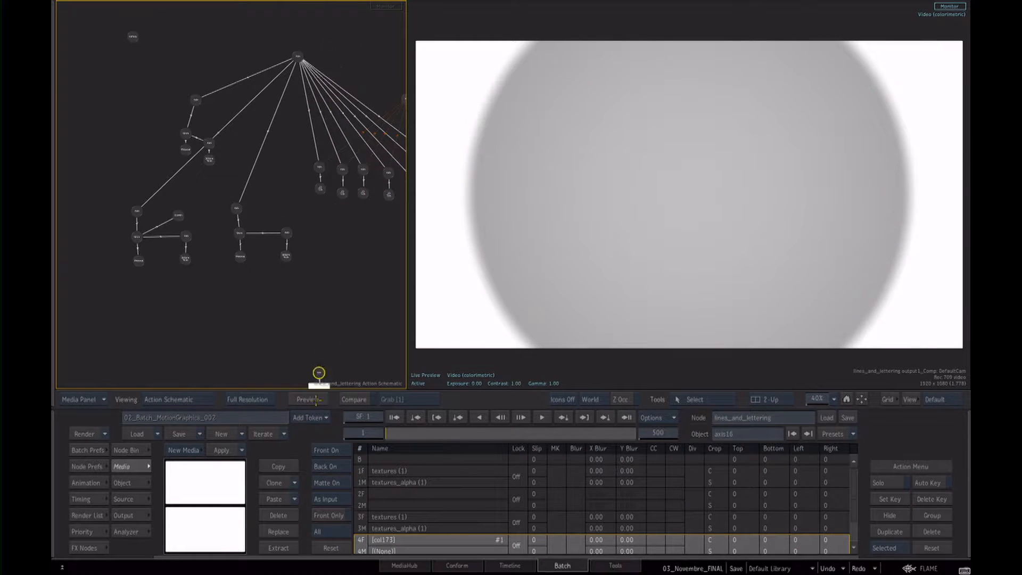
left_click_drag(316, 399, 316, 400)
key("Escape")
left_click(202, 194)
left_click(385, 468)
left_click(367, 445)
left_click_drag(200, 199, 164, 199)
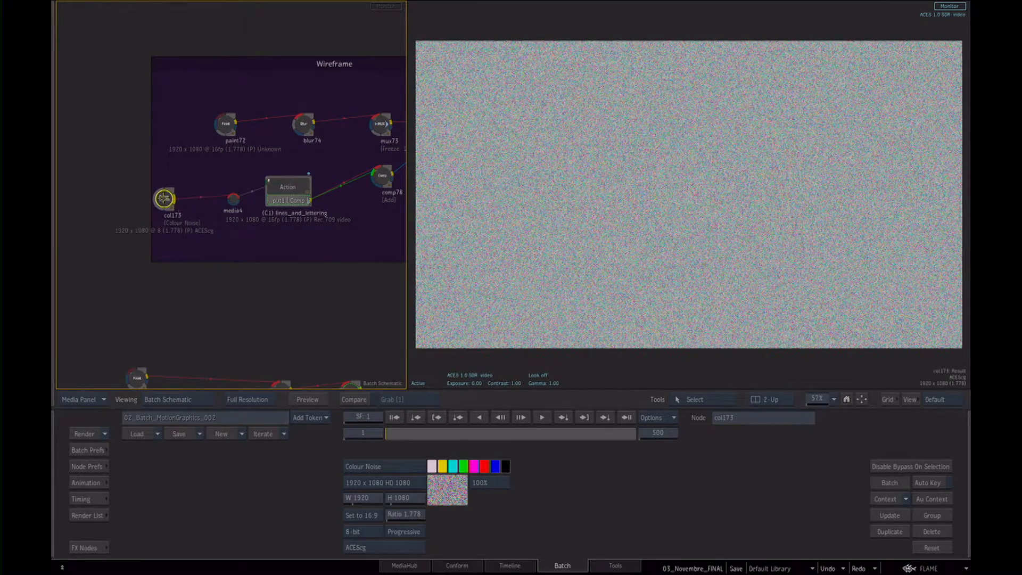
- Insert a MUX node on the link between the Colour Noise source and media4
left_click(85, 548)
left_click_drag(138, 507, 198, 195)
left_click(197, 195)
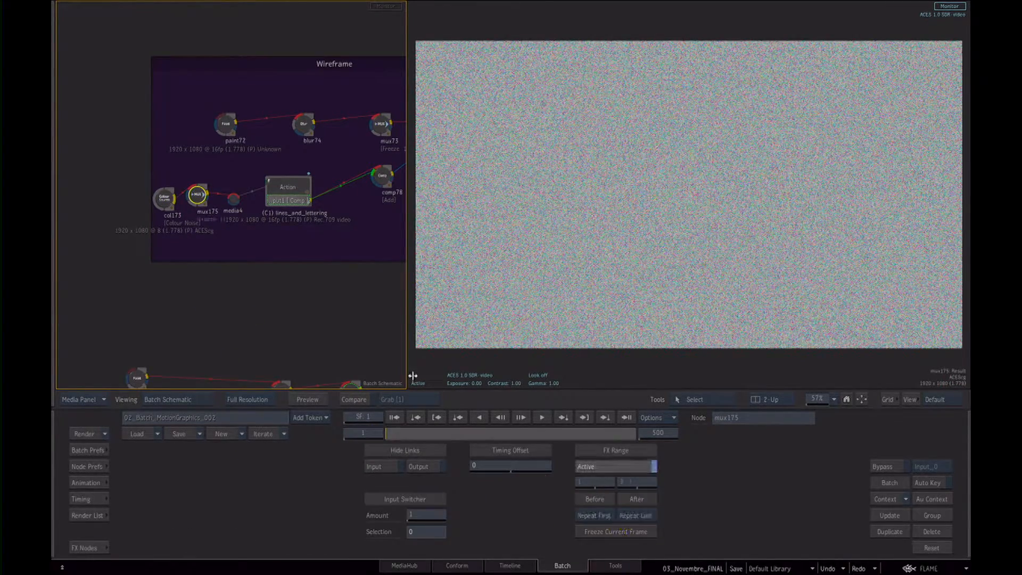
- In the lines_and_lettering Action, attach a Diffuse Map with the noise media to geometry poly3 and place it below the geometry
left_click(283, 213)
key("grave")
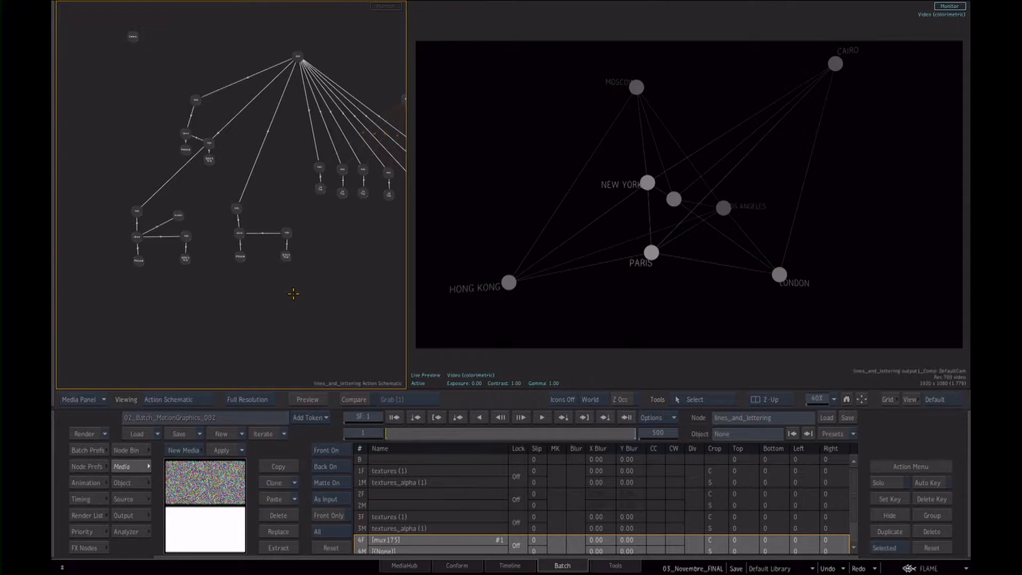
left_click_drag(208, 252, 354, 237)
left_click(192, 199)
left_click(130, 450)
left_click(631, 460)
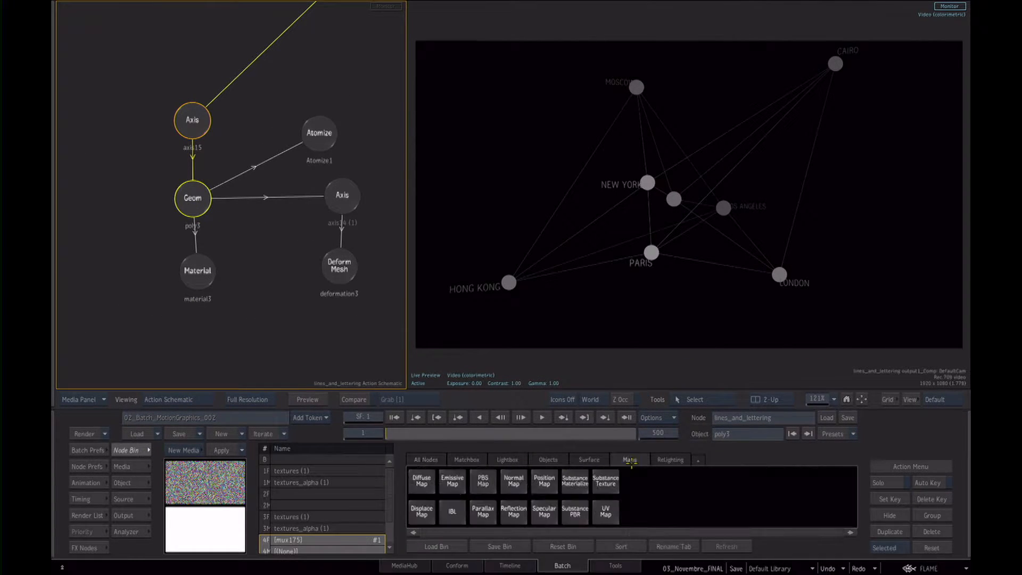
left_click(421, 482)
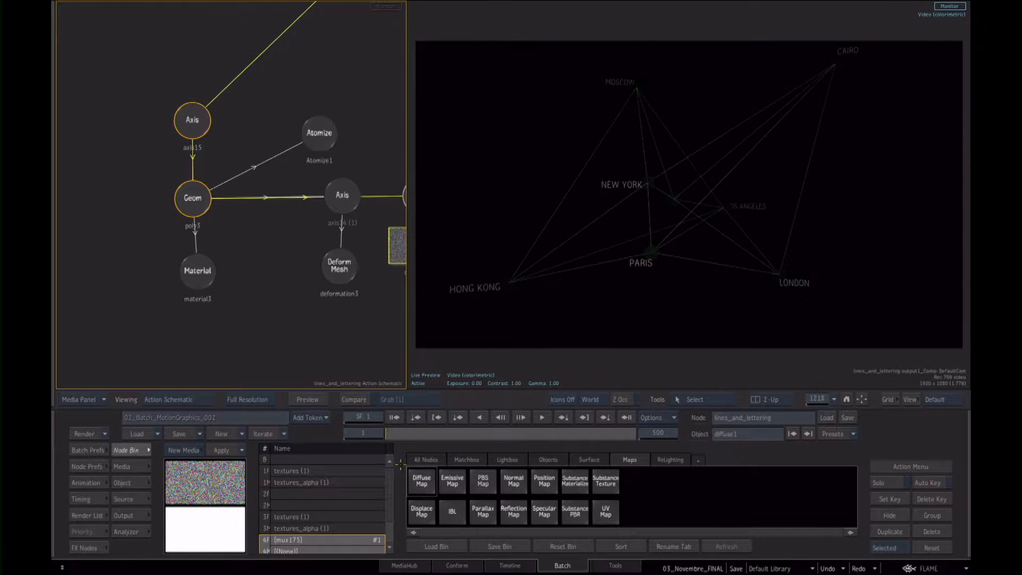
left_click_drag(324, 213, 198, 251)
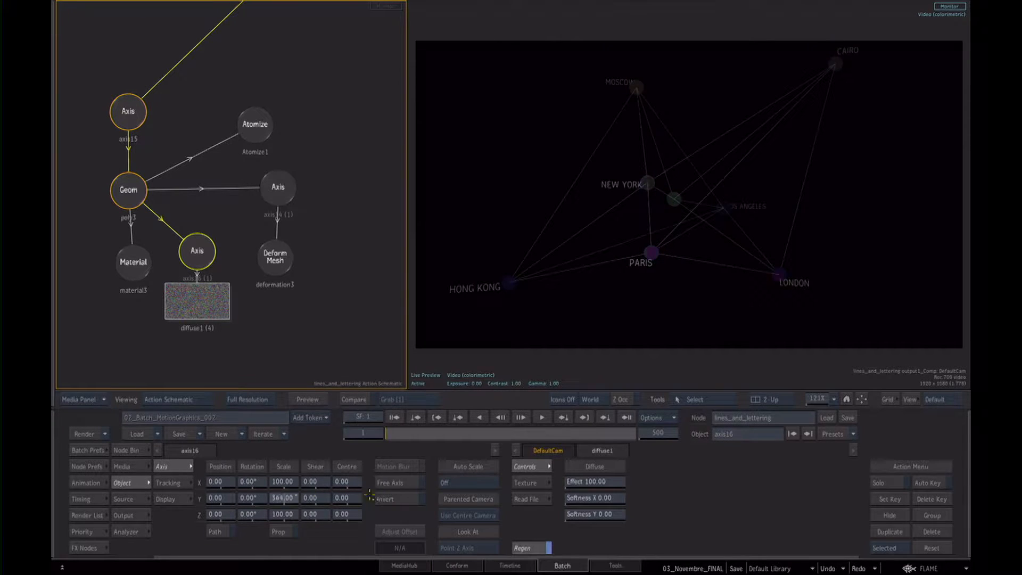
- Stretch the diffuse map's axis16 vertically, shift its Y position, and return to the batch schematic
left_click_drag(430, 499, 437, 499)
left_click_drag(218, 498, 216, 328)
left_click(136, 466)
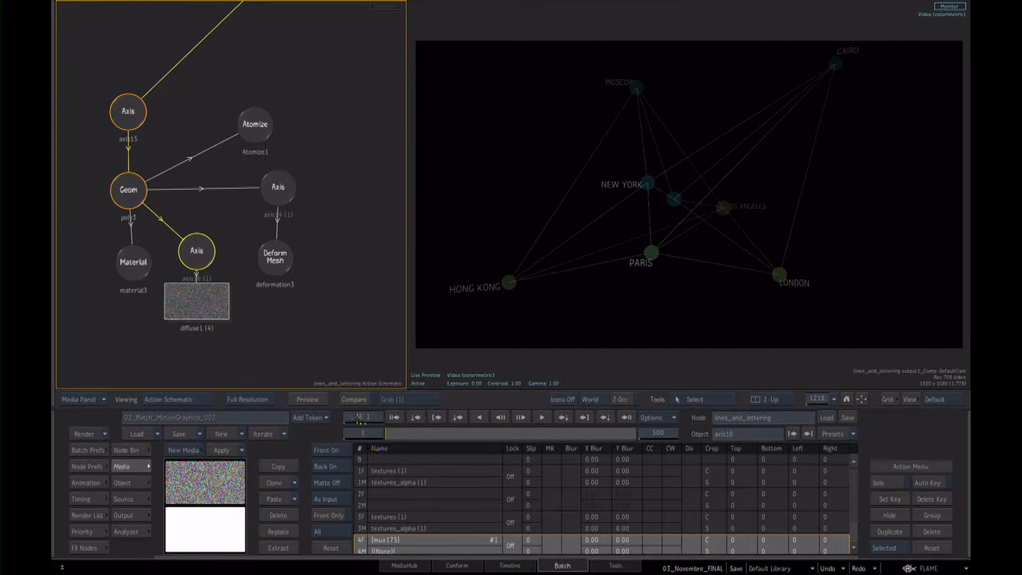
key("Escape")
- Rearrange the Colour Noise source and its MUX node so they sit inside the Wireframe compass
left_click_drag(351, 300, 246, 285)
left_click_drag(229, 108, 244, 108)
left_click_drag(283, 210, 261, 211)
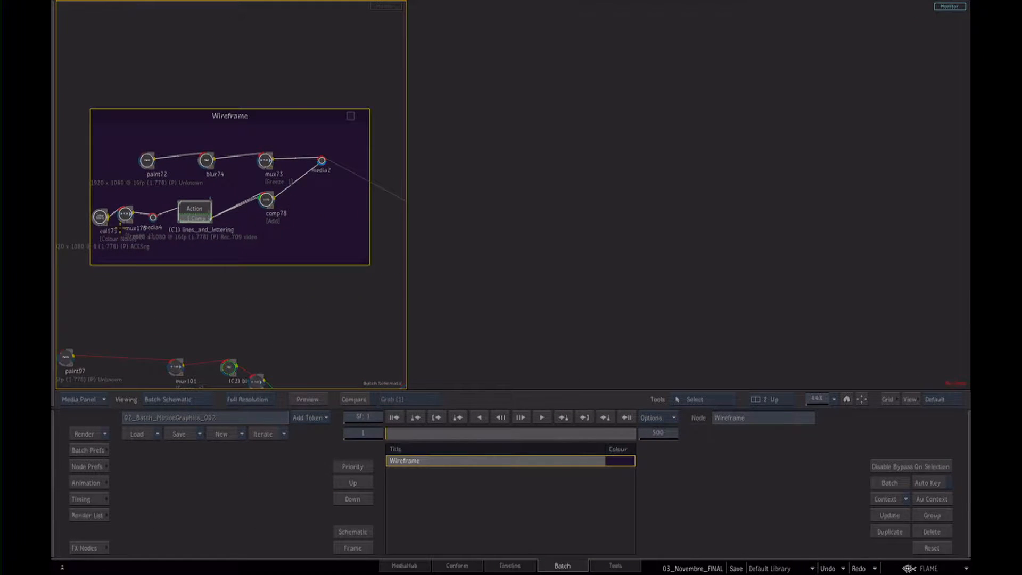
left_click(128, 219)
mouse_move(127, 219)
left_mouse_down()
mouse_move(137, 209)
mouse_move(143, 219)
mouse_move(119, 203)
left_mouse_up()
left_click(136, 215)
- Draw a compass around action79 and its upstream nodes and title it Sphere
left_click_drag(305, 297, 289, 256)
left_click_drag(289, 255, 341, 93)
mouse_move(275, 205)
left_mouse_down()
mouse_move(288, 189)
mouse_move(259, 198)
left_mouse_up()
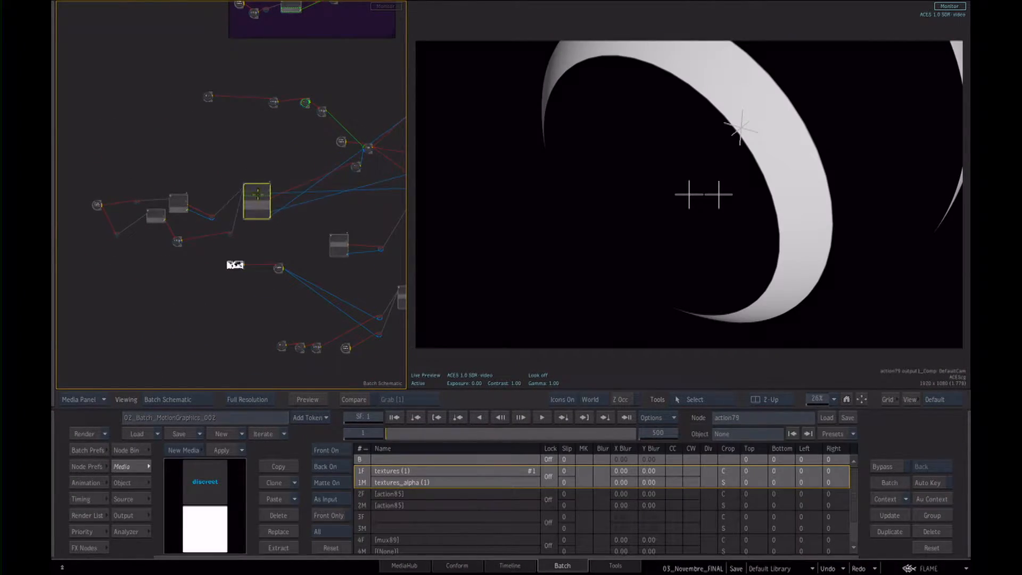
left_click_drag(288, 227, 320, 225)
mouse_move(286, 190)
left_mouse_down()
mouse_move(286, 179)
mouse_move(292, 189)
left_mouse_up()
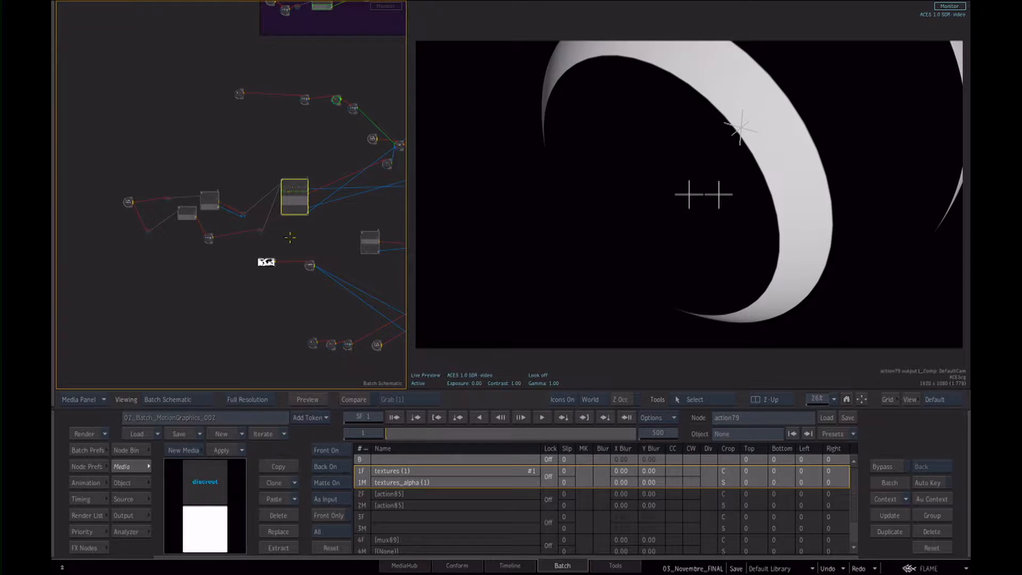
key("alt+c")
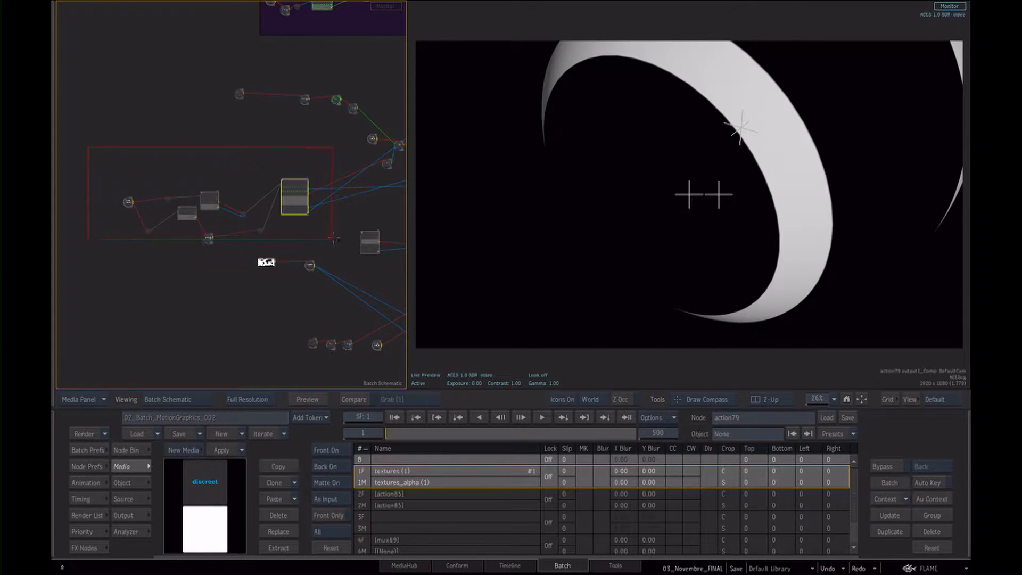
left_click_drag(326, 252, 326, 251)
type("S")
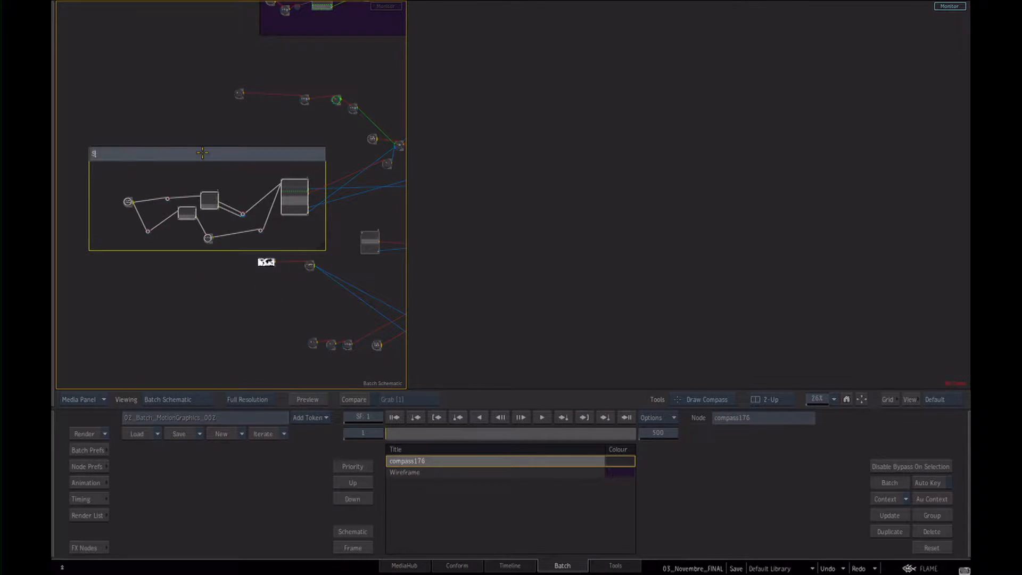
type("chere")
key("Return")
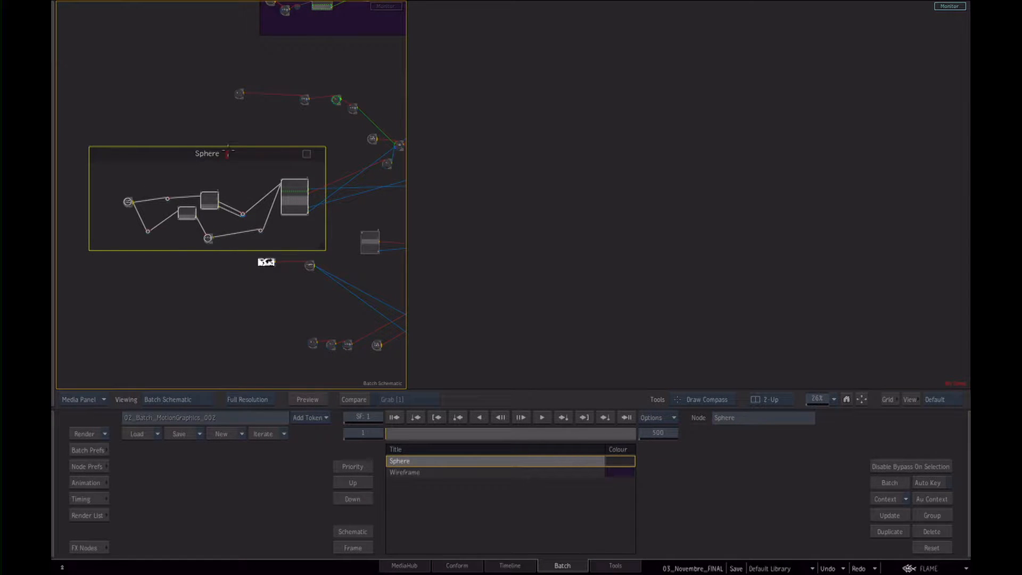
left_click_drag(270, 110, 269, 111)
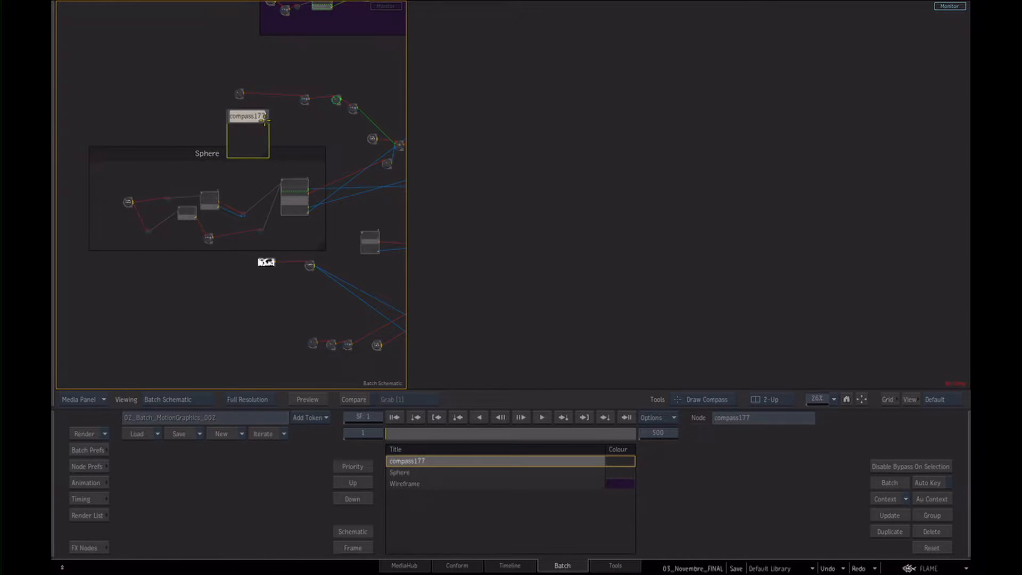
key("Return")
key("d")
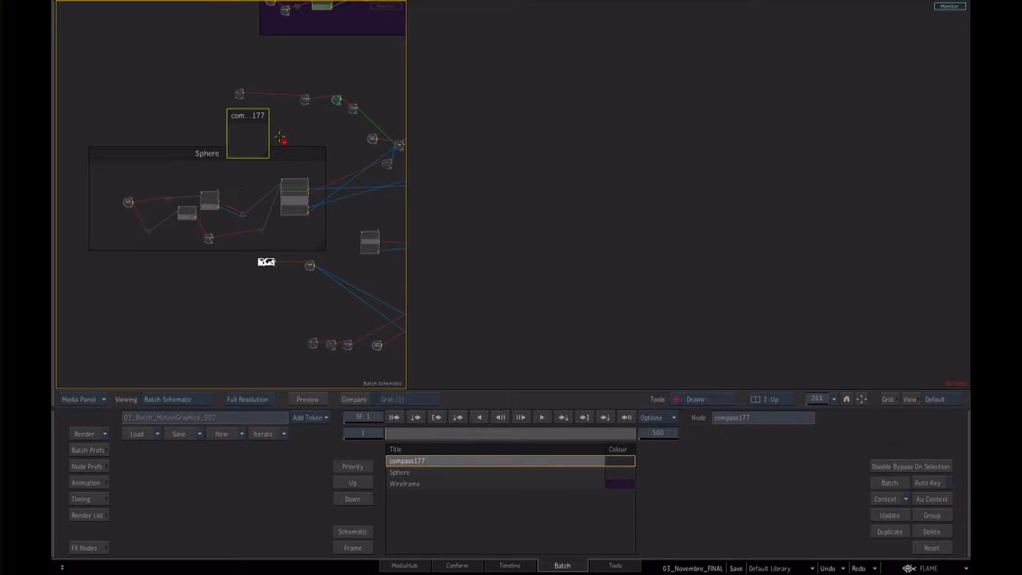
left_click(241, 112)
- Examine the outputs of action79 and the comp97 node that blends the background, white Colour Source and blurred sphere output
key("space")
left_click_drag(358, 222, 330, 206)
left_click_drag(330, 207, 358, 203)
left_click_drag(148, 161, 153, 157)
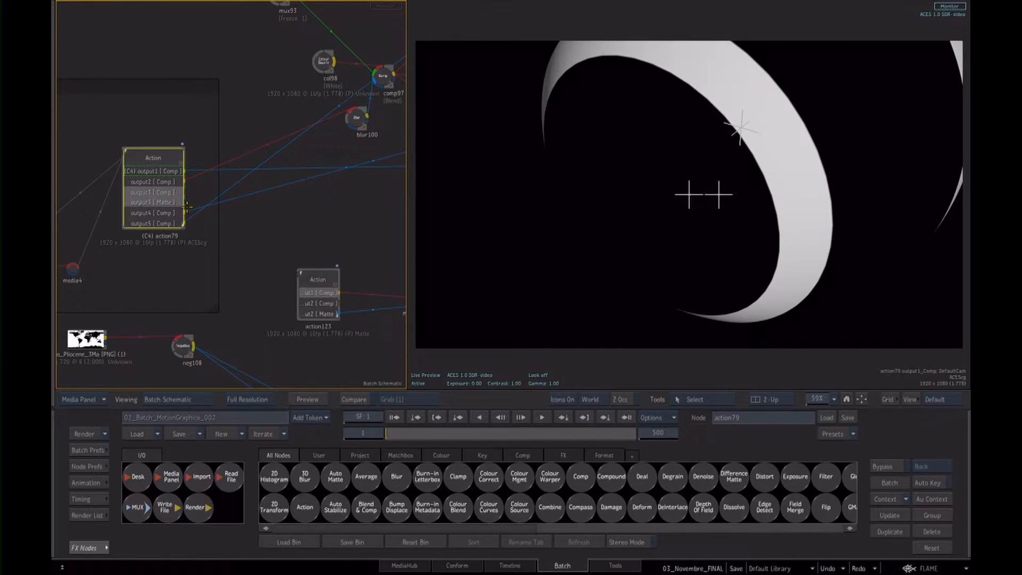
left_click_drag(337, 207, 249, 257)
left_click_drag(276, 165, 292, 113)
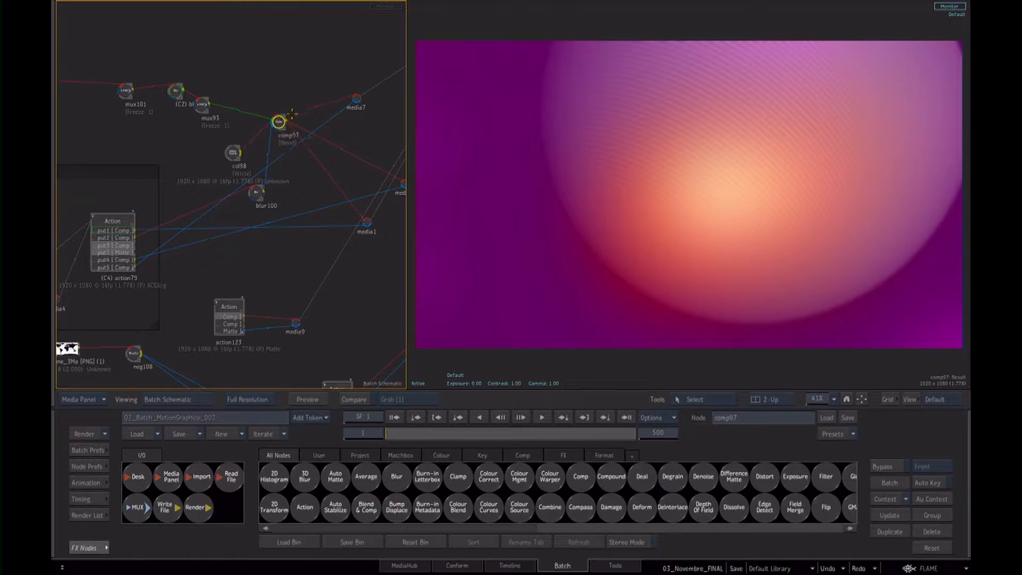
left_click_drag(297, 166, 340, 198)
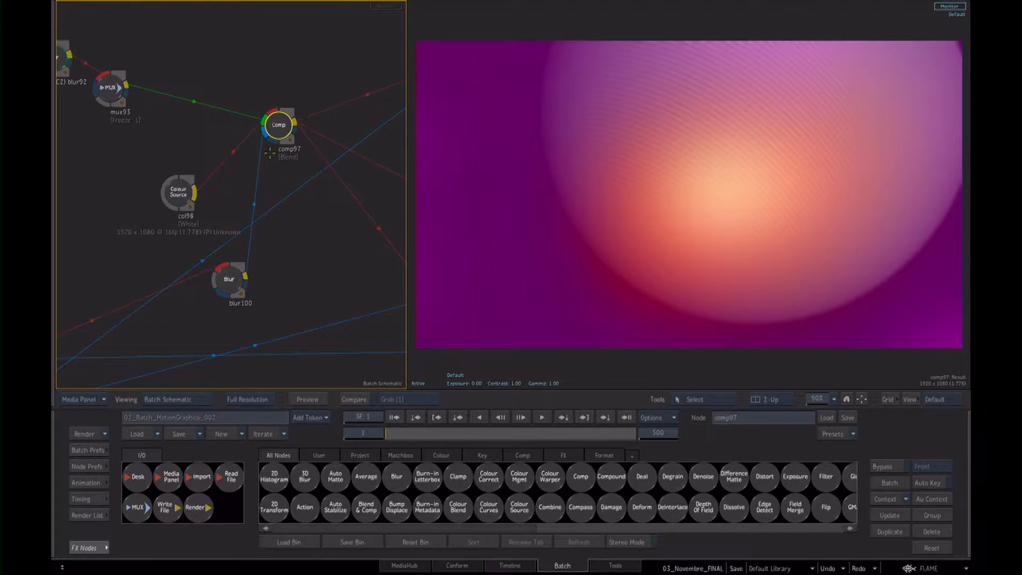
left_click_drag(293, 230, 270, 236)
left_click_drag(351, 228, 319, 259)
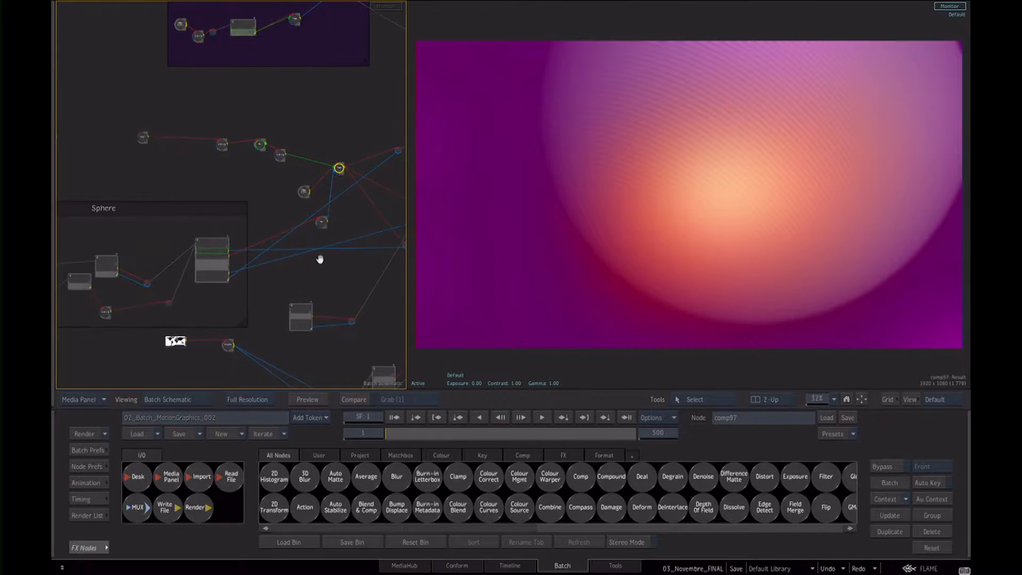
left_click_drag(334, 247, 292, 265)
- Gather the background paint, MUX and blur nodes closer together, draw a compass around them and title it BKG
left_click_drag(159, 148, 201, 154)
left_click_drag(270, 163, 280, 191)
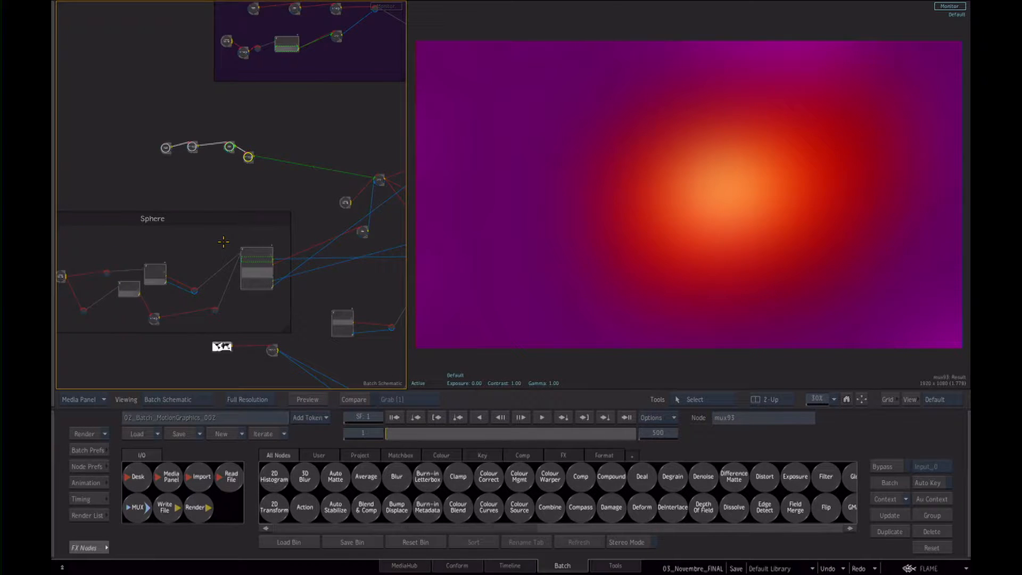
key("c")
left_click_drag(271, 180, 280, 182)
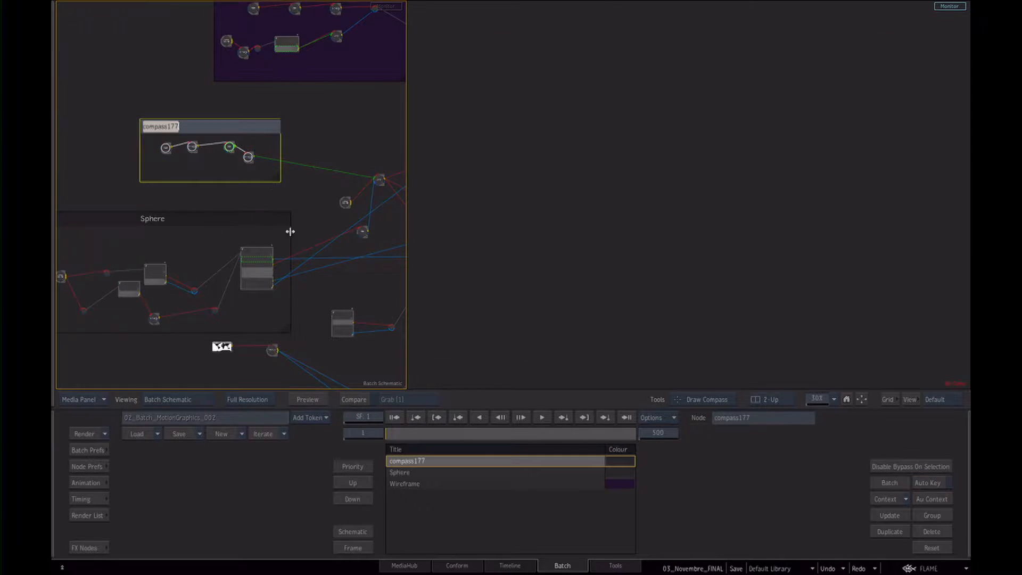
key("Return")
key("Escape")
double_click(403, 461)
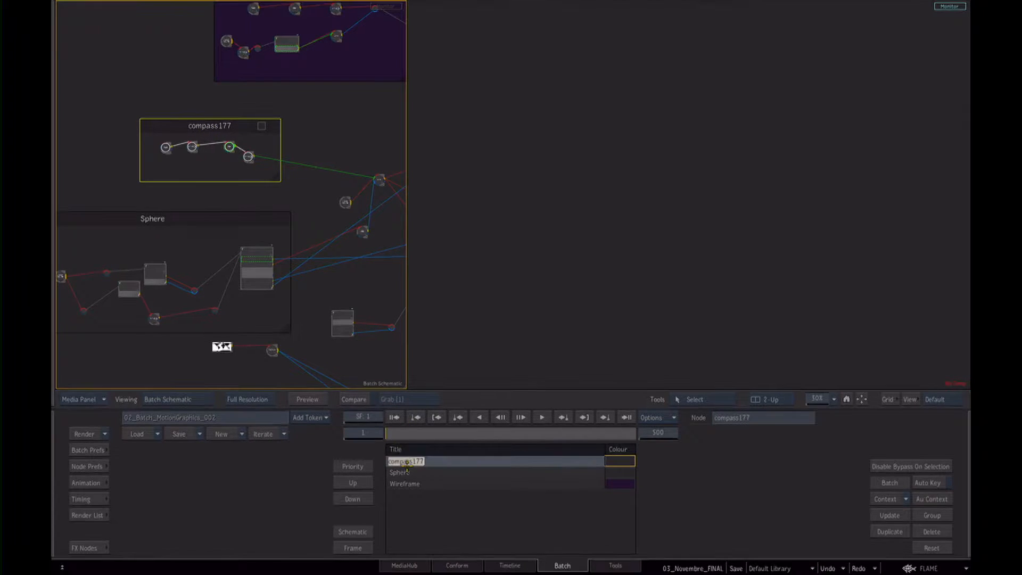
type("BKG")
key("Return")
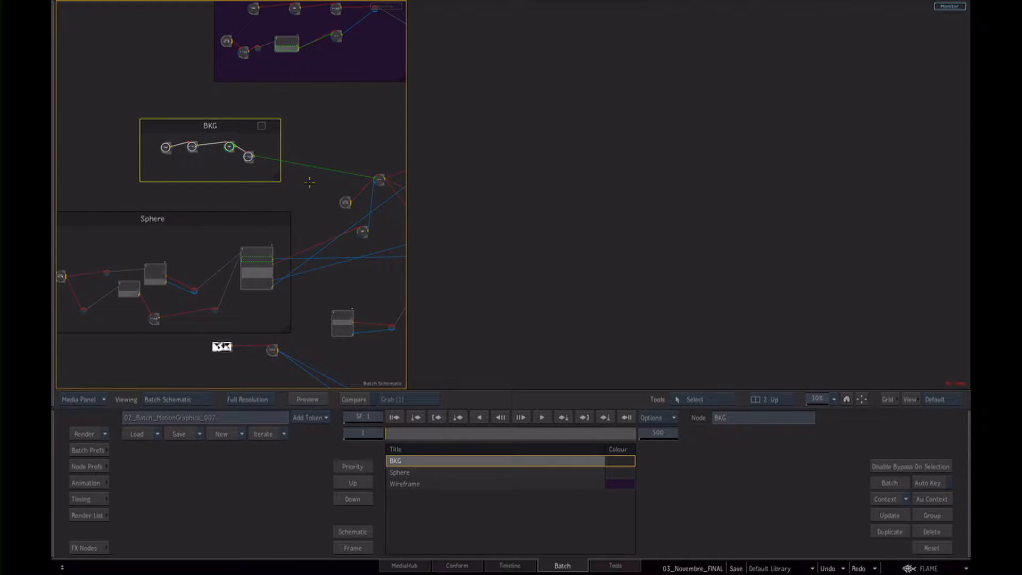
- Set the colour of the BKG compass to dark red
left_click(261, 126)
left_click(297, 181)
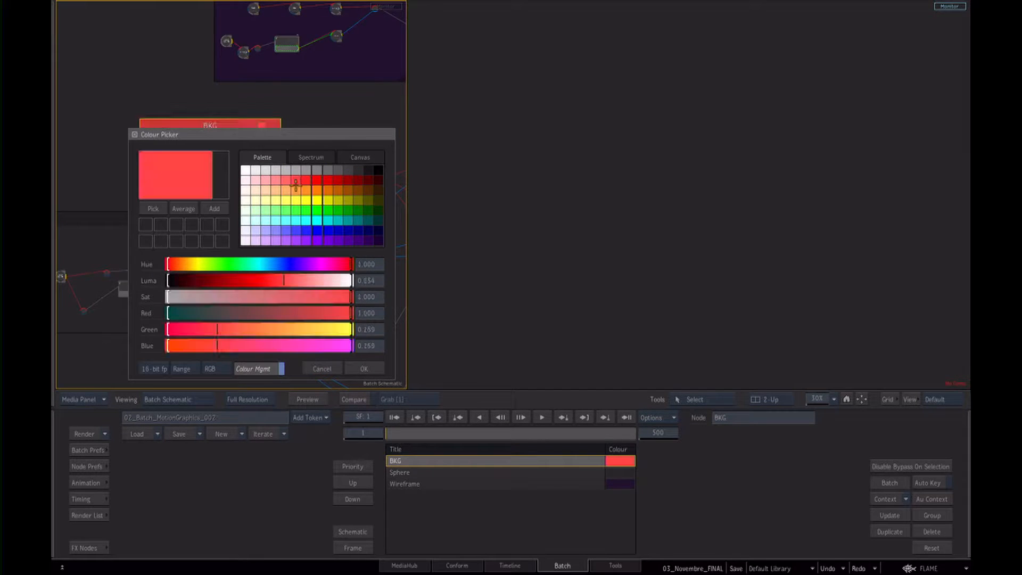
left_click_drag(323, 295, 274, 288)
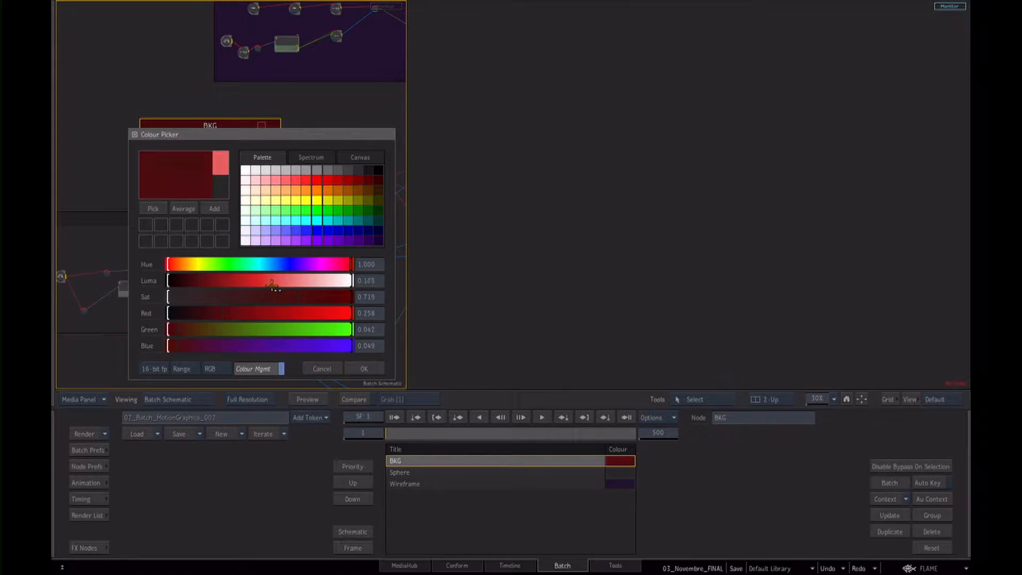
left_click(366, 368)
- Add an elbow point on the link from comp97 to media7 and place it just beside comp97
left_click_drag(315, 125, 250, 228)
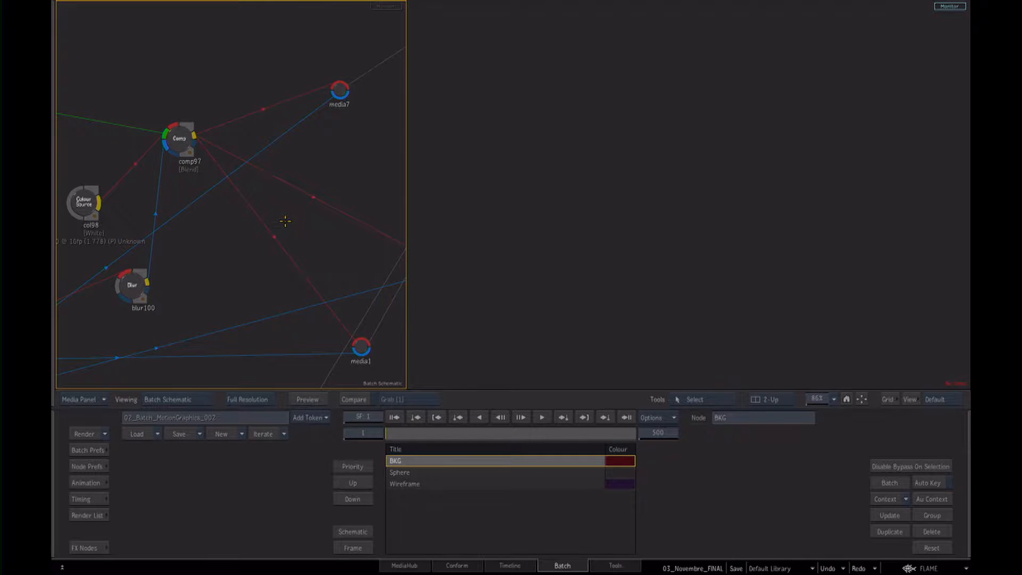
left_click_drag(241, 208, 248, 238)
key("a")
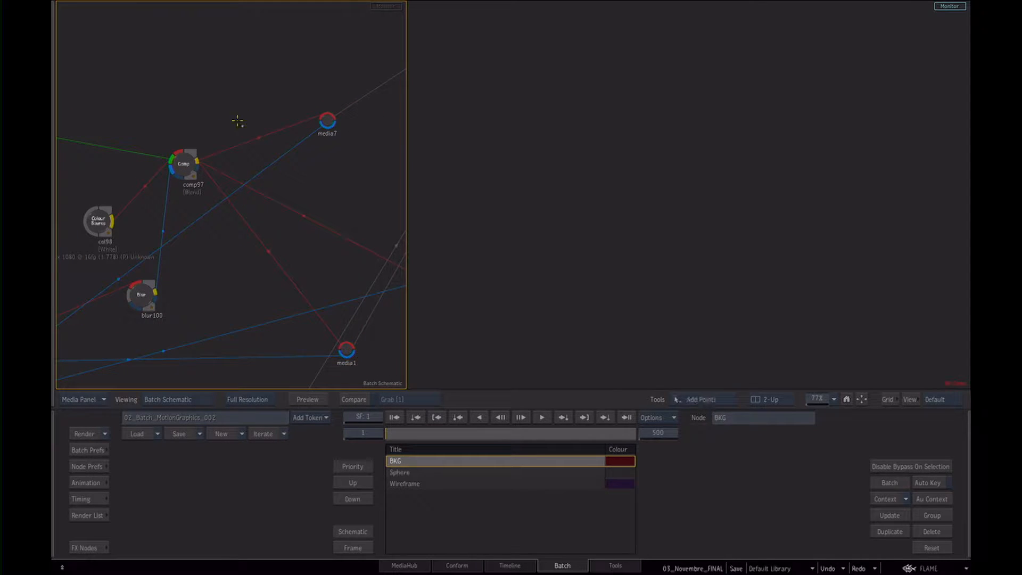
left_click_drag(251, 139, 228, 90)
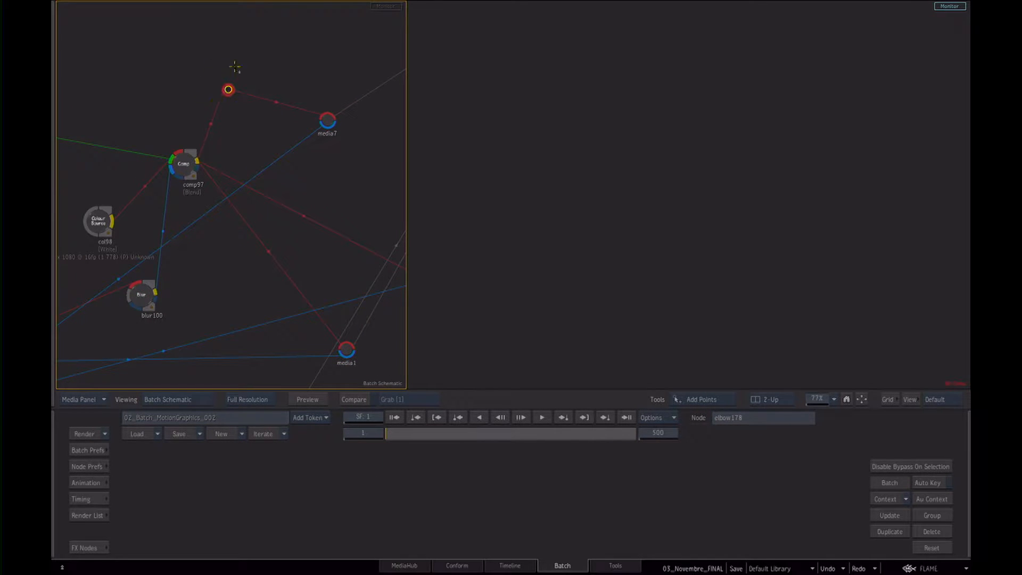
key("Escape")
left_click_drag(228, 91, 238, 153)
- Tidy the comp97 area by moving media1 near media6 and placing blur100 and col98 close to comp97
scroll(303, 199, "down", 3)
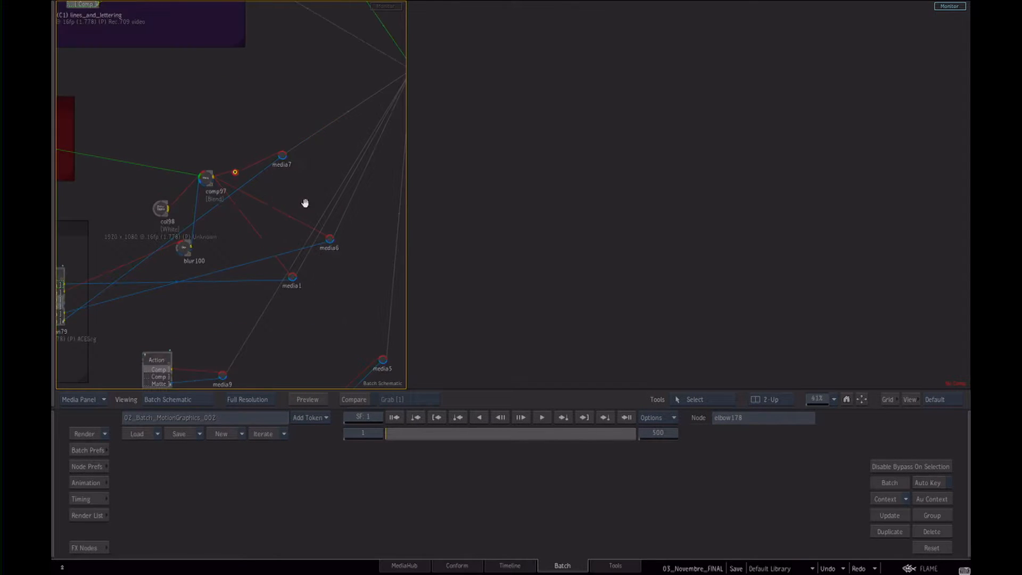
left_click_drag(303, 199, 291, 150)
left_click_drag(281, 231, 308, 168)
left_click_drag(169, 198, 181, 126)
left_click(157, 138)
left_click(194, 129)
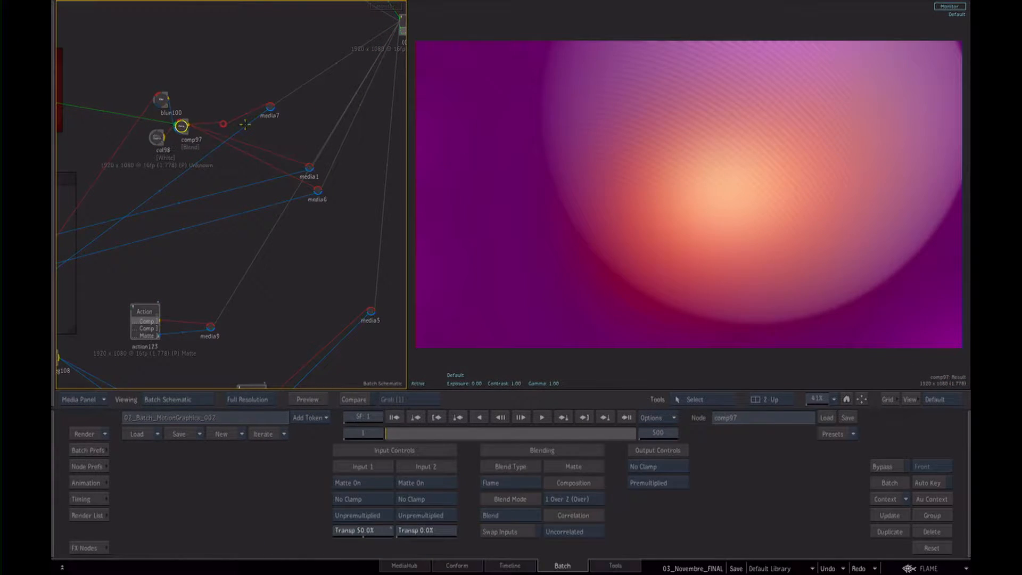
- Stack media7 together with media1 and media6 and place the elbow just in front of them on the comp97 link
left_click_drag(252, 164, 273, 129)
left_click_drag(225, 124, 265, 156)
left_click_drag(271, 108, 313, 188)
left_click_drag(264, 161, 276, 175)
scroll(261, 224, "down", 3)
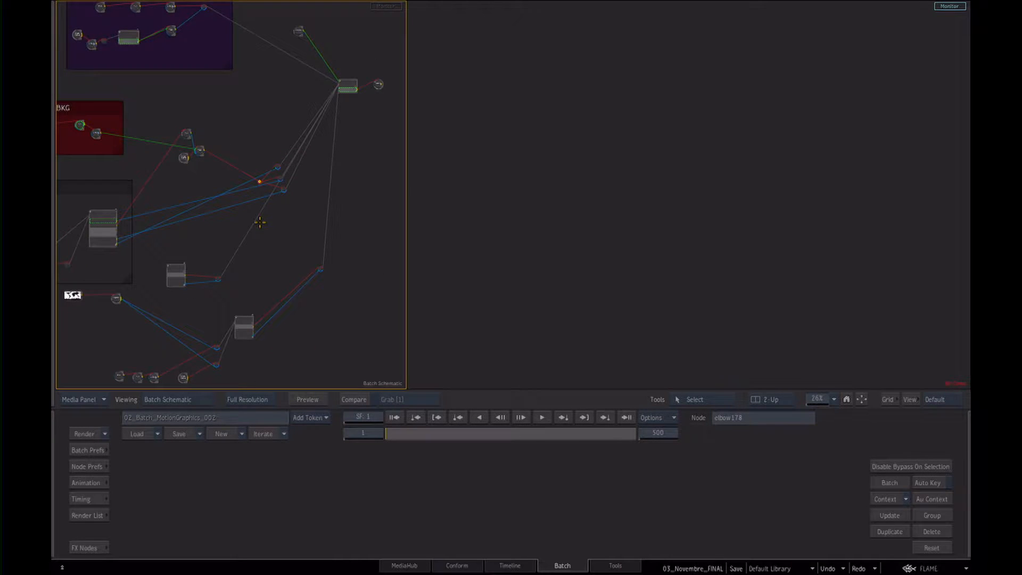
- Draw a compass around the action102 node and the nodes feeding it, and name it Globe
left_click_drag(275, 235, 299, 254)
left_click(298, 316)
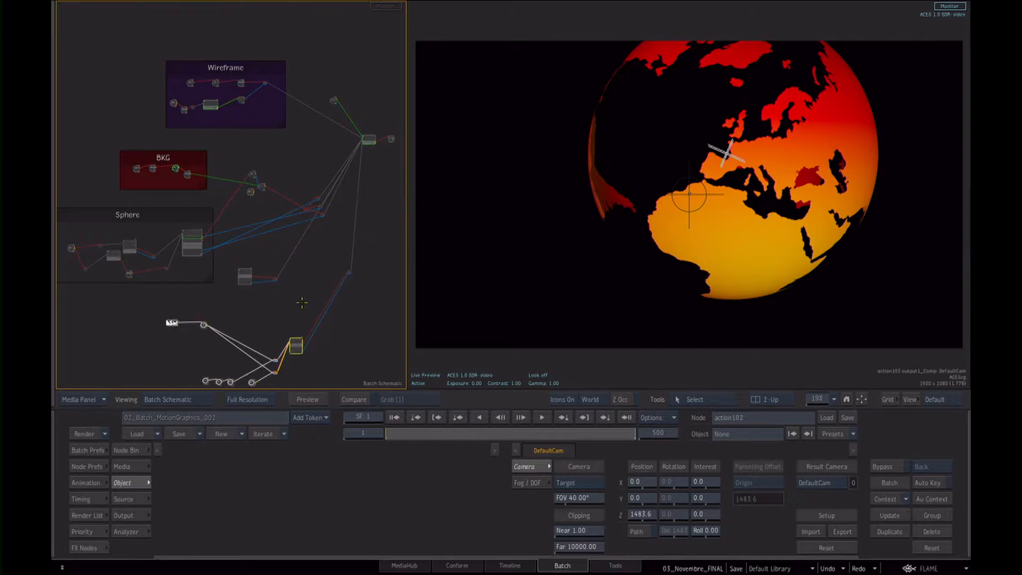
scroll(298, 299, "down", 1)
left_click_drag(288, 290, 311, 228)
mouse_move(347, 300)
left_mouse_down()
mouse_move(347, 293)
mouse_move(344, 311)
left_mouse_up()
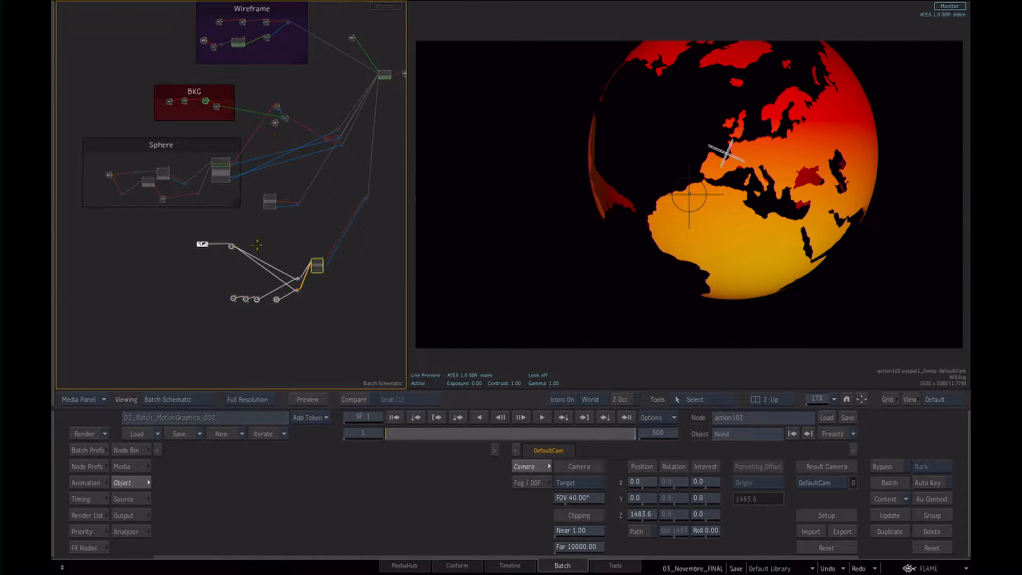
key("shift+c")
left_click_drag(347, 322, 350, 326)
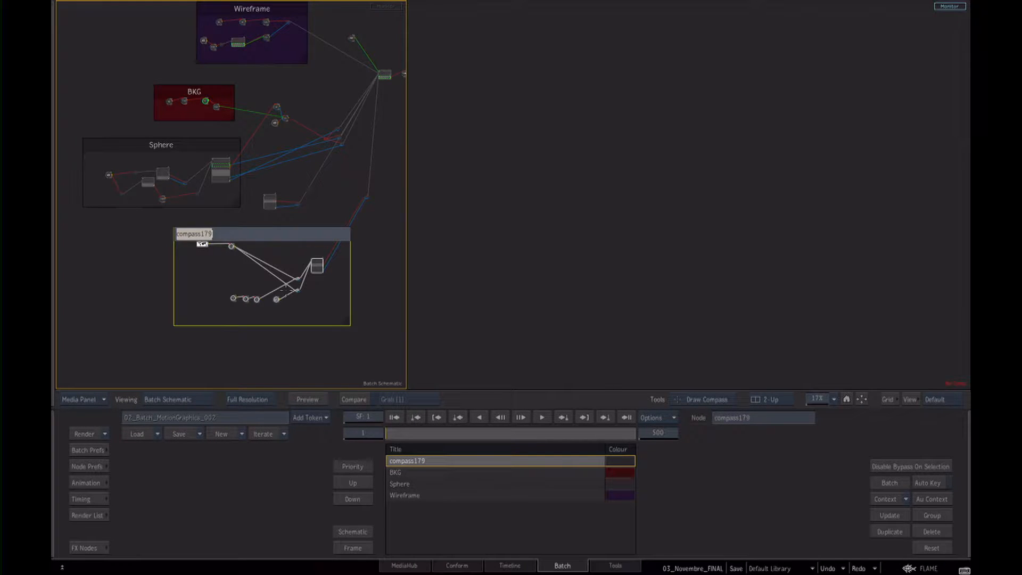
type("Globe")
key("Return")
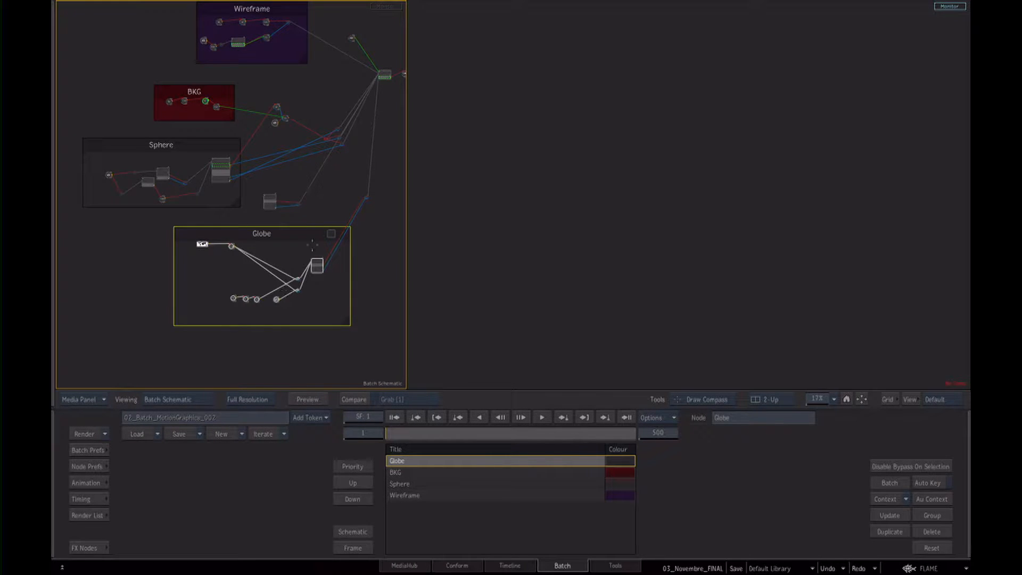
- Set the colour of the Globe compass to dark blue
left_click(331, 233)
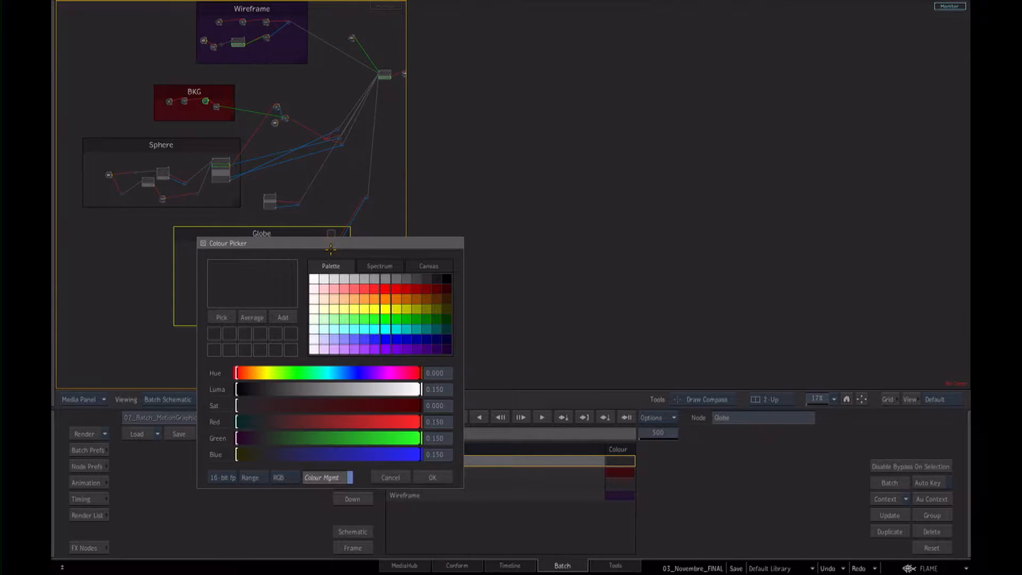
left_click(414, 341)
left_click_drag(349, 394, 347, 394)
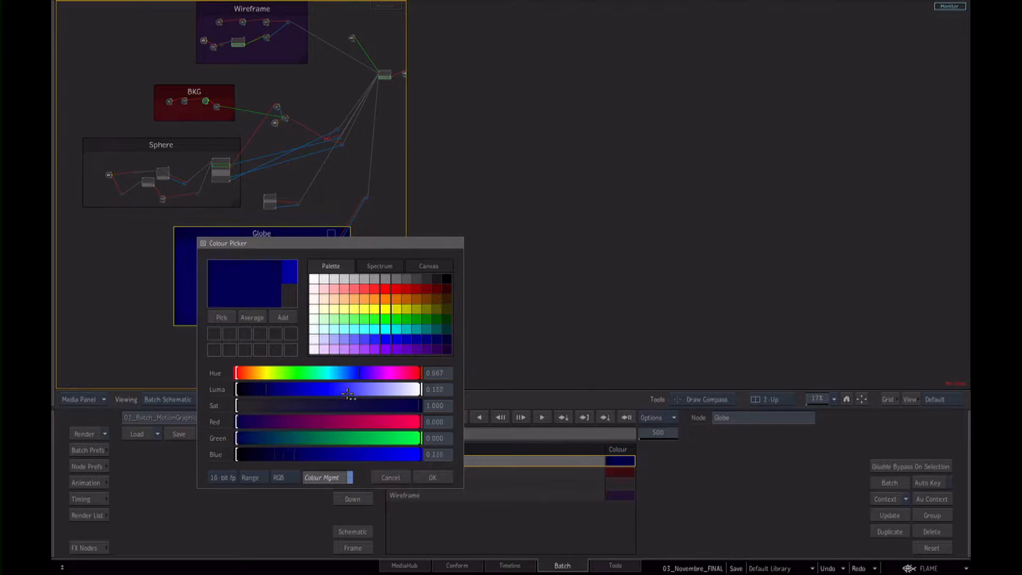
left_click(432, 477)
key("Escape")
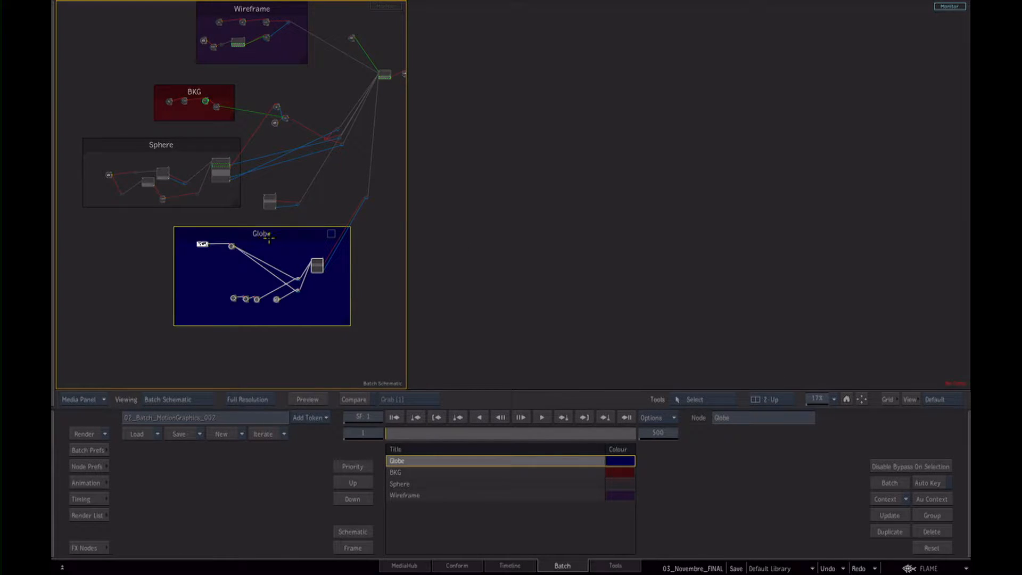
- Move the render118 node farther away from action94 and select action94
scroll(358, 291, "down", 2)
left_click_drag(346, 250, 332, 136)
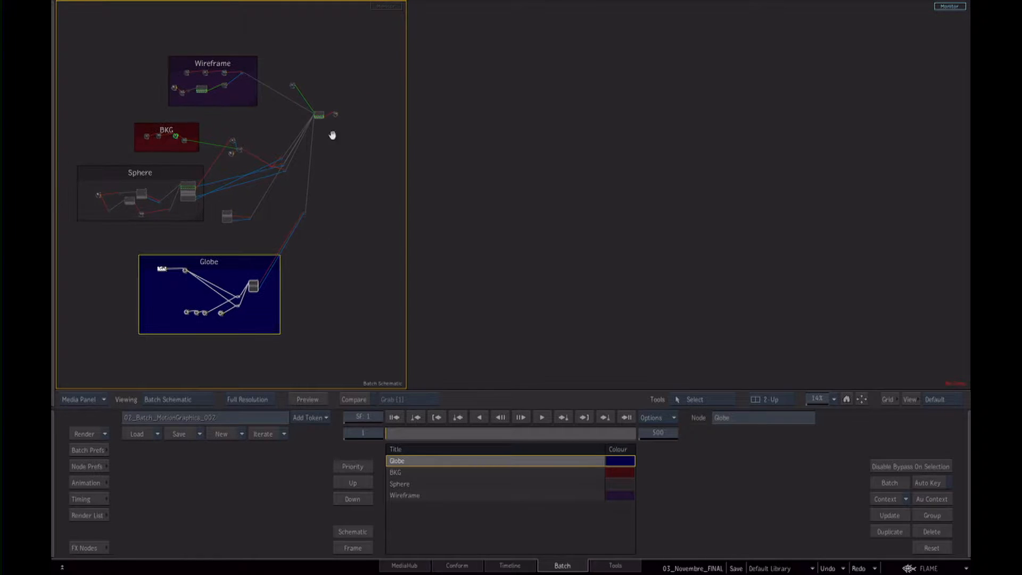
left_click(333, 115)
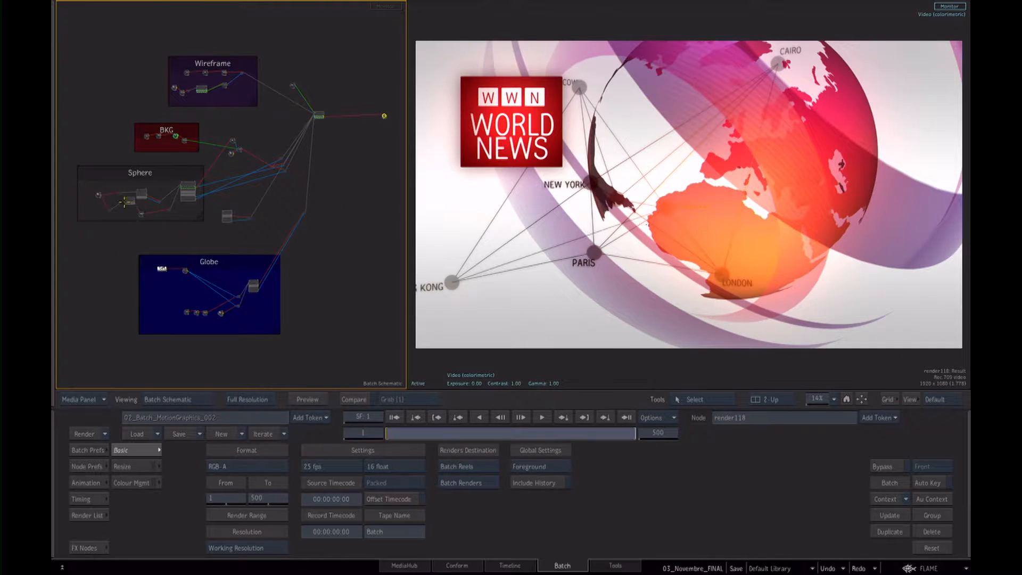
scroll(341, 170, "down", 1)
left_click(316, 118)
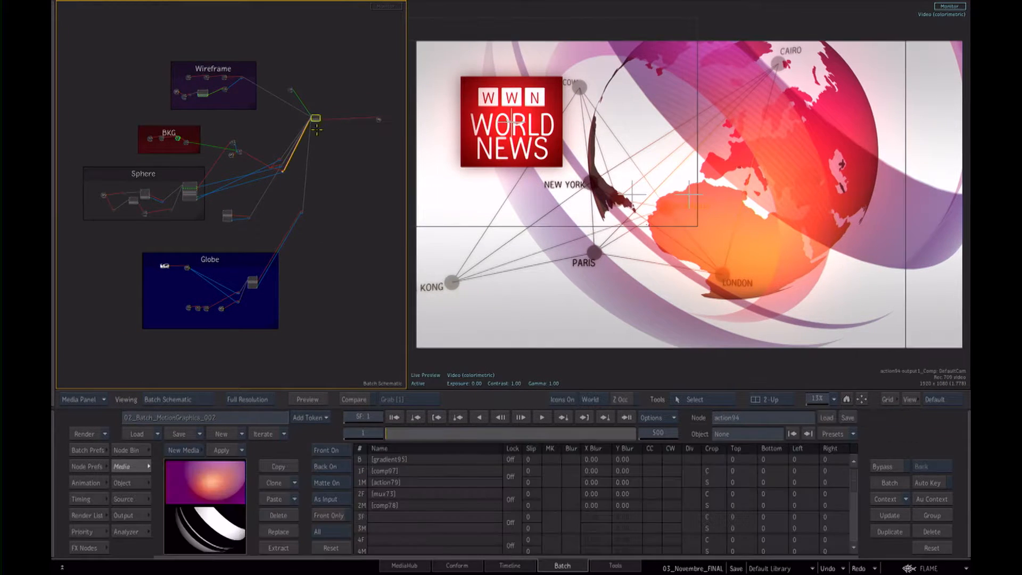
mouse_move(360, 241)
left_mouse_down()
mouse_move(333, 249)
mouse_move(359, 240)
left_mouse_up()
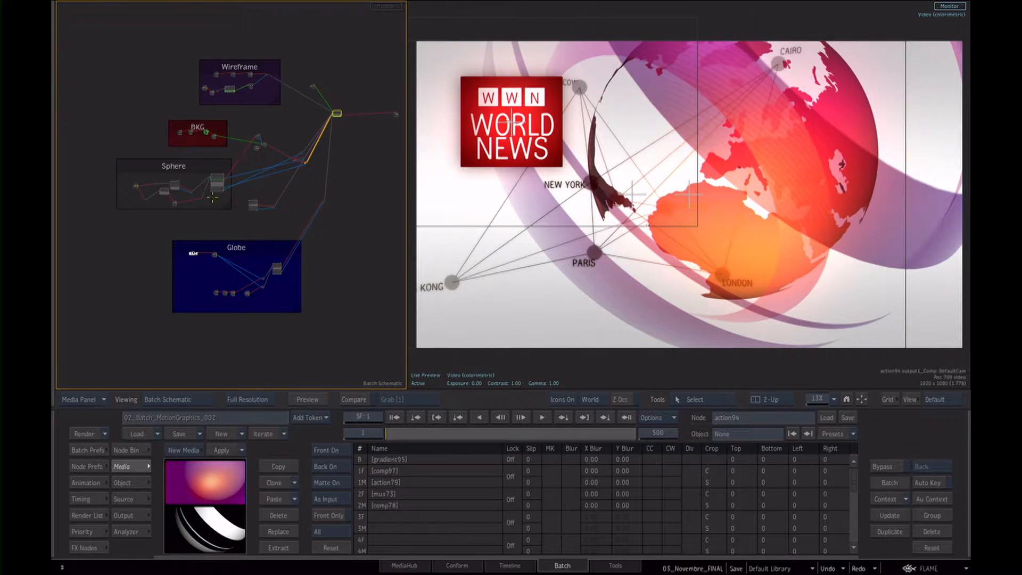
- Draw a large compass enclosing the Wireframe, BKG, Sphere and Globe groups together with action94, and name it Idents
key("alt+o")
mouse_move(358, 26)
left_mouse_down()
mouse_move(338, 113)
mouse_move(126, 327)
mouse_move(84, 340)
left_mouse_up()
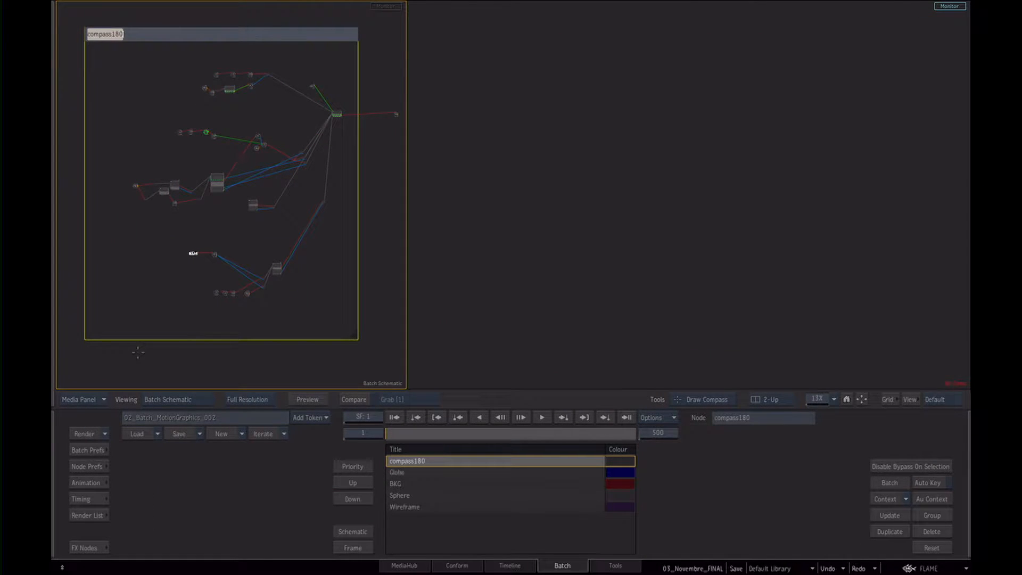
type("Idents")
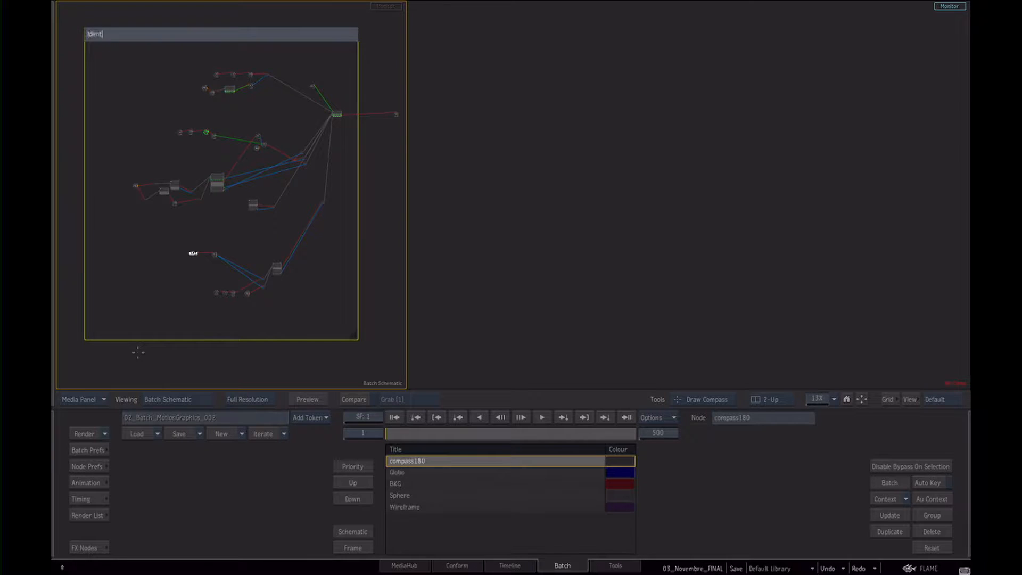
key("Return")
left_click_drag(225, 41, 224, 40)
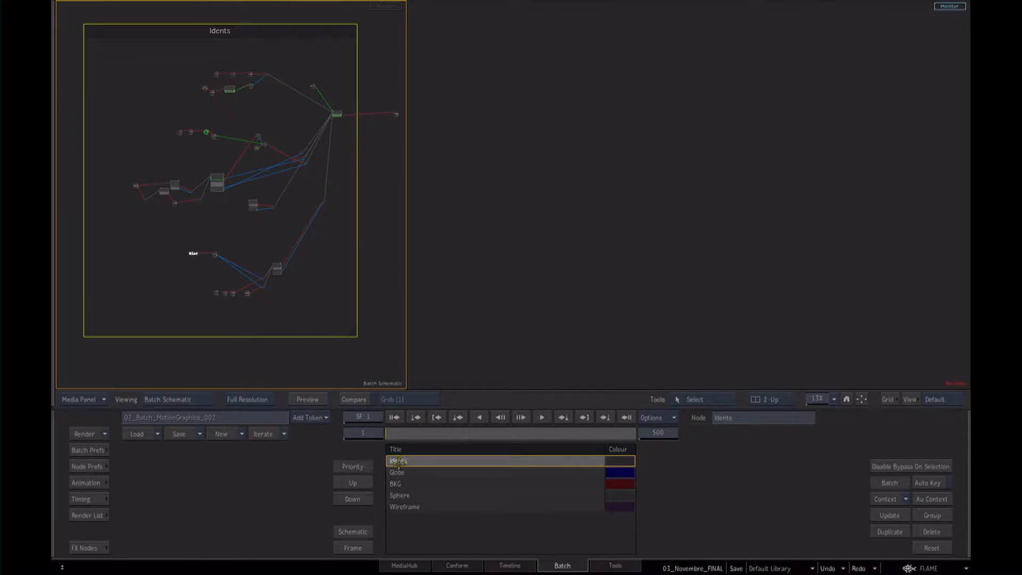
- Lower the Idents compass to the end of the compass priority list, below Wireframe, and shift it slightly with its contents
left_click(353, 499)
left_click(353, 499)
left_click(353, 499)
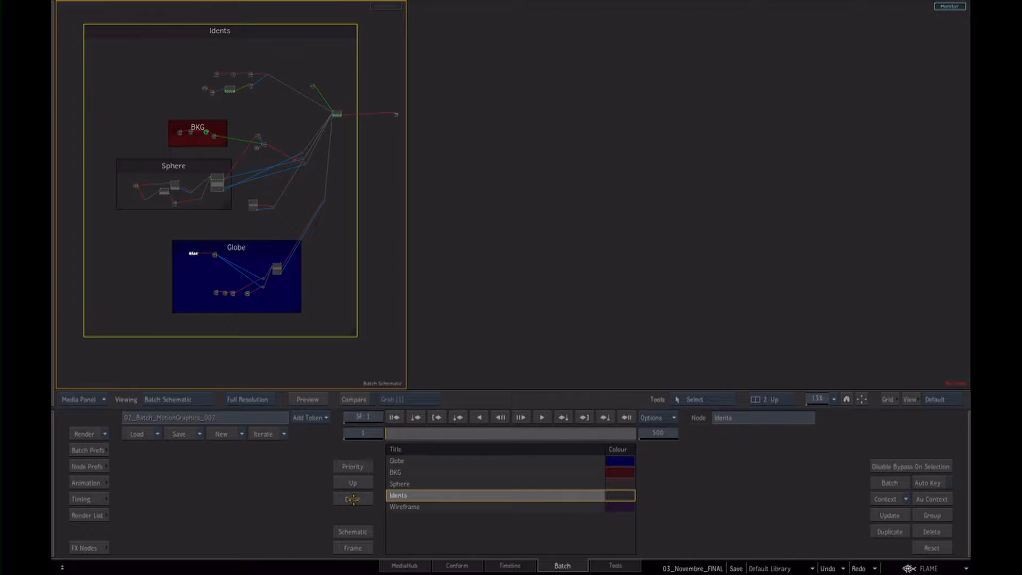
left_click(353, 499)
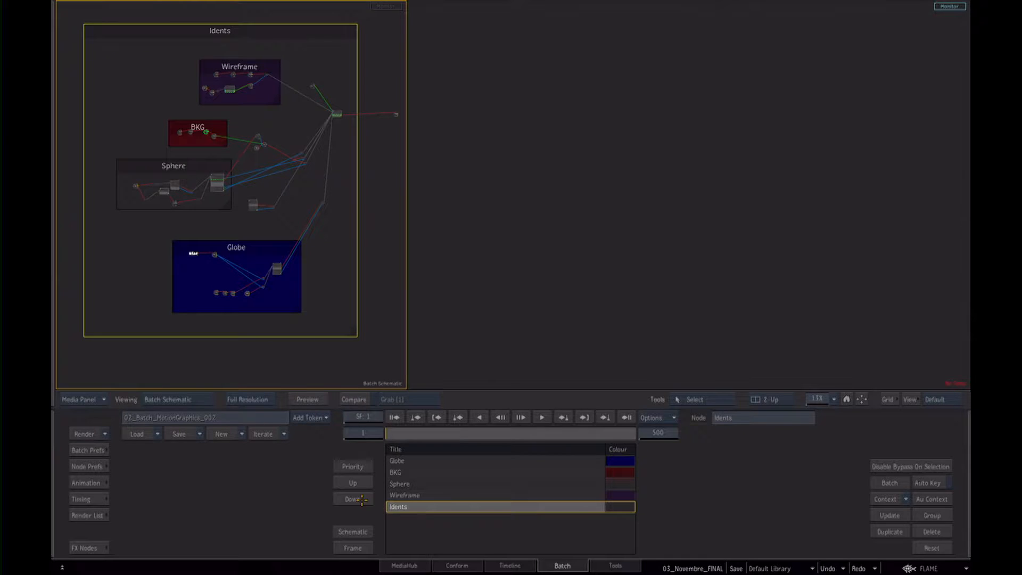
left_click_drag(227, 31, 218, 31)
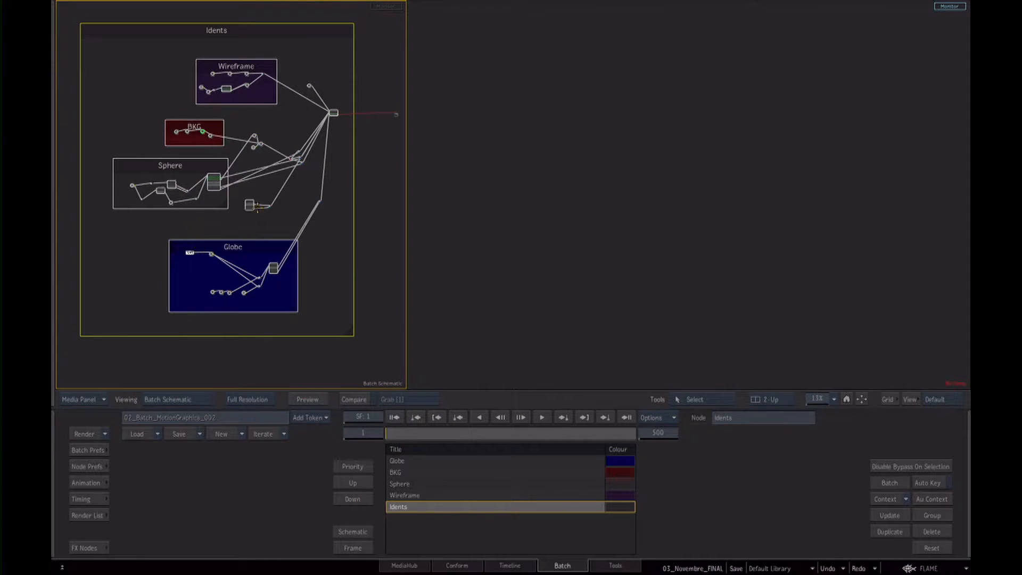
- Take the col173 node out of the Wireframe compass, shift the compass slightly, and place the node back inside it
scroll(257, 209, "up", 5)
scroll(318, 244, "up", 6)
left_click(244, 207)
left_click_drag(334, 35, 329, 35)
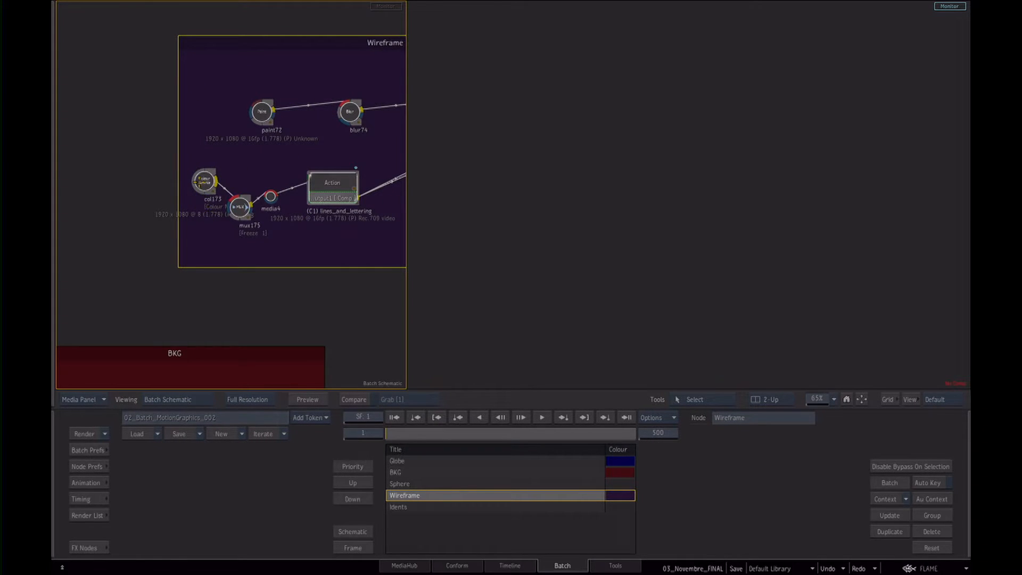
left_click(204, 183)
left_click_drag(204, 183, 137, 180)
left_click_drag(363, 43, 345, 53)
left_click_drag(137, 180, 193, 182)
- Browse the clips available to an Import node in the media import window and close it without importing
scroll(319, 314, "down", 6)
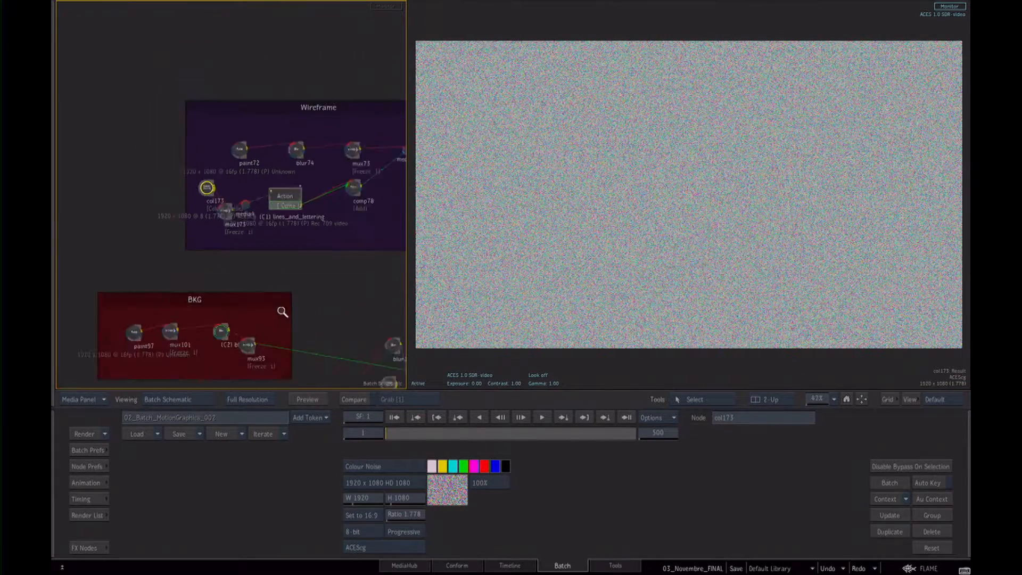
left_click_drag(320, 253, 274, 365)
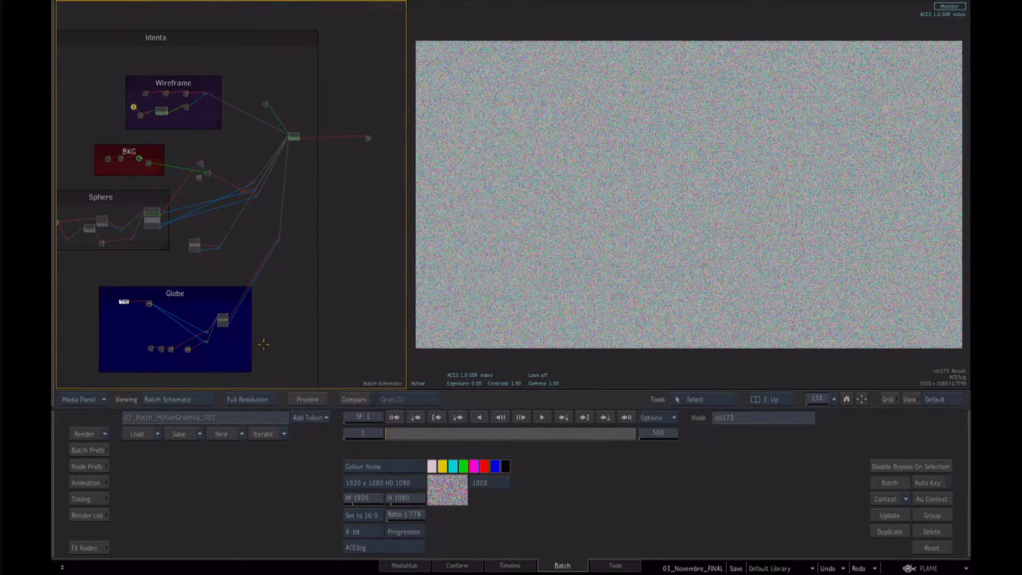
left_click(252, 331)
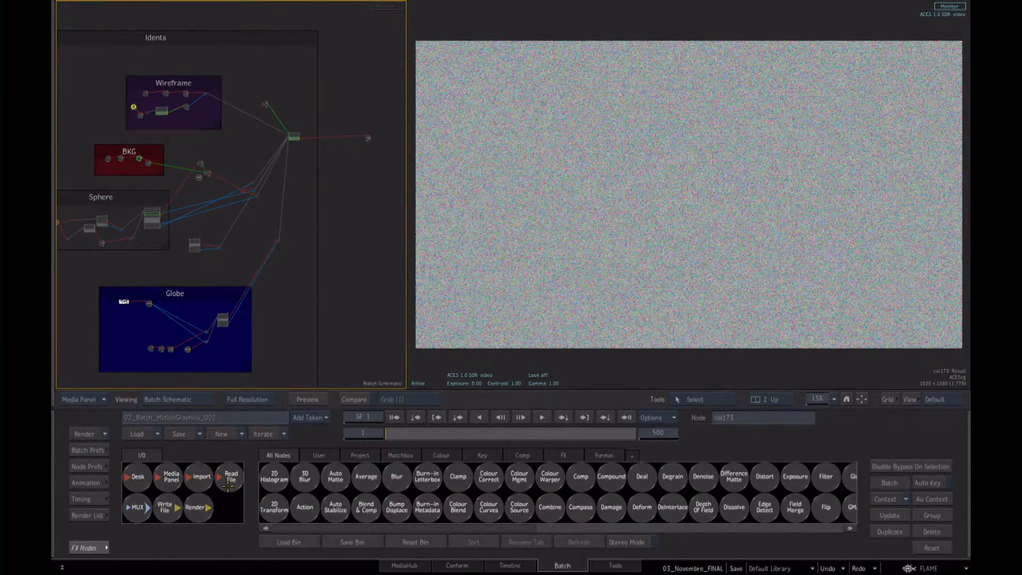
left_click(201, 475)
left_click(349, 301)
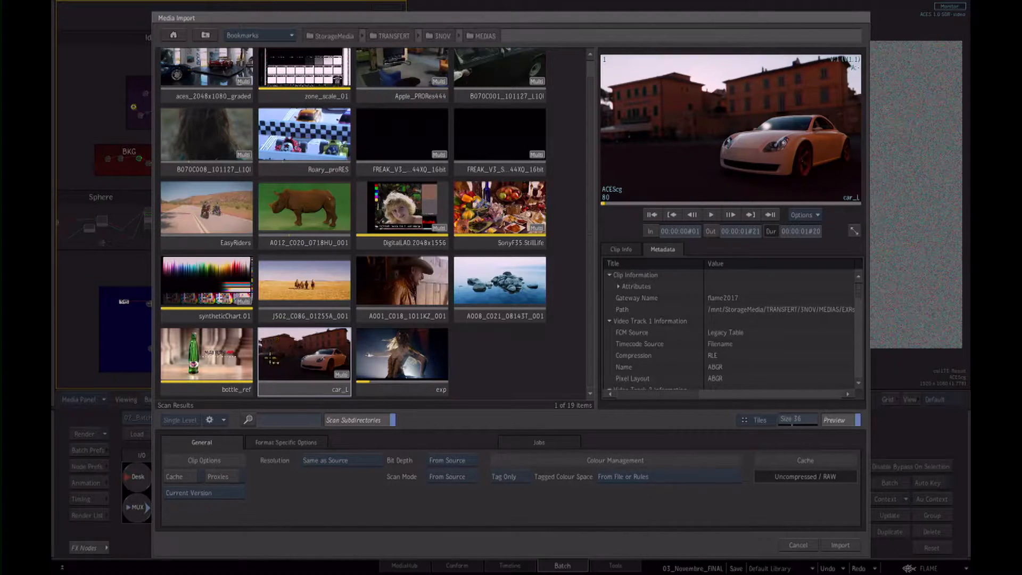
left_click(795, 544)
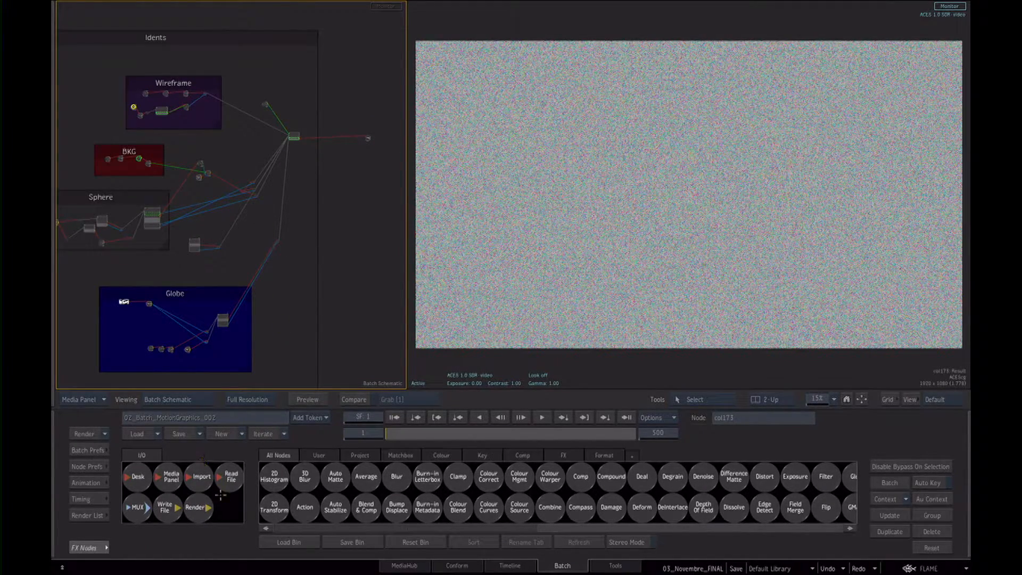
- Show the media library tree, collapse 02_Batch_MotionGraphics and open the 03_3d_shape_and_track batch group
scroll(299, 280, "down", 1)
left_click_drag(298, 281, 365, 231)
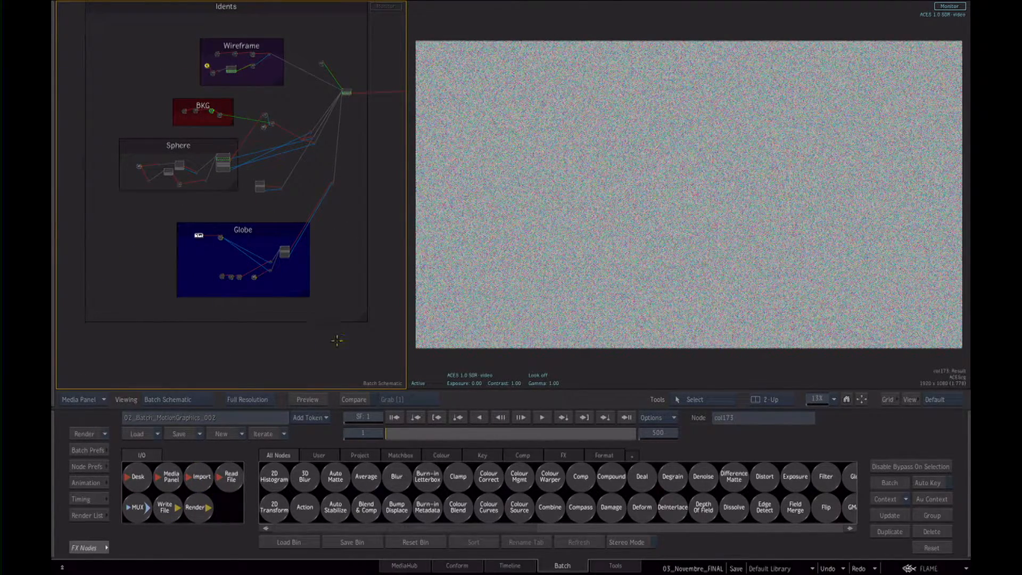
key("ctrl+Tab")
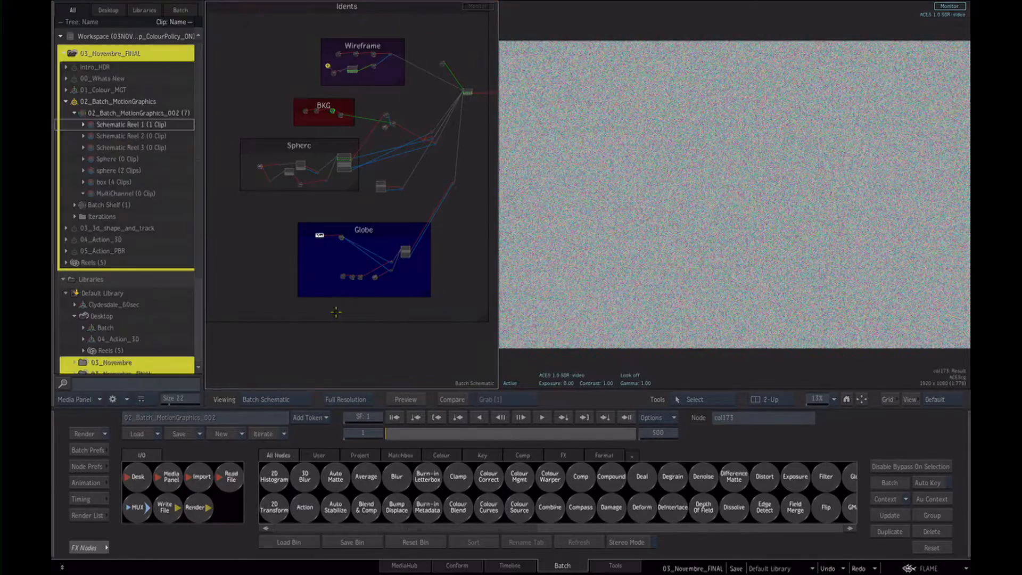
left_click(66, 101)
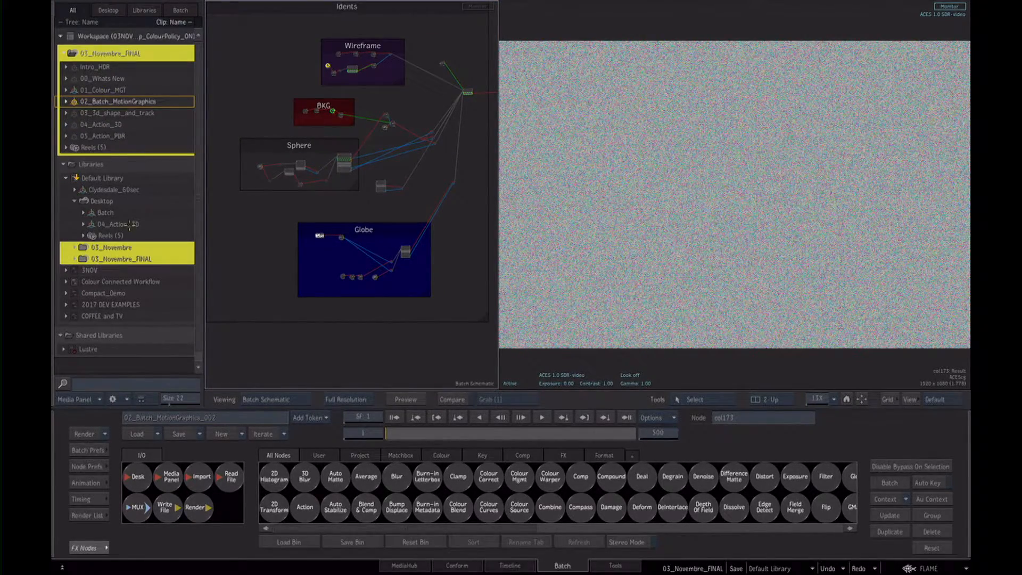
left_click(458, 565)
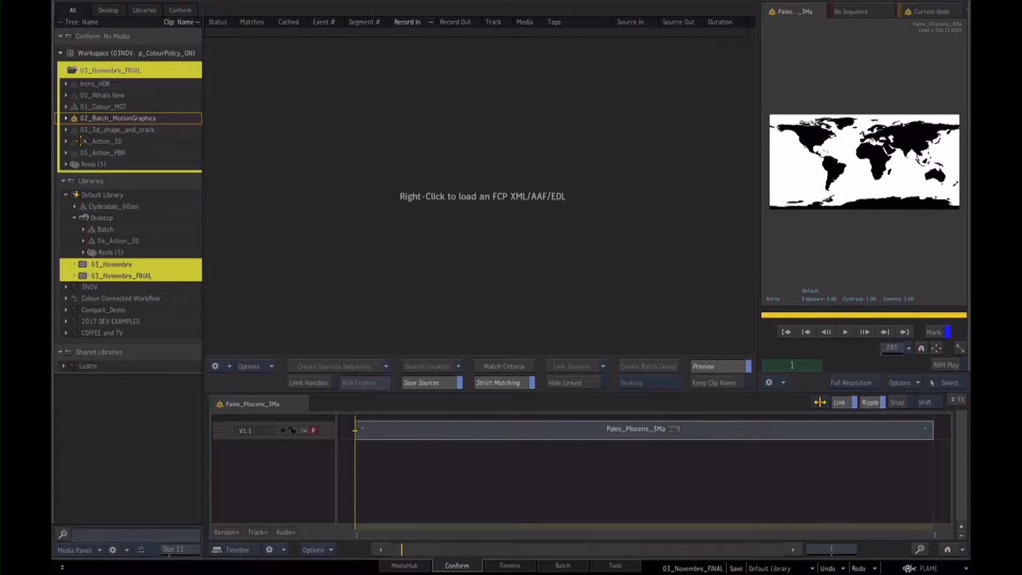
double_click(83, 130)
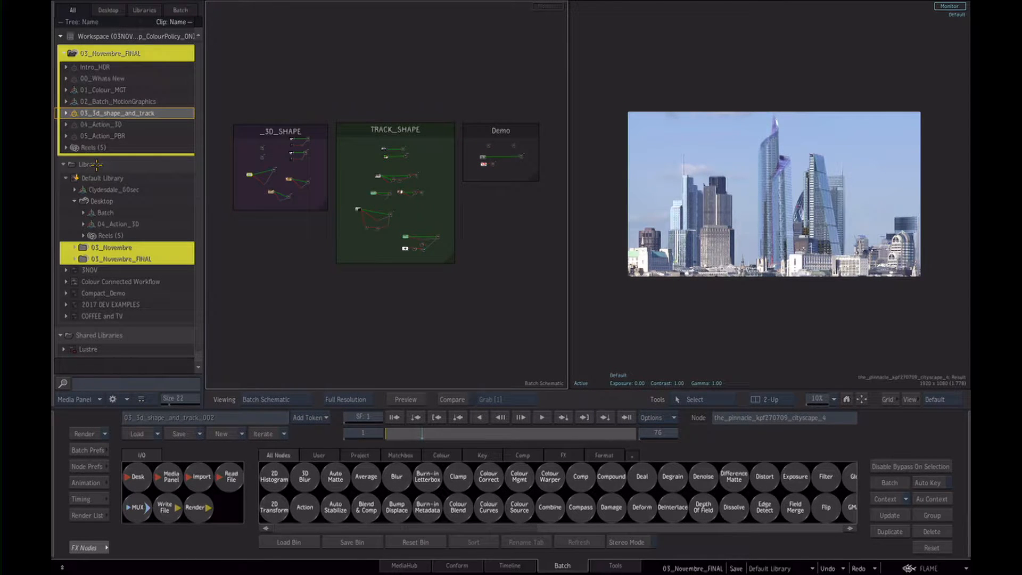
- Open the schematic of the FLAME_FISH_LOGO_BASIC Action node from the _3D_SHAPE compass and enlarge the result view
left_click_drag(274, 308, 470, 347)
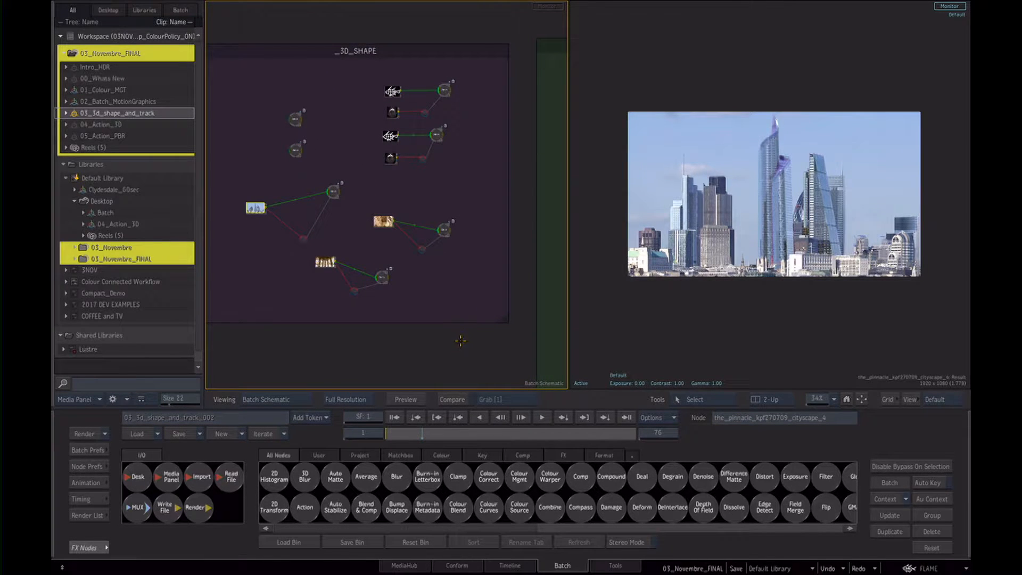
left_click(444, 91)
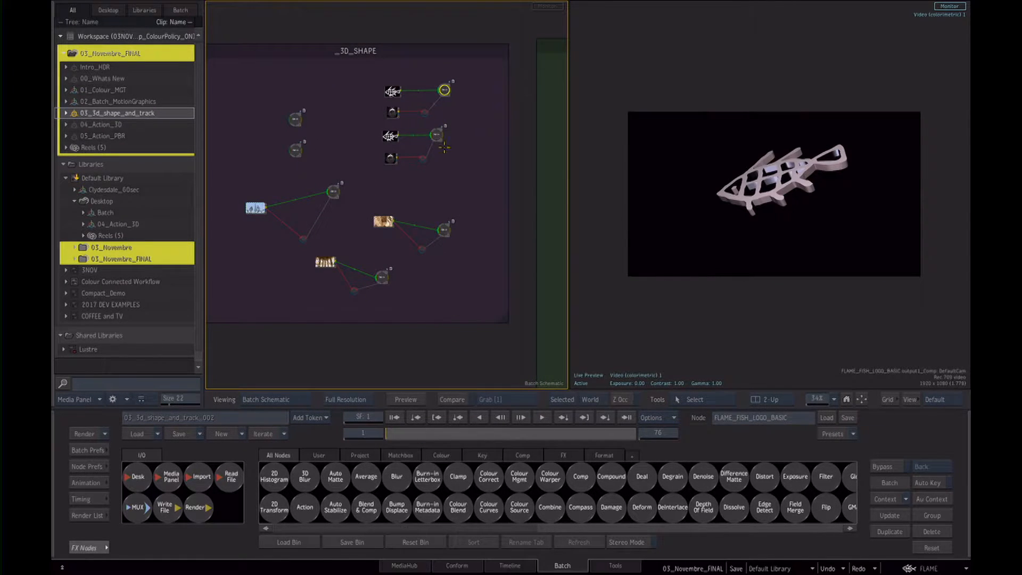
double_click(444, 90)
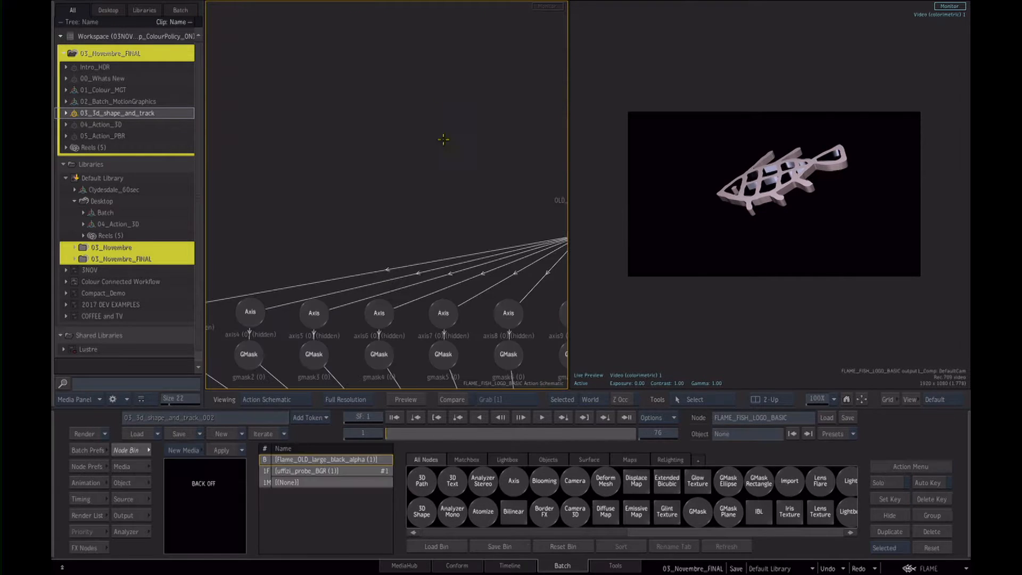
left_click_drag(400, 214, 349, 245)
left_click_drag(349, 245, 457, 302)
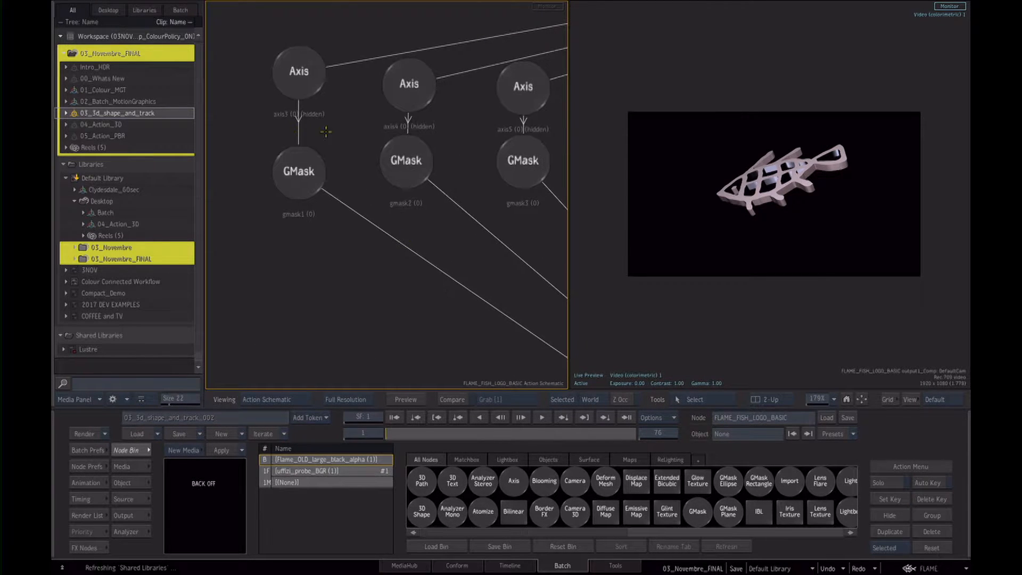
left_click_drag(397, 226, 337, 285)
left_click_drag(364, 132, 348, 155)
left_click_drag(793, 281, 876, 288)
left_click_drag(571, 200, 440, 208)
- Open the settings of axis1 above the fish logo's 3D Shape and set its rotation to 28° in X and -17° in Y
left_click_drag(357, 80, 319, 213)
left_click(284, 140)
left_click_drag(284, 140, 272, 197)
left_click_drag(319, 232, 380, 226)
double_click(319, 193)
mouse_move(252, 481)
left_mouse_down()
mouse_move(268, 498)
mouse_move(264, 487)
left_mouse_up()
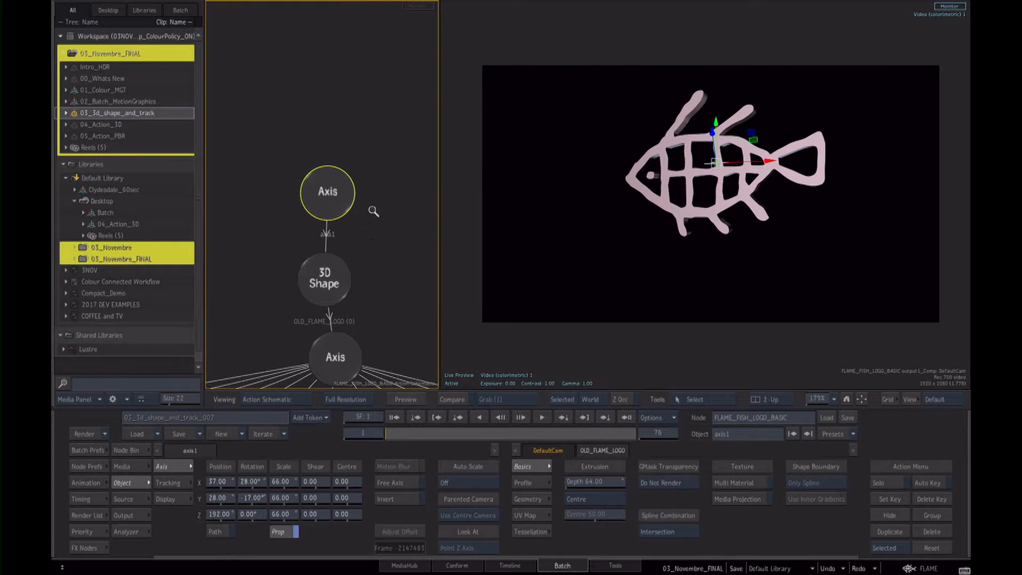
- Widen the schematic view to examine the whole fish logo node tree, and return to the batch schematic
scroll(373, 210, "down", 5)
left_click_drag(438, 161, 510, 162)
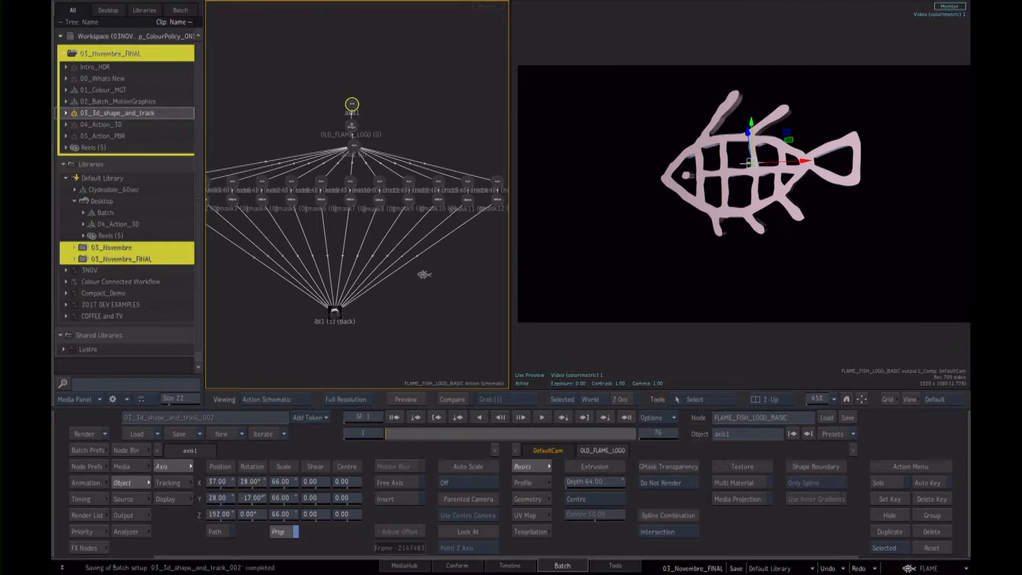
key("F4")
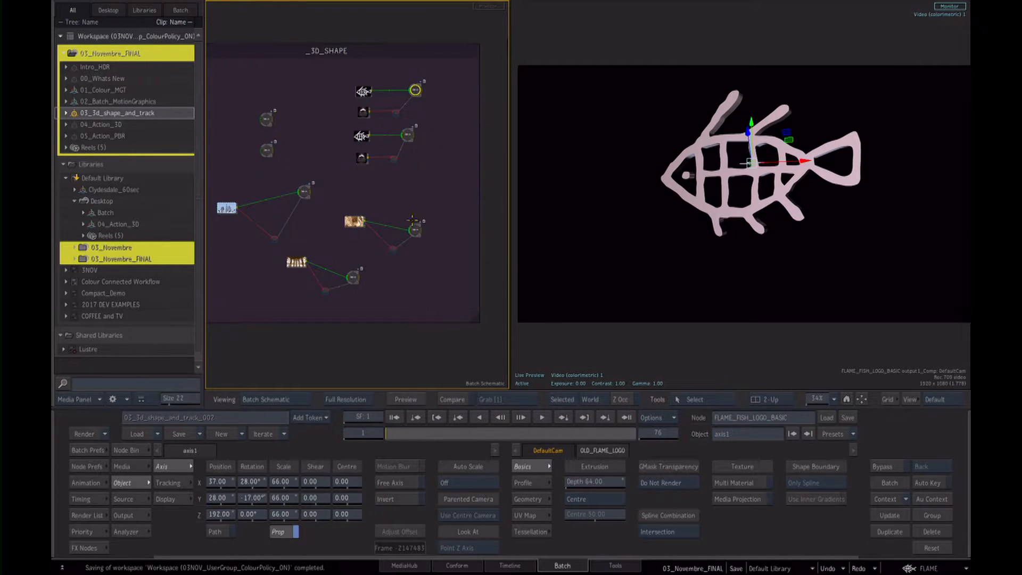
- Show the light_ray_projection Action result from the _3D_SHAPE compass, and bring the TRACK_SHAPE compass into view
scroll(458, 281, "down", 1)
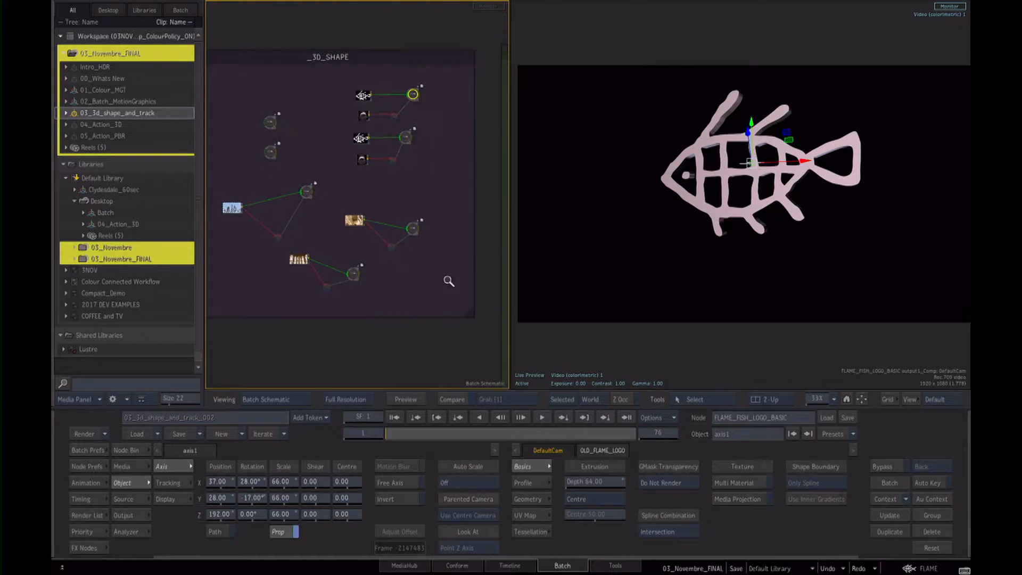
left_click(353, 274)
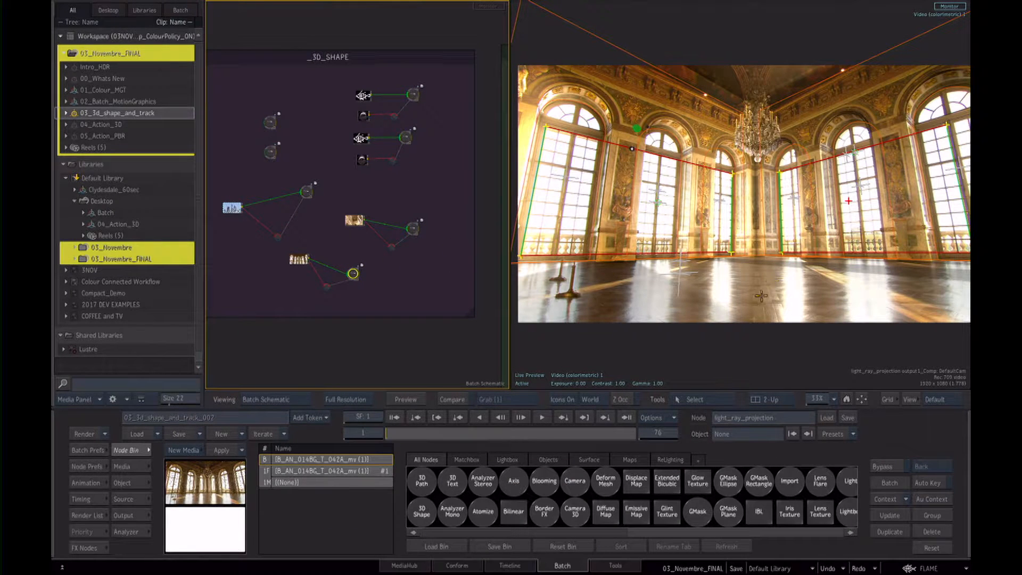
left_click(756, 255)
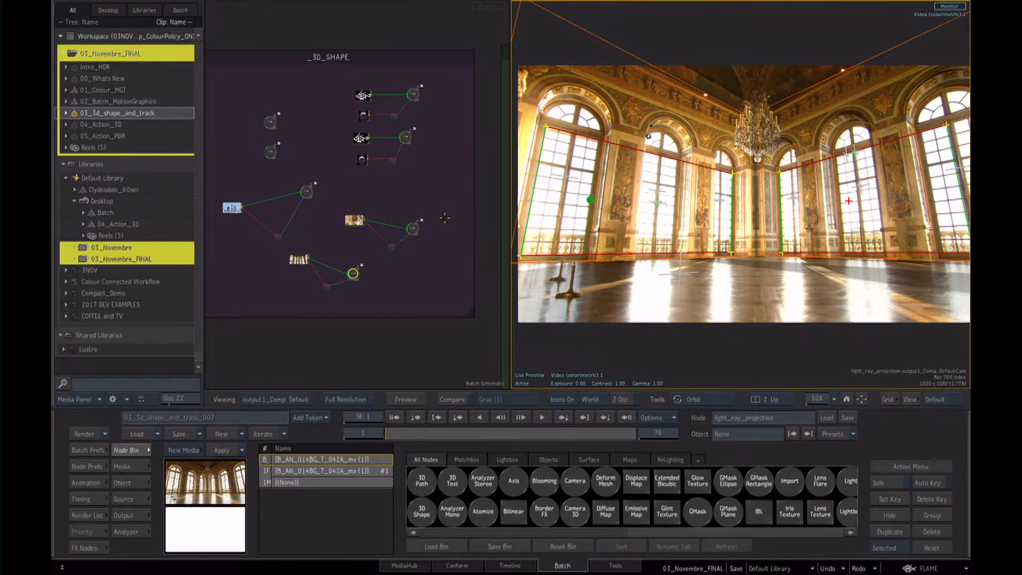
left_click(443, 265)
left_click_drag(436, 261, 401, 236)
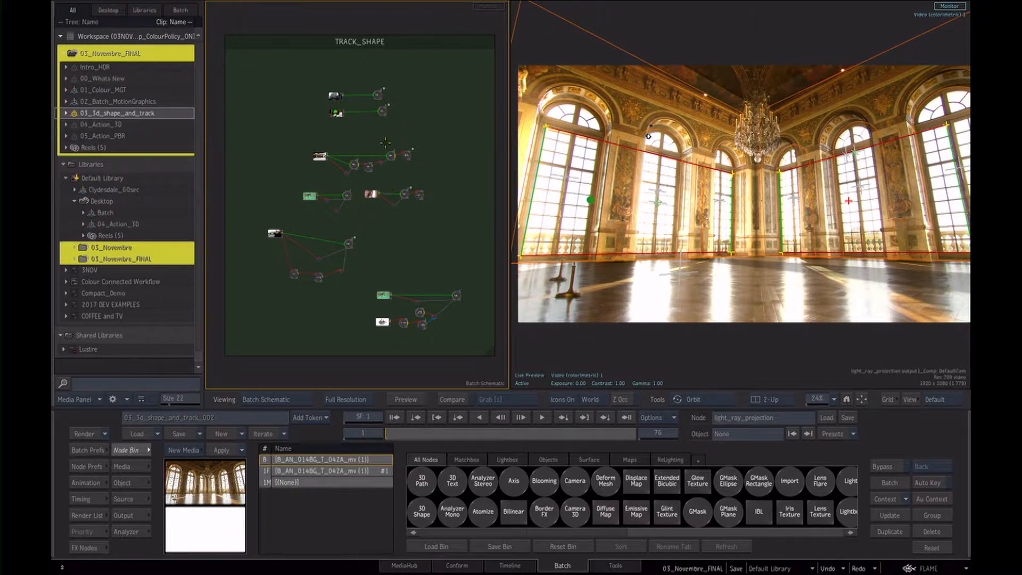
- Display the PerspectiveGridEx2 Action result from the TRACK_SHAPE compass, fit the image in the view and open the node's Action schematic
left_click(382, 111)
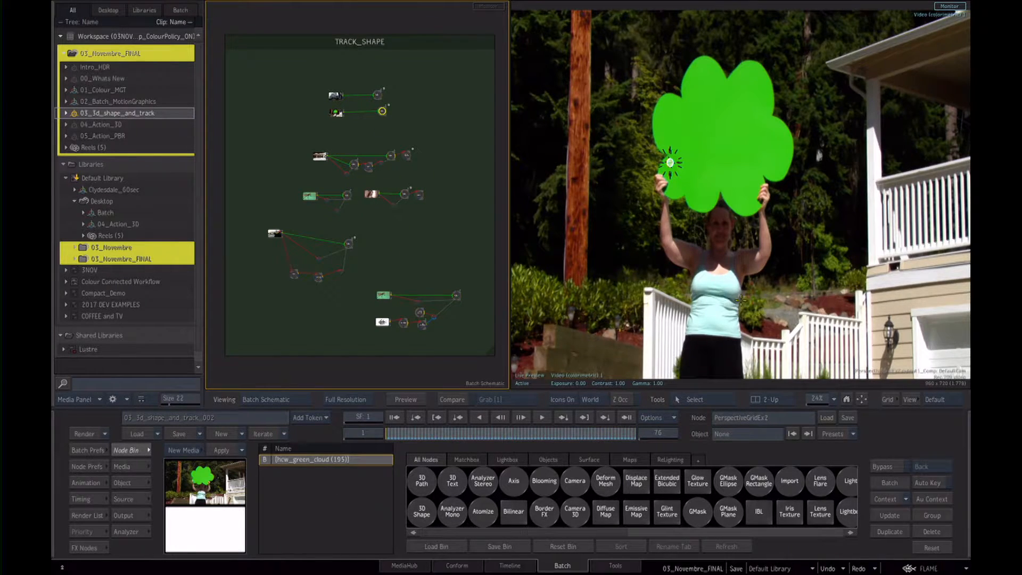
left_click(765, 299)
left_click_drag(764, 299, 737, 298)
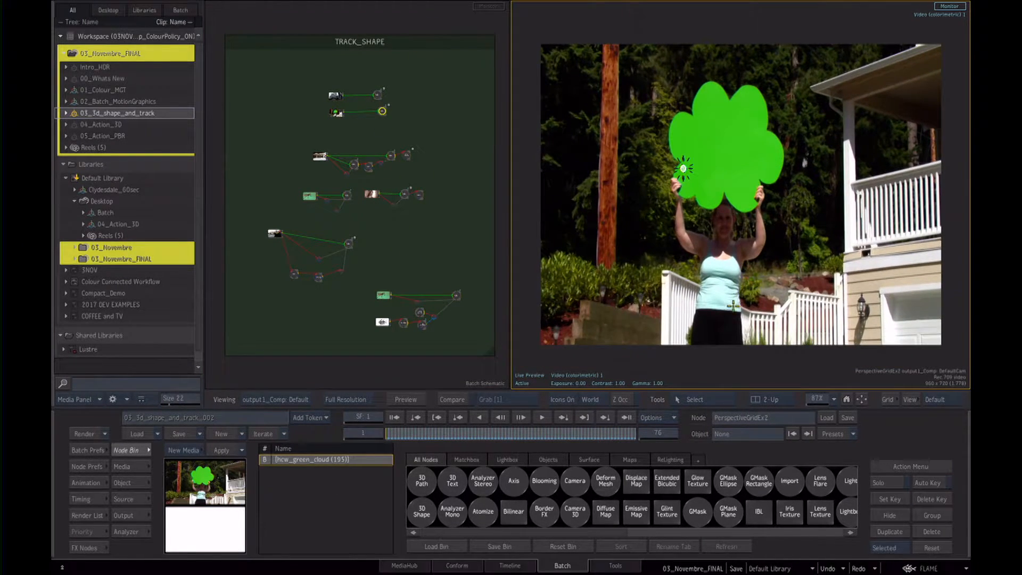
double_click(382, 111)
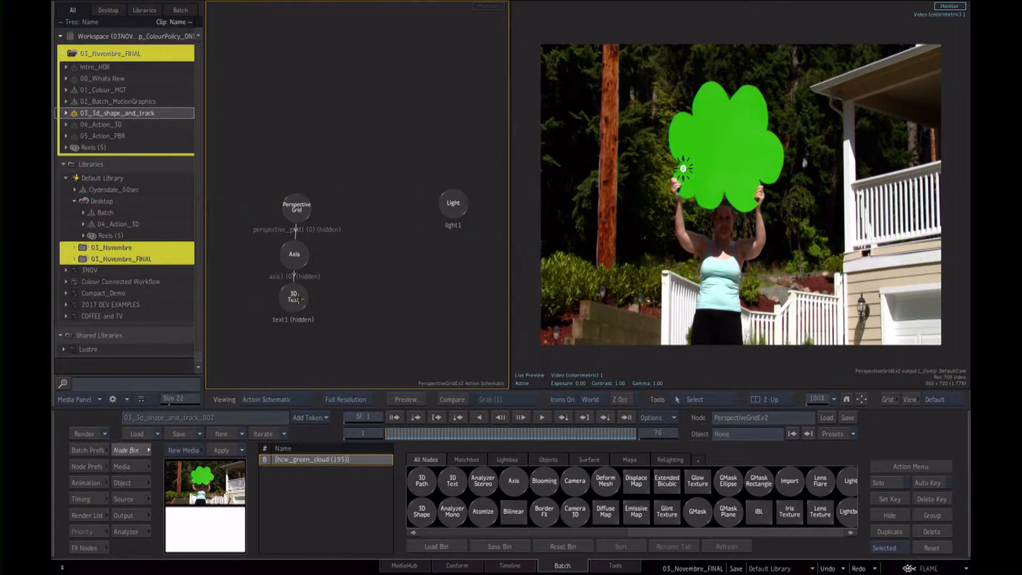
- Unhide the perspective grid, axis and 3D text nodes over the green cloud, and return to the batch schematic
left_click_drag(249, 170, 414, 347)
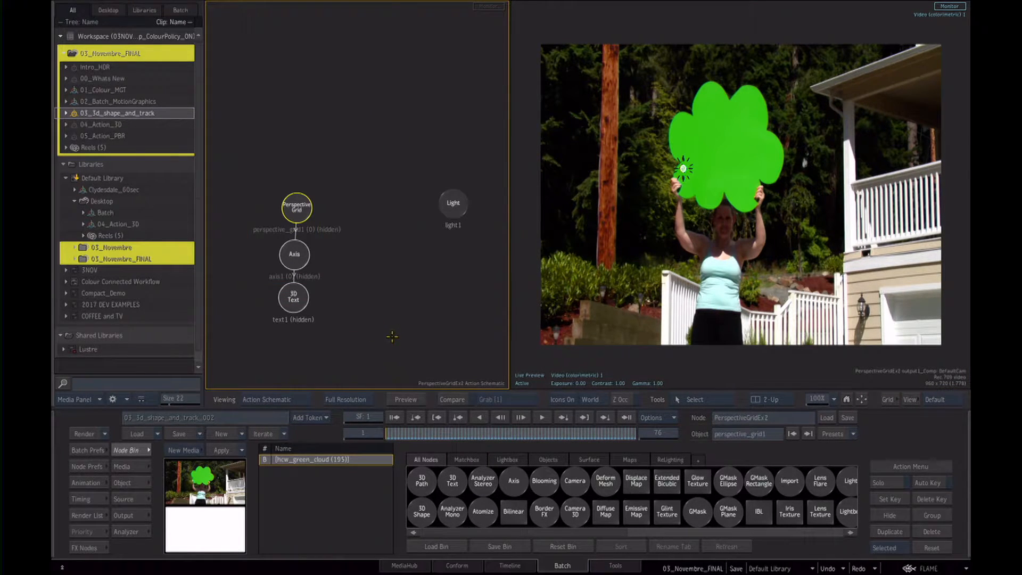
key("h")
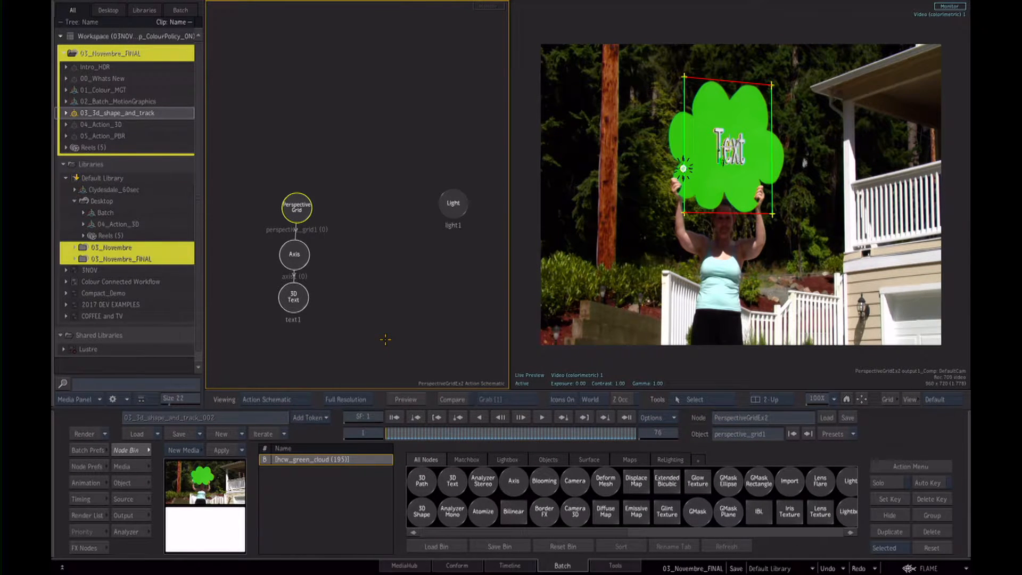
mouse_move(395, 434)
left_mouse_down()
mouse_move(531, 444)
mouse_move(386, 437)
left_mouse_up()
key("Escape")
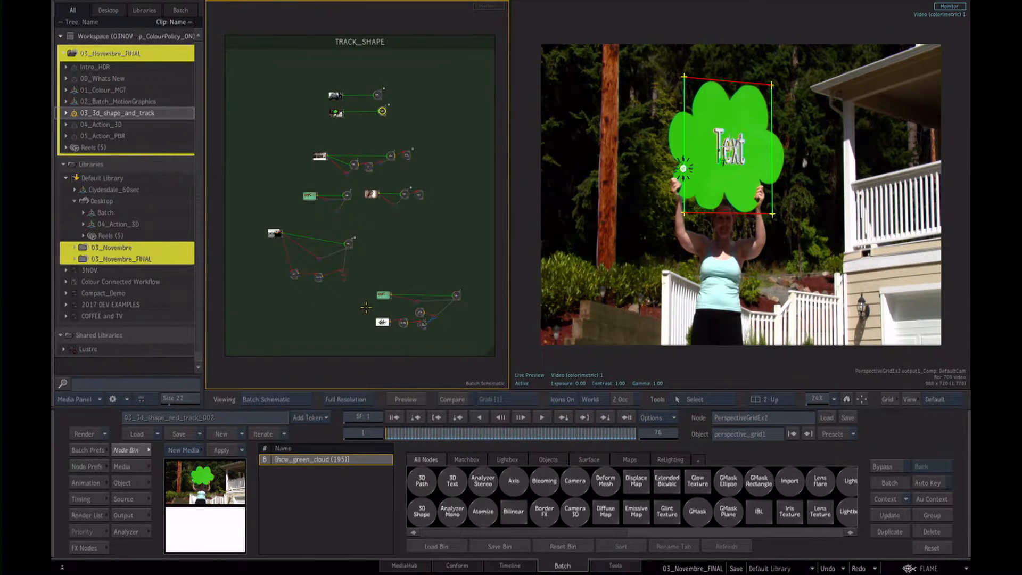
- Show the Face_1_Advanced_3DShape result in the TRACK_SHAPE compass, and bring the Demo compass into view
left_click(405, 193)
mouse_move(389, 435)
left_mouse_down()
mouse_move(496, 436)
mouse_move(390, 435)
left_mouse_up()
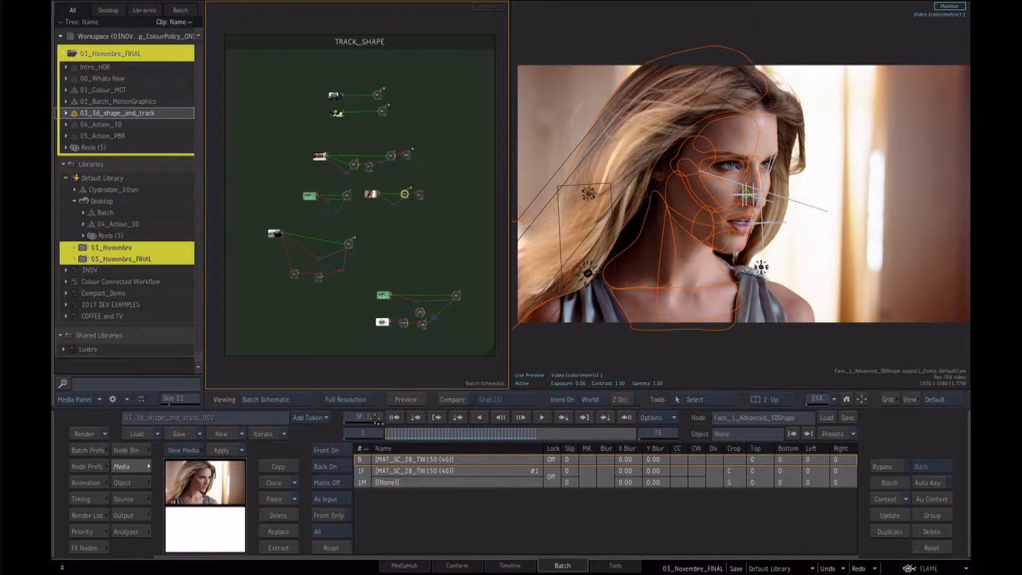
left_click_drag(439, 191, 249, 248)
left_click_drag(445, 261, 371, 300)
left_click_drag(390, 300, 408, 298)
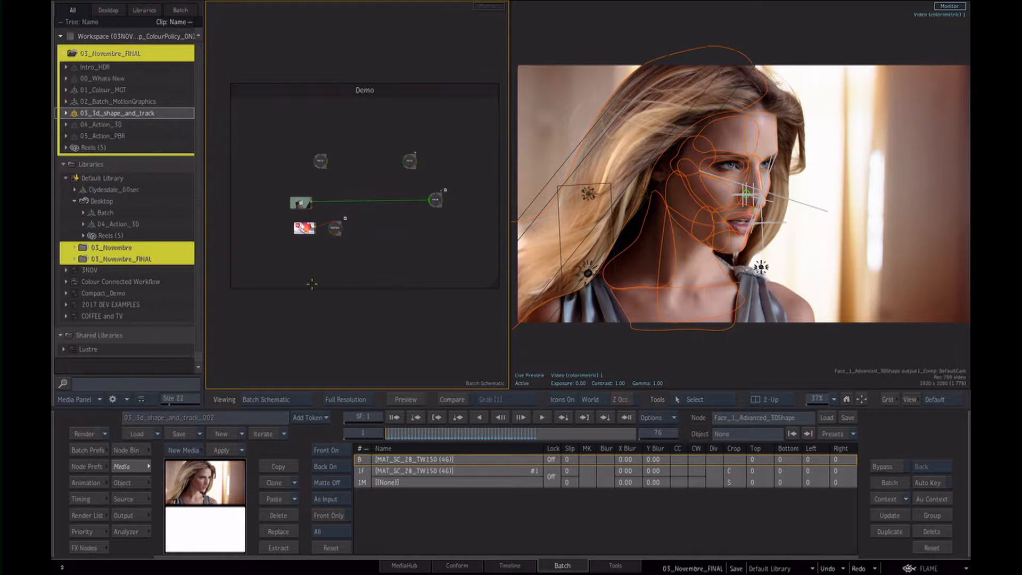
- Compare the render120 World News clip with the SAMURAI green-screen phone clip in the Demo compass
left_click(303, 229)
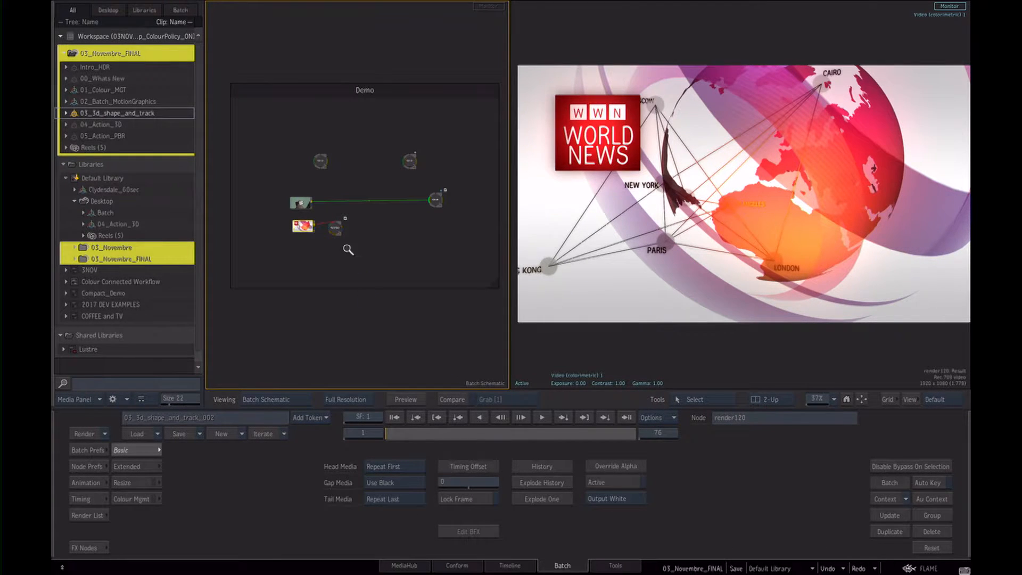
left_click_drag(348, 248, 381, 246)
left_click(240, 212)
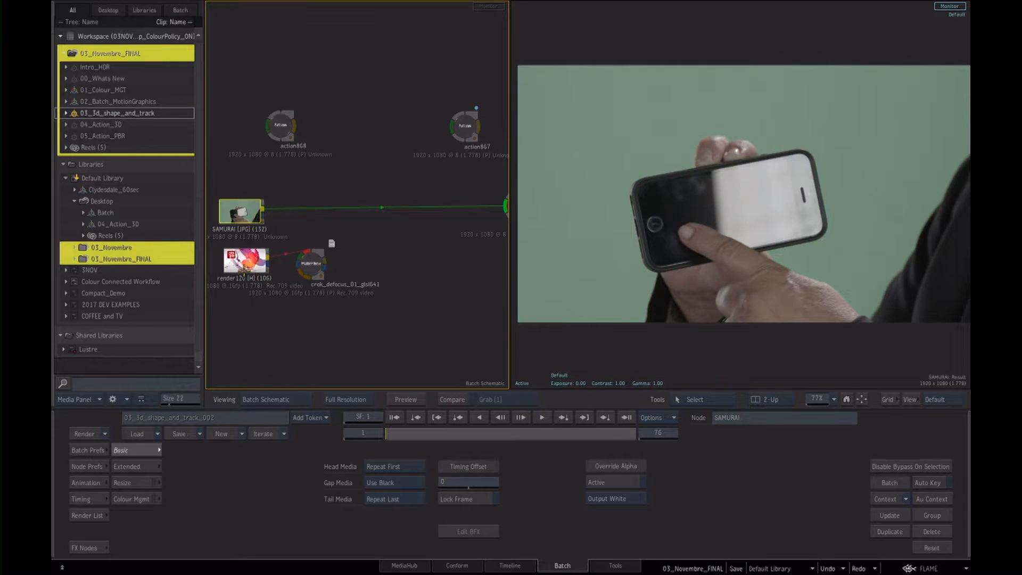
left_click(247, 266)
left_click(247, 220)
left_click(249, 262)
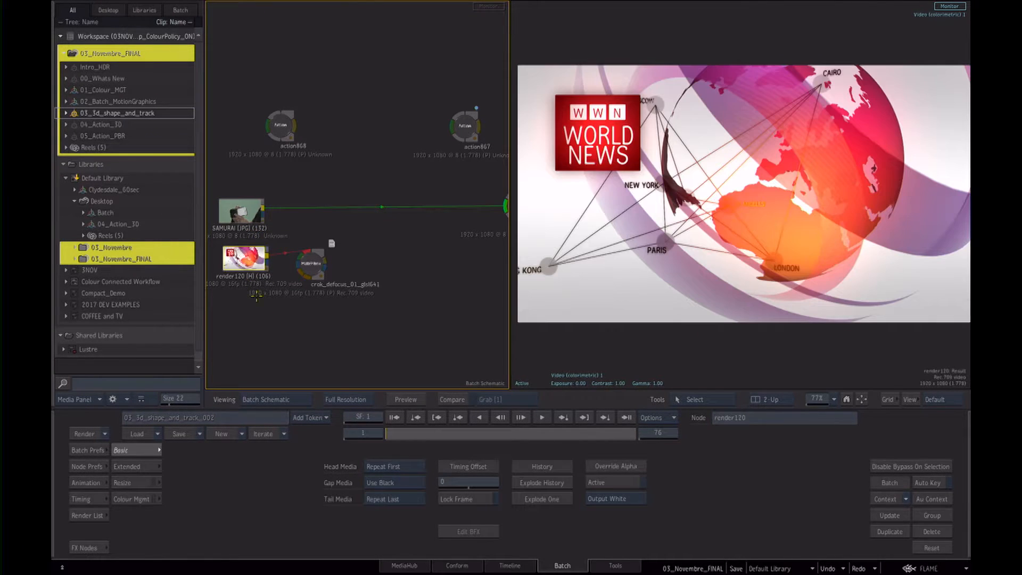
left_click(240, 213)
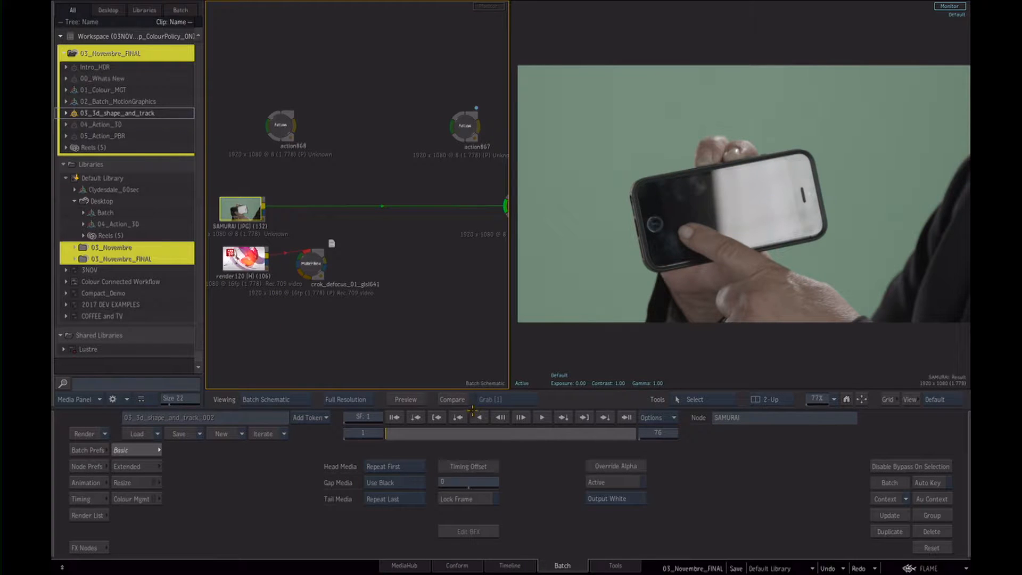
- Add a Modular Keyer with SAMURAI as front and matte and the defocused render120 as background, and space out the nodes
key("alt+Tab")
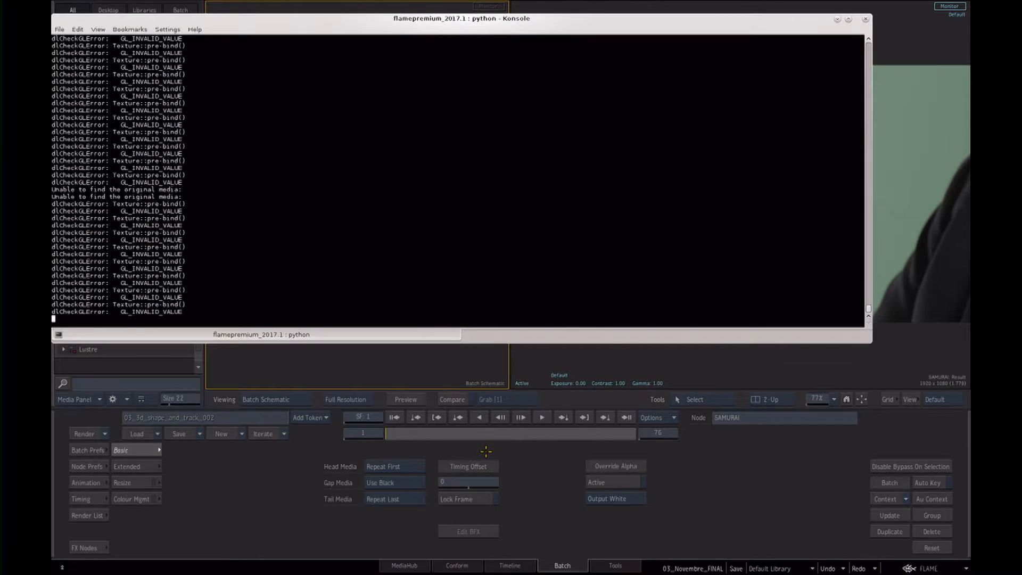
left_click(452, 359)
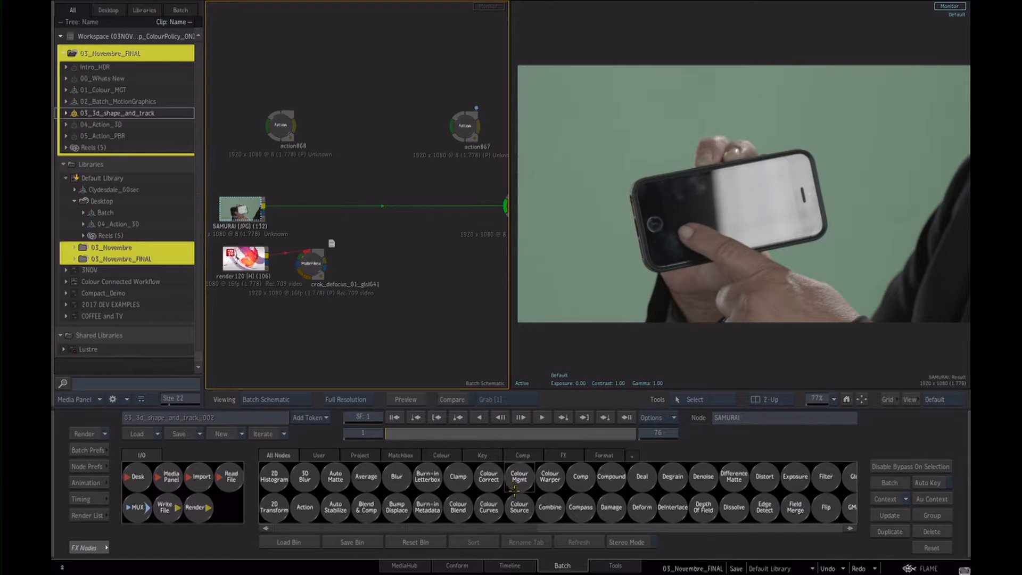
key("m")
left_click_drag(654, 506, 363, 215)
left_click(362, 218)
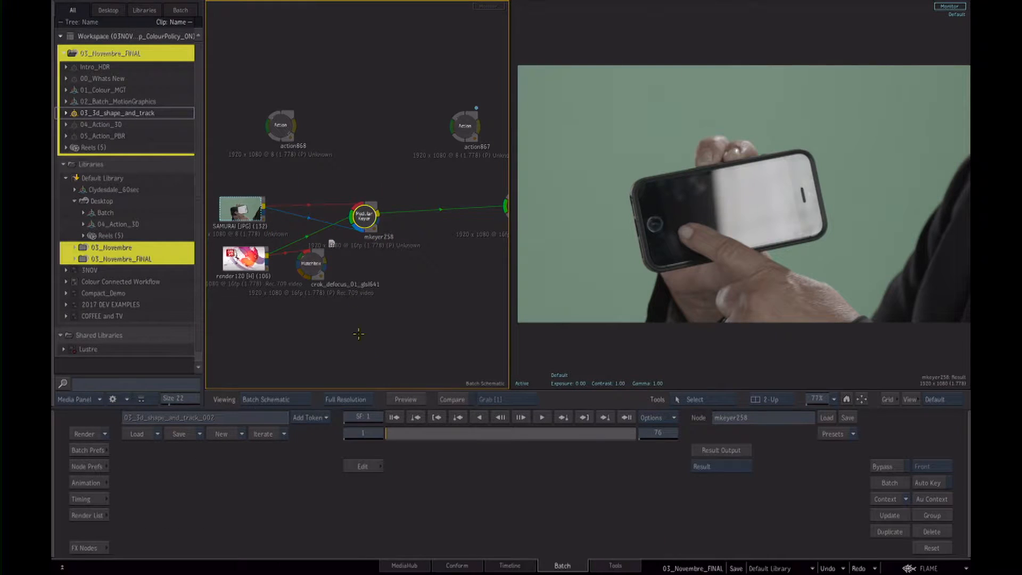
left_click_drag(365, 216, 387, 229)
left_click(311, 264)
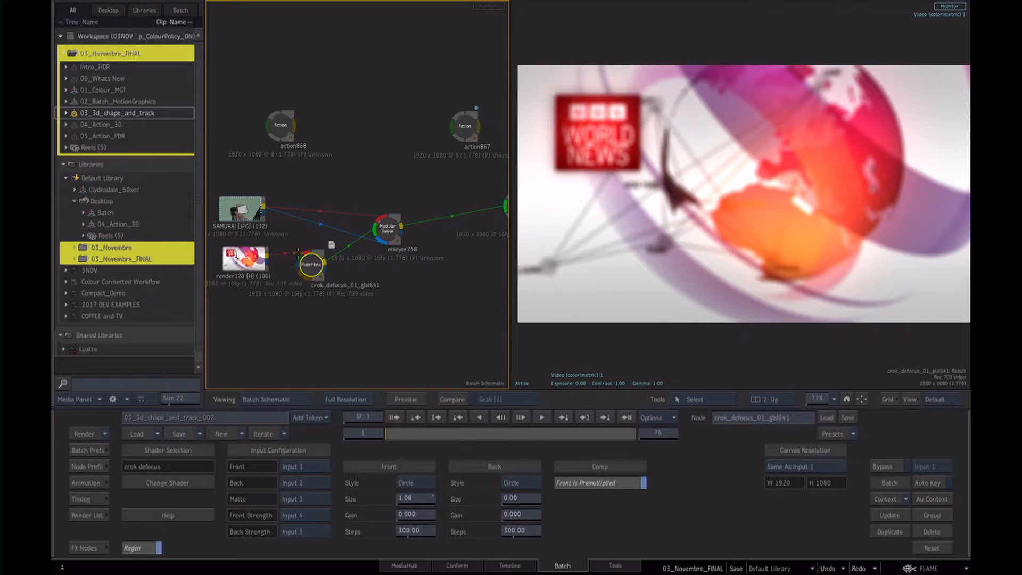
left_click_drag(311, 264, 320, 274)
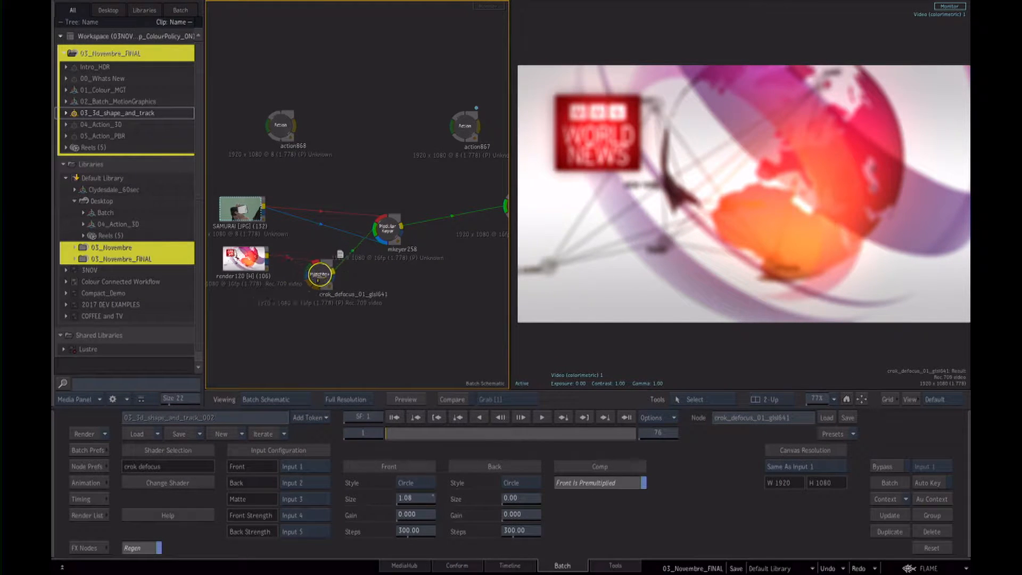
- Open the Modular Keyer's schematic and replace it with the start mode setup built around a MasterK node
left_click(387, 229)
left_click(363, 466)
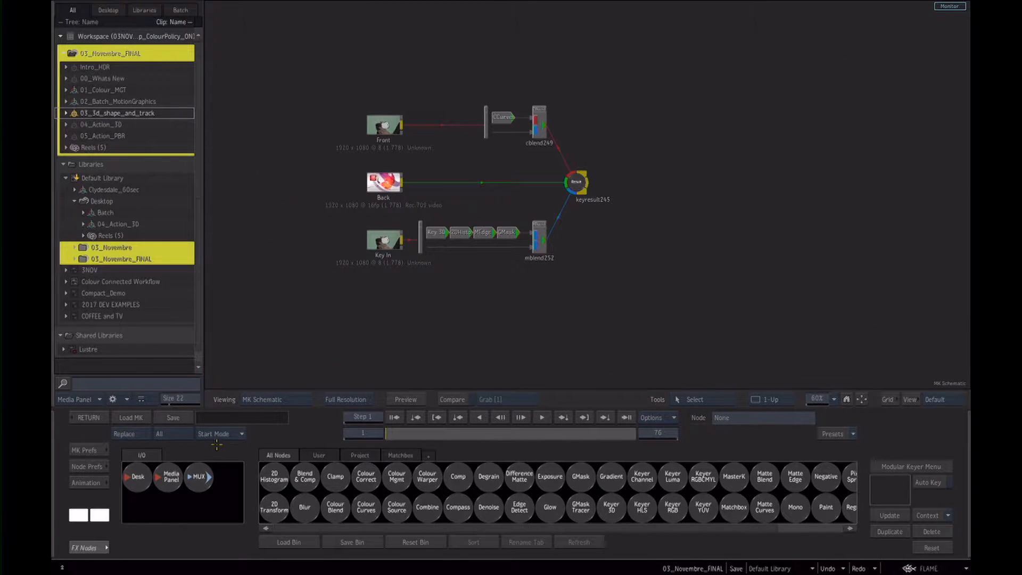
left_click(217, 445)
left_click(246, 382)
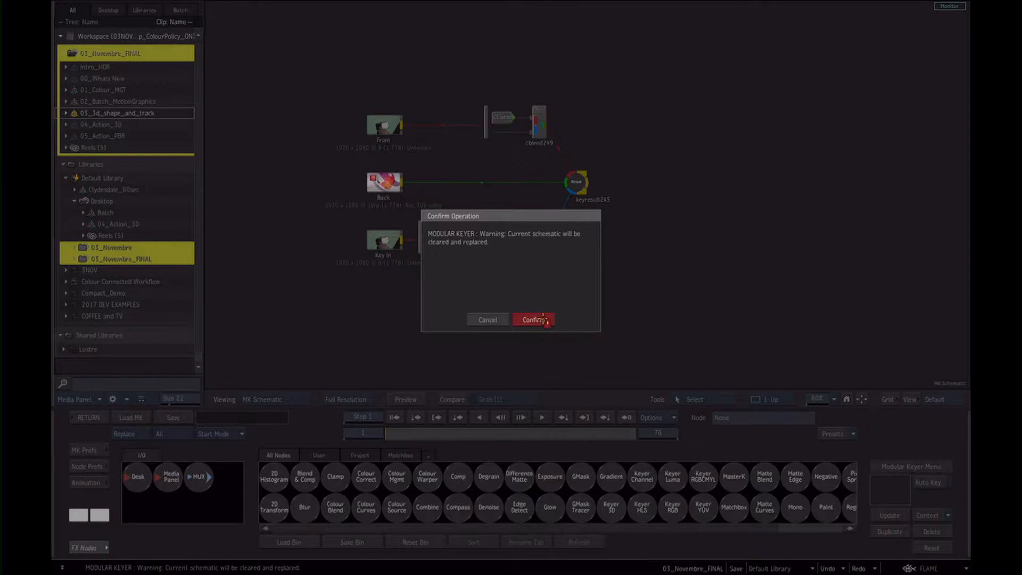
left_click(534, 320)
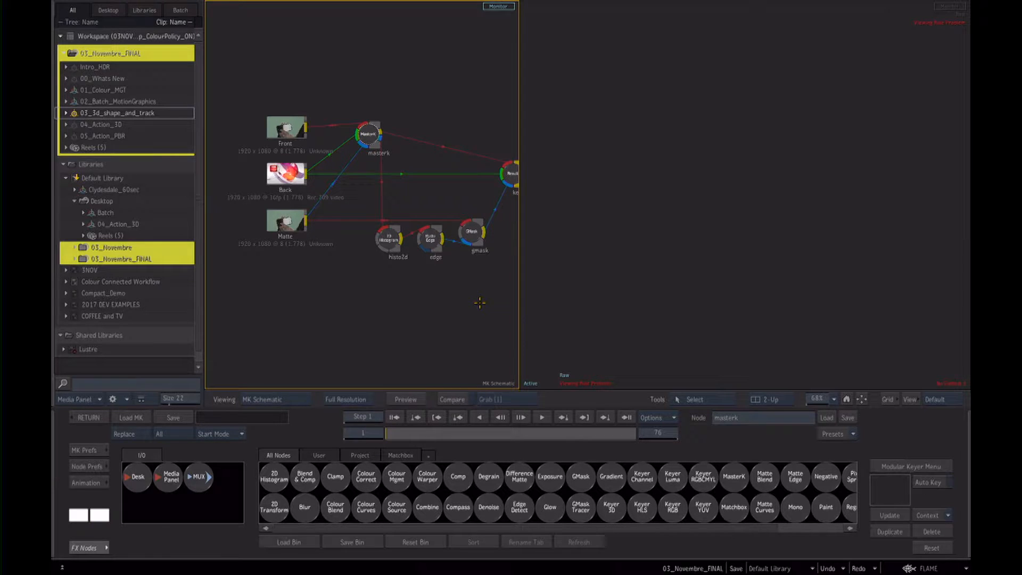
left_click(553, 314)
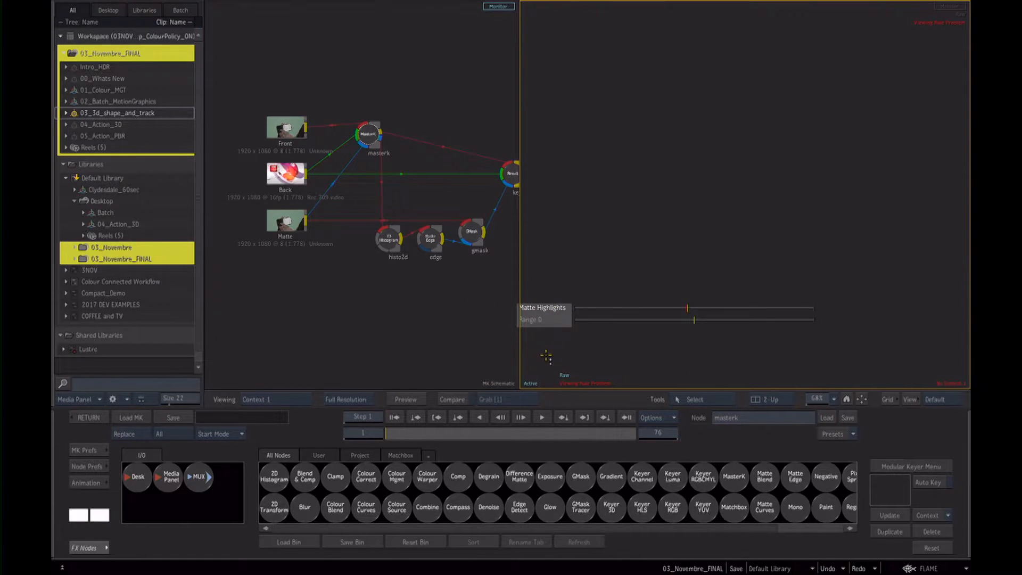
key("Escape")
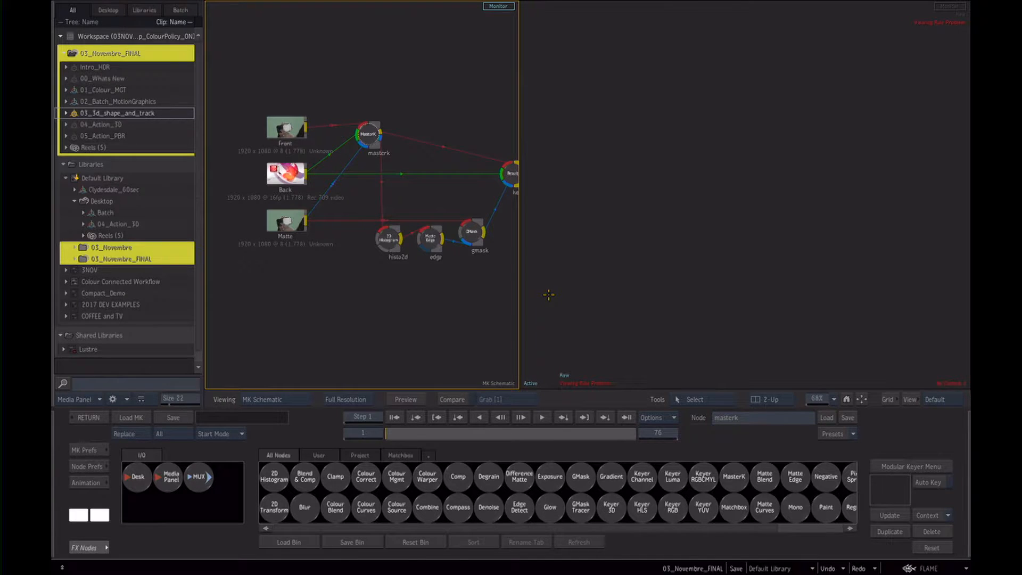
- Review the default viewport layout options in the Timeline FX / Batch / BFX preferences, and close the preferences
left_click(910, 569)
mouse_move(899, 474)
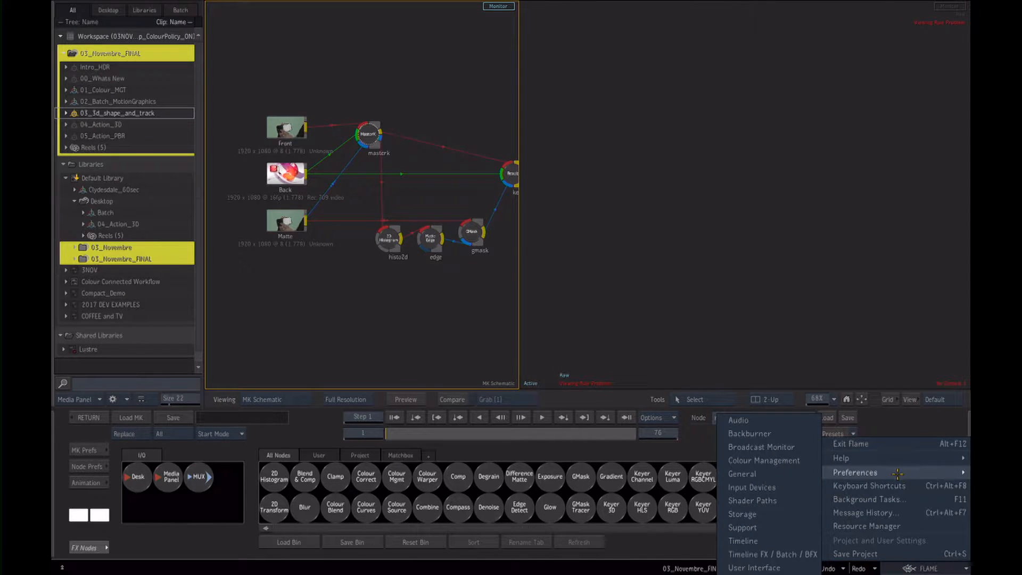
left_click(773, 555)
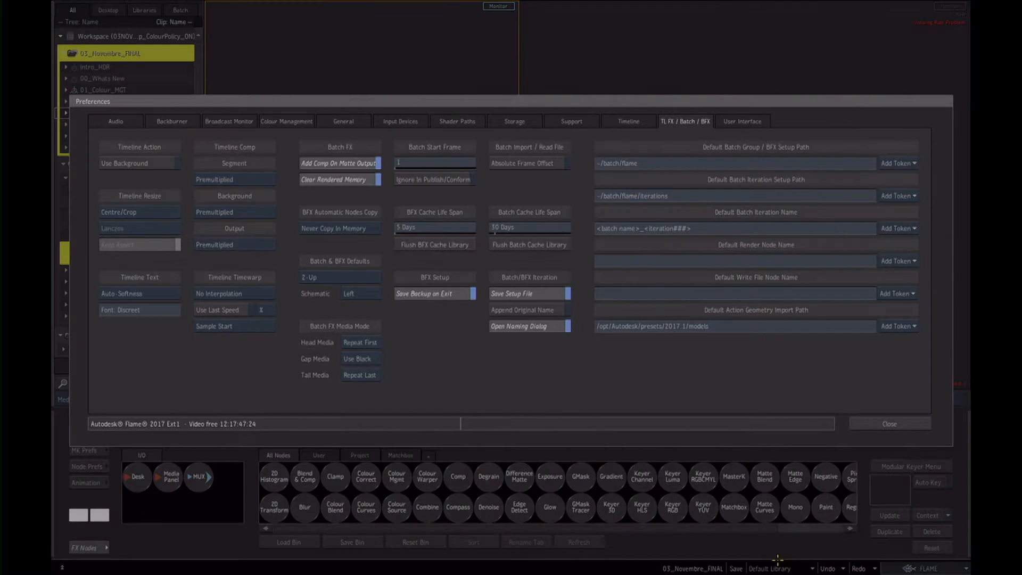
left_click(324, 277)
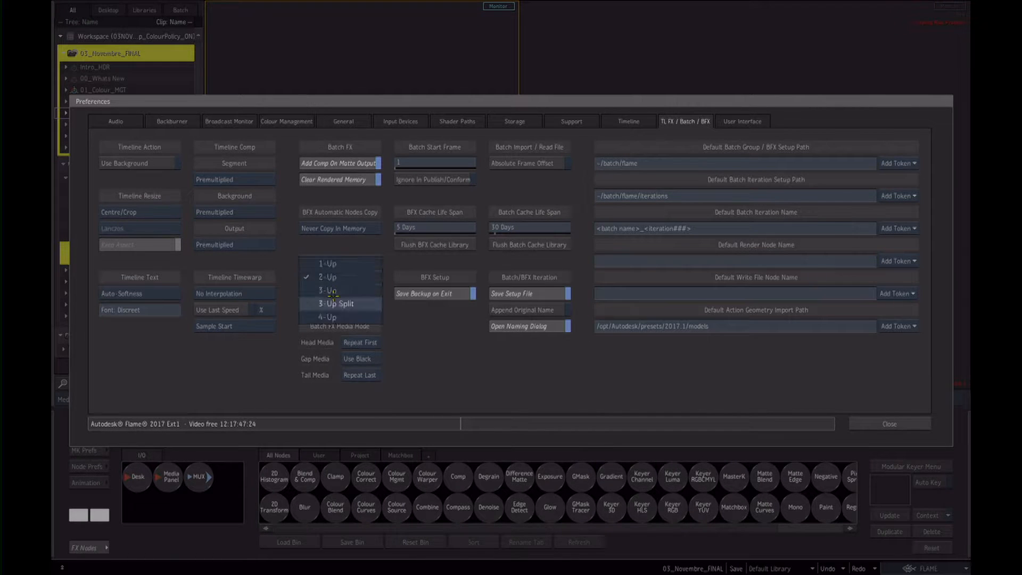
left_click(890, 424)
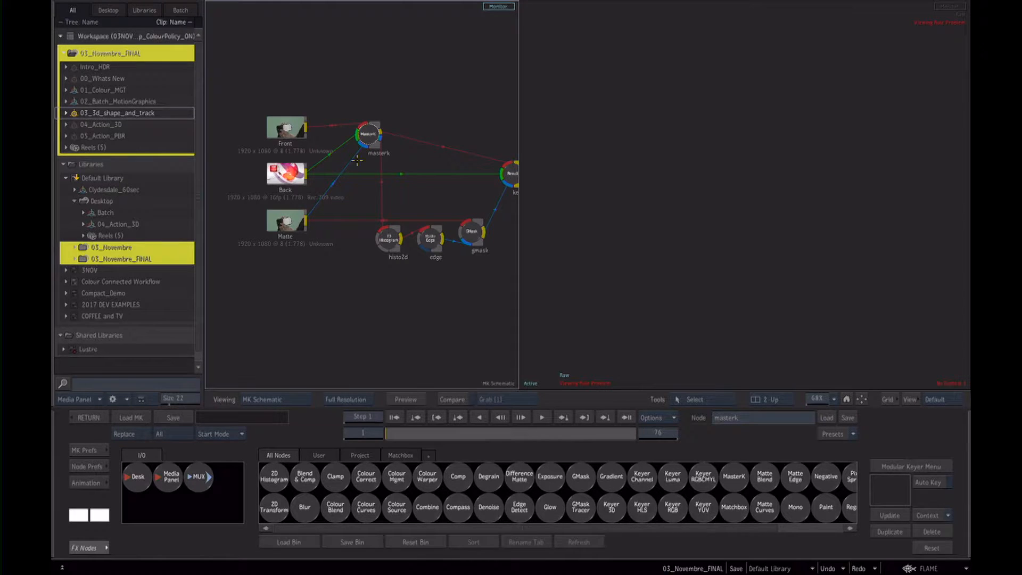
- Open the MasterK node's settings, sample the green backing of the phone shot as key colour, and display the output matte
left_click_drag(369, 134, 371, 154)
key("F4")
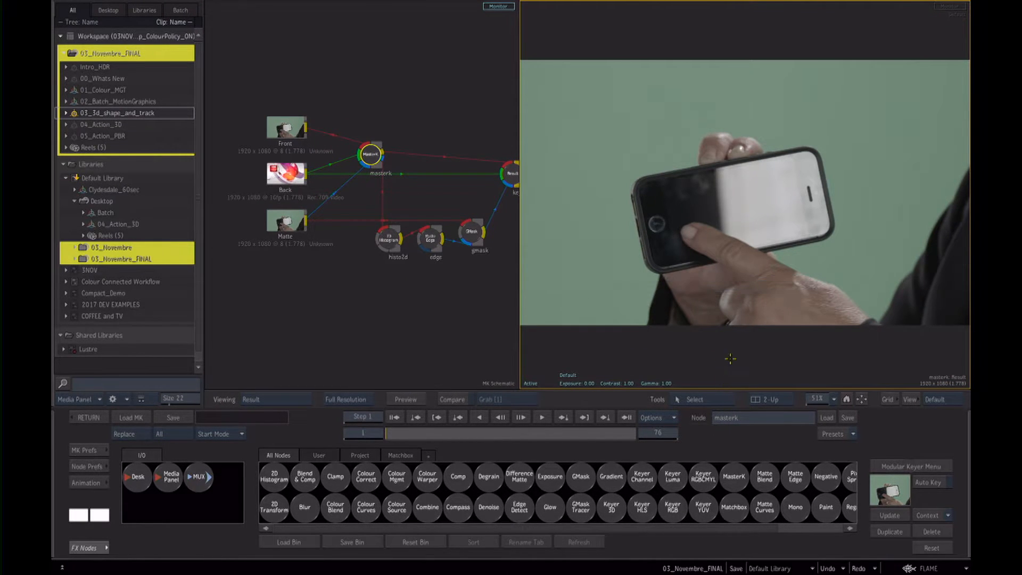
left_click(89, 548)
left_click(229, 467)
left_click(611, 141)
key("F4")
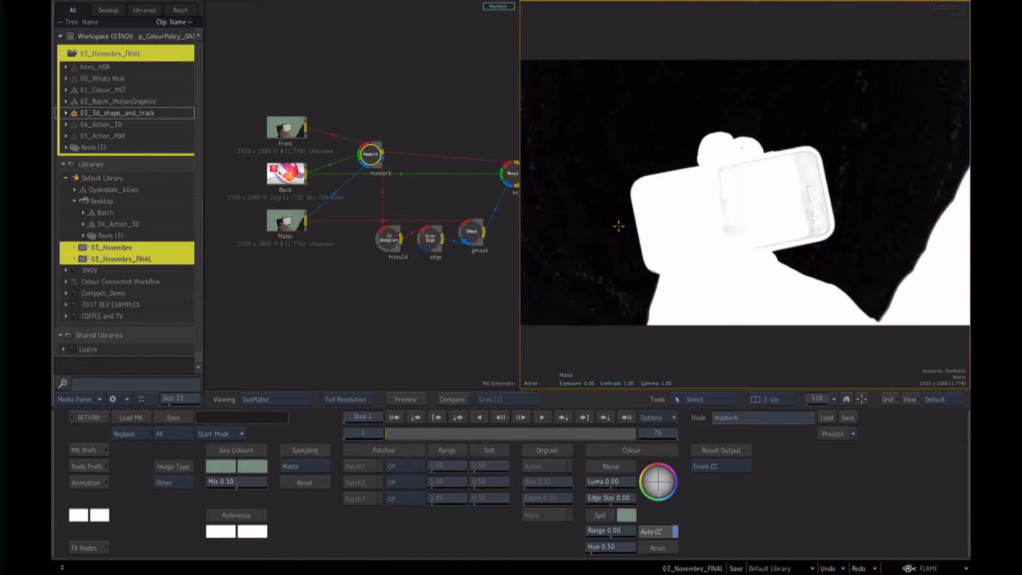
- Refine the matte with a black Patch1 sample in the backing, and set sampling to Matte to fill the phone screen
left_click(300, 467)
left_click(309, 427)
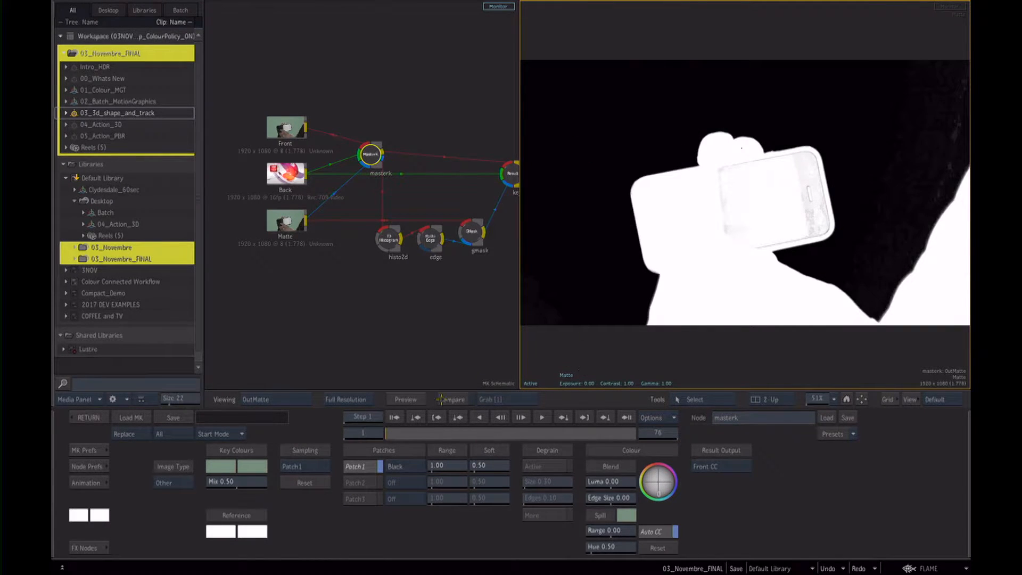
left_click(300, 467)
left_click(308, 505)
left_click_drag(814, 205, 809, 218)
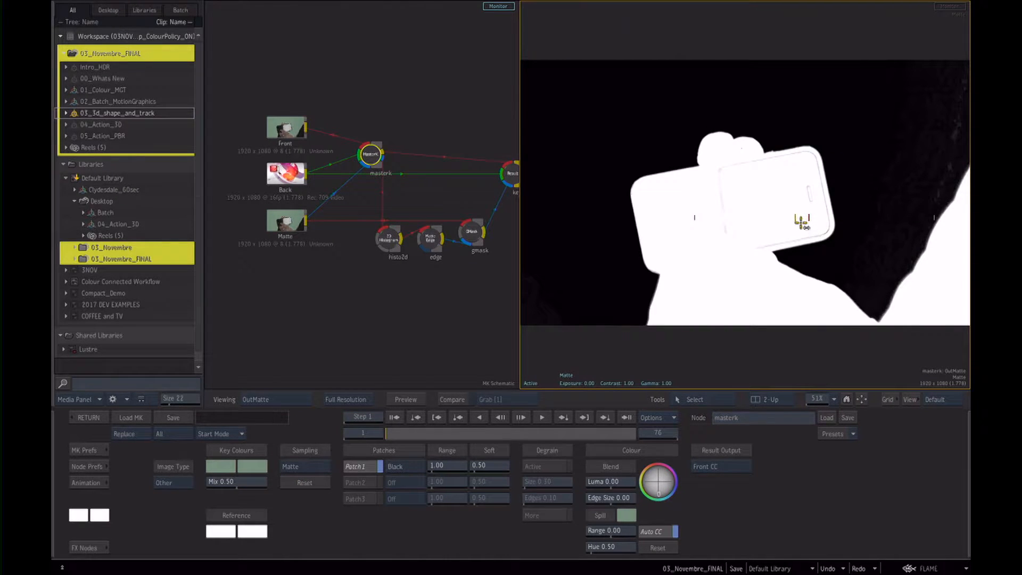
- Reset the MasterK node's Matte samples and set sampling back to Patch1 to clean the black backing
left_click(314, 480)
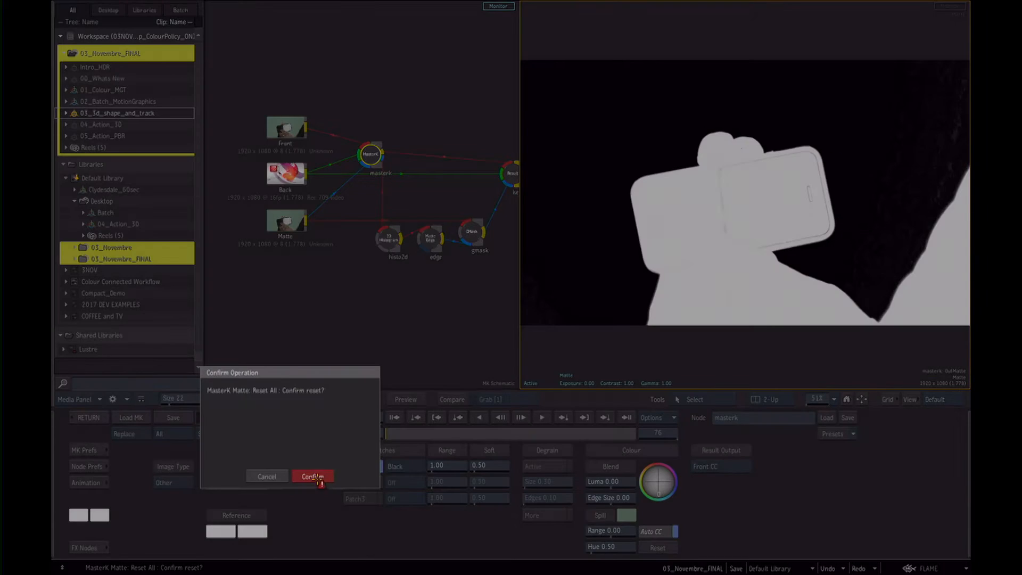
left_click(315, 477)
left_click(318, 470)
left_click(306, 440)
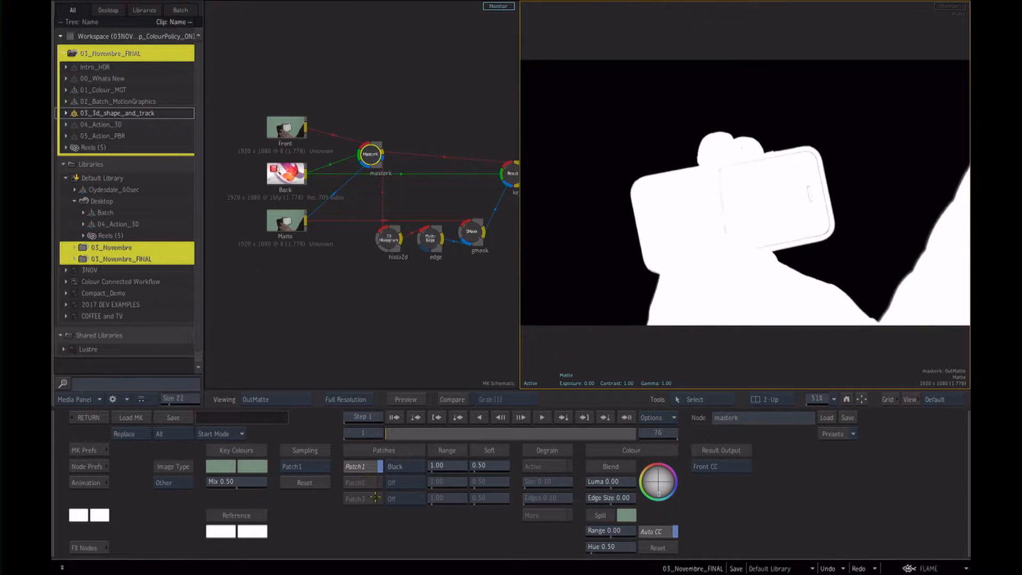
- Set sampling to Patch2 and sample the phone in the matte as a White patch
left_click(306, 467)
left_click(305, 451)
left_click(713, 187)
scroll(711, 319, "down", 2)
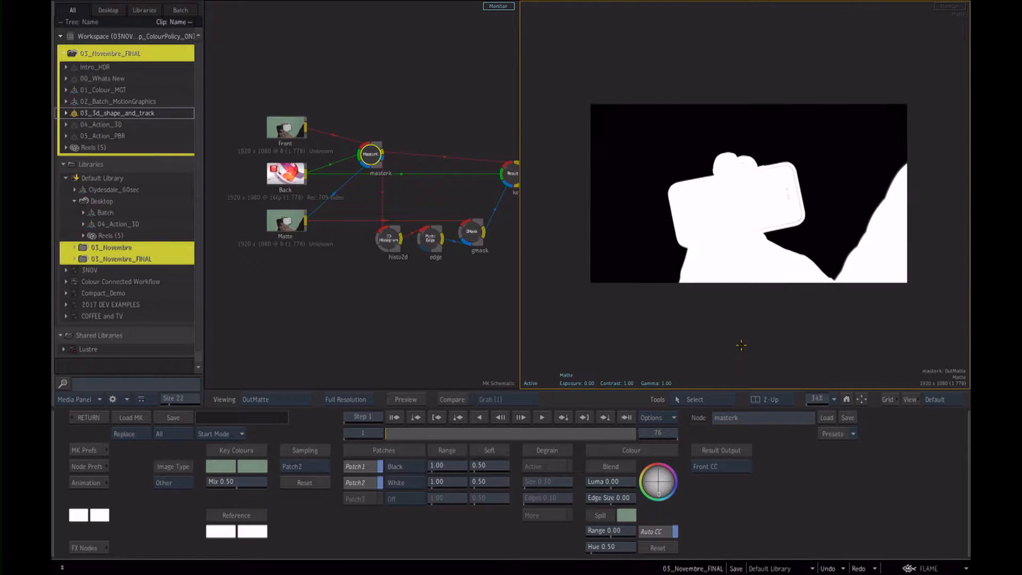
- Try the Shrink option on the Matte Edge node and view its effect on the matte
left_click(430, 237)
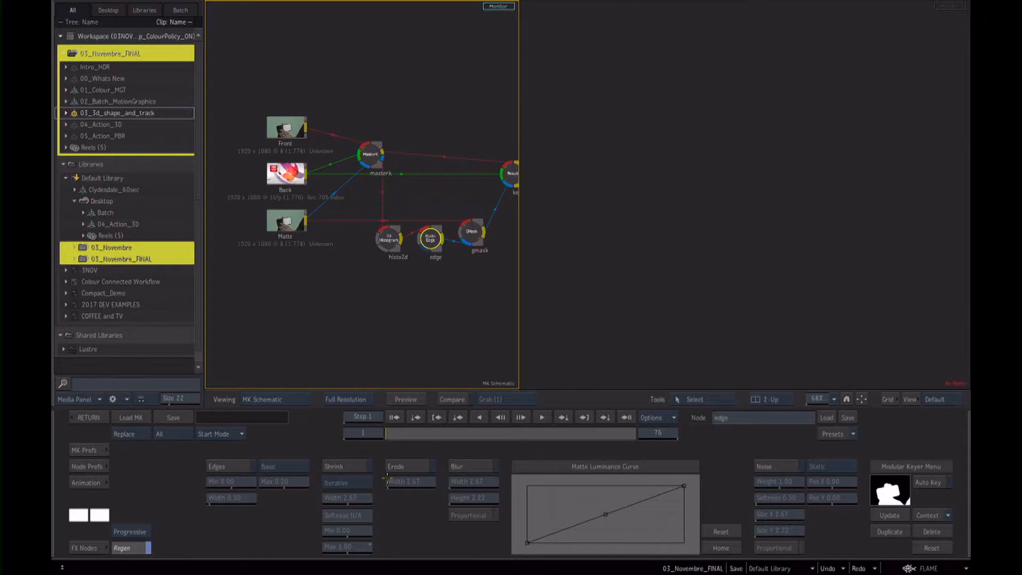
left_click(346, 467)
left_click(676, 281)
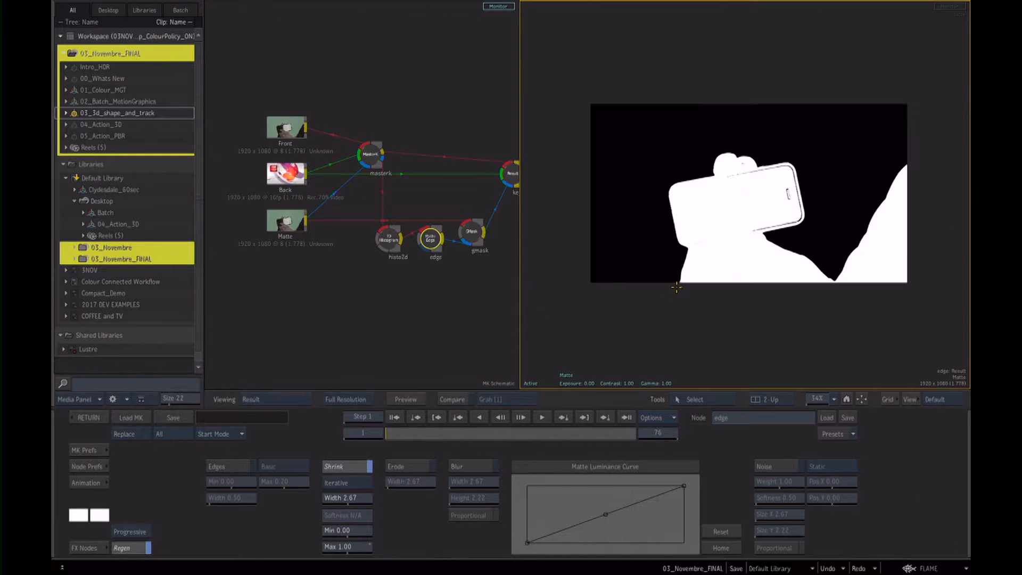
- Set the 2D Histogram's input maximum to 0.748 to solidify the matte, and view the key result composite
left_click(389, 239)
left_click_drag(627, 513, 566, 472)
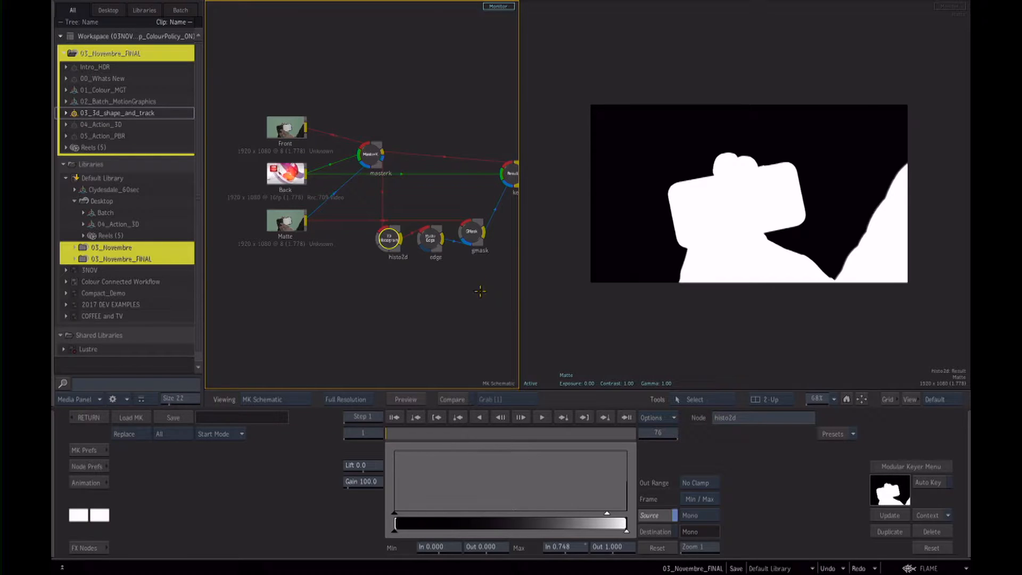
left_click(949, 7)
left_click_drag(433, 203, 372, 217)
left_click_drag(372, 216, 439, 208)
left_click(473, 188)
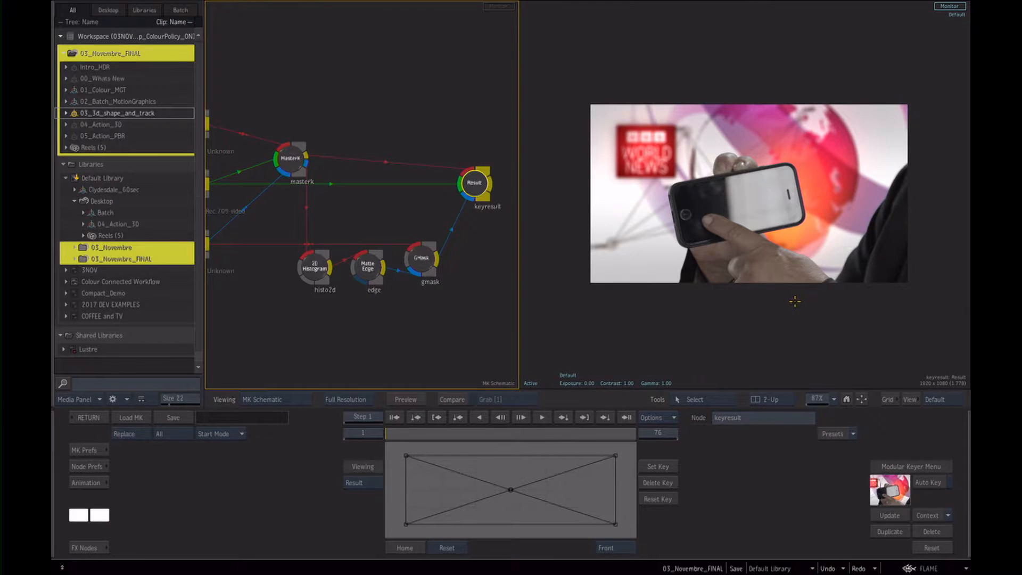
- Enlarge the schematic view and compare the Matte Edge output with the key result
left_click_drag(520, 253, 586, 255)
key("f")
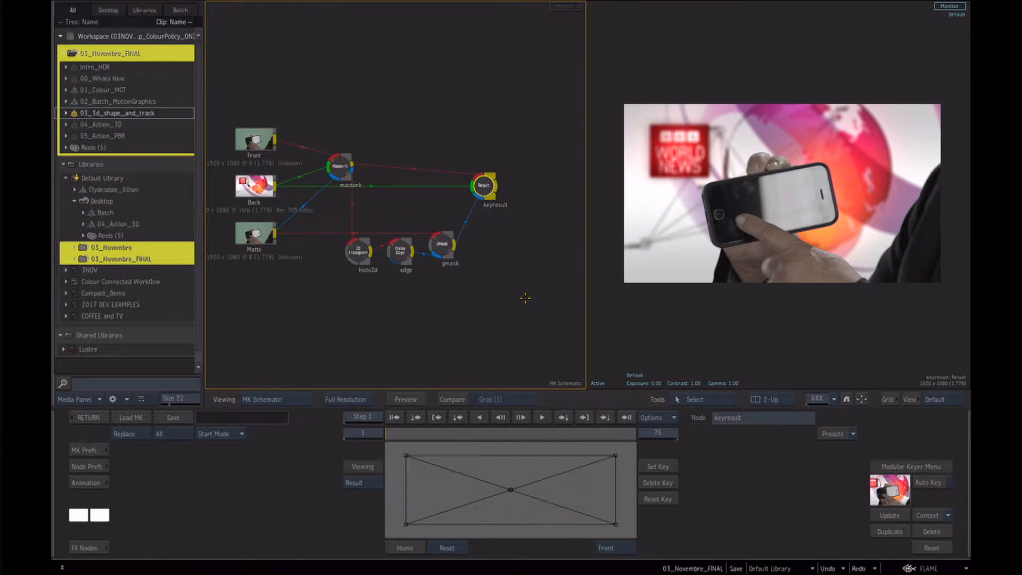
left_click(398, 268)
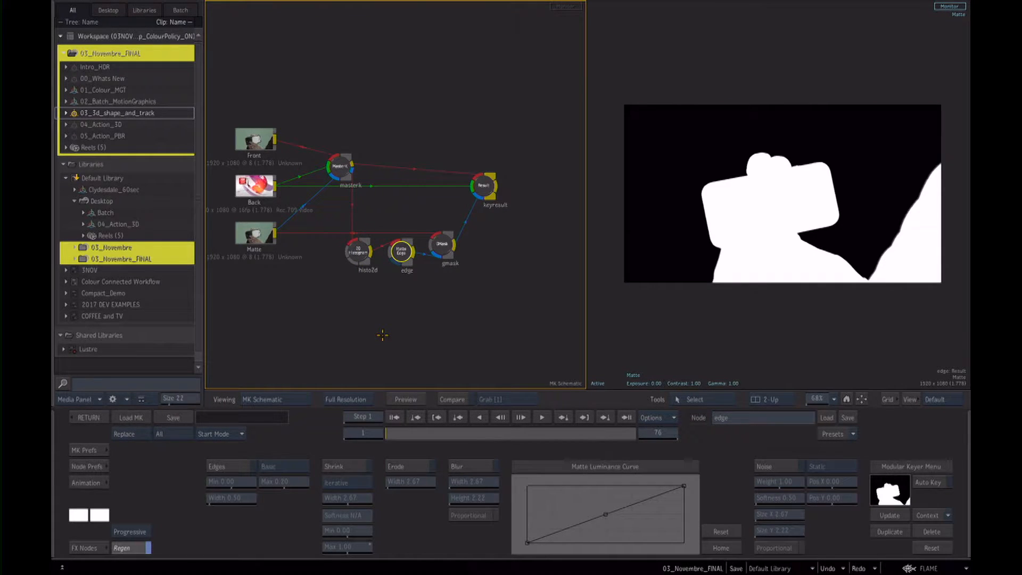
left_click(481, 189)
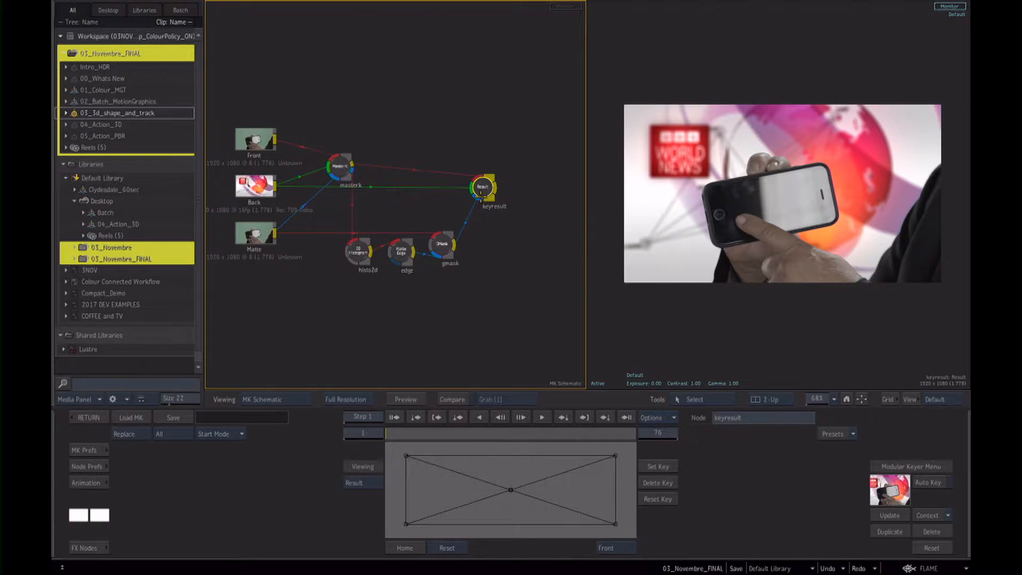
- Add a Matchbox node with the crok_lightwrap_CFX_01 shader from the MatchboxShaderCollection folder and place it above the key result
mouse_move(381, 574)
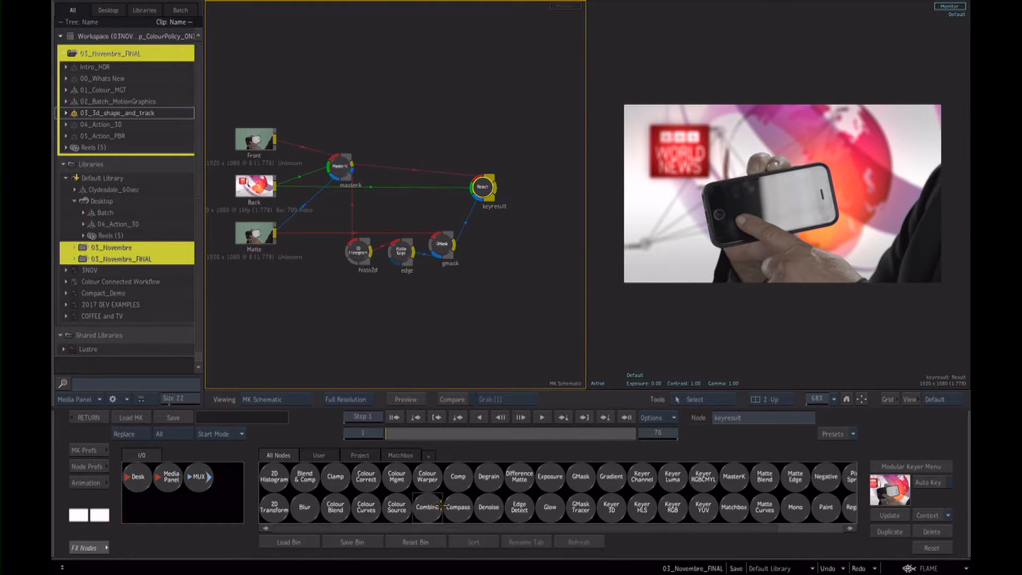
key("m")
left_click(658, 507)
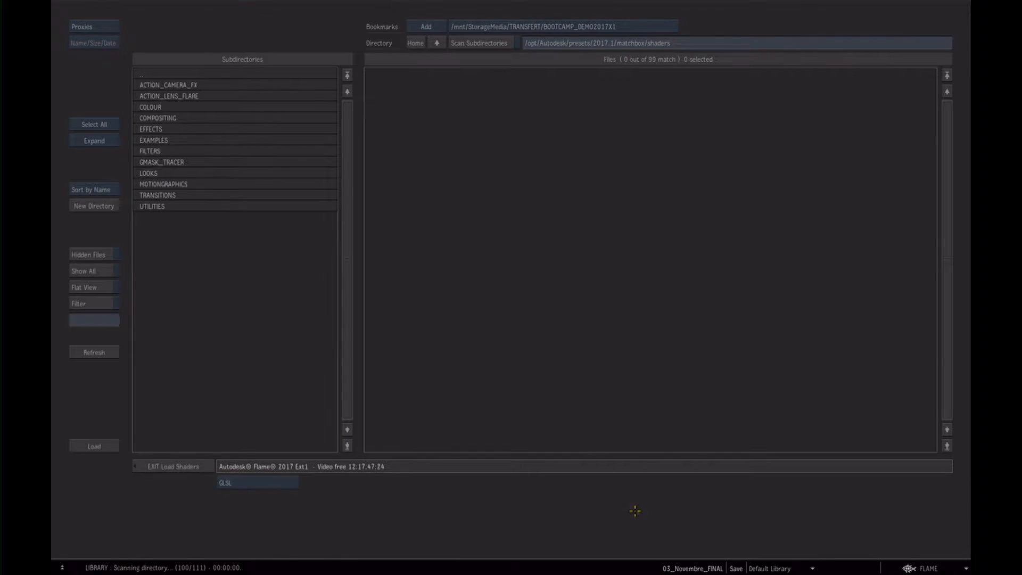
left_click(527, 27)
left_click(535, 34)
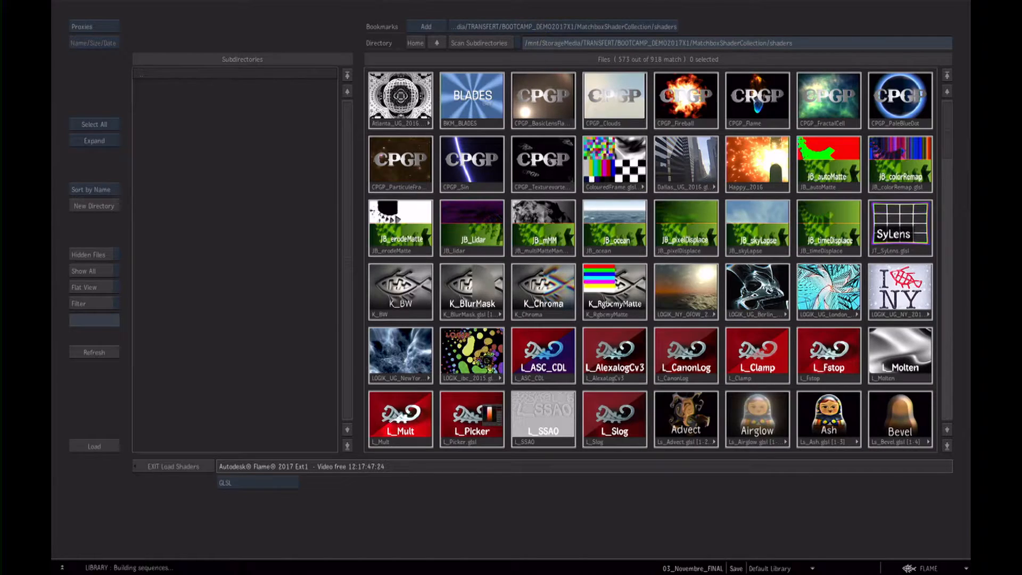
scroll(939, 354, "down", 15)
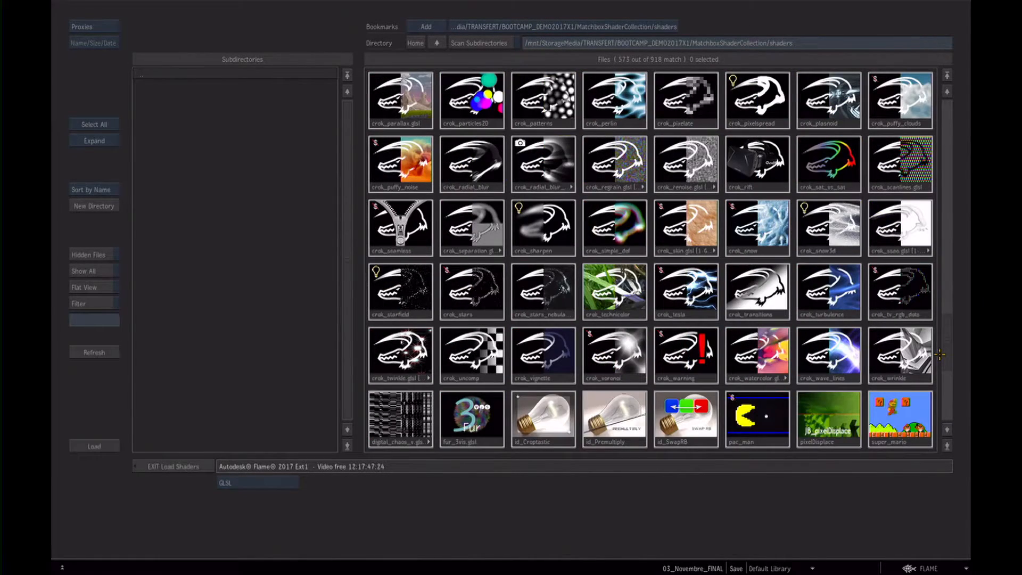
scroll(939, 354, "up", 3)
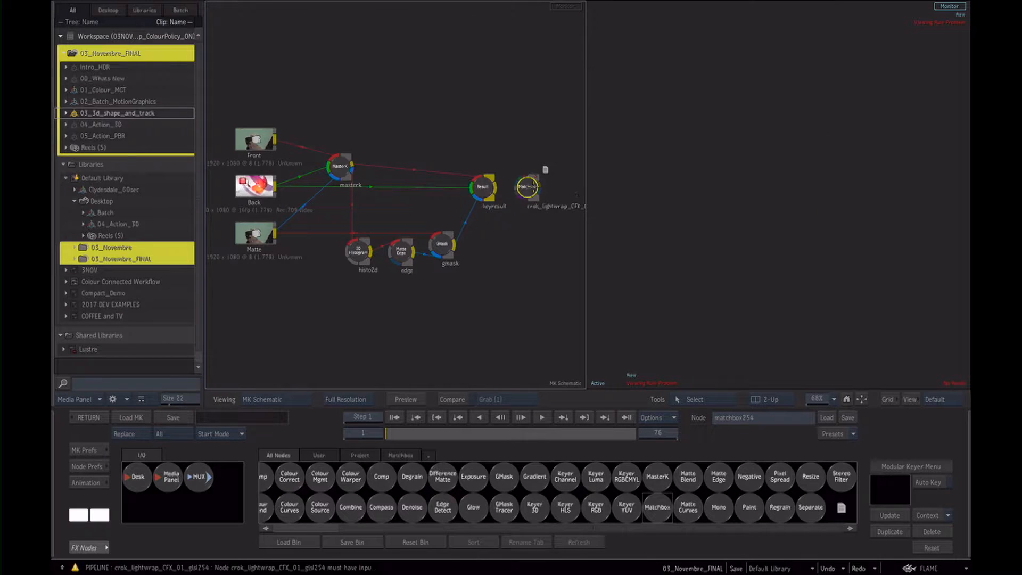
left_click_drag(533, 189, 436, 138)
scroll(436, 138, "up", 3)
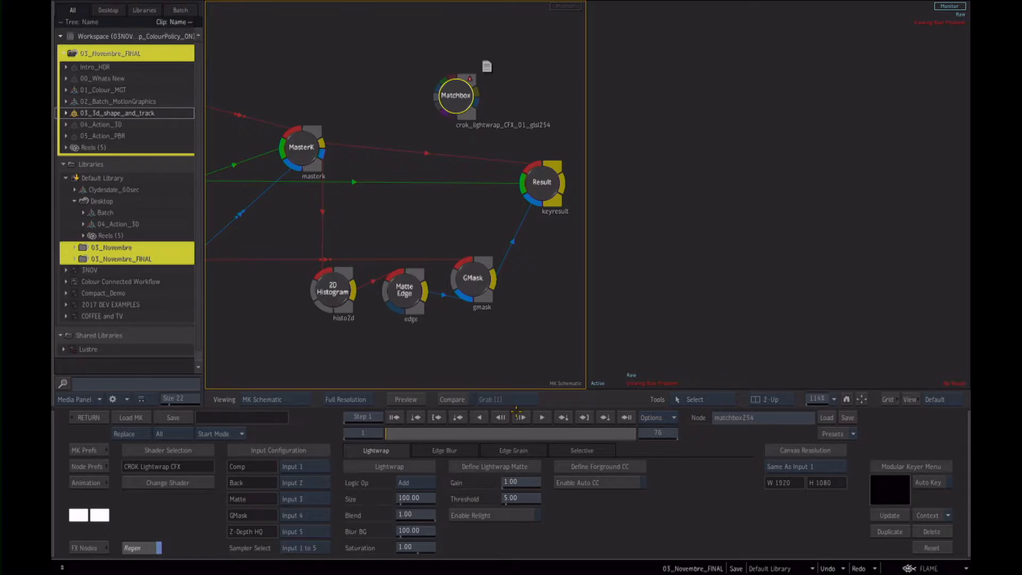
- Add a Matchbox node with the crok_lightwrap_01 shader and delete the crok_lightwrap_CFX_01 node
mouse_move(383, 573)
left_click(655, 507)
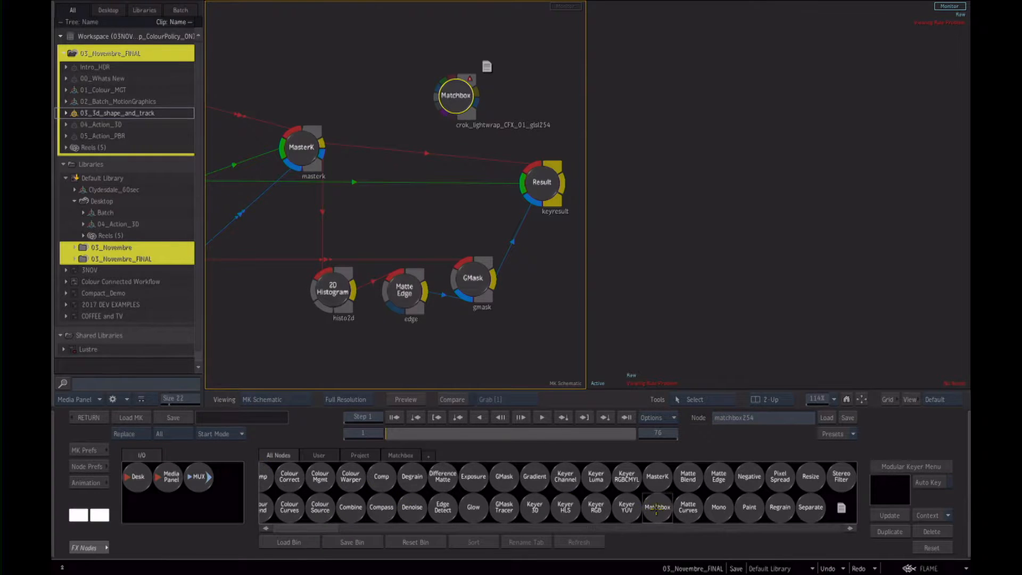
double_click(757, 119)
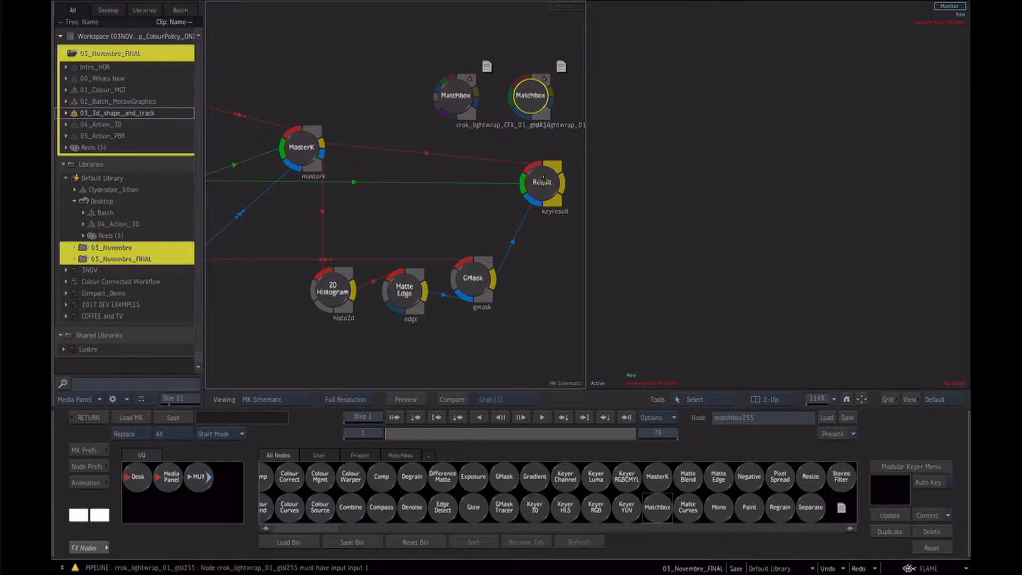
left_click_drag(448, 132, 406, 320)
key("Delete")
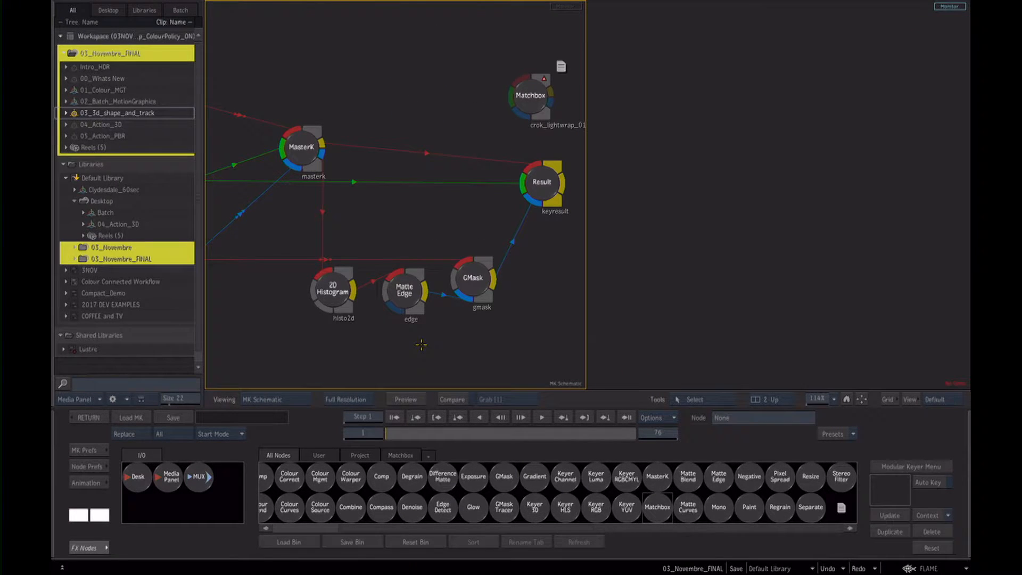
- Place the lightwrap node beyond MasterK and connect its inputs to MasterK's result, the Back clip and MasterK's matte
left_click_drag(531, 95, 395, 118)
key("Home")
left_click_drag(434, 193, 504, 225)
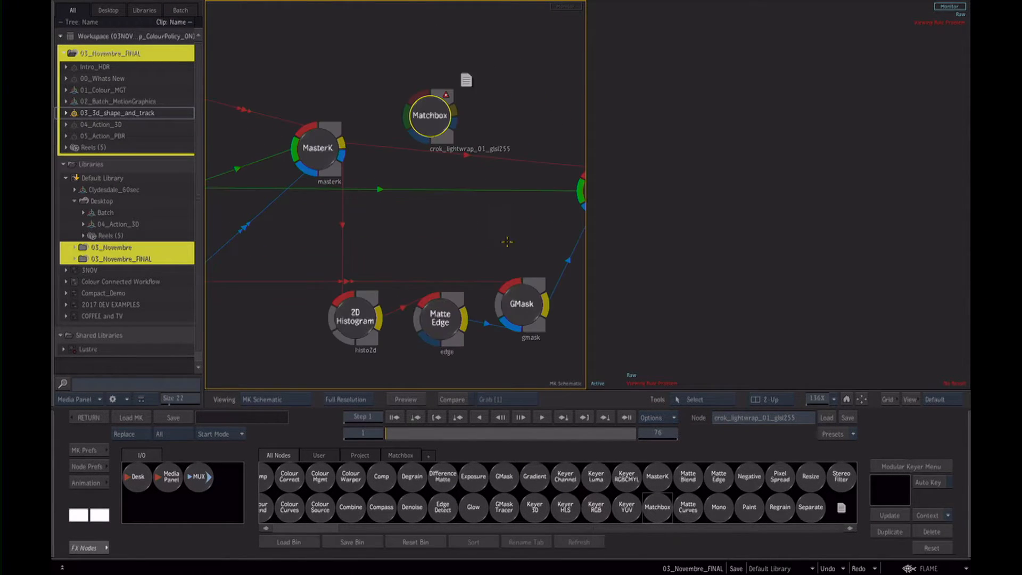
left_click_drag(433, 94, 344, 141)
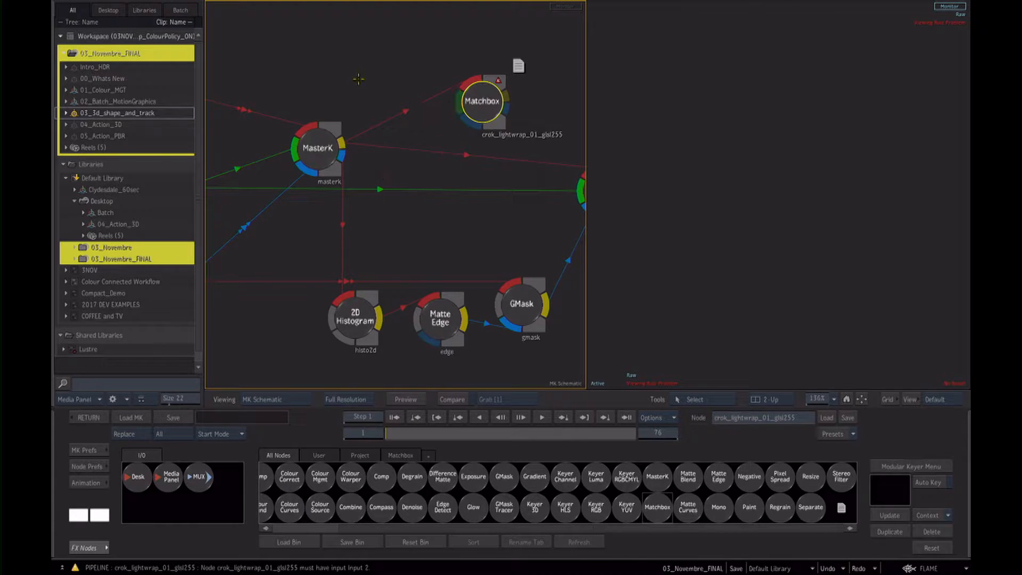
key("Home")
left_click_drag(461, 155, 327, 195)
left_click_drag(410, 128, 479, 126)
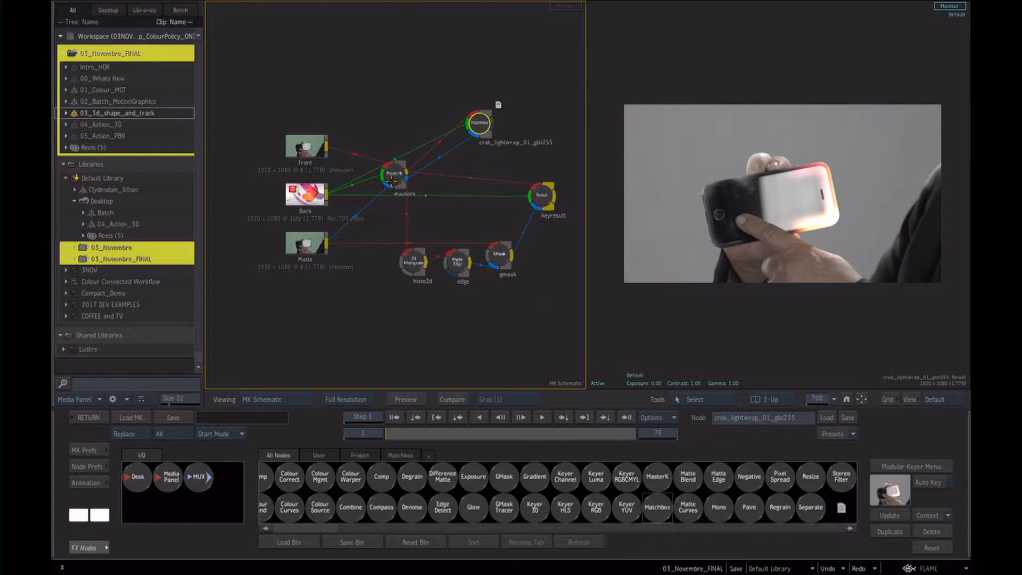
- Set MasterK's Result Output to Result and view the lightwrap node's composite
left_click(391, 180)
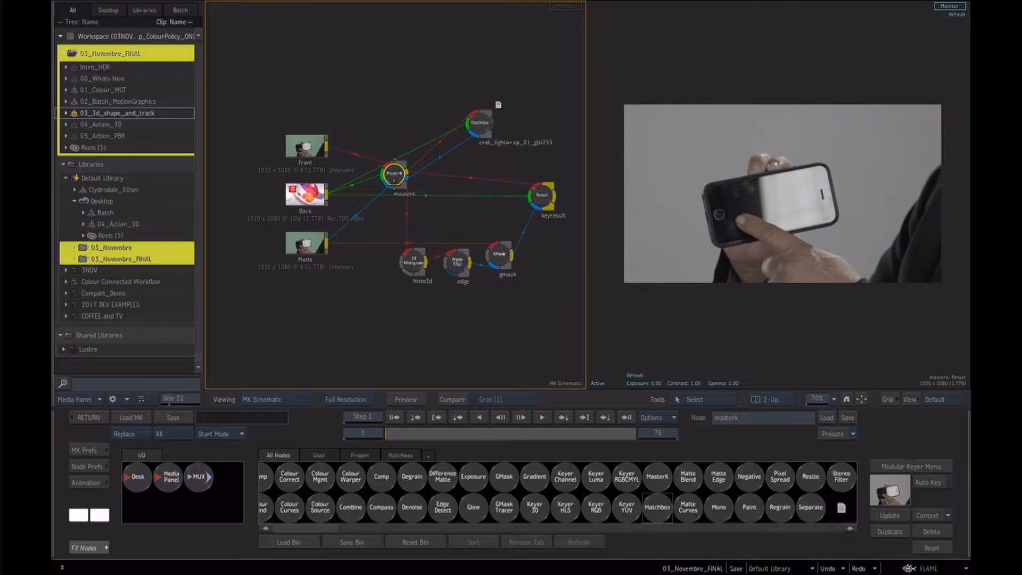
double_click(394, 179)
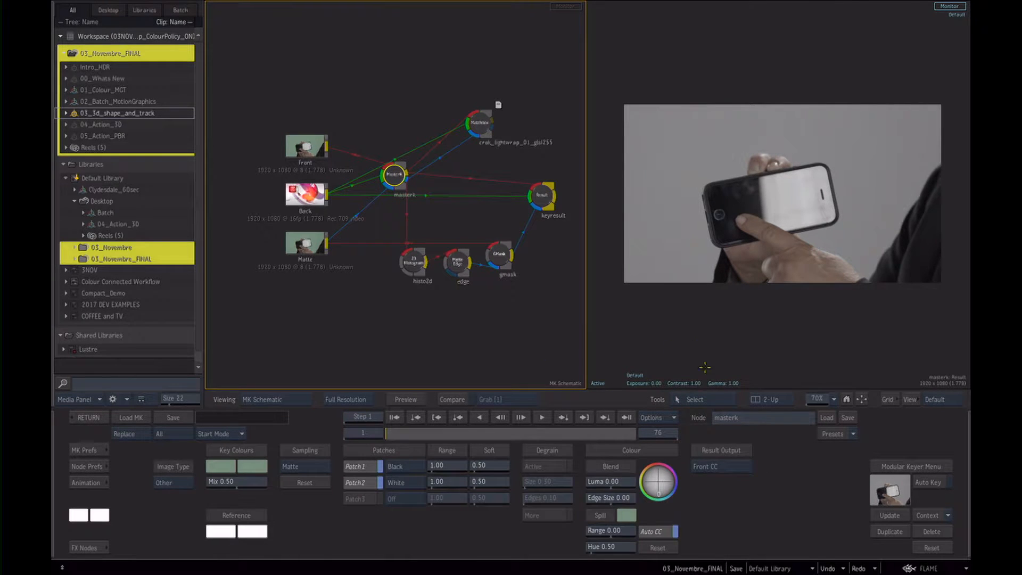
left_click(716, 465)
left_click(717, 479)
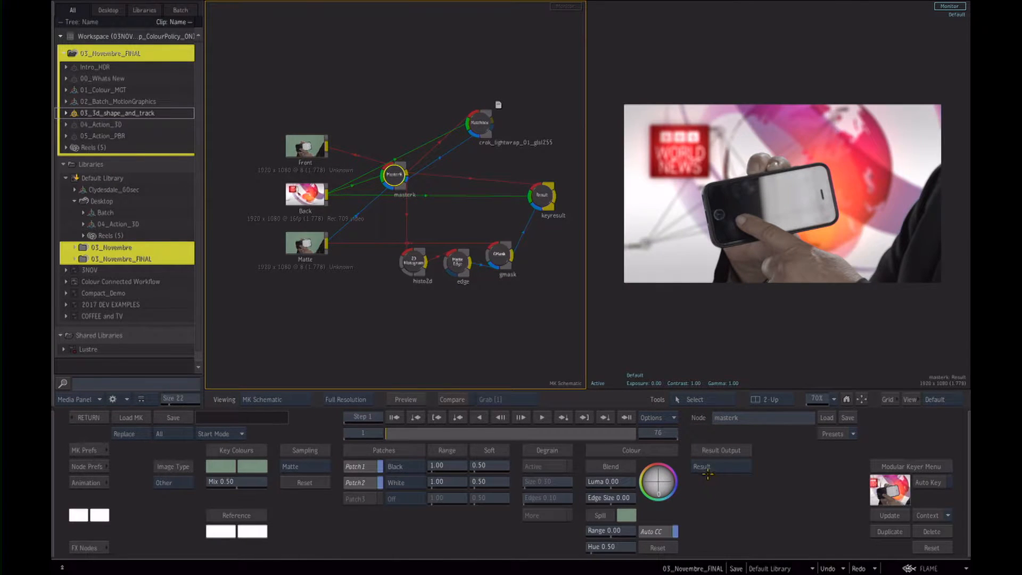
left_click(479, 123)
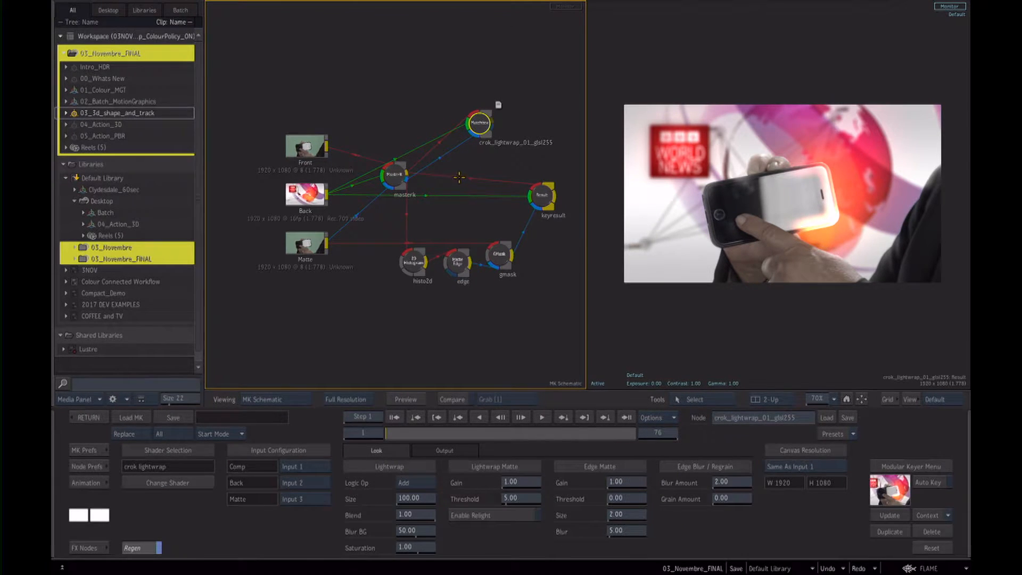
- Set the Lightwrap Matte threshold to 0.26 and its gain to 0.86
left_click(477, 125)
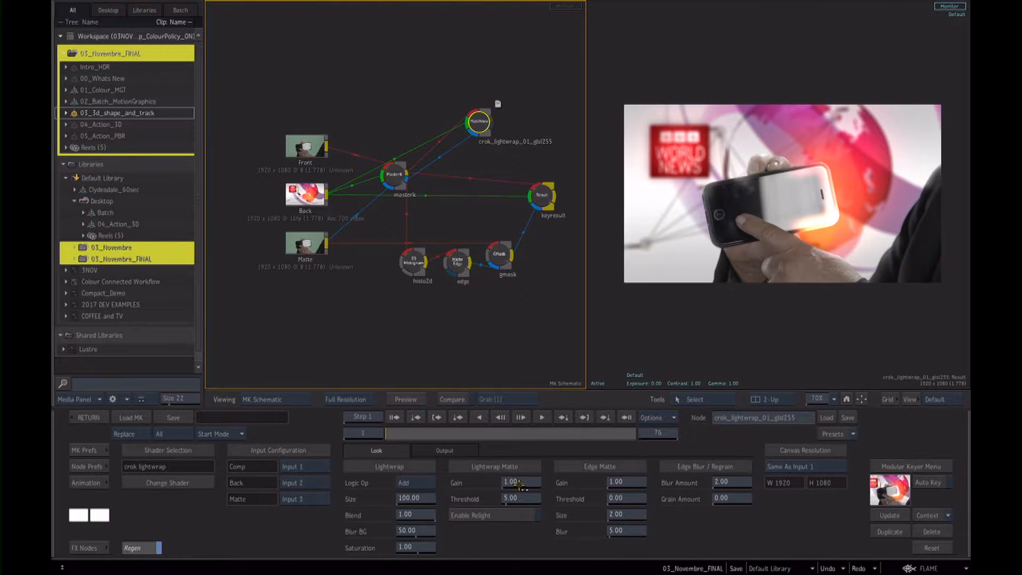
left_click_drag(513, 498, 398, 506)
mouse_move(525, 481)
left_mouse_down()
mouse_move(505, 484)
mouse_move(519, 486)
left_mouse_up()
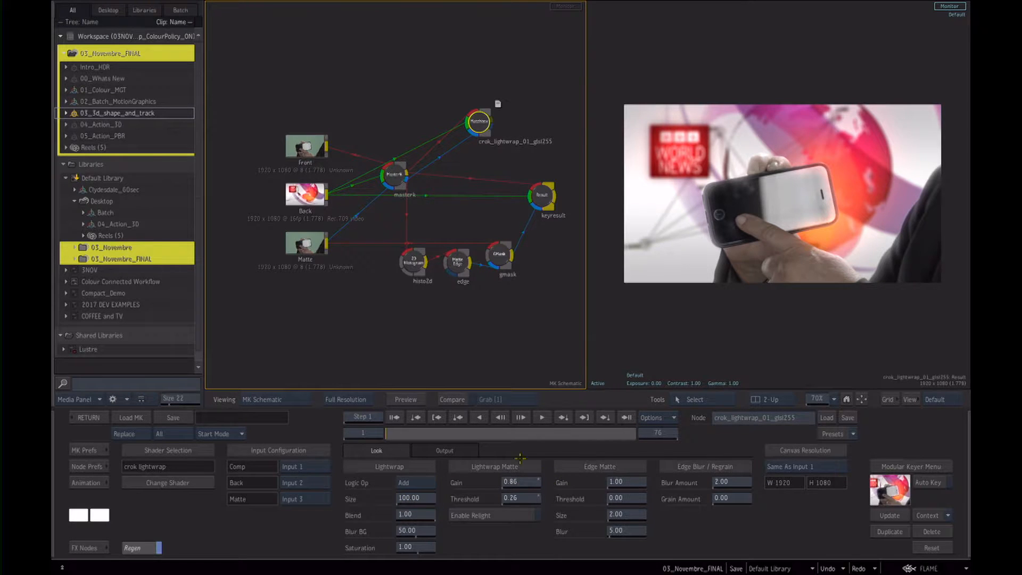
- Set the lightwrap size to 169.50 and the Lightwrap Matte gain to 0.56
left_click_drag(587, 332, 532, 332)
left_click_drag(409, 498, 531, 503)
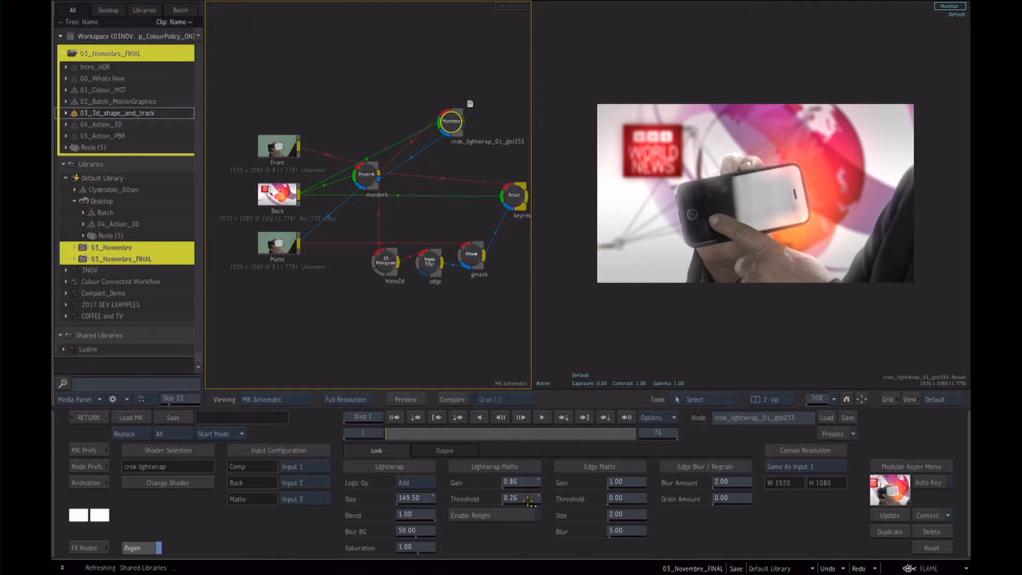
left_click_drag(416, 498, 457, 512)
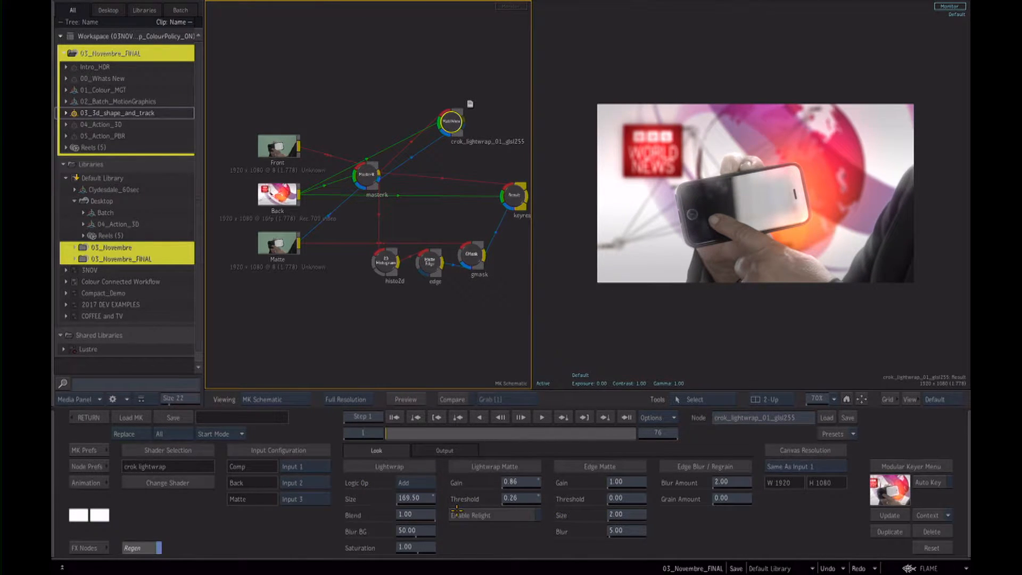
left_click_drag(514, 489, 507, 484)
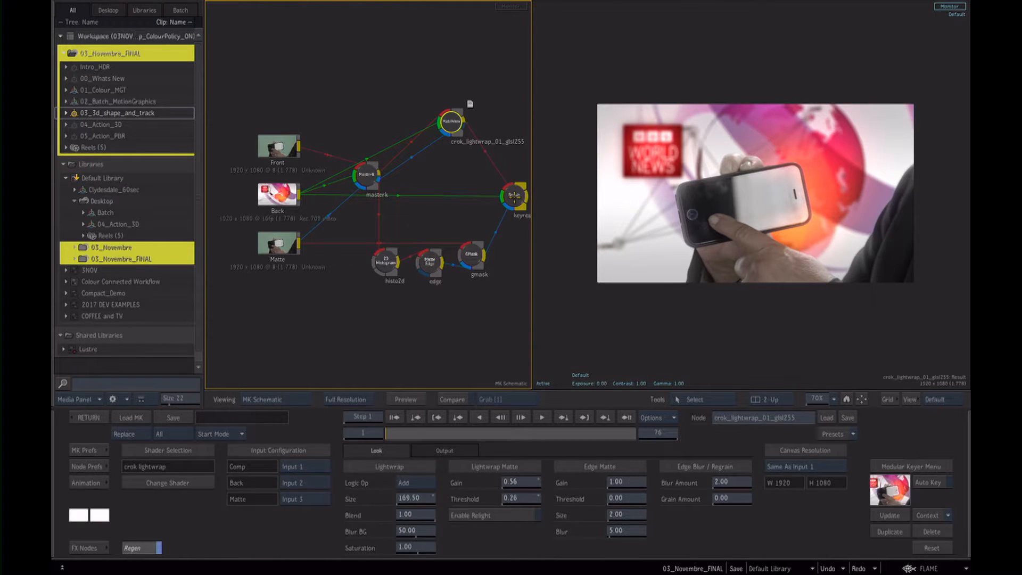
- Feed the lightwrap output into the Modular Keyer's Result node and return to the batch schematic, framing the demo nodes
left_click_drag(514, 220, 511, 213)
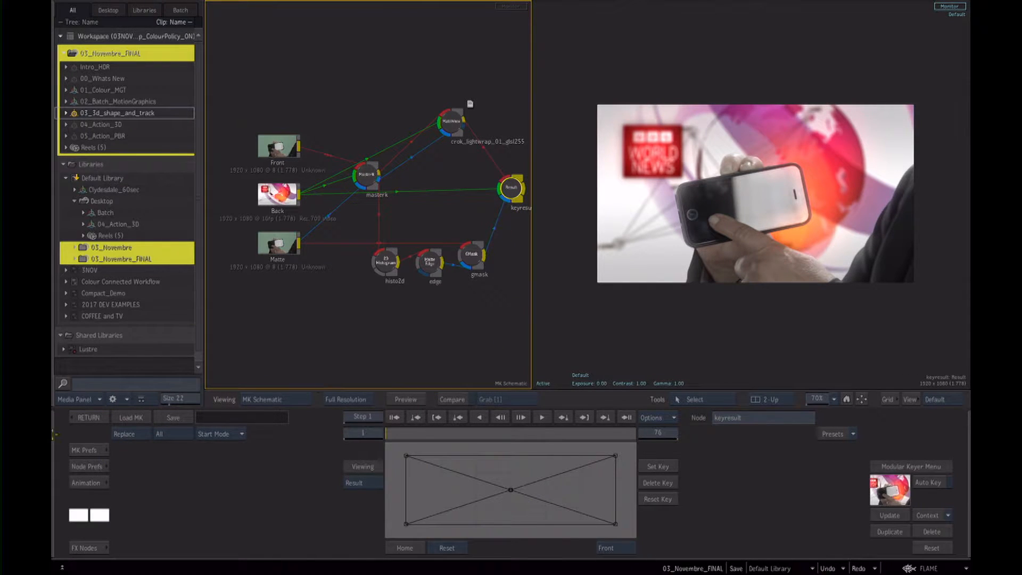
left_click(363, 483)
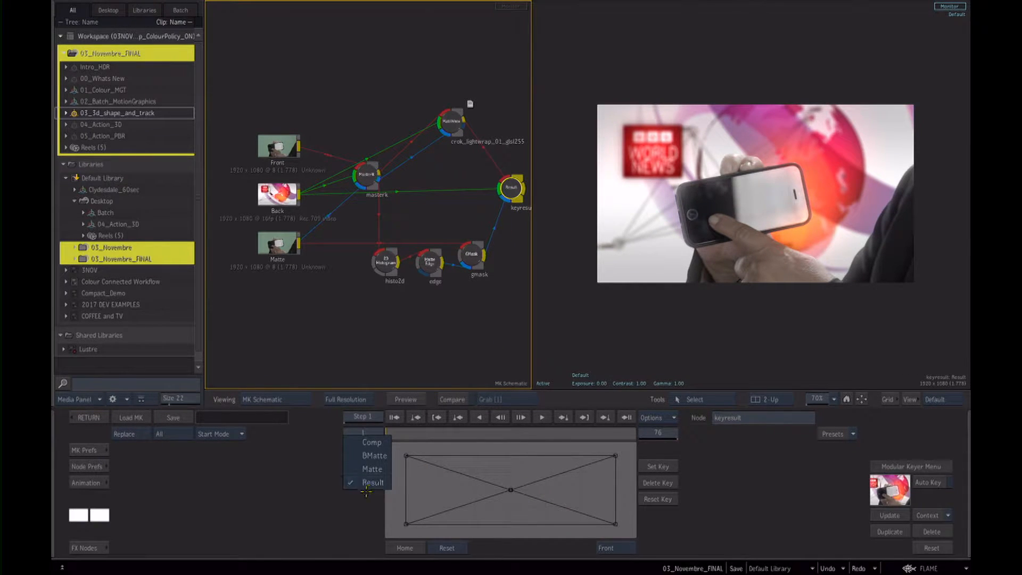
left_click(89, 418)
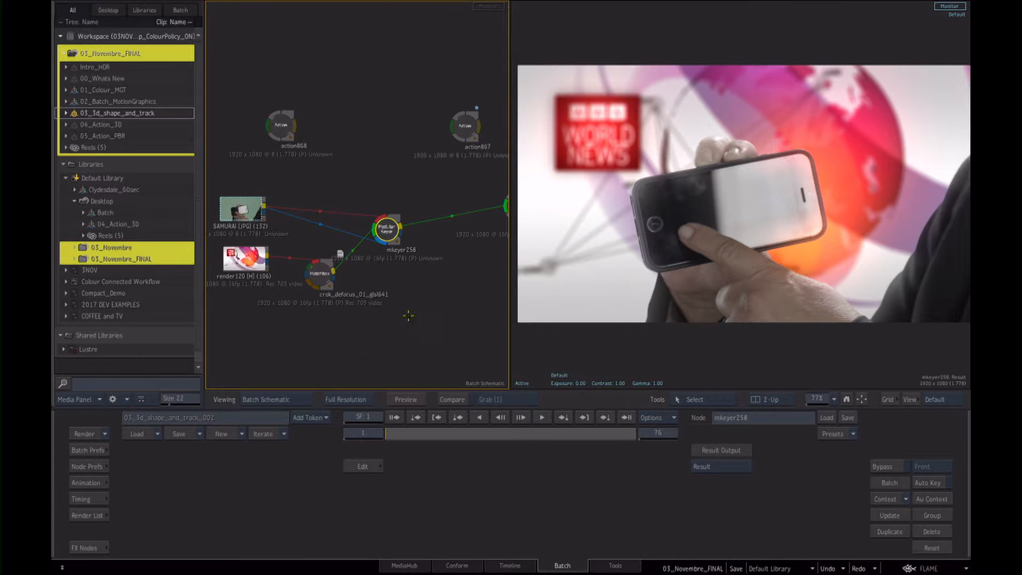
left_click_drag(408, 316, 373, 309)
left_click_drag(511, 262, 645, 264)
left_click_drag(561, 277, 528, 323)
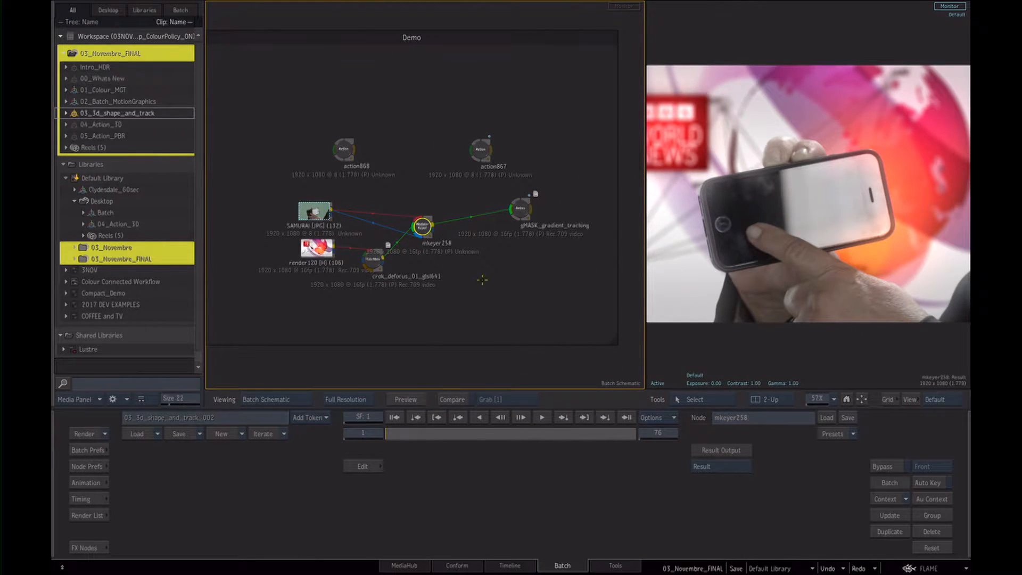
- Lower the Lightwrap Matte gain inside the Modular Keyer to about 0.3 and return to the batch schematic
left_click_drag(414, 238, 415, 236)
left_click(362, 466)
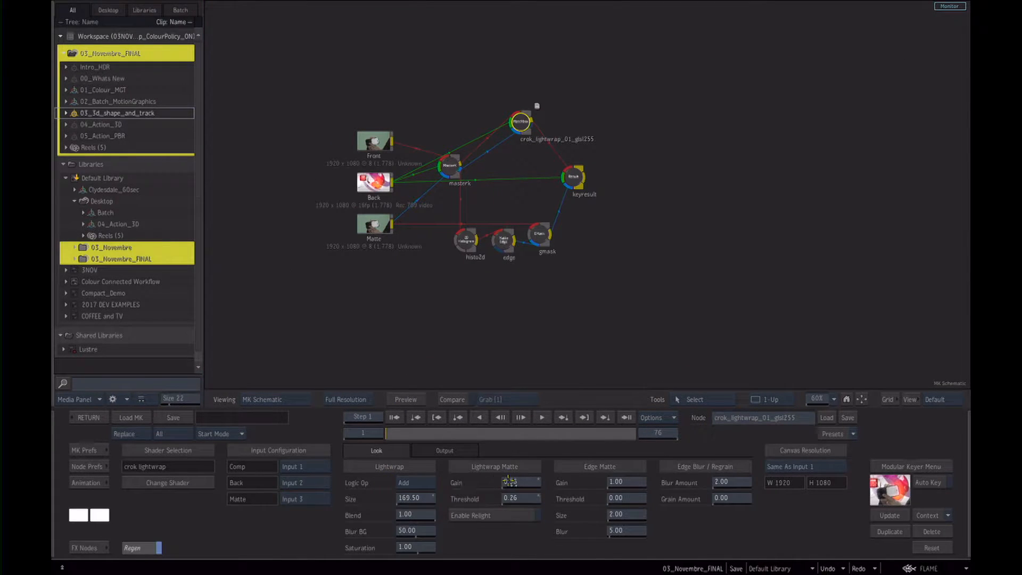
left_click(519, 482)
type("0.3")
key("Return")
left_click(88, 418)
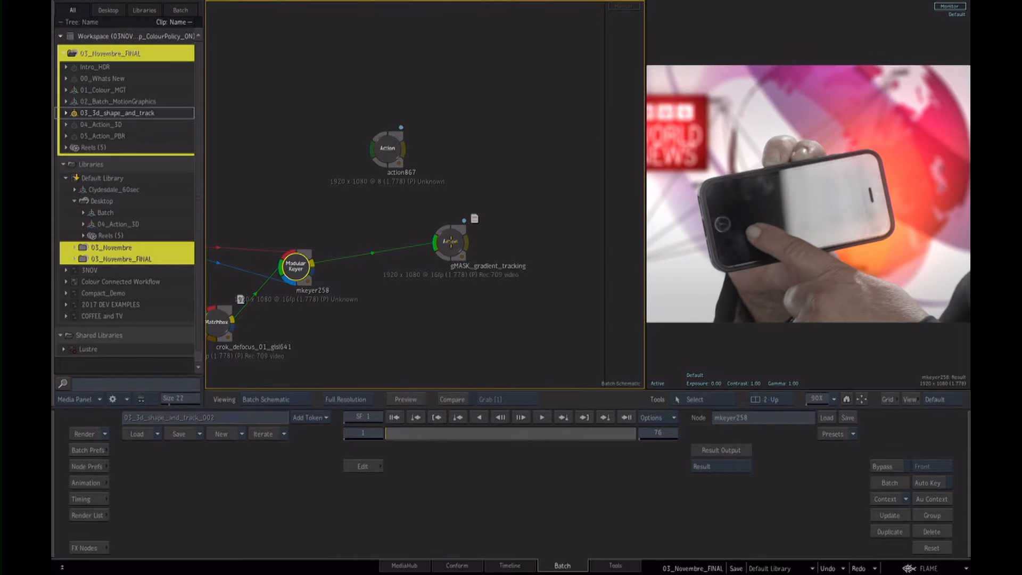
- Disconnect the gMASK_gradient_tracking node from the Modular Keyer and park it beside action867
left_click_drag(402, 223, 401, 266)
left_click_drag(450, 243, 447, 266)
left_click(382, 240)
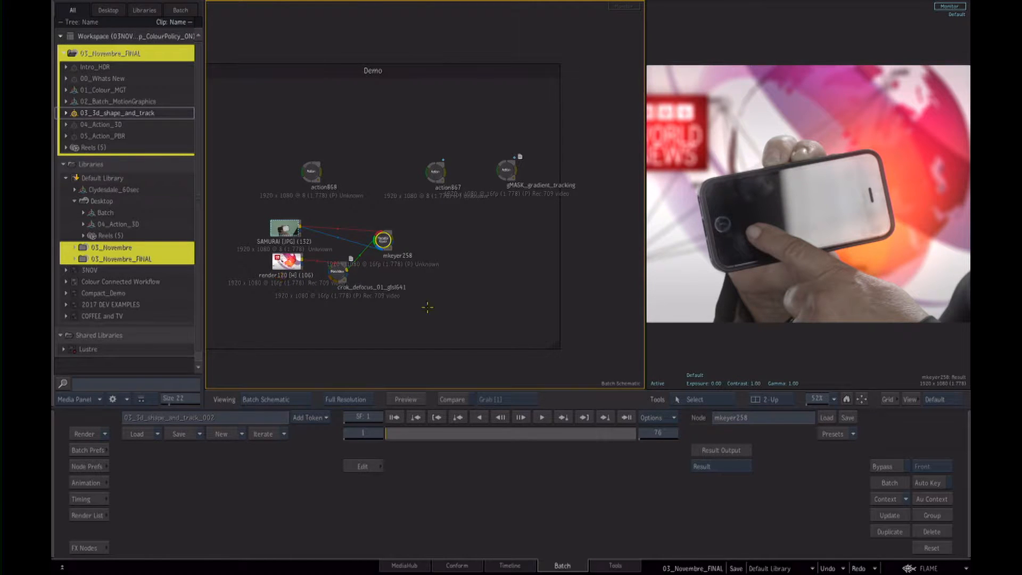
- Add an Action node after the Modular Keyer, connect the keyer result to its media input, and enlarge the result view
mouse_move(512, 574)
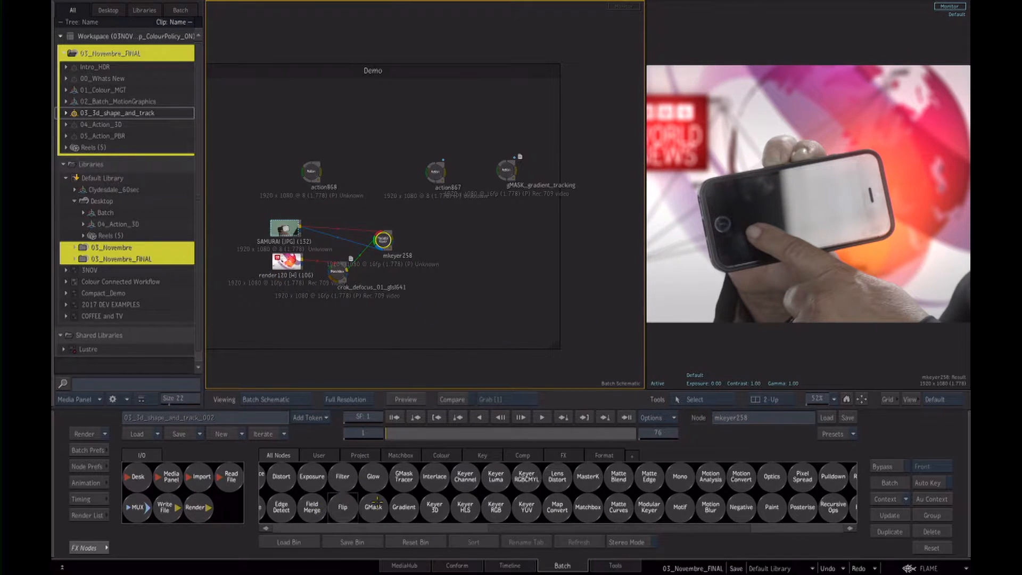
scroll(341, 492, "left", 5)
left_click(313, 508)
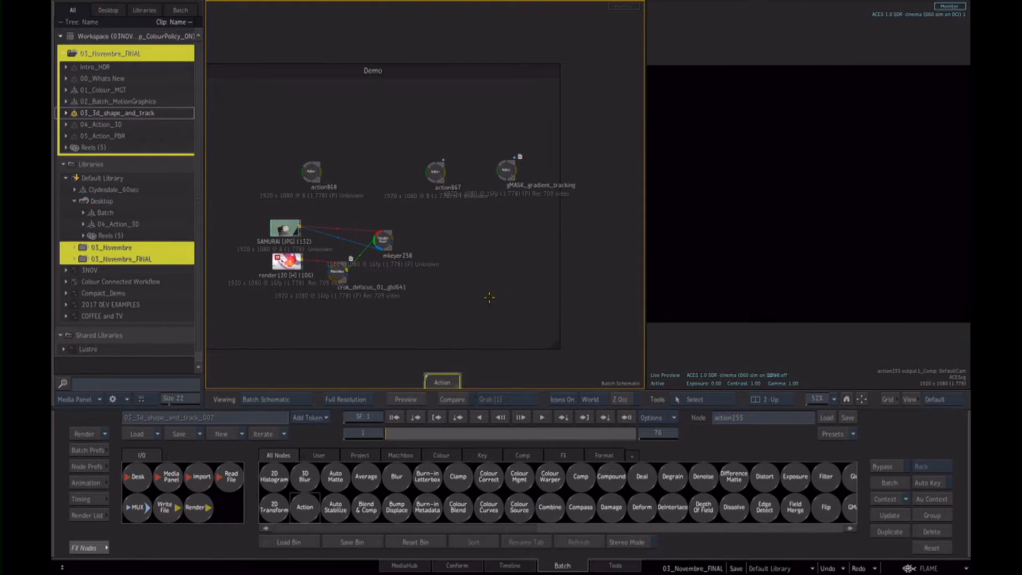
left_click(489, 219)
left_click_drag(463, 238, 394, 238)
scroll(467, 279, "down", 2)
left_click_drag(467, 279, 440, 282)
left_click_drag(463, 275, 511, 266)
left_click_drag(646, 239, 550, 237)
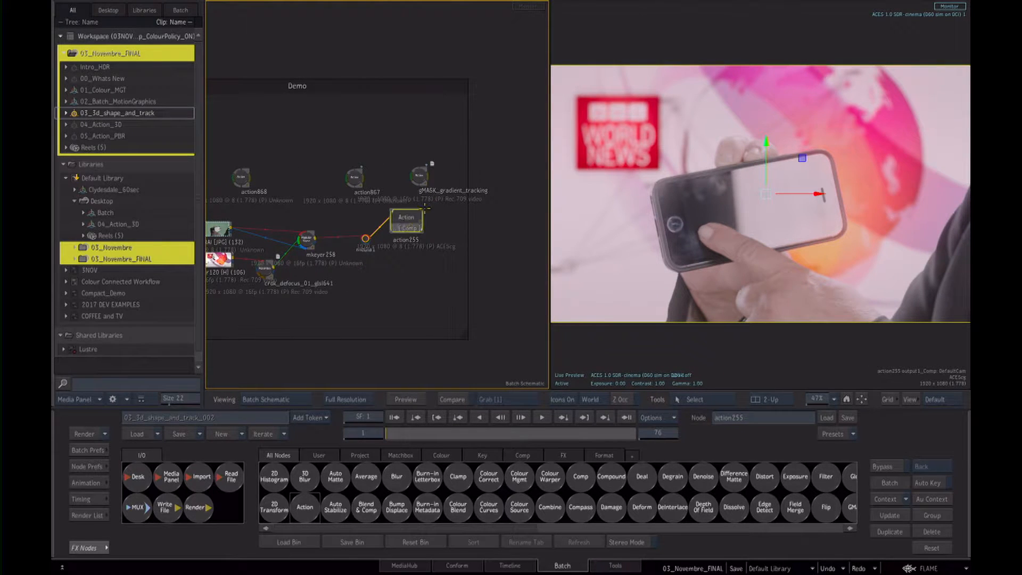
left_click_drag(416, 228, 415, 229)
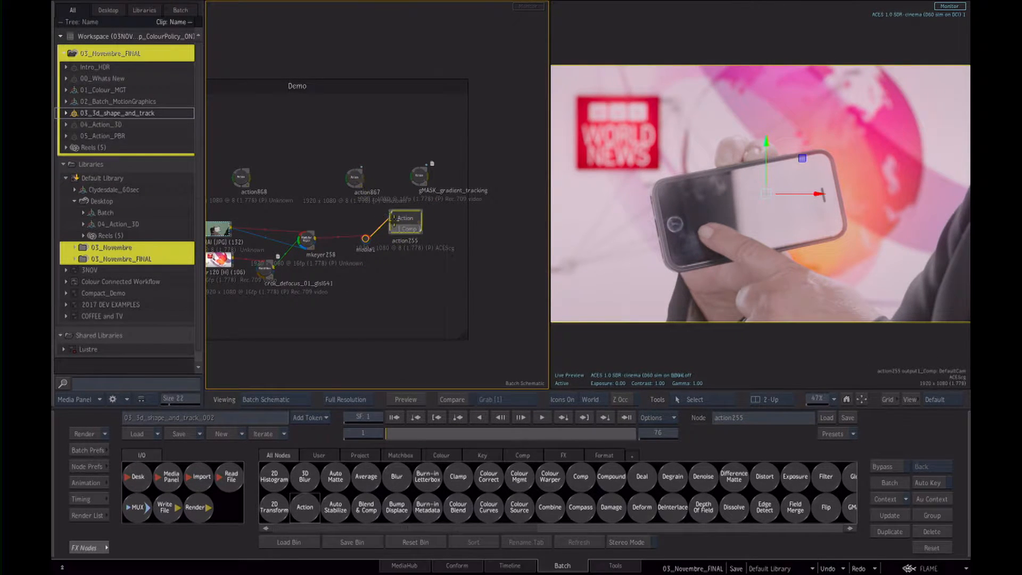
- Change the new Action node's colour management from Same As Back to User Defined with Rec.709 video
double_click(409, 227)
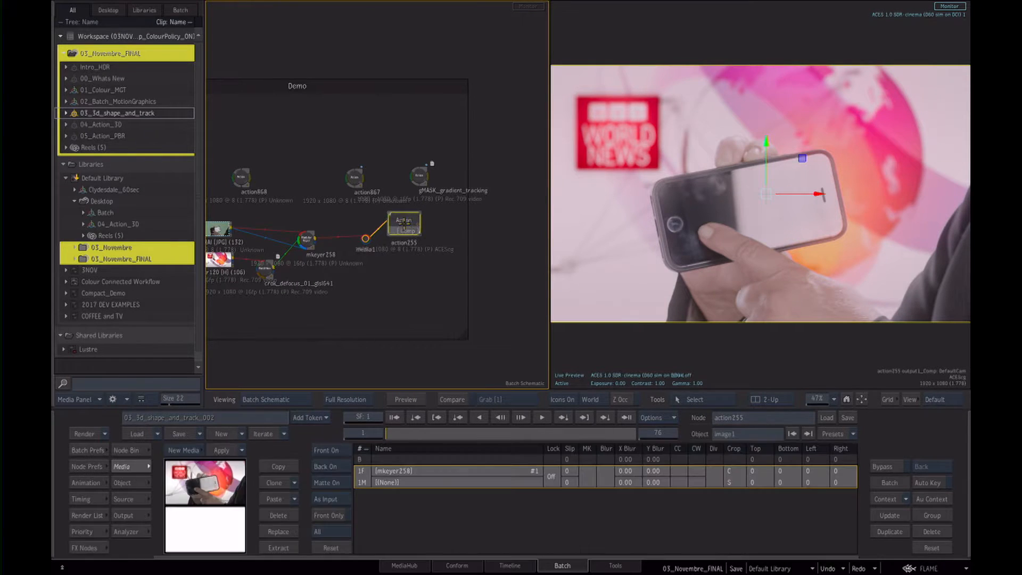
left_click(88, 466)
left_click(213, 450)
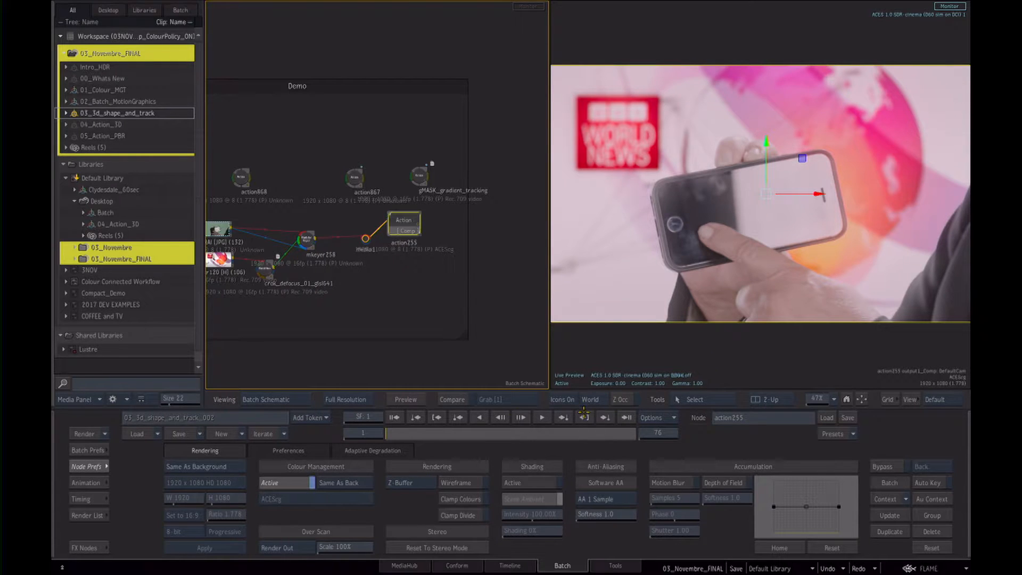
left_click(295, 486)
left_click(294, 486)
left_click(337, 486)
left_click(341, 471)
left_click(331, 500)
mouse_move(331, 500)
left_click(409, 526)
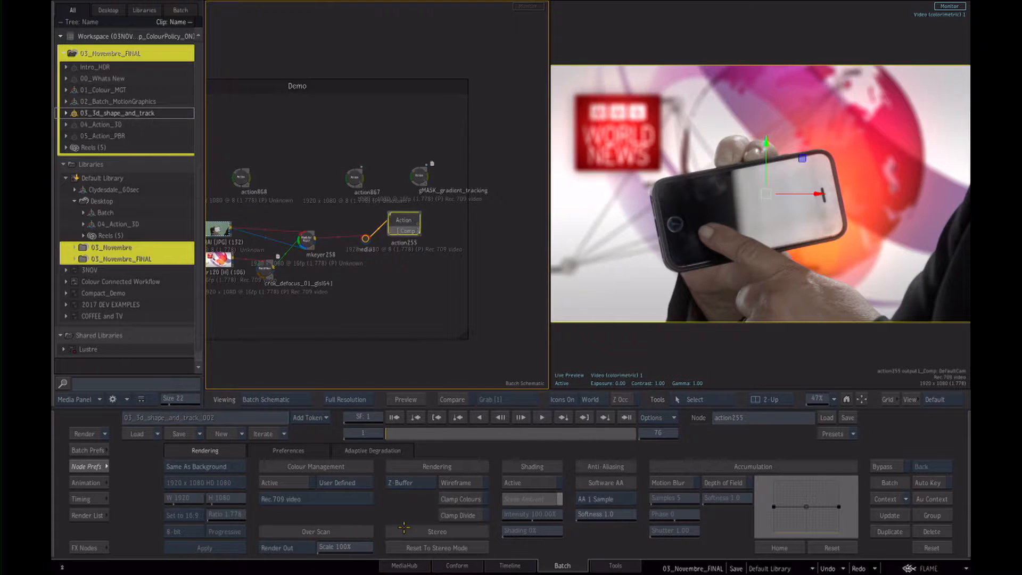
scroll(429, 304, "up", 3)
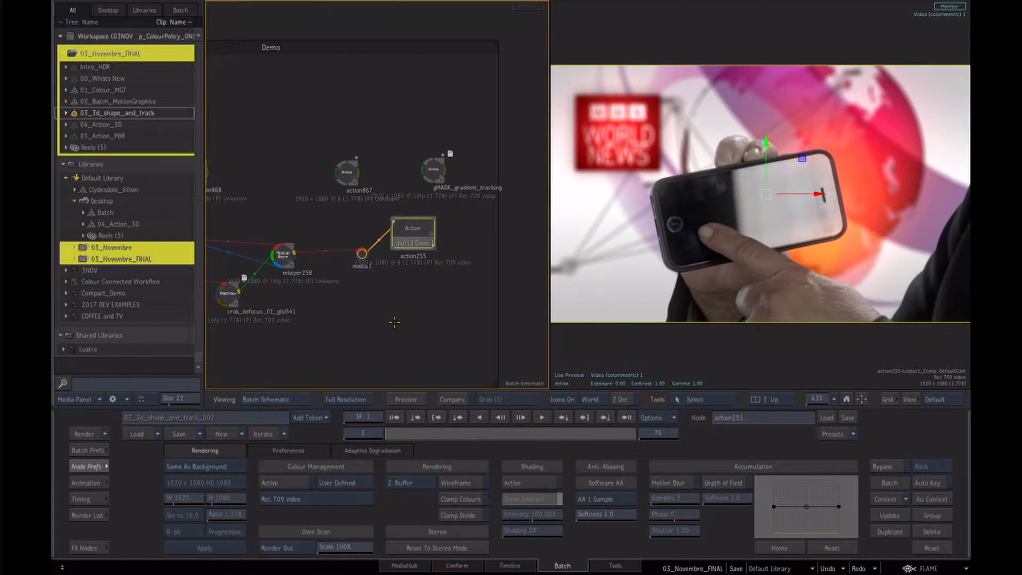
scroll(417, 293, "down", 1)
left_click_drag(391, 434, 367, 441)
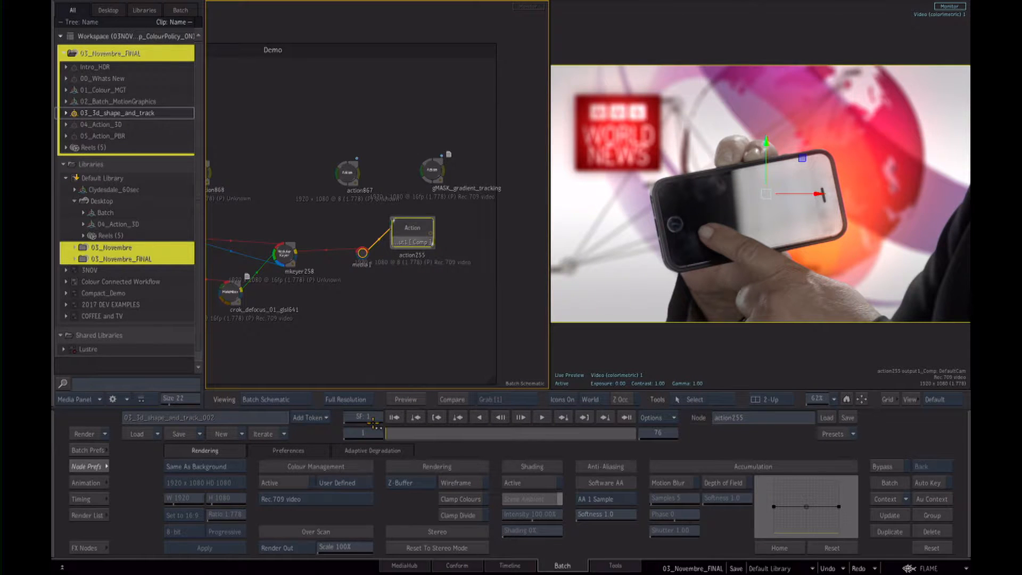
mouse_move(390, 436)
left_mouse_down()
mouse_move(402, 435)
mouse_move(374, 442)
left_mouse_up()
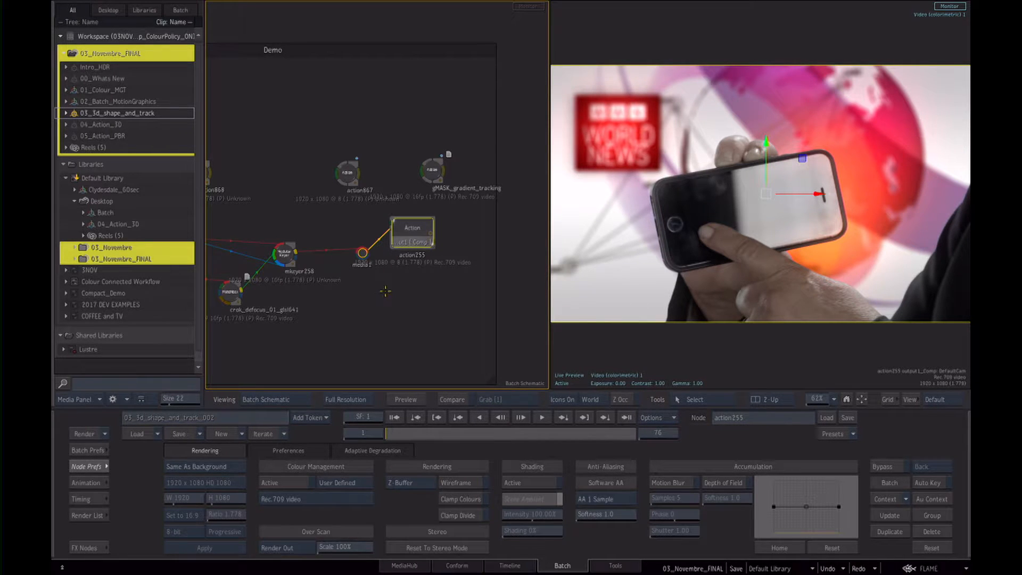
key("F4")
left_click_drag(449, 256, 469, 262)
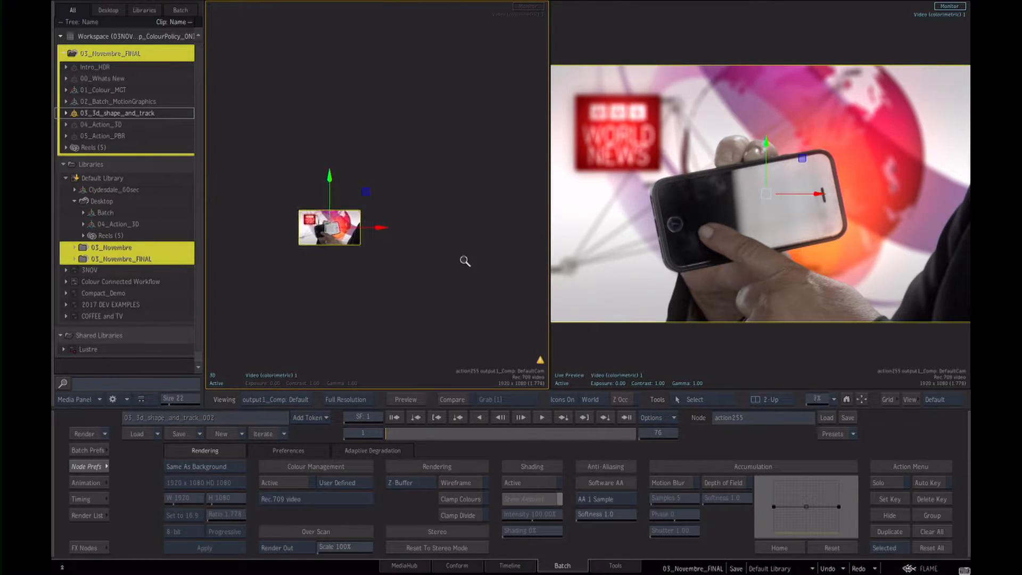
key("F8")
left_click_drag(391, 308, 487, 296)
key("Escape")
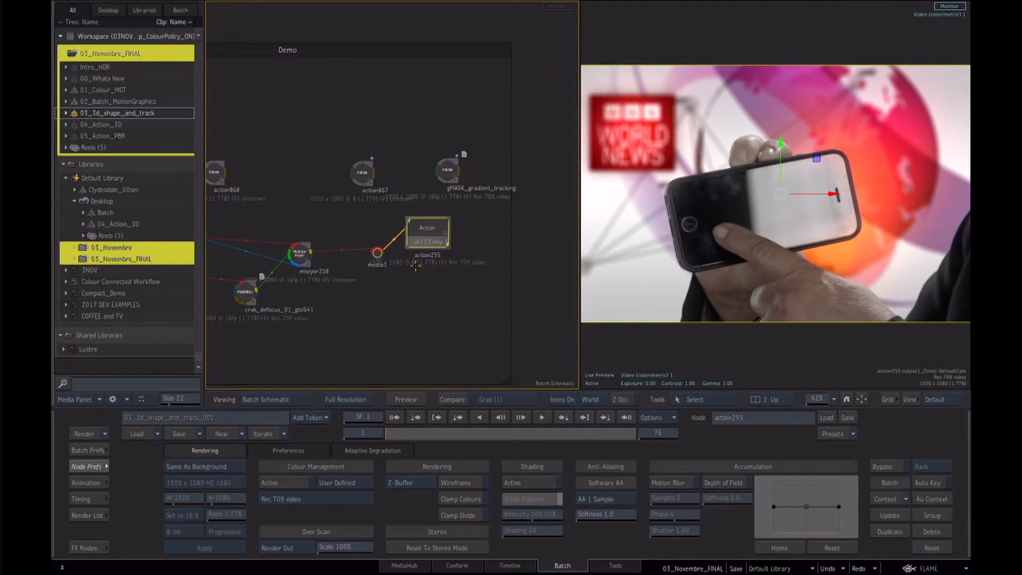
- Detach the Action's media1 input from the Modular Keyer and feed the keyer into the Action's background instead
left_click_drag(368, 293, 360, 237)
left_click_drag(377, 253, 385, 309)
mouse_move(427, 228)
left_mouse_down()
mouse_move(365, 241)
mouse_move(437, 234)
left_mouse_up()
- Delete the default axis and image from the Action schematic and give the result view more width
double_click(432, 253)
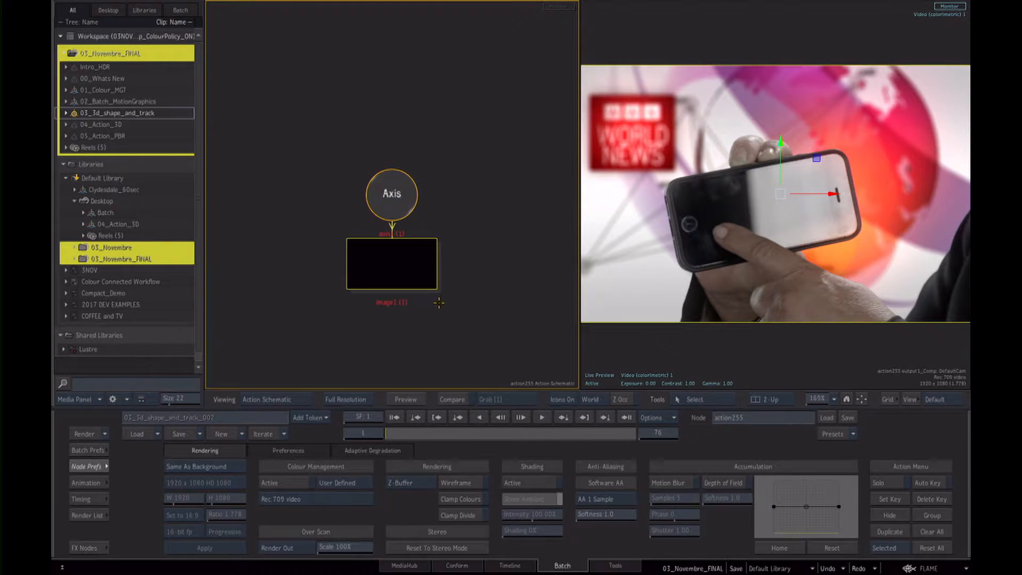
left_click_drag(393, 194, 344, 573)
left_click_drag(407, 282, 397, 302)
left_click_drag(578, 243, 468, 251)
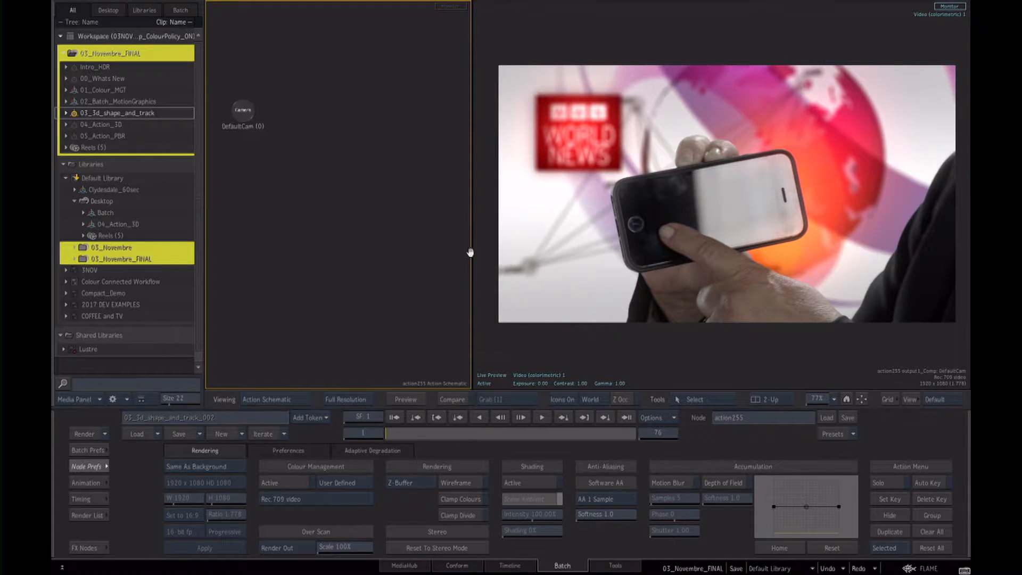
- Add a Perspective Grid node to the Action schematic and open its tracking settings
left_click(98, 464)
left_click(128, 450)
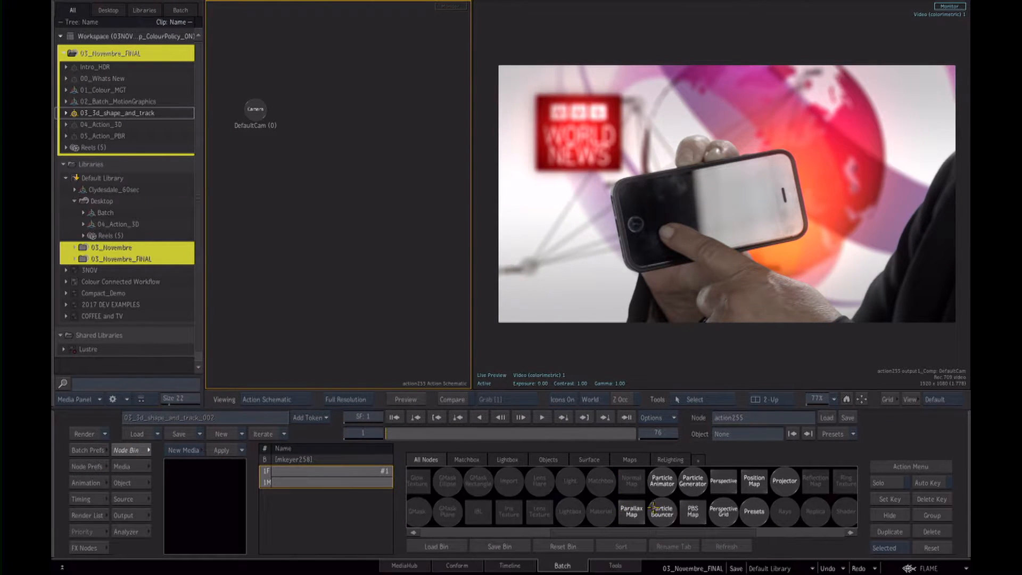
double_click(724, 513)
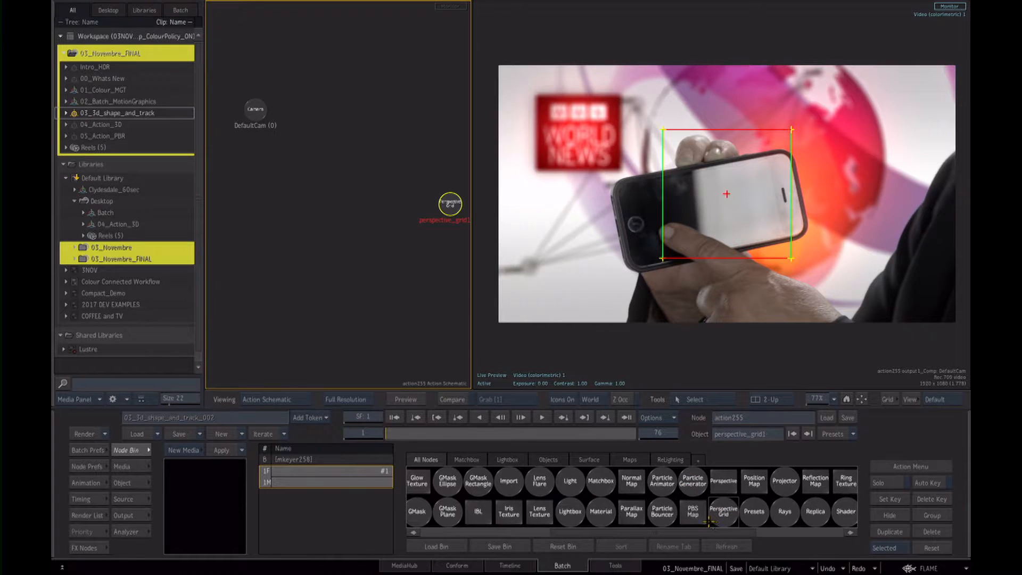
left_click(609, 202)
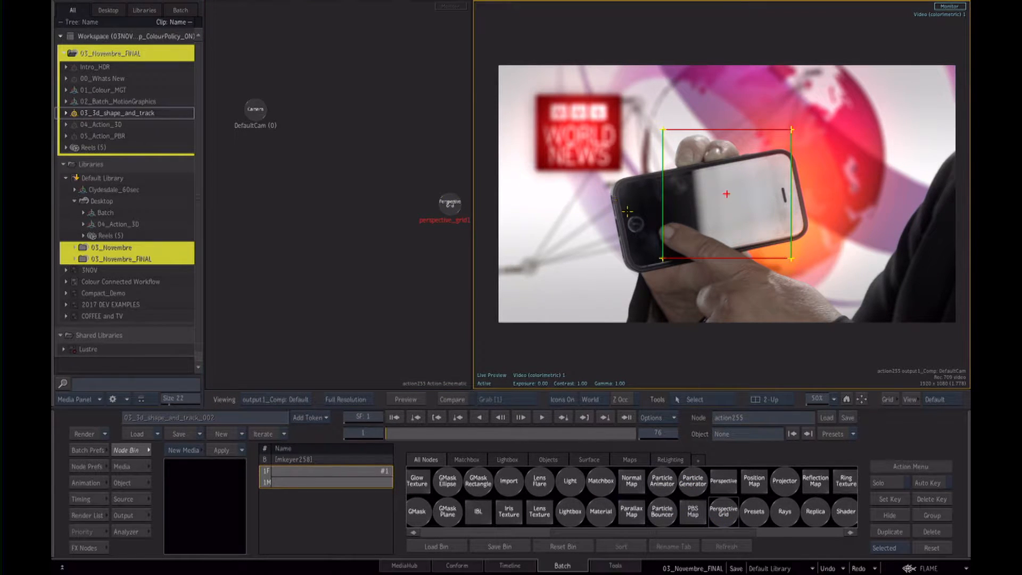
left_click(448, 207)
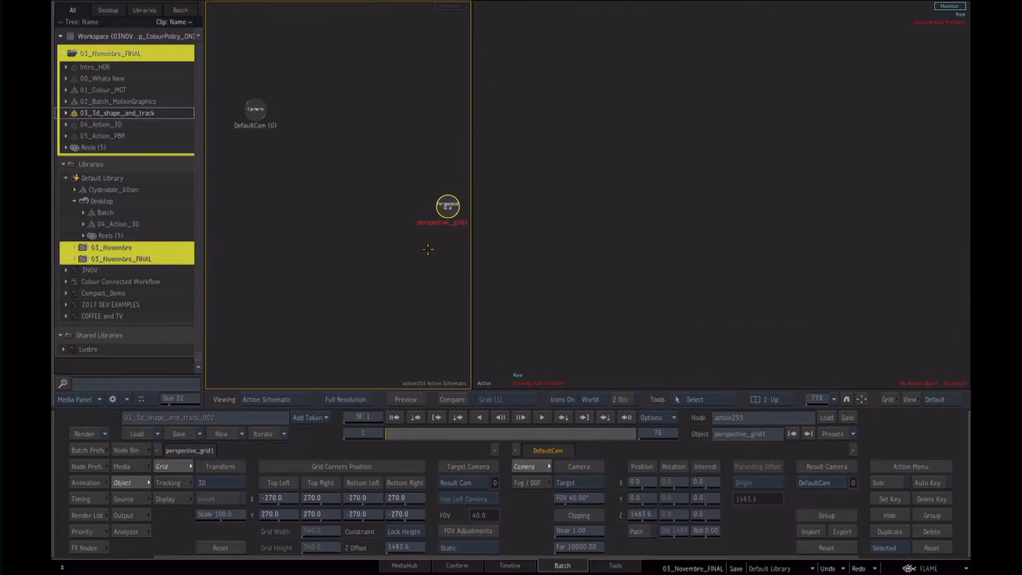
left_click(173, 483)
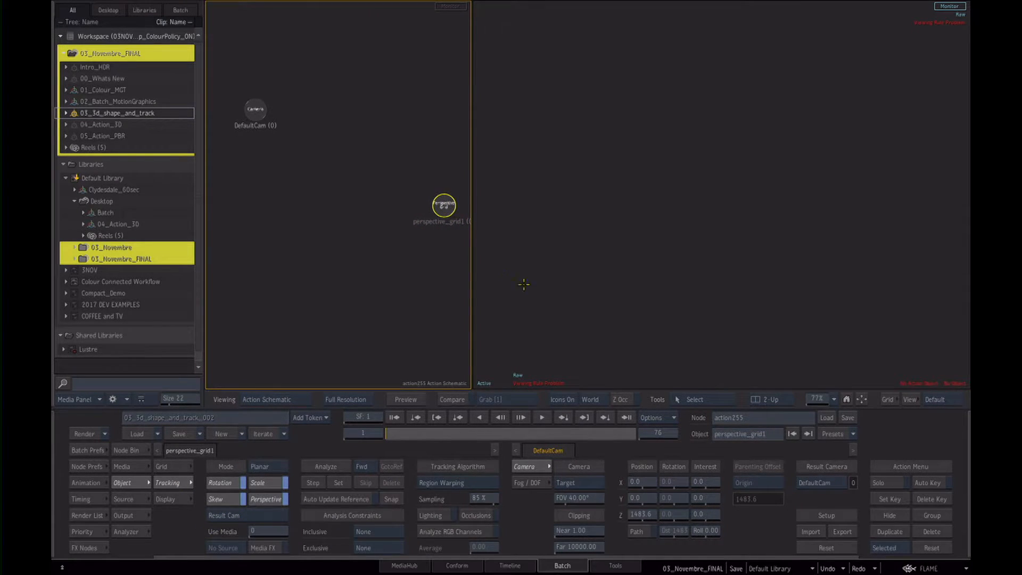
- Fit the perspective grid's four corners to the corners of the phone in the composite
left_click(520, 341)
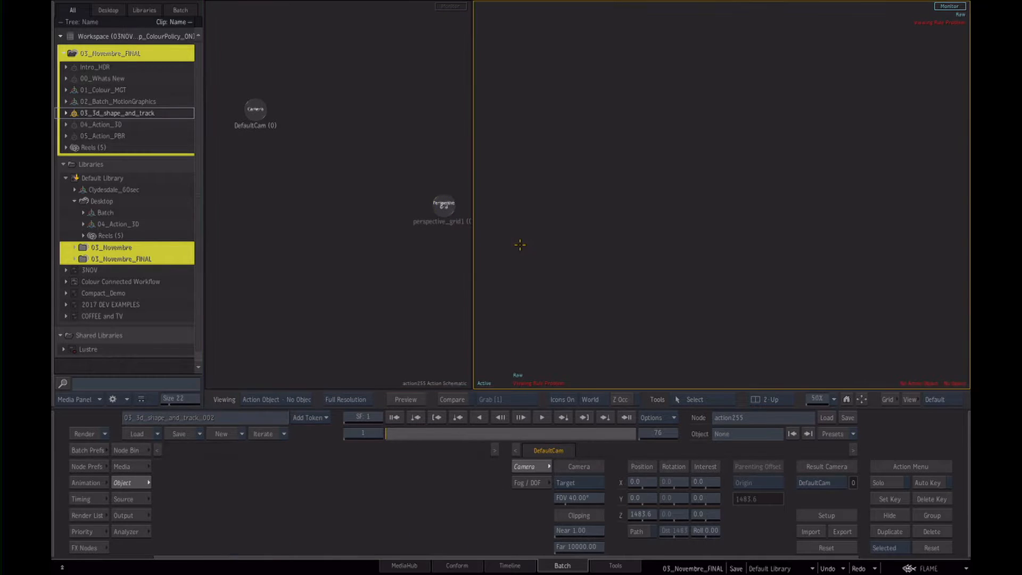
left_click(444, 204)
scroll(655, 277, "up", 2)
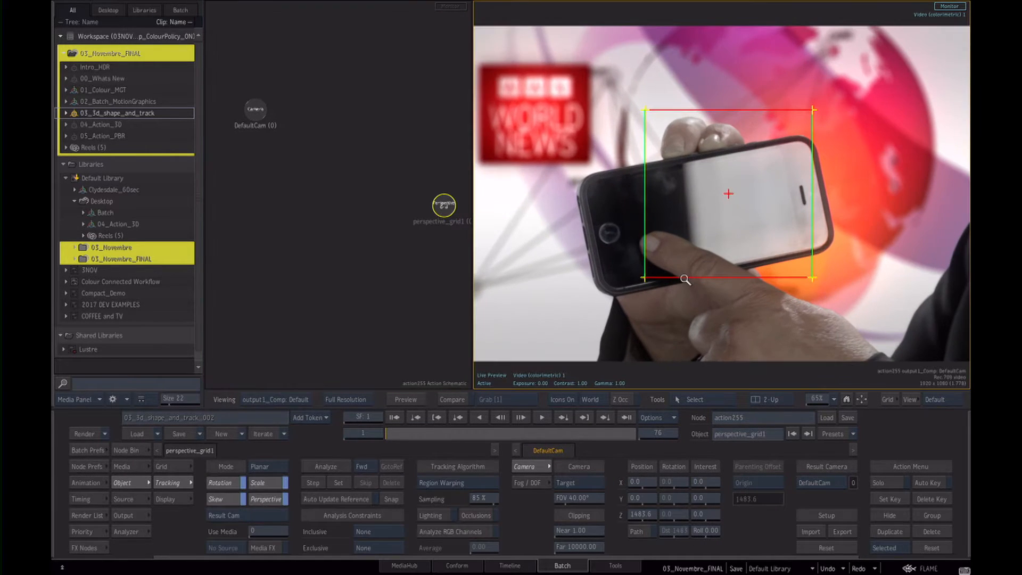
left_click_drag(646, 118, 588, 181)
left_click_drag(645, 278, 606, 290)
left_click_drag(812, 111, 806, 140)
left_click_drag(812, 278, 831, 246)
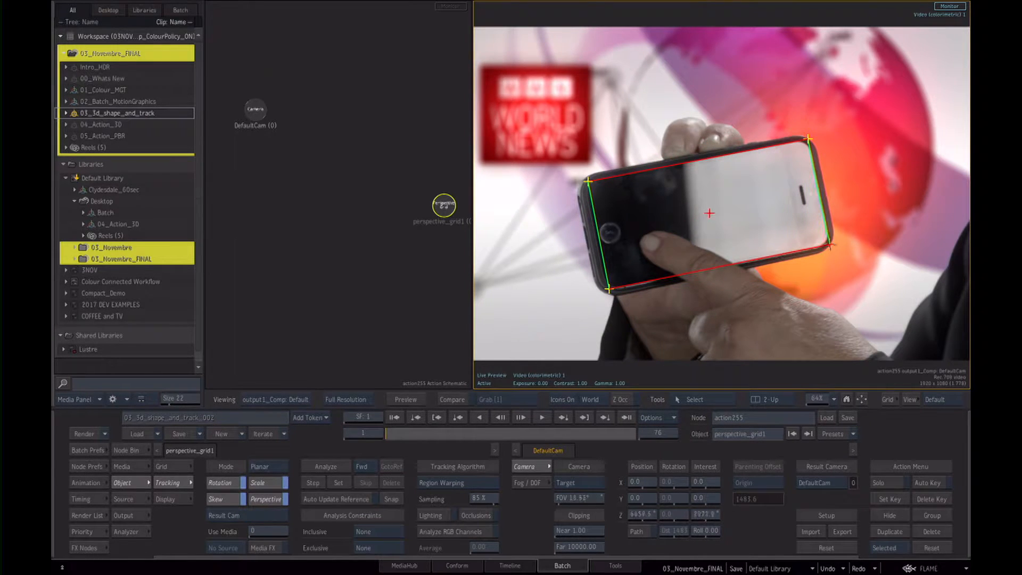
left_click_drag(607, 293, 608, 290)
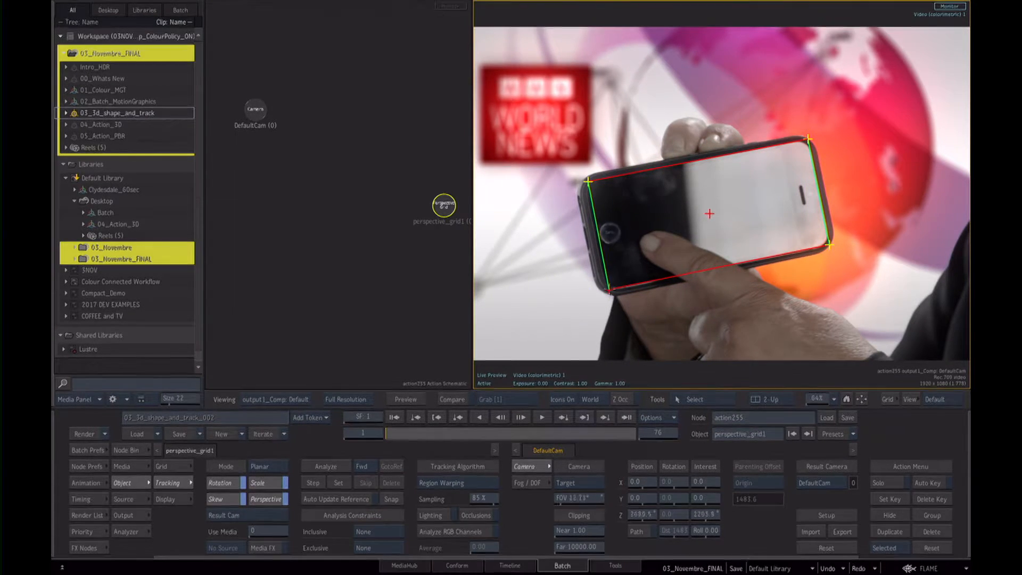
left_click_drag(587, 180, 588, 181)
left_click_drag(609, 290, 608, 290)
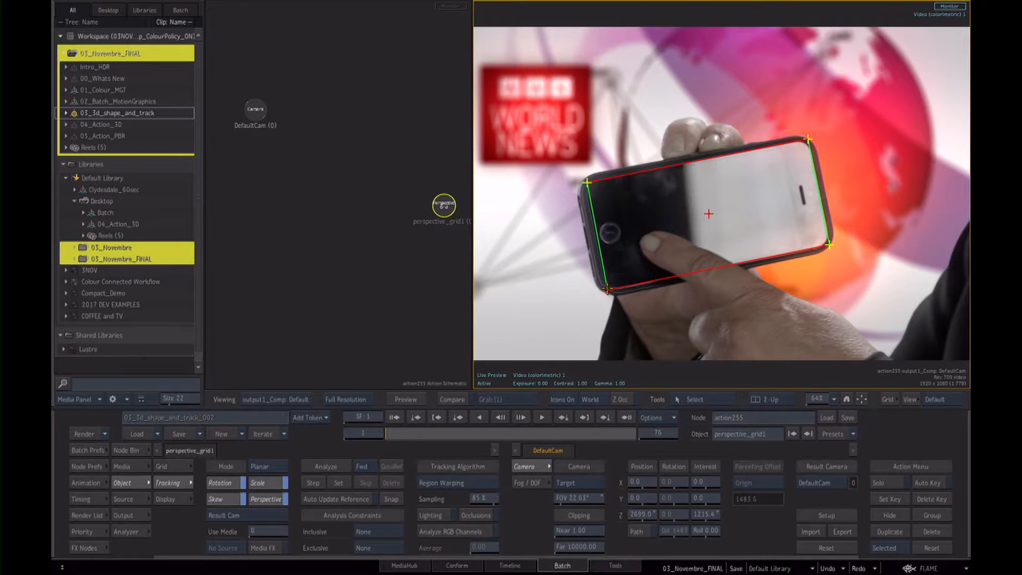
- Connect the render120 clip to the Action's media1 input in the batch schematic, routing the link through an elbow below the defocus node
left_click(363, 270)
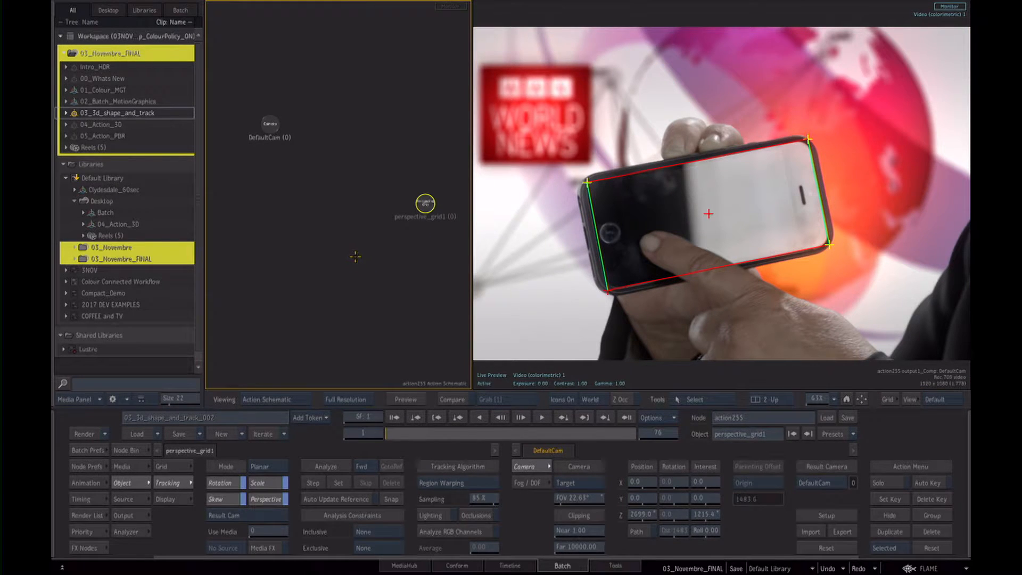
key("F4")
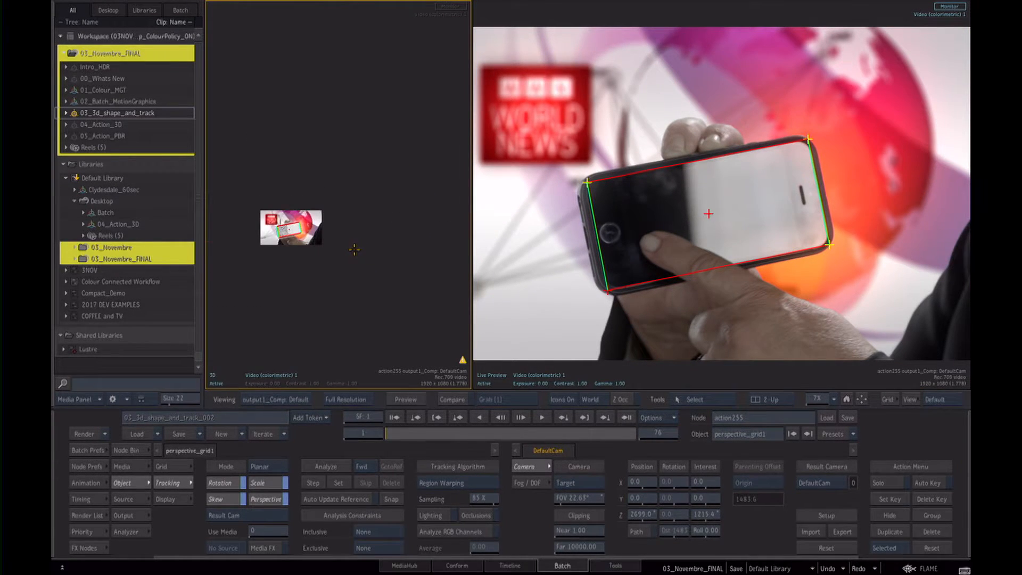
key("Escape")
left_click_drag(364, 322, 410, 269)
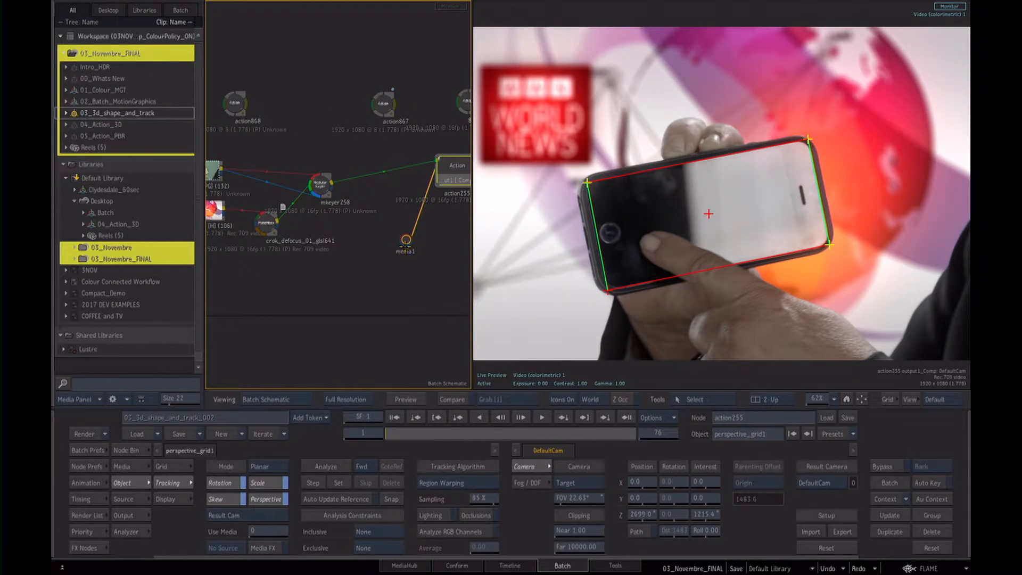
left_click_drag(266, 225, 307, 229)
left_click_drag(221, 210, 293, 278)
key("a")
key("m")
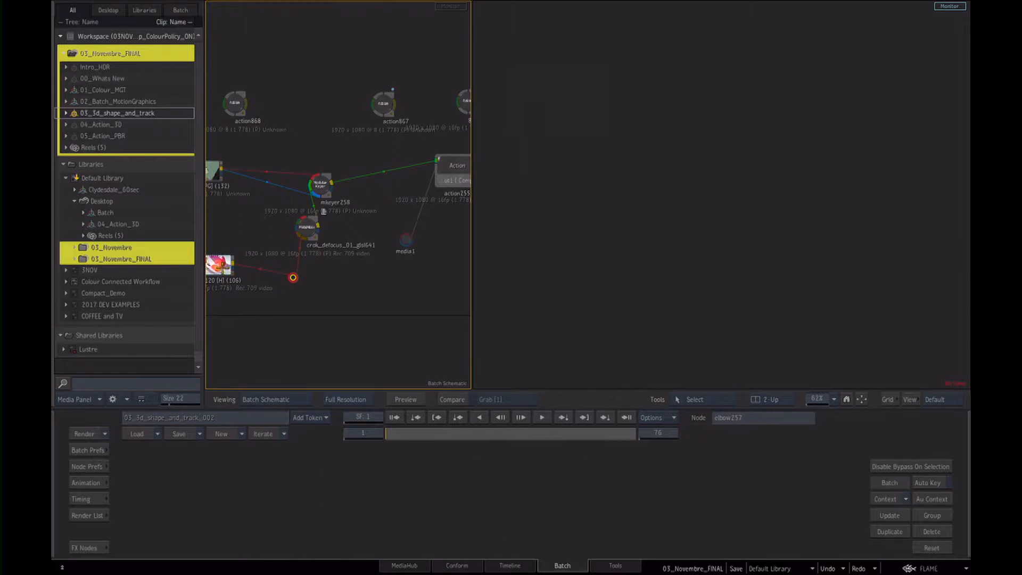
left_click_drag(225, 265, 252, 277)
left_click_drag(408, 240, 395, 262)
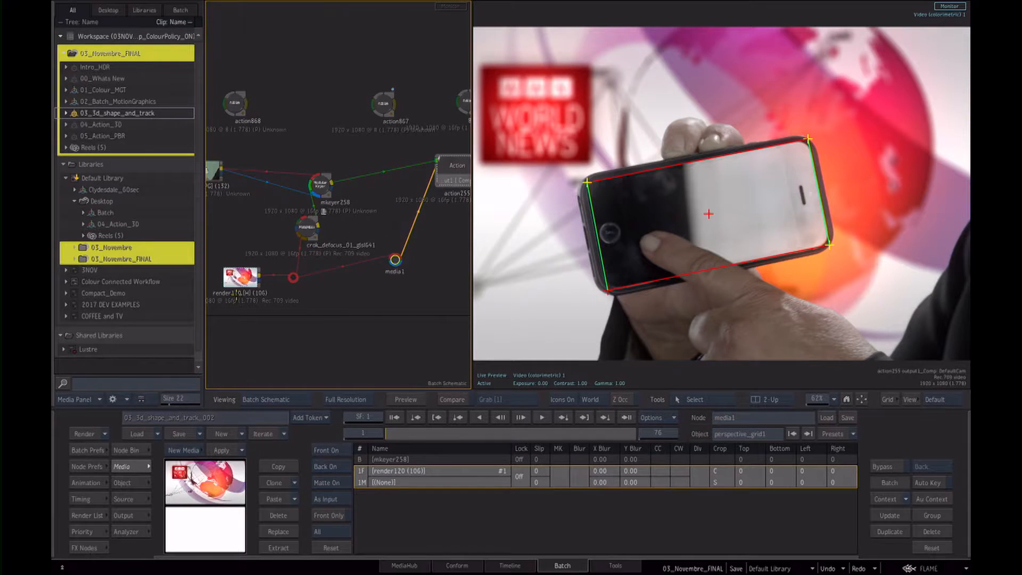
- Place the render120 media as an image parented under the perspective grid in the Action, and open its axis settings
double_click(457, 170)
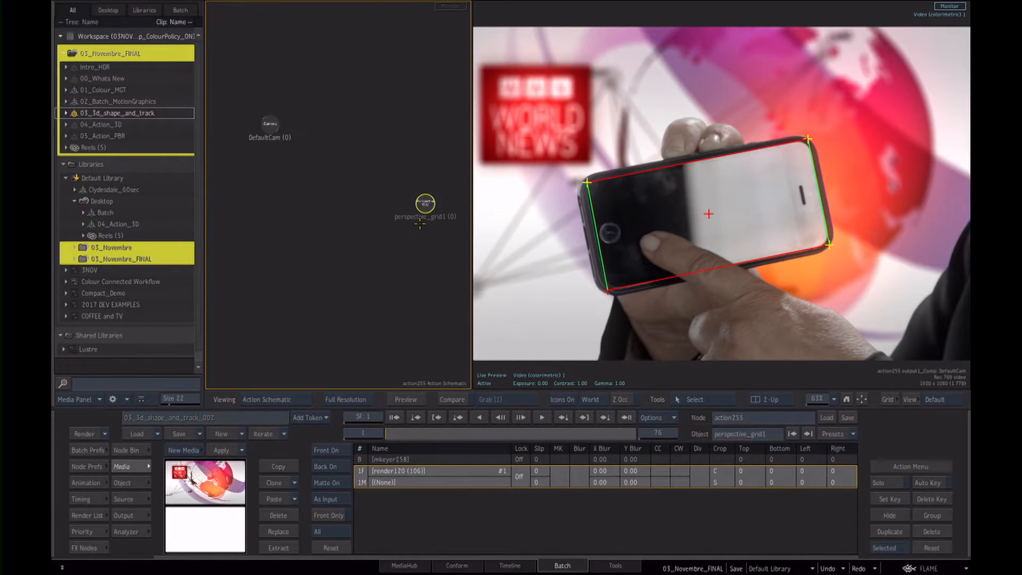
left_click_drag(207, 485, 379, 220)
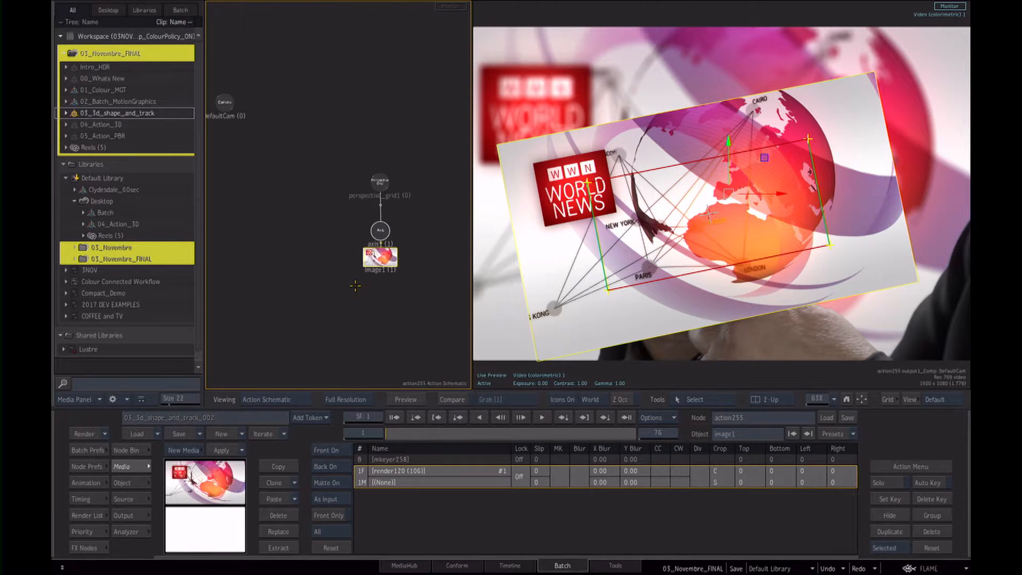
left_click(380, 232)
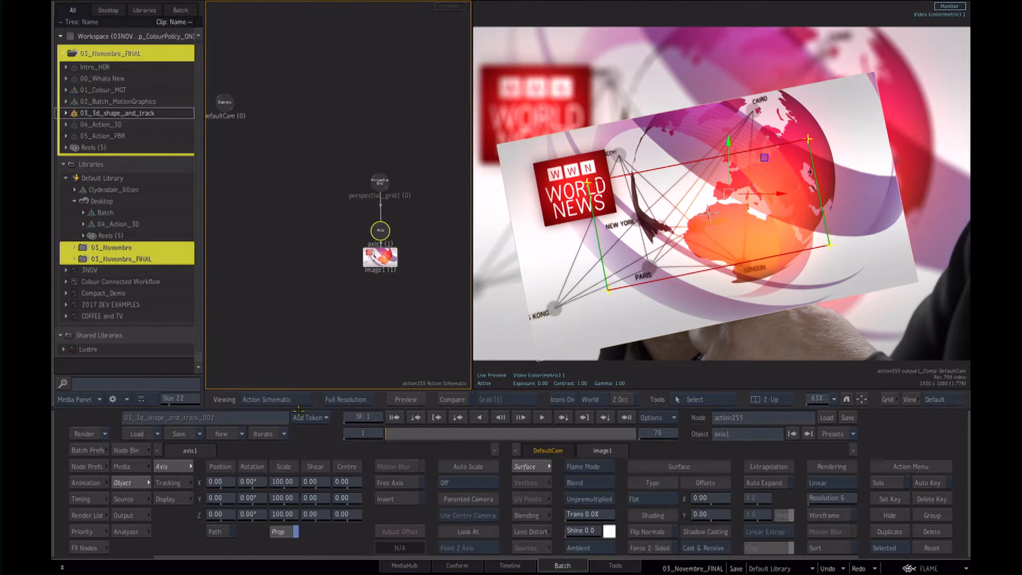
- Scale axis1 to 48 on all axes and move it with its image away from beneath the perspective grid in the schematic
left_click_drag(282, 495, 266, 500)
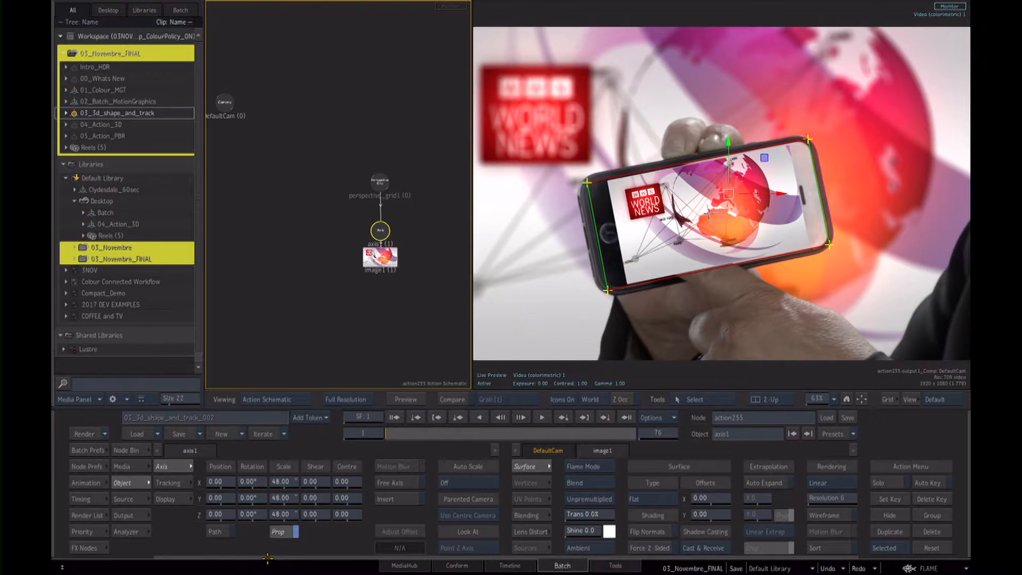
left_click_drag(400, 433, 343, 435)
left_click_drag(378, 232, 309, 268)
left_click(369, 246)
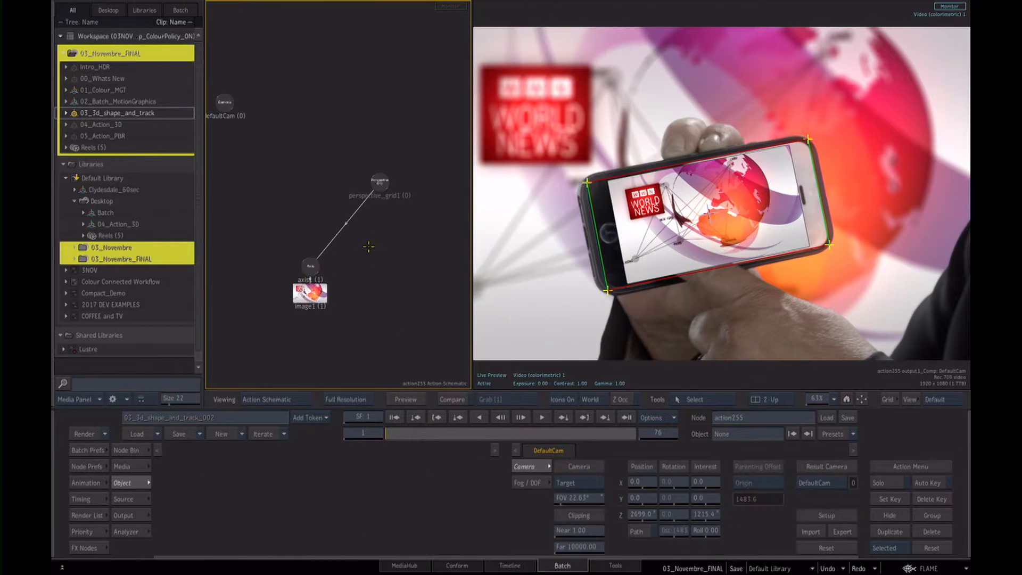
- Hide the image1 surface so the bare phone is exposed beneath the perspective grid
left_click(379, 182)
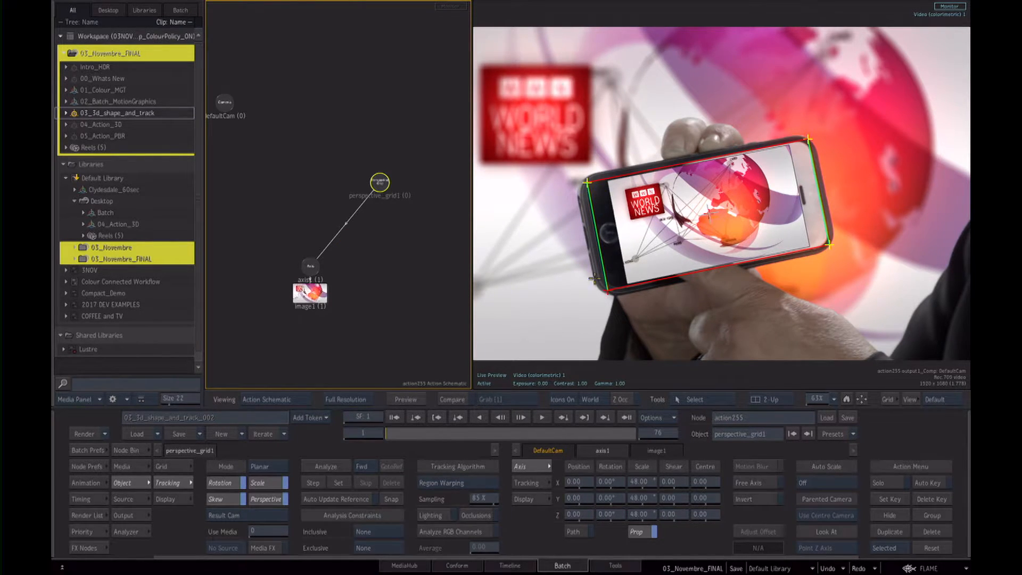
left_click(313, 291)
key("h")
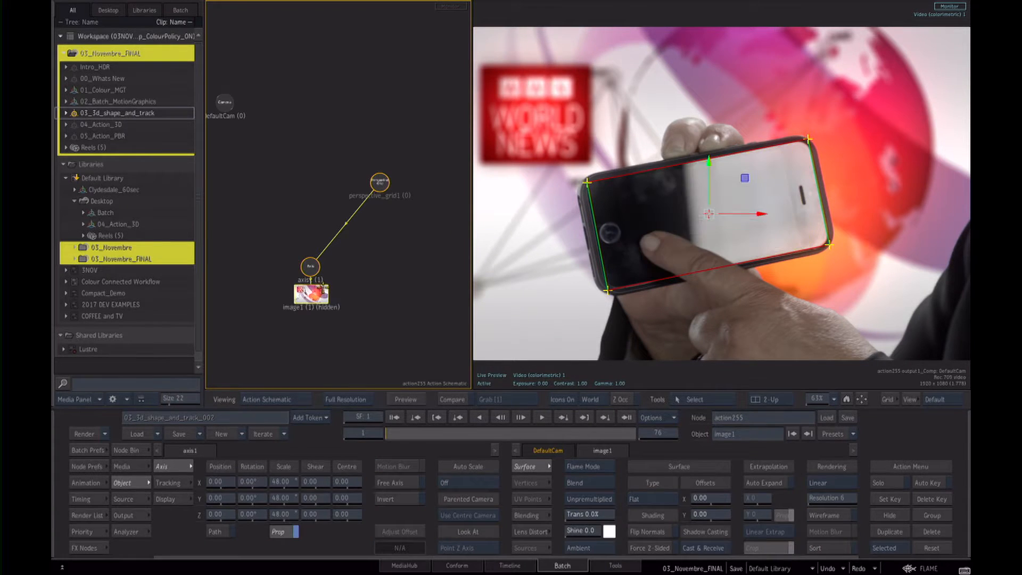
- Add a GMask node from the node bin as a child of the perspective grid
left_click(379, 182)
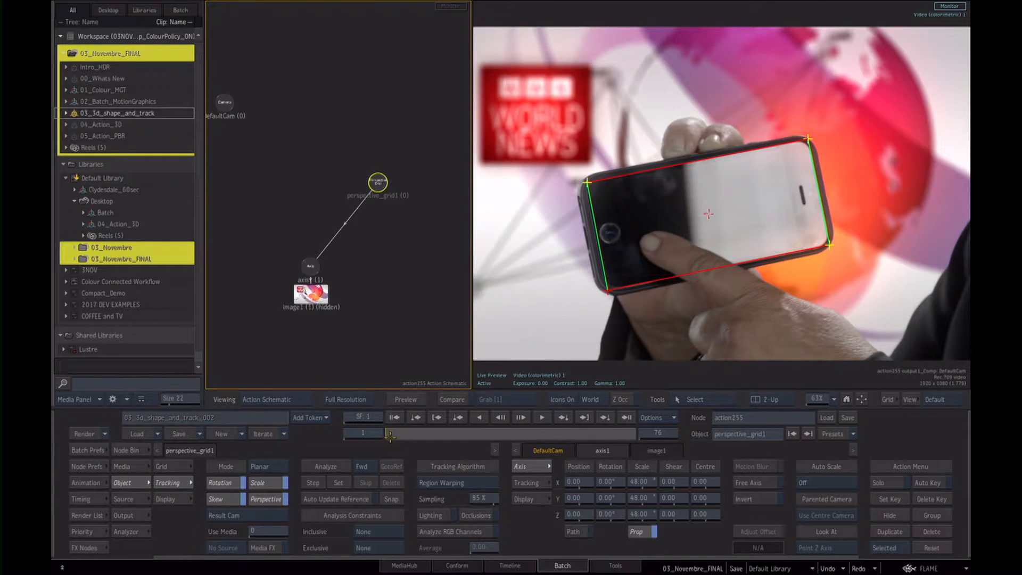
left_click_drag(388, 435, 367, 425)
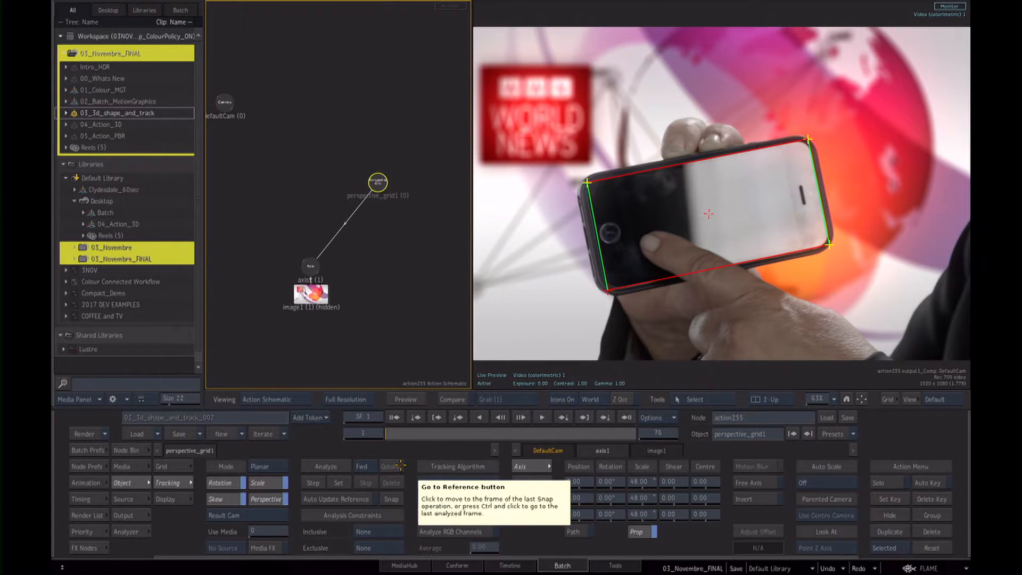
left_click(170, 467)
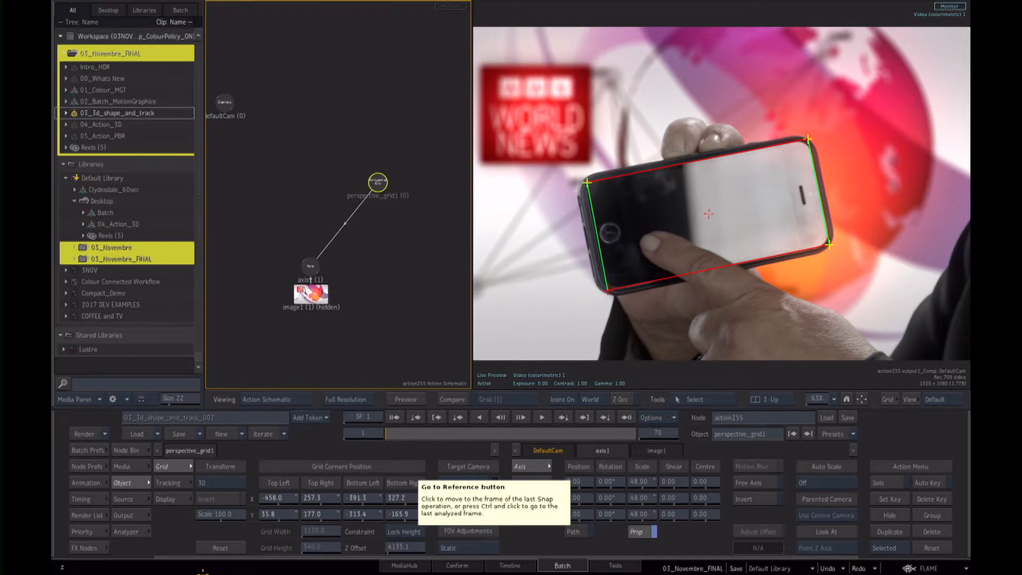
left_click(129, 452)
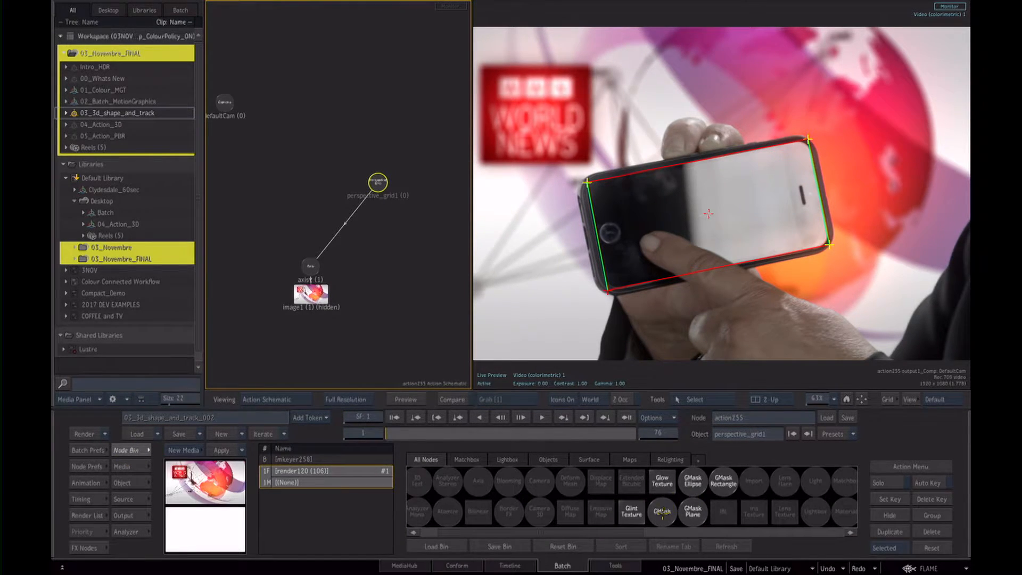
double_click(663, 512)
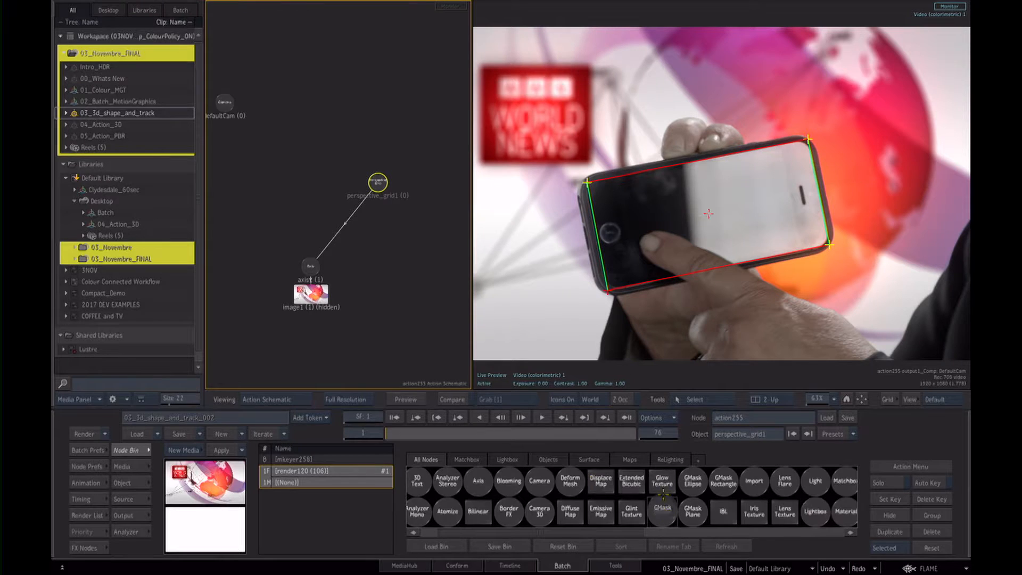
- Draw a closed four-point mask just inside the corners of the perspective grid on the phone
left_click(590, 190)
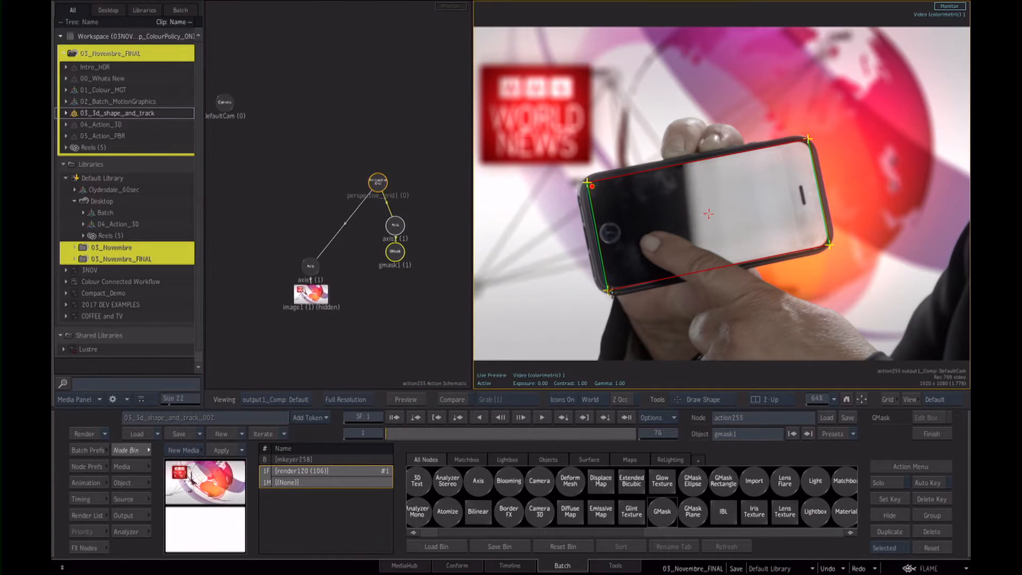
left_click(612, 283)
left_click(824, 241)
left_click(802, 148)
left_click(588, 182)
- Disable active rendering for gmask1 and nudge the perspective grid's upper-left corner to about X -464.3, Y 34.2
left_click(395, 252)
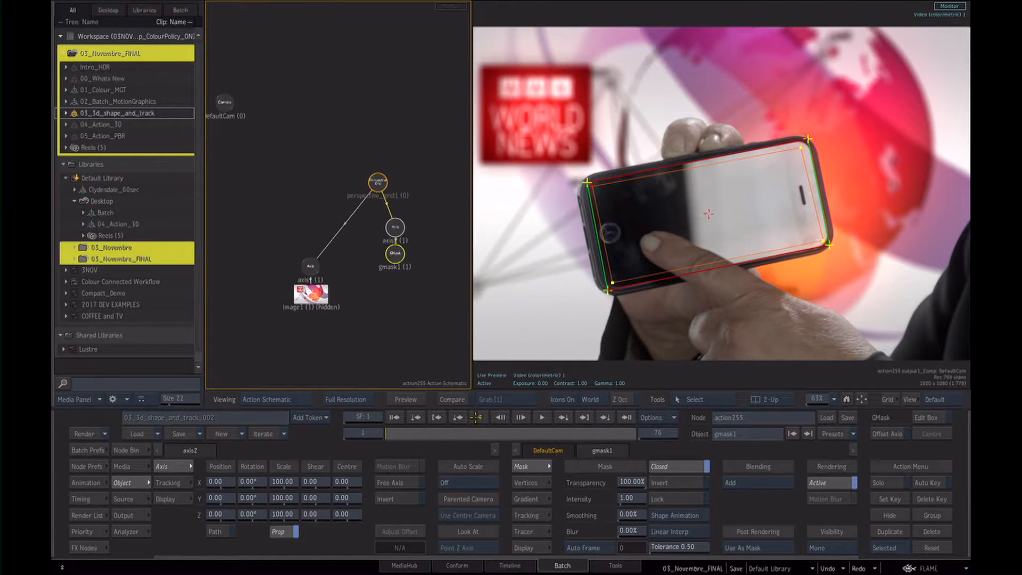
left_click(831, 483)
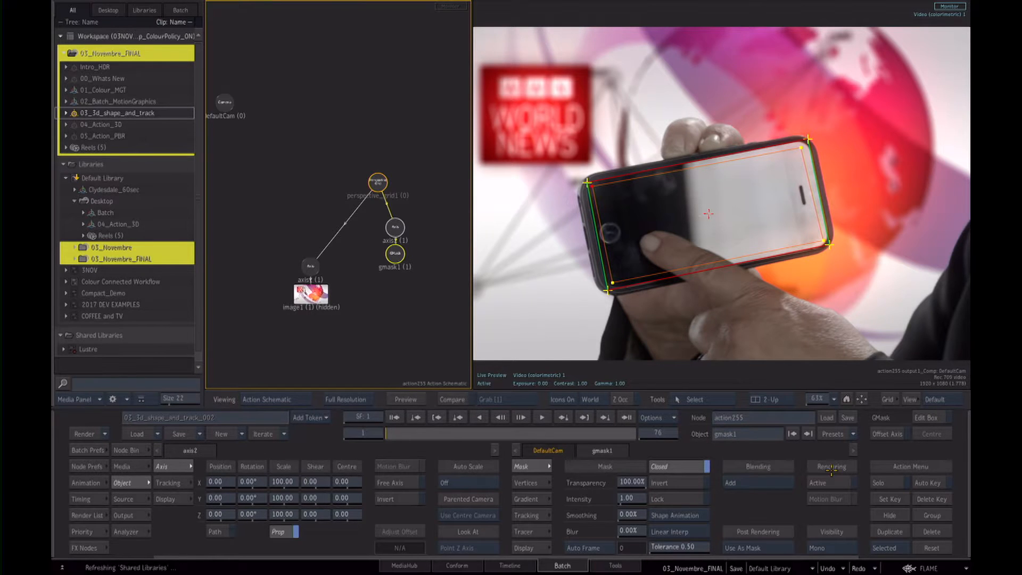
left_click(588, 183)
left_click_drag(588, 184, 585, 182)
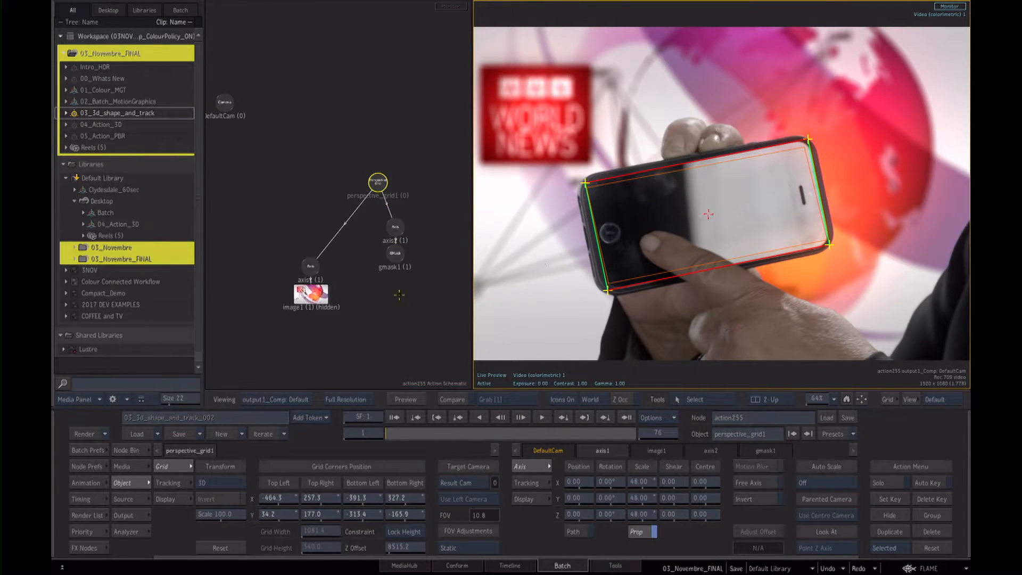
- Limit the displayed icons to the selected object and adjust the four gmask1 corner points to fit the phone's screen
left_click(395, 254)
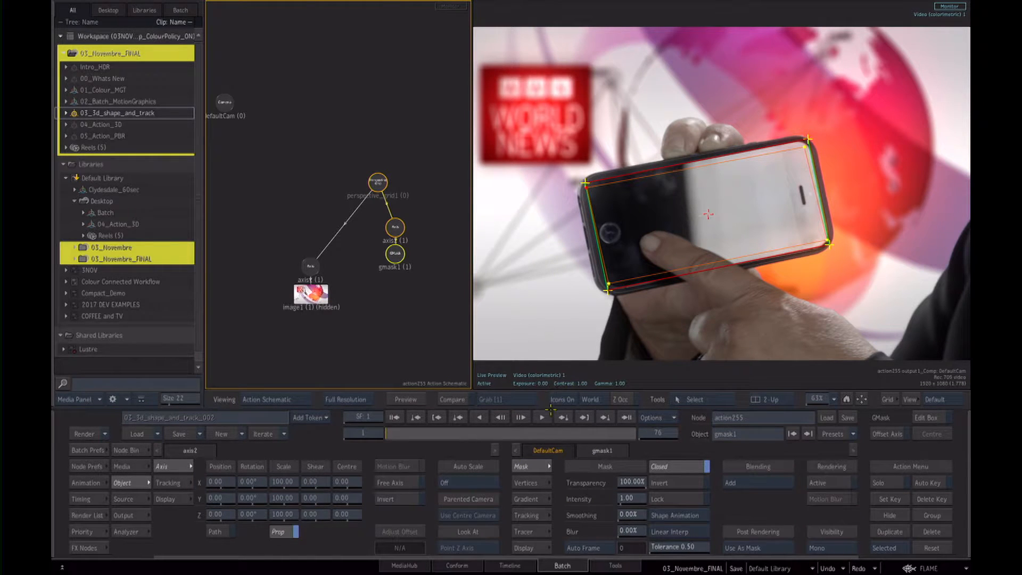
left_click(568, 393)
left_click(565, 383)
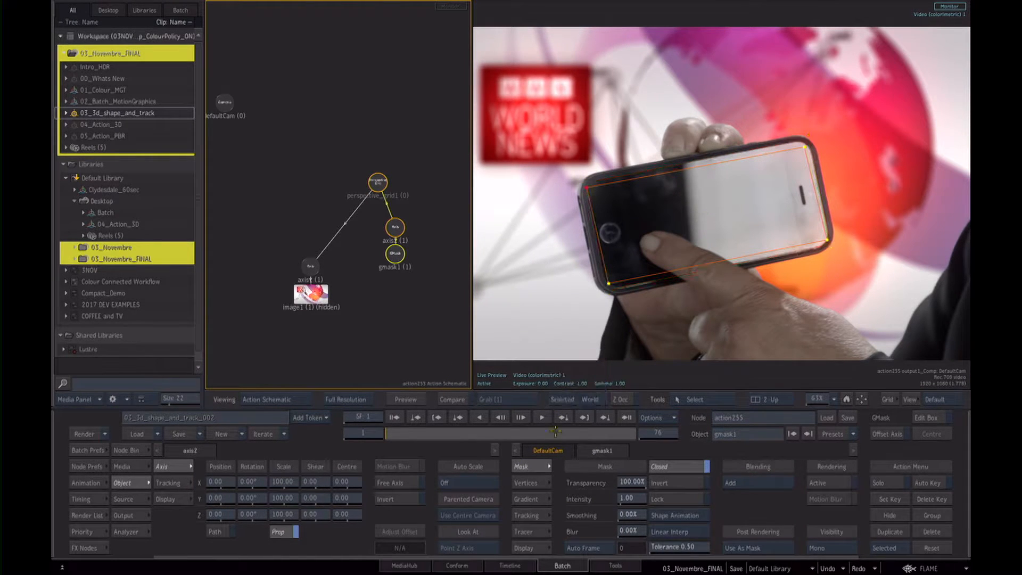
left_click_drag(587, 188, 592, 185)
left_click_drag(609, 284, 614, 283)
left_click_drag(805, 147, 804, 143)
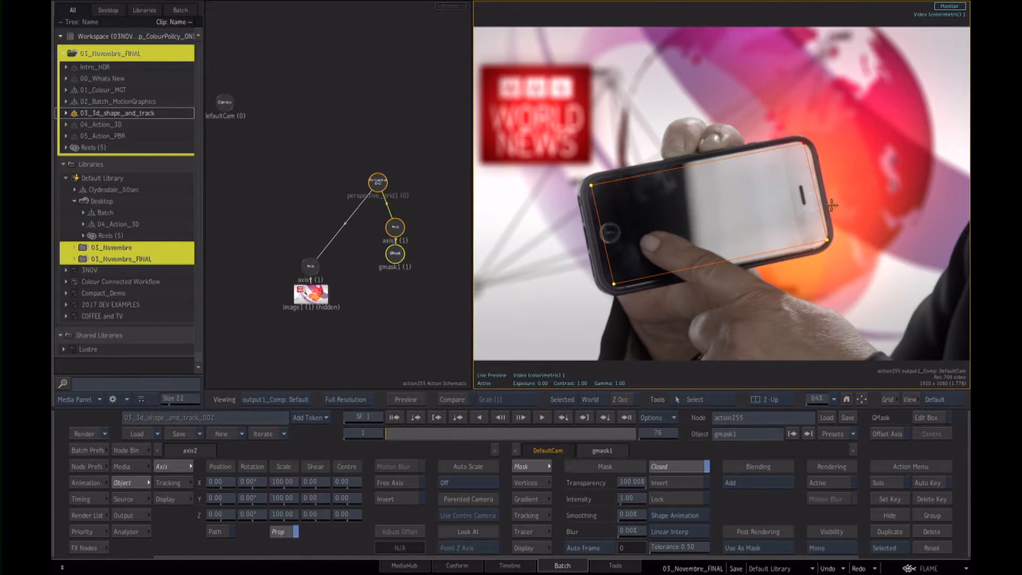
left_click_drag(827, 239, 826, 240)
- Add gradient points along the mask outline and pull the soft edge outward around the phone's outer frame
key("a")
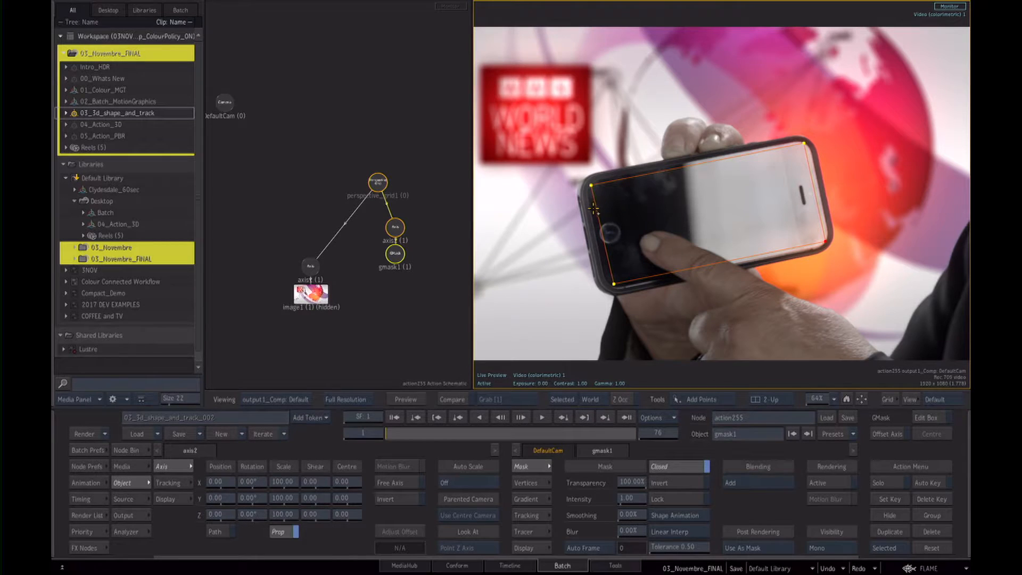
left_click_drag(597, 213, 580, 218)
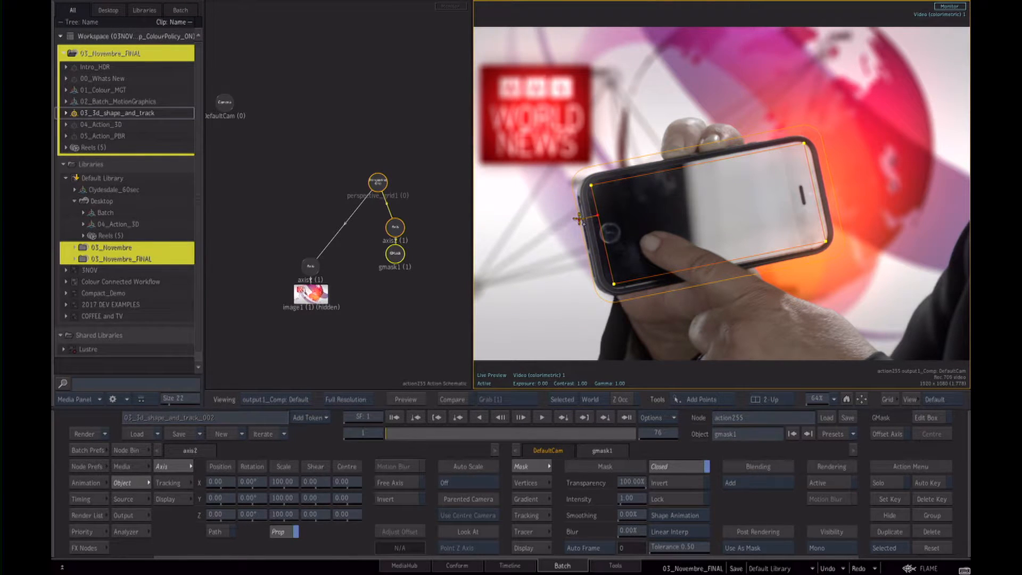
left_click_drag(605, 182, 603, 168)
left_click(810, 165)
left_click_drag(823, 229, 810, 257)
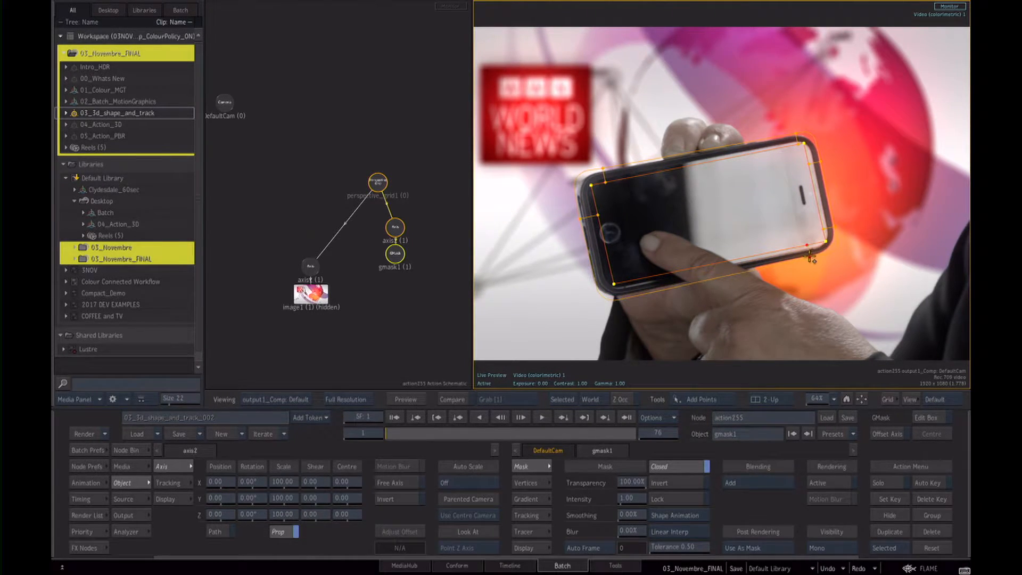
left_click_drag(609, 269, 591, 274)
key("Escape")
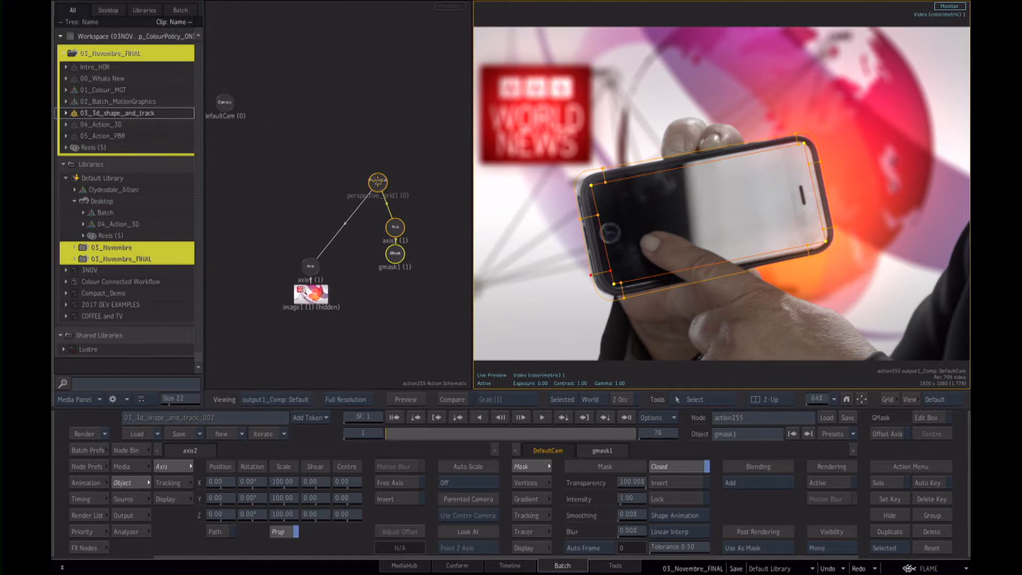
- Set the inclusive analysis constraint of the perspective grid's tracking to GMasks
left_click(378, 181)
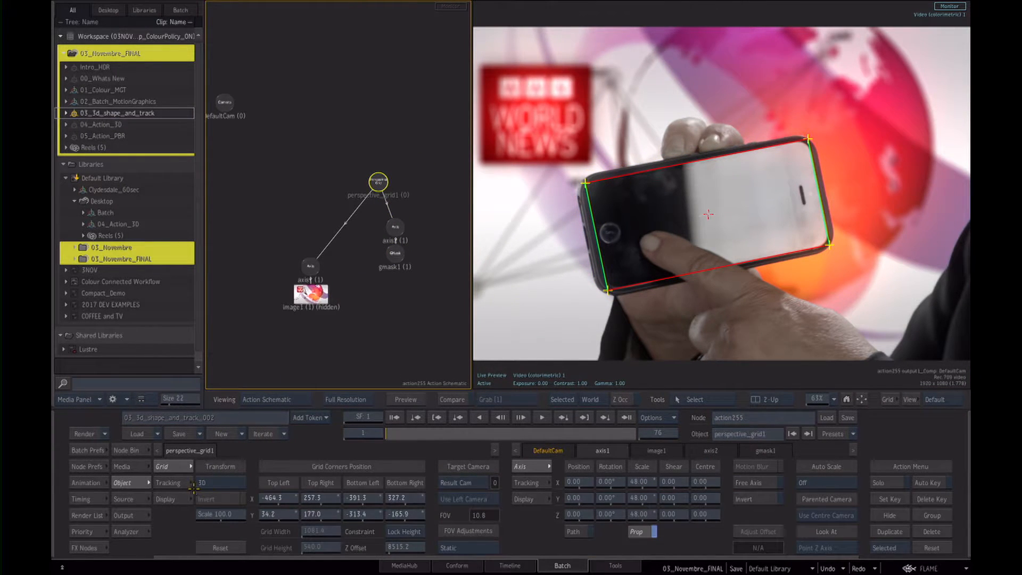
left_click(169, 482)
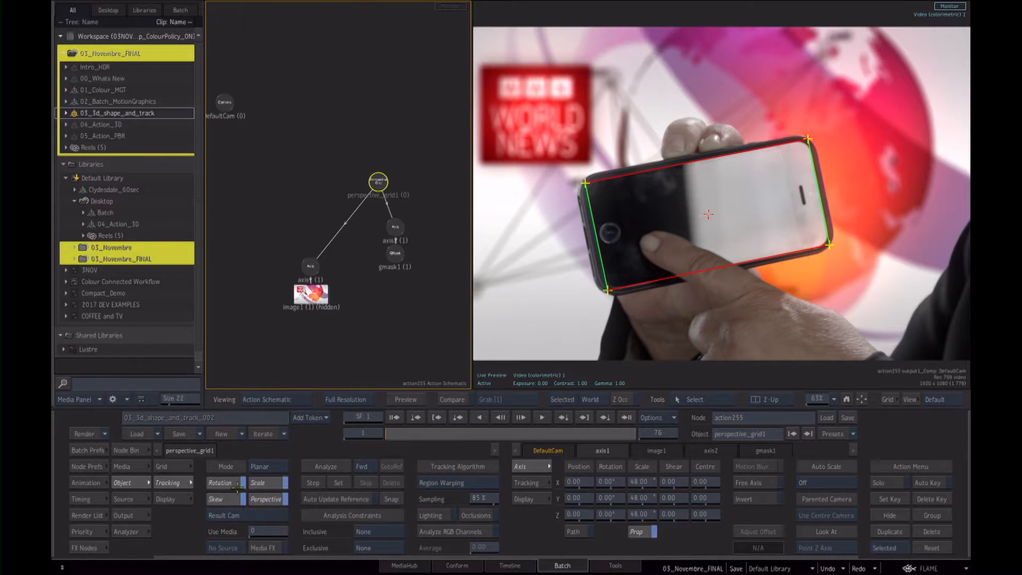
left_click(374, 529)
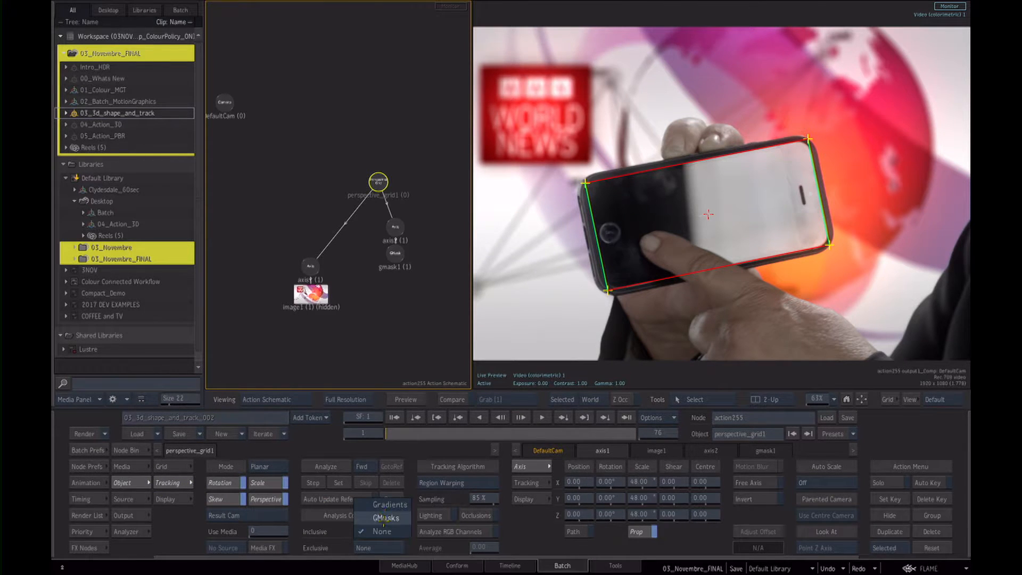
left_click(385, 518)
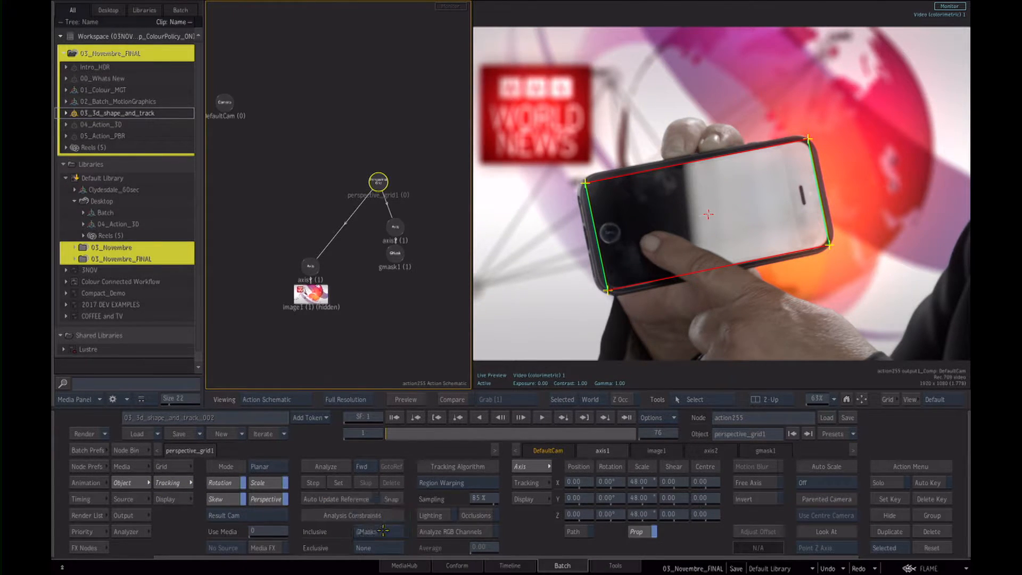
left_click(493, 17)
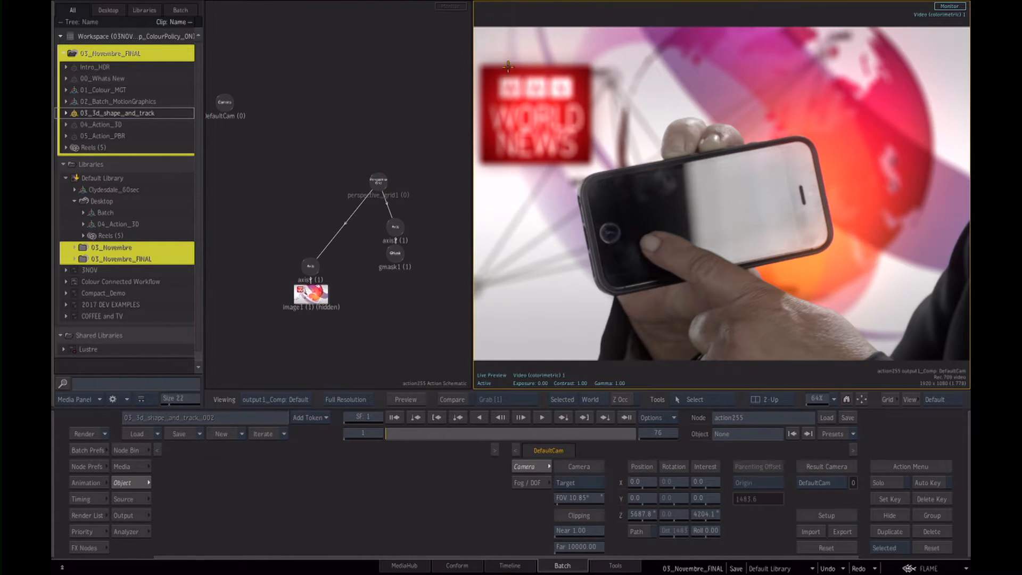
left_click(517, 375)
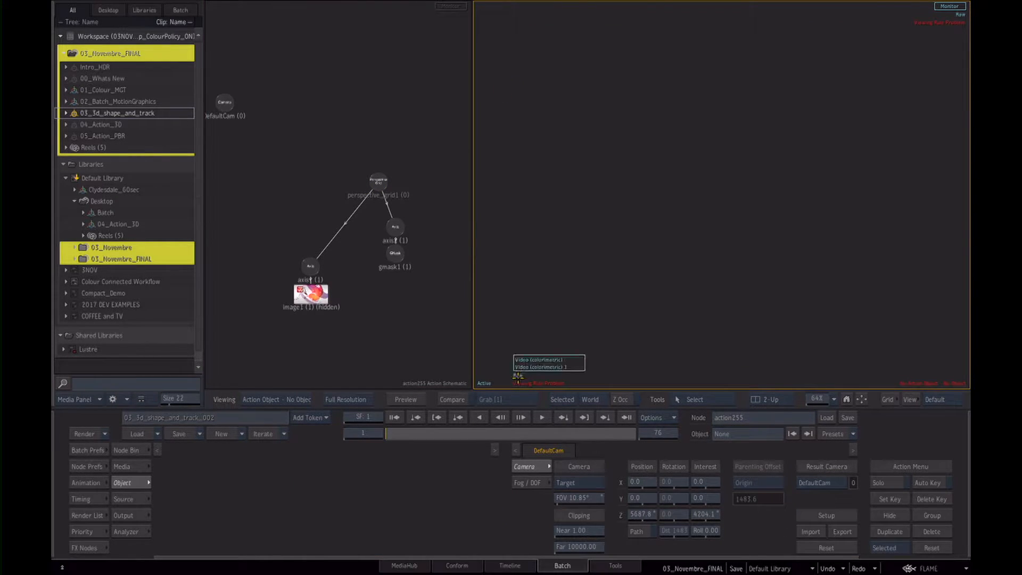
left_click(524, 360)
left_click(522, 374)
left_click(523, 361)
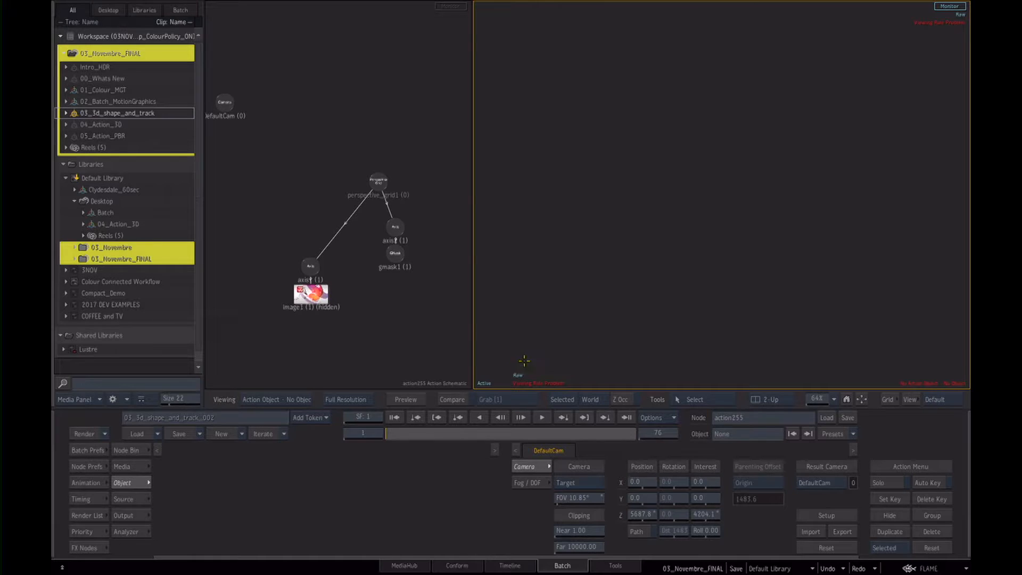
left_click(519, 374)
left_click(524, 361)
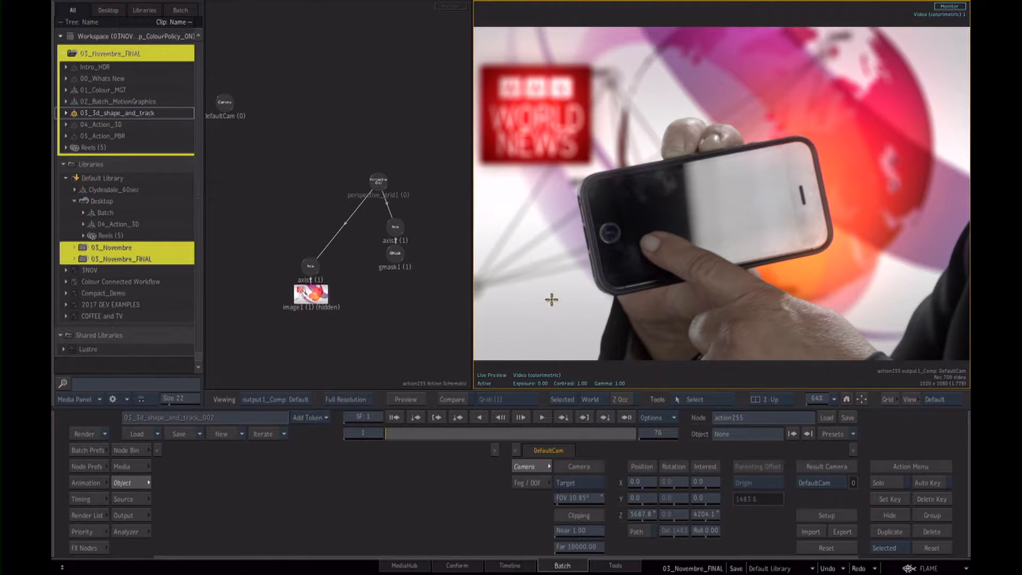
- Set the perspective grid's inclusive analysis constraint to Gradients in its tracking settings
left_click(396, 254)
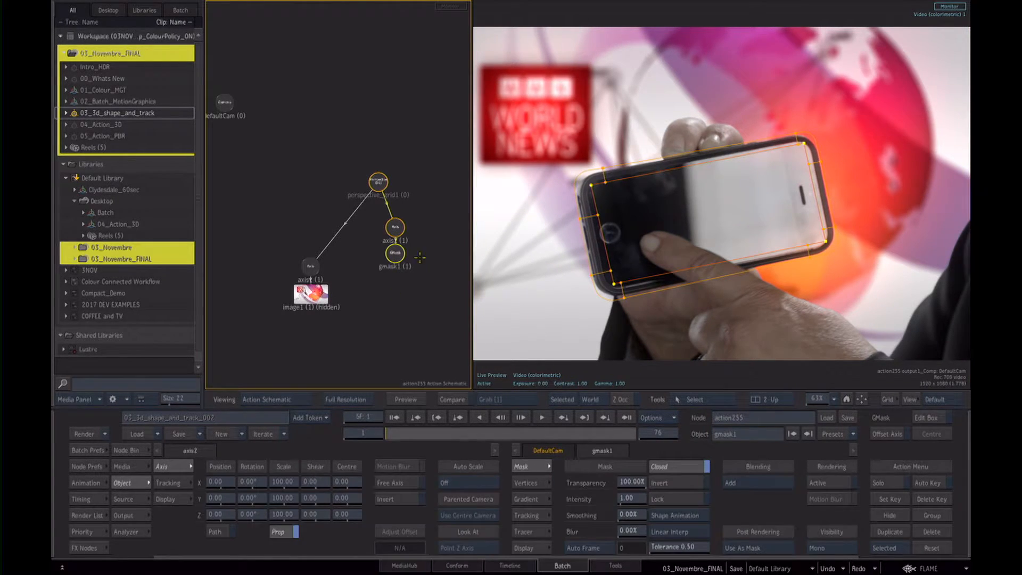
left_click(168, 482)
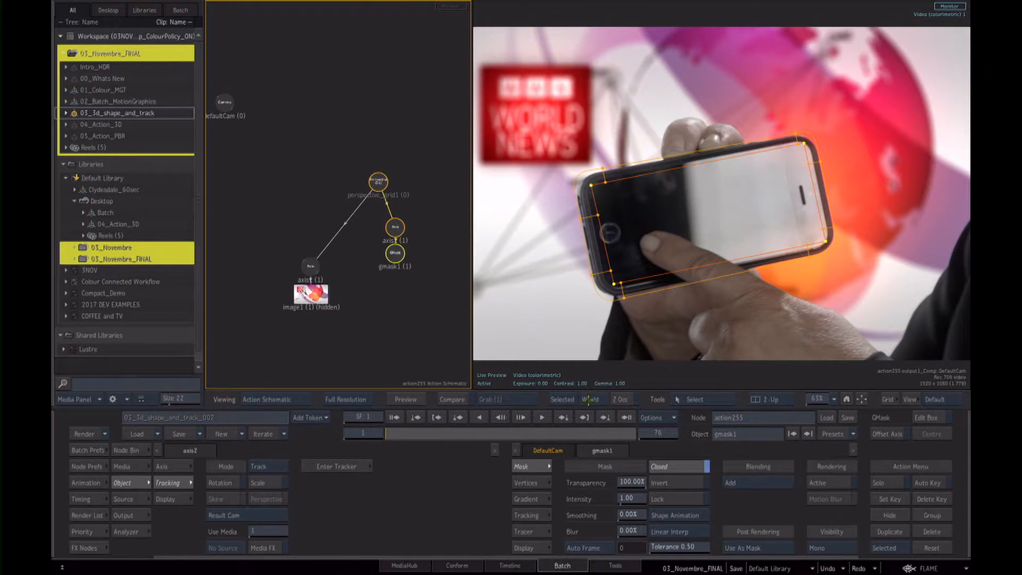
left_click(385, 186)
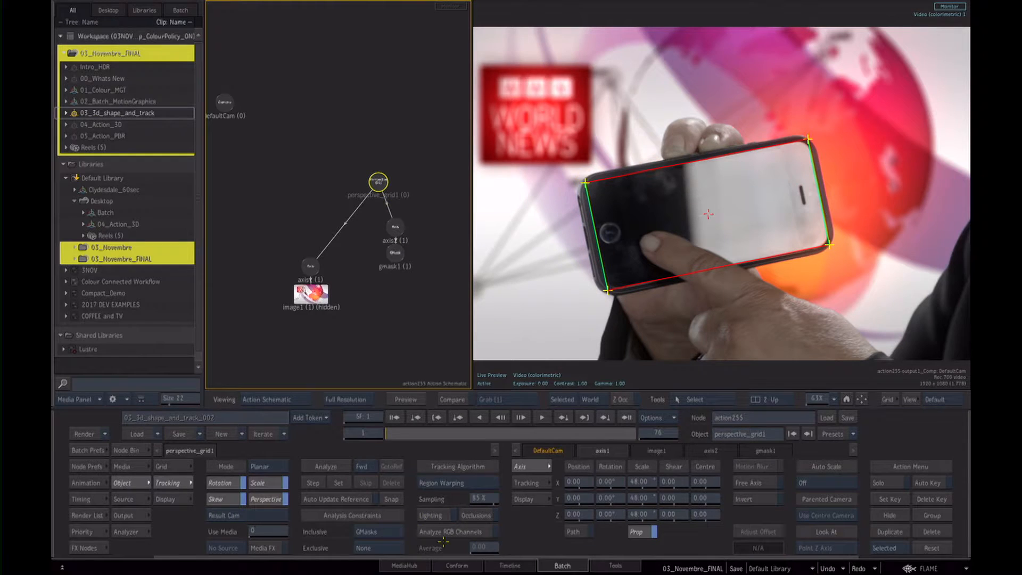
left_click(381, 533)
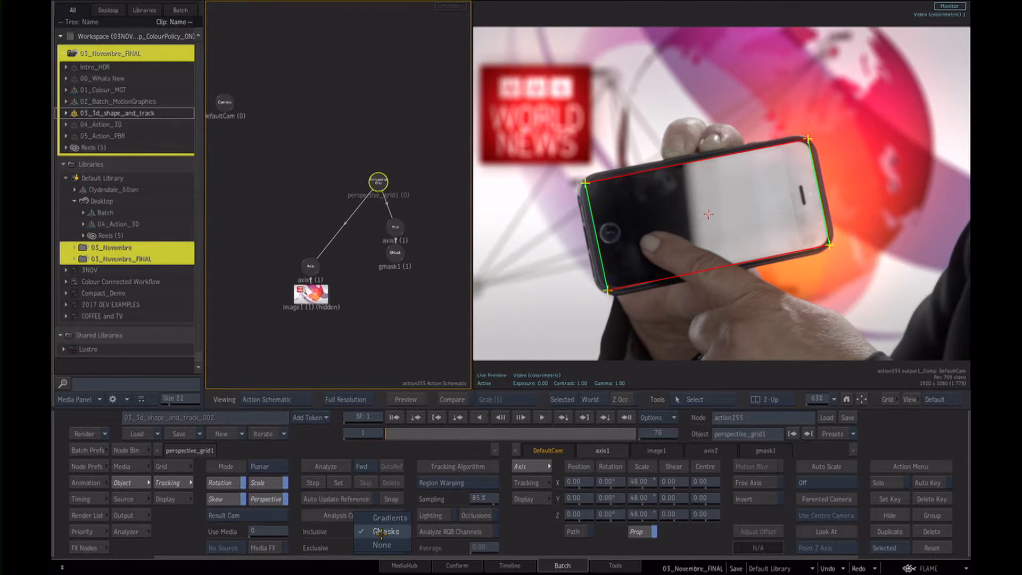
left_click(387, 518)
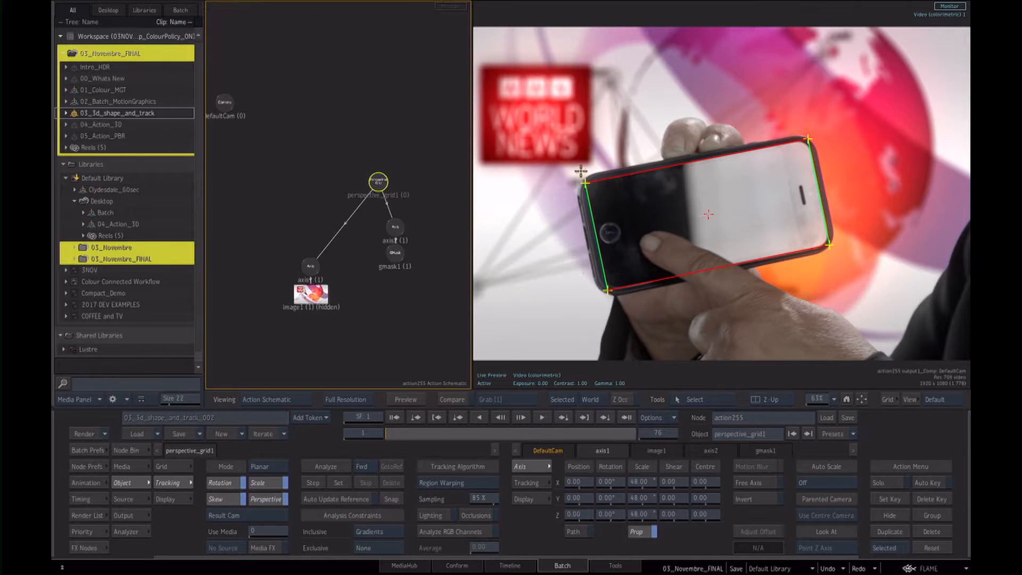
- Set the icon display to Icons On for all objects and enable Lighting in the grid's tracking algorithm
left_click(563, 400)
left_click(567, 385)
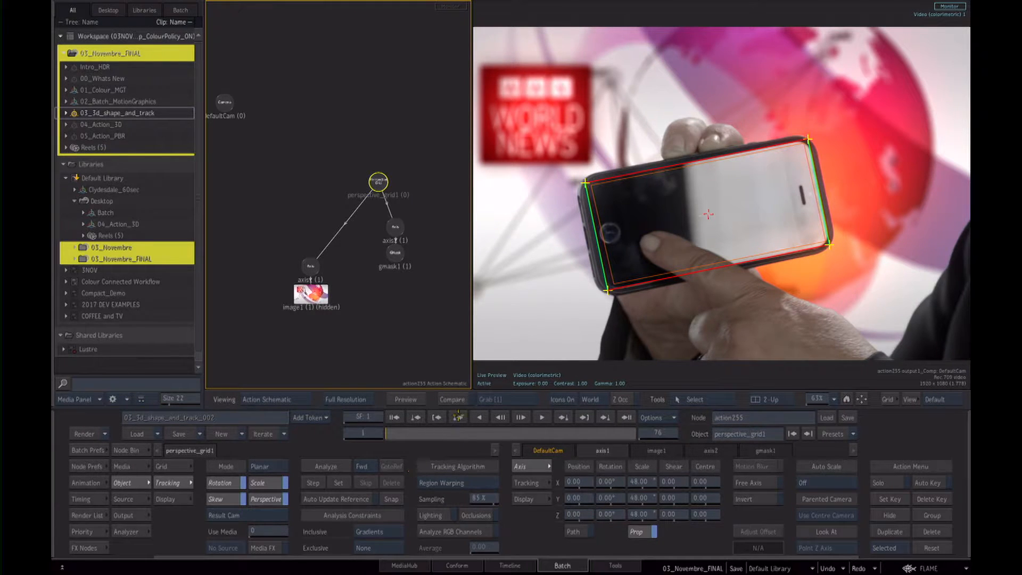
left_click(435, 515)
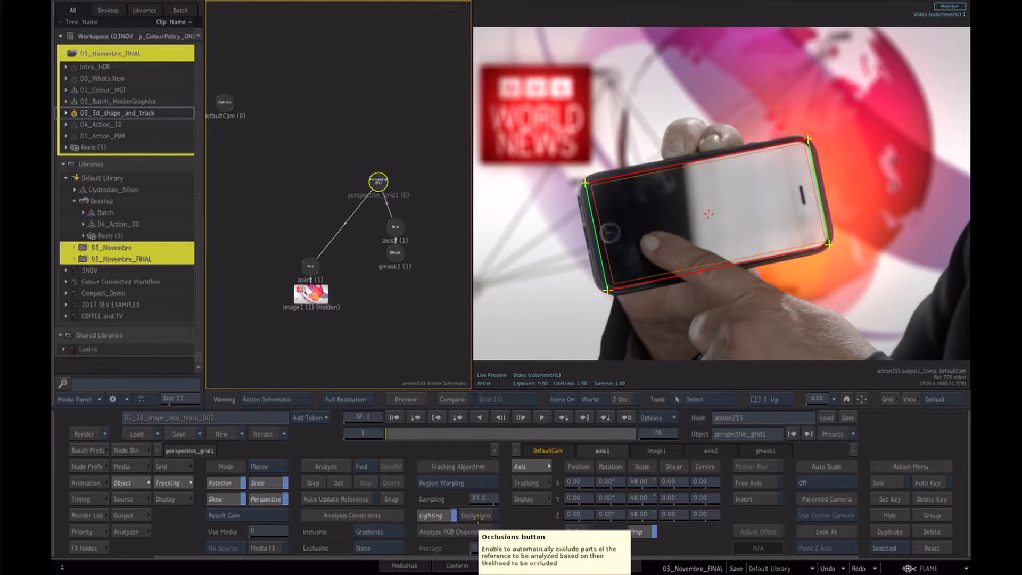
- Enable Occlusions in the tracking algorithm, analyze the perspective grid forward through the clip and scrub back to frame 23 to check the track
left_click(474, 516)
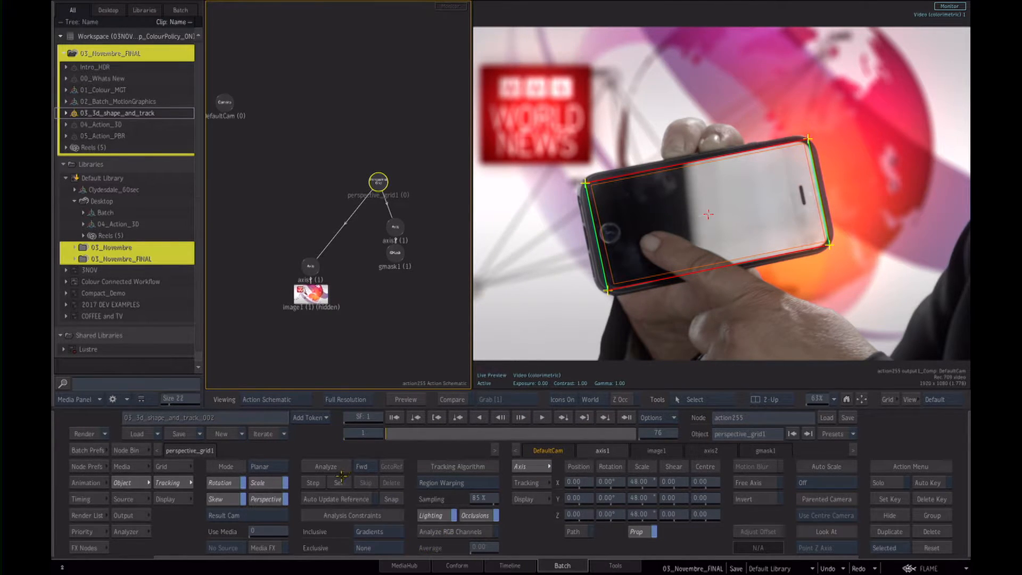
left_click(326, 466)
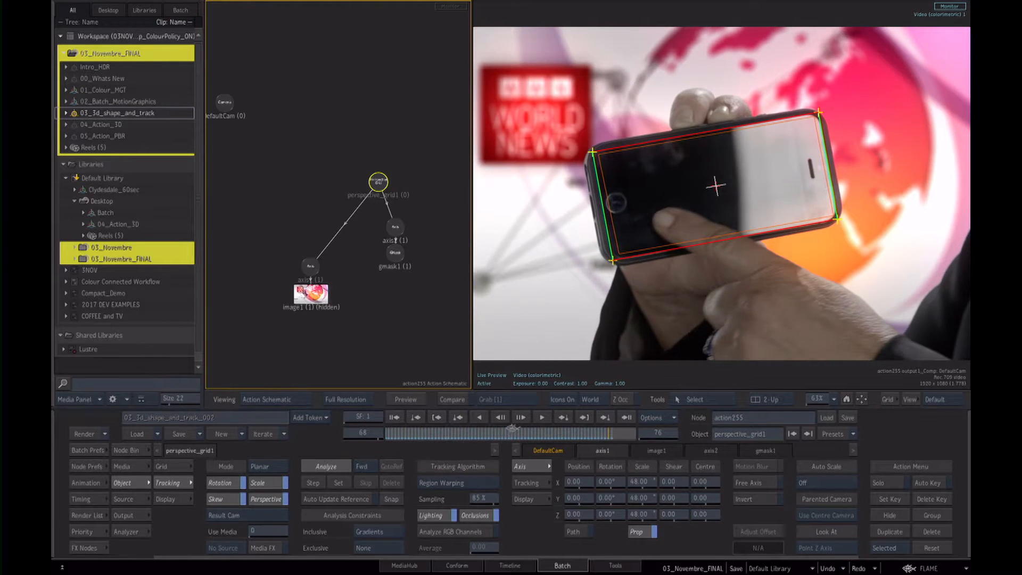
left_click_drag(573, 433, 454, 442)
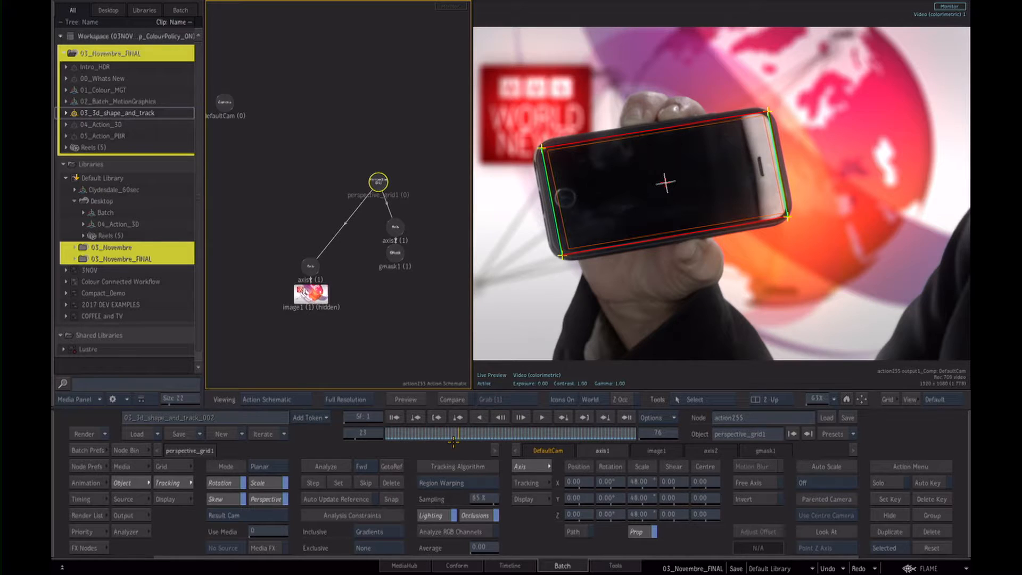
- Unhide the image1 surface and limit the icon display to Selected
left_click(302, 294)
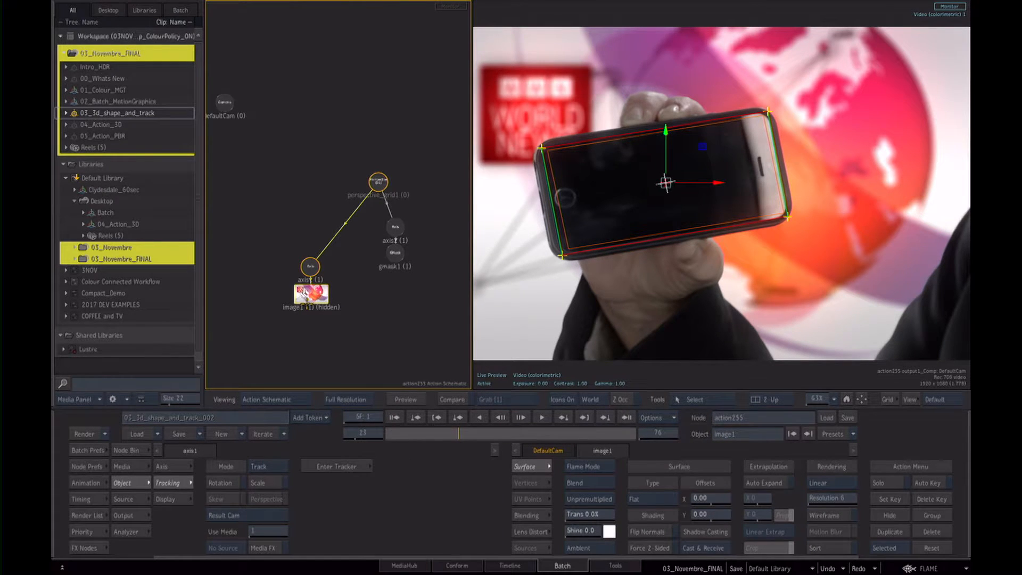
key("h")
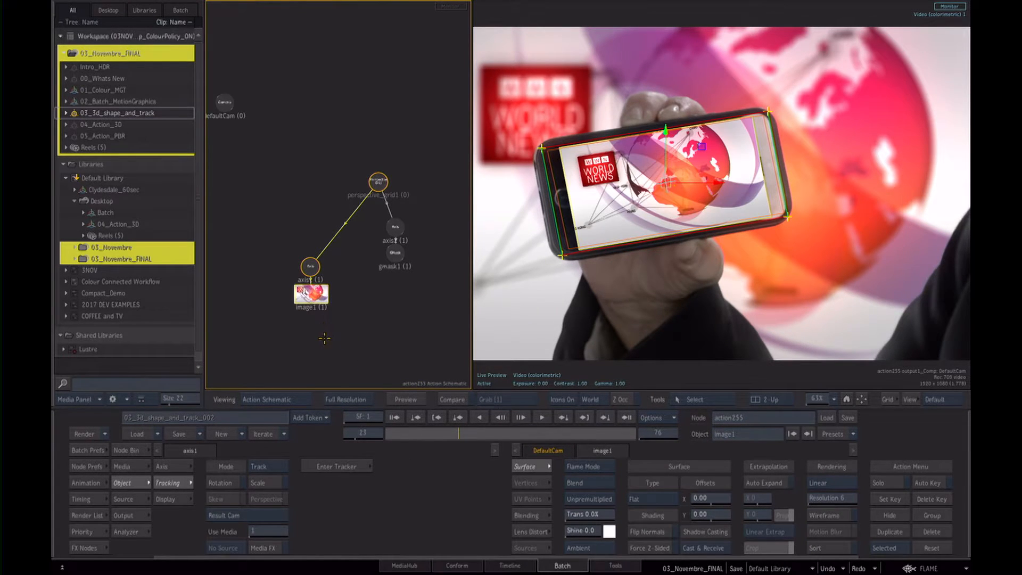
key("shift+i")
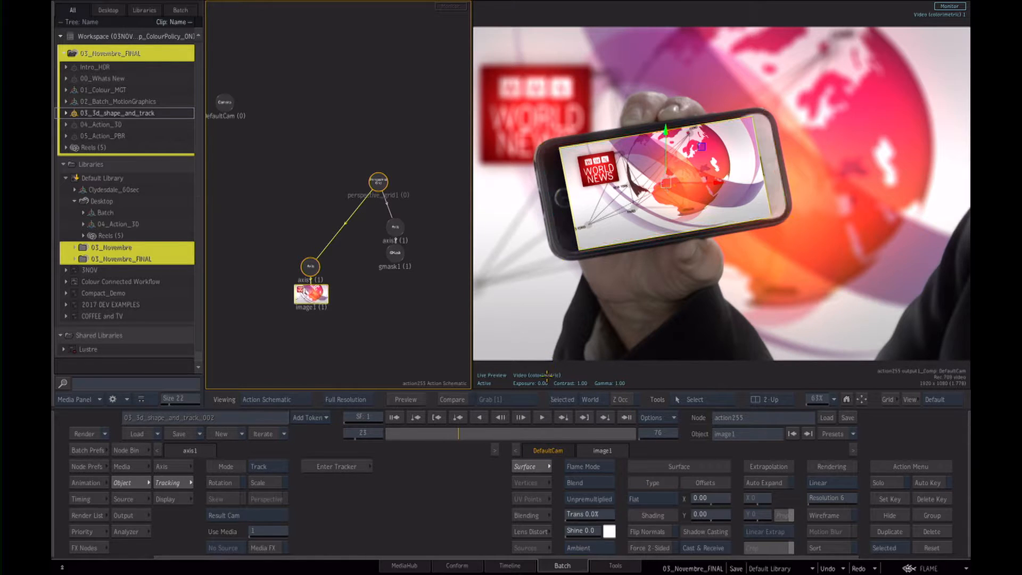
key("shift+i")
key("shift+i")
- At frame 1, set image1's surface type to Perspective and adjust its corners to fit the phone's display
left_click_drag(453, 434, 407, 432)
left_click(643, 498)
left_click(652, 474)
left_click_drag(626, 283, 635, 279)
mouse_move(604, 182)
left_mouse_down()
mouse_move(617, 181)
mouse_move(609, 180)
left_mouse_up()
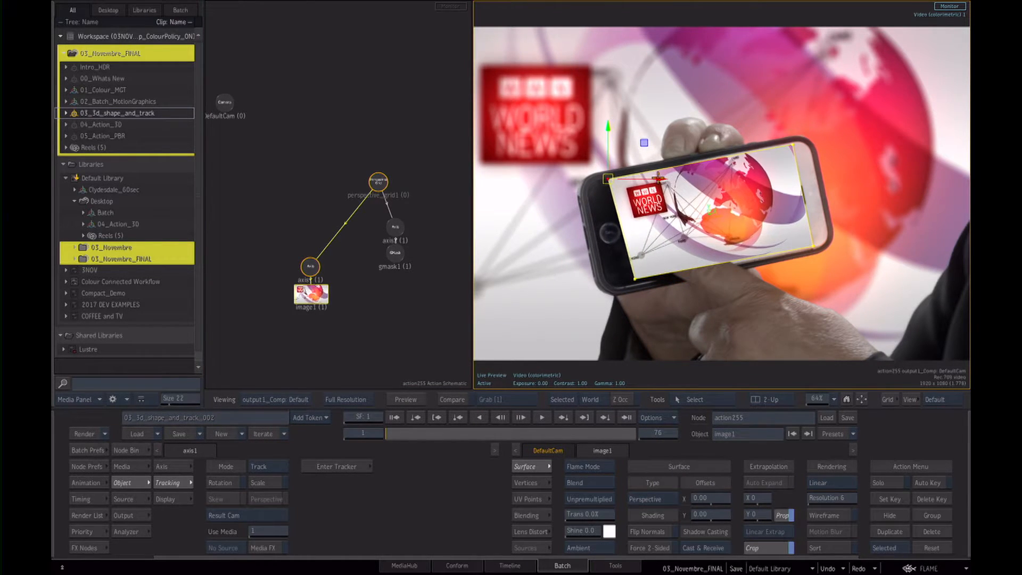
left_click(813, 246)
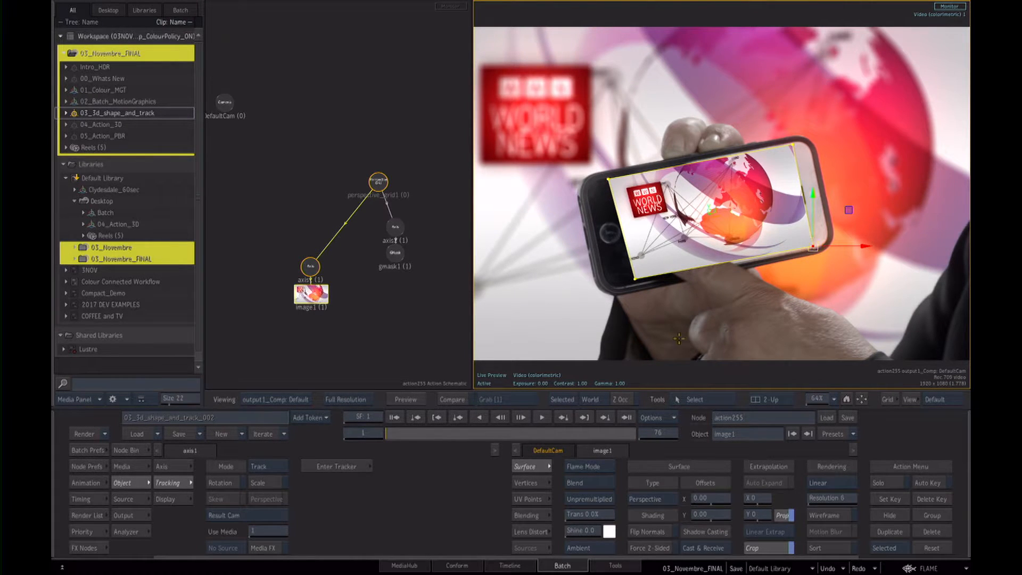
left_click_drag(609, 180, 617, 182)
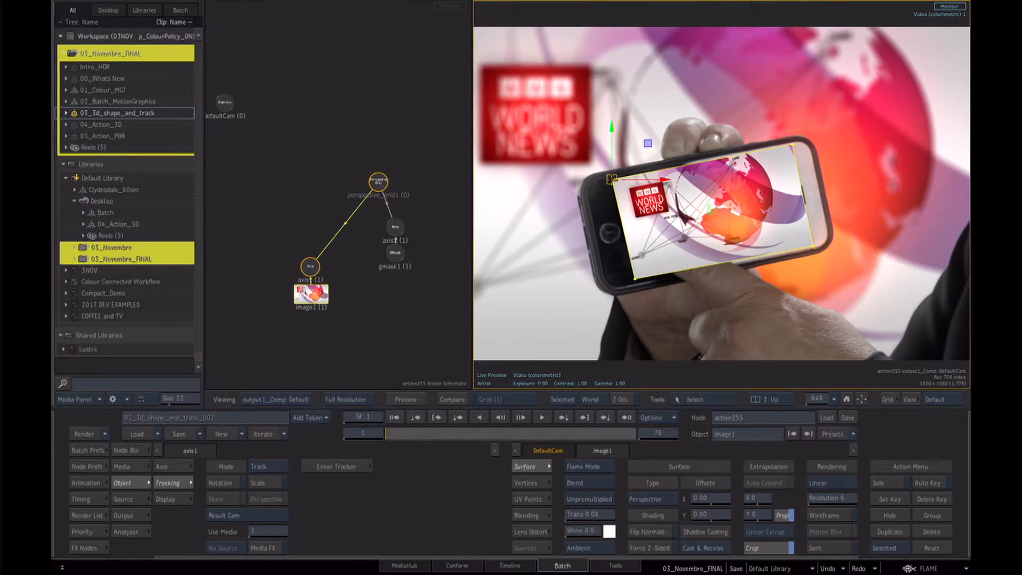
- Set image1's blend mode to Screen and scrub to frame 16 to check the composite on the phone
left_click(583, 500)
left_click(585, 482)
left_click(586, 413)
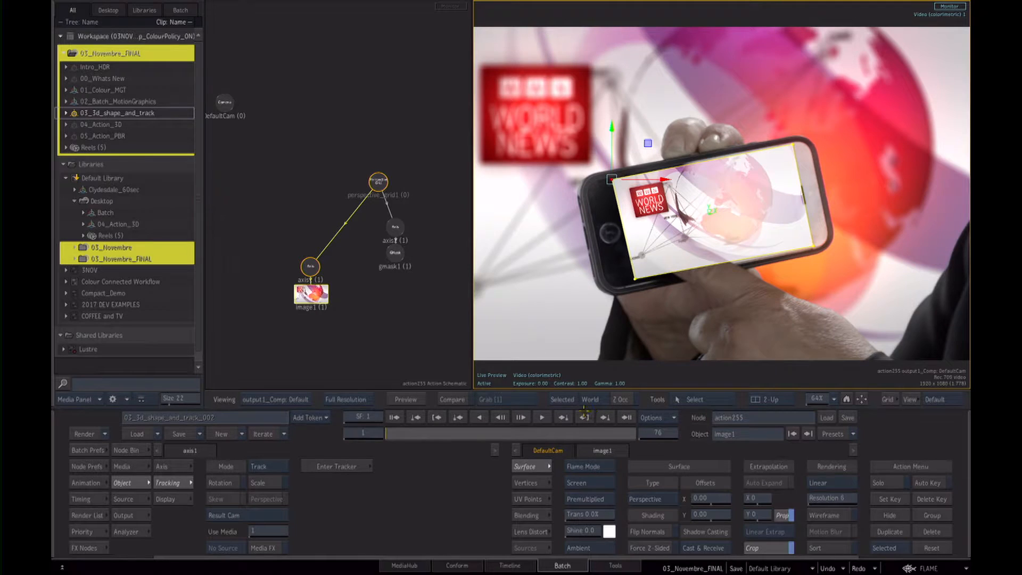
left_click_drag(389, 436, 436, 434)
left_click(367, 329)
- Return to the batch schematic, open the 04_Action_3D batch and view the StandardShading Action node's output in an enlarged viewport
key("grave")
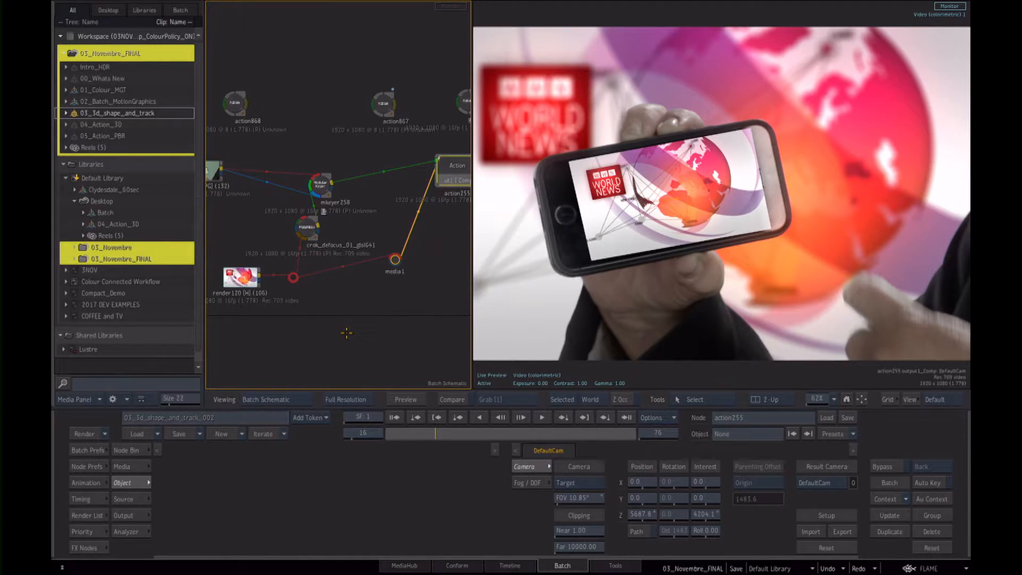
left_click(106, 124)
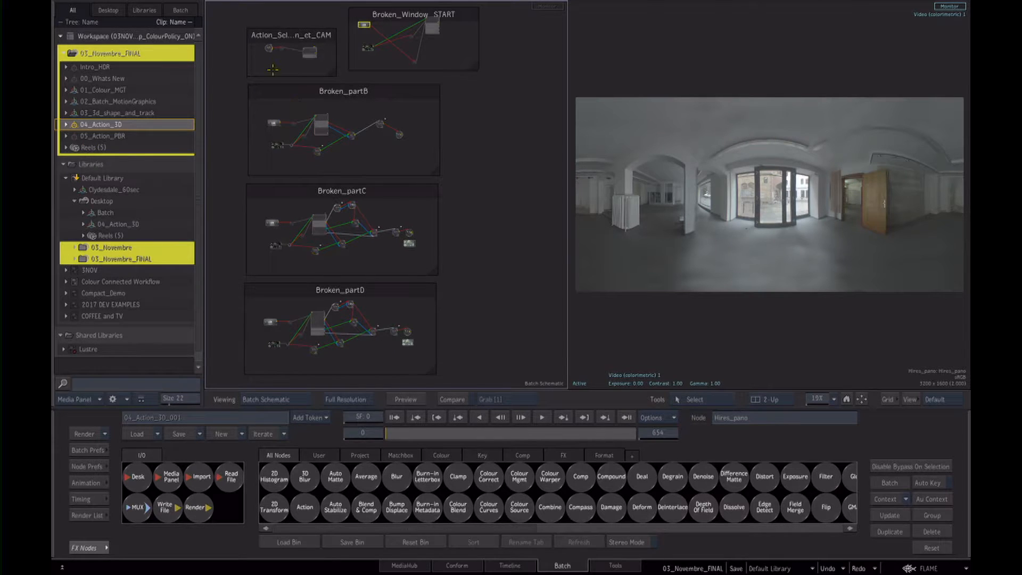
left_click(269, 49)
left_click(309, 53)
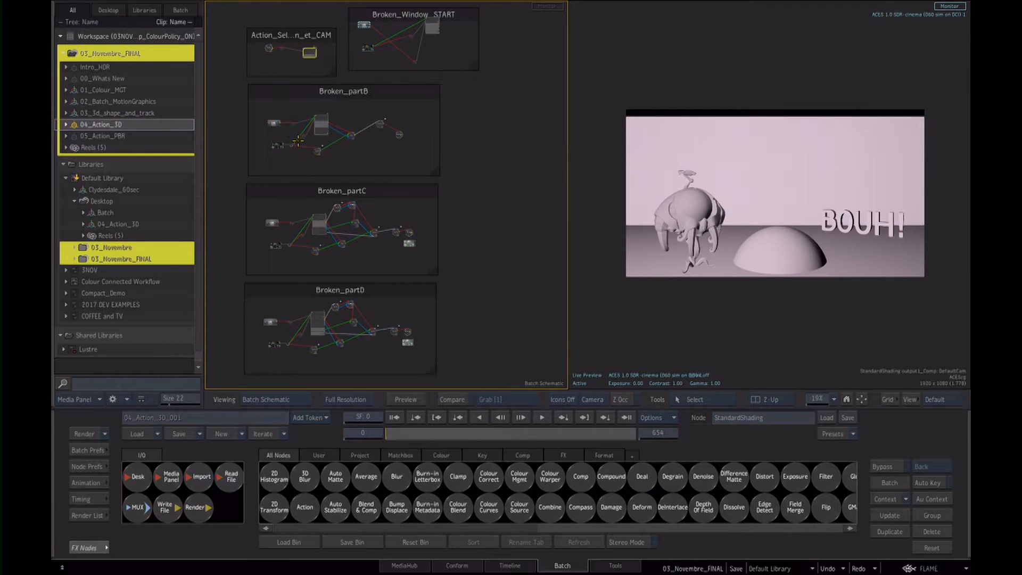
left_click_drag(567, 254, 437, 262)
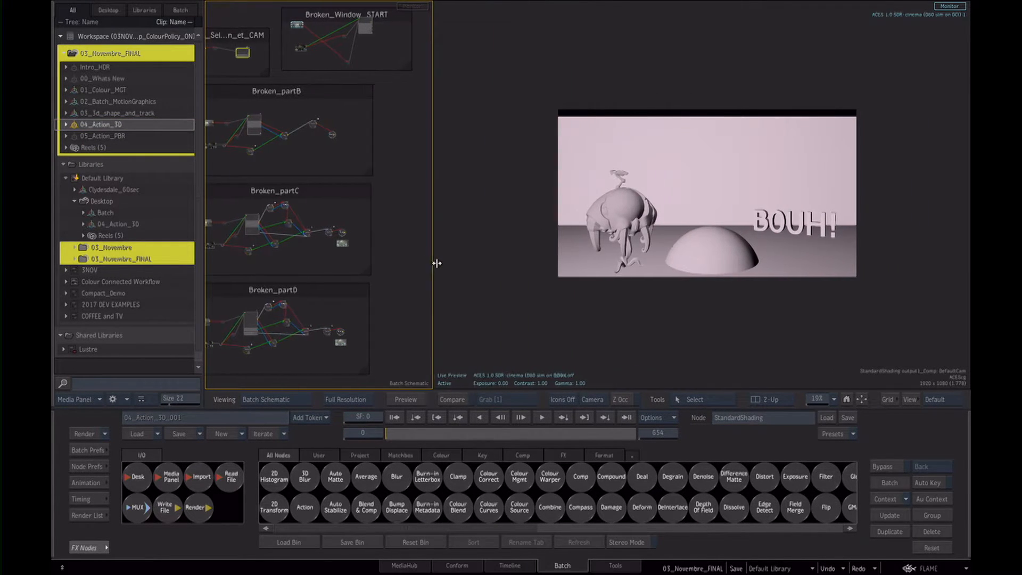
left_click_drag(683, 299, 647, 337)
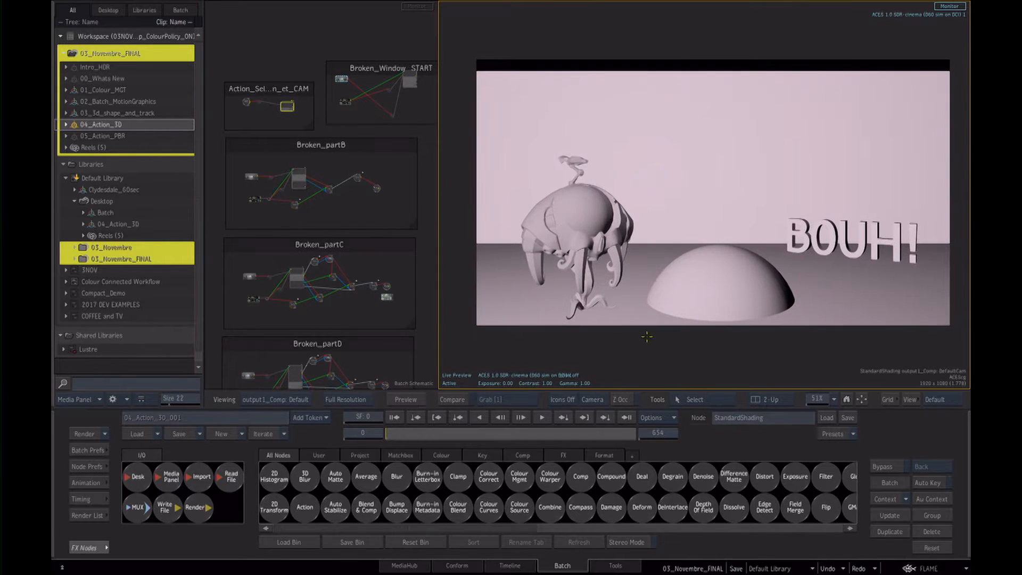
- Enter the StandardShading node's Action schematic, give it the media panel's space and frame its light, shadow and mesh nodes
double_click(338, 192)
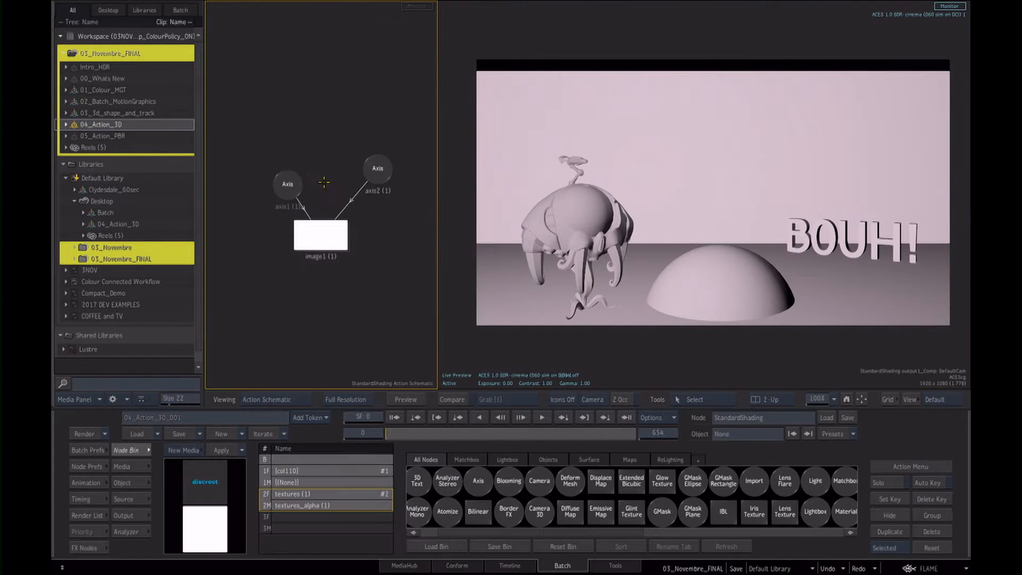
scroll(252, 243, "down", 5)
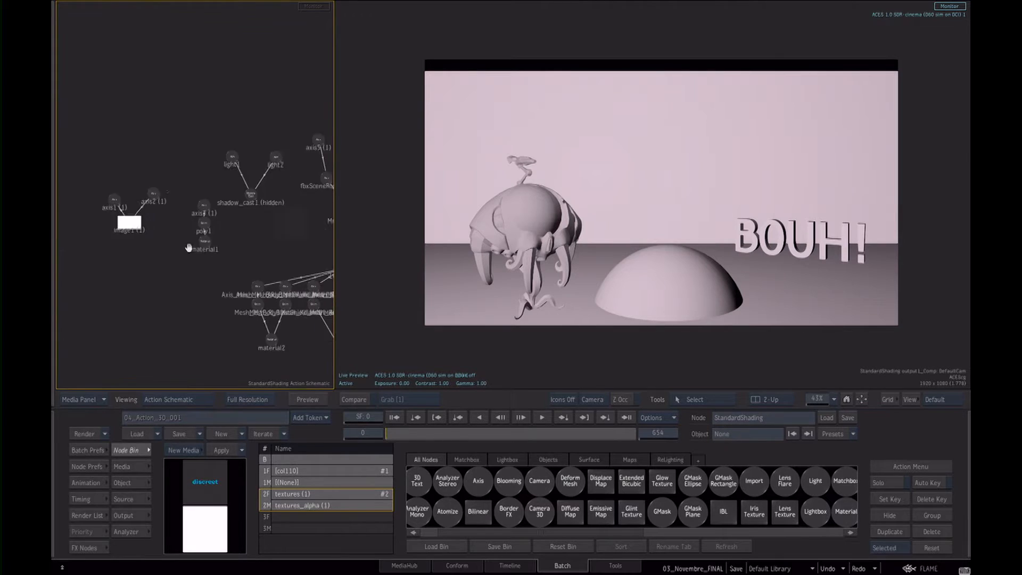
left_click_drag(252, 243, 233, 250)
scroll(233, 251, "up", 2)
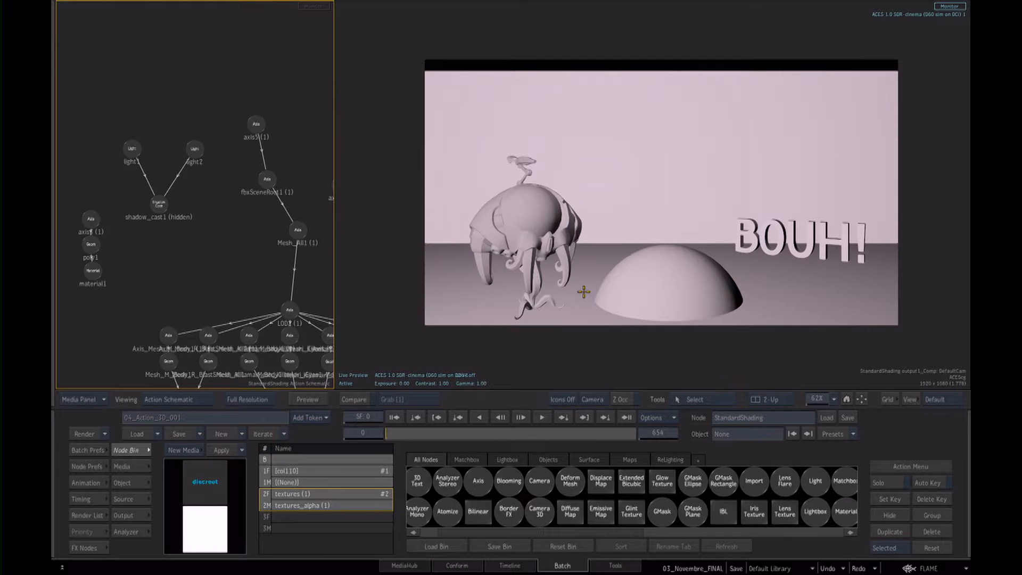
- Orbit the camera around the creature, dome and BOUH! text to examine the scene from a slightly different angle
left_click_drag(656, 213, 680, 232)
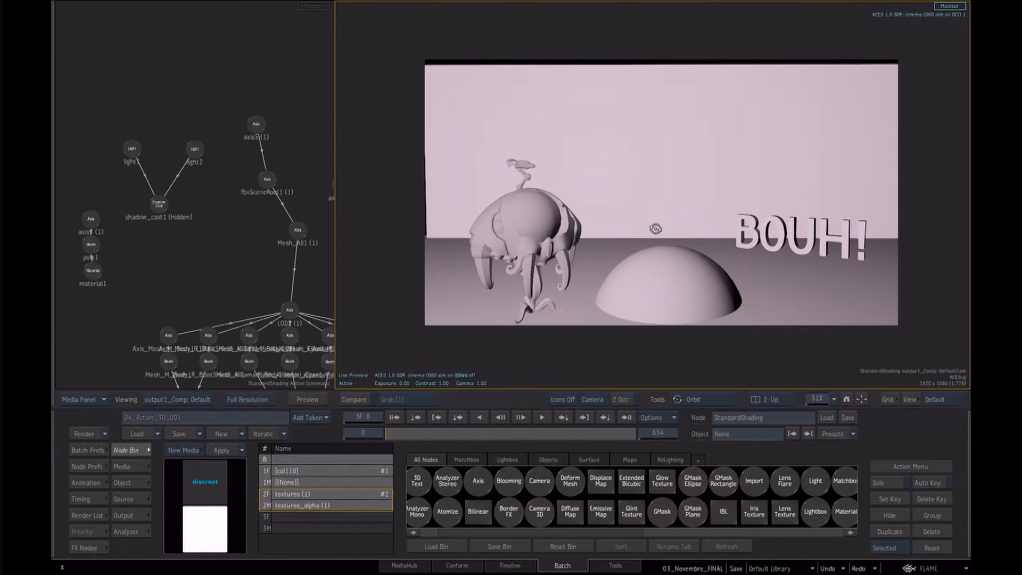
left_click_drag(636, 233, 595, 235)
key("o")
mouse_move(608, 270)
left_mouse_down()
mouse_move(617, 260)
mouse_move(541, 258)
mouse_move(602, 276)
left_mouse_up()
key("d")
key("o")
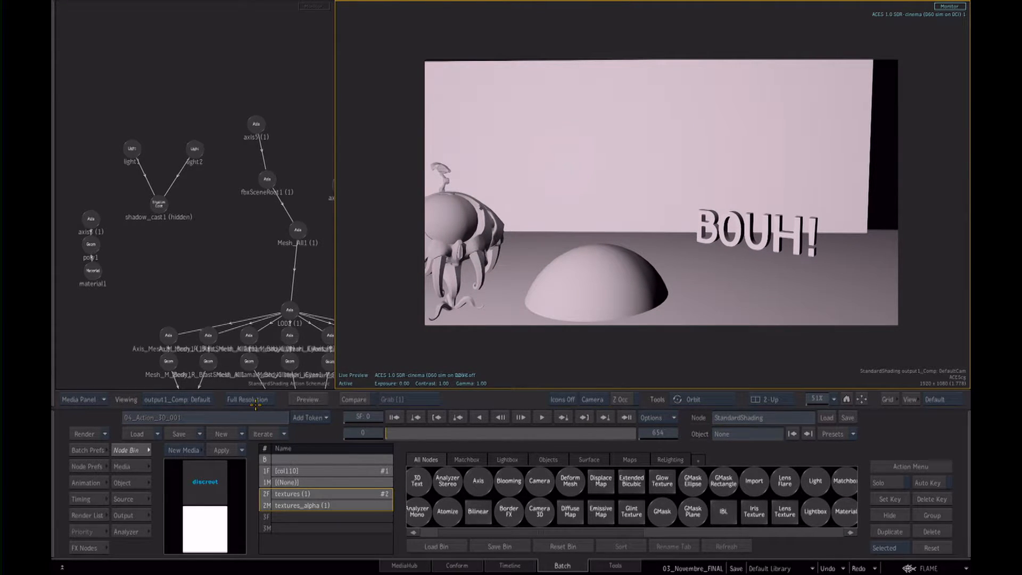
left_click_drag(564, 274, 588, 278)
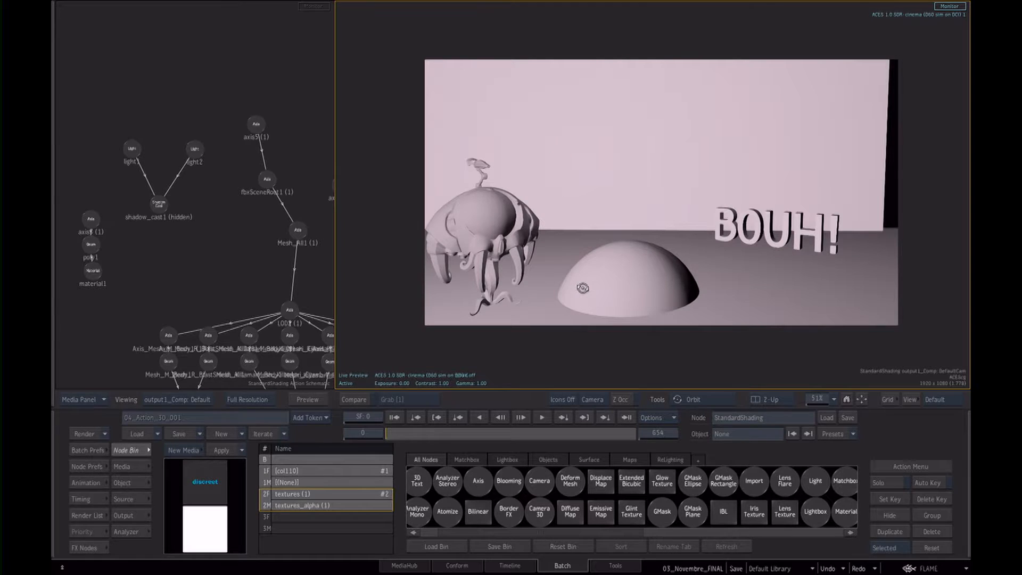
key("Escape")
- Unhide the shadow_cast1 node, then with icons displayed move light1 down beside the creature's head
left_click(157, 204)
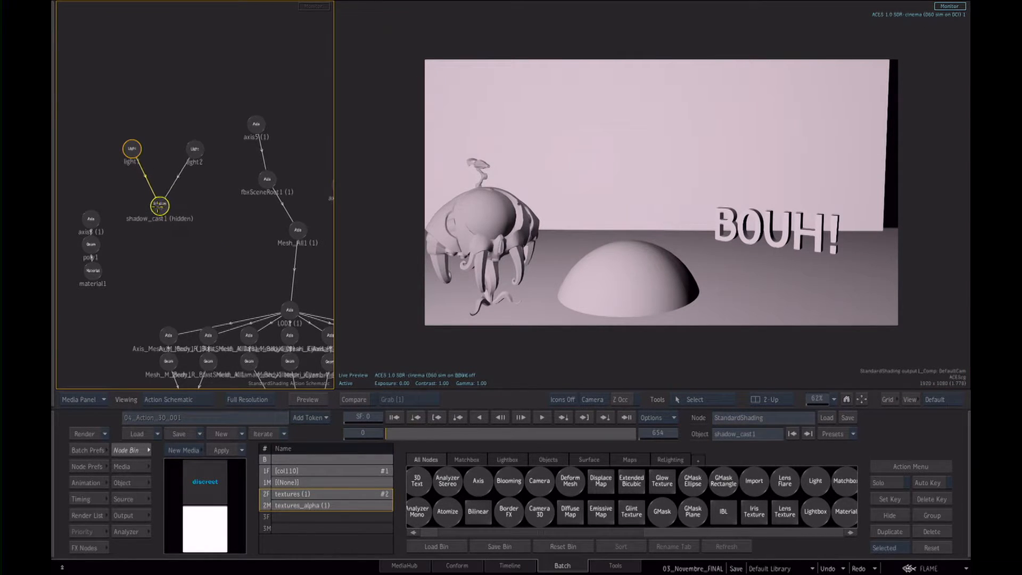
key("shift+h")
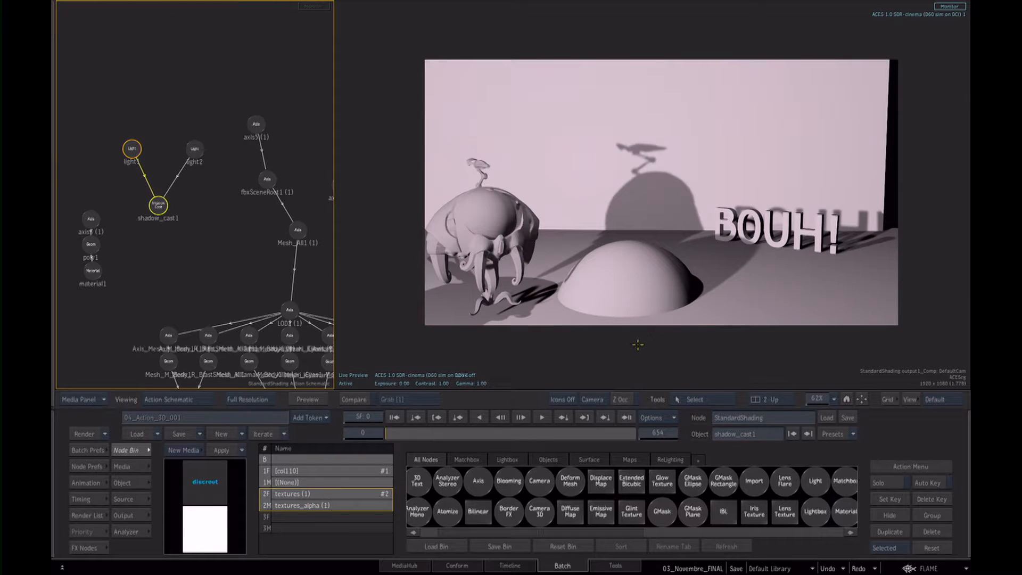
left_click_drag(667, 331, 646, 330)
key("i")
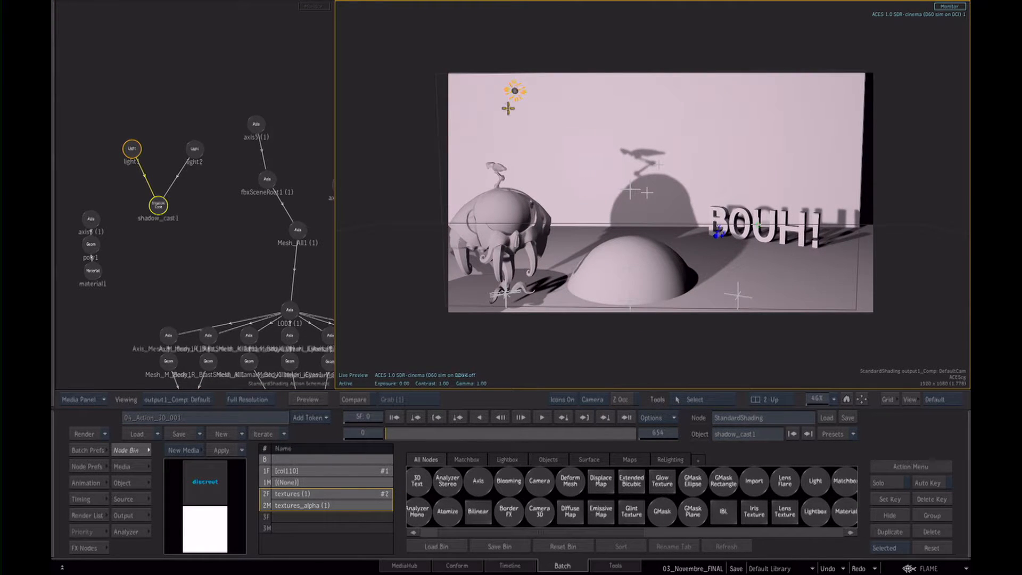
left_click(515, 91)
left_click_drag(533, 90, 491, 199)
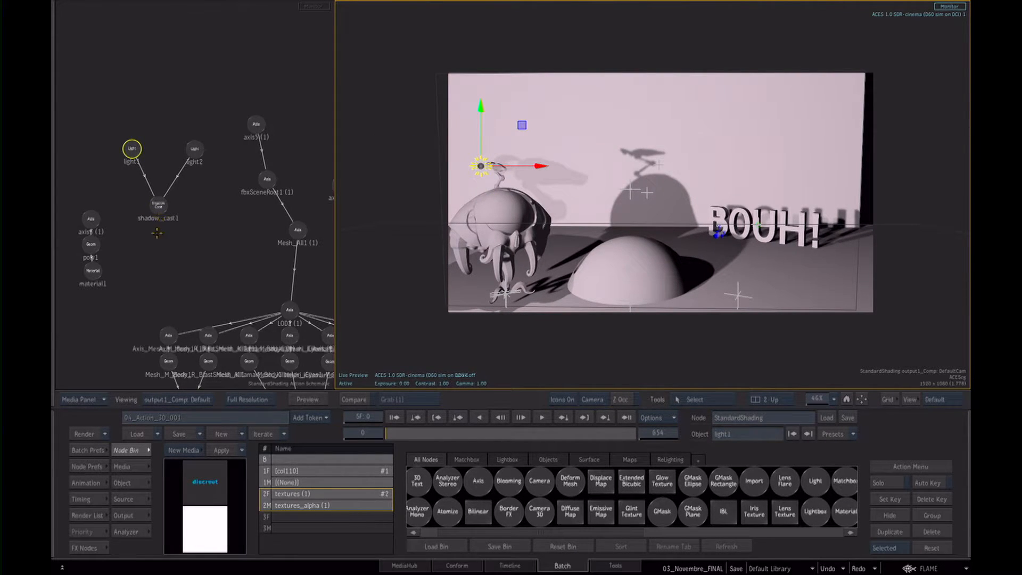
- Open shadow_cast1's settings and move light1 away from the creature to about X -507, Y 37, Z 618
left_click(157, 205)
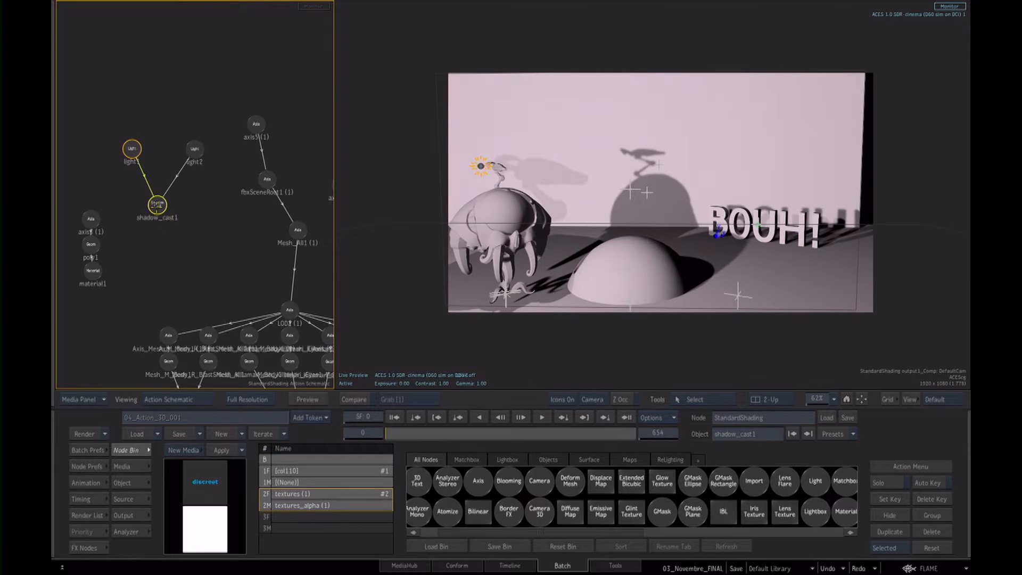
double_click(157, 205)
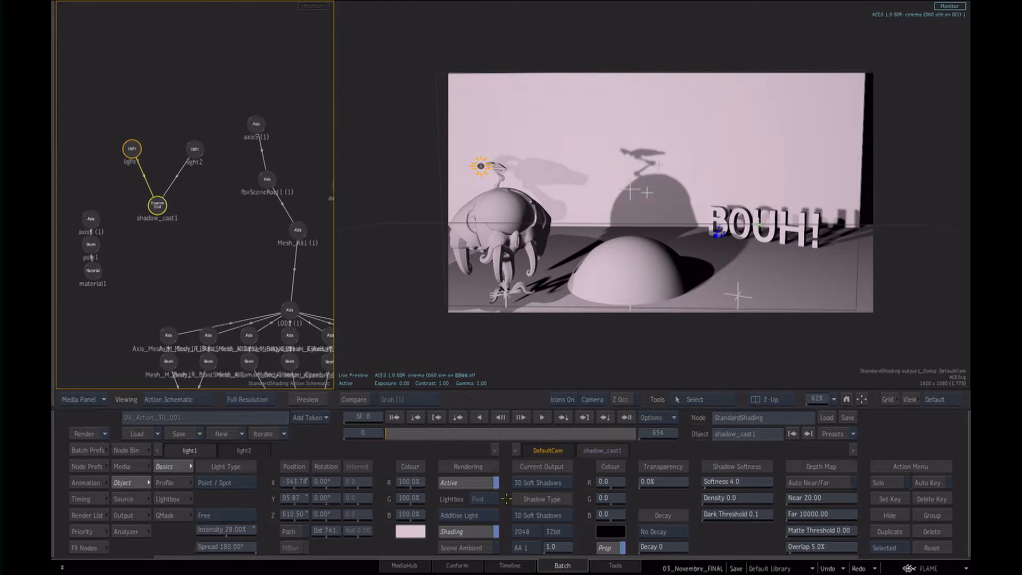
left_click_drag(467, 168, 397, 210)
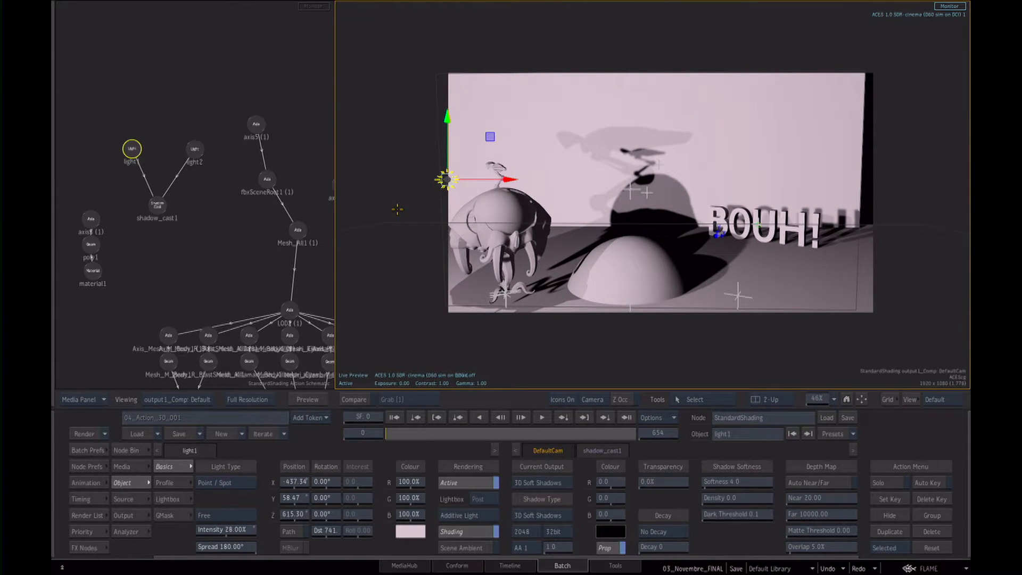
left_click_drag(447, 181, 410, 190)
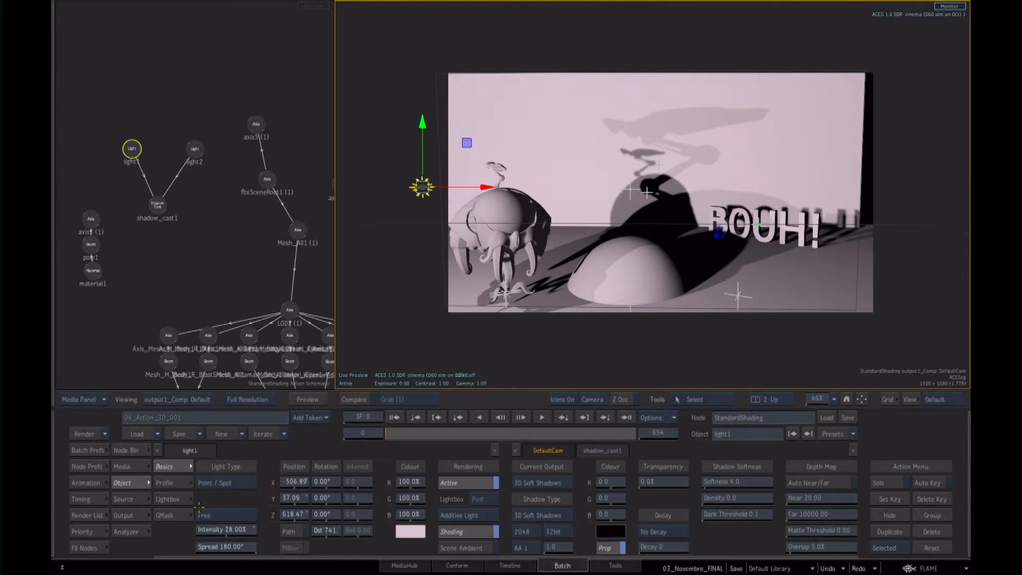
- Turn Ambient Occlusion off and back on in the Comp output settings to compare its effect
left_click(131, 516)
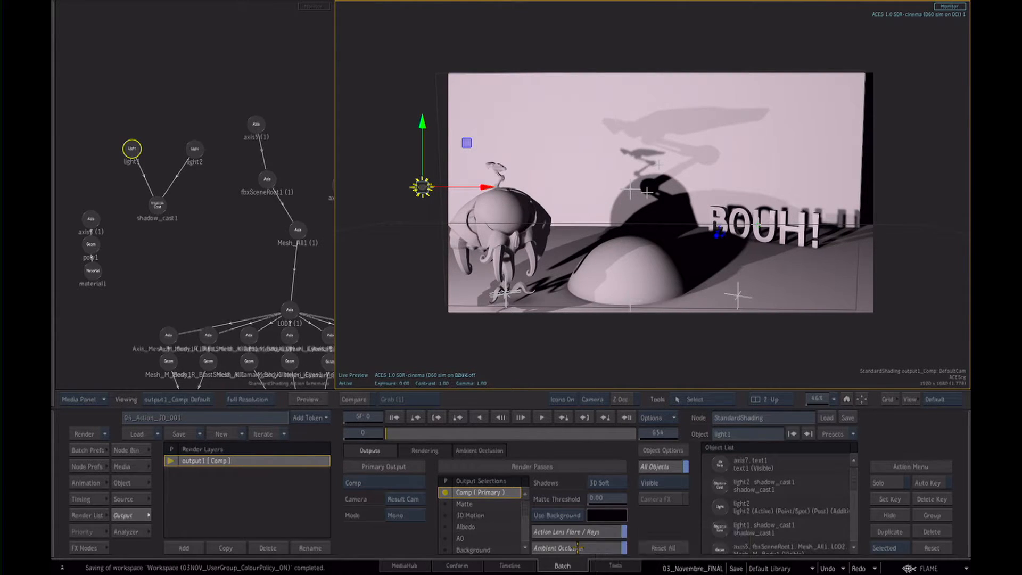
left_click(563, 548)
left_click(562, 548)
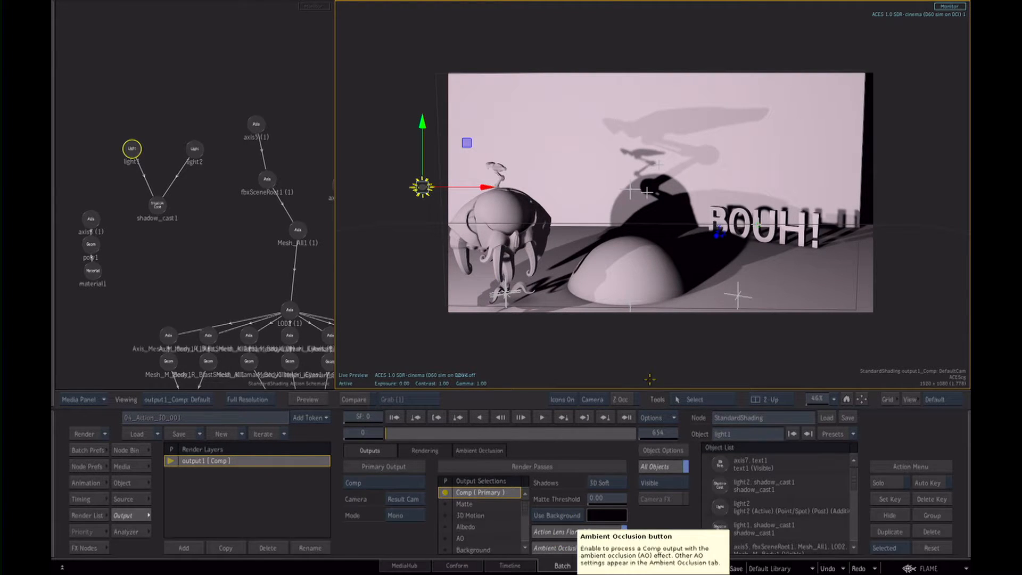
- Select the axis above the BOUH! 3D text and set its Y position to -262.57
left_click_drag(256, 242, 206, 190)
left_click_drag(234, 234, 274, 246, "ctrl")
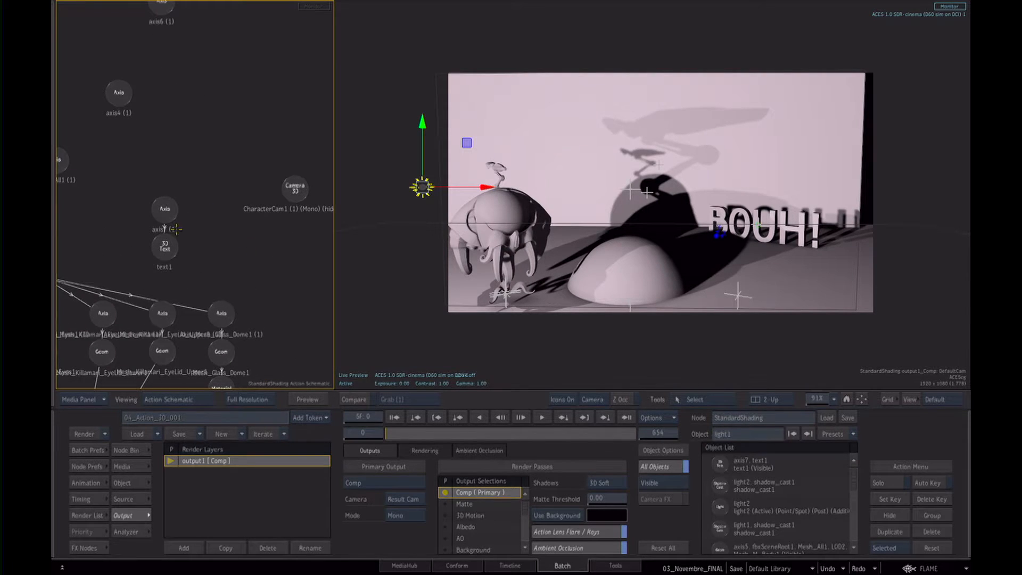
left_click(165, 206)
left_click(163, 466)
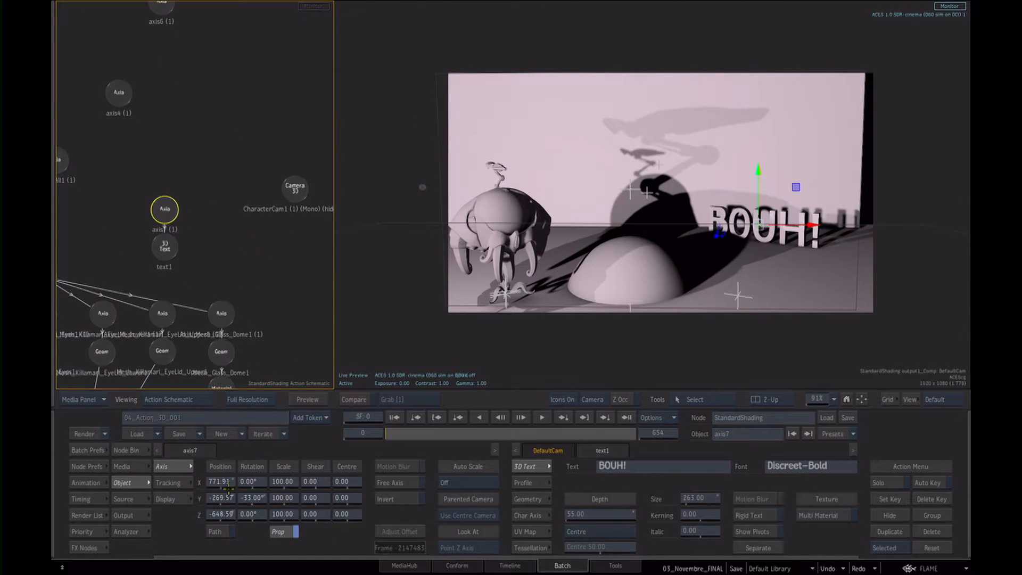
left_click_drag(251, 498, 229, 516)
left_click_drag(163, 165, 323, 221)
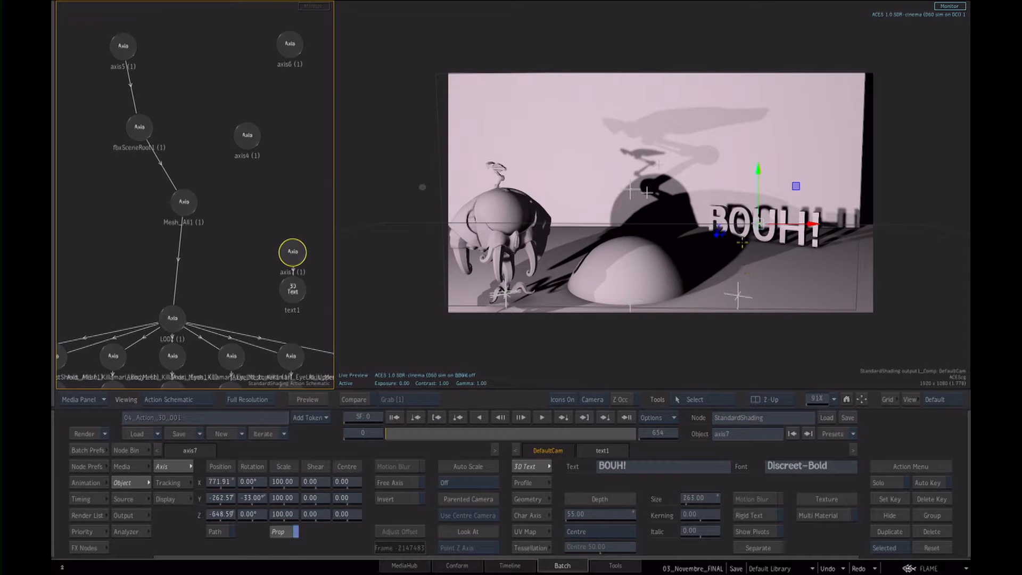
- Select the half-sphere on the floor, the BOUH! text and the creature's body mesh one after another in the viewport
left_click(612, 291)
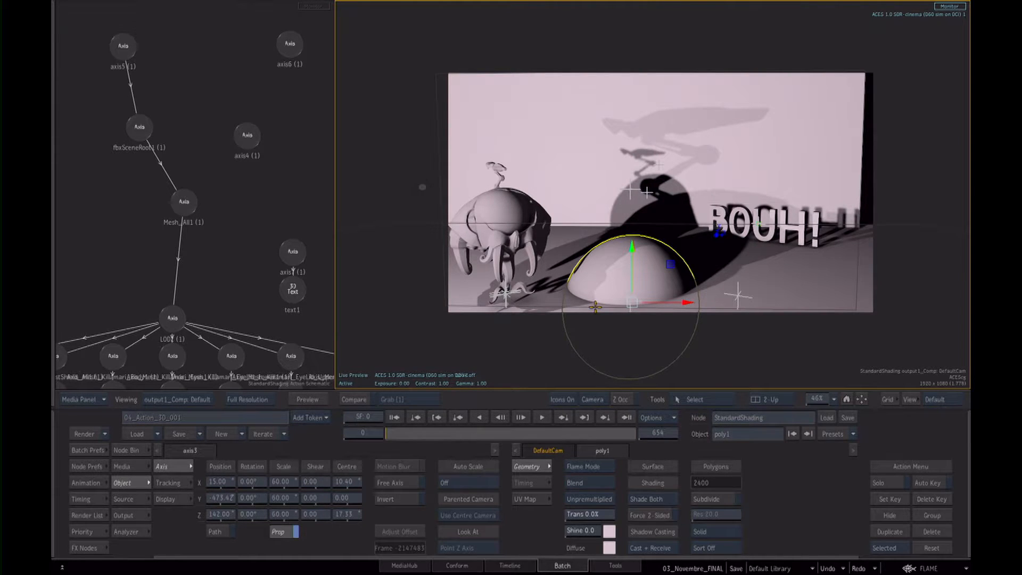
left_click(801, 226)
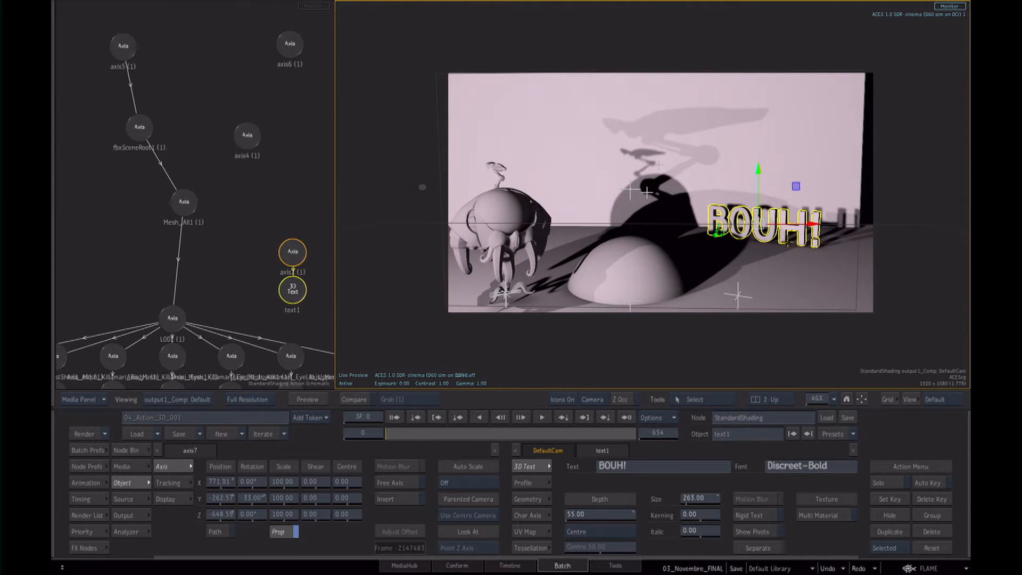
left_click(460, 218)
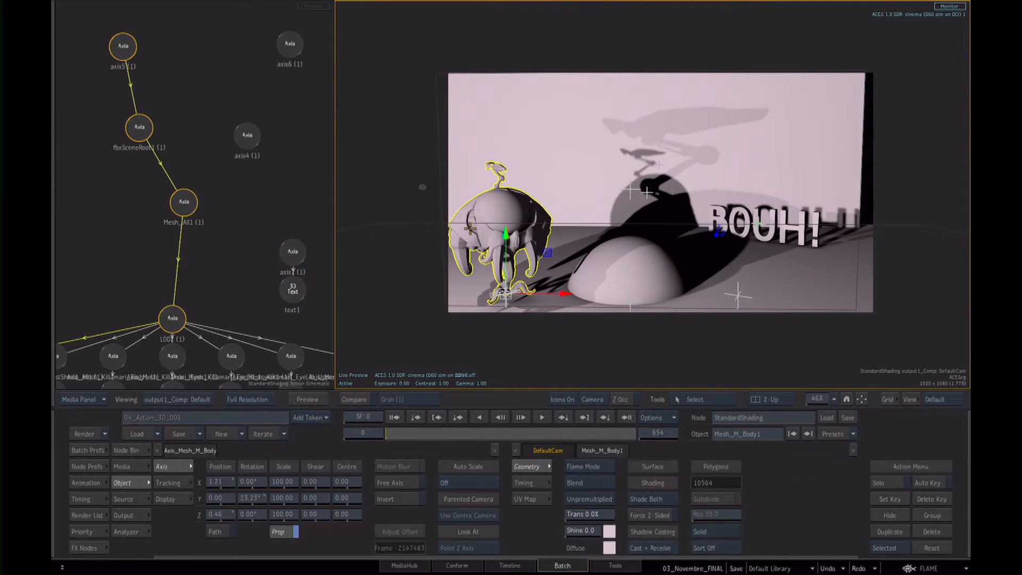
- Lift the sphere covering the creature's face so that it floats above its head
left_click(496, 211)
left_click_drag(491, 279, 531, 156)
- Select Mesh_Killamari_Body1 inside the creature, try shifting it along its X handle, and undo the move
left_click(513, 210)
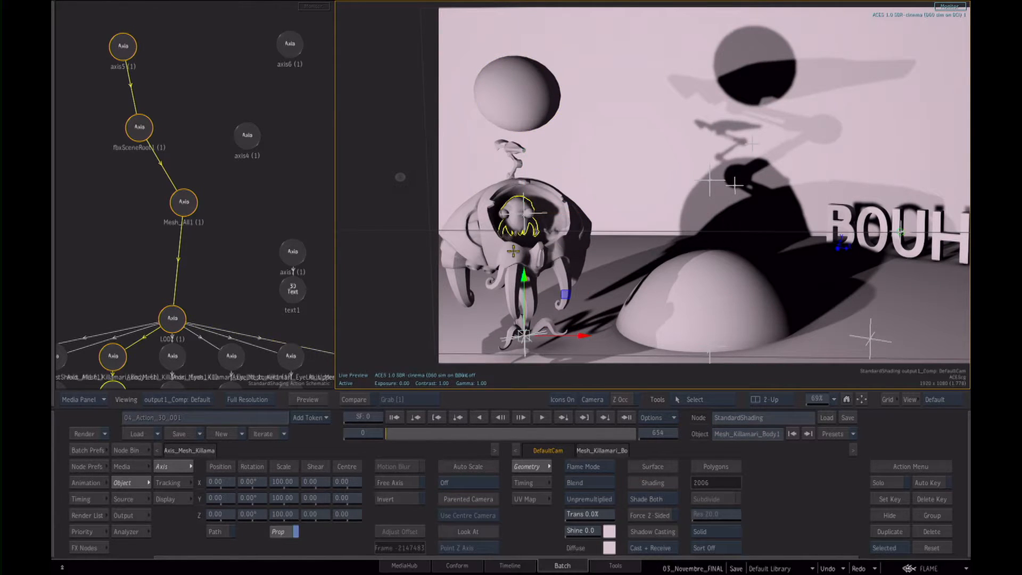
left_click_drag(584, 335, 557, 383)
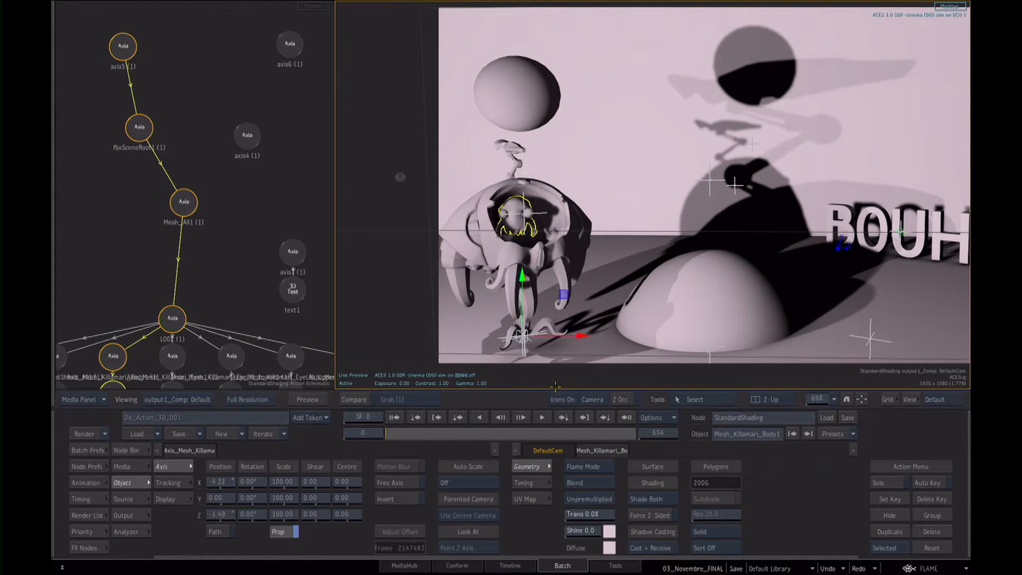
left_click(828, 568)
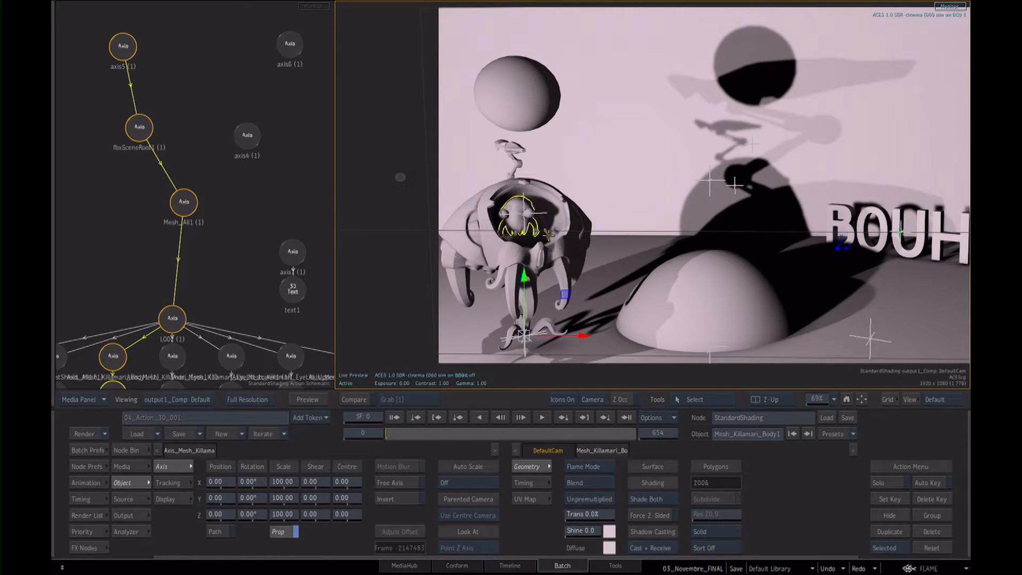
- Scale Mesh_Killamari_Body1 to about 112.89 in X and rotate it to about X -0.09°, Y -4.71°, Z 0.28°
key("s")
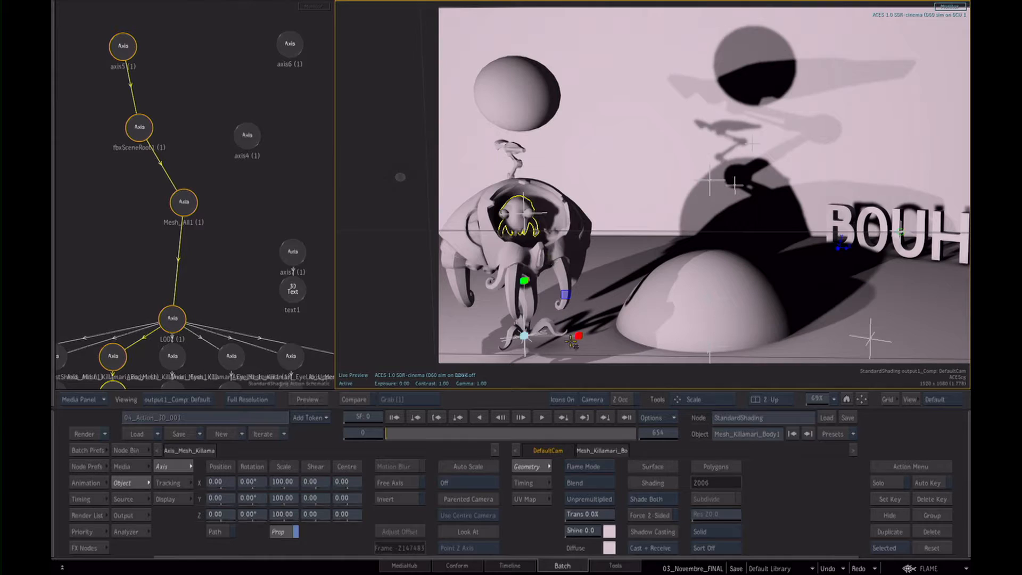
left_click_drag(581, 336, 554, 328)
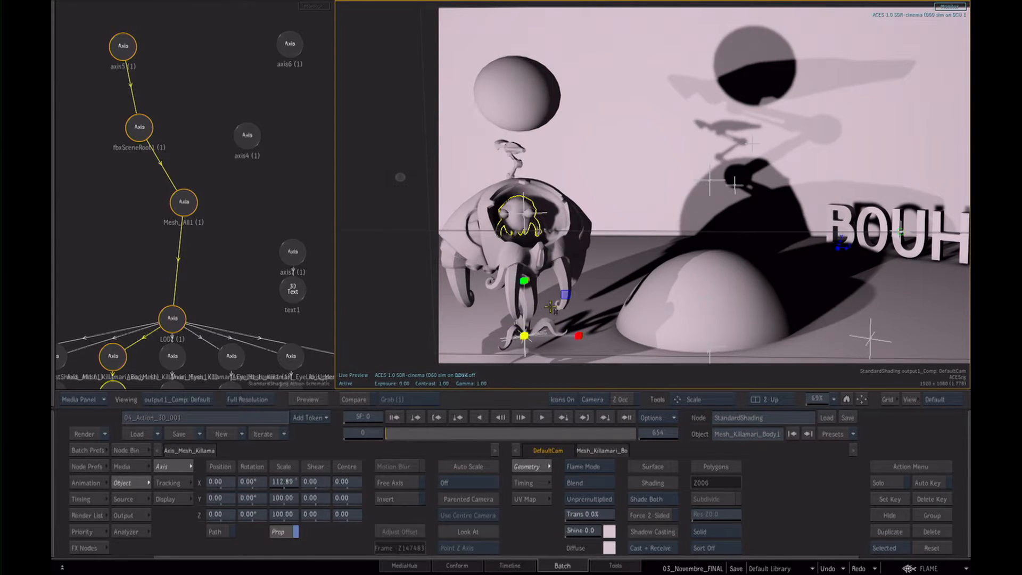
key("r")
mouse_move(525, 354)
left_mouse_down()
mouse_move(538, 355)
mouse_move(515, 360)
left_mouse_up()
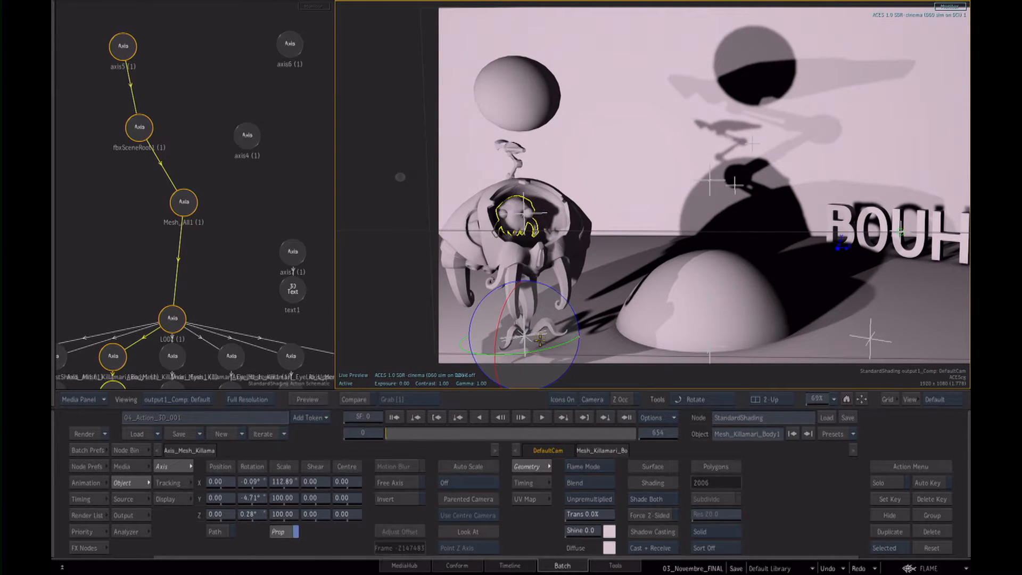
key("q")
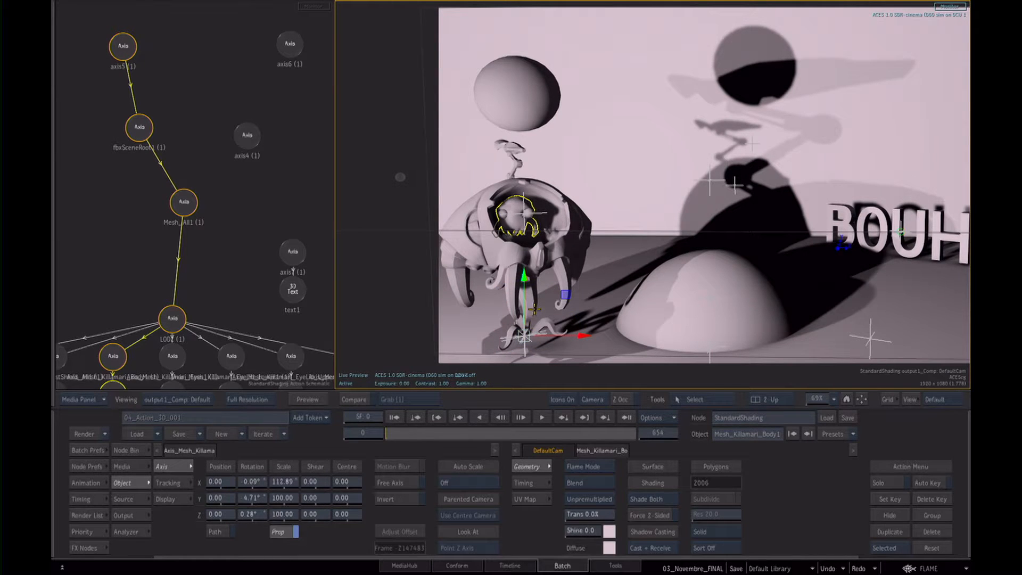
- Orbit the scene to a higher angled view and move Mesh_Killamari_Body1 in camera space to about X -2.88, Z -0.15
scroll(744, 298, "down", 3)
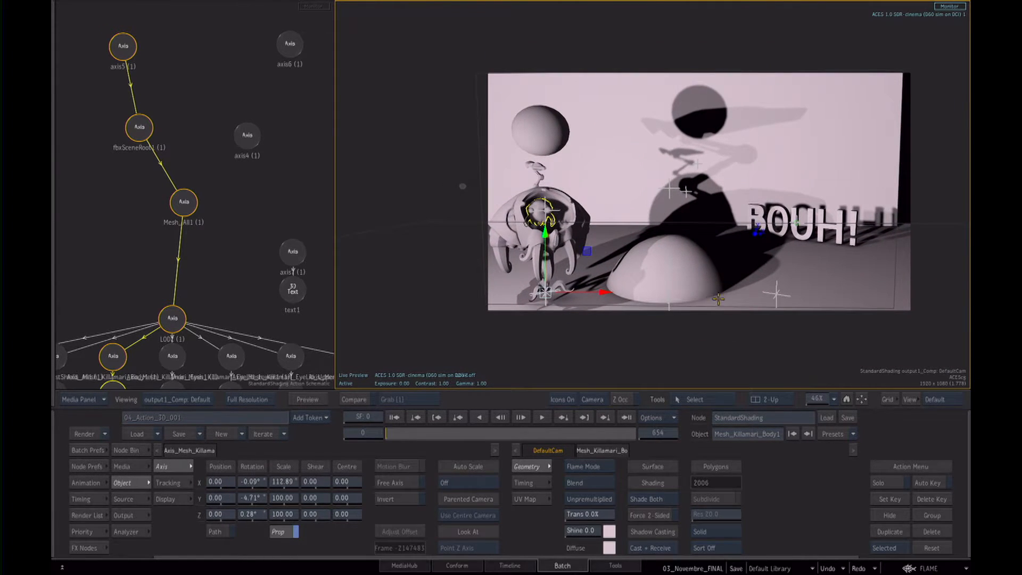
scroll(708, 310, "up", 3)
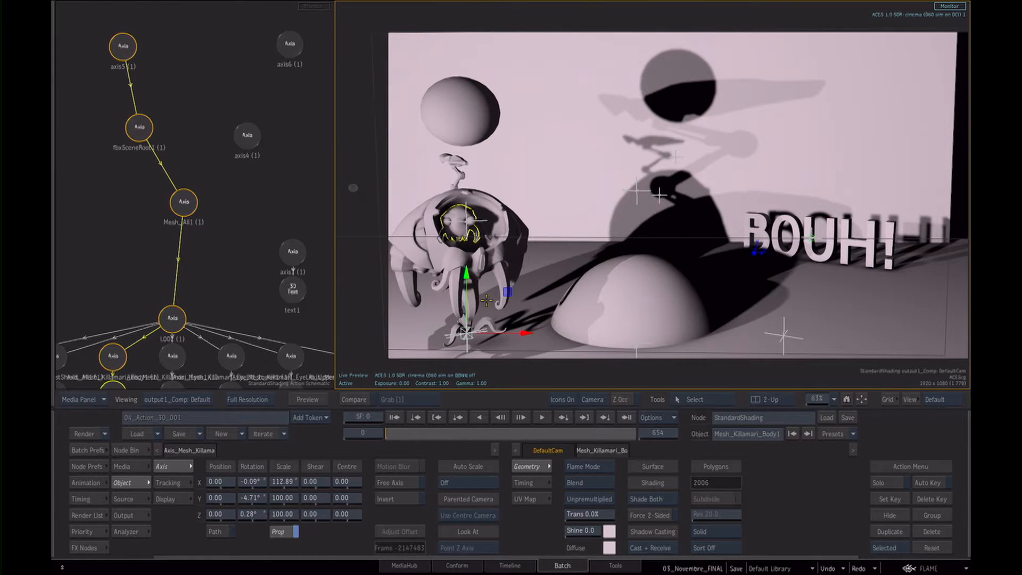
left_click_drag(564, 263, 588, 260)
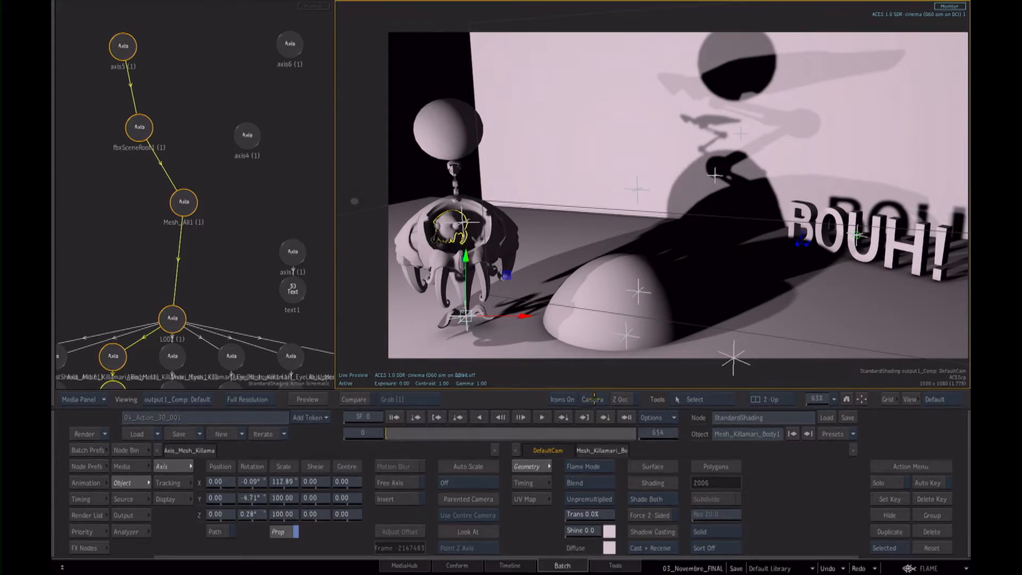
mouse_move(524, 316)
left_mouse_down()
mouse_move(655, 319)
mouse_move(524, 327)
left_mouse_up()
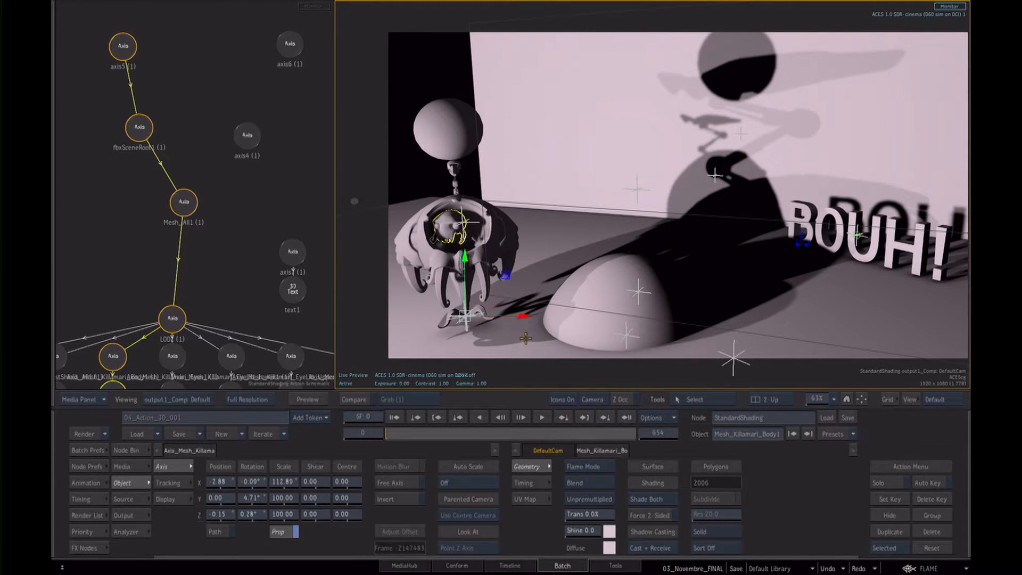
- Set the manipulator reference to World, move Mesh_Killamari_Body1 to about X 4.35, Z 2.63, and deselect everything
left_click(591, 400)
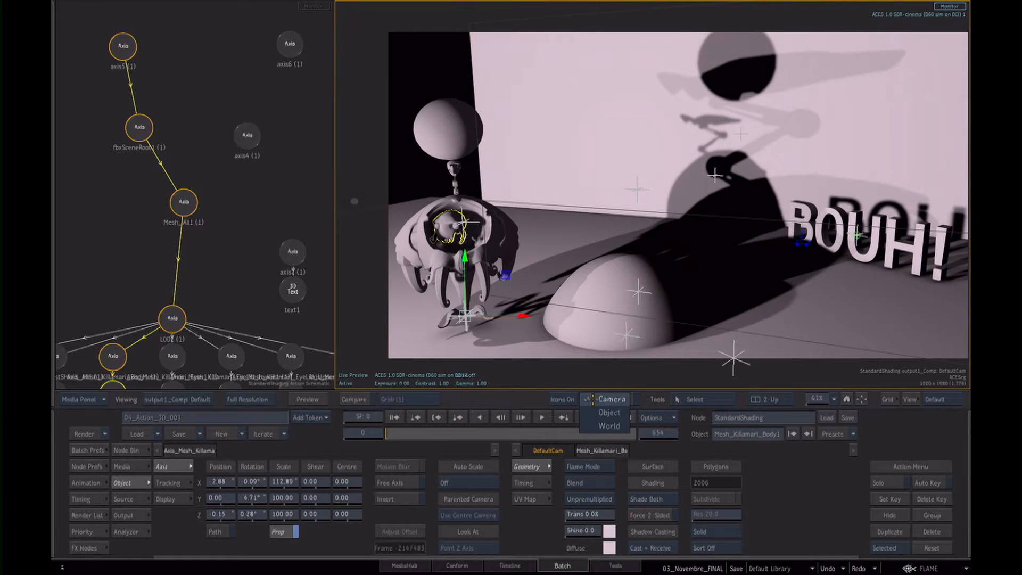
left_click_drag(506, 324, 510, 332)
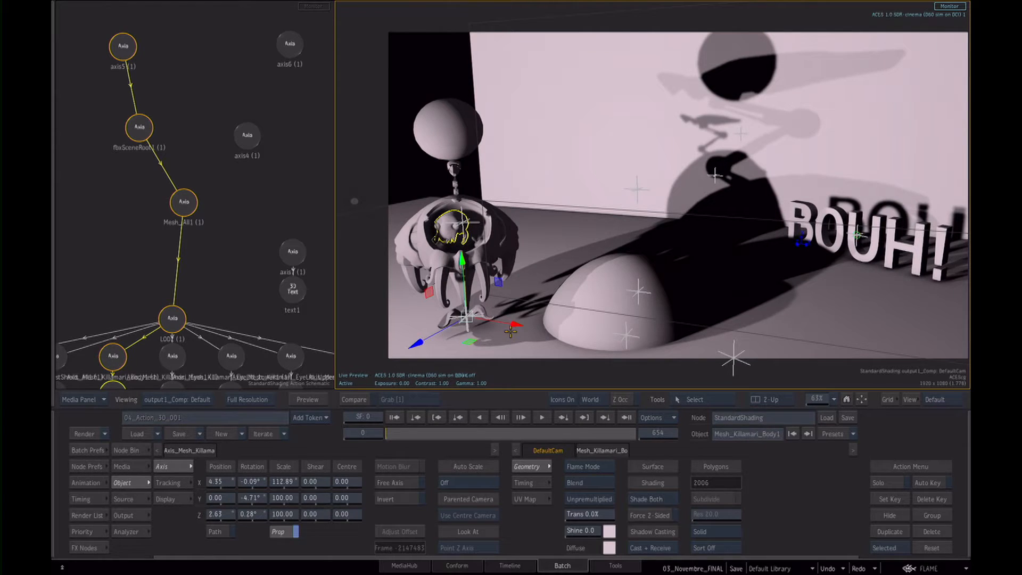
left_click(231, 197)
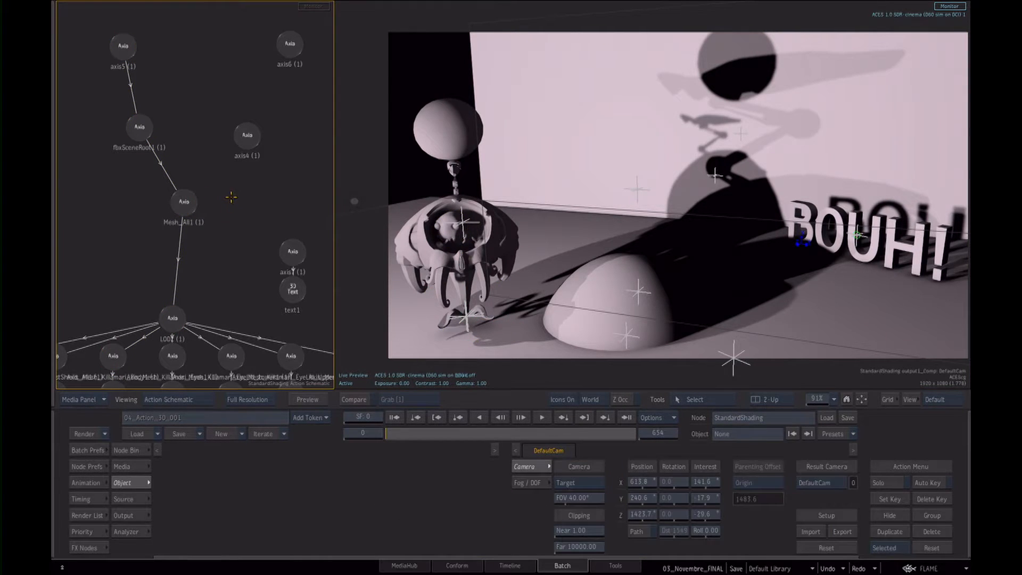
- Return to the batch schematic, select action454 in the Broken_Window_START group and show its Action schematic
key("Escape")
left_click_drag(229, 201, 206, 230)
left_click(203, 163)
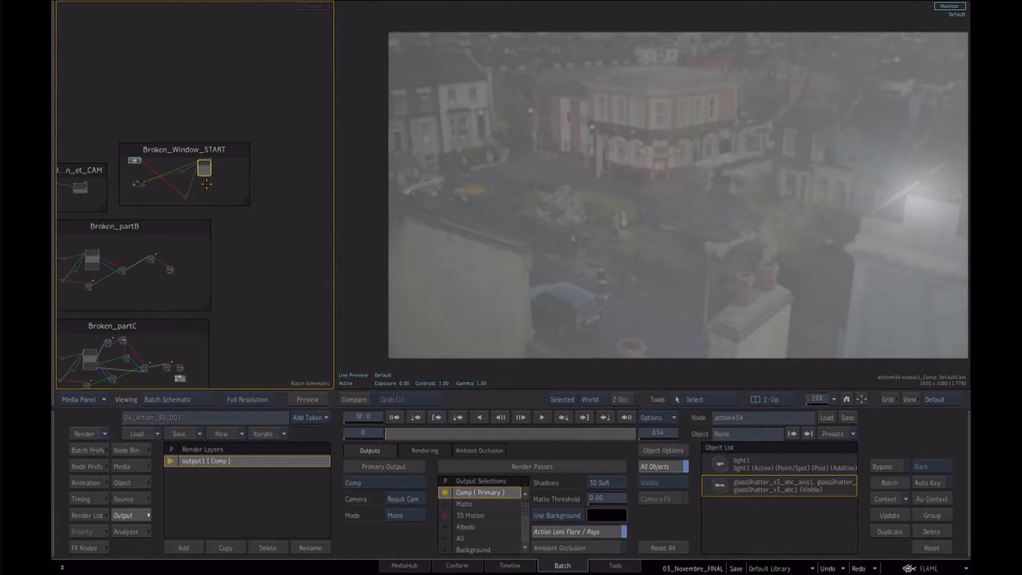
key("Escape")
left_click_drag(277, 187, 194, 89)
mouse_move(240, 192)
left_mouse_down()
mouse_move(217, 199)
mouse_move(236, 221)
mouse_move(251, 189)
left_mouse_up()
- Hide the Colour_Correct1 and crok_defocus1 Matchbox nodes under the diffuse map
left_click(107, 254)
key("h")
left_click(169, 260)
key("h")
- Set the editing scope to Branch and hide the glassShatter_v3_abc_axis1 branch
left_click(122, 156)
left_click(160, 100)
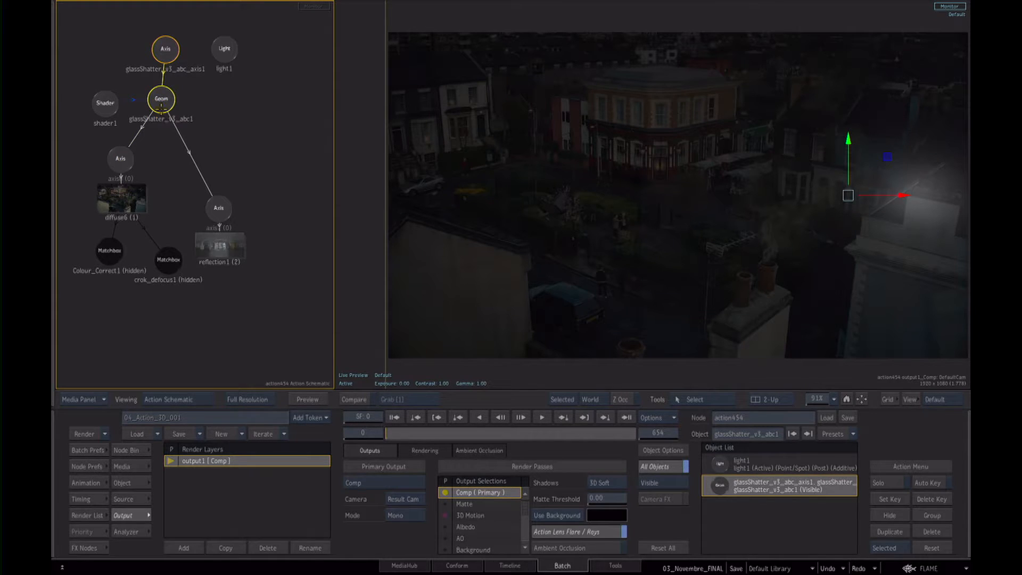
left_click(164, 48)
left_click(897, 550)
left_click(896, 532)
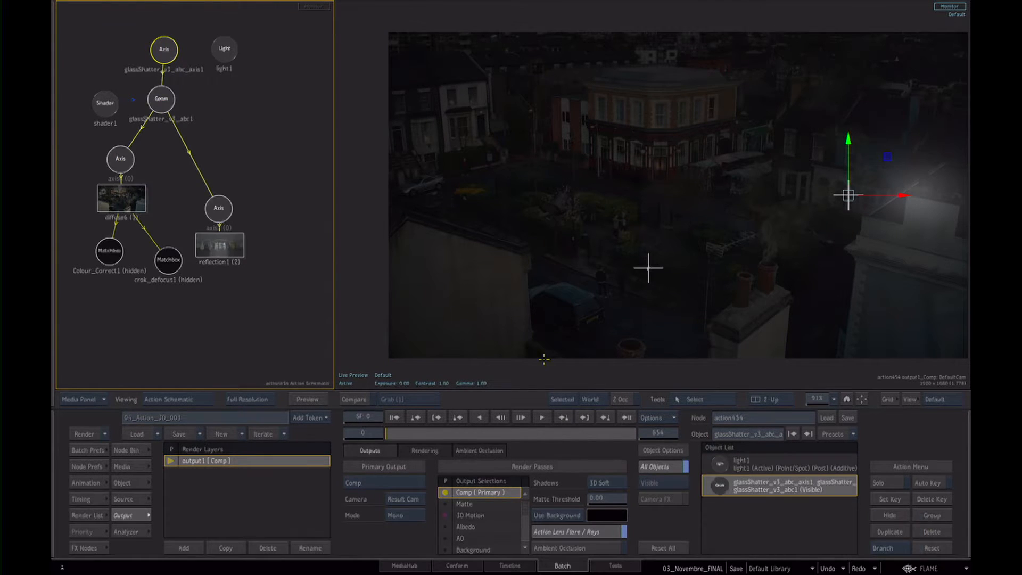
key("h")
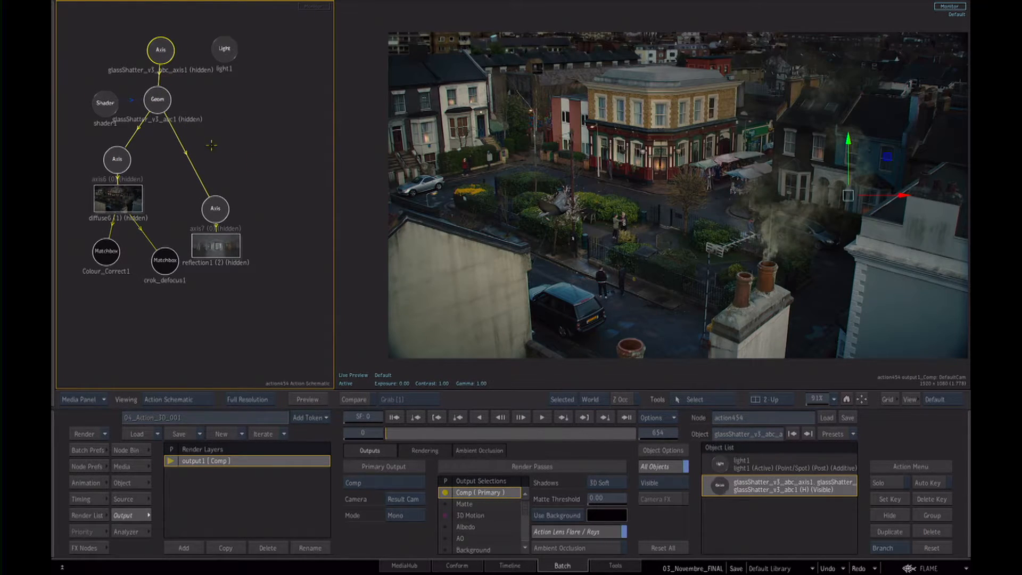
- Widen the schematic view, return to the batch and place the TIMELINE COMPS clip directly below Hires_pano in Broken_Window_START
scroll(184, 154, "down", 3)
scroll(183, 154, "down", 2)
scroll(226, 160, "down", 2)
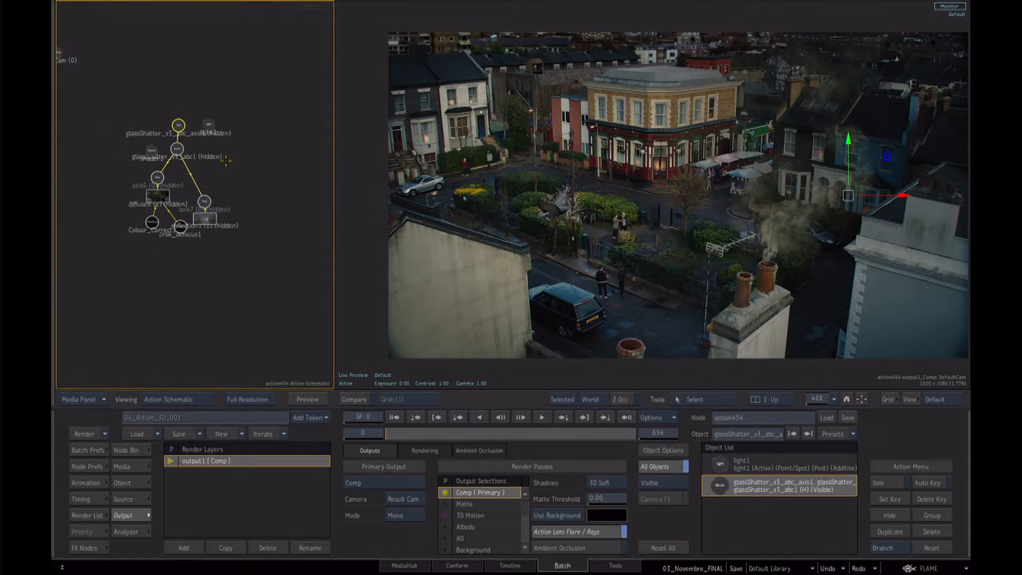
left_click_drag(330, 169, 405, 181)
key("Escape")
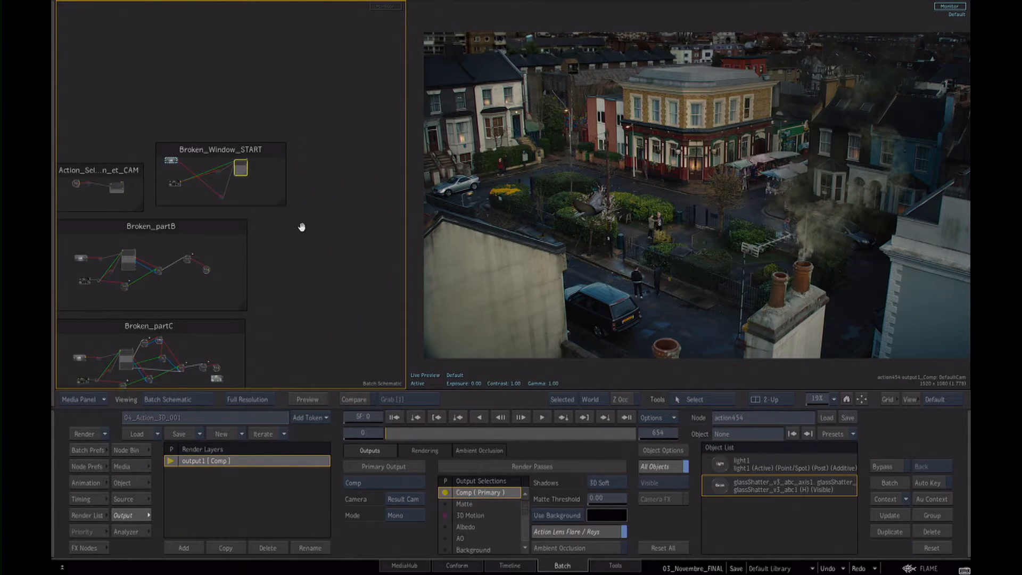
scroll(376, 214, "up", 2)
scroll(376, 213, "up", 3)
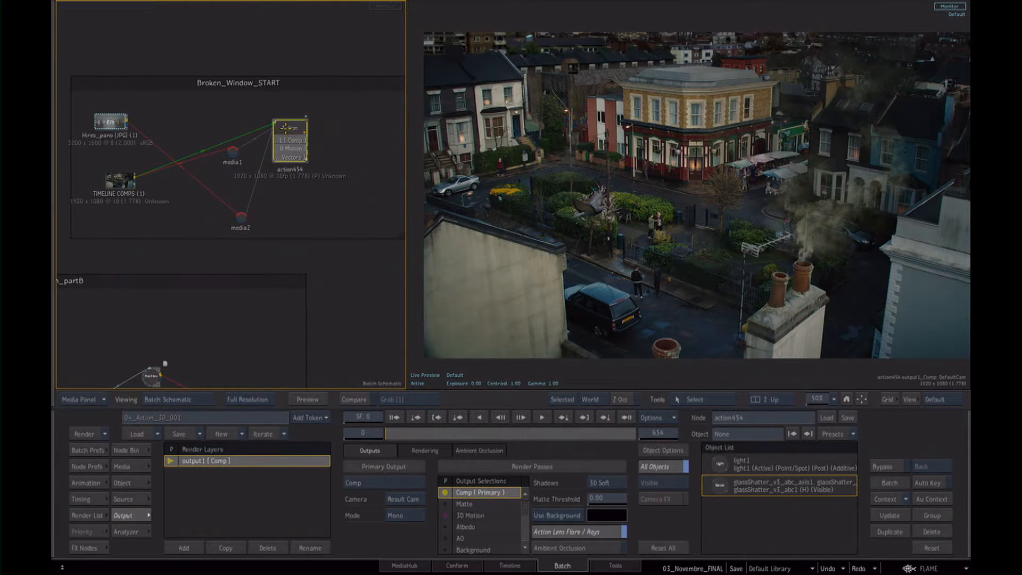
left_click_drag(121, 180, 110, 158)
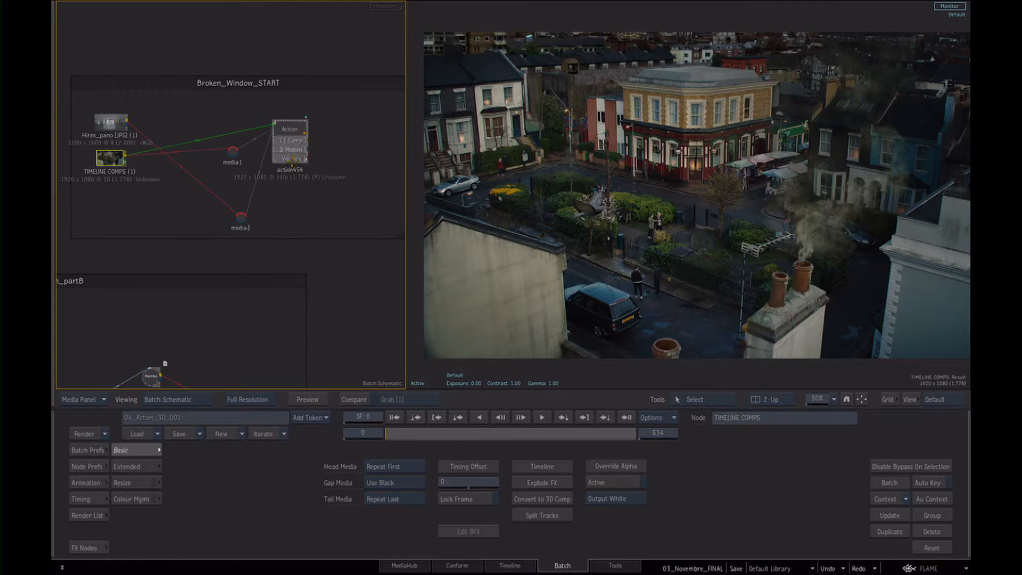
- Reopen action454's schematic and move the hidden glassShatter branch and shader1 away from light1 to clear working space
left_click(304, 121)
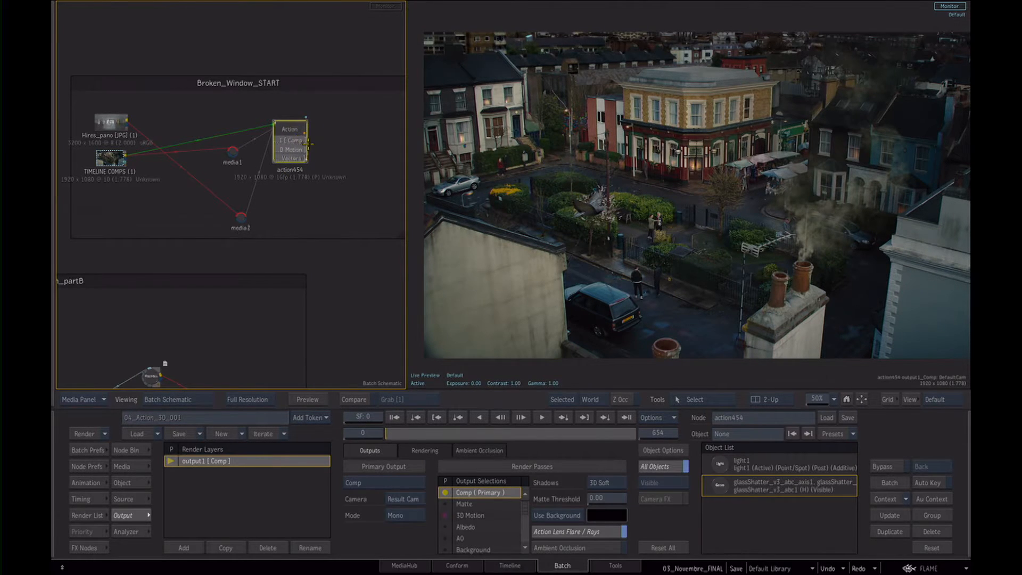
double_click(306, 148)
left_click_drag(214, 125, 110, 176)
left_click_drag(188, 150, 81, 190)
scroll(200, 194, "up", 2)
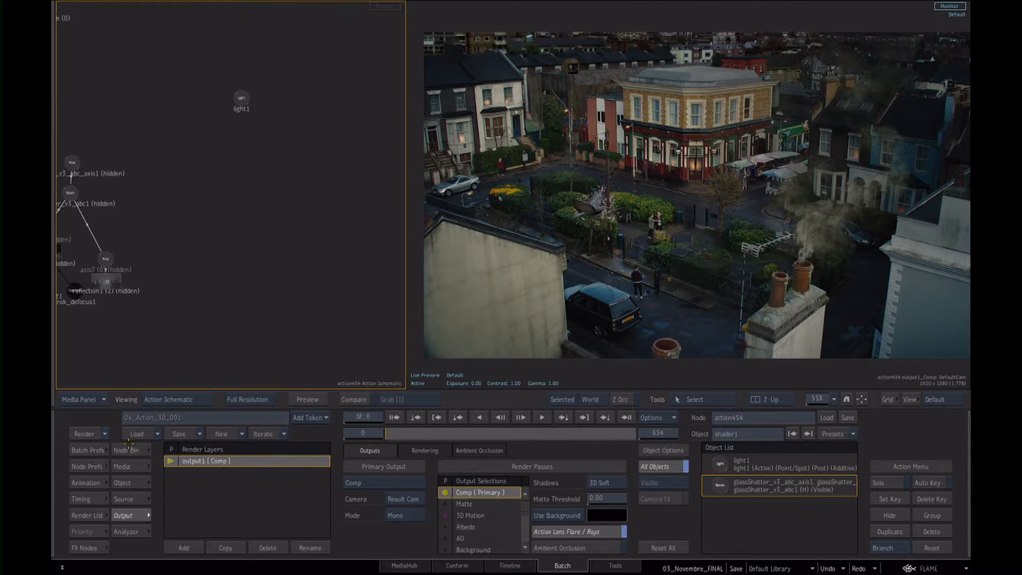
- Start a model import from the Action node bin and set the file type to Alembic
left_click(128, 450)
left_click(755, 482)
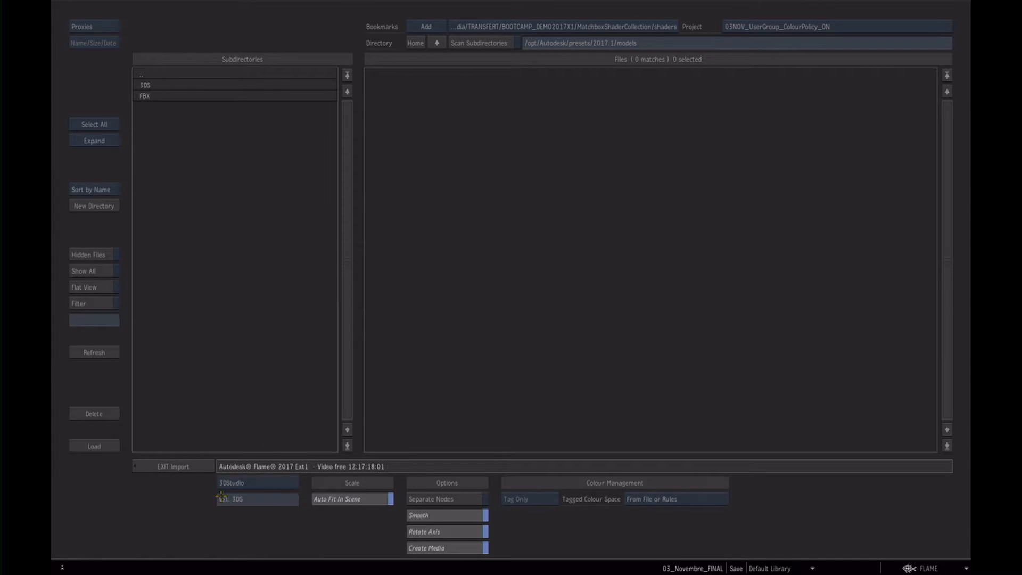
left_click(243, 485)
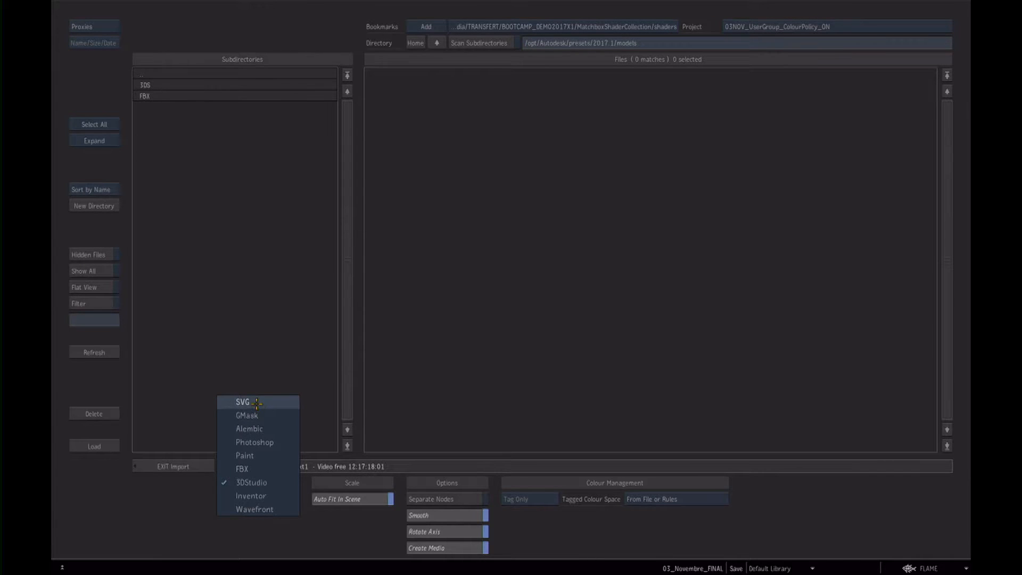
left_click(265, 429)
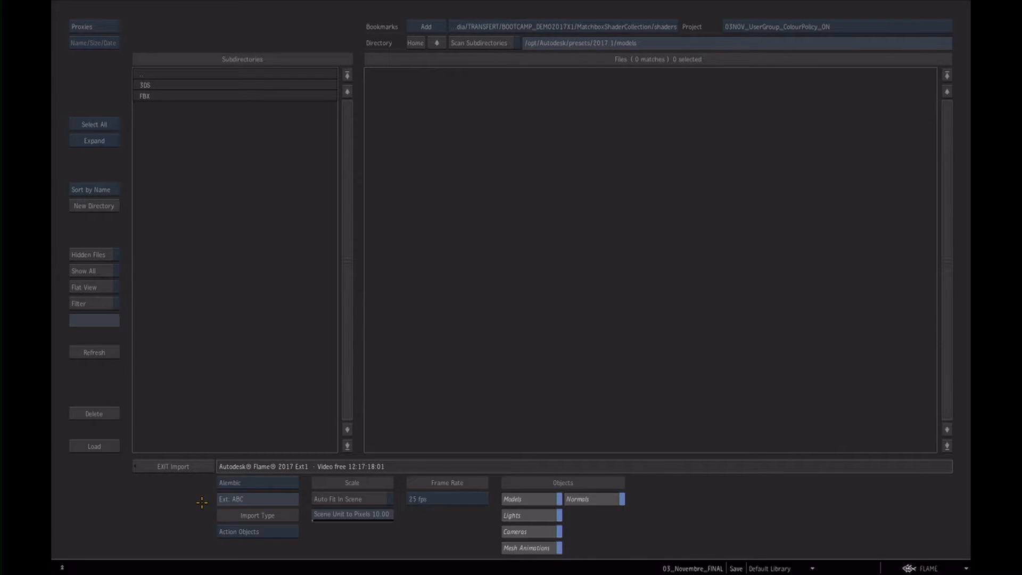
- Browse to the BIG_BROTHER_ALEMBIC folder in BOOTCAMP_DEMO2017X1 and import the glassShatter_v3 Alembic model
left_click(436, 43)
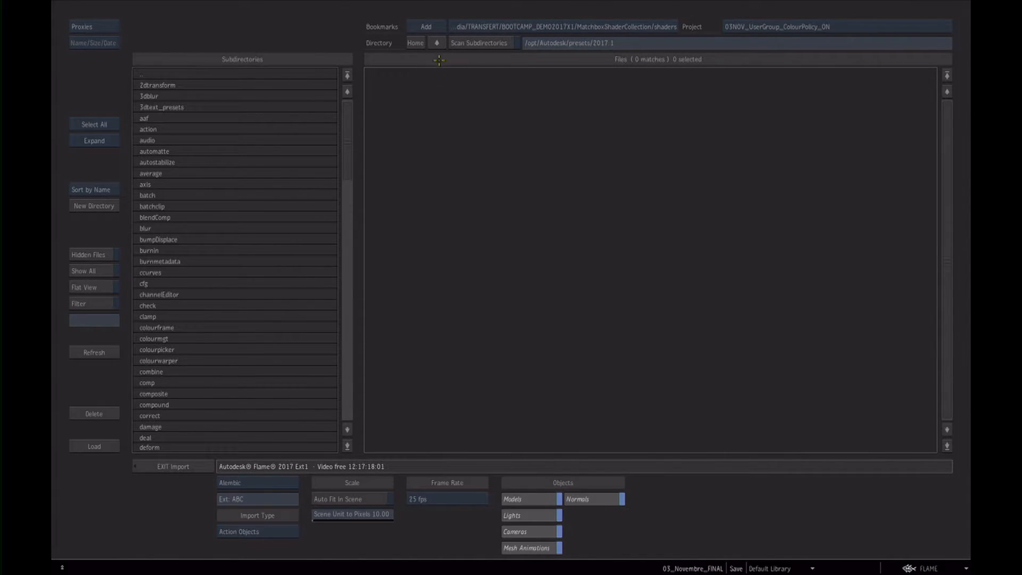
left_click(495, 26)
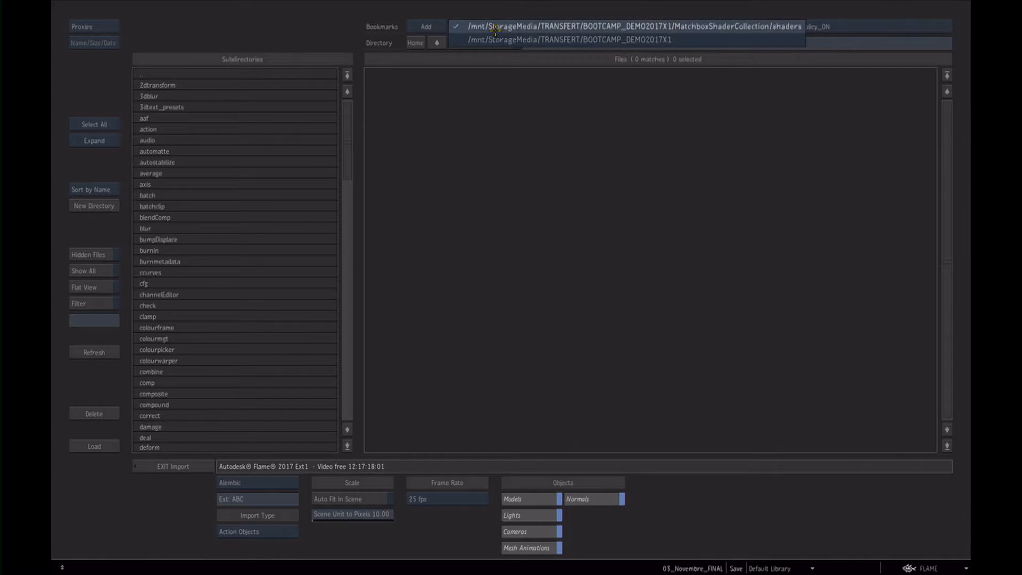
left_click(436, 43)
left_click(205, 118)
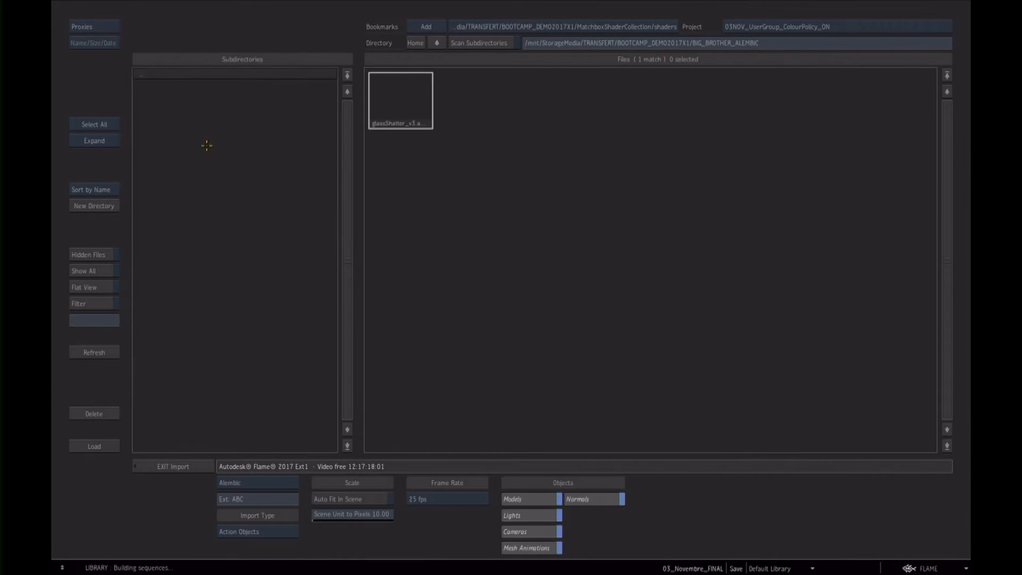
left_click(386, 105)
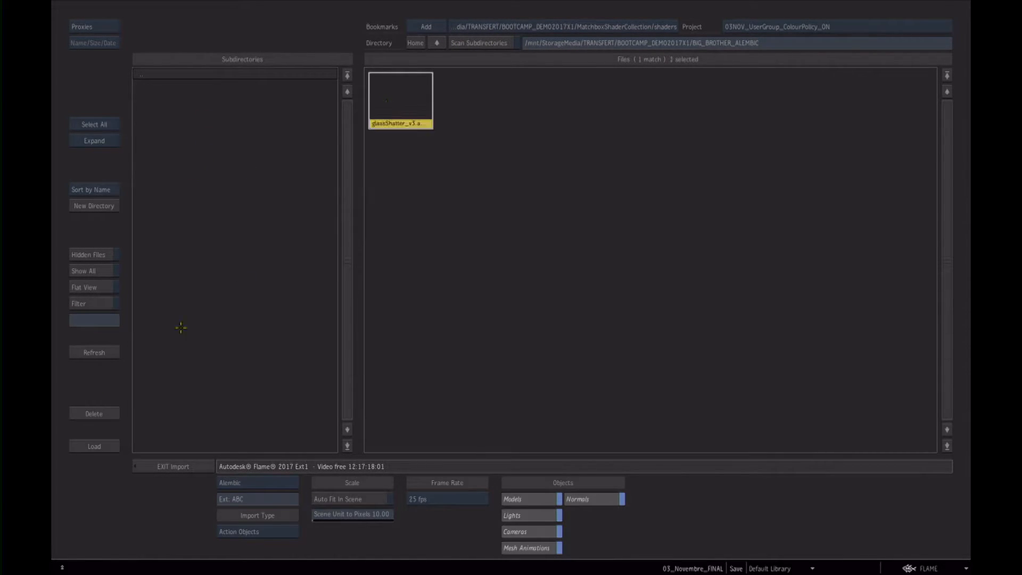
left_click(94, 446)
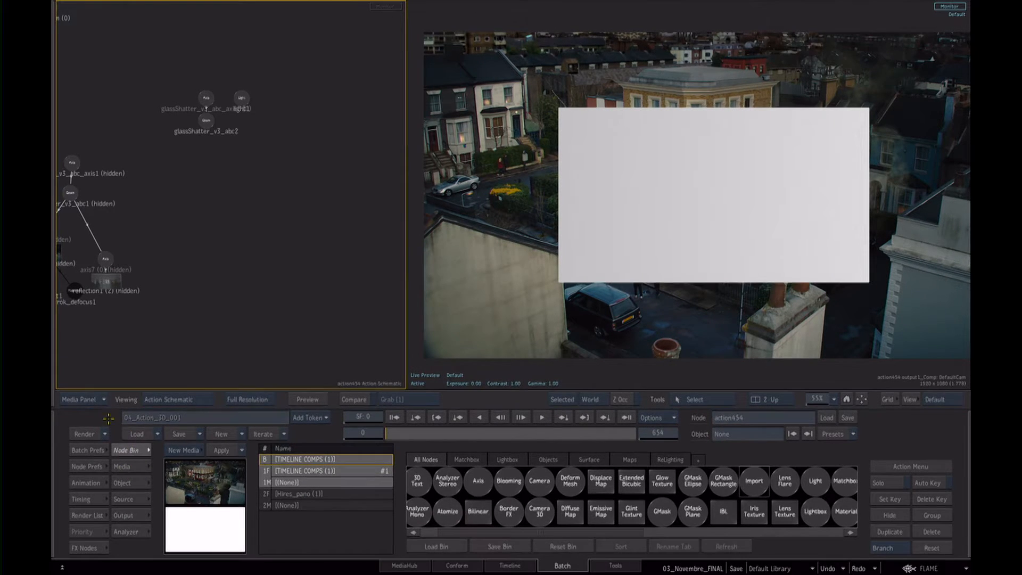
- Move the imported glassShatter_v3 axis and geometry away from light1 into clear schematic space
left_click_drag(208, 104, 207, 169)
left_click_drag(279, 210, 252, 212)
left_click_drag(252, 212, 277, 226)
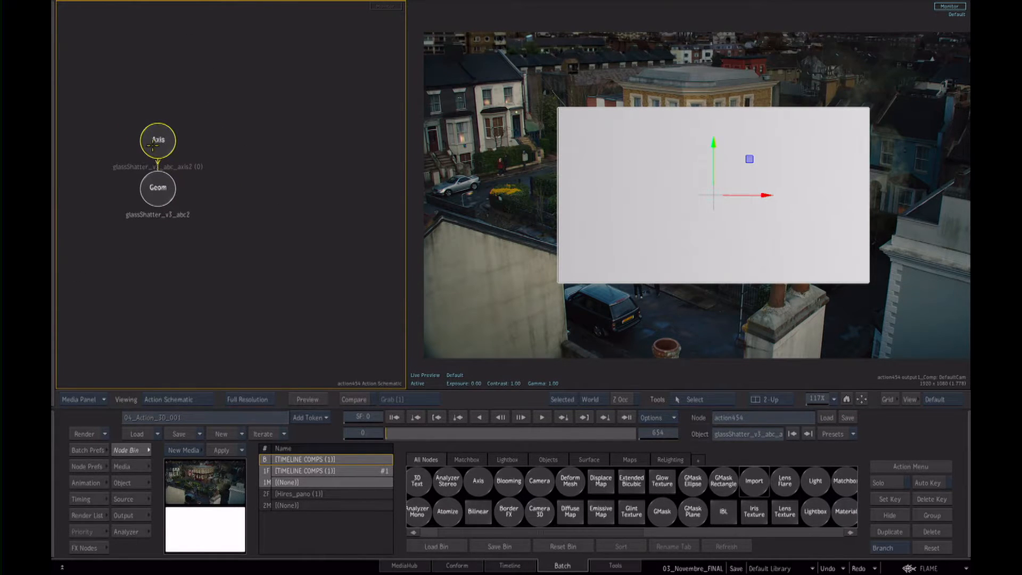
- Open the settings of the imported glassShatter axis and scrub the timeline to examine the shatter animation
double_click(158, 143)
left_click_drag(394, 433, 456, 437)
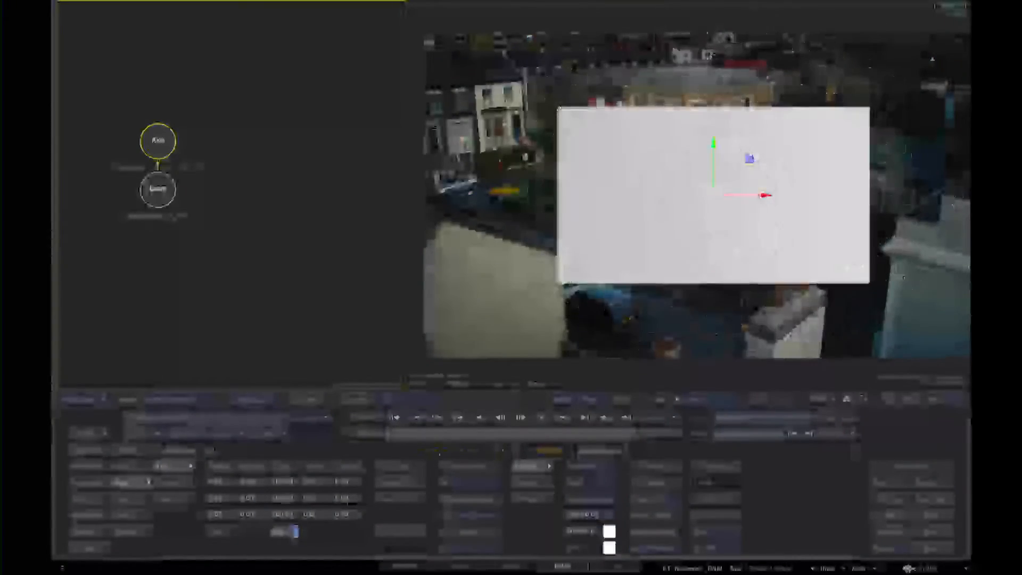
left_click_drag(388, 435, 464, 456)
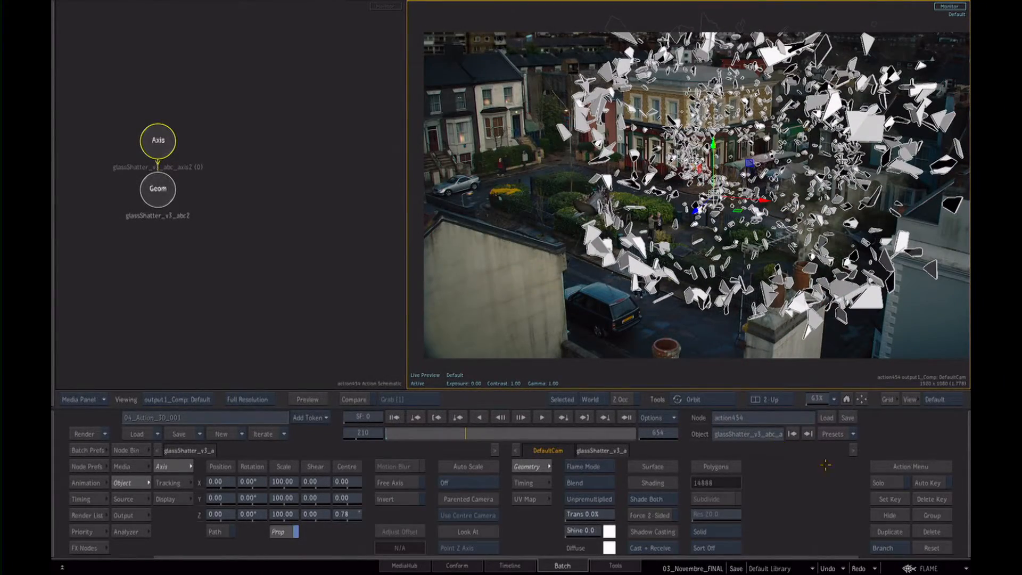
- Reset the default camera and move the timeline back to frame 37
left_click(554, 454)
left_click(803, 546)
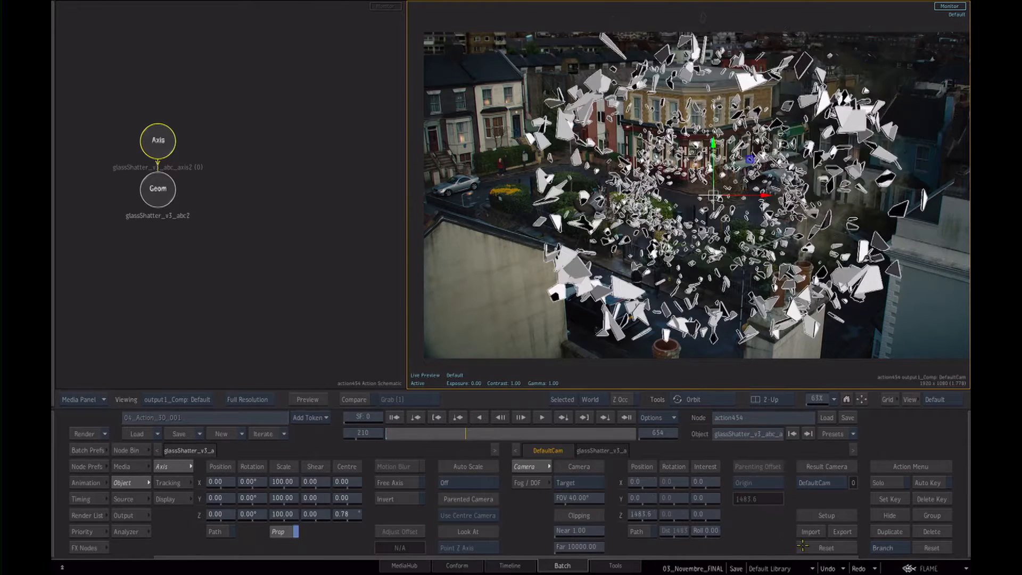
left_click_drag(432, 439, 401, 435)
key("Escape")
- Scale the glassShatter axis to 188.23 in X and Y so the glass fills the frame
left_click_drag(748, 246, 710, 261)
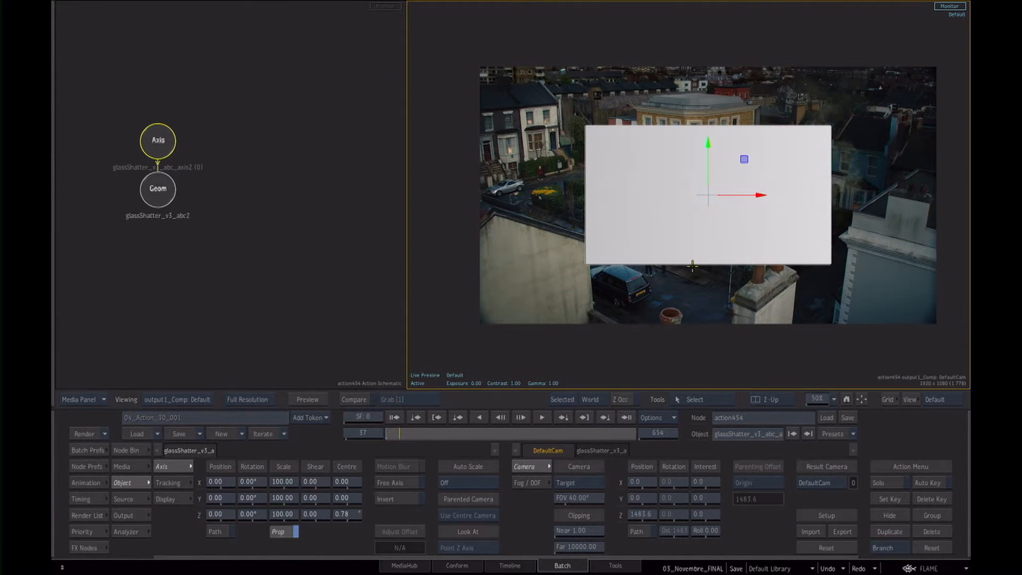
mouse_move(743, 158)
left_mouse_down()
mouse_move(760, 142)
mouse_move(749, 154)
left_mouse_up()
key("ctrl+z")
key("s")
left_click_drag(746, 161, 783, 153)
key("Escape")
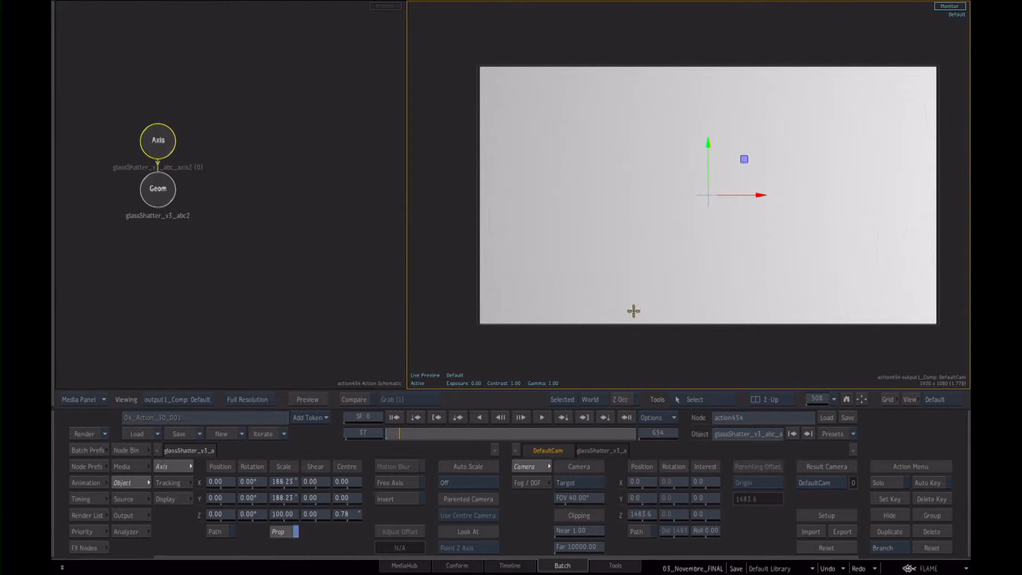
- Set the glassShatter axis's Y rotation to 180° and return to frame 0
left_click(248, 499)
type("180")
key("Return")
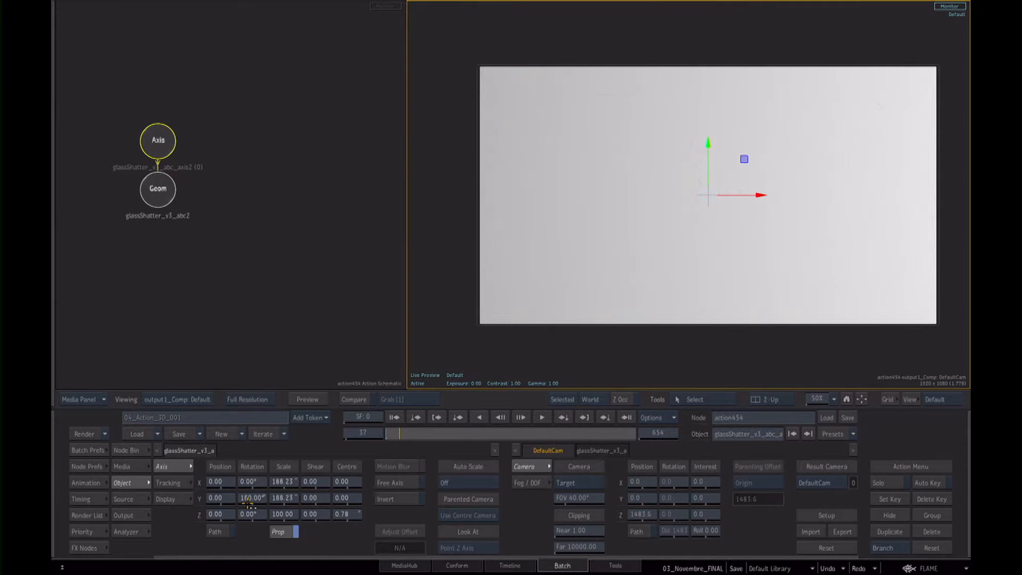
mouse_move(404, 433)
left_mouse_down()
mouse_move(468, 434)
mouse_move(384, 435)
left_mouse_up()
- Set the glassShatter geometry's animation timing offset to 130
left_click(165, 226)
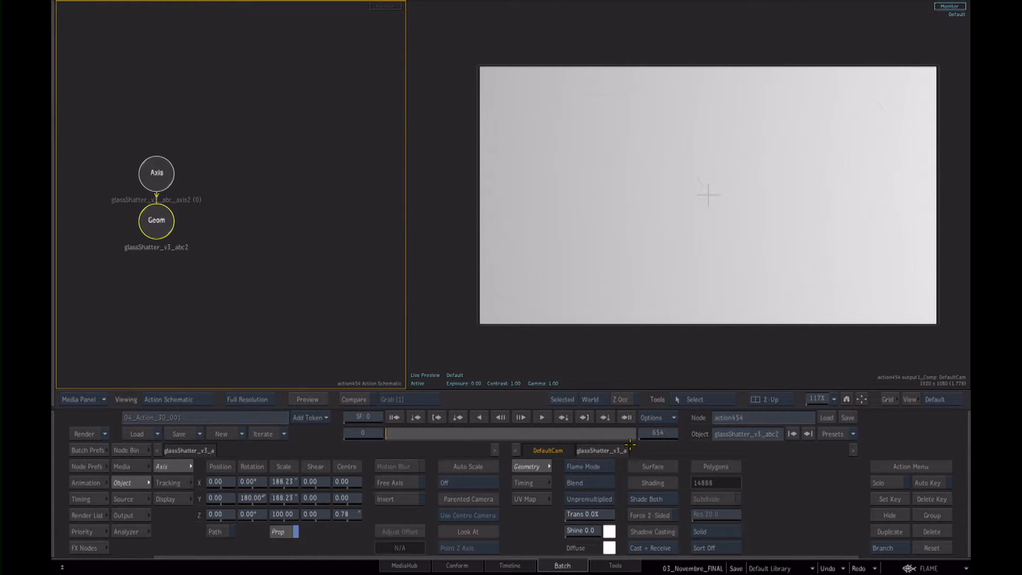
left_click(153, 221)
left_click_drag(153, 221, 151, 222)
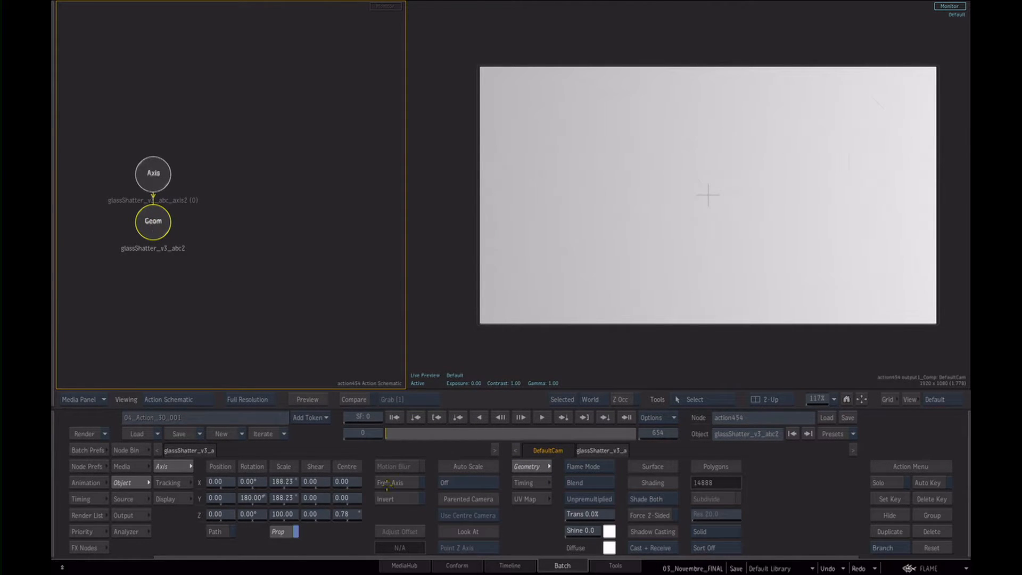
left_click(539, 483)
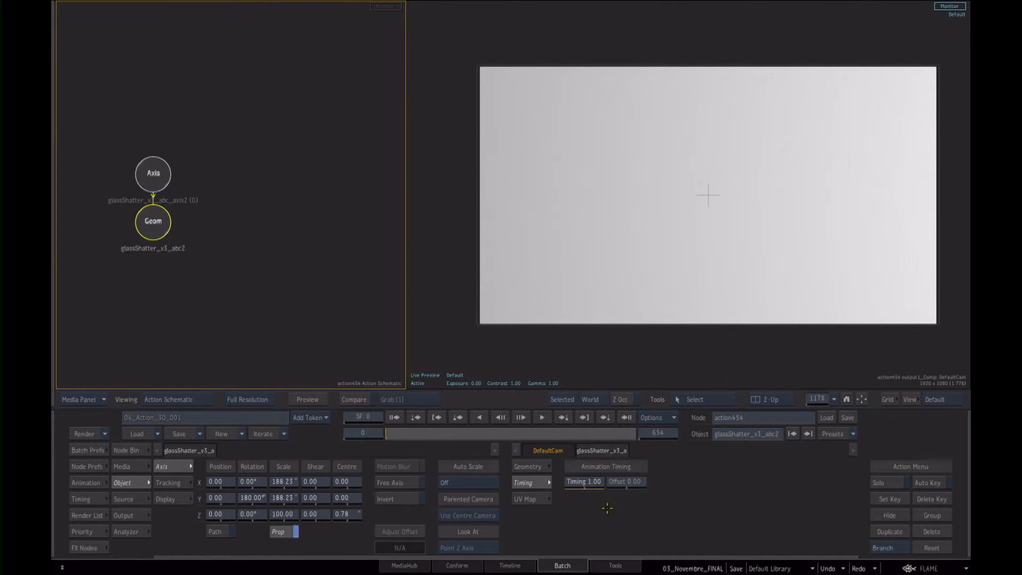
left_click_drag(630, 481, 637, 486)
left_click(636, 484)
type("130")
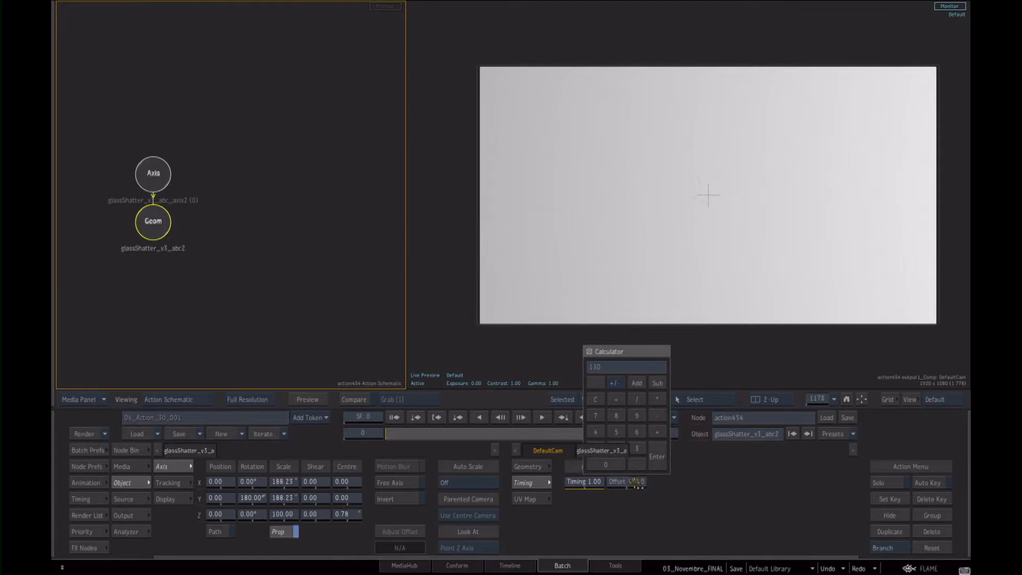
key("Return")
- Play and scrub the offset shatter animation from frame 0 and return to the start
mouse_move(391, 433)
left_mouse_down()
mouse_move(409, 434)
mouse_move(383, 436)
left_mouse_up()
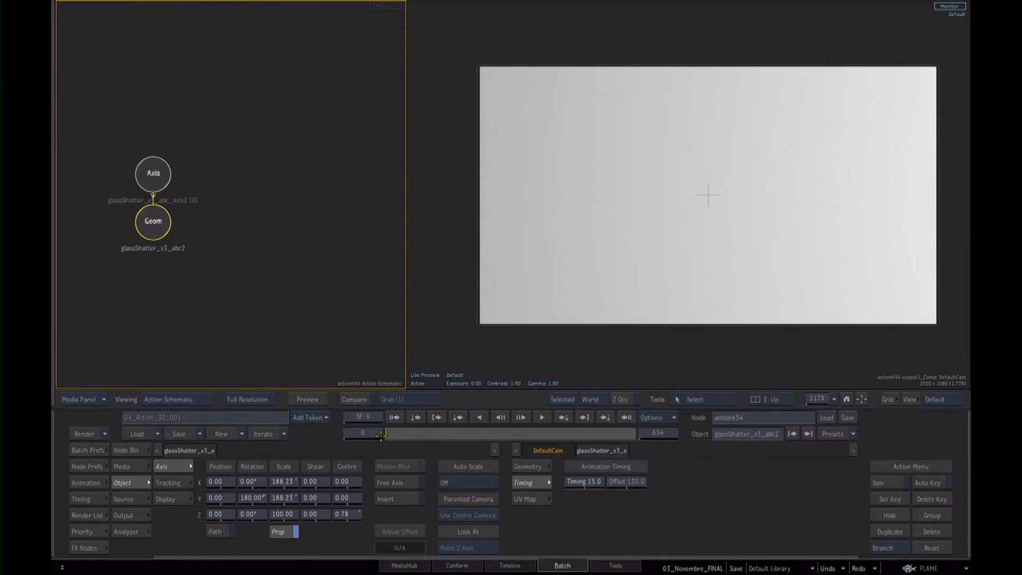
left_click(543, 418)
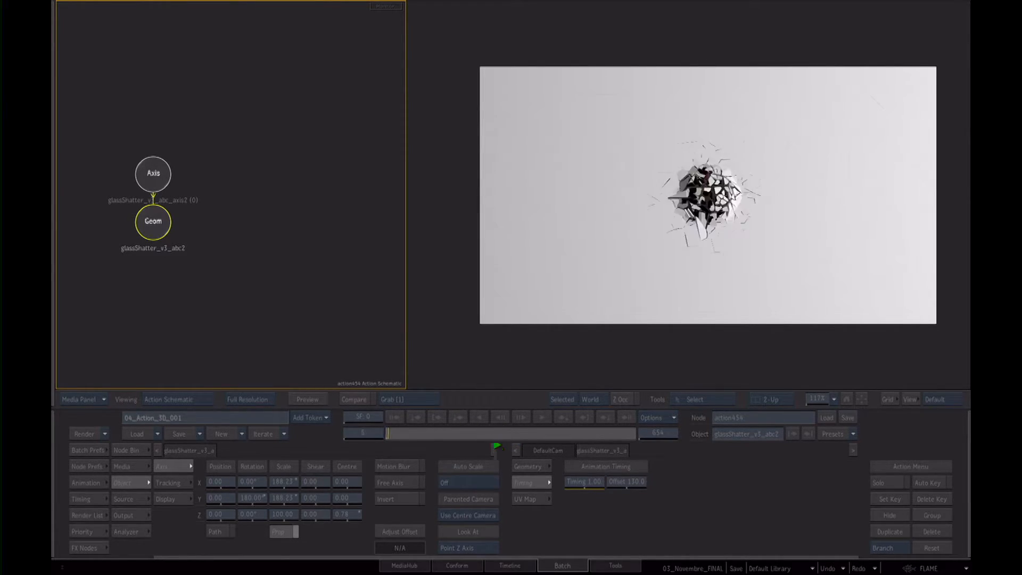
left_click(408, 434)
left_click_drag(408, 433, 371, 404)
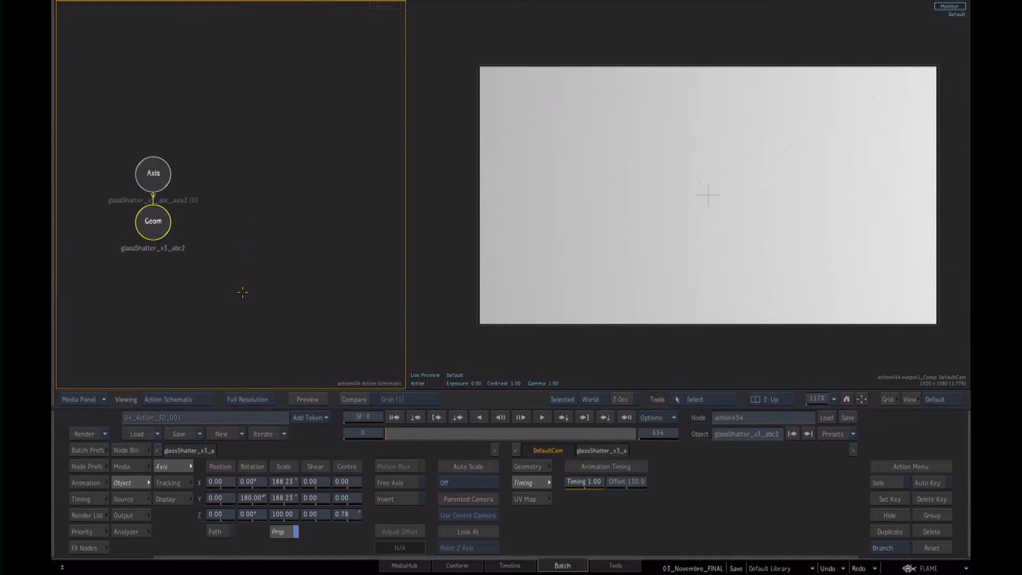
- Add a Diffuse map to the glassShatter geometry using the TIMELINE COMPS media in layer 1
left_click(143, 450)
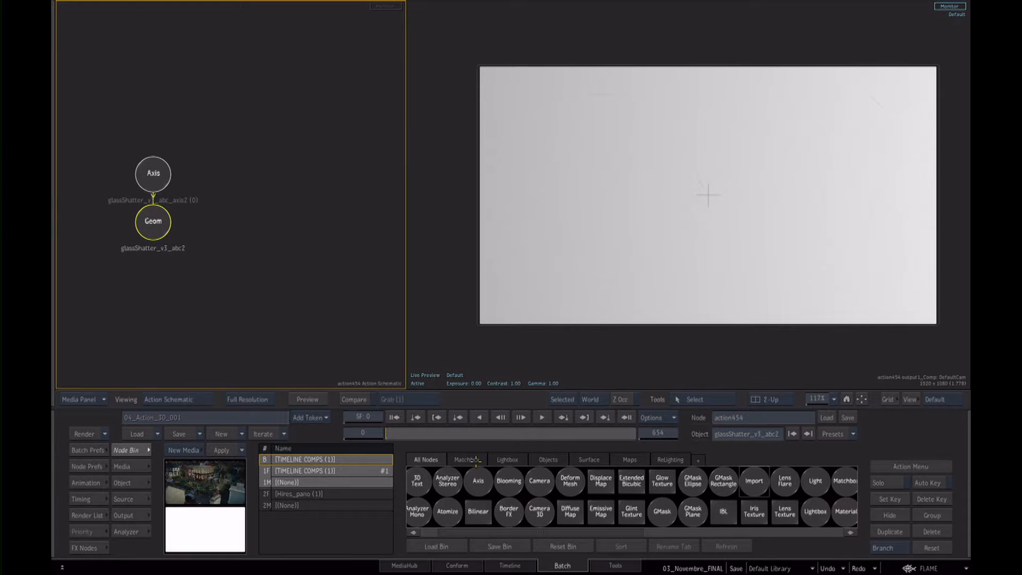
left_click(264, 477)
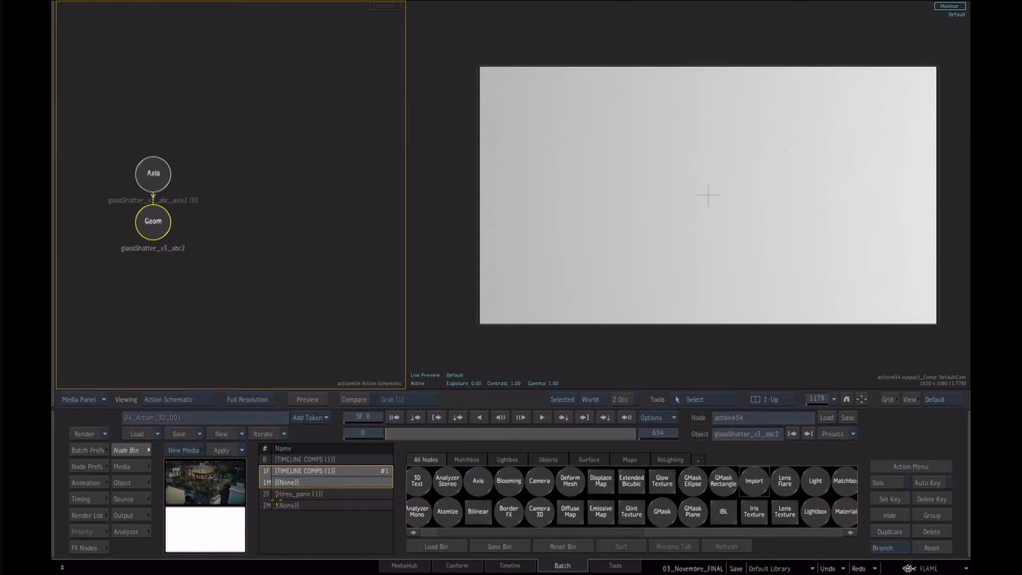
left_click(630, 459)
left_click(422, 480)
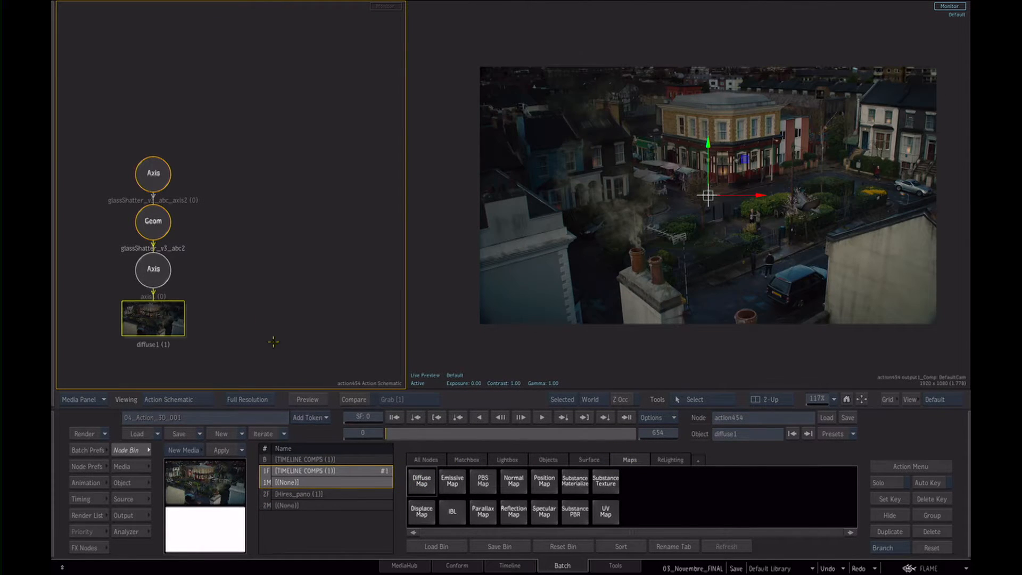
left_click_drag(394, 435, 349, 417)
- Set the diffuse1 texture mapping to Projection from the result camera
double_click(145, 315)
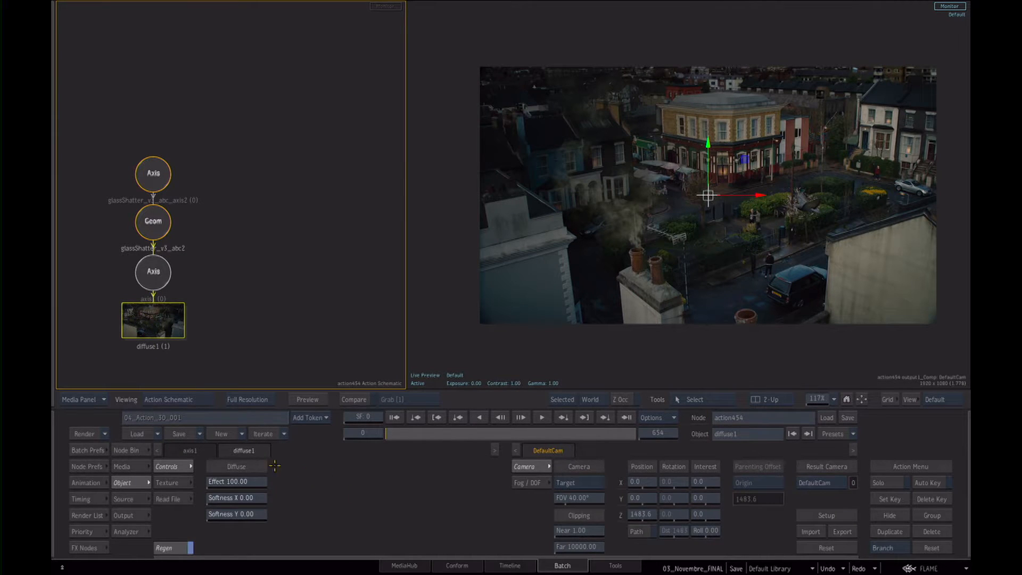
left_click(141, 452)
left_click(125, 482)
left_click(182, 481)
left_click(302, 482)
left_click(307, 456)
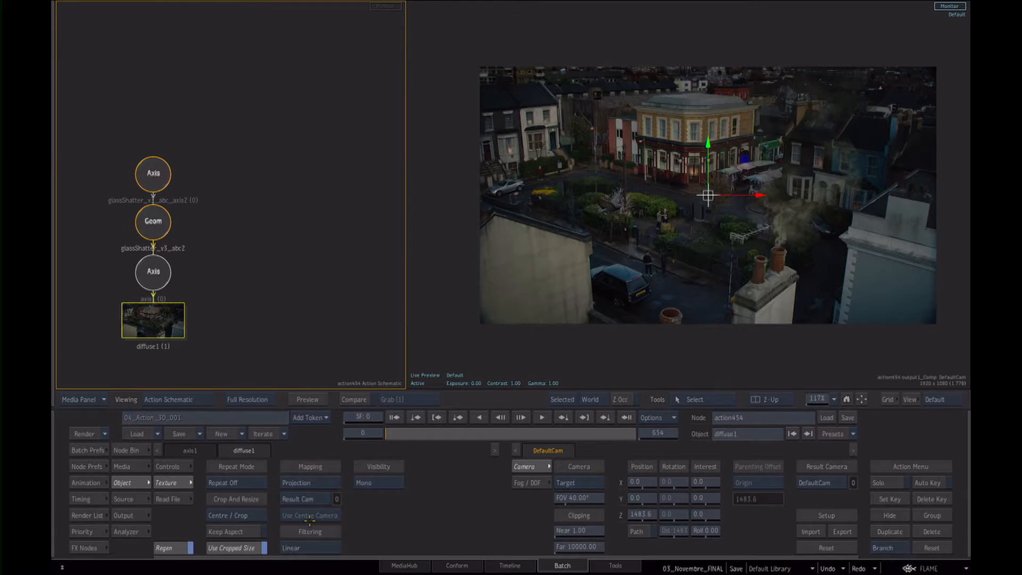
- Scrub the opening frames to examine the projected image on the shattering glass, returning to frame 0
left_click_drag(392, 435, 401, 442)
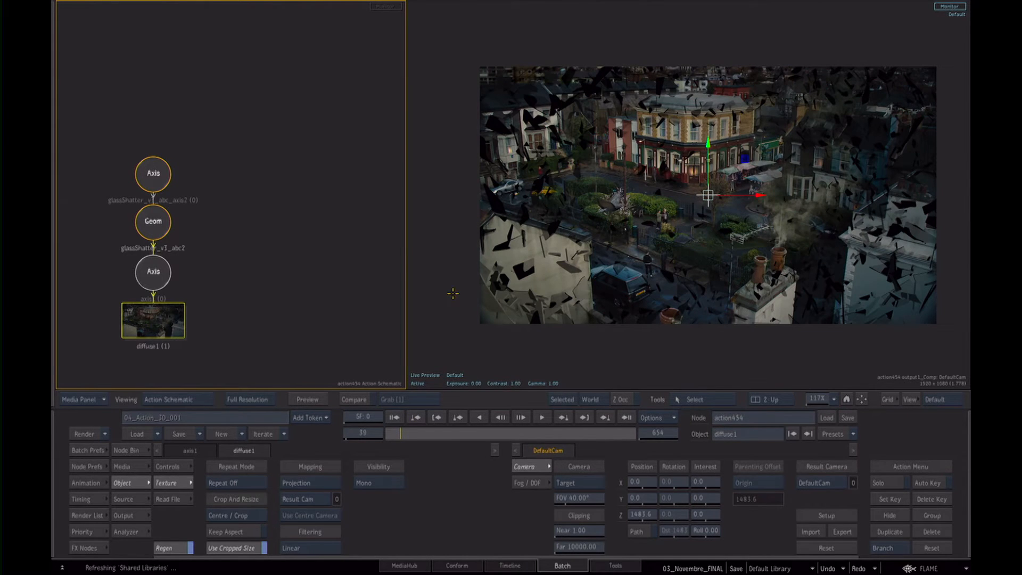
left_click(393, 418)
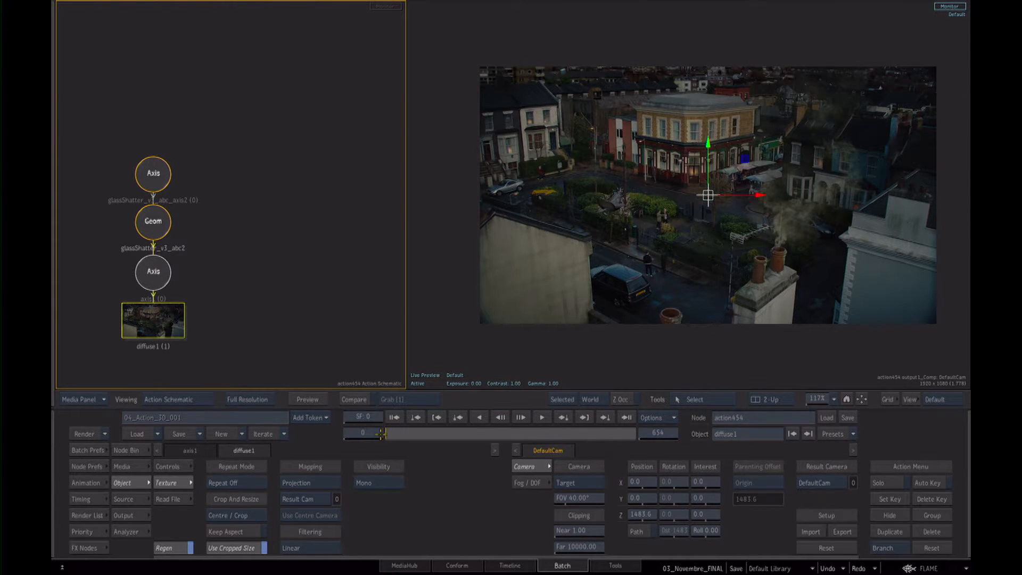
left_click_drag(386, 434, 394, 436)
scroll(306, 224, "up", 1)
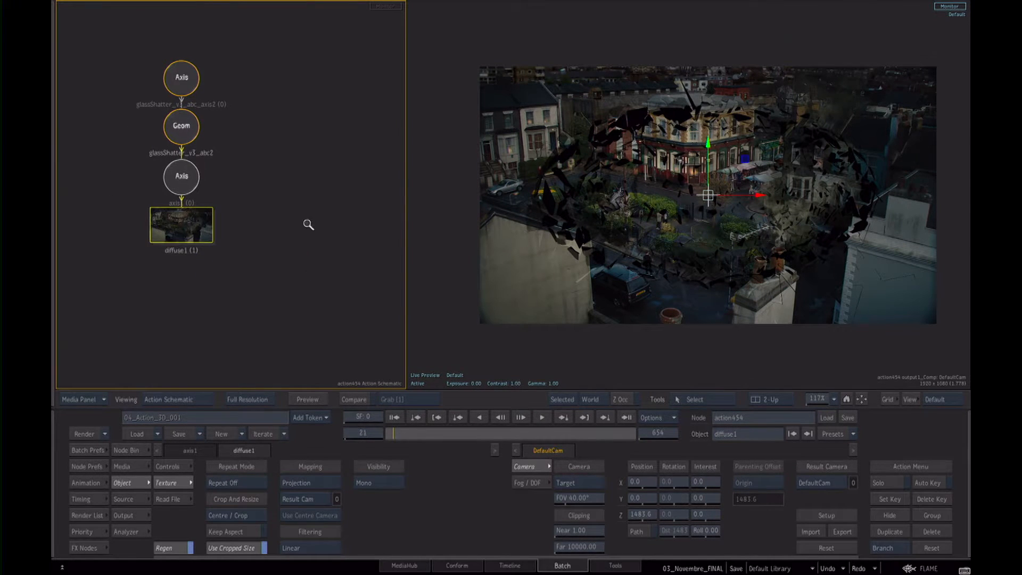
left_click_drag(395, 434, 385, 436)
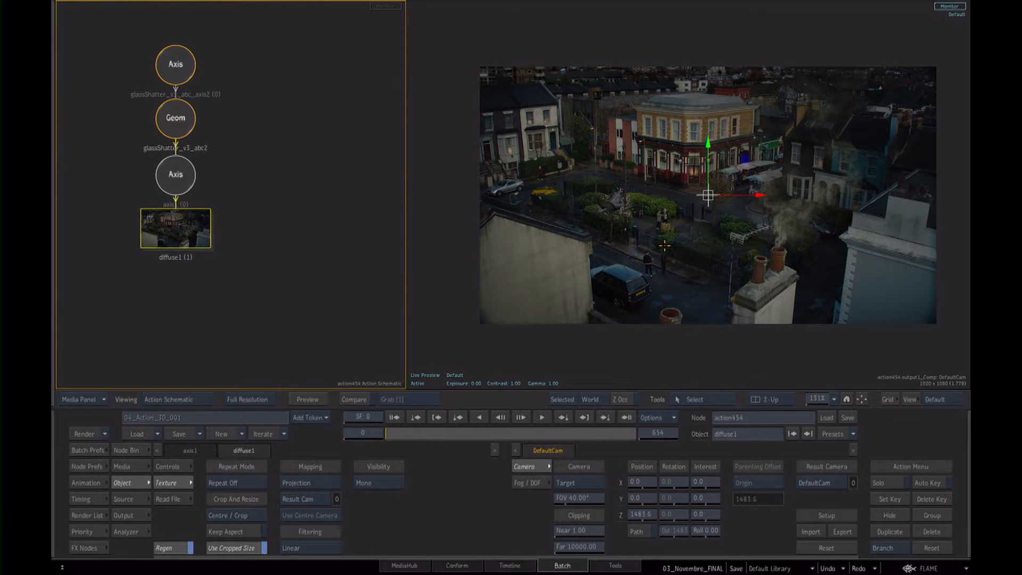
- Start adding a Matchbox node to diffuse1 from the complete Action node list
left_click(124, 450)
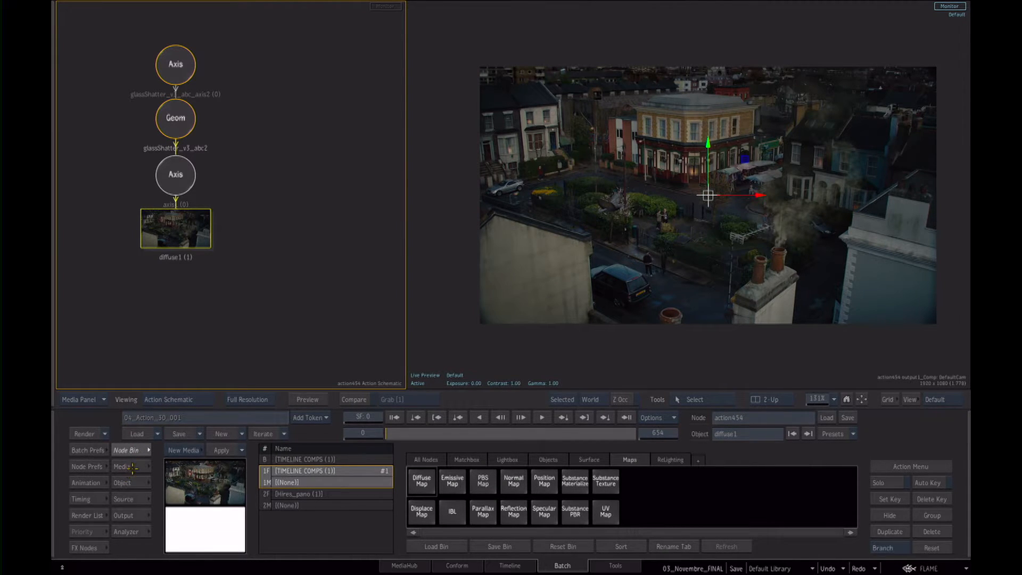
left_click(418, 460)
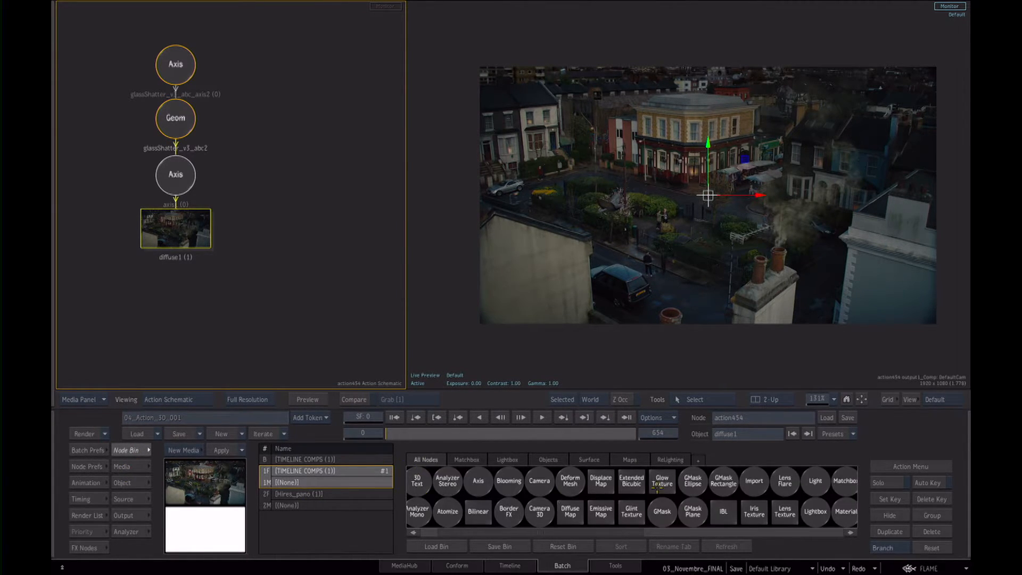
left_click(133, 467)
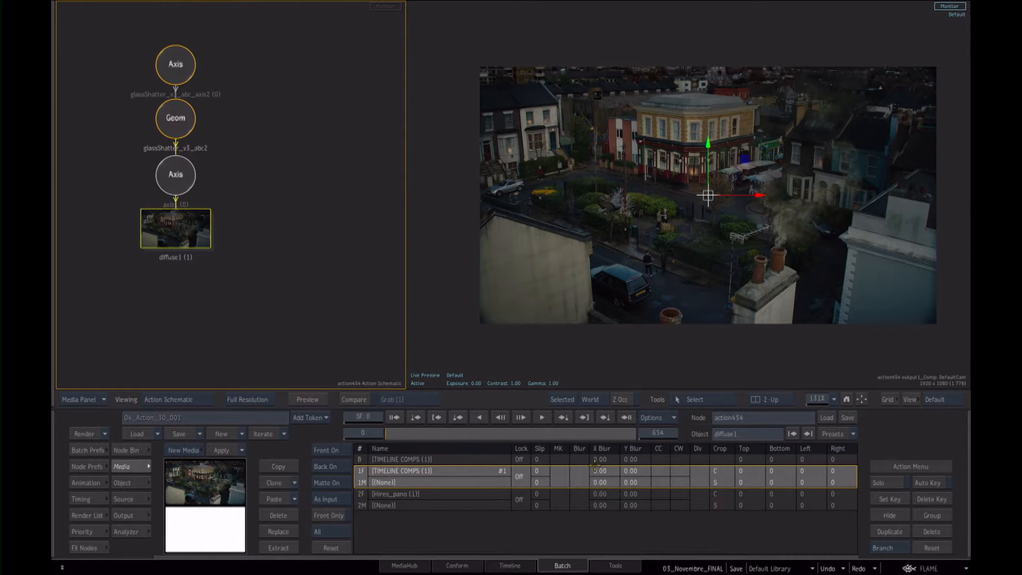
left_click(129, 452)
left_click(465, 461)
left_click(426, 460)
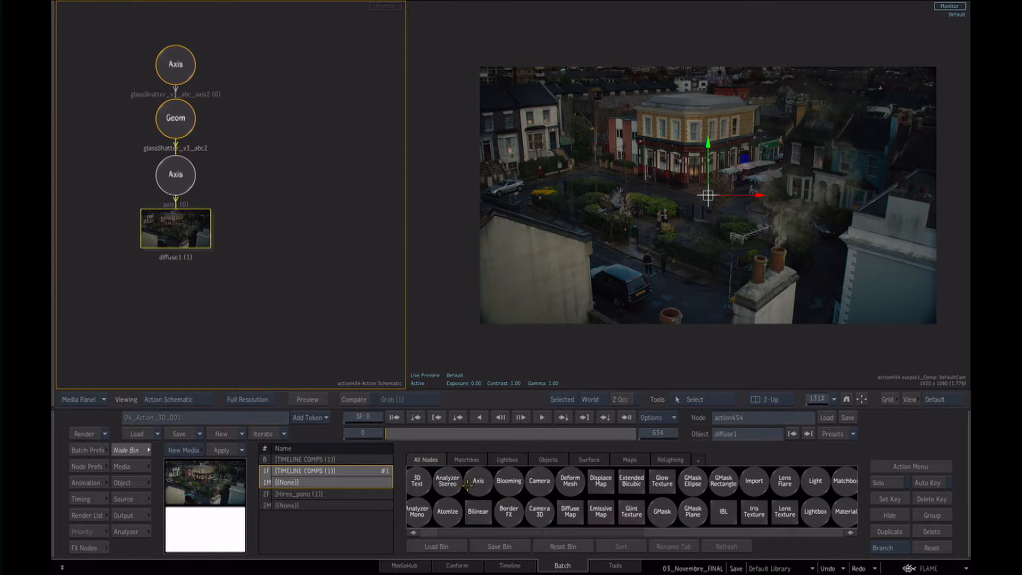
left_click_drag(821, 511, 643, 496)
left_click(632, 480)
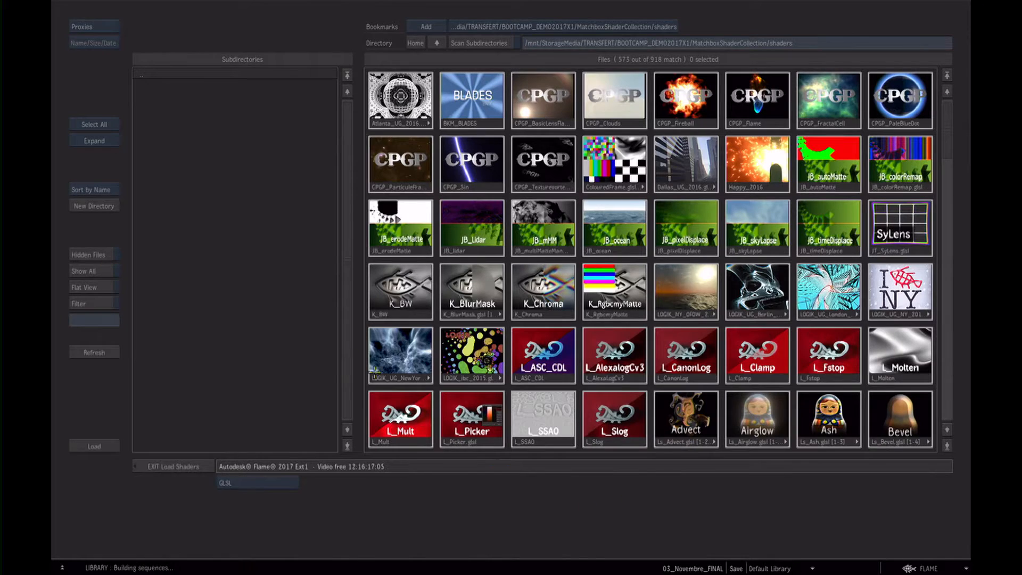
- Load the Matchbox-type ColourCorrect shader from the default shaders directory and place its node below diffuse1
left_click(415, 44)
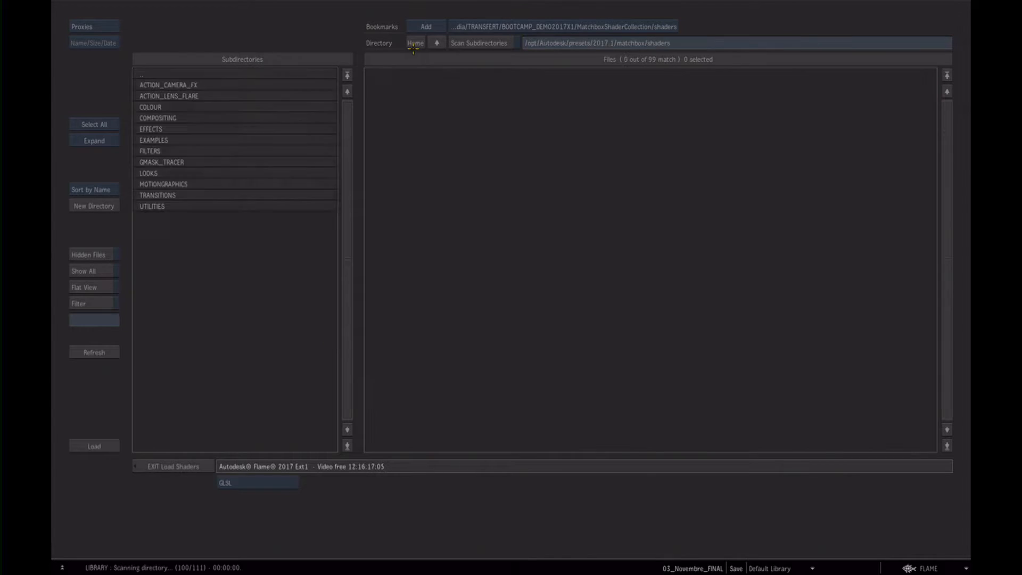
left_click(255, 482)
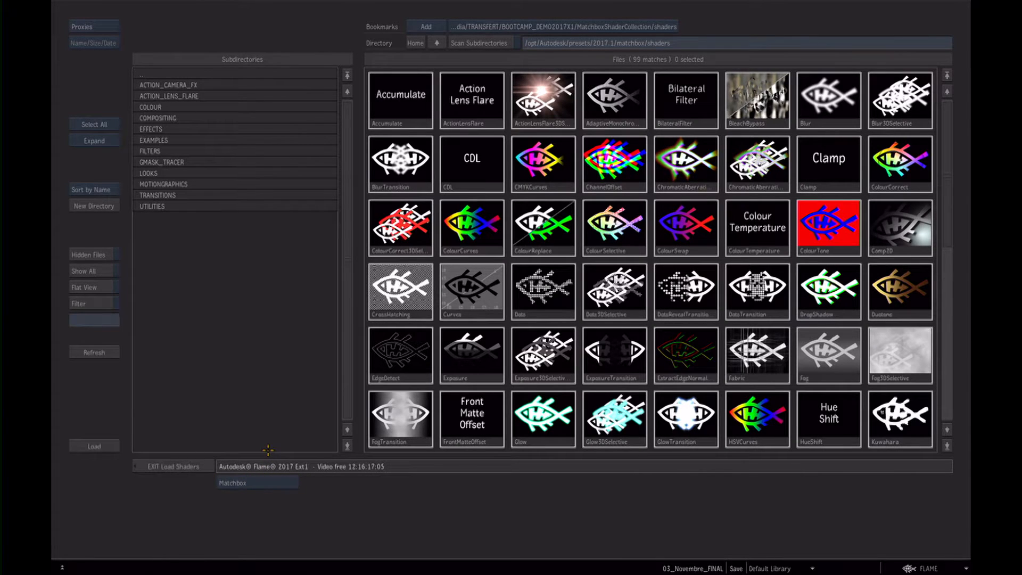
double_click(900, 163)
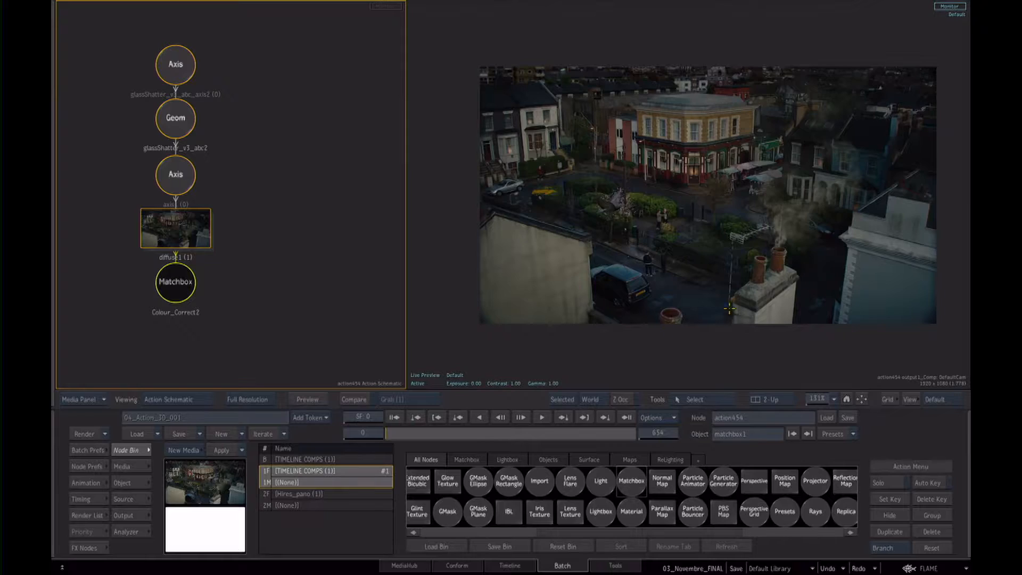
left_click_drag(190, 288, 168, 315)
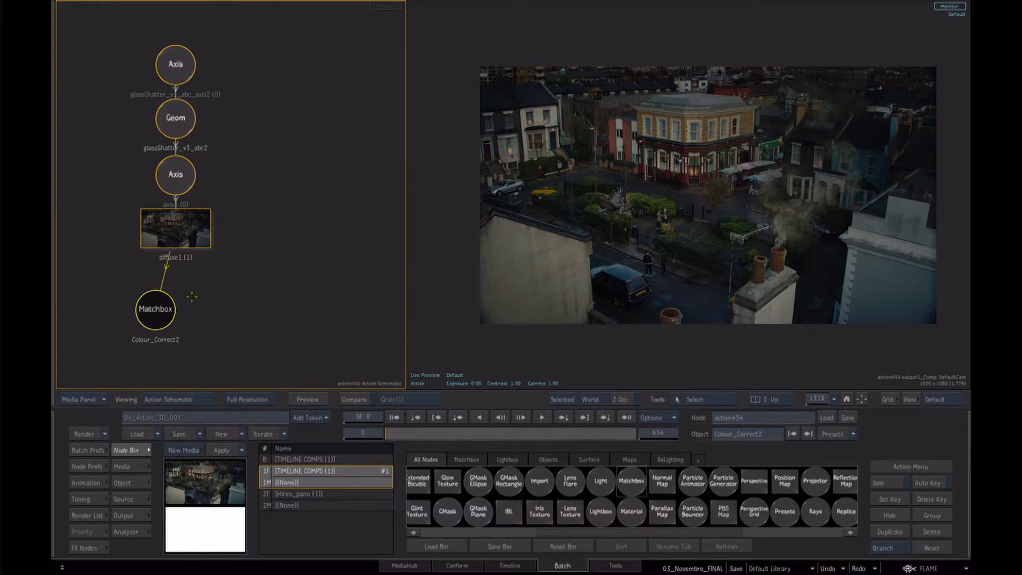
- Open the Colour_Correct2 settings and raise the master offset to about 0.42 to brighten the glass texture
double_click(144, 321)
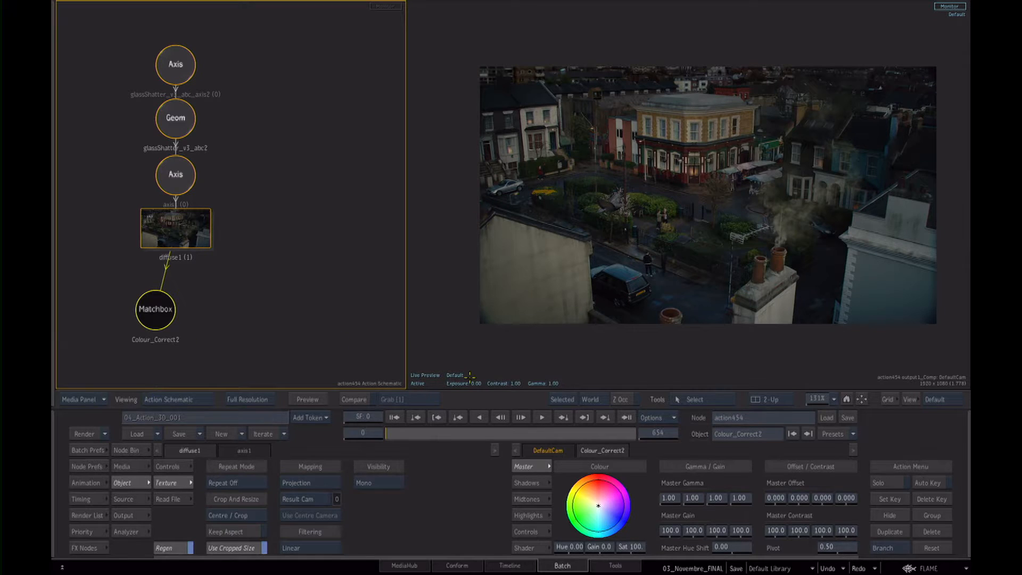
left_click_drag(777, 498, 866, 497)
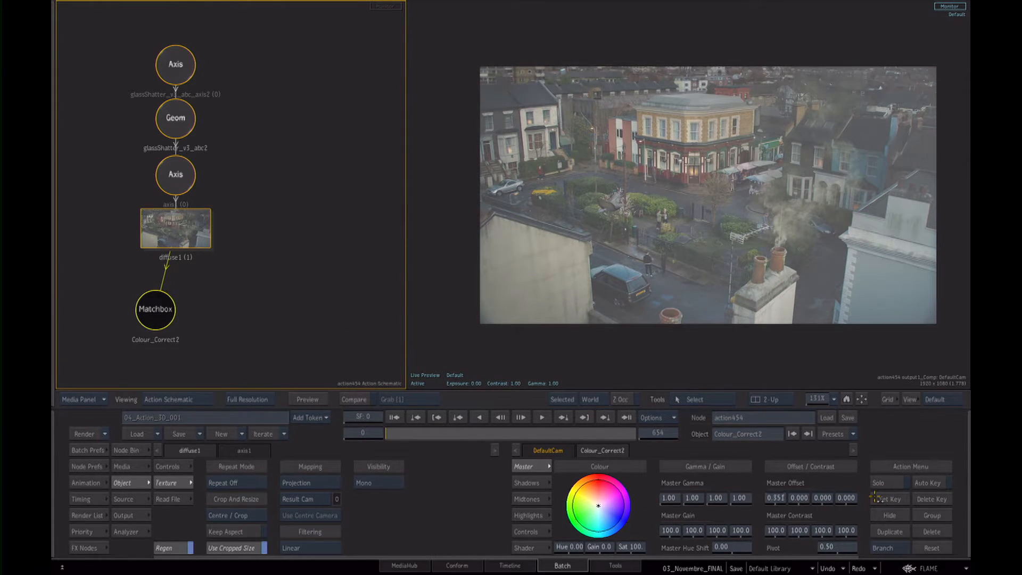
left_click_drag(775, 498, 791, 503)
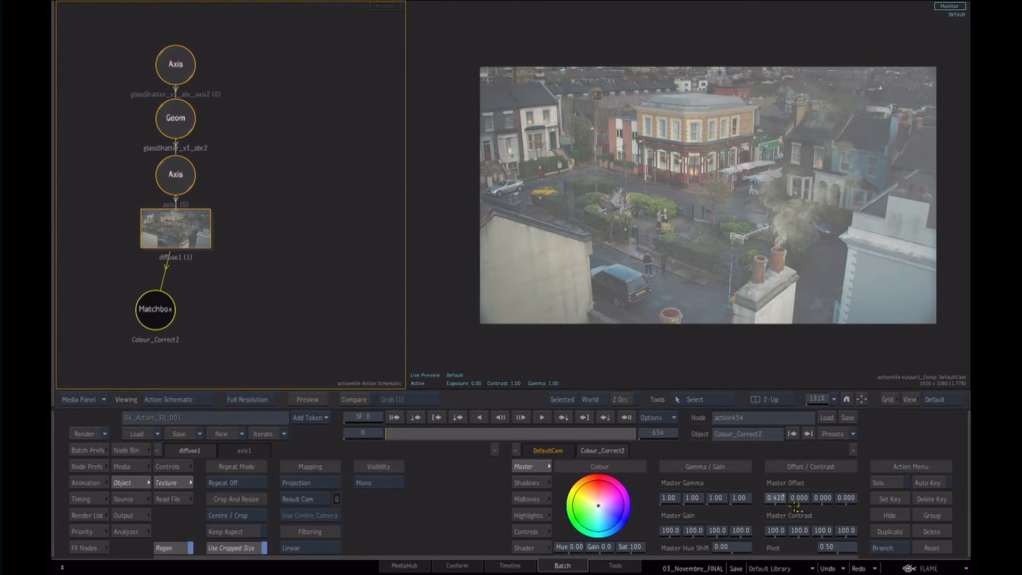
- Fine-tune Colour_Correct2 with a master offset of 0.410 and a master contrast of 85
left_click_drag(794, 530, 760, 533)
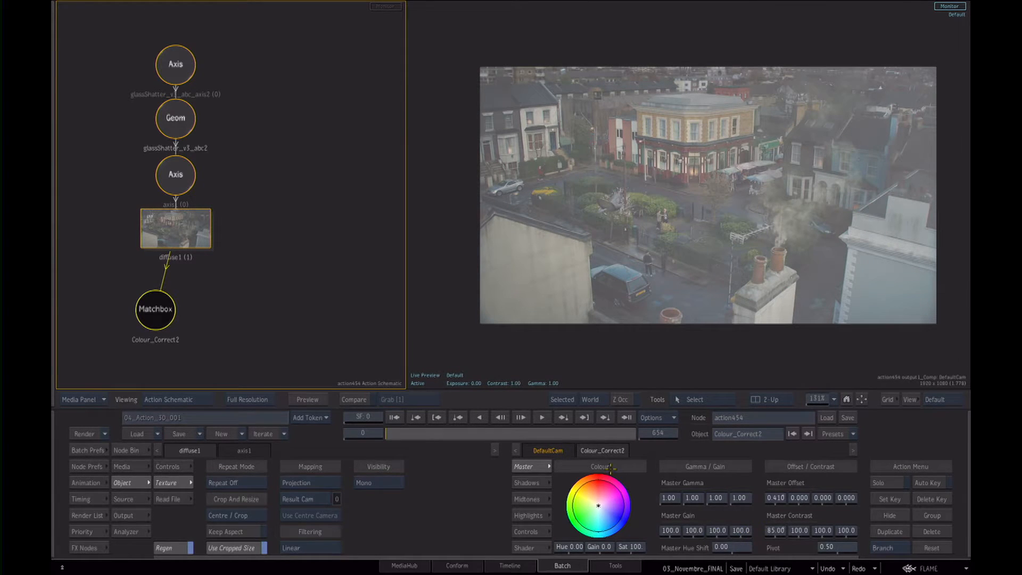
left_click(303, 247)
left_click(150, 311)
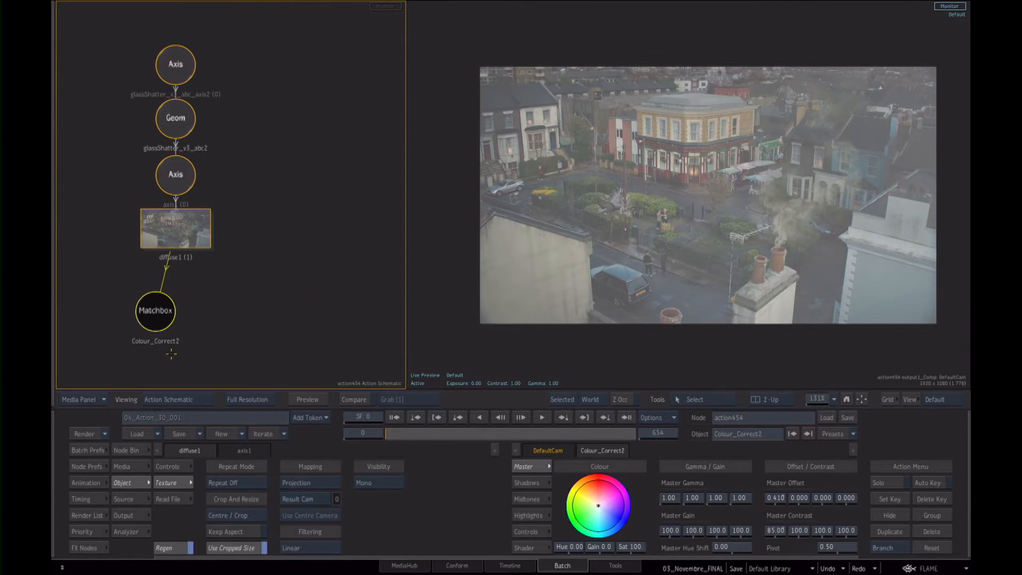
- Load the GLSL-type crok_defocus shader from the MatchboxShaderCollection shaders directory as a new Matchbox node beside Colour_Correct2
left_click(140, 453)
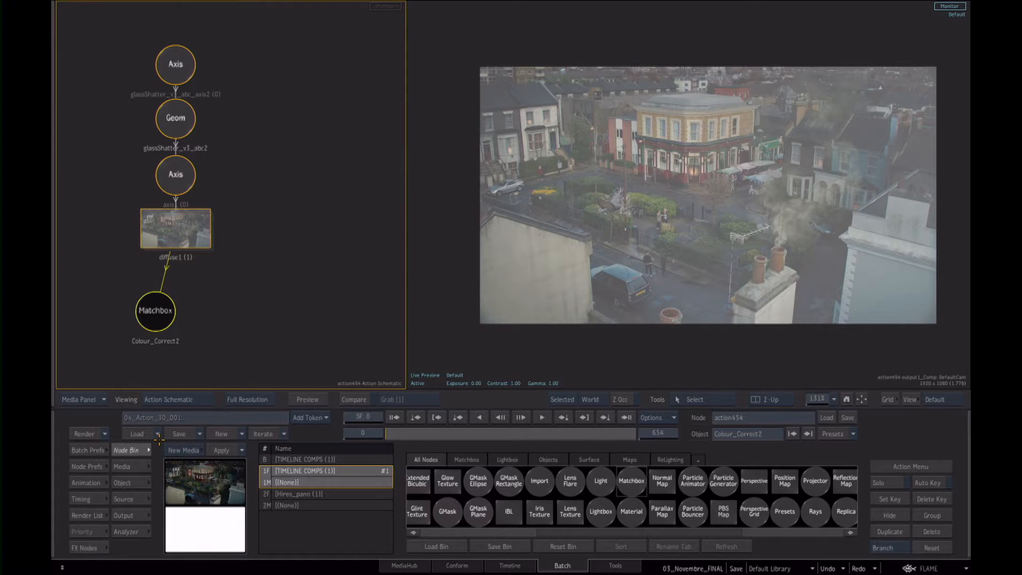
left_click(634, 479)
left_click(634, 475)
left_click(474, 26)
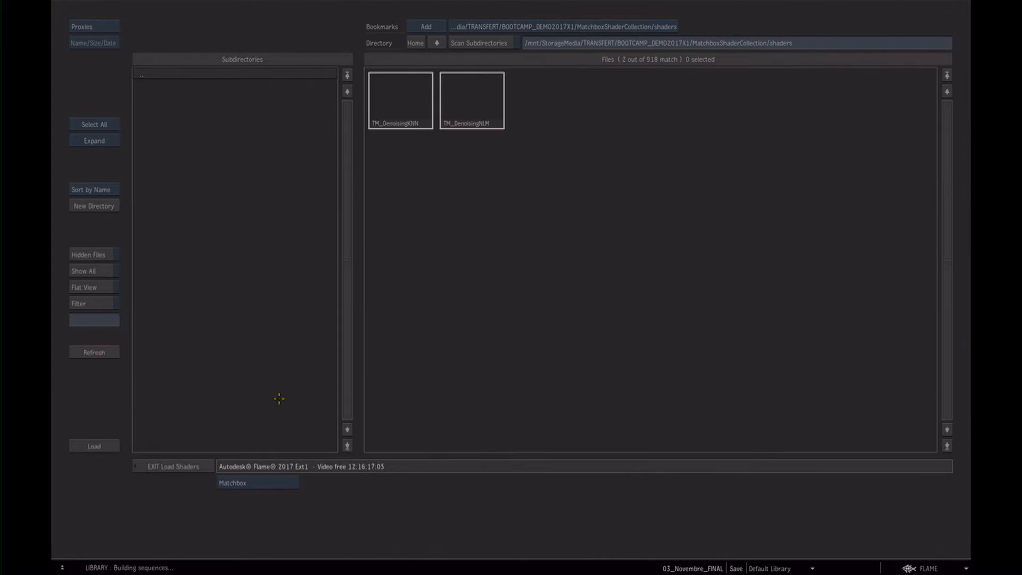
left_click(233, 482)
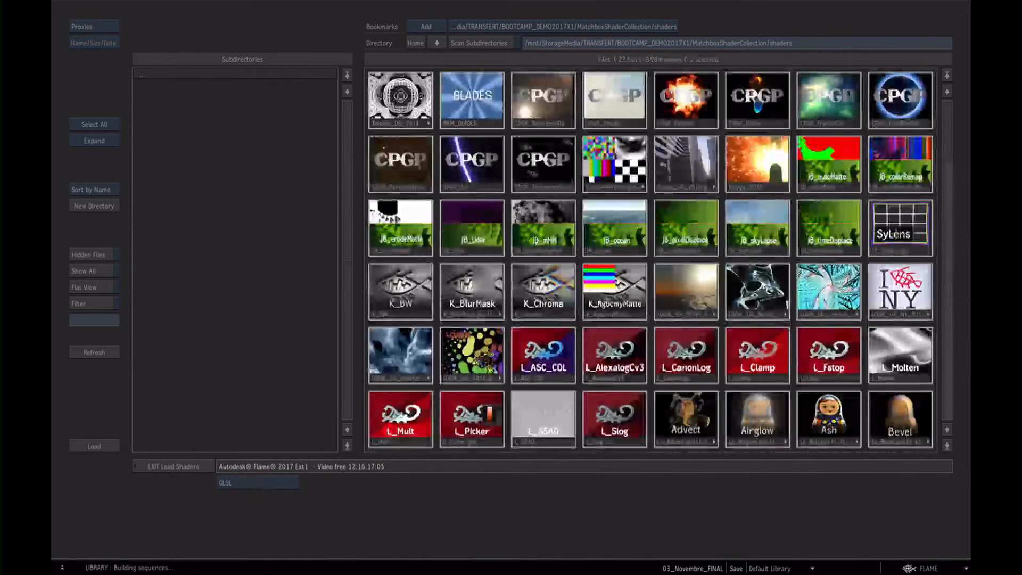
left_click(950, 231)
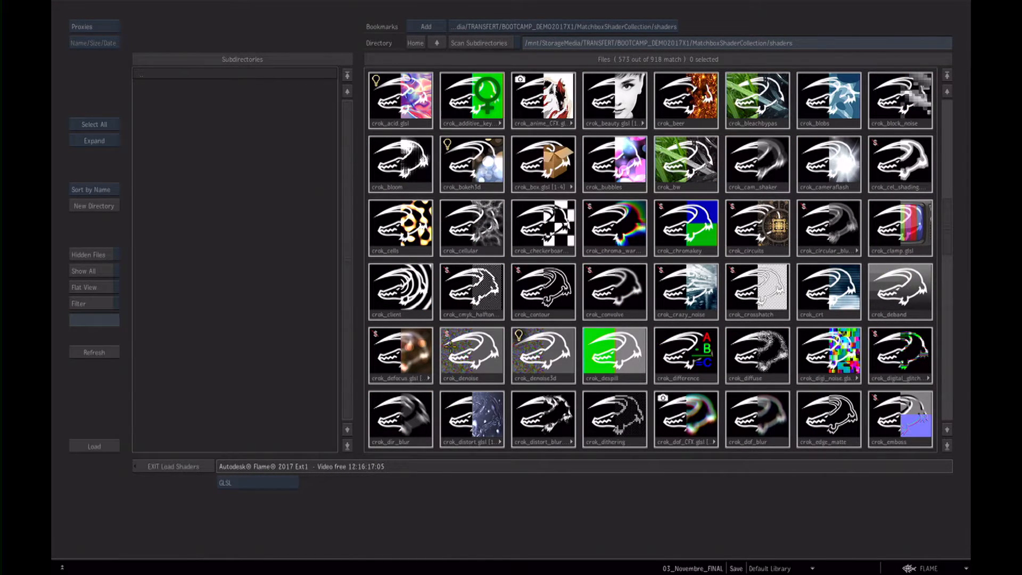
left_click(404, 363)
left_click_drag(156, 364, 184, 228)
left_click(208, 251)
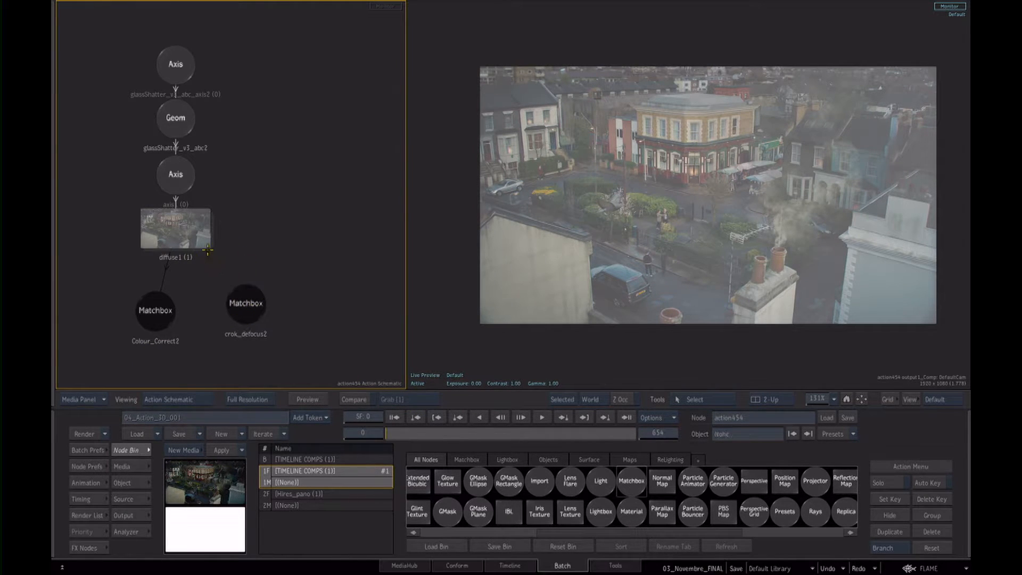
- Parent crok_defocus2 to diffuse1 and raise its front defocus size to 0.93
mouse_move(246, 309)
left_mouse_down()
mouse_move(201, 256)
mouse_move(240, 307)
mouse_move(239, 338)
mouse_move(242, 325)
left_mouse_up()
left_click(156, 306)
double_click(241, 326)
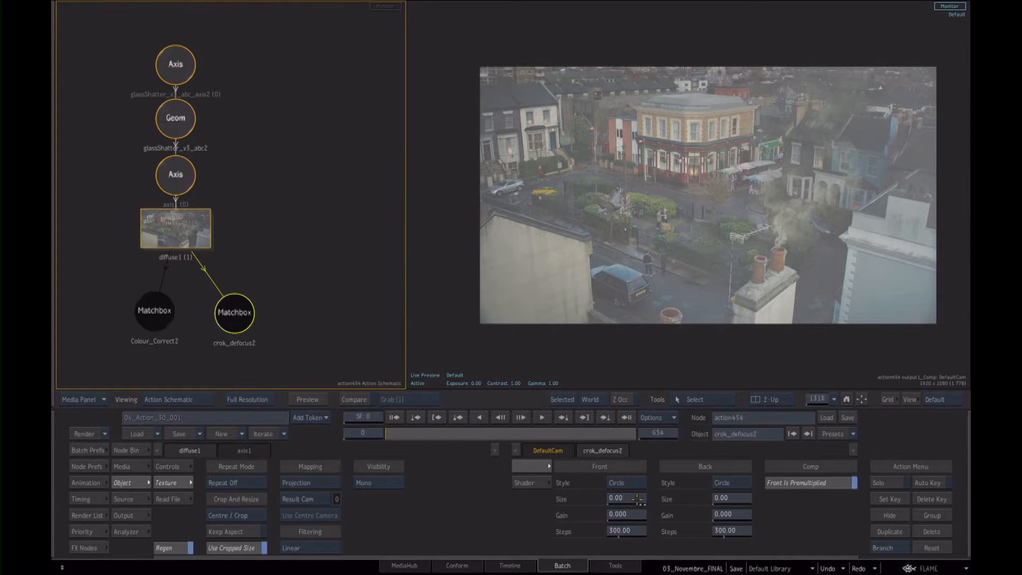
left_click_drag(627, 498, 659, 502)
left_click_drag(390, 435, 378, 436)
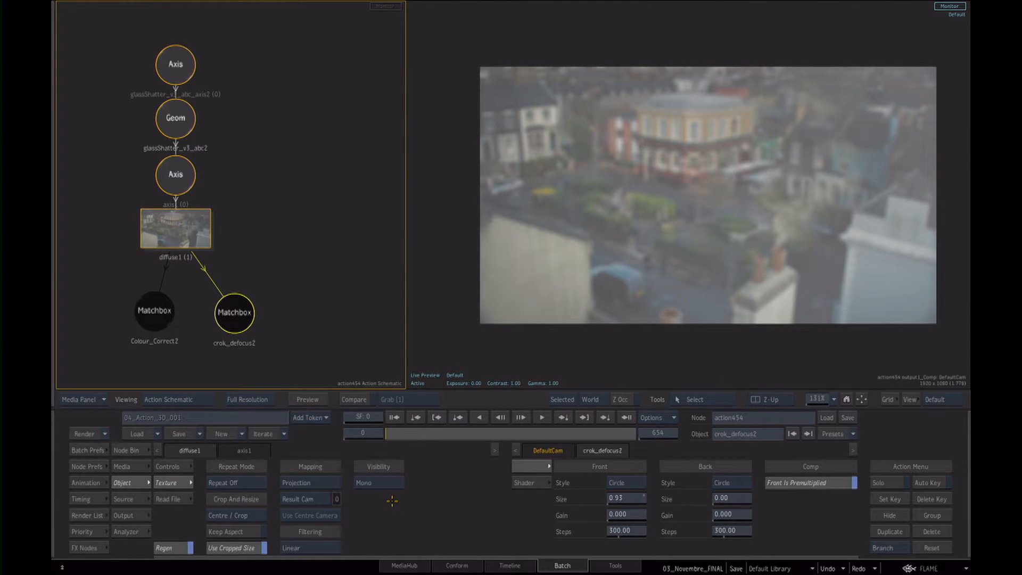
- Rearrange the Colour_Correct2 and crok_defocus2 nodes below diffuse1 to make room for another Matchbox
left_click(128, 450)
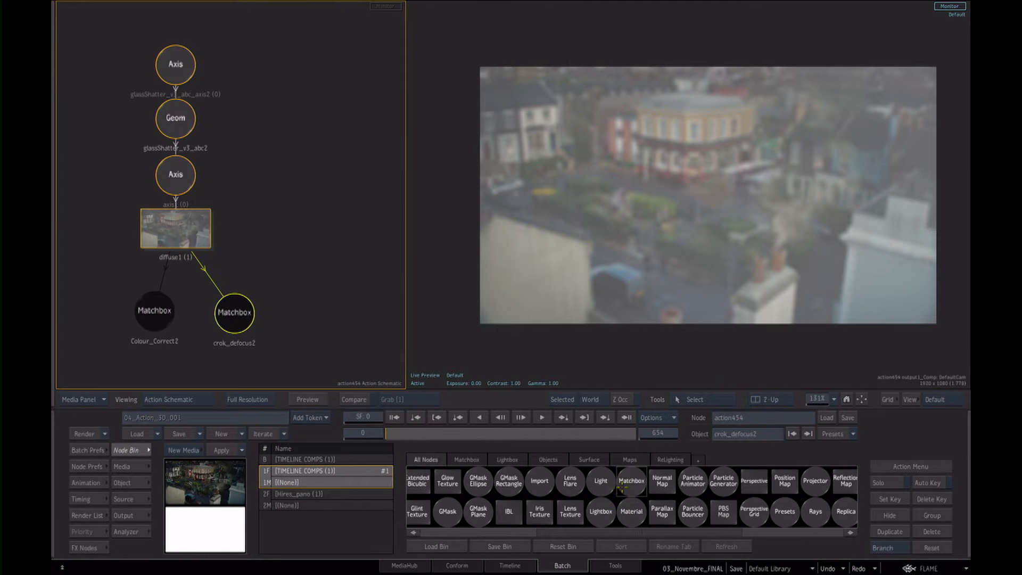
left_click_drag(219, 307, 207, 318)
left_click_drag(159, 314, 138, 318)
left_click_drag(205, 329, 188, 336)
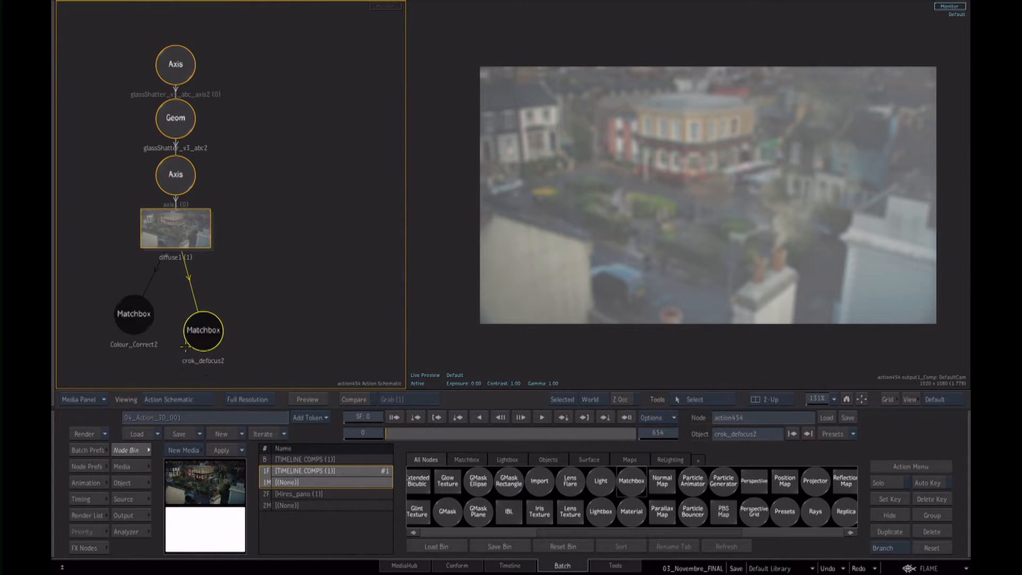
- Examine the Matchbox processing order of diffuse1 in the Priority Editor, selecting the Colour_Correct2 entry
double_click(203, 337)
left_click(88, 532)
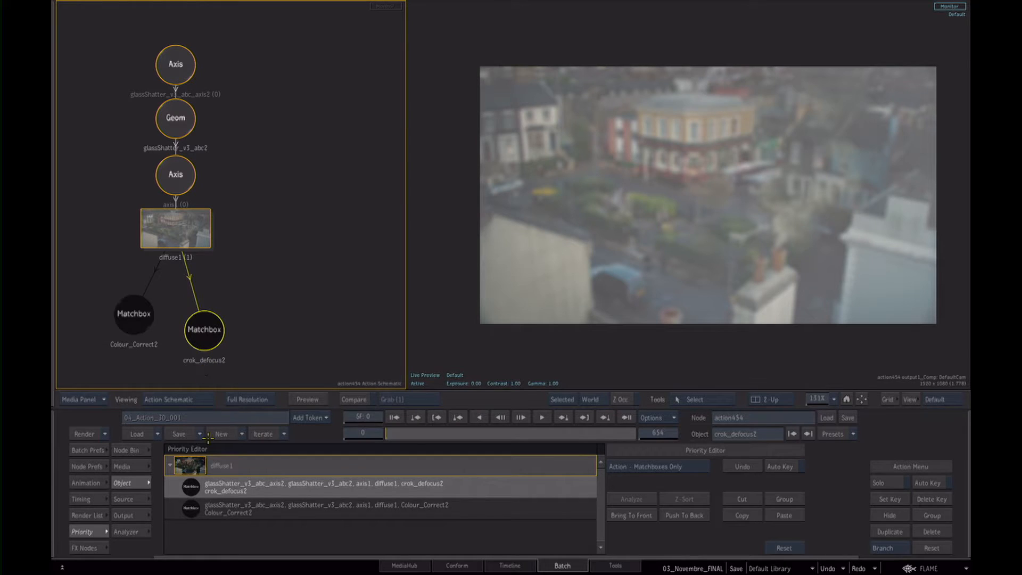
left_click(209, 507)
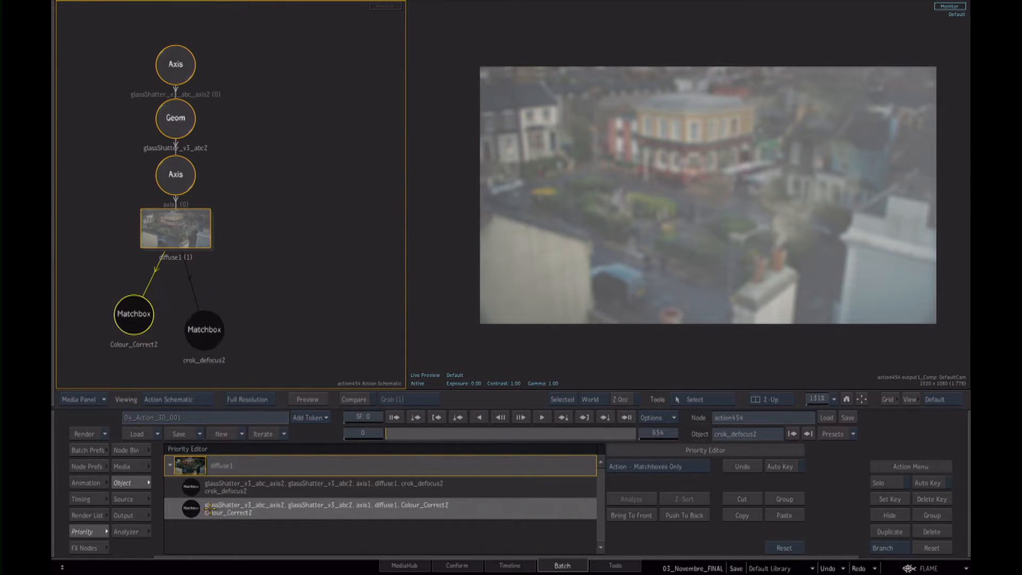
left_click(87, 530)
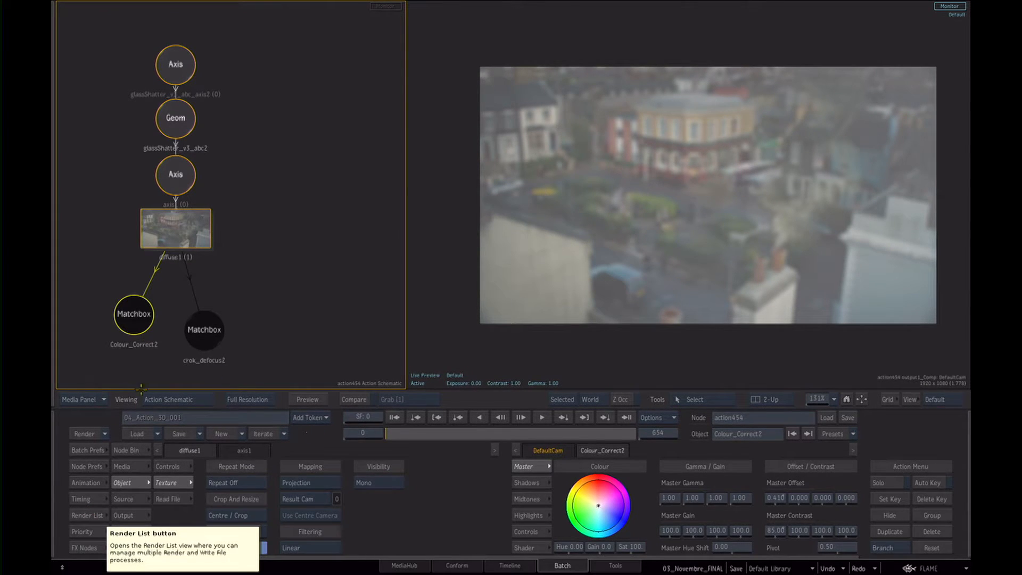
- Add a Matchbox with the Ls_Sweat shader to diffuse1 and place its node beside crok_defocus2
left_click(128, 451)
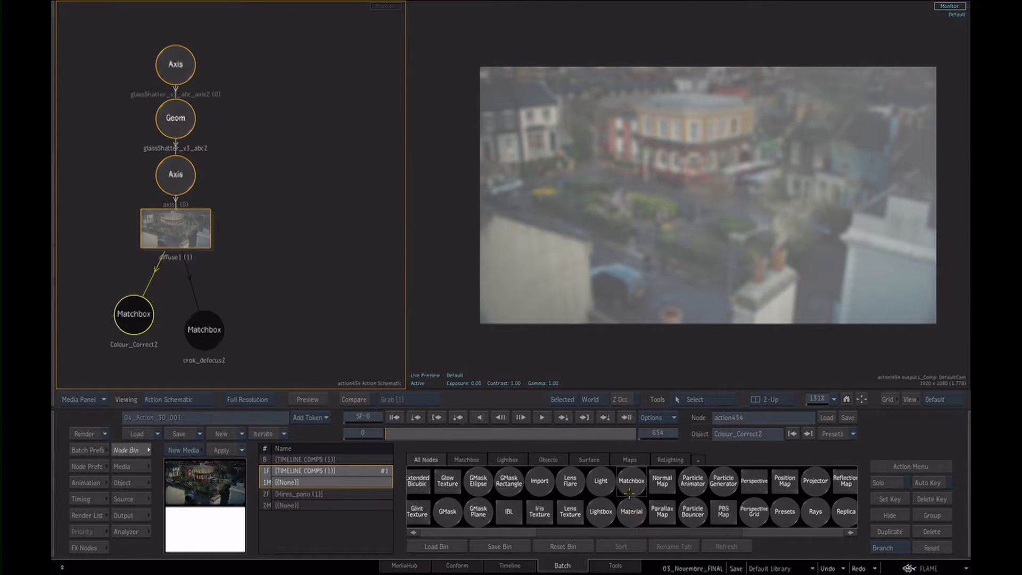
left_click(191, 246)
left_click(631, 482)
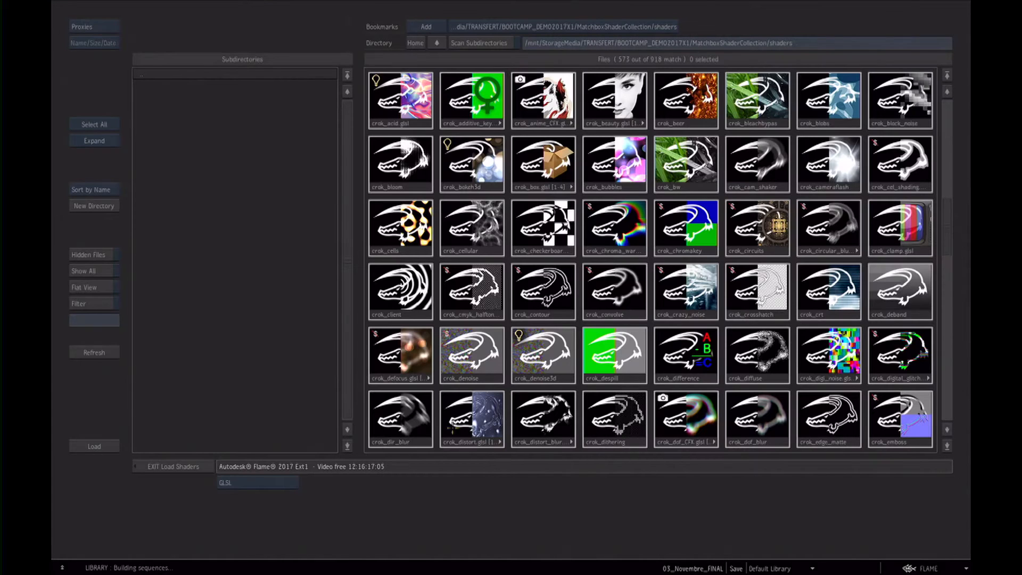
left_click_drag(947, 214, 947, 183)
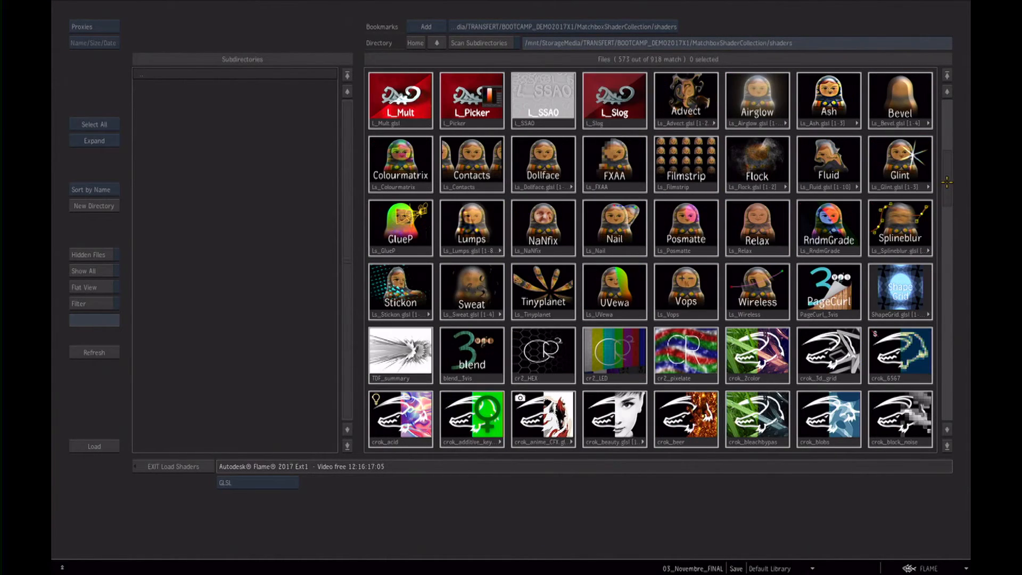
double_click(467, 288)
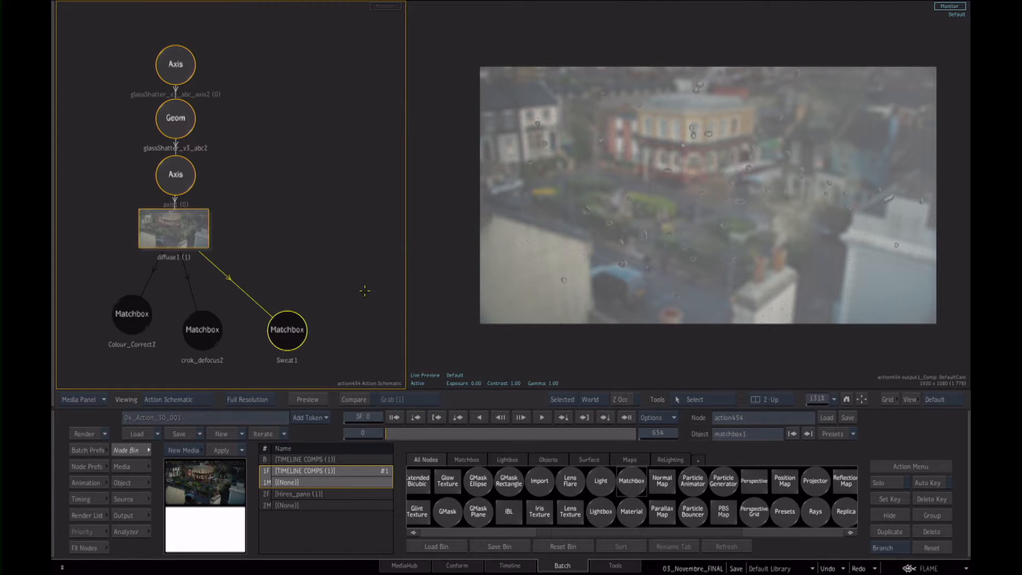
left_click_drag(279, 330, 262, 319)
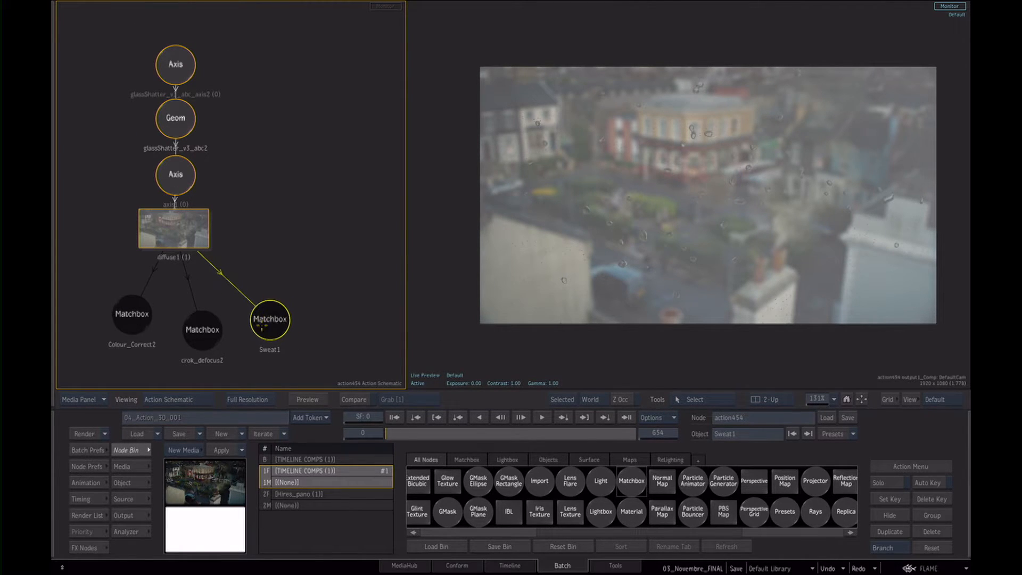
- Open the Sweat1 settings and scrub to frame 21 to examine the shattering glass with all three shaders
double_click(277, 319)
left_click_drag(854, 489, 889, 481)
mouse_move(386, 432)
left_mouse_down()
mouse_move(409, 433)
mouse_move(394, 432)
left_mouse_up()
left_click(267, 264)
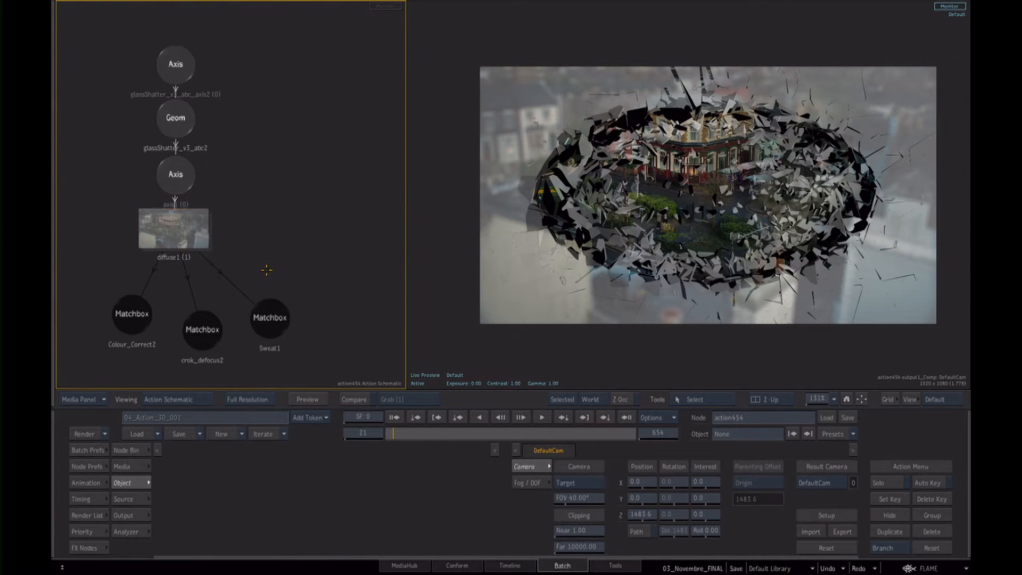
- Return to the Batch schematic and view the Broken_partB Action node action443 at frame 66
key("F4")
left_click_drag(259, 292, 294, 296)
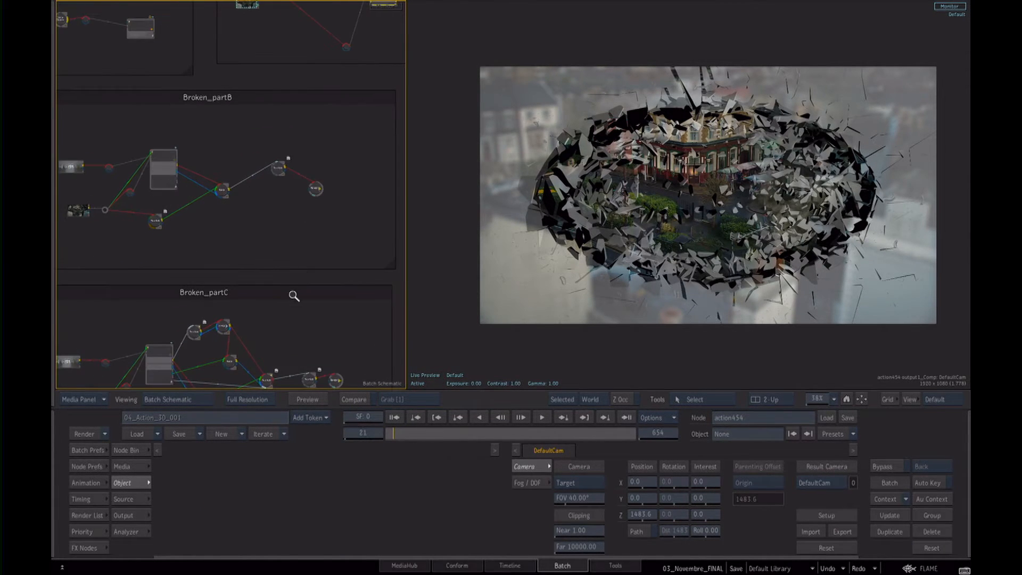
left_click(166, 175)
left_click_drag(397, 434, 409, 434)
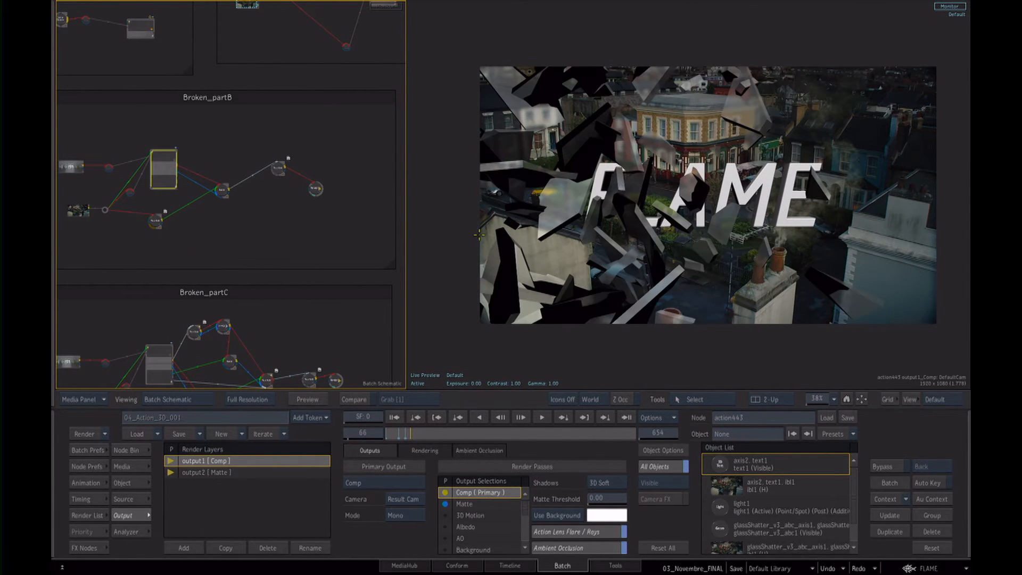
- Display action738 in the Broken_partD group and examine its comp, matte and 3D motion outputs
left_click_drag(309, 201, 294, 112)
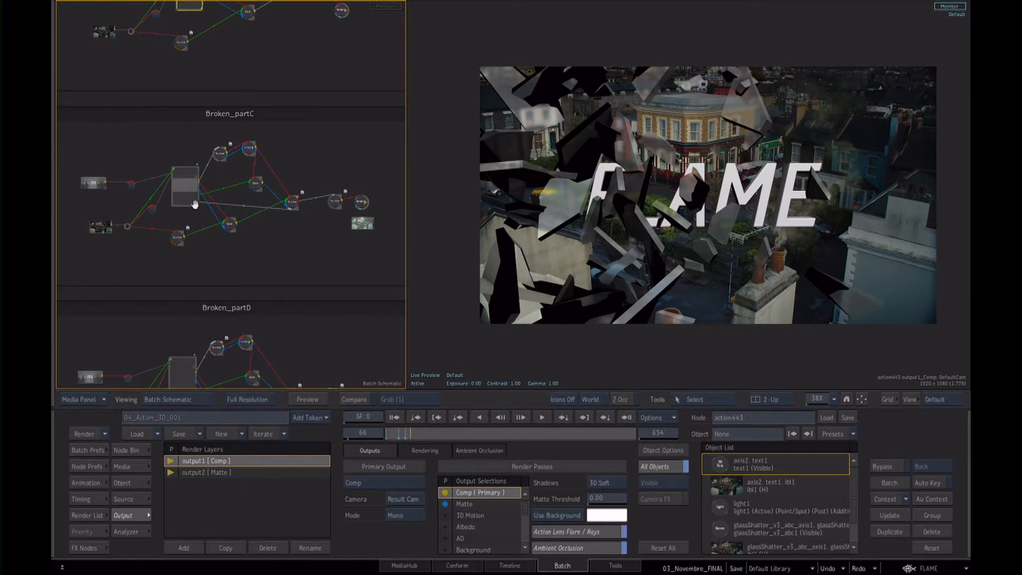
left_click(186, 376)
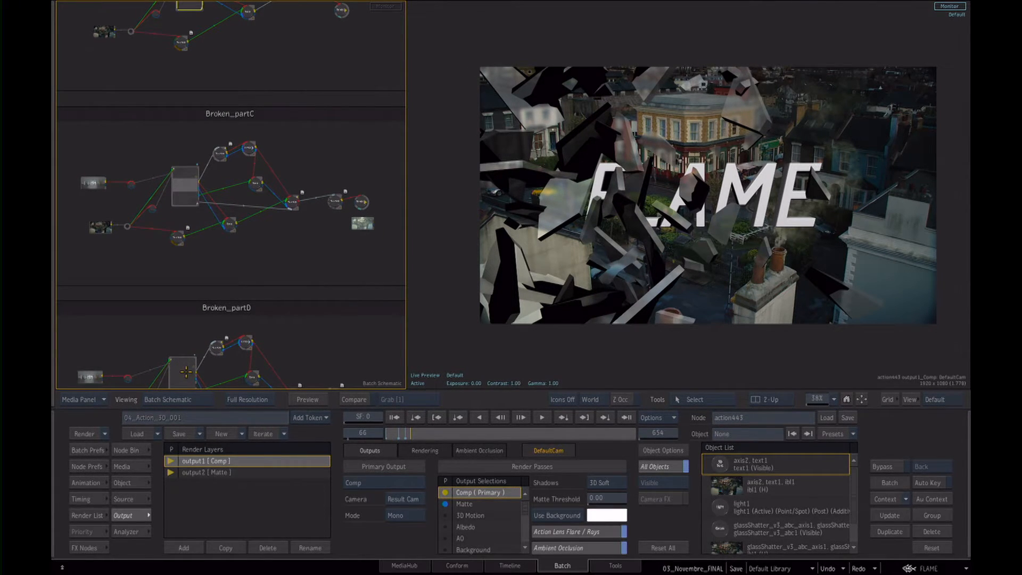
left_click(186, 371)
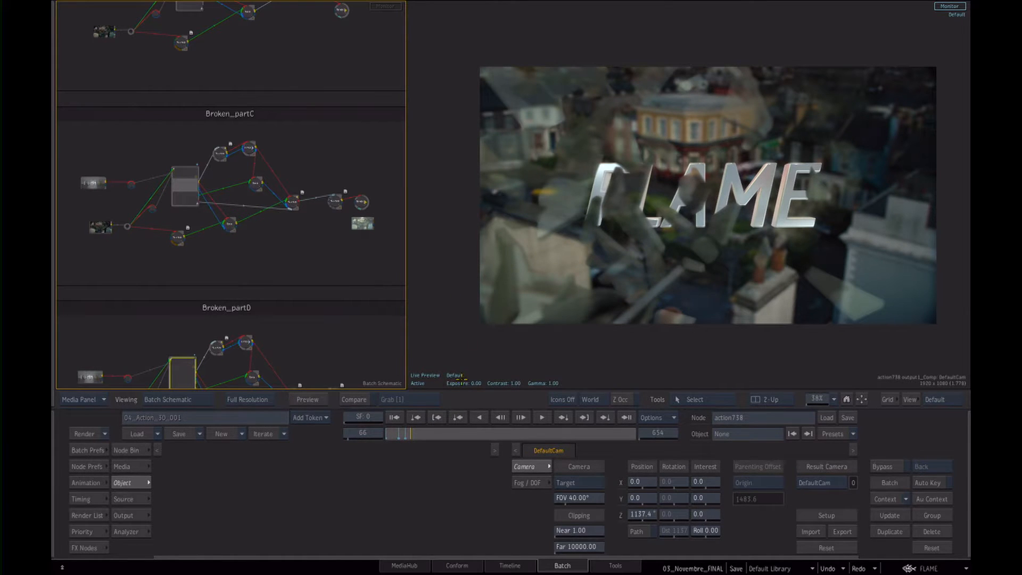
left_click_drag(300, 321, 310, 151)
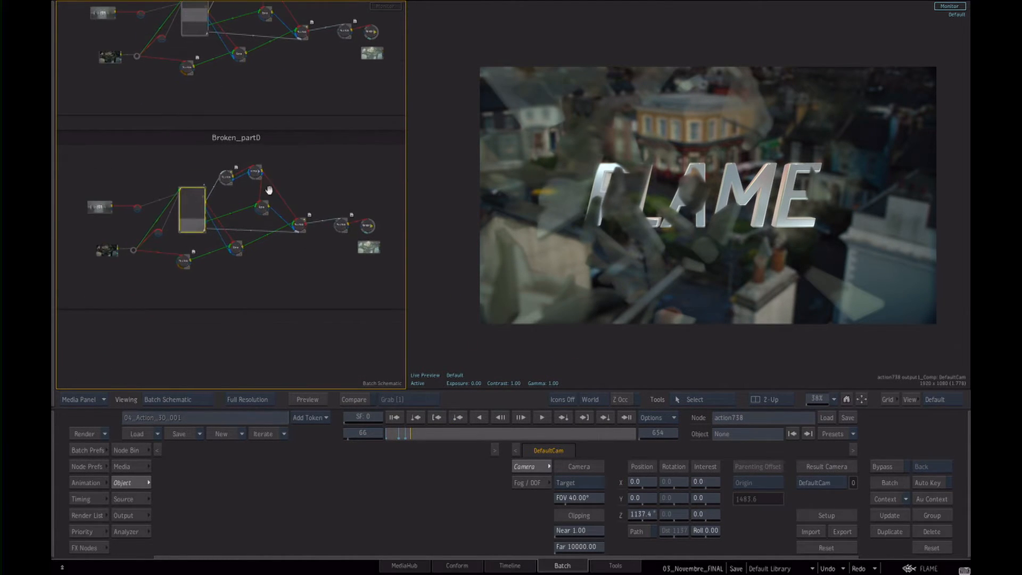
scroll(335, 275, "up", 5)
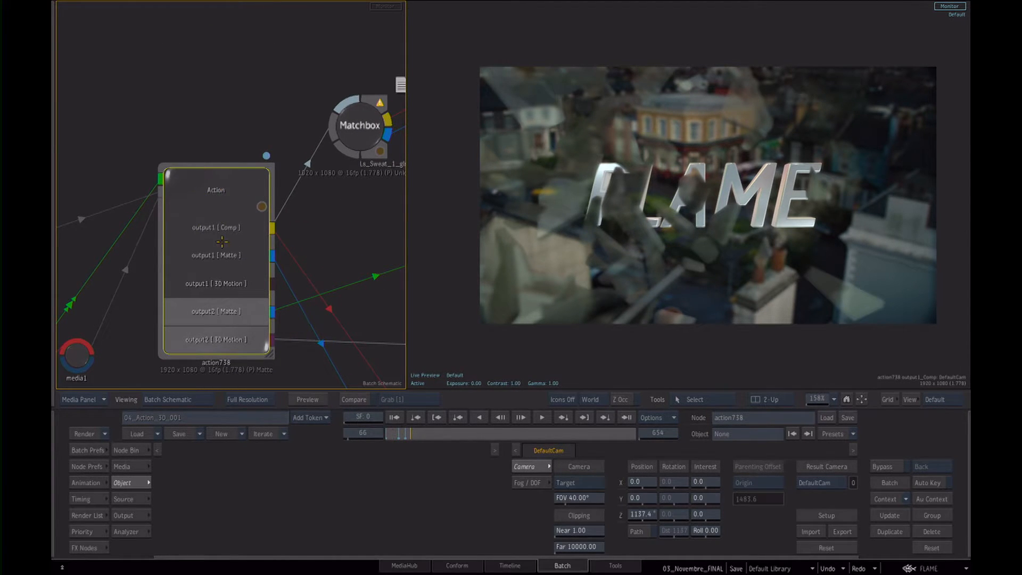
scroll(295, 260, "down", 1)
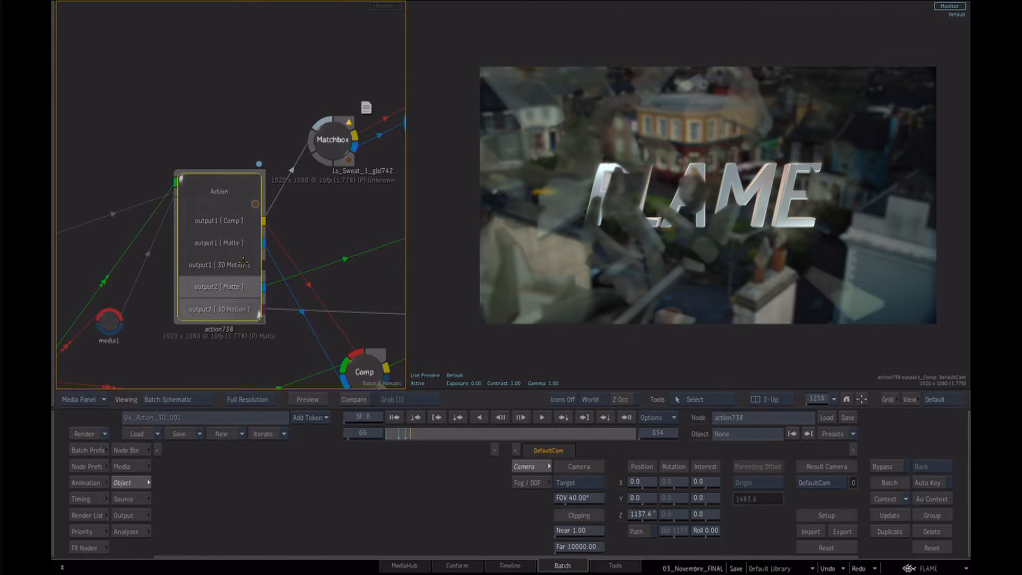
- Scrub from frame 36 to 65 to examine action738's shatter over the FLAME text, and enter its Action schematic
left_click(396, 431)
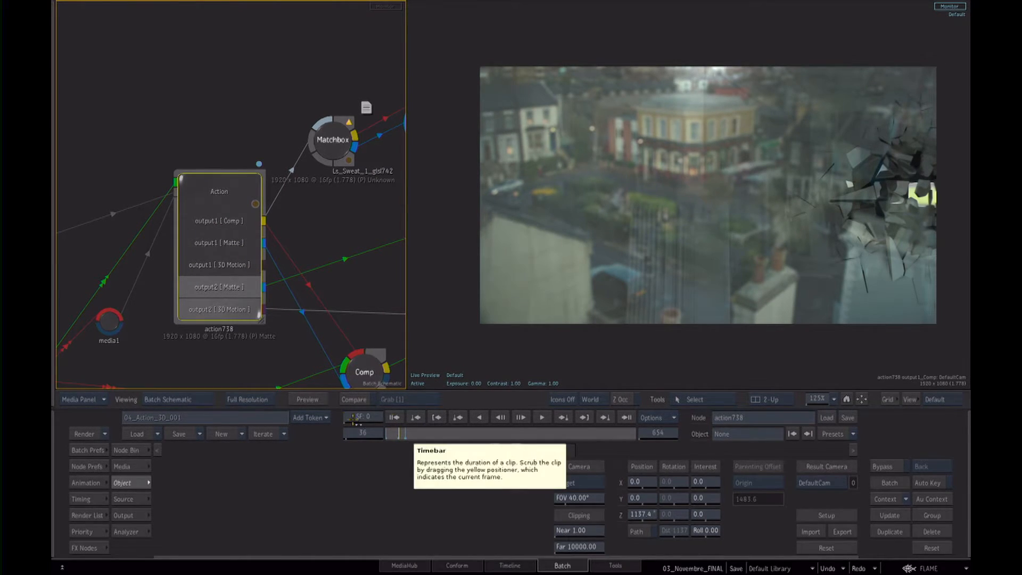
left_click(399, 434)
left_click_drag(401, 438, 410, 437)
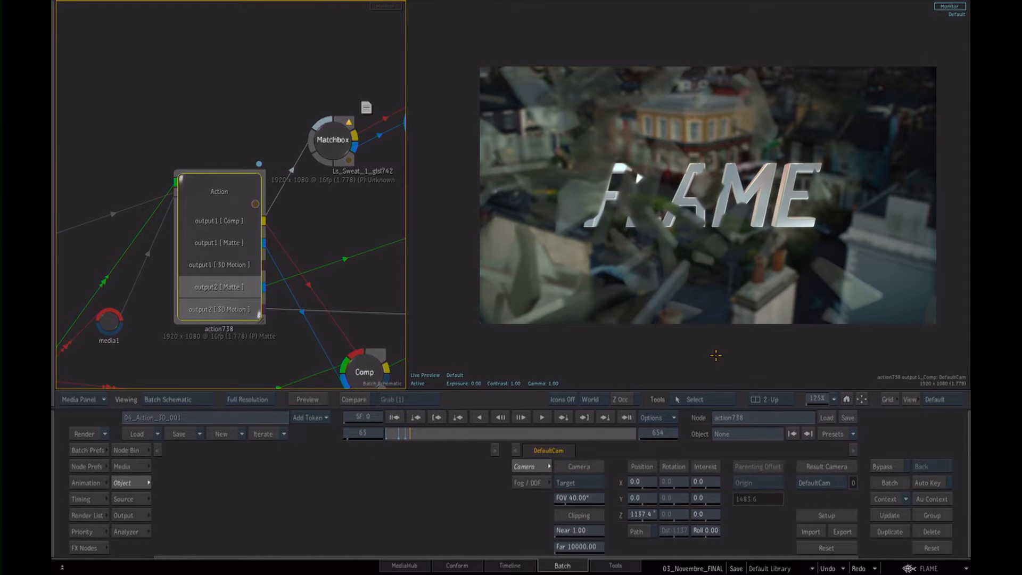
left_click(223, 123)
key("Escape")
- Open the 05_Action_PBR batch group and display the SW Action node in its START group
mouse_move(54, 130)
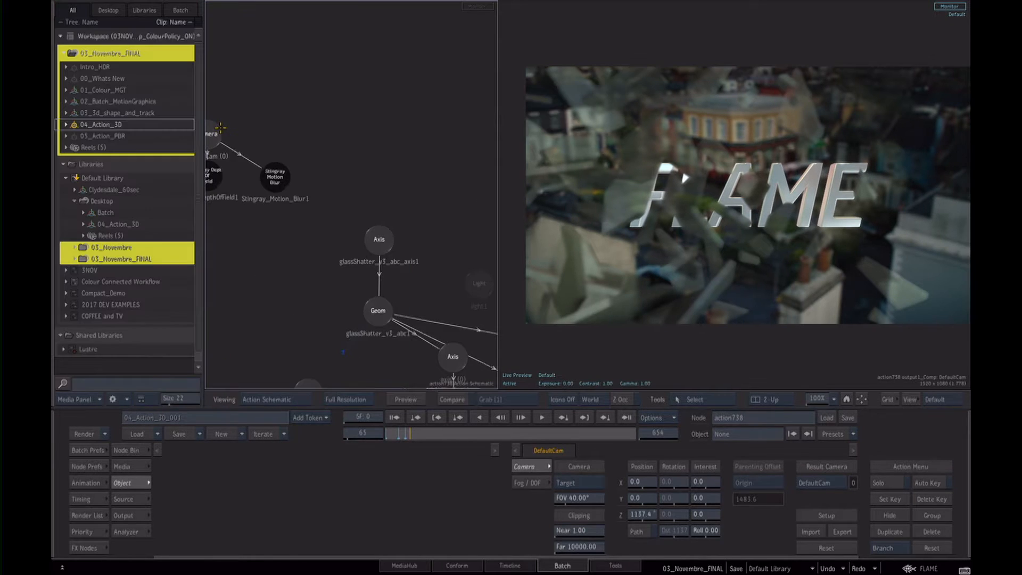
double_click(107, 136)
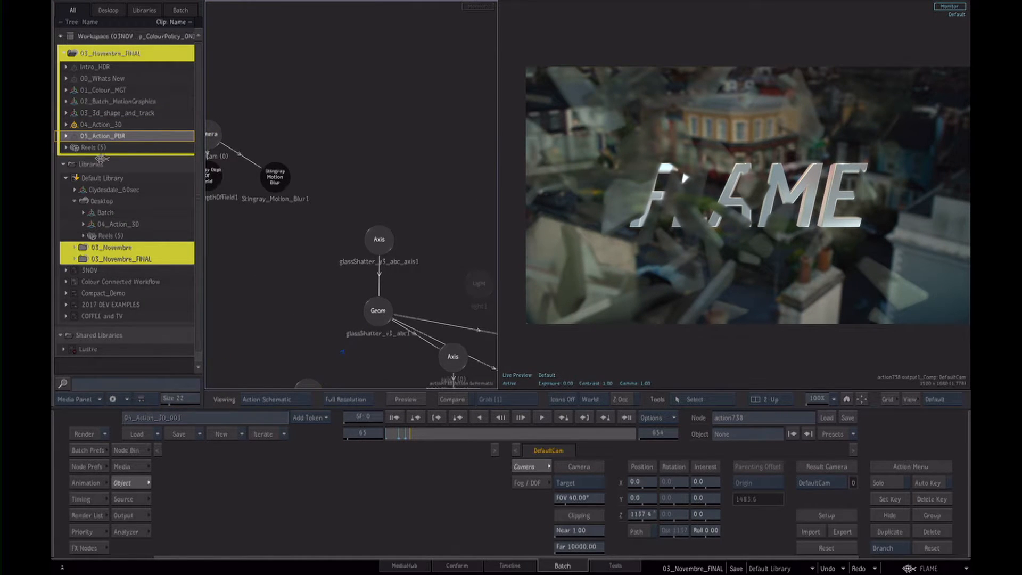
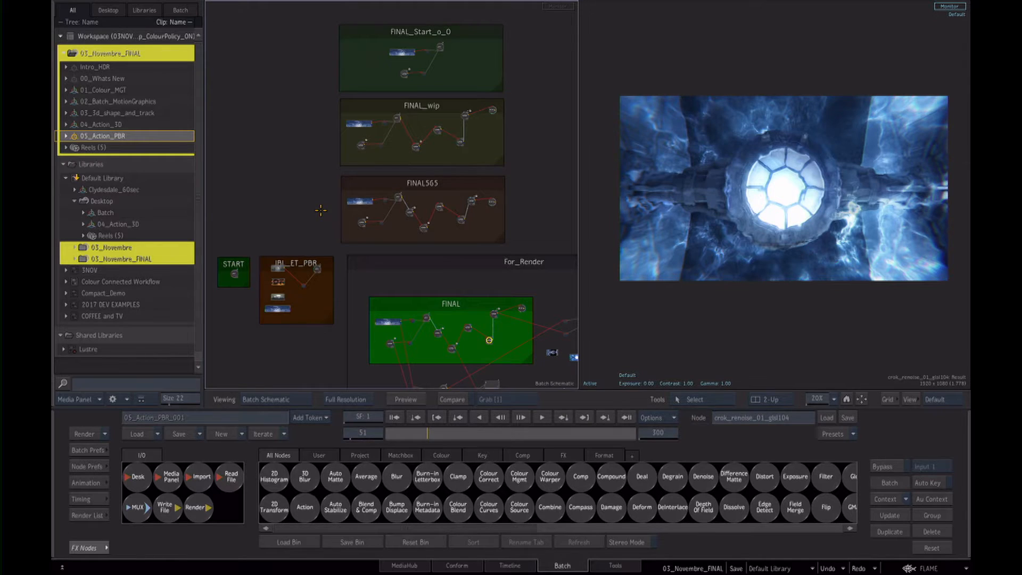
scroll(269, 201, "up", 3)
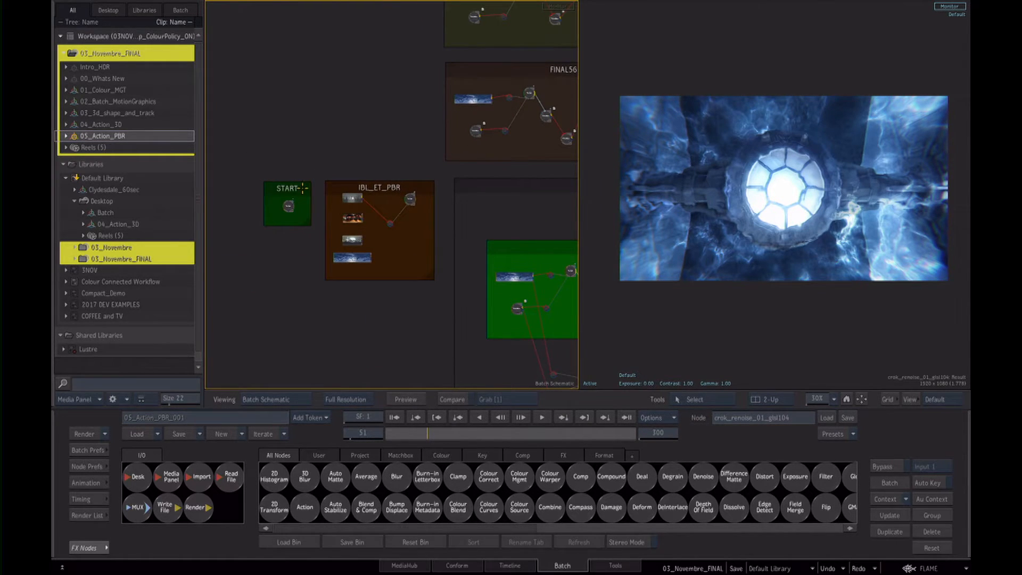
key("ctrl+Tab")
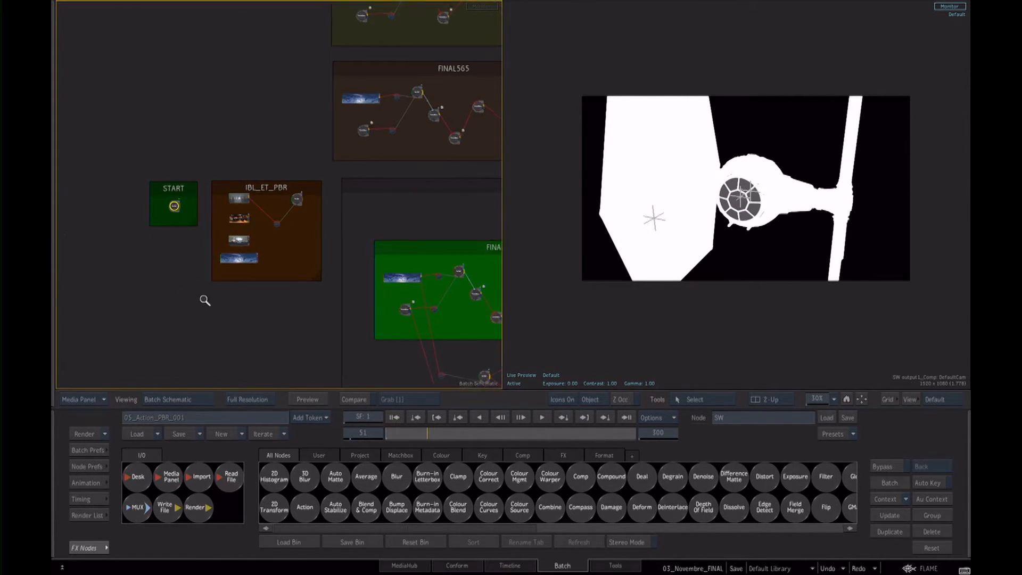
- Open the Action schematic of the SW node in the START group
scroll(203, 299, "up", 2)
scroll(226, 215, "up", 3)
double_click(209, 229)
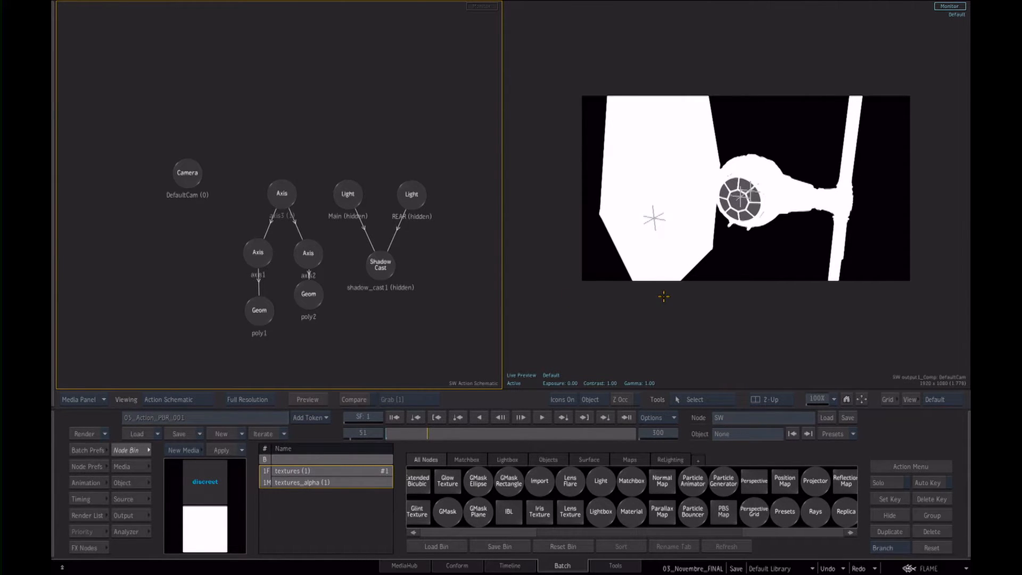
- Examine poly1, poly2 and axis2, try a Z position of 97.50 on axis2, and undo that change
left_click(262, 321)
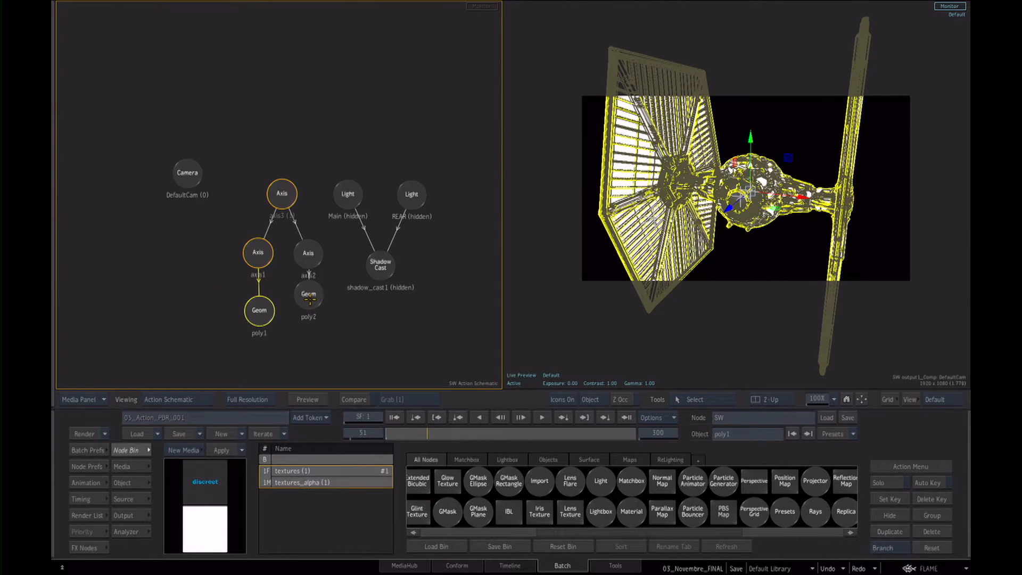
left_click(308, 296)
left_click(307, 257)
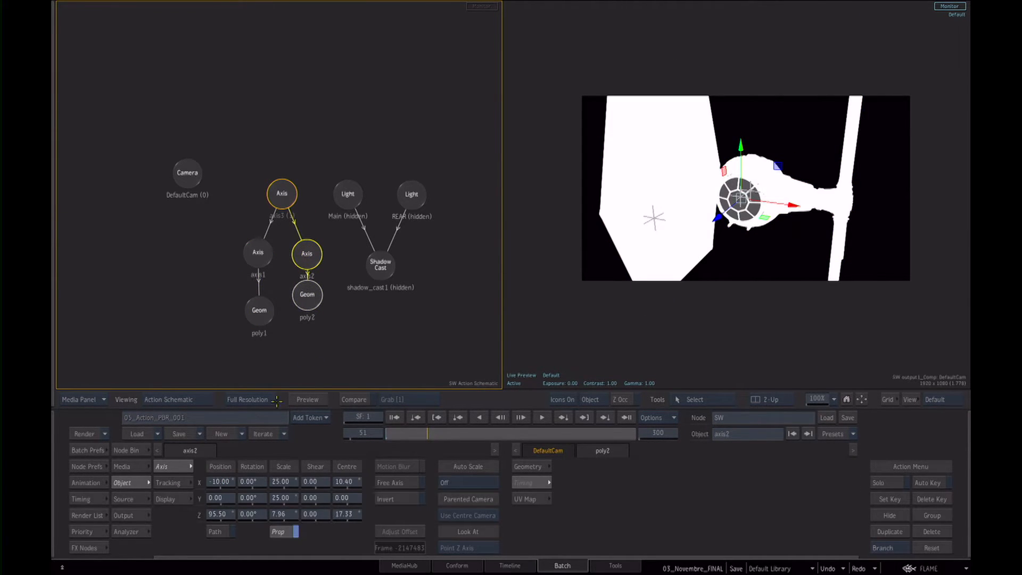
left_click_drag(219, 515, 227, 515)
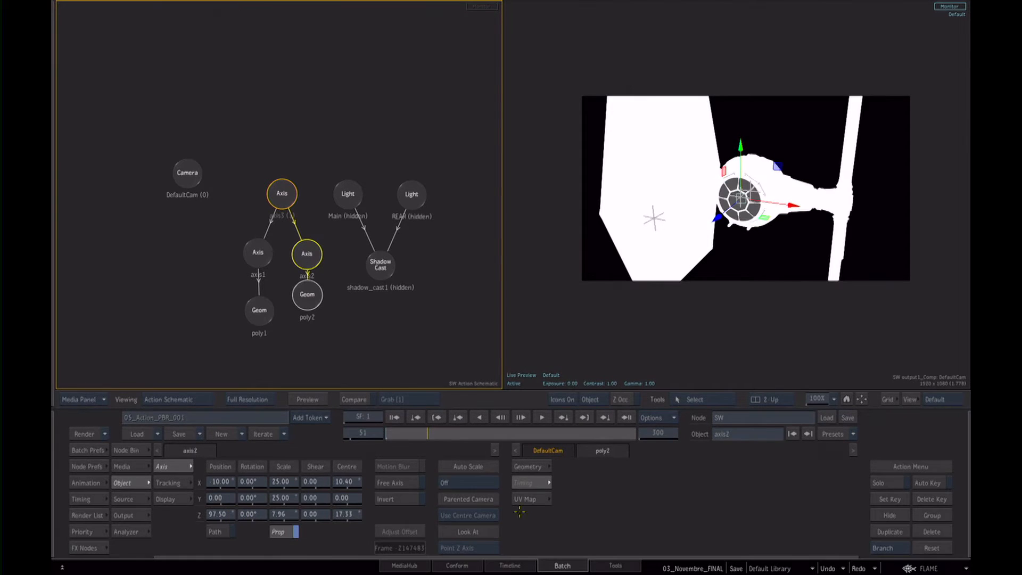
left_click(829, 566)
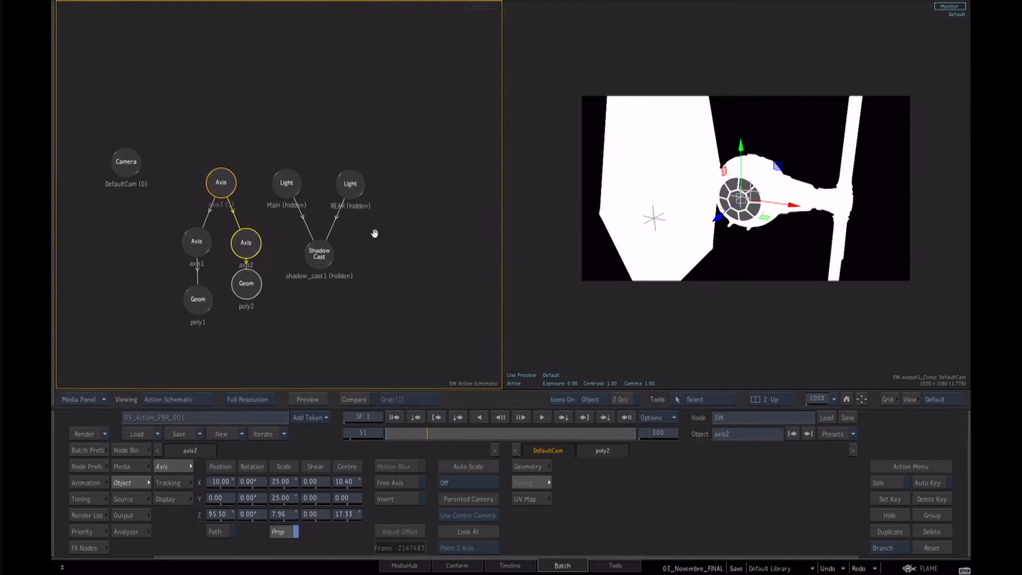
- Set the node operation scope to Selected instead of Branch and unhide the Main light
scroll(424, 271, "up", 3)
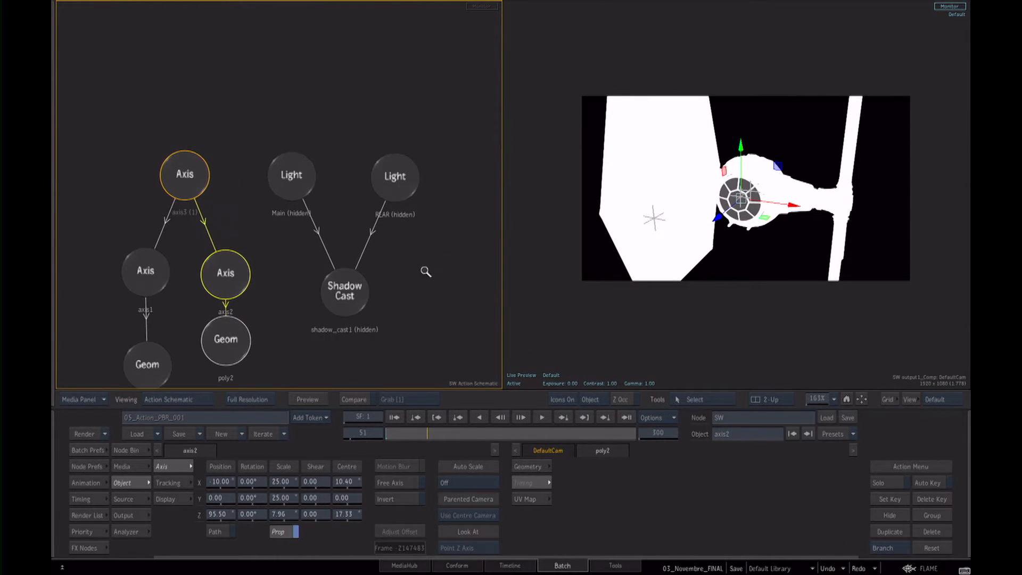
left_click(87, 466)
left_click(300, 181)
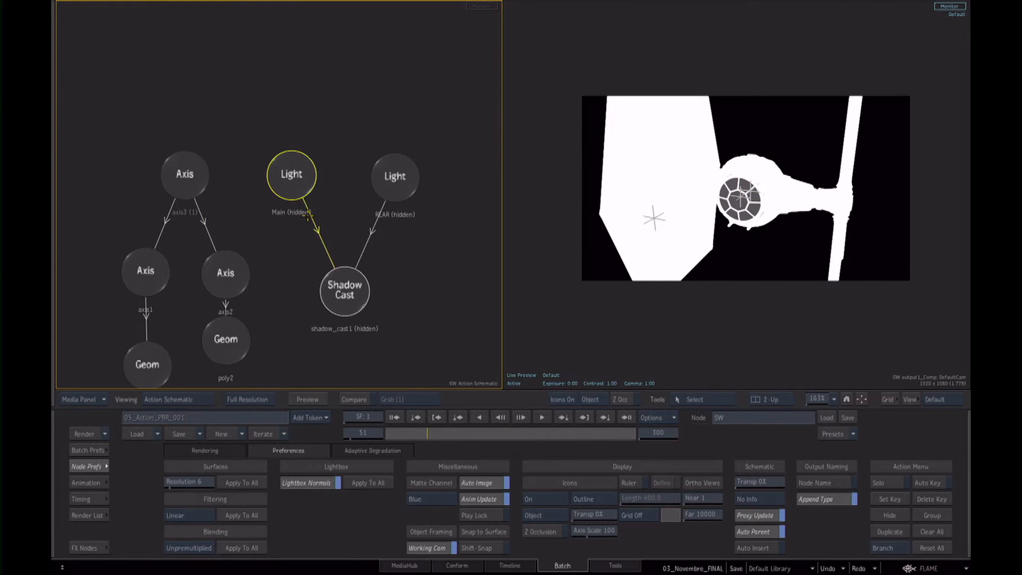
left_click(883, 547)
left_click(885, 536)
left_click(393, 184)
left_click(294, 176)
key("shift+h")
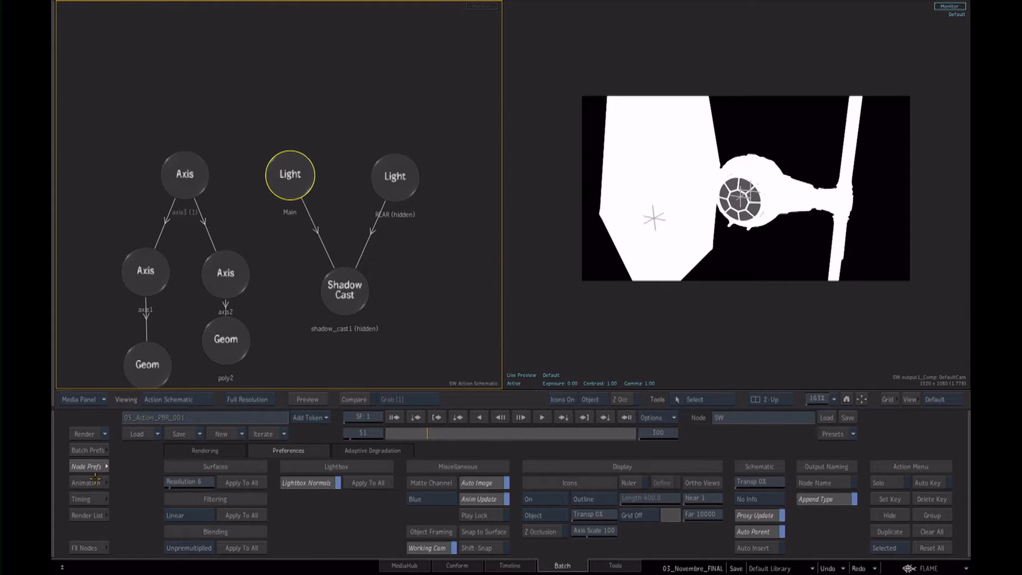
- Activate Shading in the node's rendering preferences and enlarge the result view beside the schematic
left_click(201, 450)
left_click(530, 483)
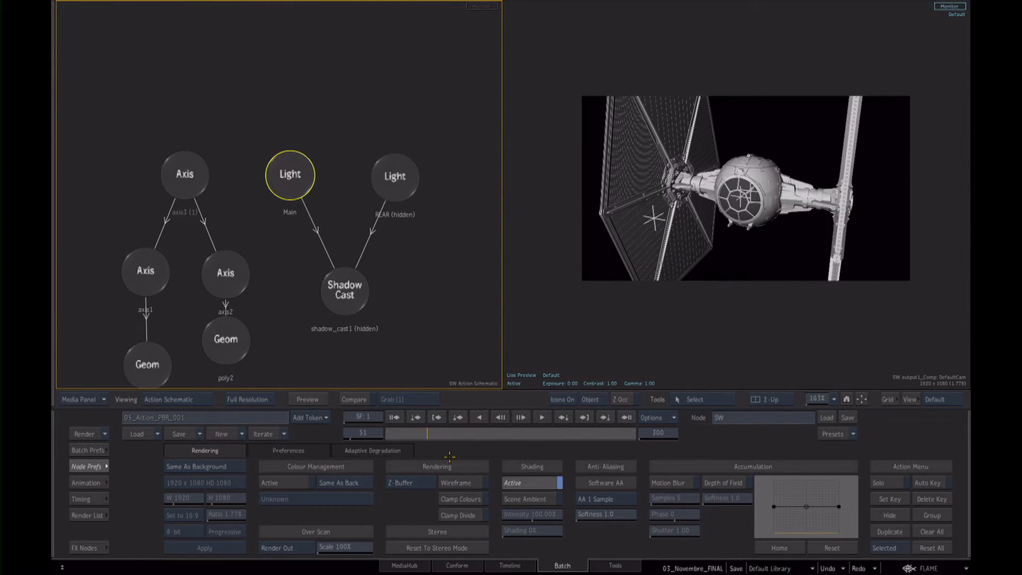
left_click_drag(495, 178, 419, 200)
mouse_move(353, 200)
left_mouse_down()
mouse_move(393, 215)
mouse_move(358, 197)
left_mouse_up()
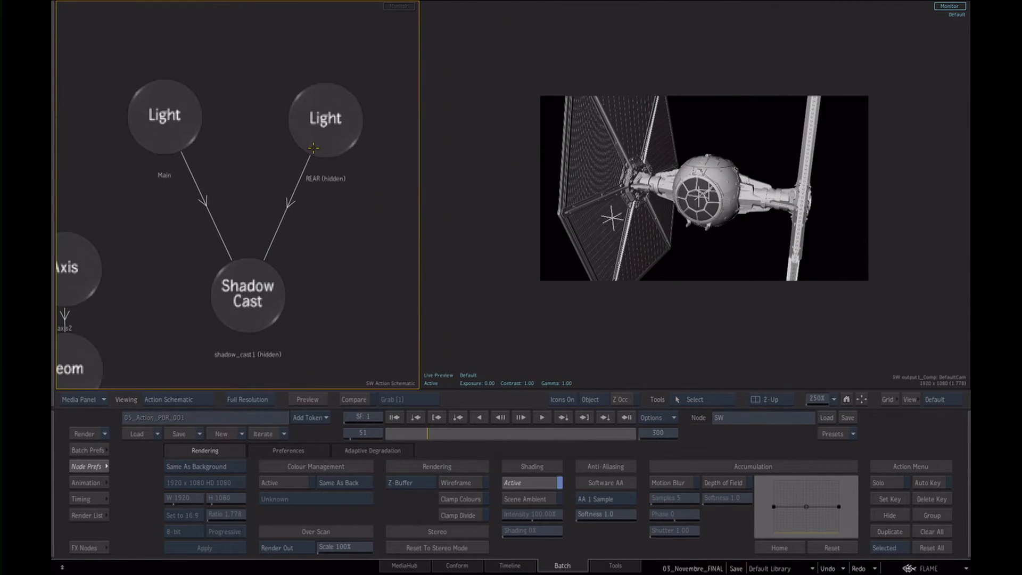
- Unhide the REAR light and the shadow_cast1 node, and switch the display of icons off
left_click(337, 141)
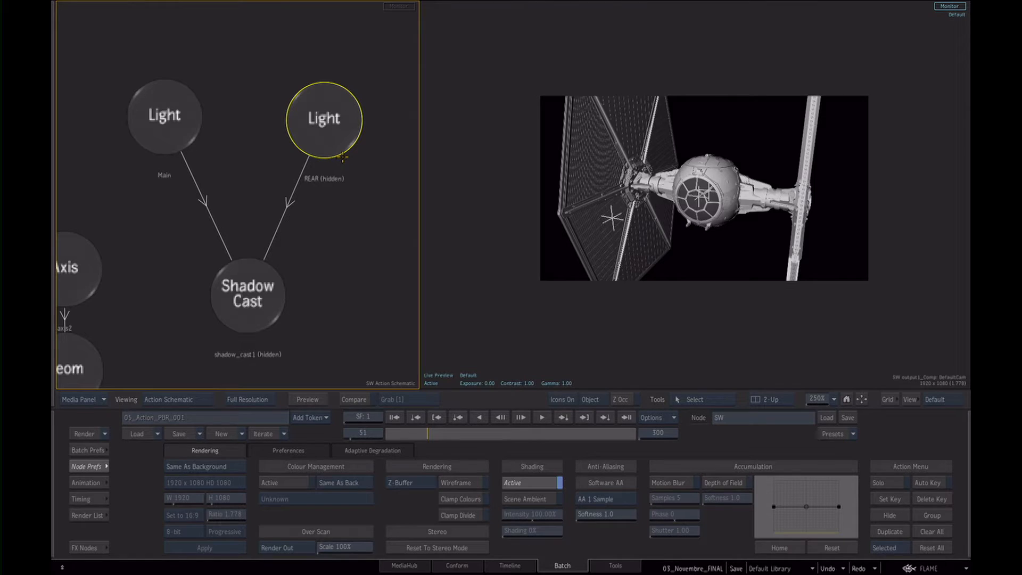
key("h")
left_click_drag(242, 294, 237, 268)
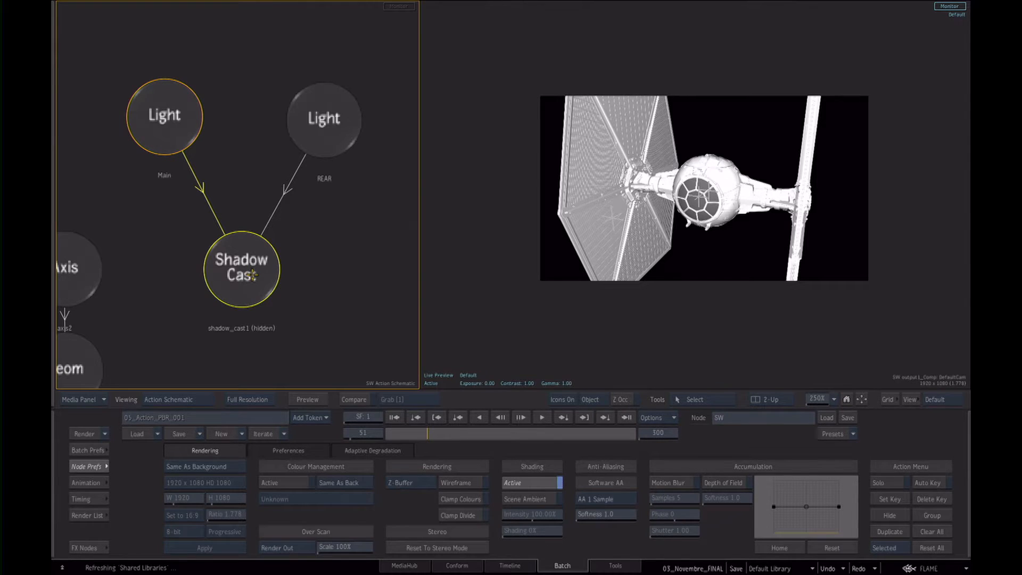
key("h")
left_click_drag(658, 216, 687, 229)
key("shift+i")
key("shift+i")
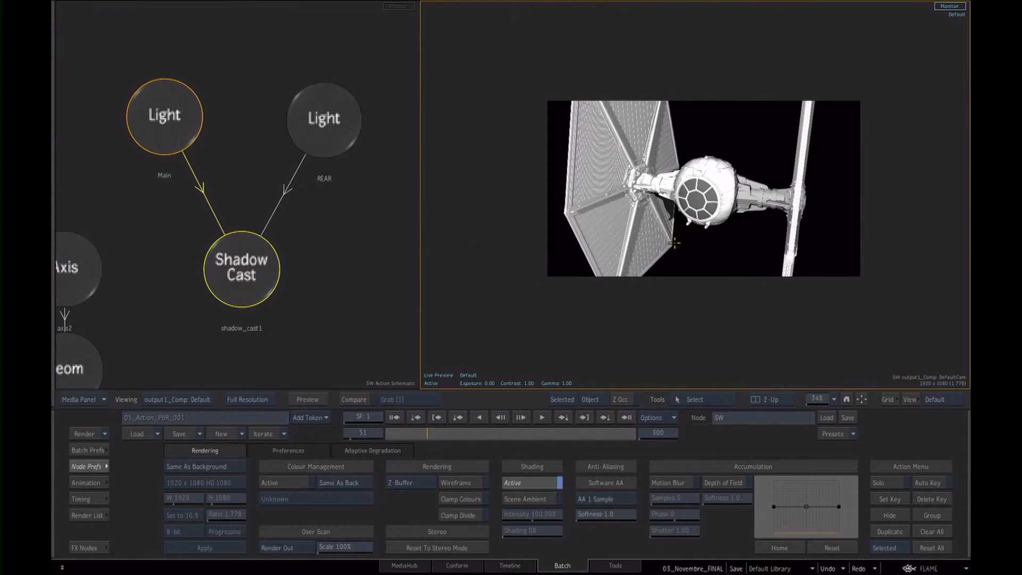
left_click_drag(675, 274, 701, 264)
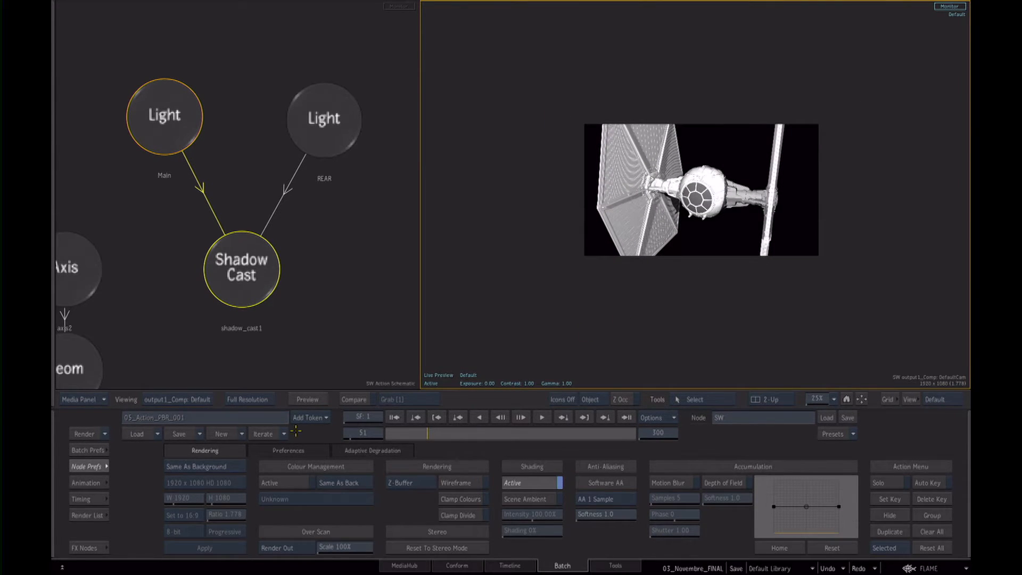
- Reset the REAR light's X and Y position to 0.00 and bring back the light icons in the result view
left_click(88, 467)
left_click(314, 127)
left_click(322, 118)
left_click(298, 483, "ctrl")
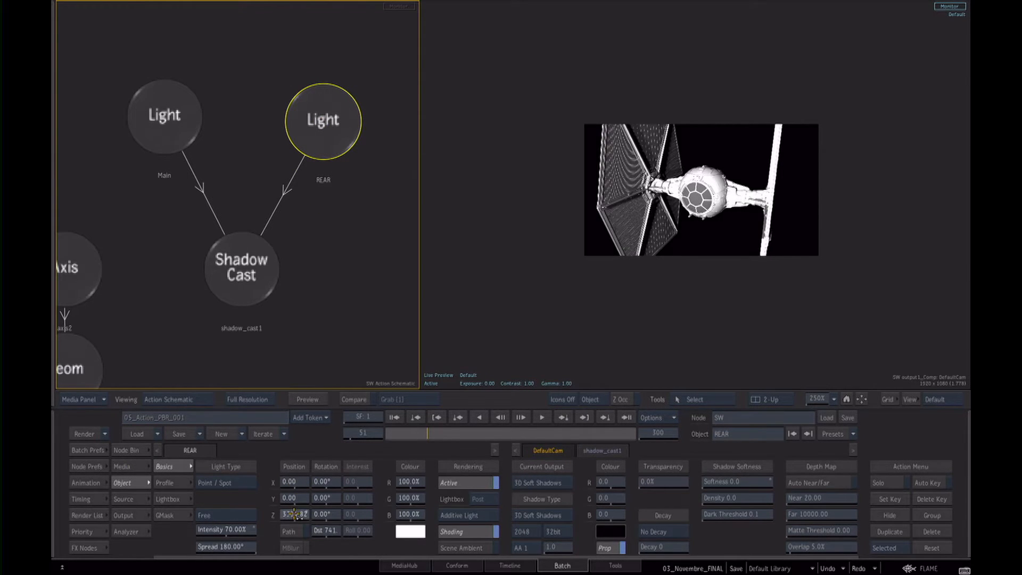
left_click(298, 498, "ctrl")
left_click(733, 221)
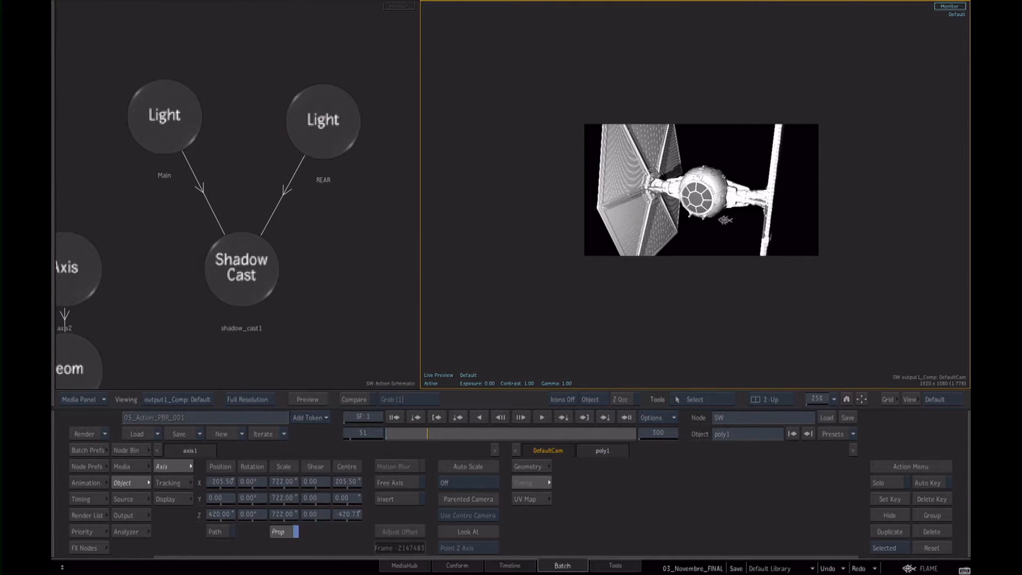
key("alt+i")
- Move the REAR light around the TIE fighter to beside its far wing, and select shadow_cast1 to show its settings
left_click(325, 114)
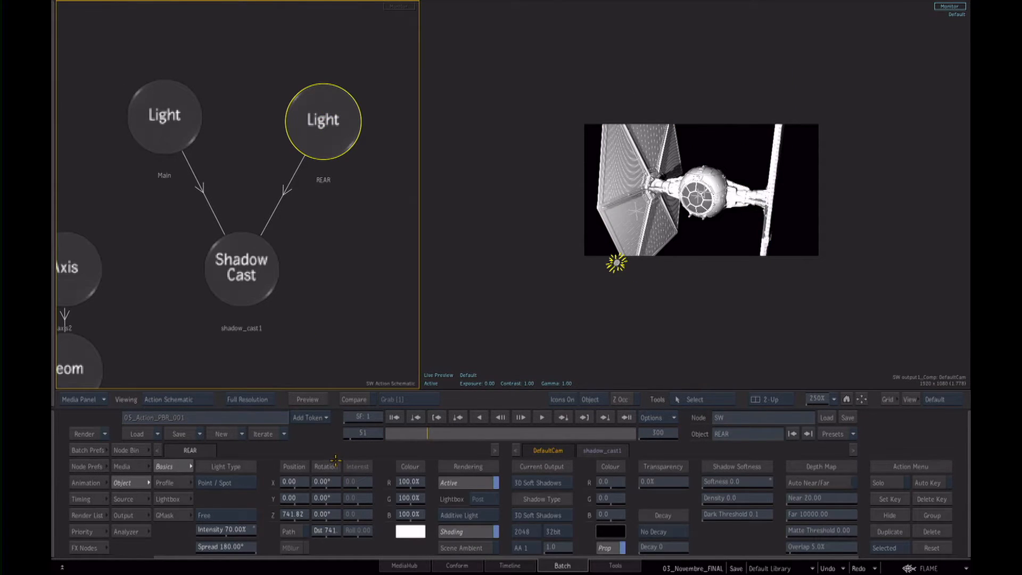
left_click(617, 263)
left_click_drag(617, 263, 726, 79)
left_click_drag(680, 253, 828, 242)
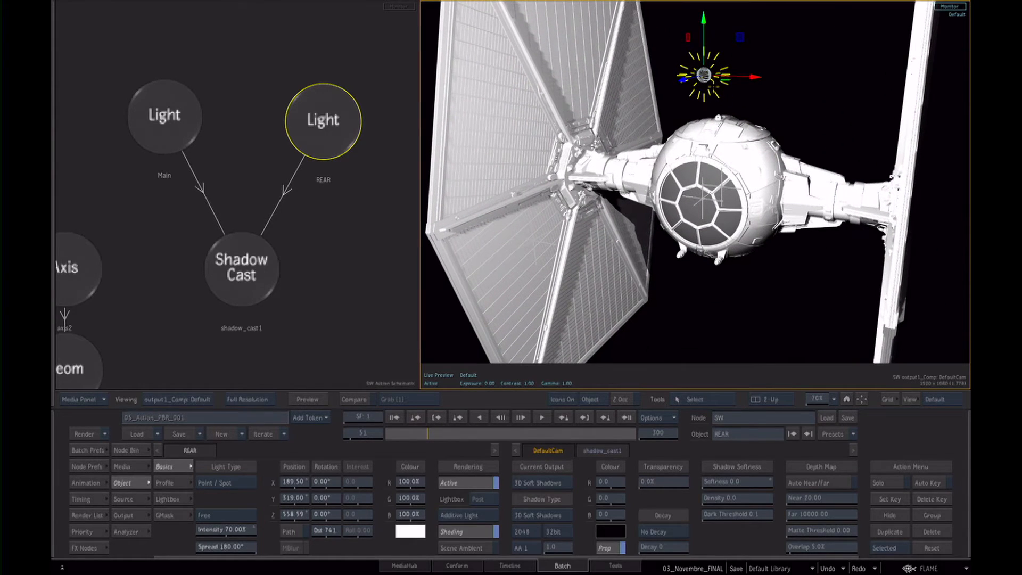
left_click_drag(244, 302, 258, 273)
left_click_drag(704, 75, 888, 211)
left_click(273, 234)
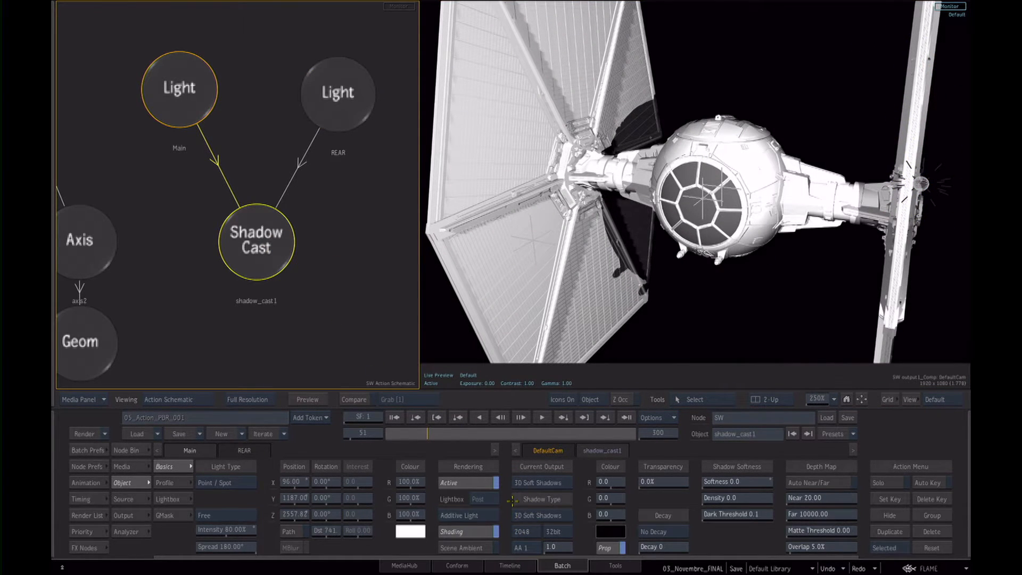
- Frame the whole Action schematic and enable Ambient Occlusion for the Comp pass of output1
left_click_drag(343, 221, 291, 246)
left_click_drag(729, 239, 677, 246)
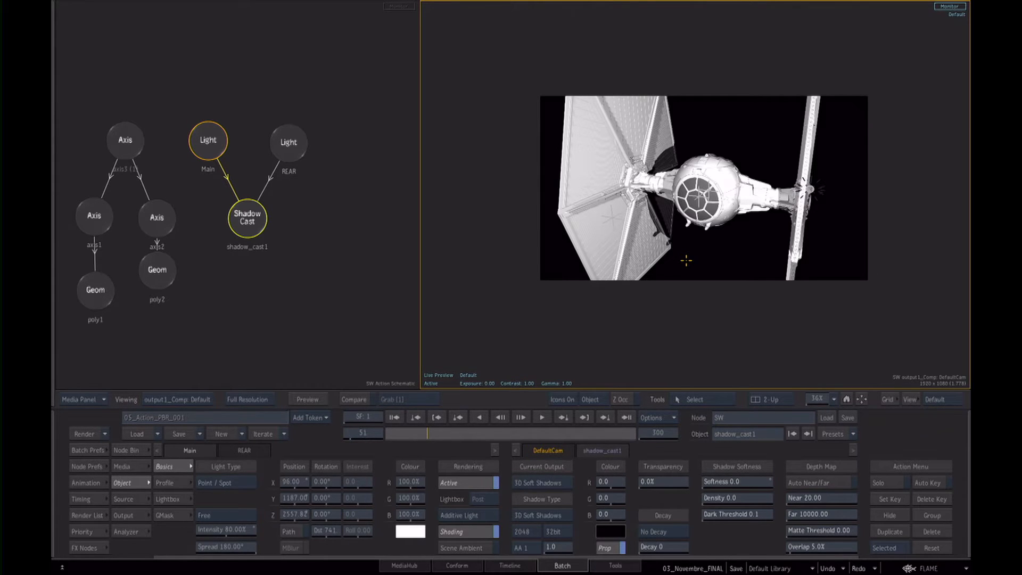
left_click(263, 252)
key("f")
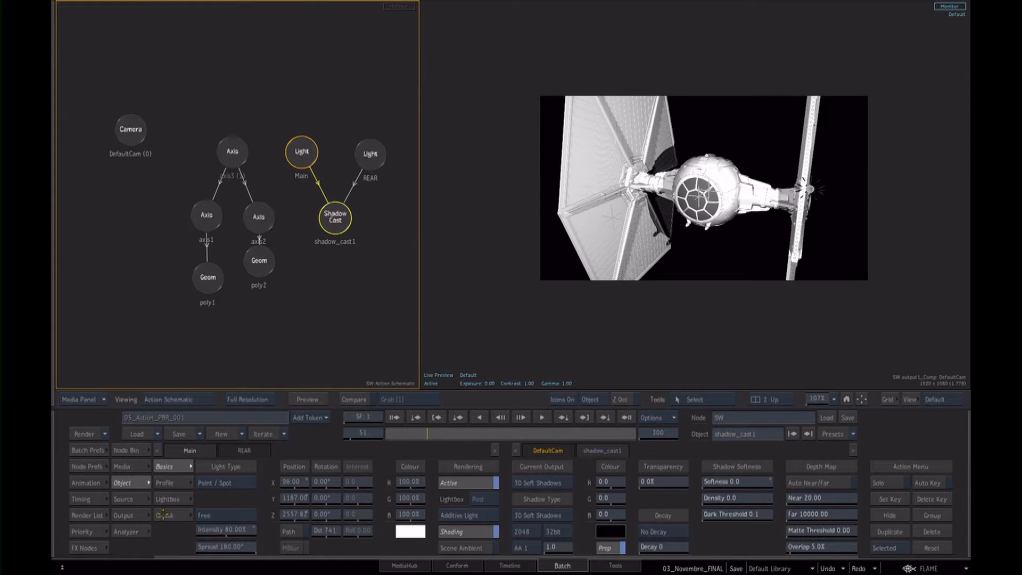
left_click(124, 515)
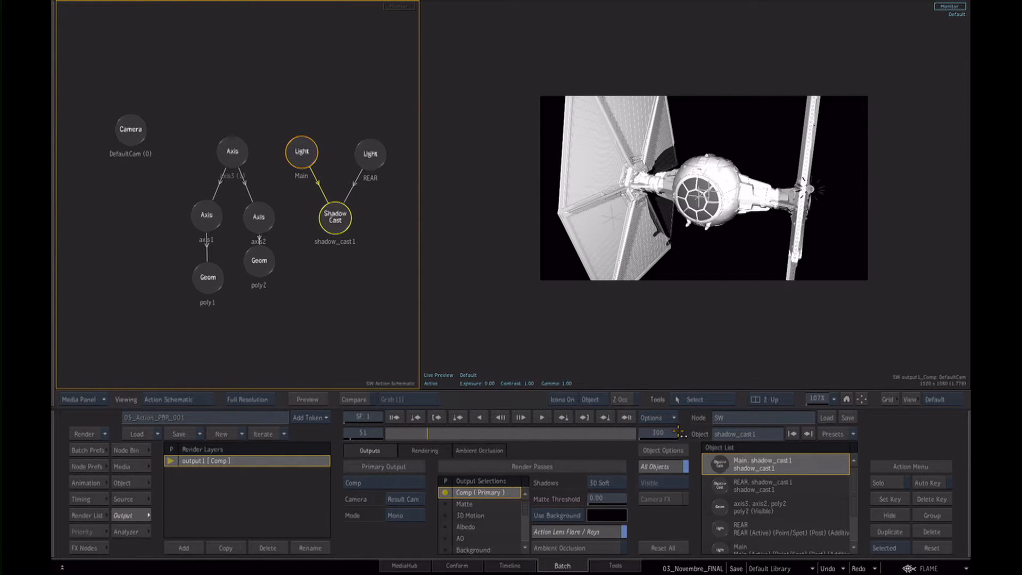
left_click(560, 548)
left_click(563, 549)
left_click(563, 548)
left_click(565, 548)
left_click(567, 548)
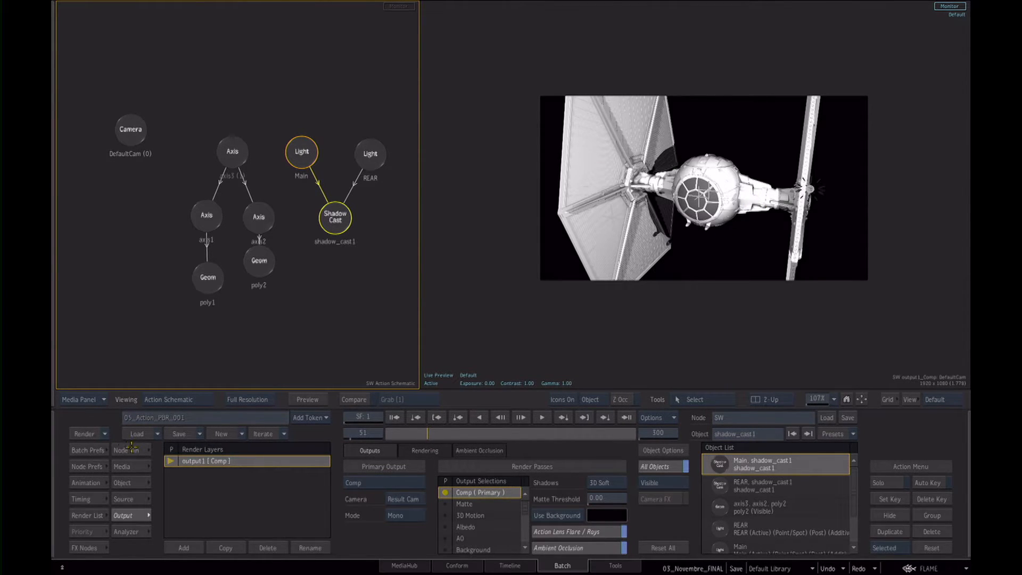
- Add an IBL node to the schematic, place it below DefaultCam and parent it to the camera
left_click(133, 132)
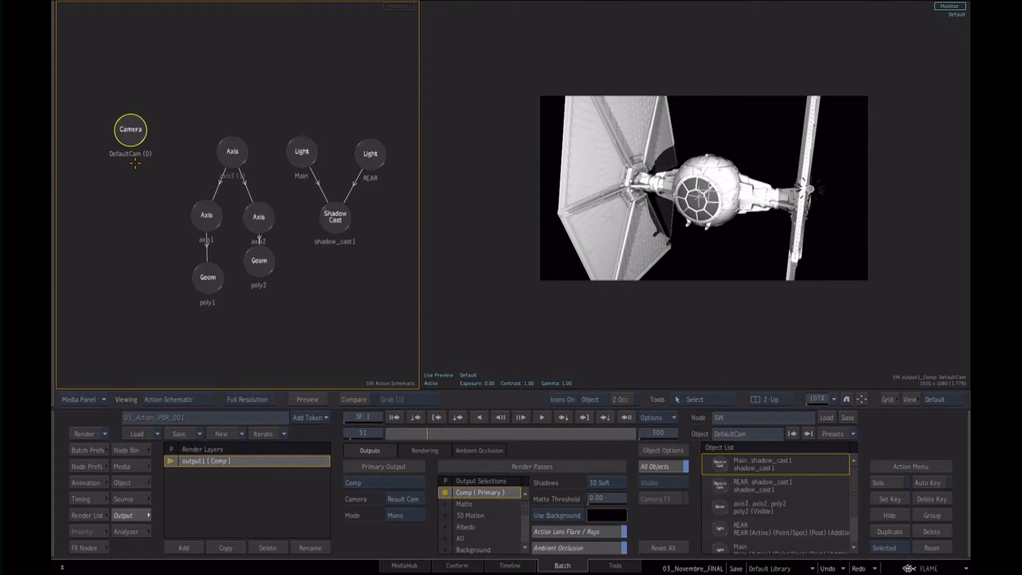
left_click(141, 452)
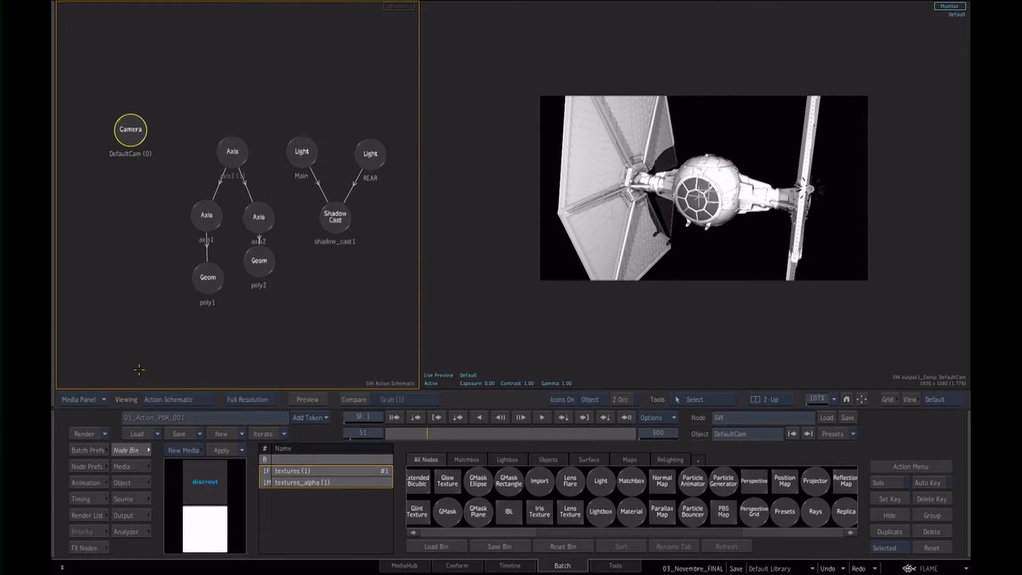
left_click(505, 519)
left_click_drag(131, 176, 146, 572)
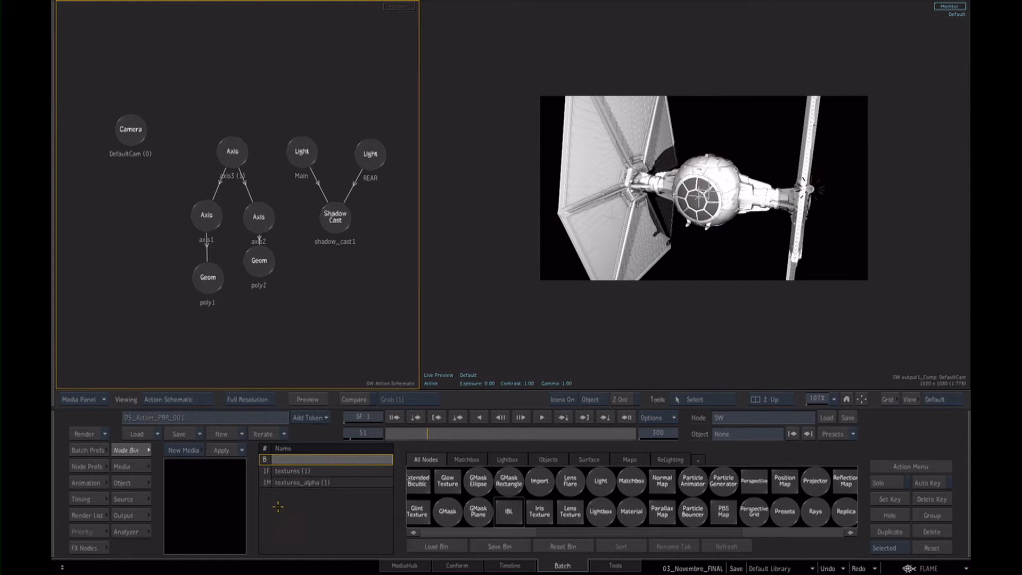
left_click(506, 513)
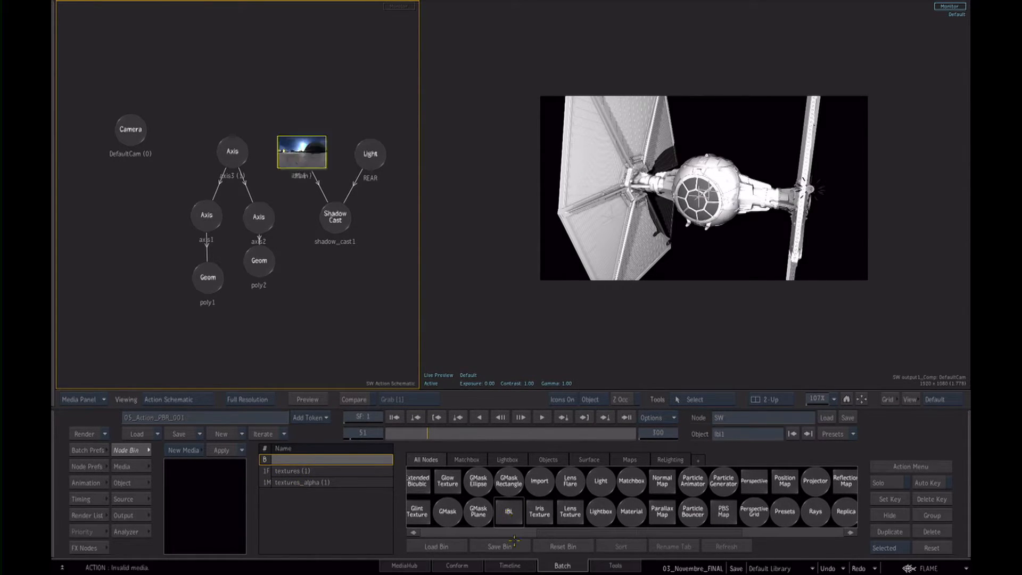
left_click_drag(302, 152, 138, 209)
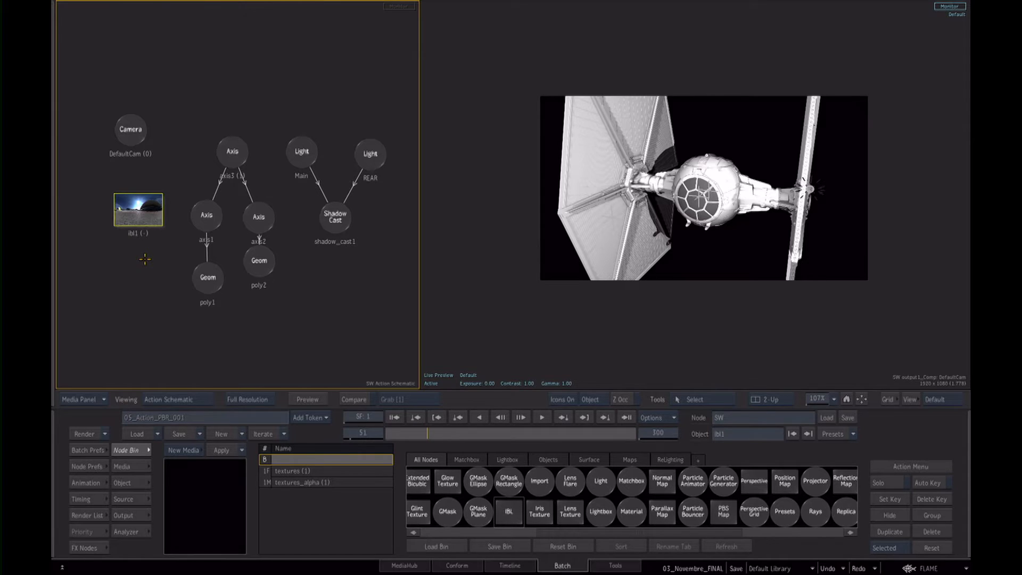
left_click_drag(130, 129, 138, 205)
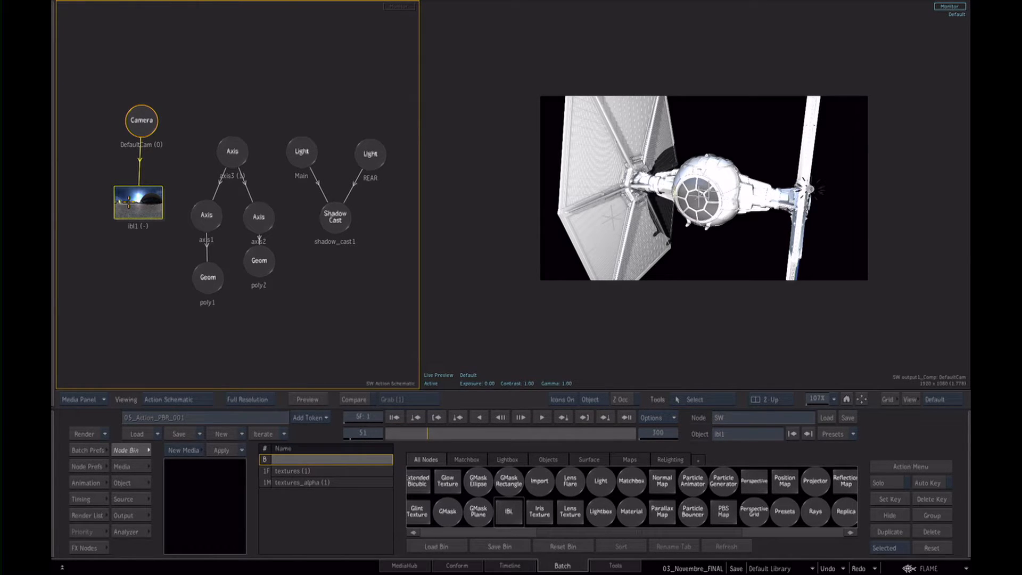
- Load EmptyLab.exr as the texture of the ibl1 node and deselect it
double_click(154, 204)
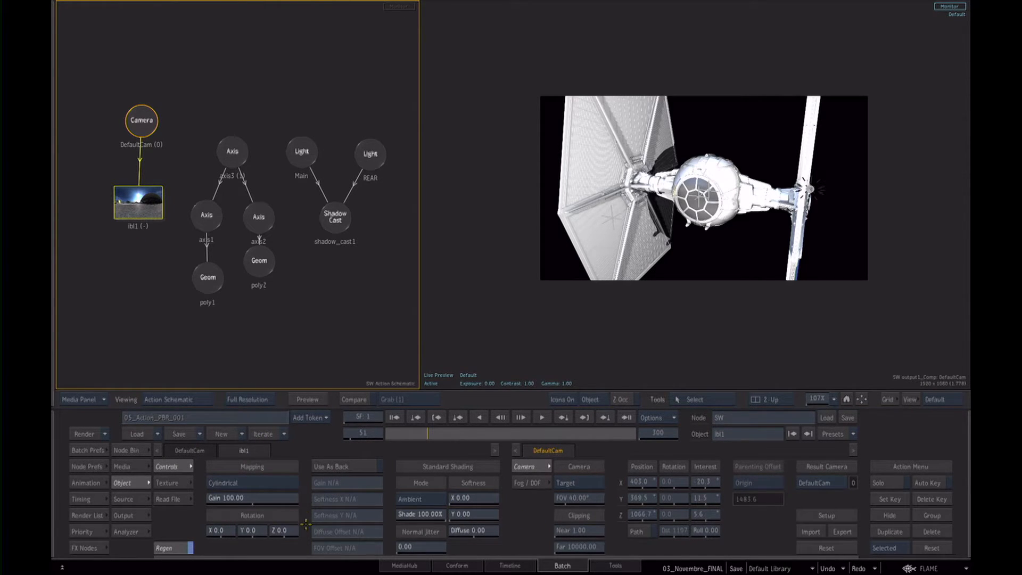
left_click(177, 499)
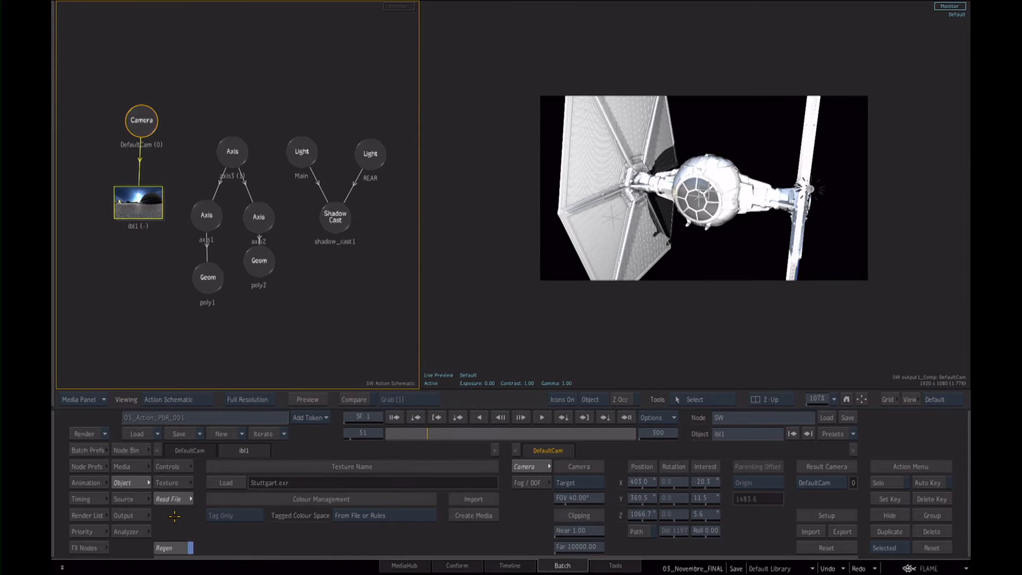
left_click(226, 483)
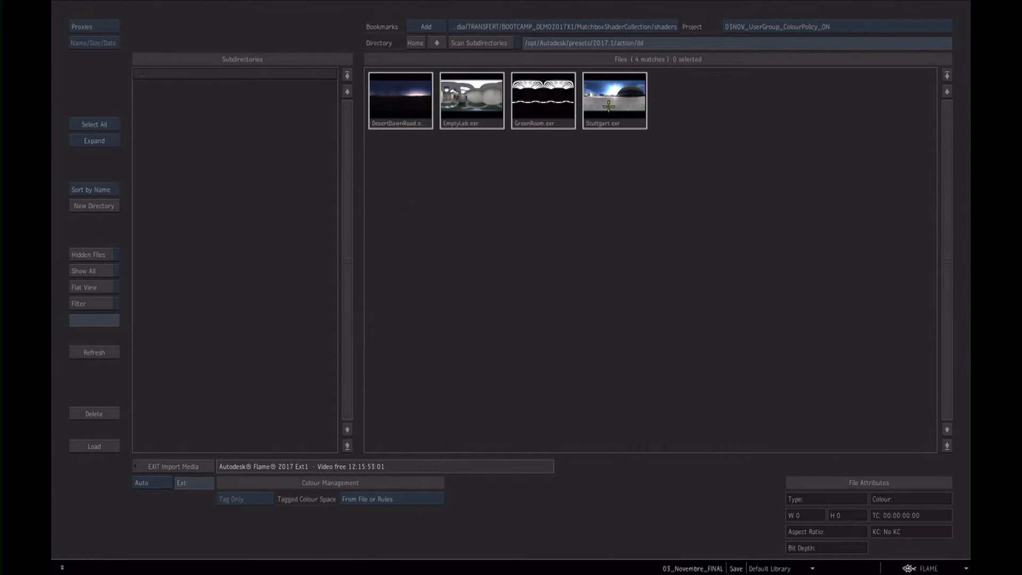
left_click(461, 125)
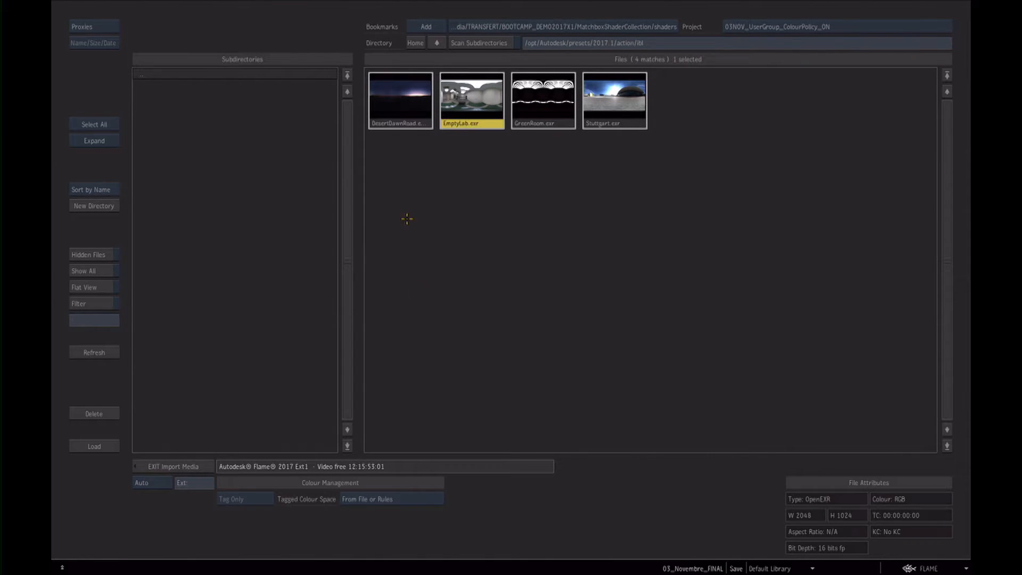
left_click(94, 447)
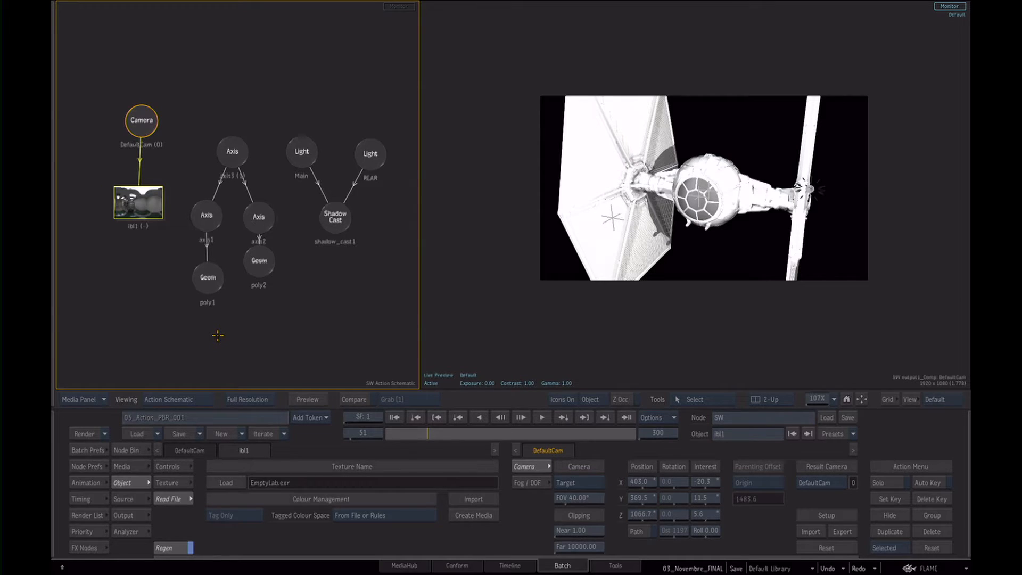
left_click(498, 305)
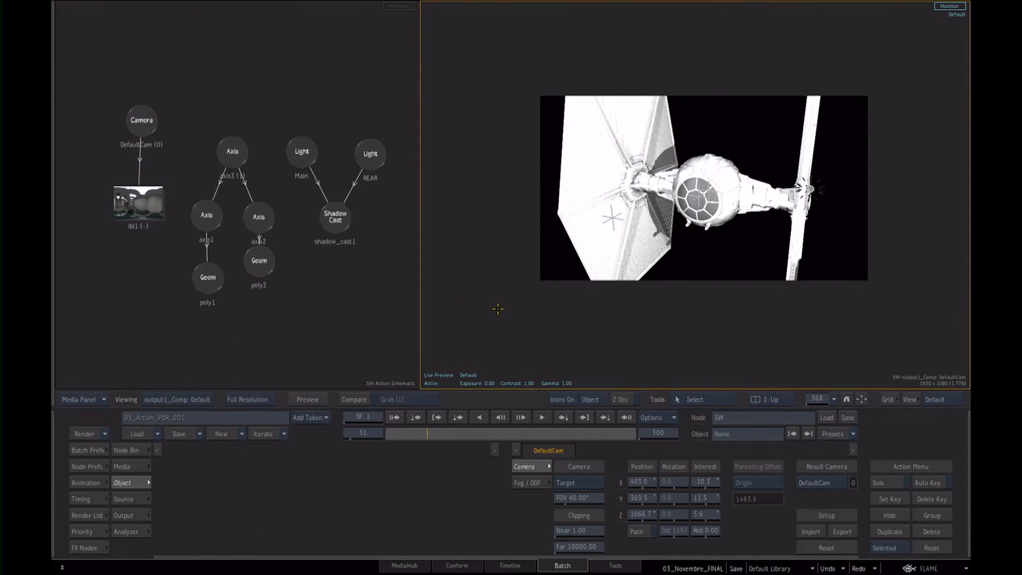
- Select the ibl1 node in the schematic and bring the Comp output back into the viewer
left_click(153, 208)
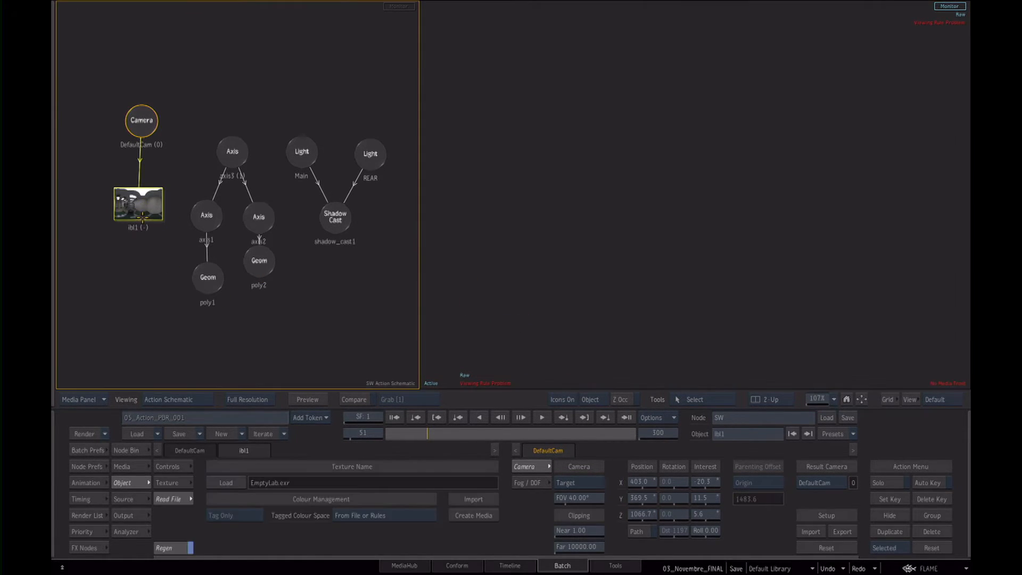
left_click(463, 278)
key("F4")
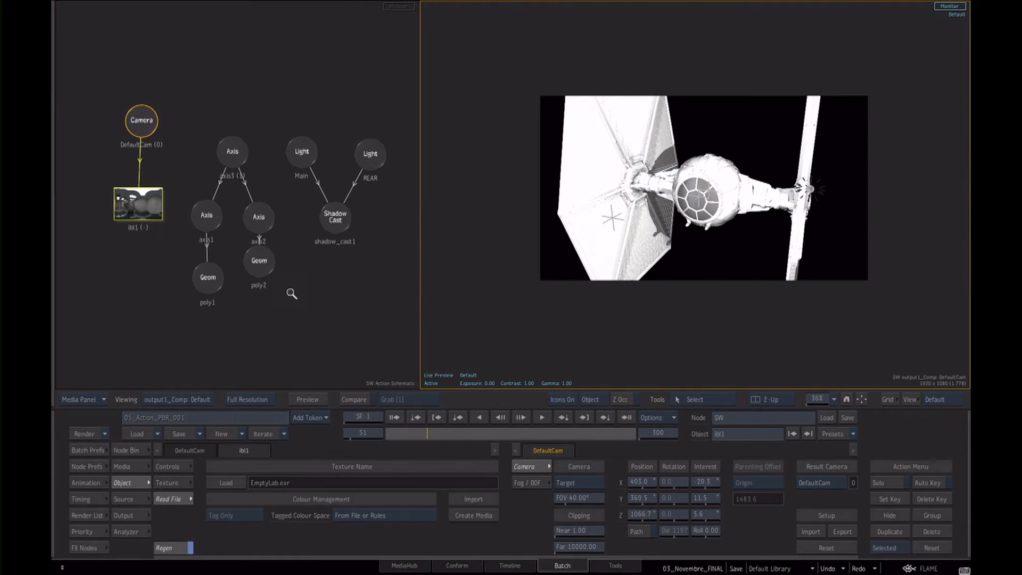
left_click_drag(283, 290, 322, 301)
left_click(111, 211)
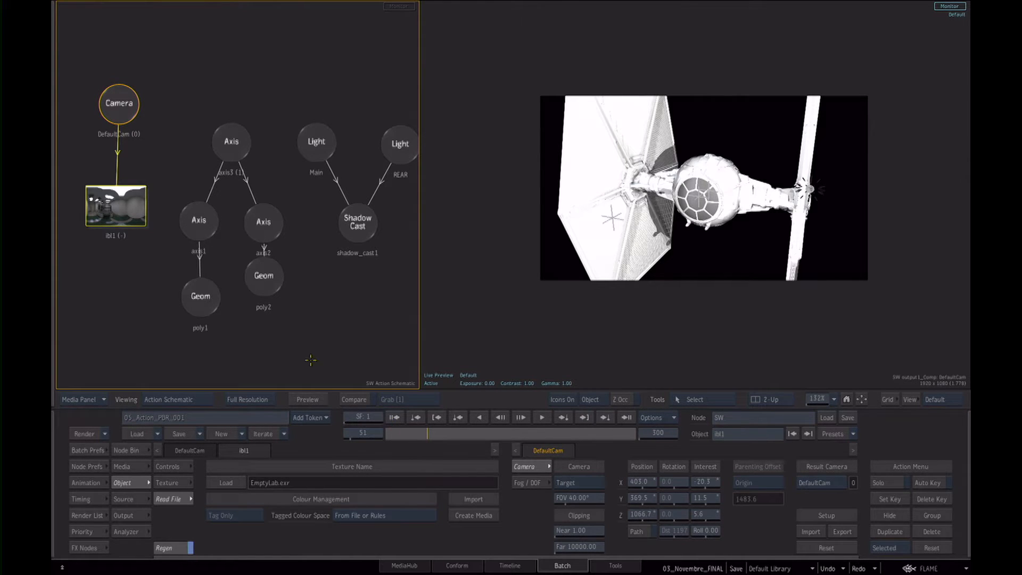
- Add a Shader node to the poly1 geometry, placing it beside poly1 in the Action schematic
left_click_drag(309, 289, 353, 202)
left_click_drag(352, 202, 355, 248)
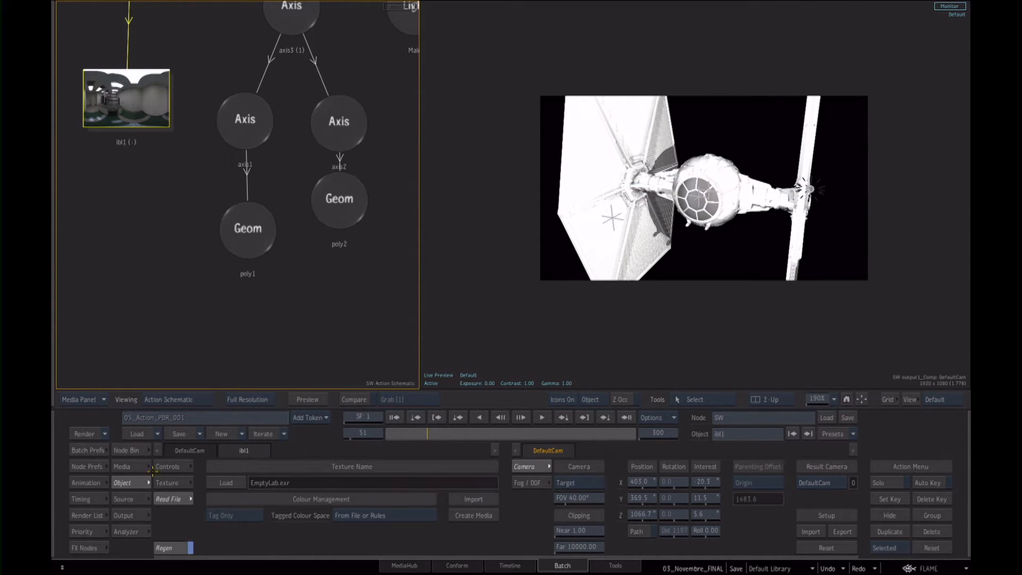
left_click(126, 450)
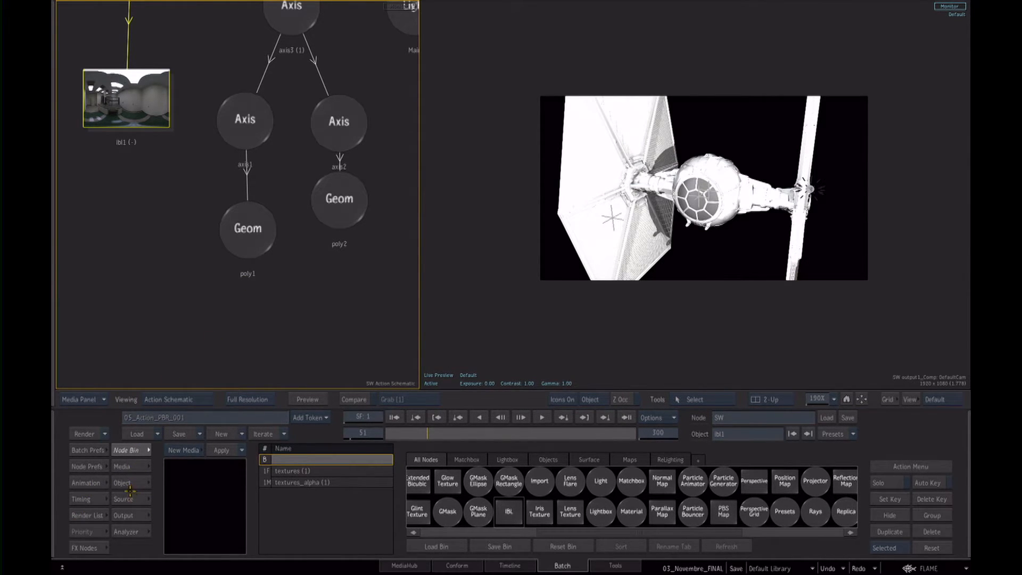
scroll(556, 510, "right", 5)
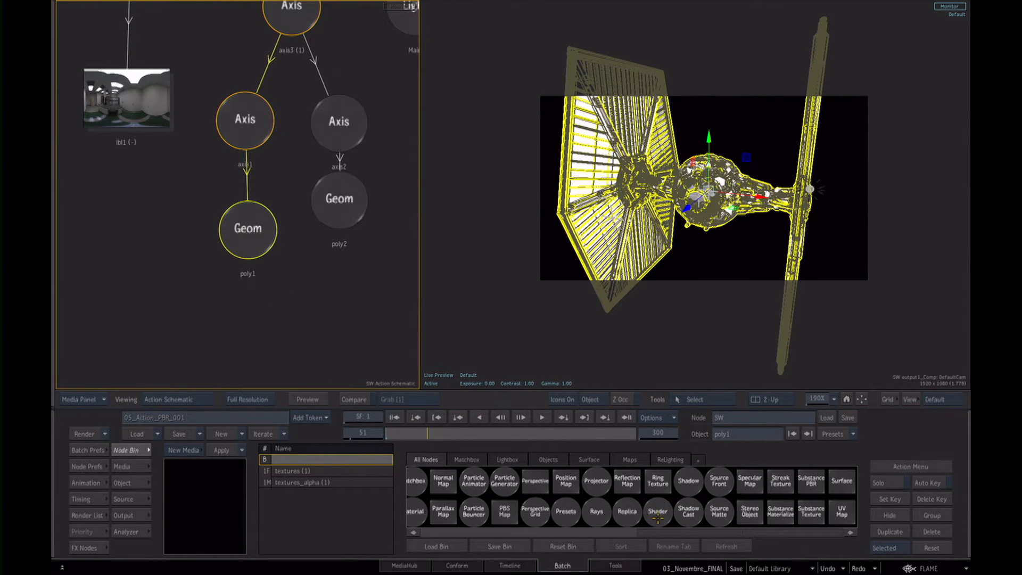
left_click_drag(658, 516, 161, 273)
left_click(164, 274)
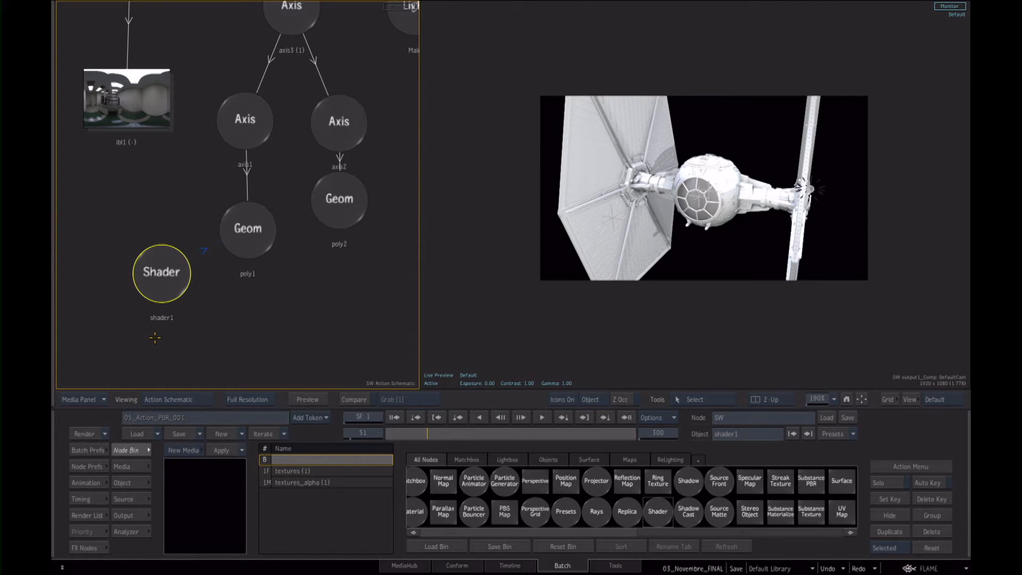
- Hide and unhide shader1 to compare the TIE fighter without and with the shader
left_click(152, 273)
key("h")
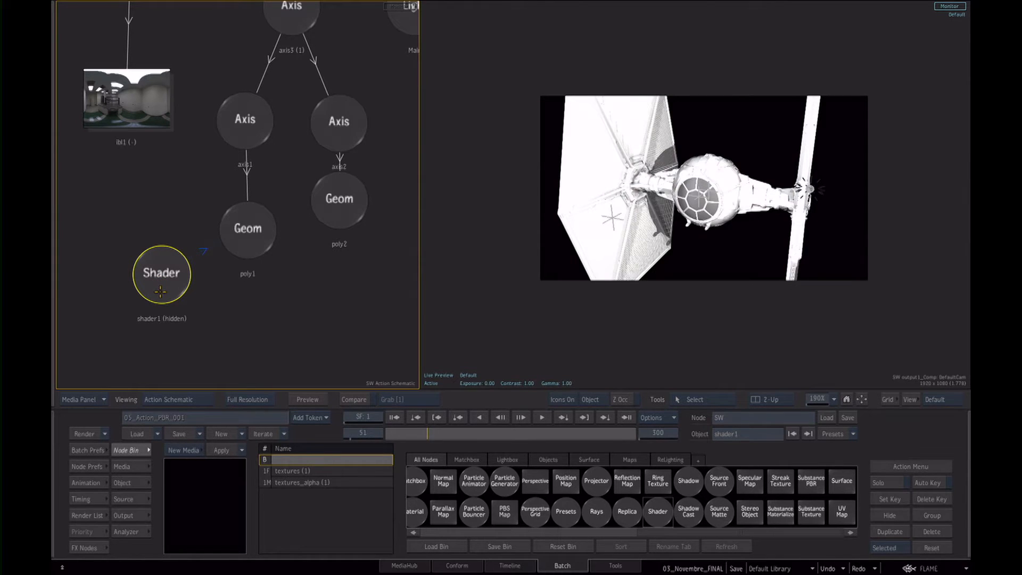
key("h")
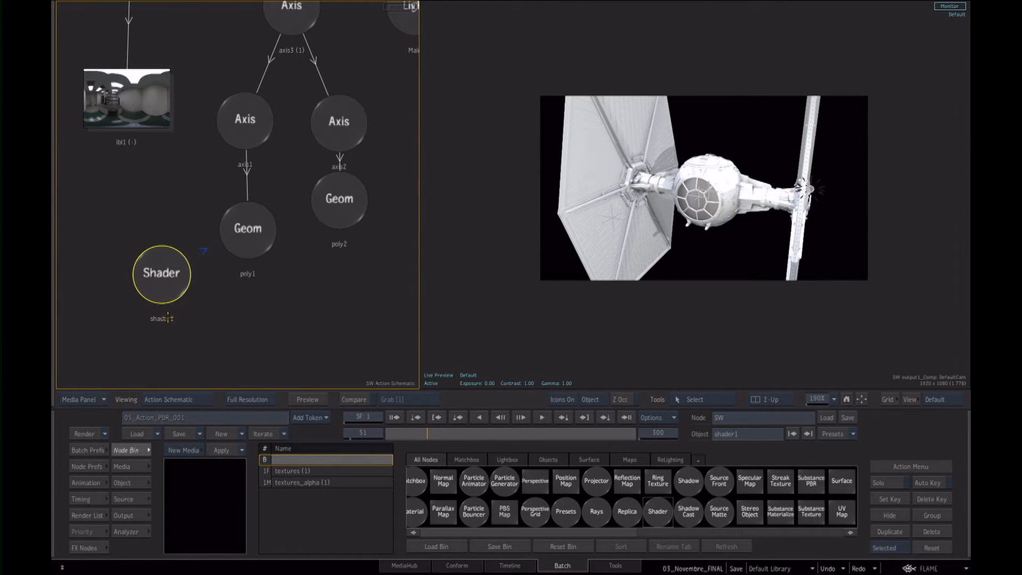
- Set shader1's Metallic to 1.00, then try its Roughness at 1.00 and settle on 0.00
double_click(158, 281)
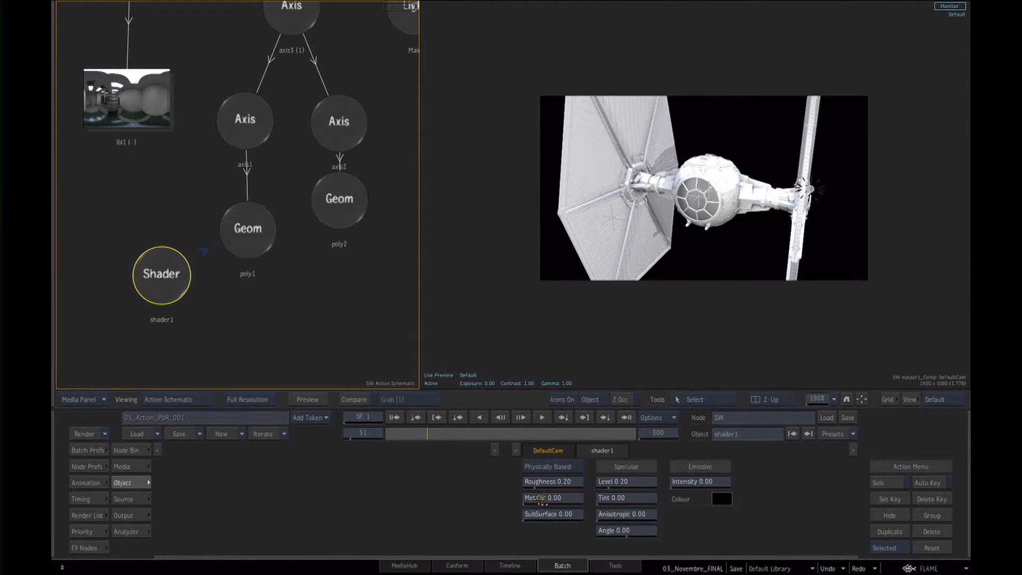
left_click_drag(538, 499, 587, 511)
left_click(753, 301)
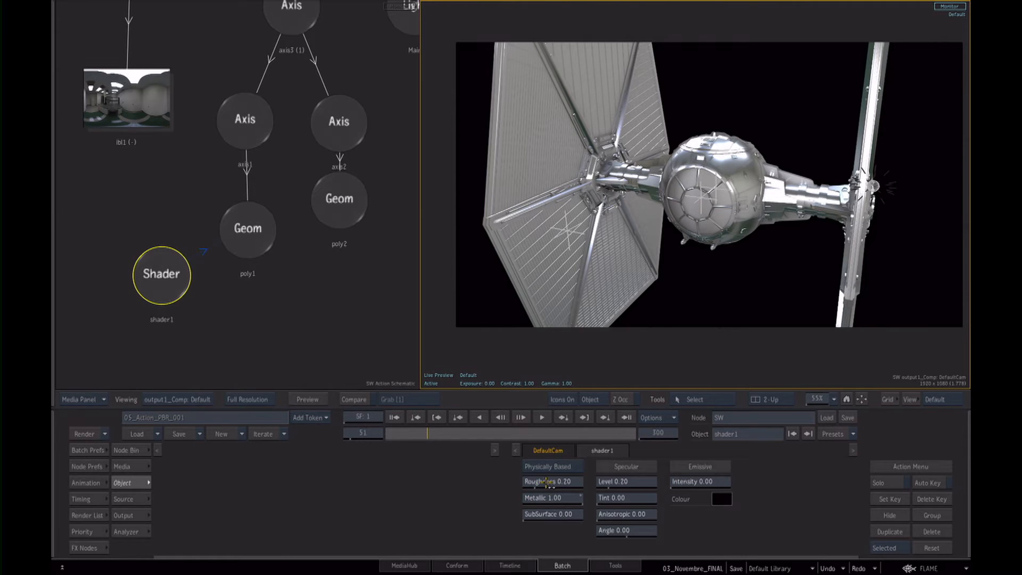
left_click_drag(549, 484, 583, 496)
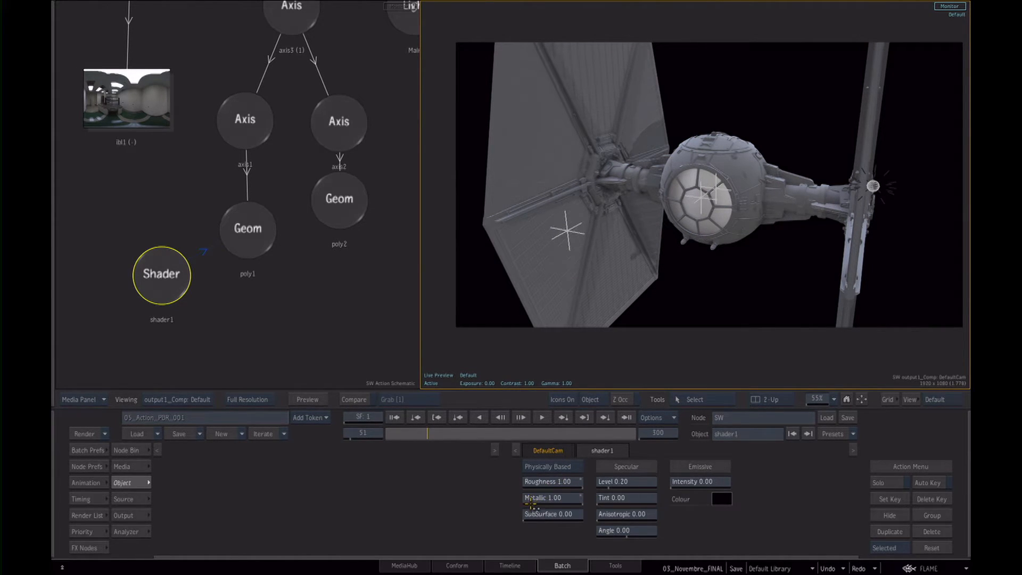
left_click_drag(561, 480, 521, 488)
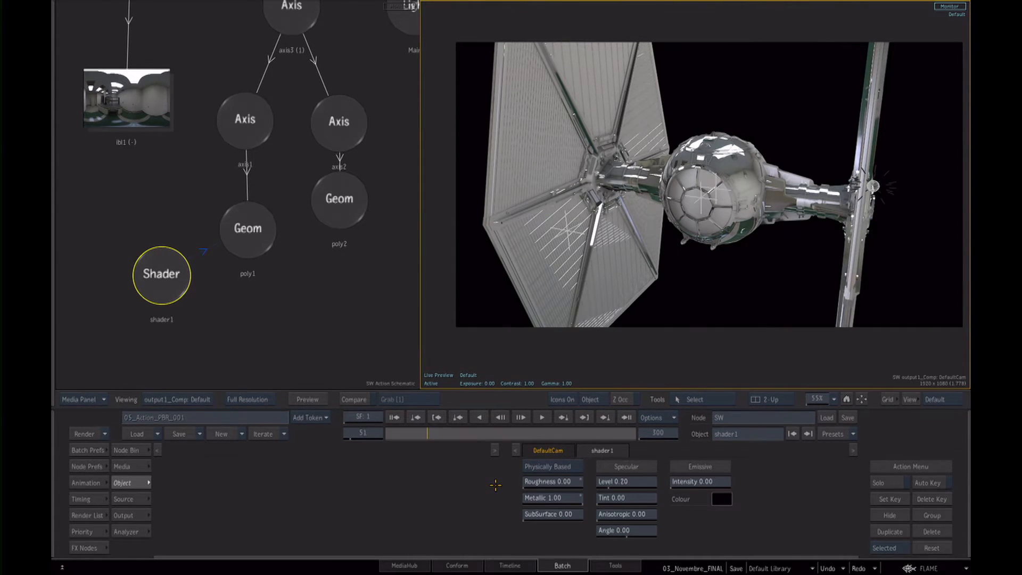
- Go to the IBL_ET_PBR group in the batch schematic and examine the ibl1 node inside the IBL_PBR Action
left_click(321, 299)
key("Escape")
left_click_drag(298, 290, 221, 285)
left_click_drag(233, 324, 228, 267)
key("ctrl+Down")
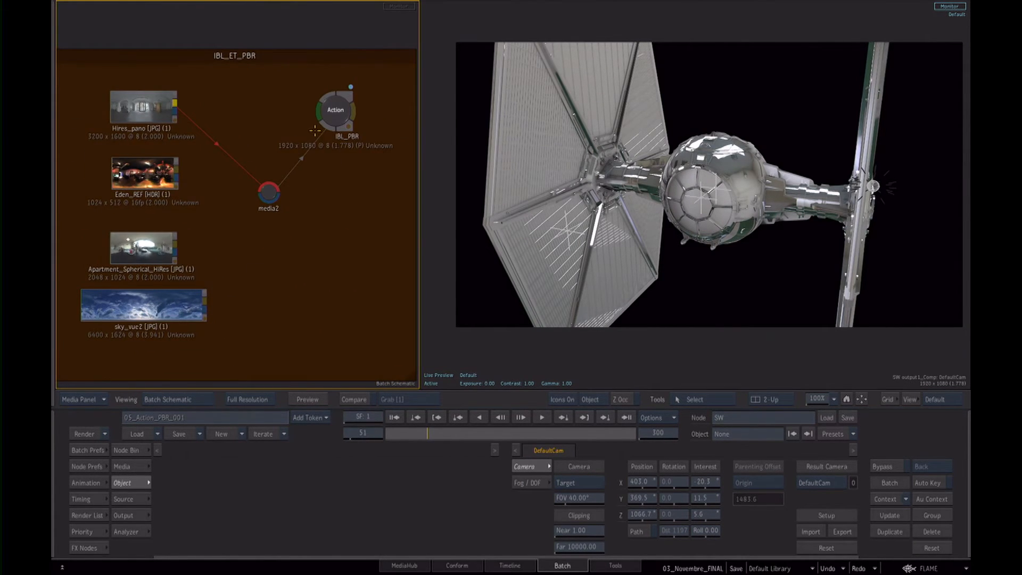
left_click(328, 118)
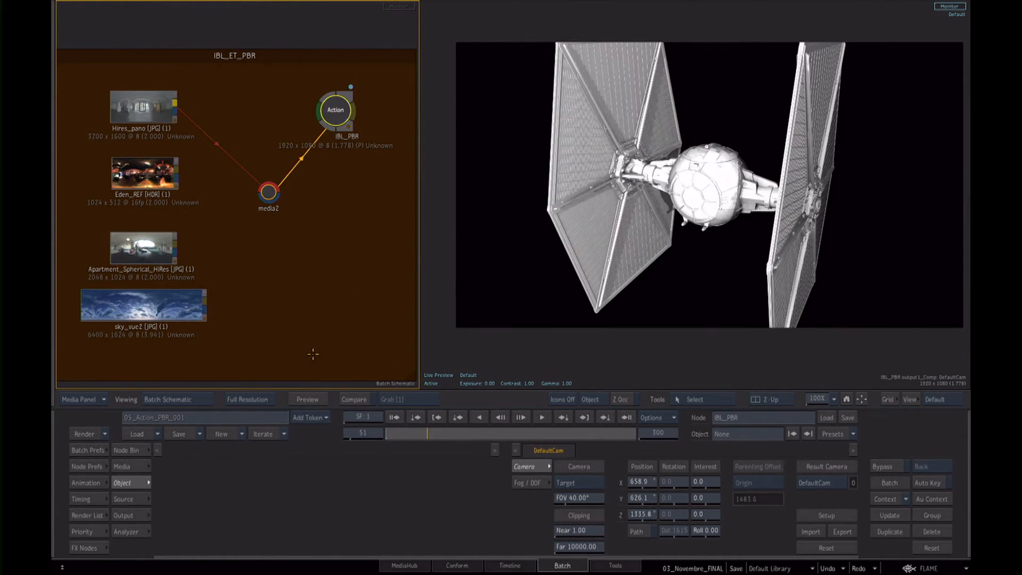
key("Escape")
left_click_drag(227, 259, 175, 213)
left_click(175, 212)
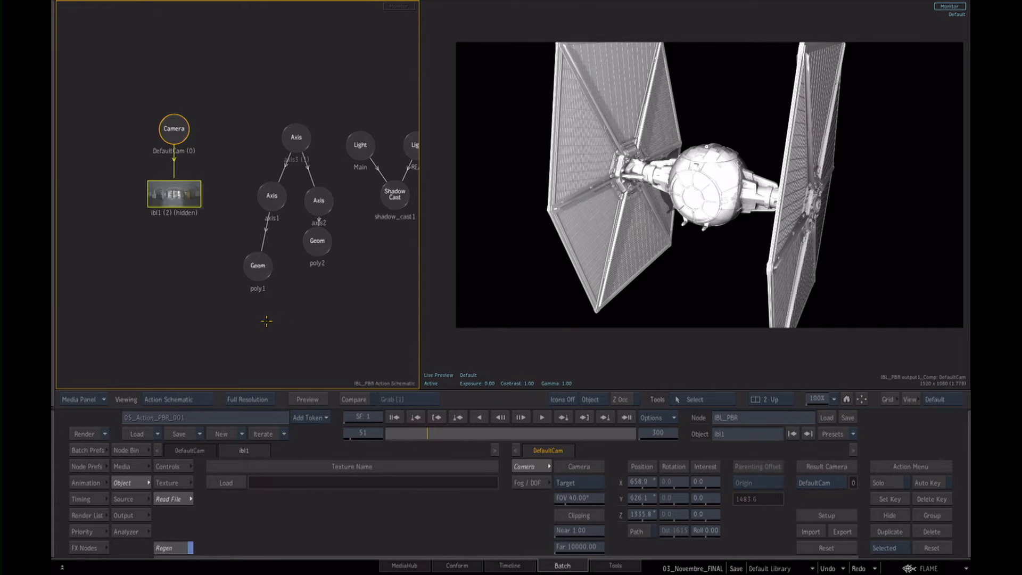
left_click_drag(312, 254, 226, 238)
key("Escape")
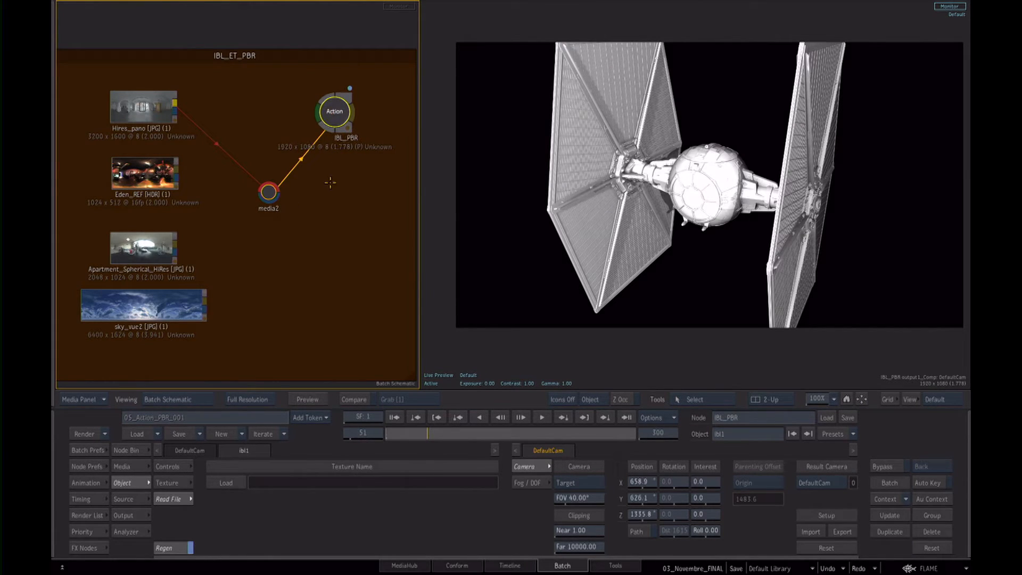
- Reopen the IBL_PBR Action, display the ibl1 node's shading and mapping controls, and unhide ibl1
left_click(592, 342)
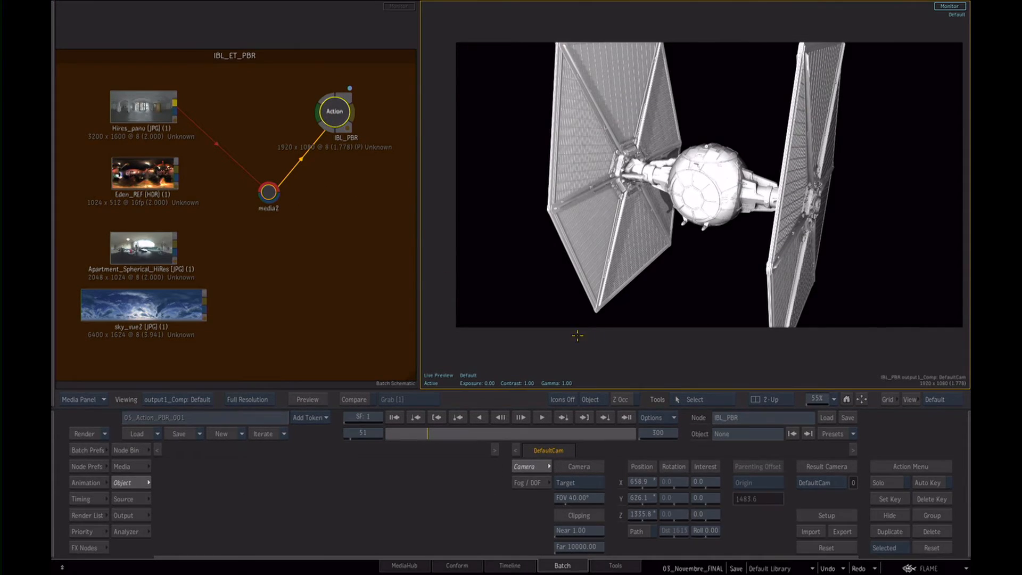
double_click(329, 117)
left_click_drag(205, 271, 345, 256)
left_click_drag(128, 171, 125, 177)
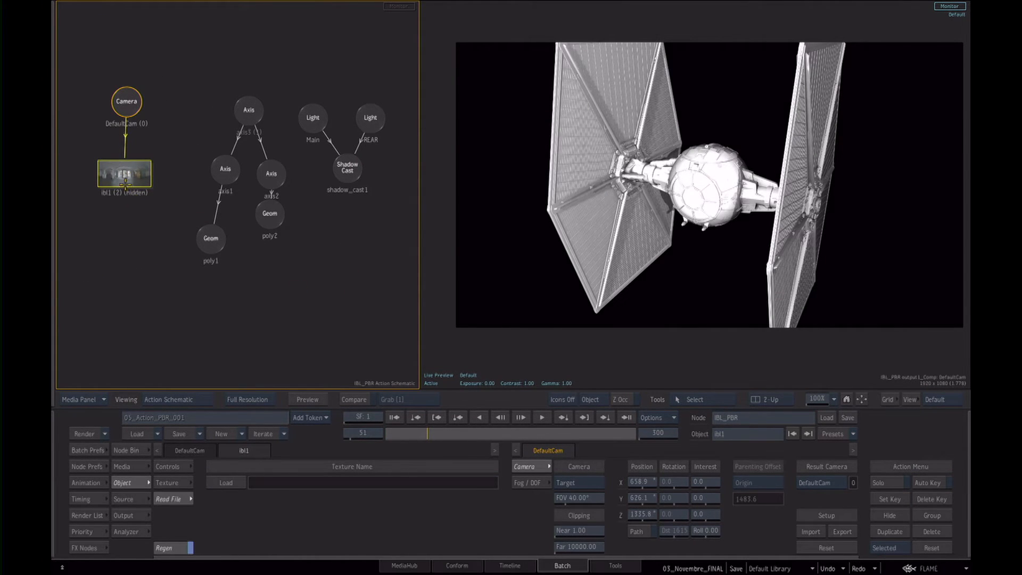
left_click(167, 466)
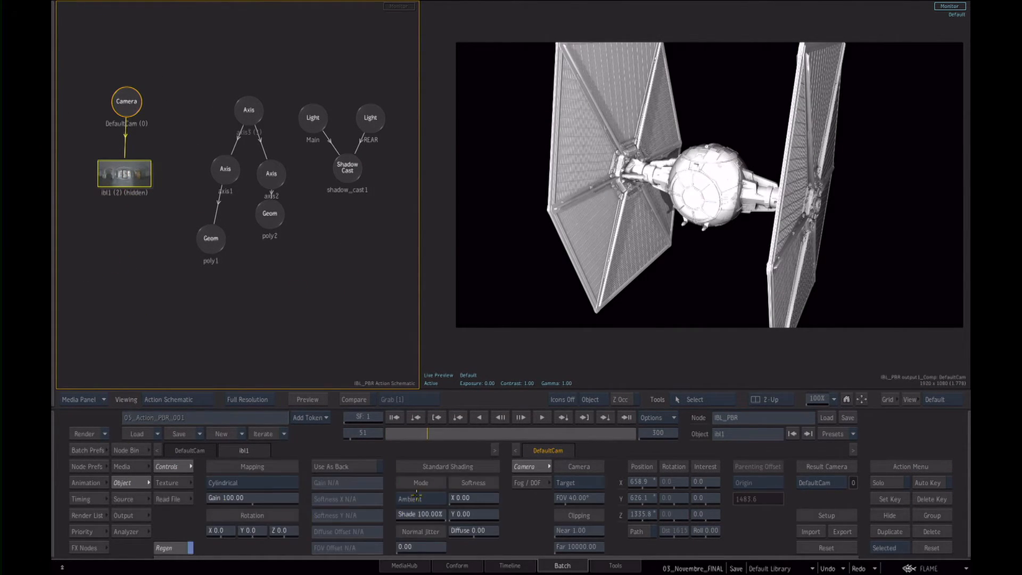
left_click_drag(127, 173, 130, 175)
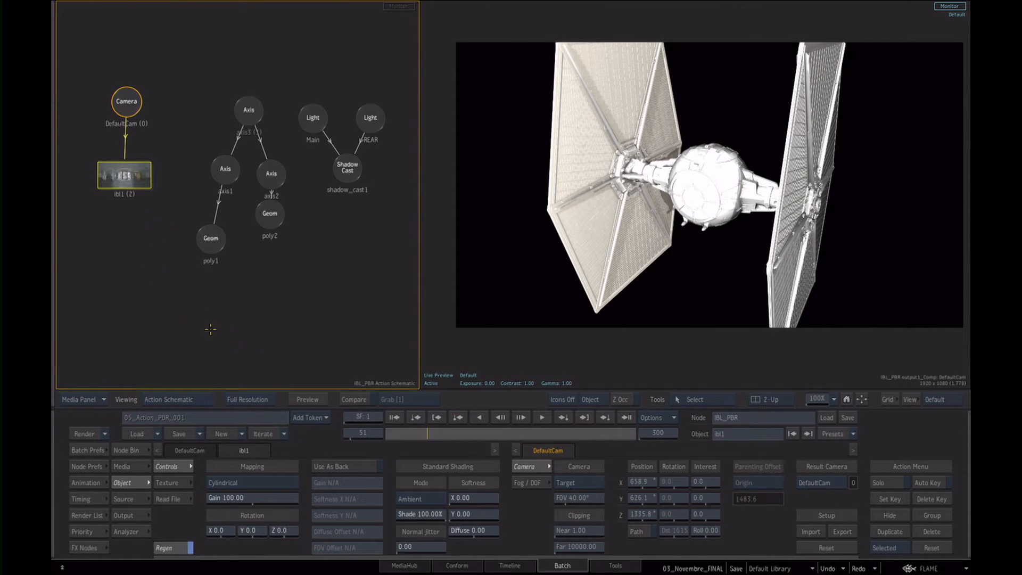
- Return to the START group in the batch schematic and add three media inputs to the SW Action
key("Escape")
left_click_drag(235, 232, 358, 273)
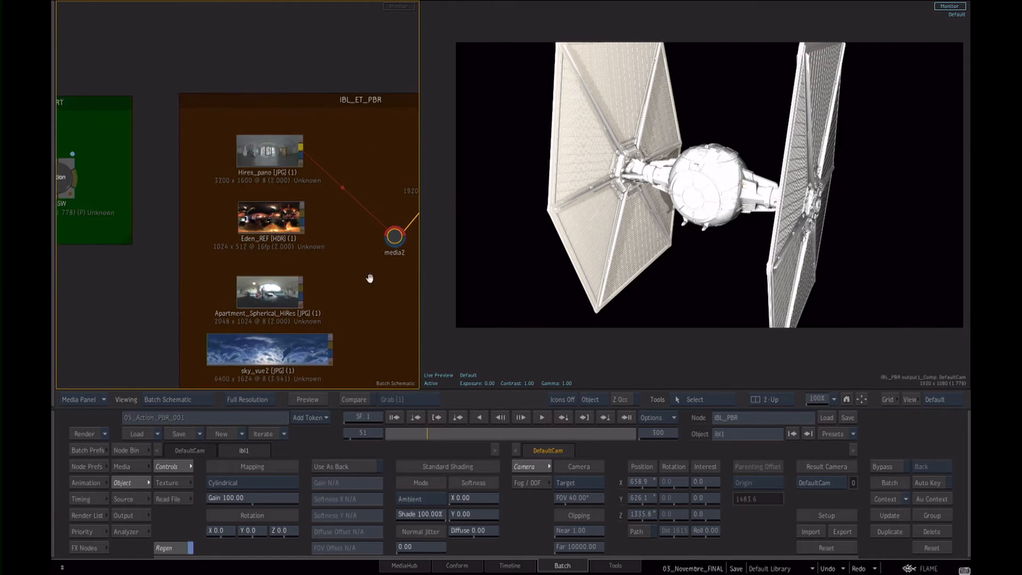
left_click(258, 179)
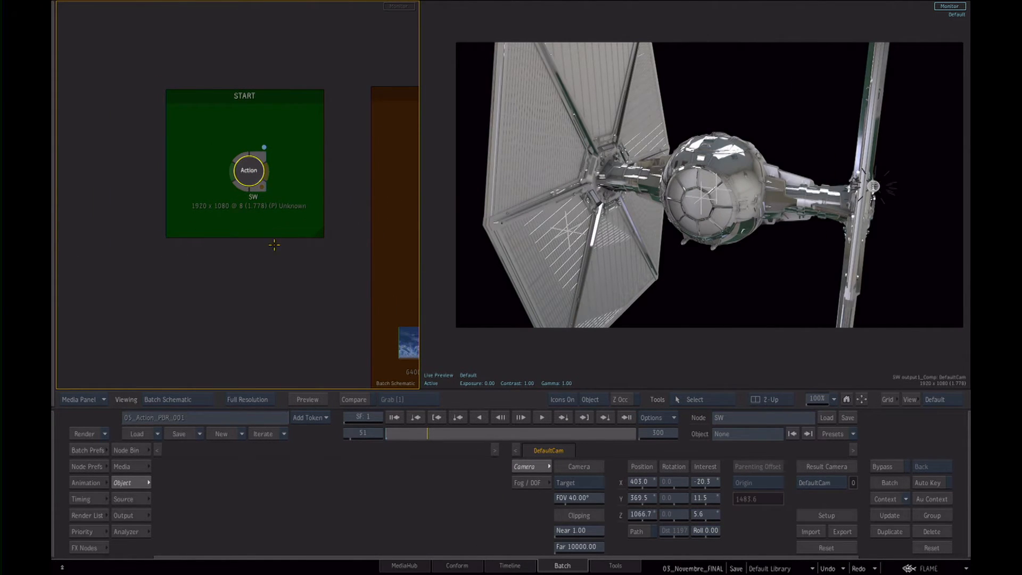
left_click_drag(324, 277, 287, 219)
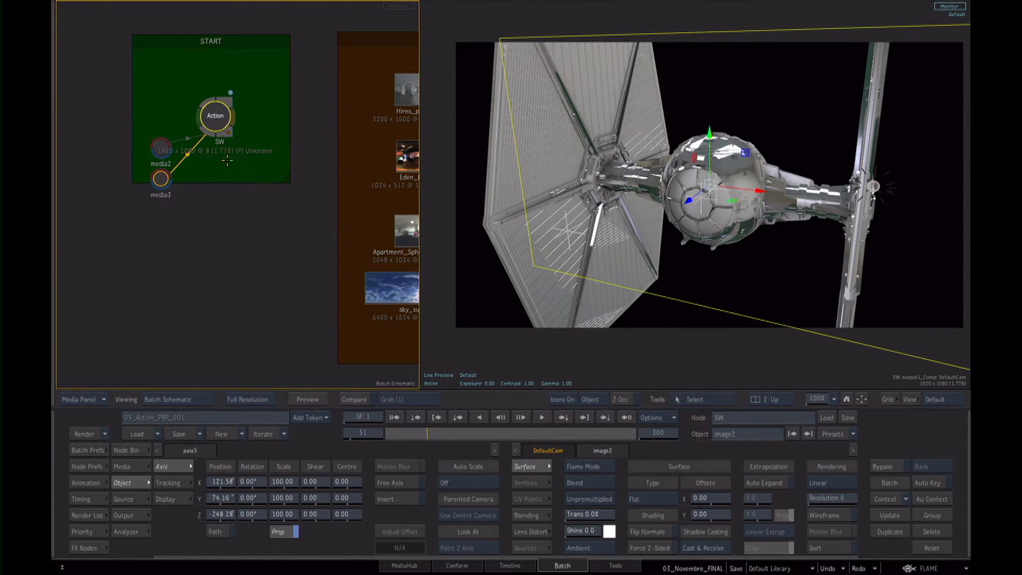
- Enlarge the START group and move the SW Action with its media inputs across it to free space for clips
left_click_drag(281, 188, 305, 379)
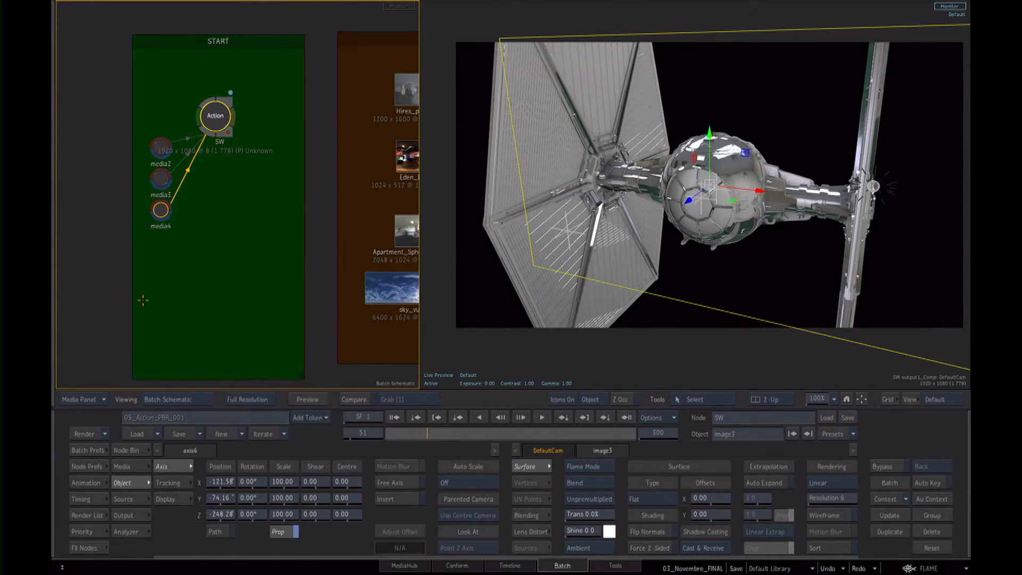
left_click_drag(254, 36, 140, 31)
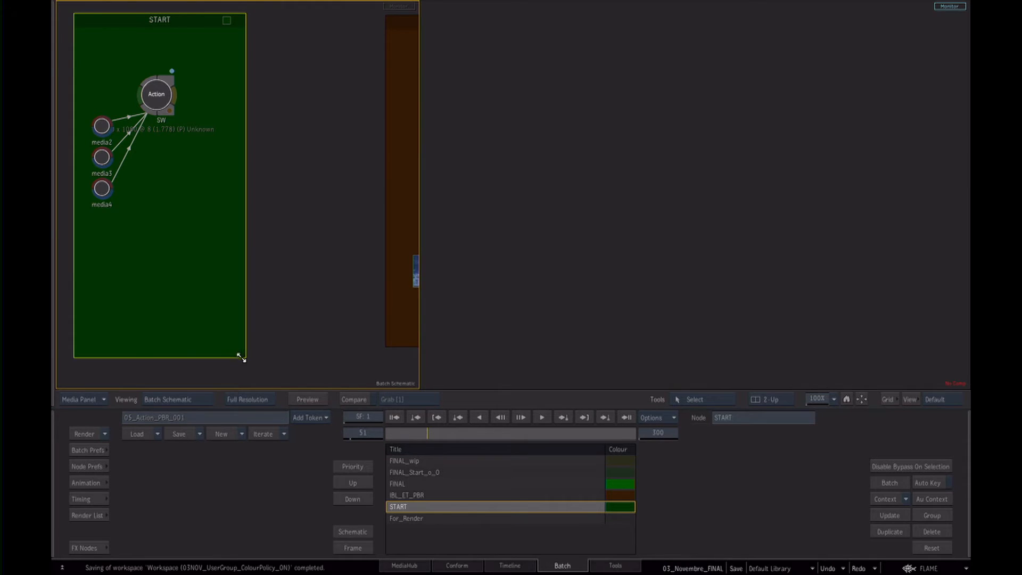
left_click_drag(240, 357, 372, 359)
double_click(156, 94)
left_click_drag(130, 95, 302, 100)
left_click(371, 120)
left_click_drag(360, 214, 339, 221)
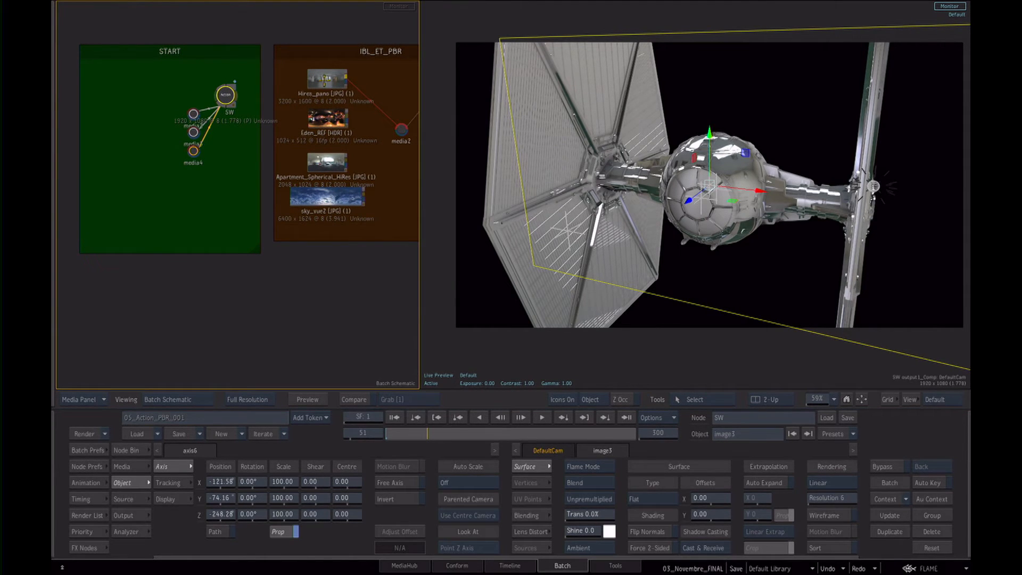
- Copy the Hires_pano, Eden_REF, Apartment_Spherical_HiRes and sky_vue2 clips from the IBL_ET_PBR group into the START group
left_click(330, 116)
left_click(326, 162)
left_click(326, 198)
left_click(328, 82)
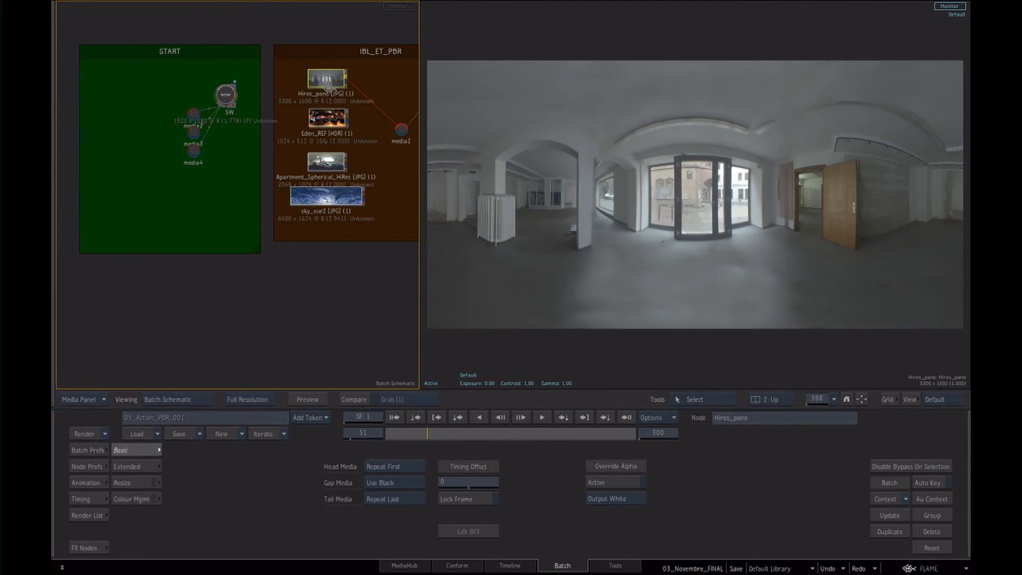
left_click_drag(326, 84, 128, 98)
left_click(220, 155)
- Add a fourth media input to the SW Action and connect each of the four copied clips to its own media node
mouse_move(193, 114)
left_mouse_down()
mouse_move(171, 97)
mouse_move(178, 107)
left_mouse_up()
left_click_drag(193, 132, 177, 142)
left_click_drag(193, 152, 183, 182)
left_click(226, 96)
key("ctrl+n")
left_click_drag(193, 114, 205, 207)
- Open the SW Action schematic and delete the four axis and image branches belonging to the new panorama media
double_click(225, 97)
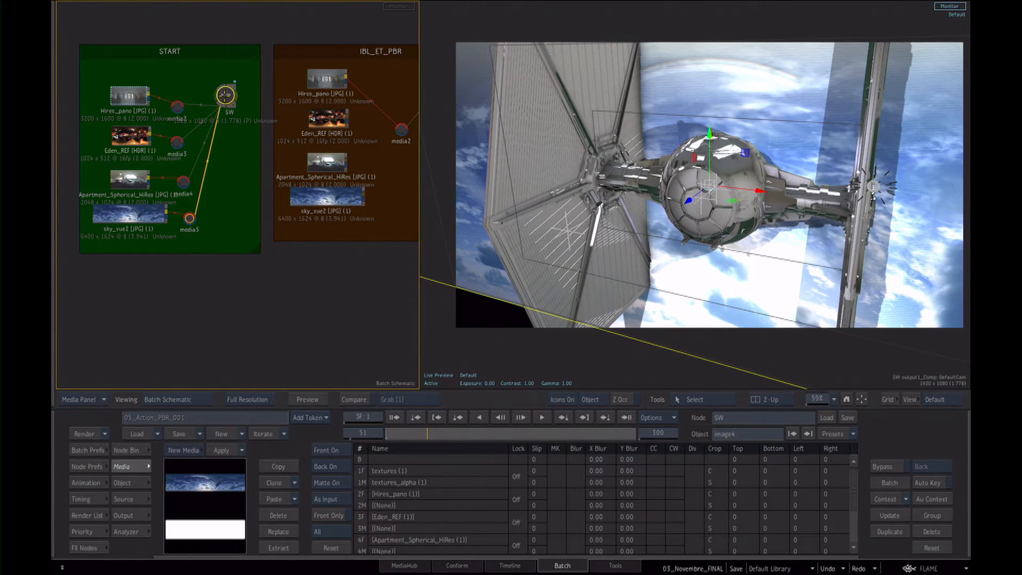
left_click_drag(303, 248, 315, 248)
left_click_drag(255, 229, 247, 574)
left_click_drag(305, 244, 245, 573)
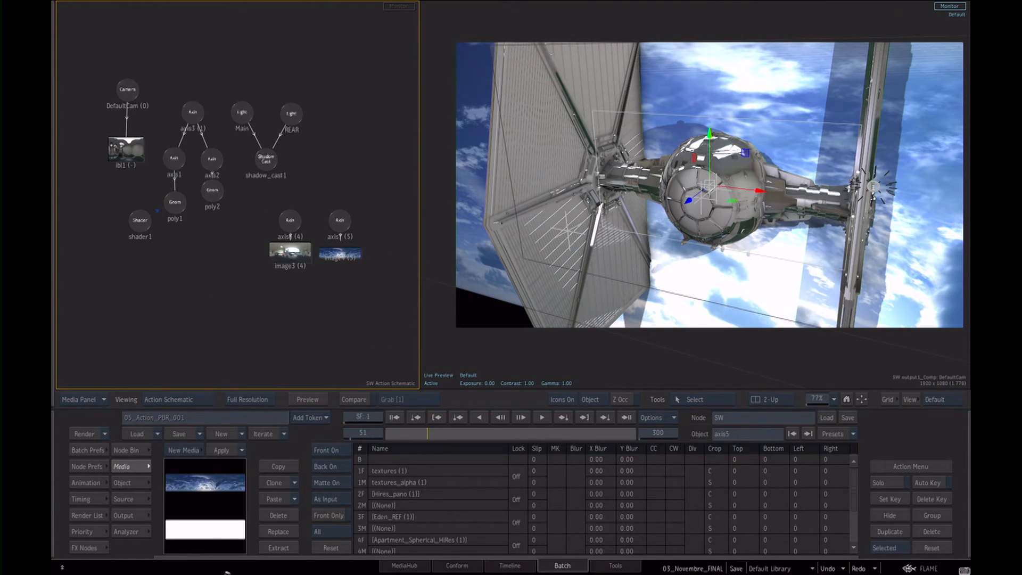
left_click_drag(291, 221, 256, 572)
left_click_drag(339, 215, 287, 573)
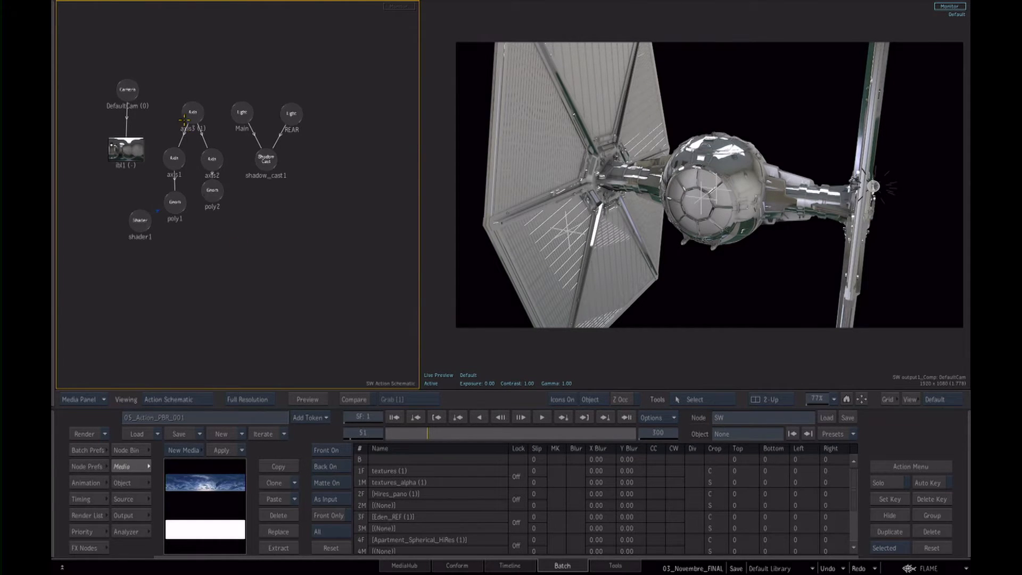
- Enable Use As Back for ibl1 and orbit the camera to a higher angle on the TIE fighter
left_click(132, 167)
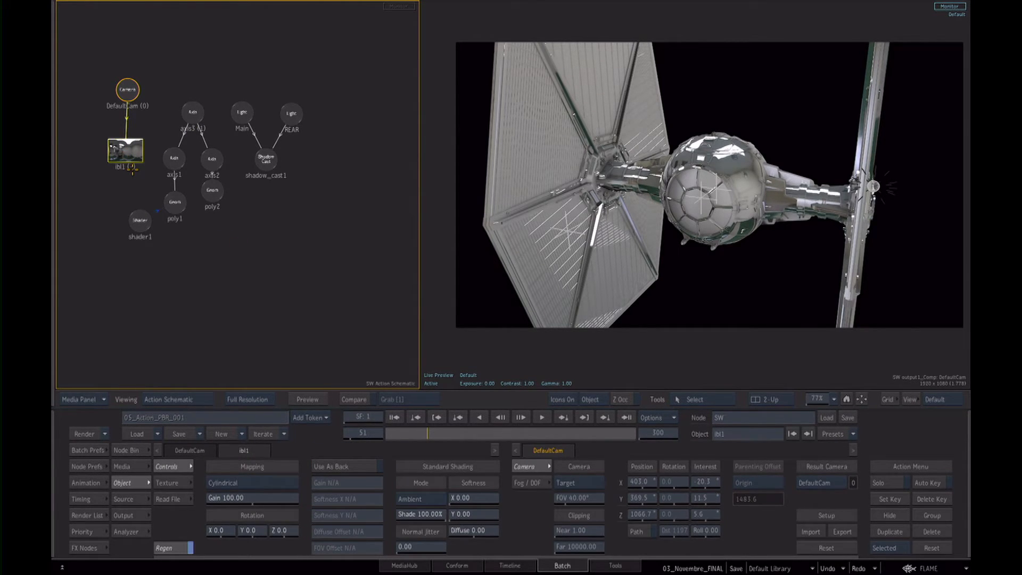
left_click(340, 466)
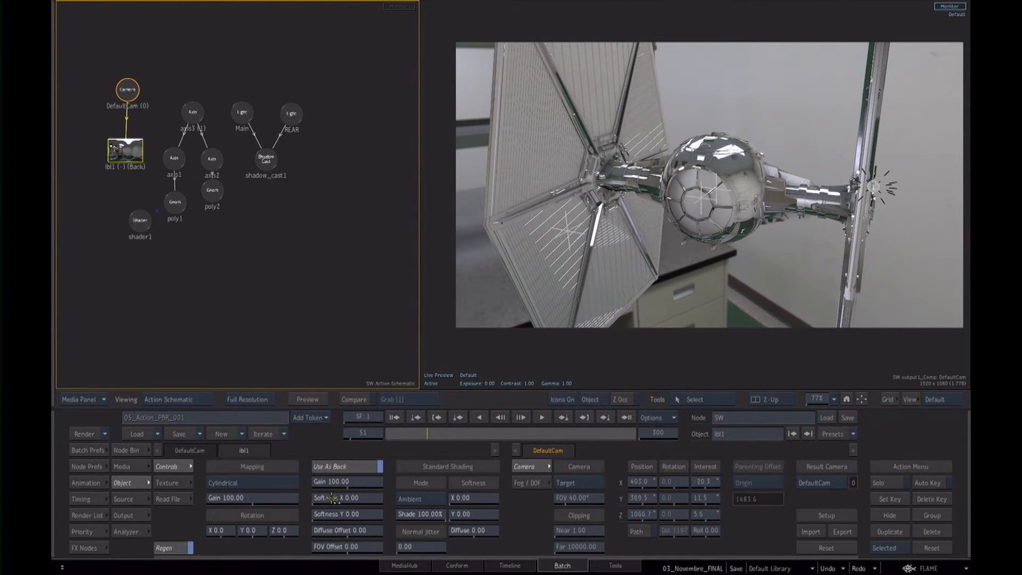
left_click_drag(696, 216, 596, 224)
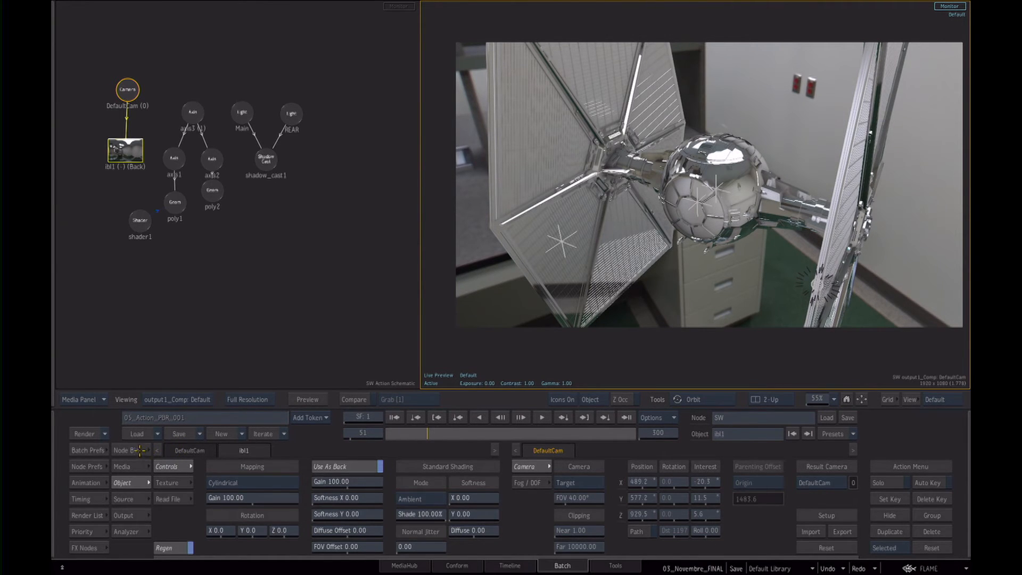
- Check the clip connections in the batch schematic, select the Hires_pano media in the SW Action's media list, and return to the Action schematic
left_click(134, 467)
left_click(274, 269)
key("grave")
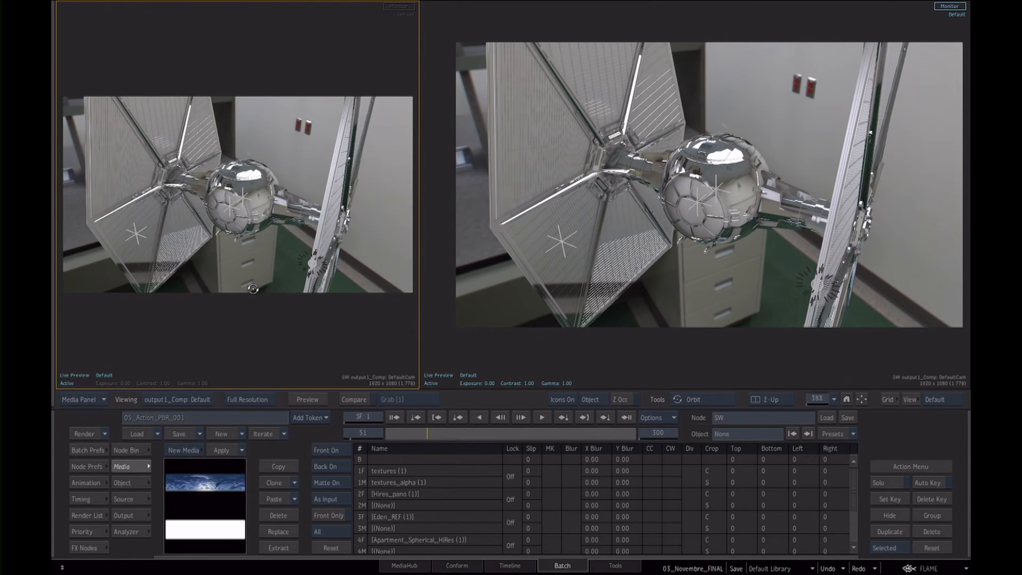
key("Escape")
left_click_drag(244, 283, 292, 276)
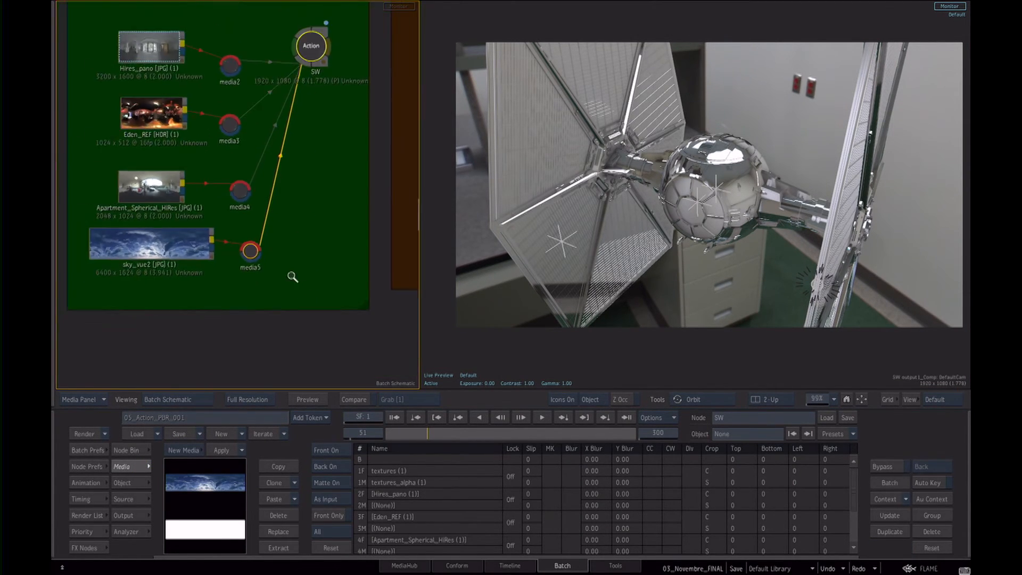
left_click(361, 476)
left_click(362, 497)
key("Escape")
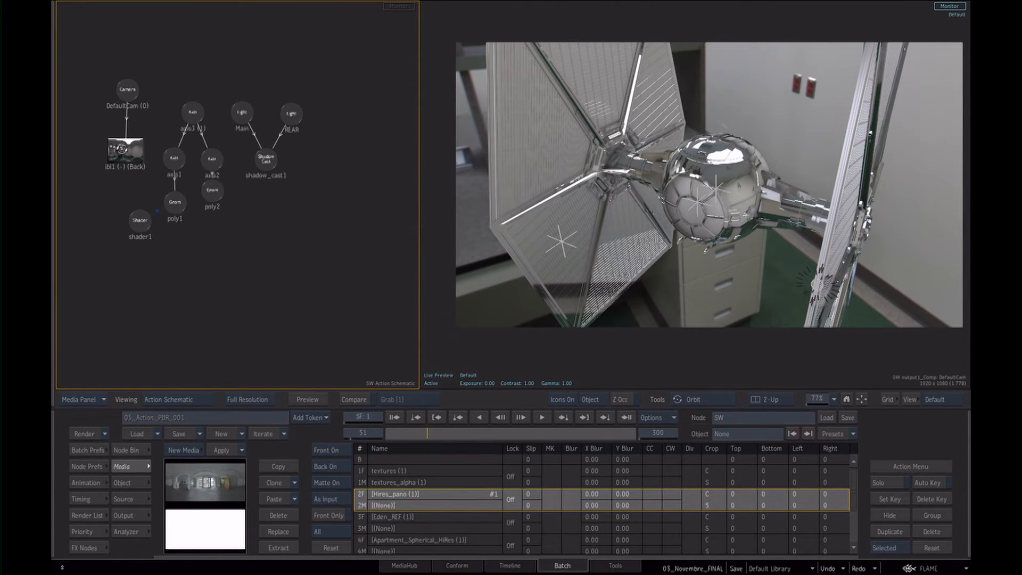
- Add an IBL node using Hires_pano under DefaultCam in the SW Action schematic and delete ibl1
left_click(117, 151)
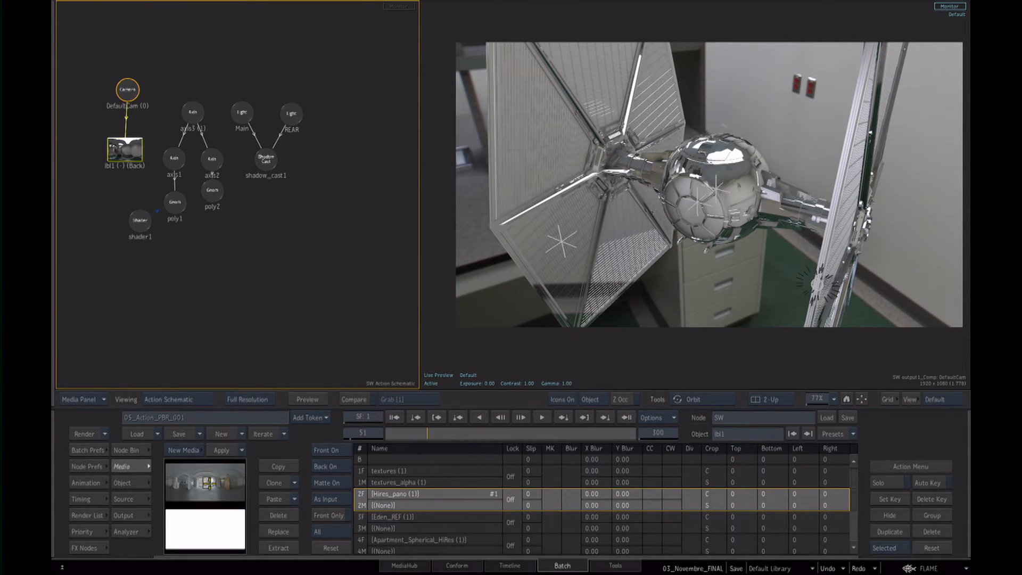
left_click(135, 449)
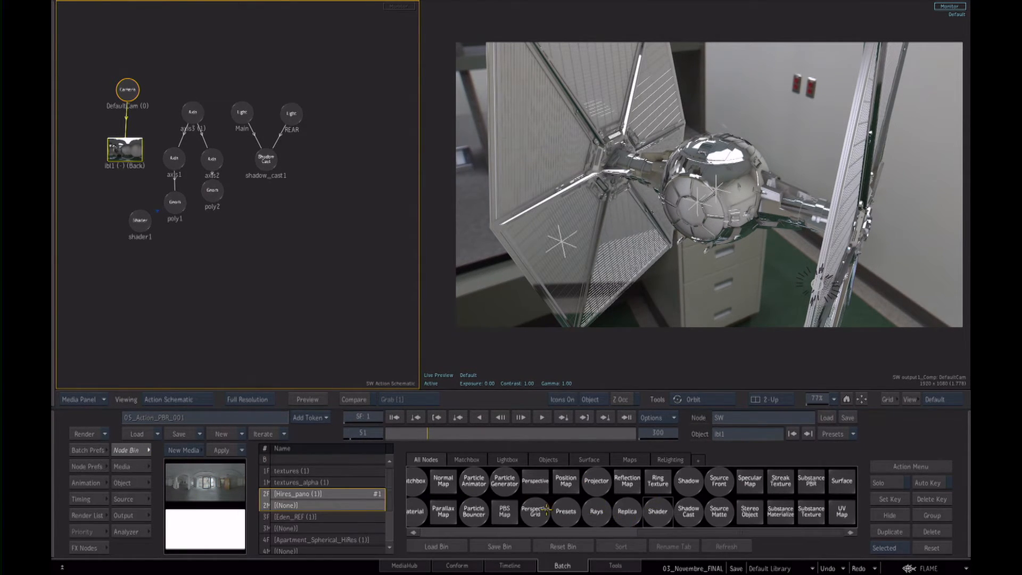
scroll(568, 513, "up", 5)
left_click_drag(631, 511, 84, 197)
left_click(127, 91)
left_click_drag(127, 91, 96, 89)
left_click_drag(126, 150, 181, 574)
left_click(693, 242)
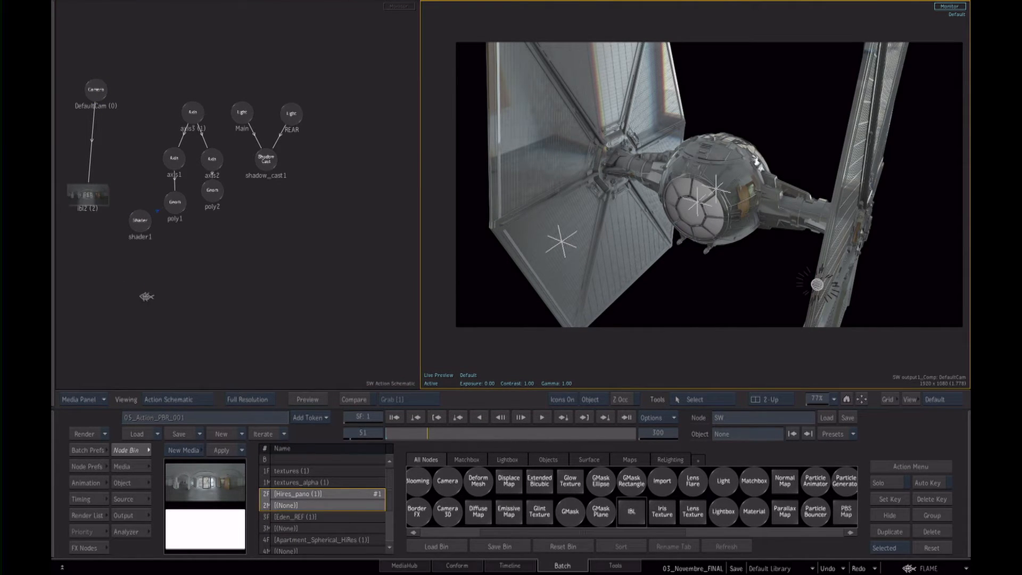
left_click(697, 202)
- Enable Use As Back for ibl2 and orbit the camera around to the other side of the TIE fighter
left_click(87, 195)
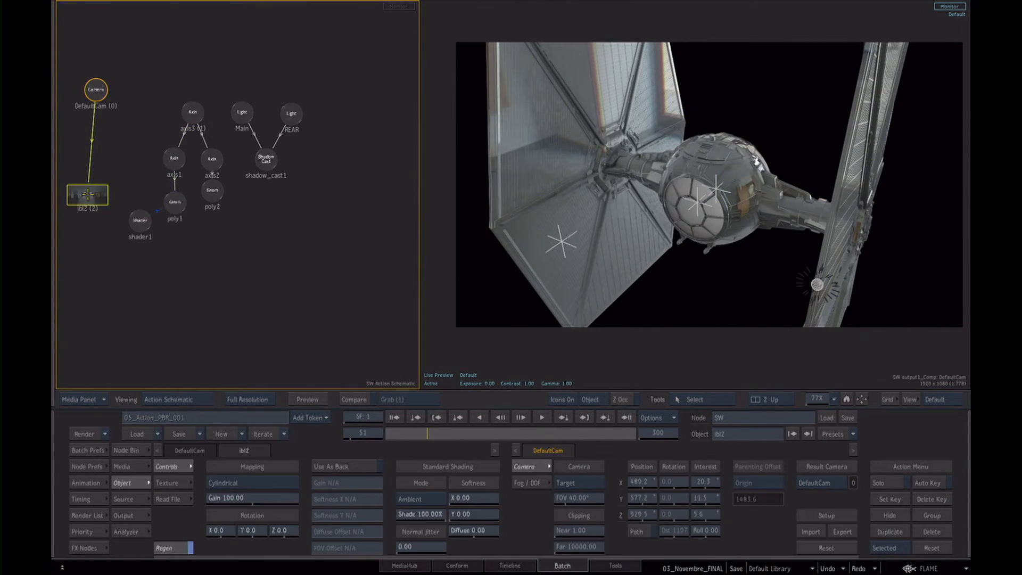
left_click(336, 467)
left_click_drag(715, 211, 791, 217)
left_click(330, 259)
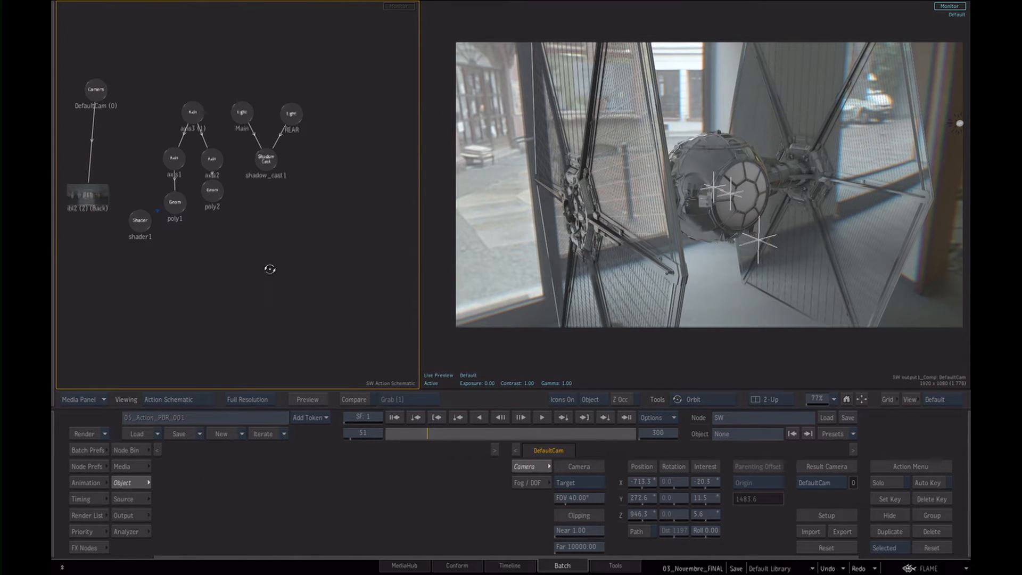
- Return to the batch schematic and move the Hires_pano and Eden_REF clips farther away from their media nodes
key("Escape")
mouse_move(315, 268)
left_mouse_down()
mouse_move(305, 278)
mouse_move(310, 264)
mouse_move(297, 270)
left_mouse_up()
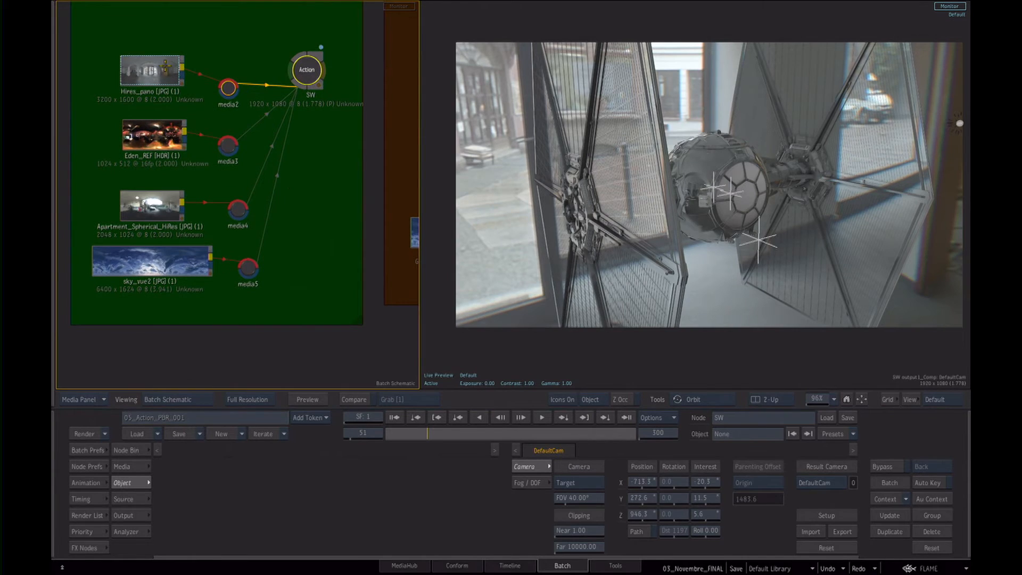
left_click(148, 52)
left_click_drag(148, 53, 146, 50)
left_click_drag(154, 135, 130, 113)
- Set the SW Action node as Context 1
left_click(307, 70)
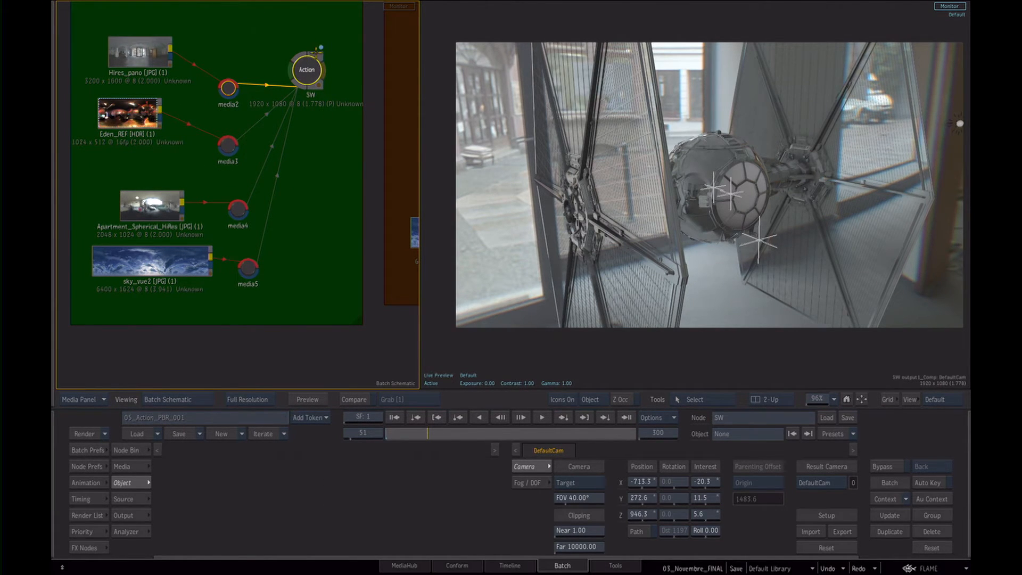
right_click(311, 76)
mouse_move(358, 200)
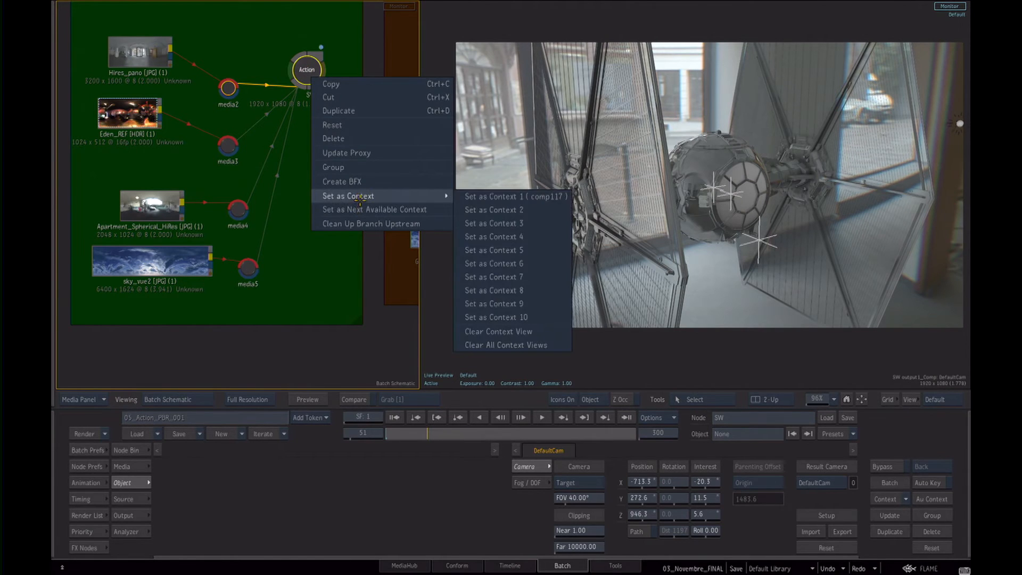
left_click(489, 197)
left_click(669, 352)
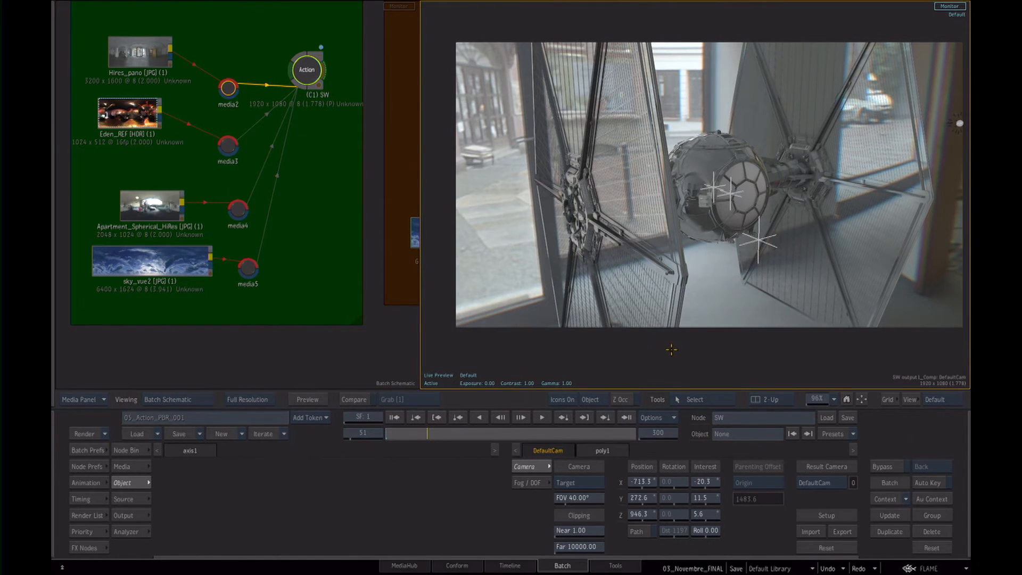
- Display Context 1 in the viewport and nudge the poly1 geometry slightly in the scene
left_click(655, 258)
key("1")
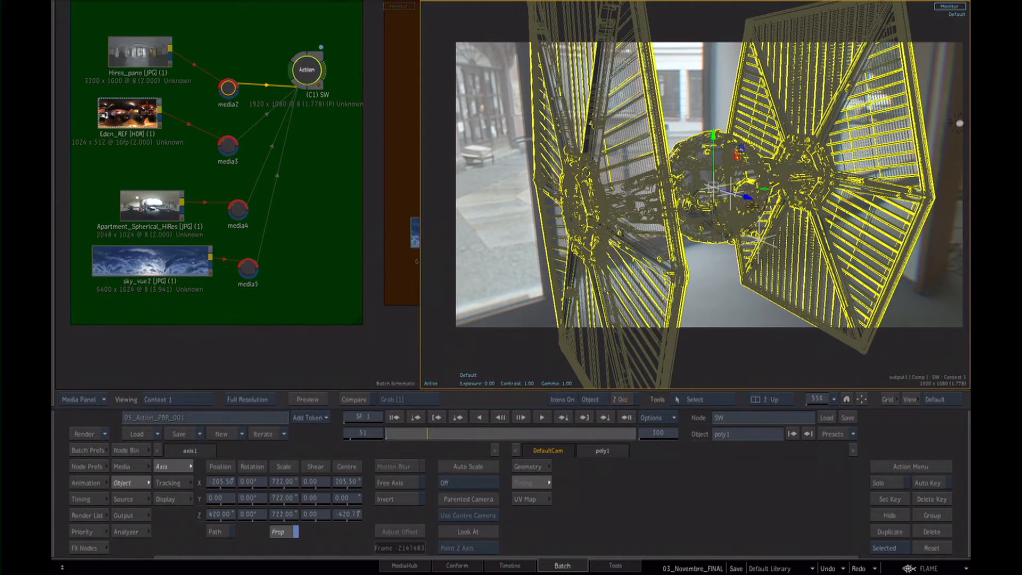
left_click_drag(748, 197, 751, 200)
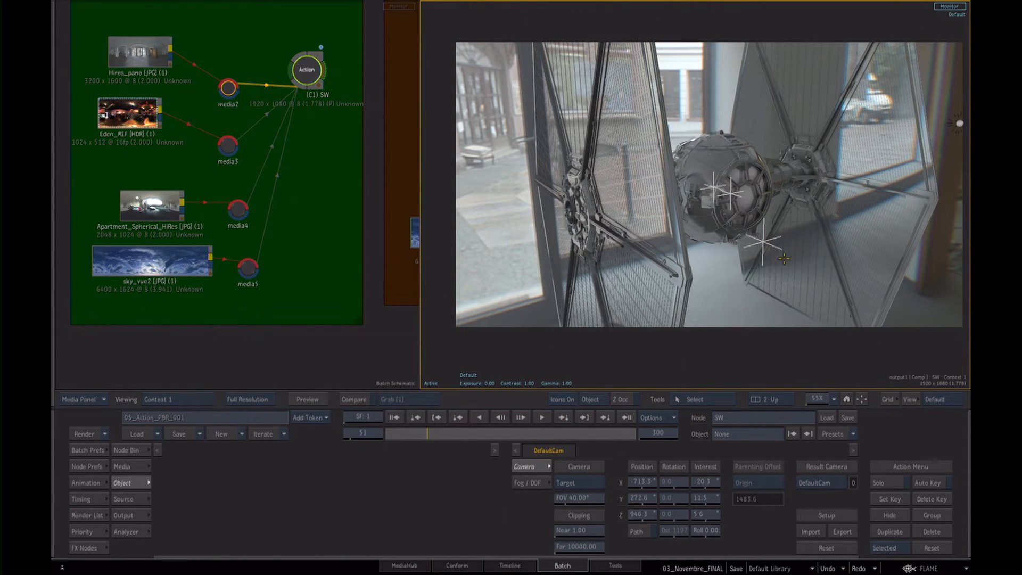
left_click(301, 231)
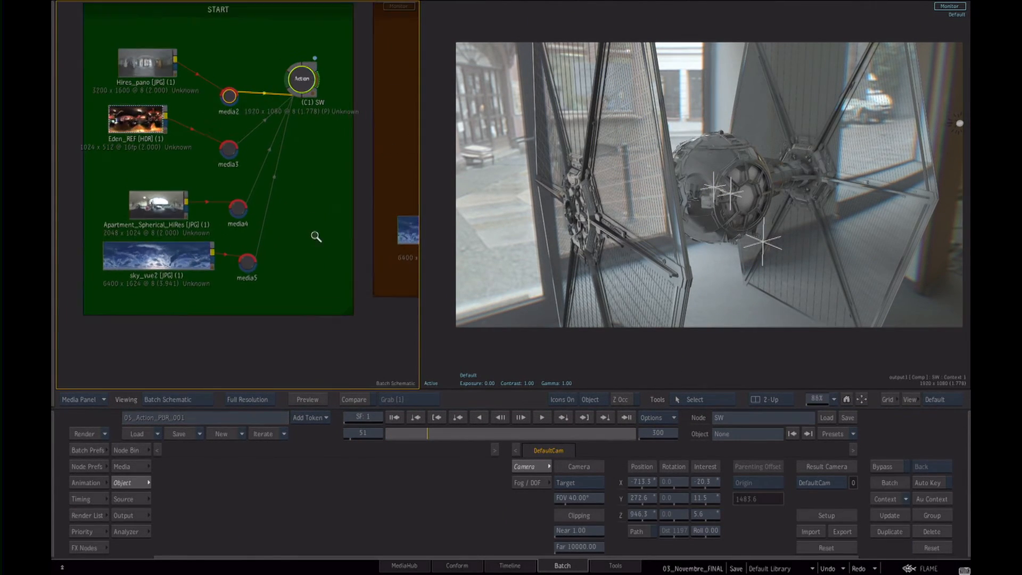
- Add a Blur node to the SW Action's output and set its proportional width and height to 5.50
scroll(307, 221, "up", 1)
scroll(312, 111, "down", 2)
mouse_move(291, 109)
left_mouse_down()
mouse_move(261, 115)
mouse_move(276, 124)
left_mouse_up()
mouse_move(297, 574)
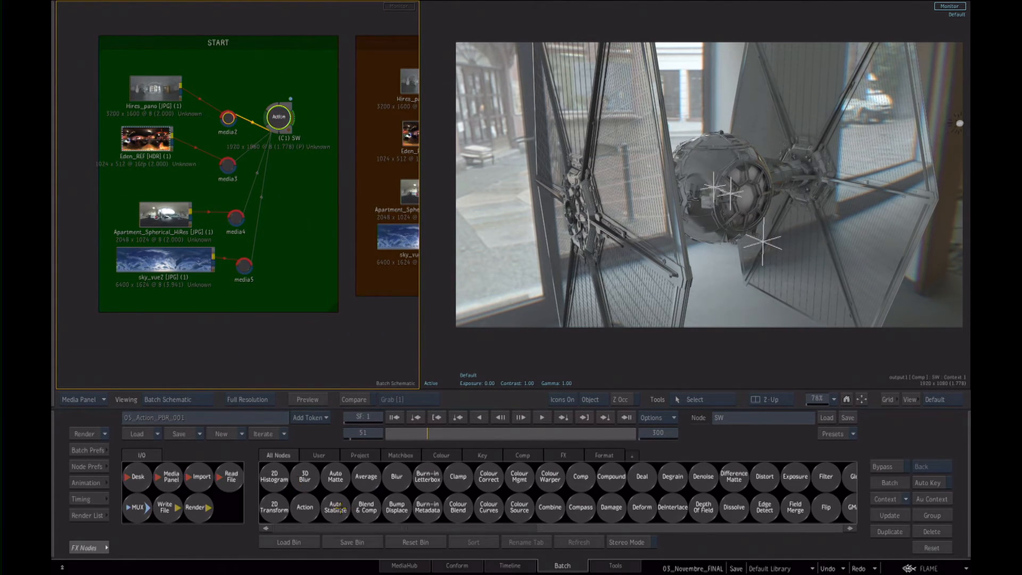
left_click_drag(396, 477, 317, 181)
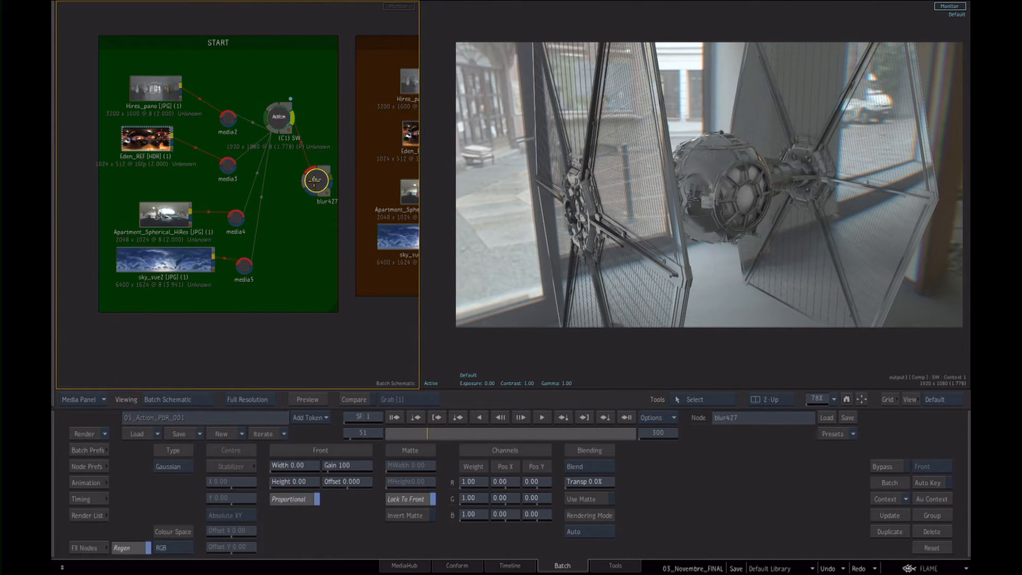
left_click_drag(287, 465, 306, 465)
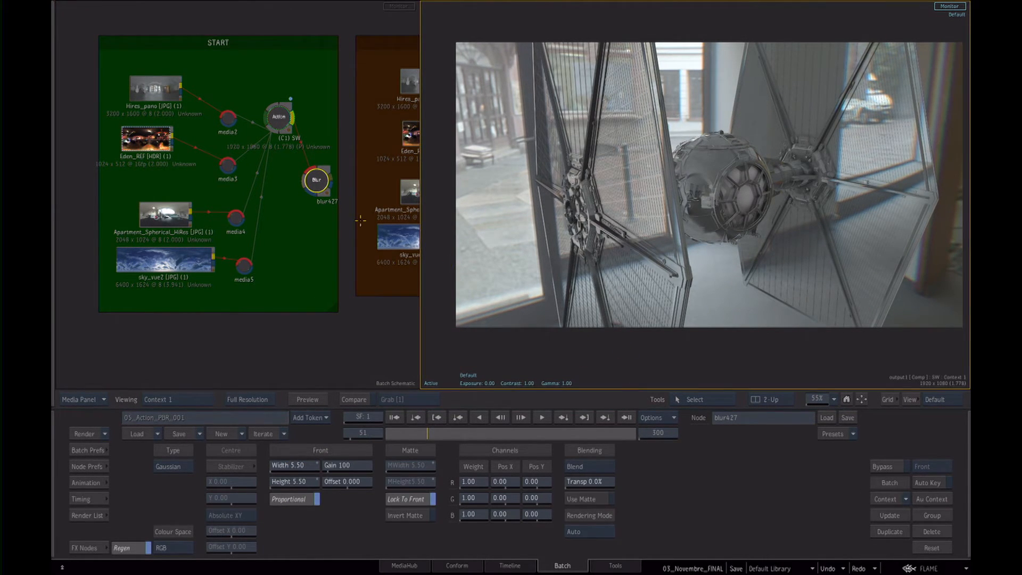
- Set the Blur node as Context 2 and display Context 2 in the viewport
right_click(316, 180)
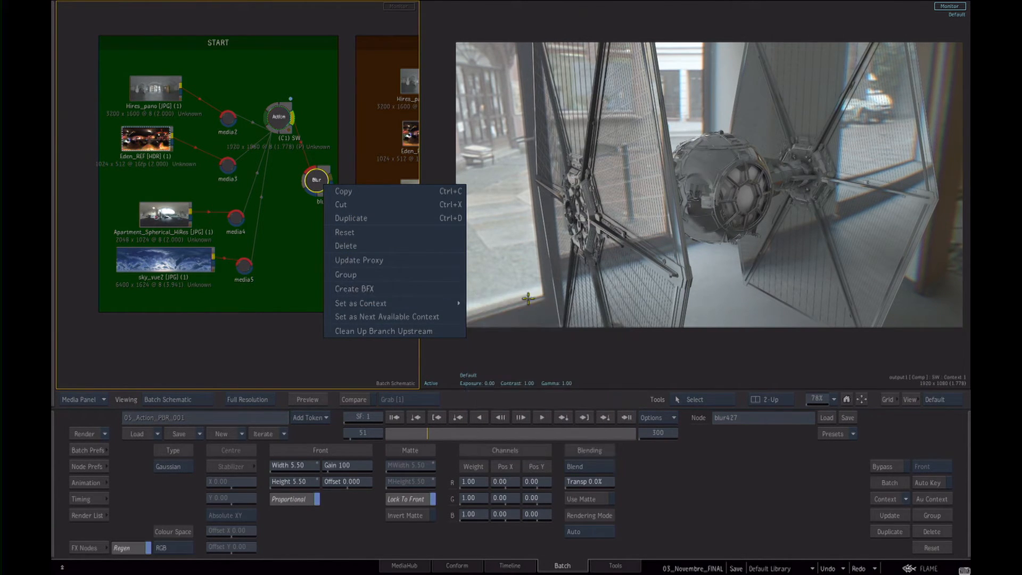
mouse_move(453, 302)
left_click(507, 317)
left_click(718, 352)
key("2")
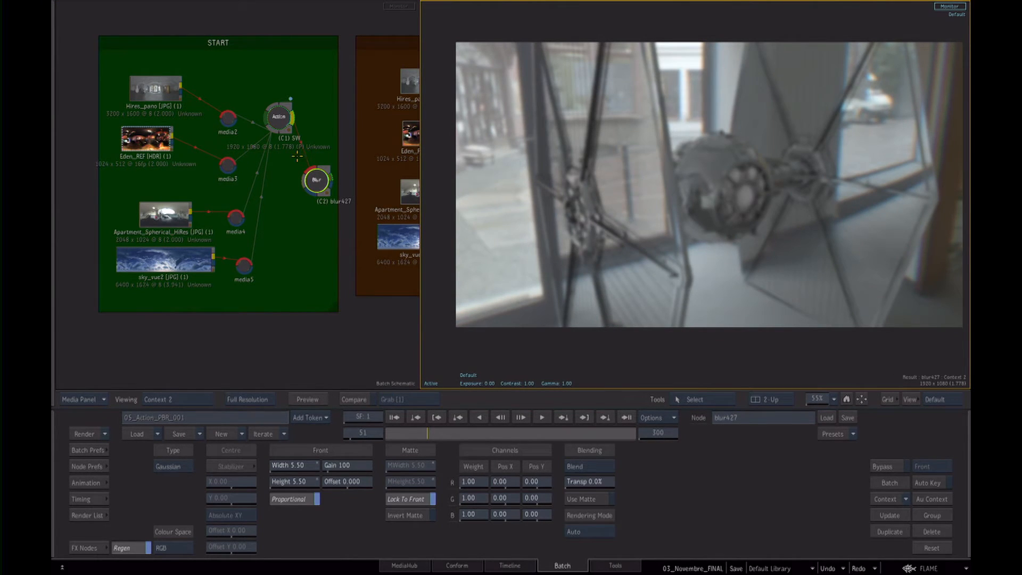
left_click_drag(315, 181, 311, 184)
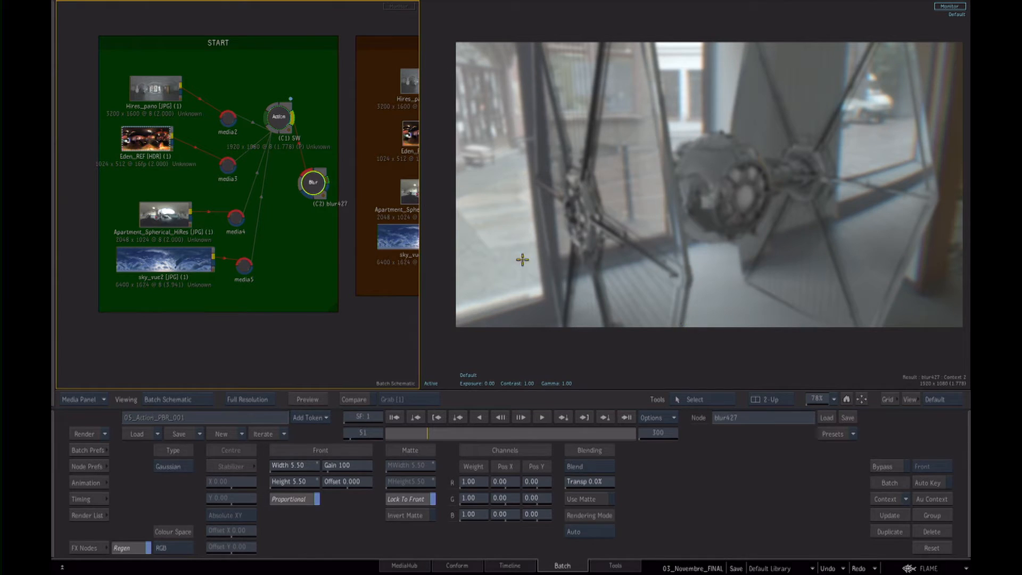
- In the SW Action schematic, switch the icon display to Group Off and move axis3 to about -98.25 in X
left_click(279, 117)
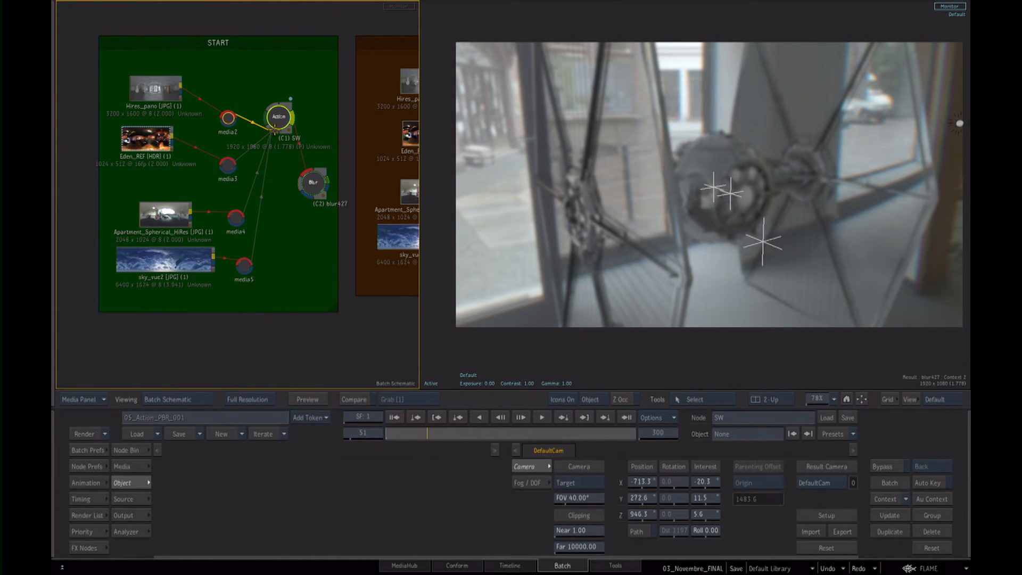
double_click(279, 117)
left_click(192, 112)
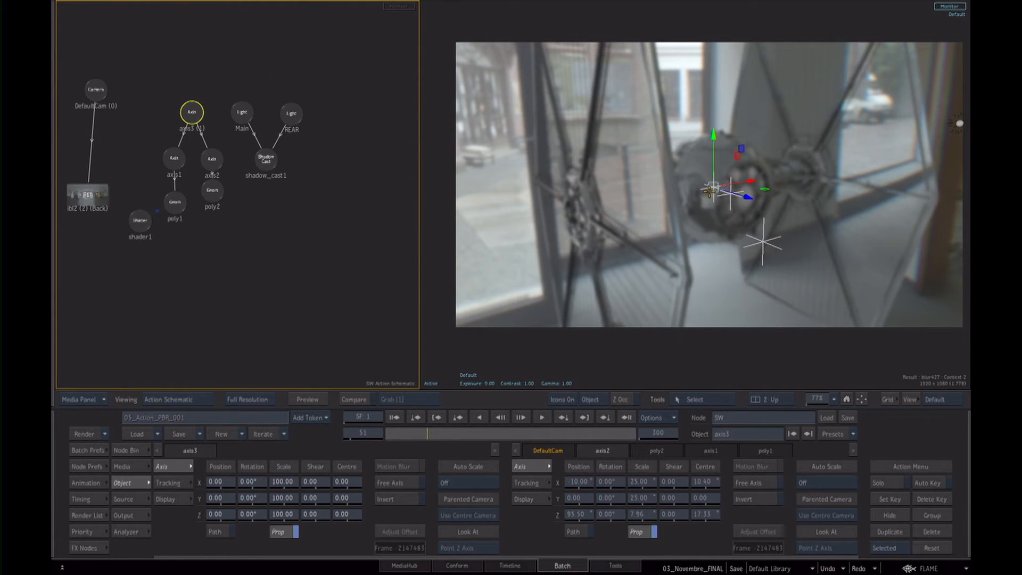
left_click_drag(264, 210, 289, 221)
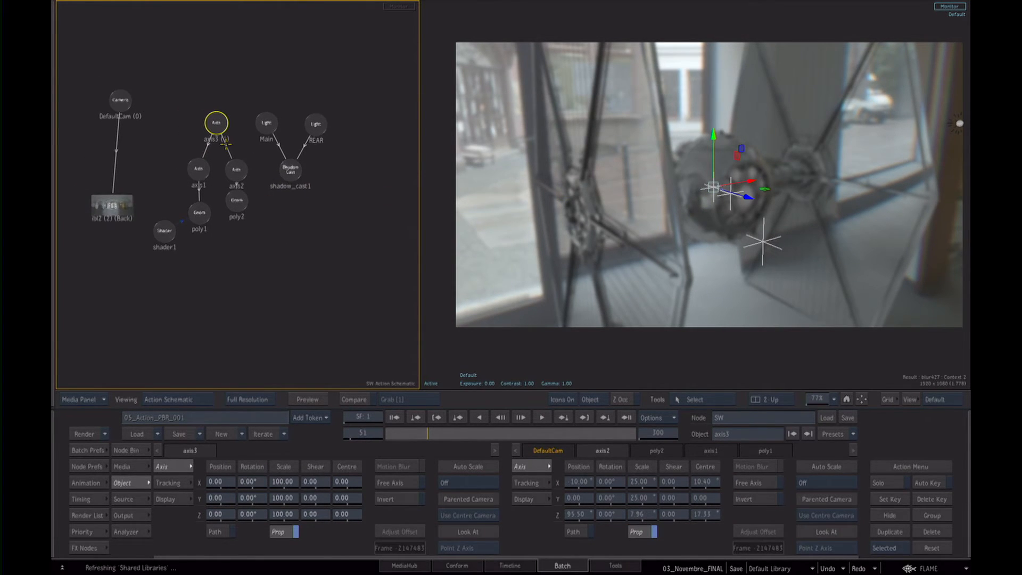
left_click(566, 401)
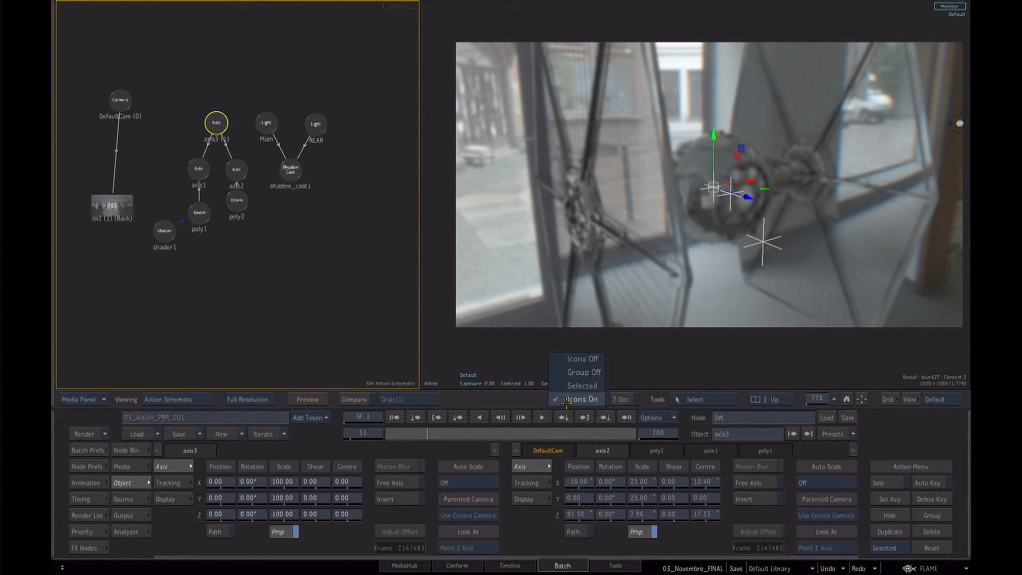
left_click(583, 373)
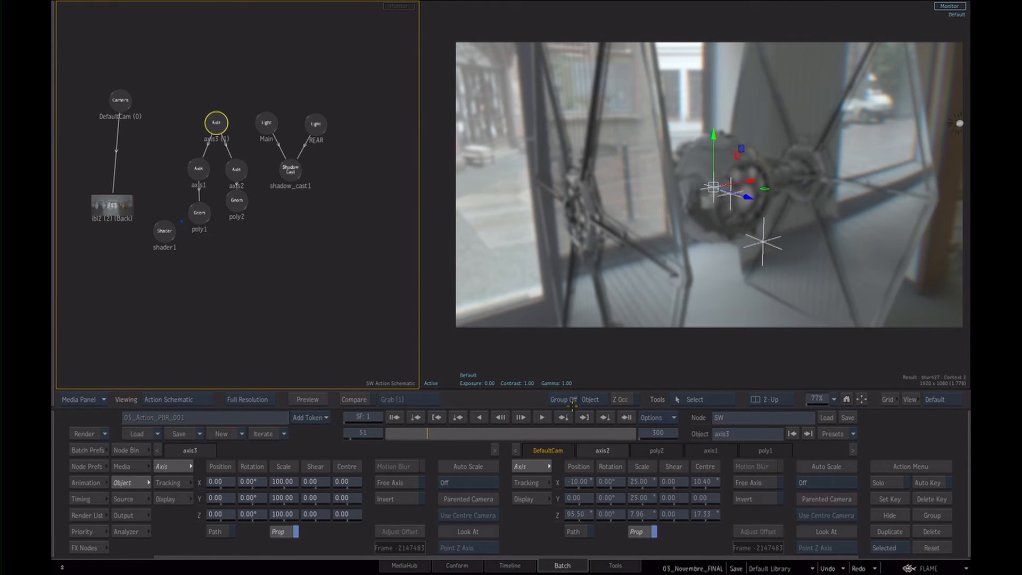
left_click_drag(764, 168, 727, 192)
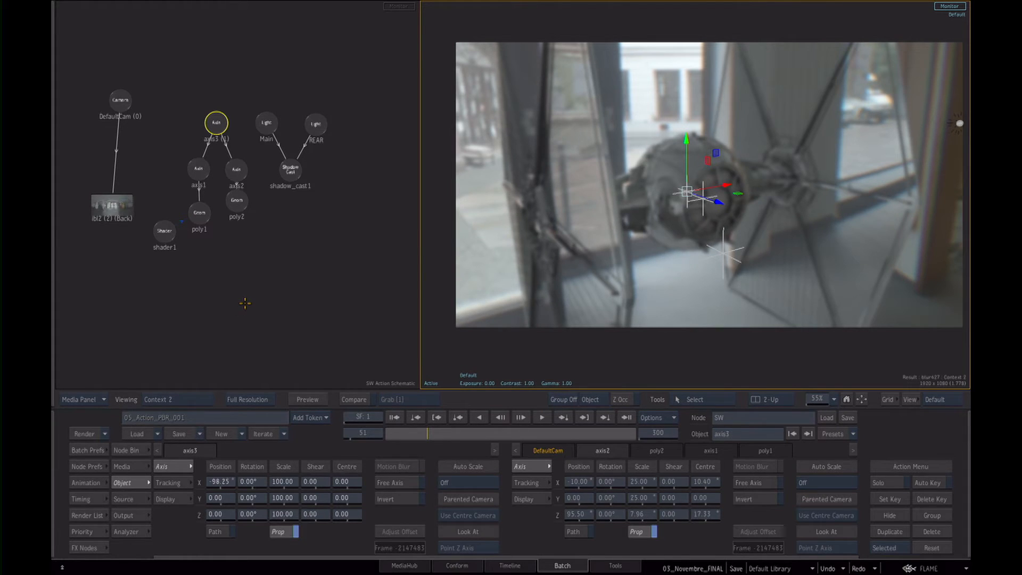
- Return to the batch schematic and delete the Blur node
left_click(281, 274)
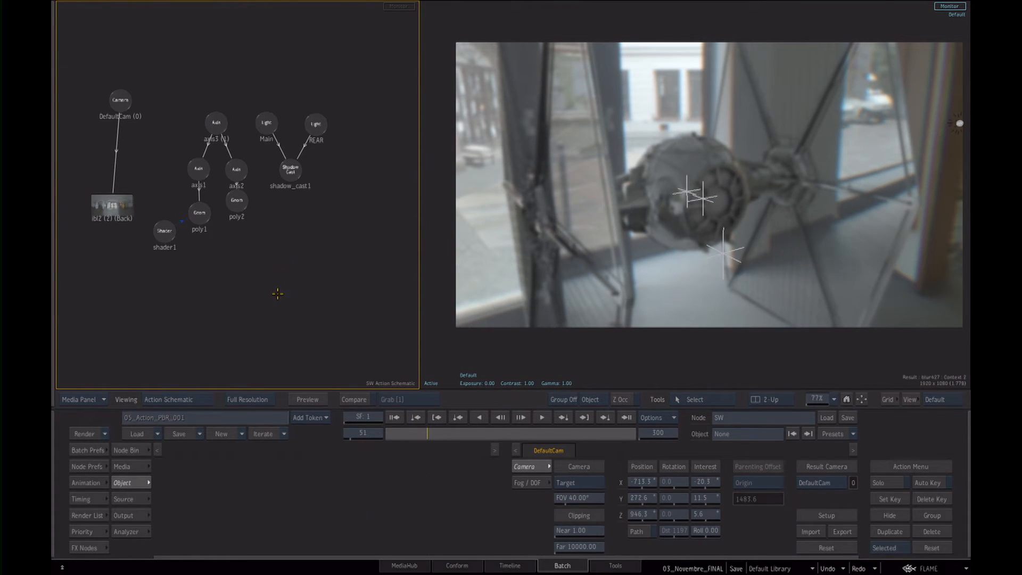
key("Escape")
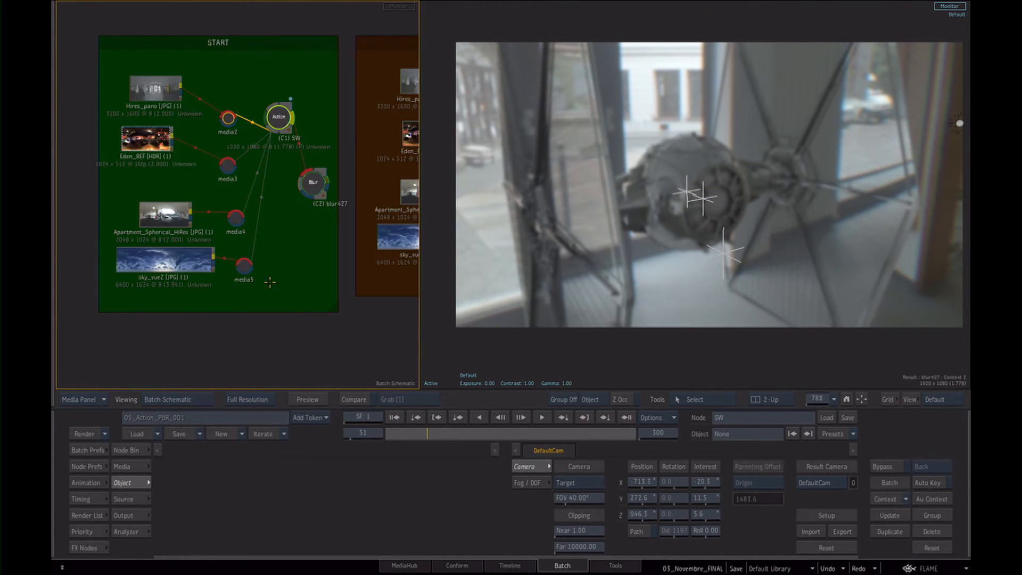
left_click_drag(312, 183, 314, 386)
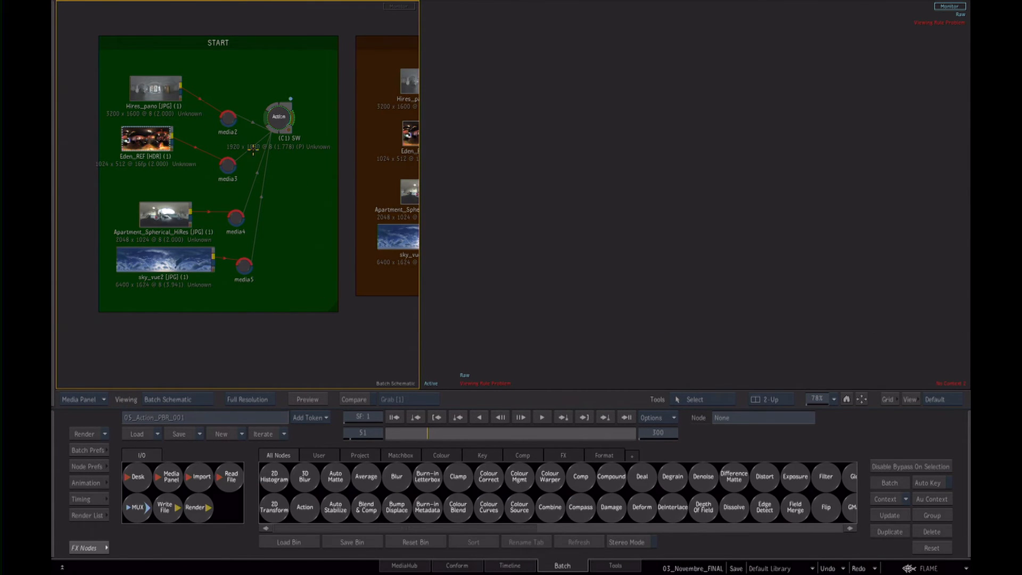
- Display the SW Action's Context 1 in the viewport and disconnect Hires_pano from media2
left_click(279, 121)
left_click(596, 214)
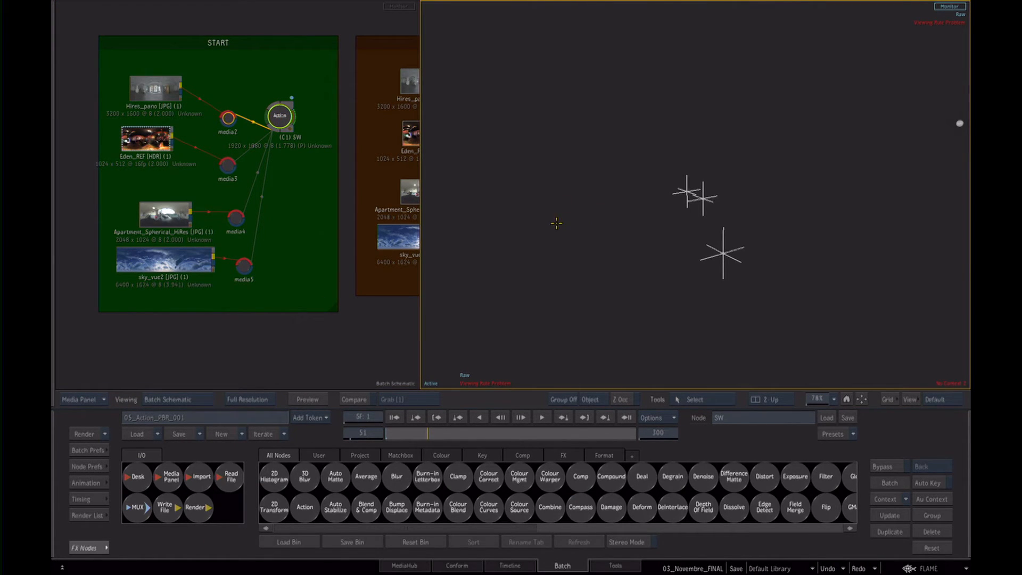
key("2")
key("F4")
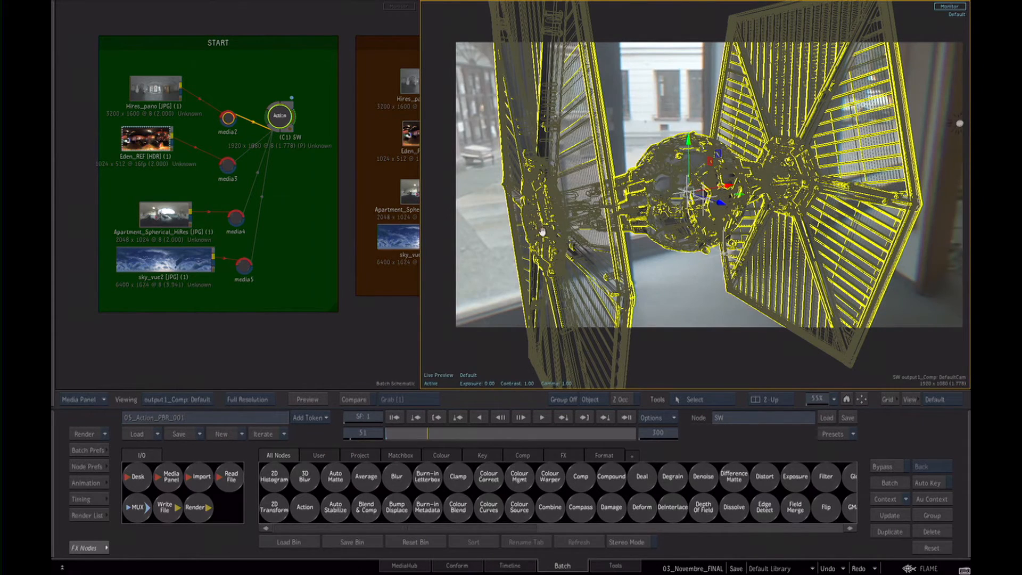
key("1")
left_click(211, 163)
left_click_drag(205, 124, 214, 79)
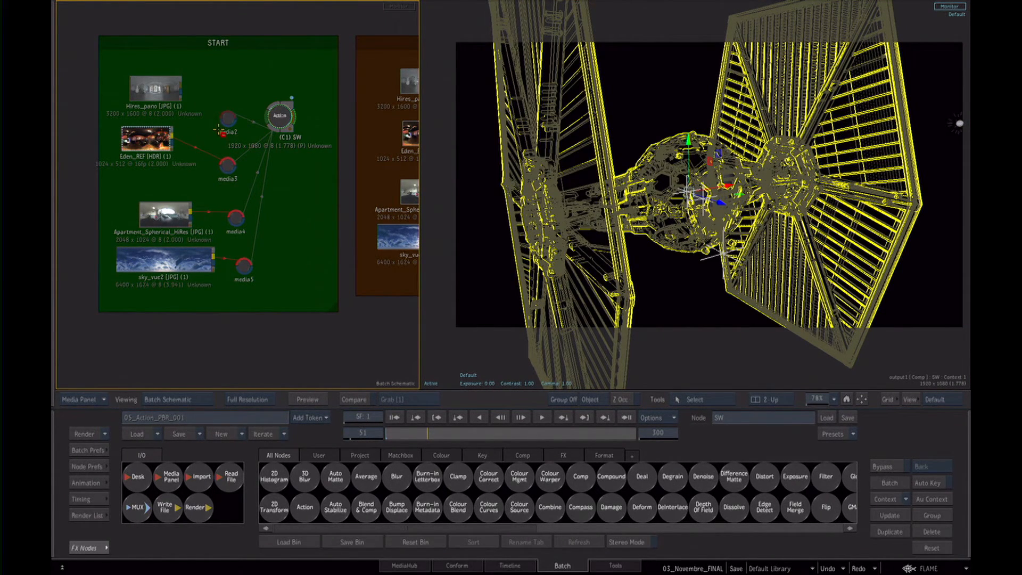
- Turn the Action icons off and connect the Eden_REF clip to media2
left_click(568, 401)
left_click(574, 384)
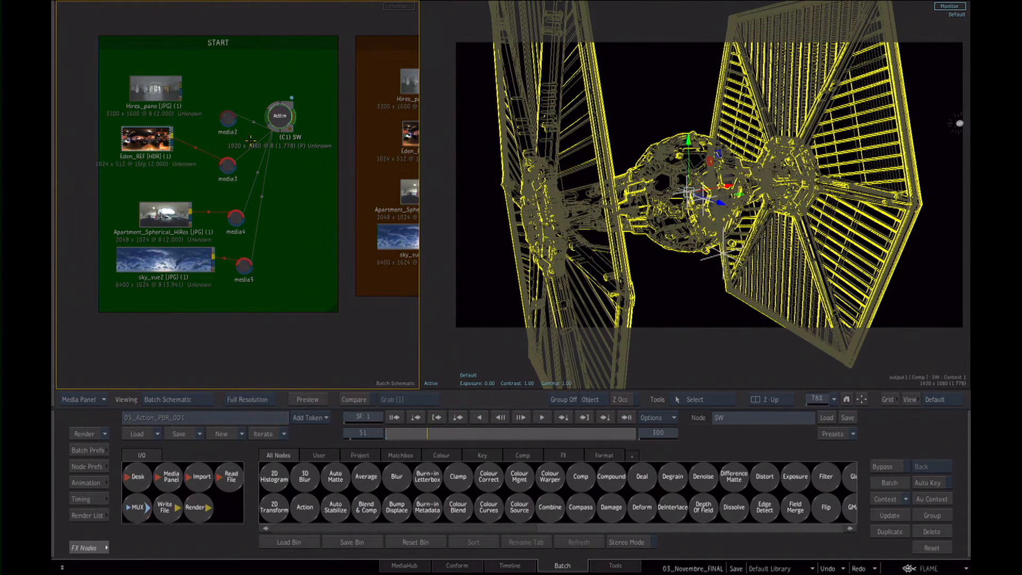
key("shift+i")
mouse_move(227, 116)
left_mouse_down()
mouse_move(192, 141)
mouse_move(224, 123)
left_mouse_up()
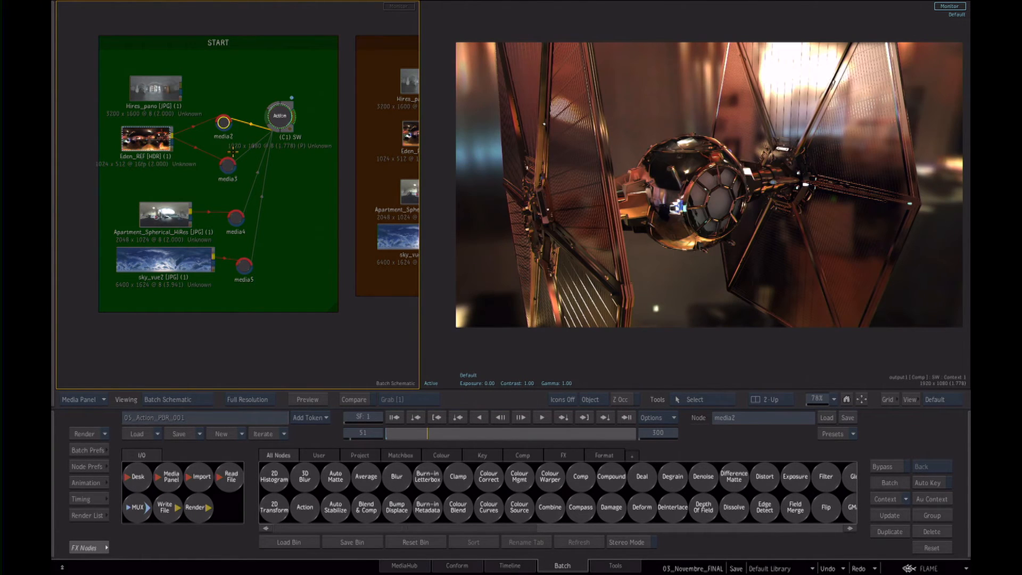
- Orbit the camera to a flatter view of the TIE fighter and increase the Roughness of shader1 in the SW Action
left_click_drag(775, 201, 703, 231)
double_click(280, 116)
left_click_drag(168, 234, 171, 232)
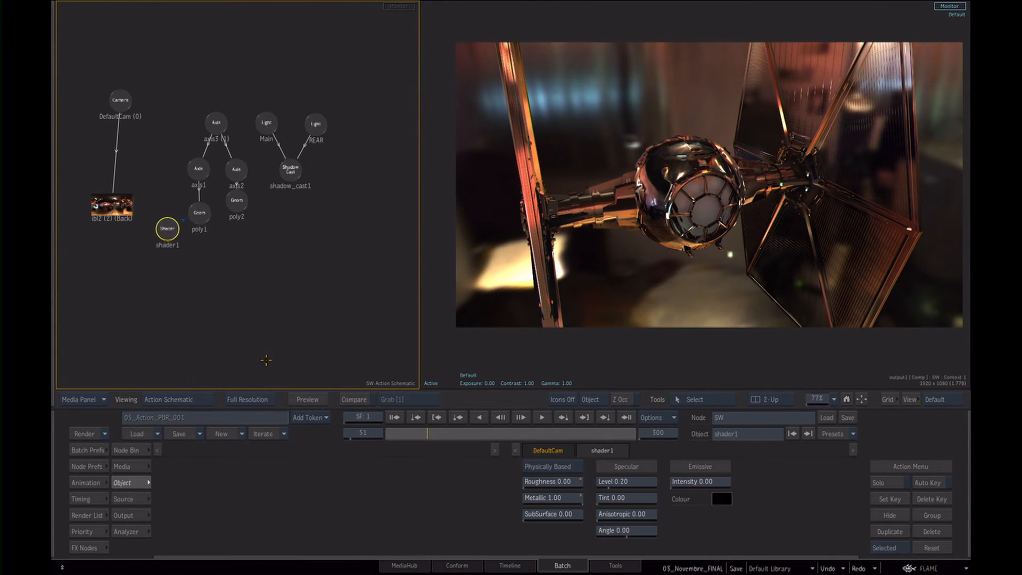
left_click_drag(551, 482, 560, 483)
left_click(305, 247)
key("Escape")
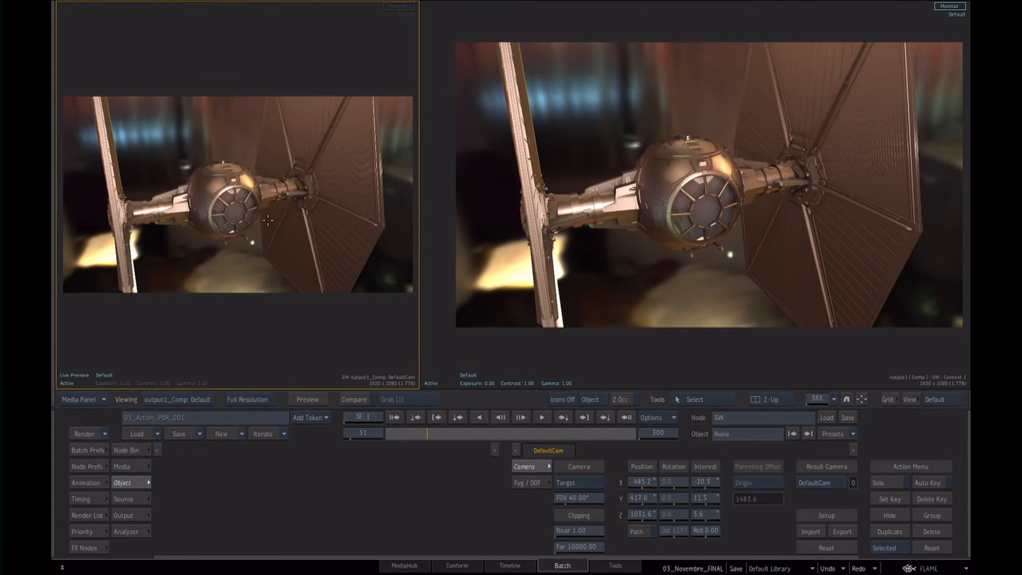
- Connect the sky_vue2 clip to media2 as the SW Action's environment
left_click_drag(223, 123, 248, 256)
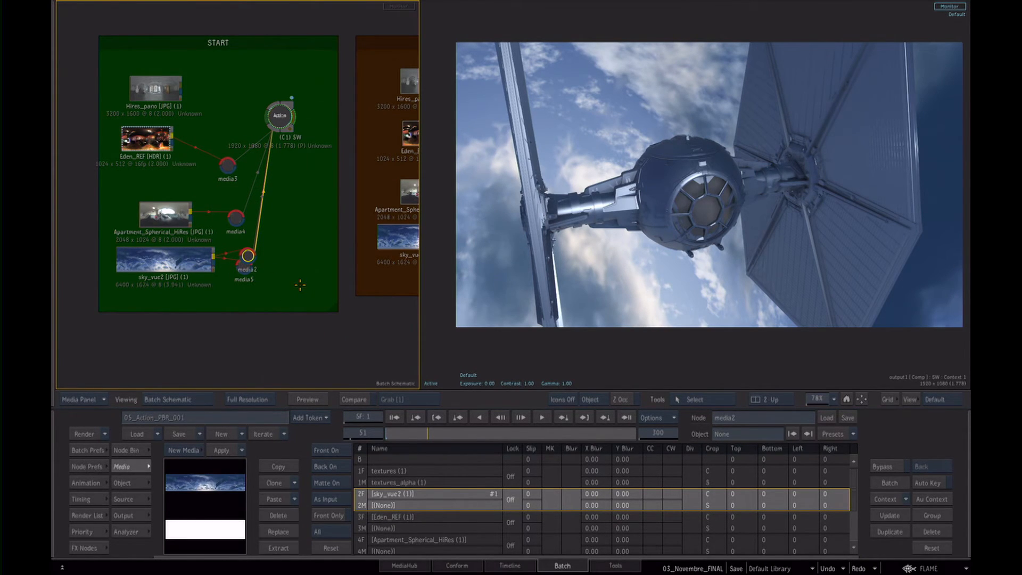
left_click_drag(326, 271, 197, 273)
left_click_drag(372, 281, 223, 302)
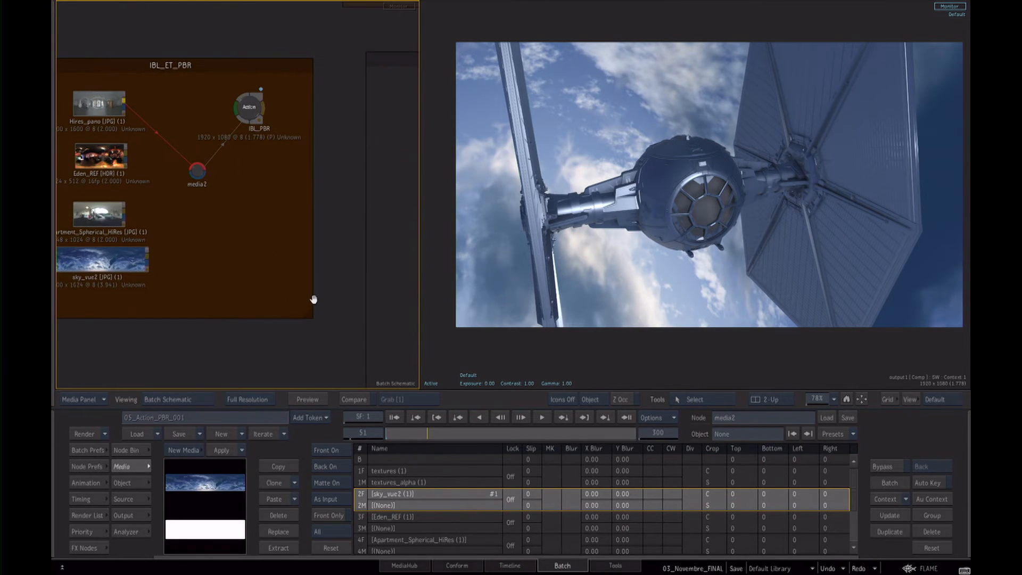
left_click_drag(325, 298, 238, 262)
left_click_drag(378, 261, 159, 258)
mouse_move(220, 252)
left_mouse_down()
mouse_move(345, 306)
mouse_move(397, 315)
left_mouse_up()
mouse_move(188, 255)
left_mouse_down()
mouse_move(361, 272)
mouse_move(413, 258)
left_mouse_up()
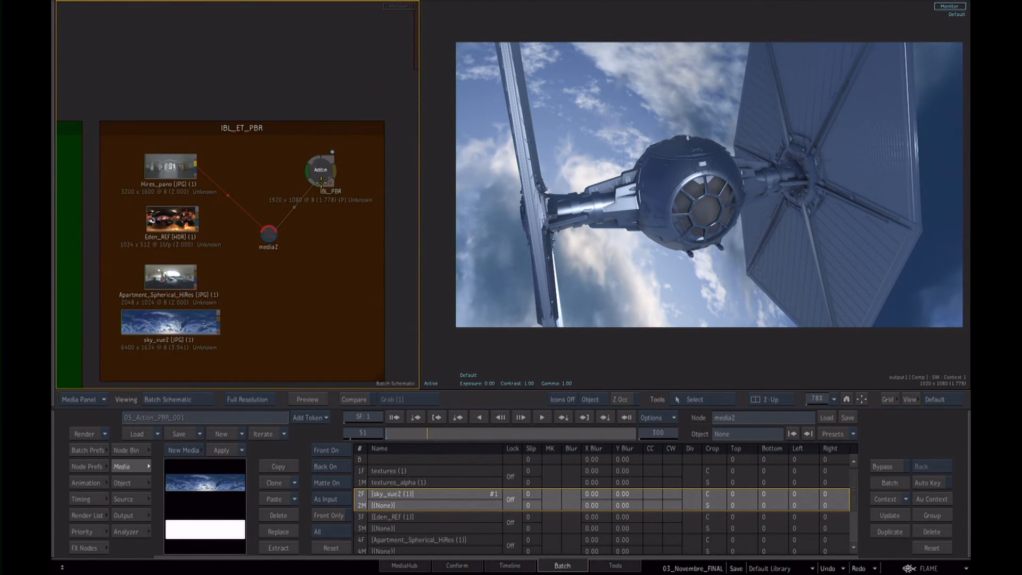
left_click(321, 179)
left_click_drag(317, 181, 421, 163)
left_click_drag(146, 207, 263, 210)
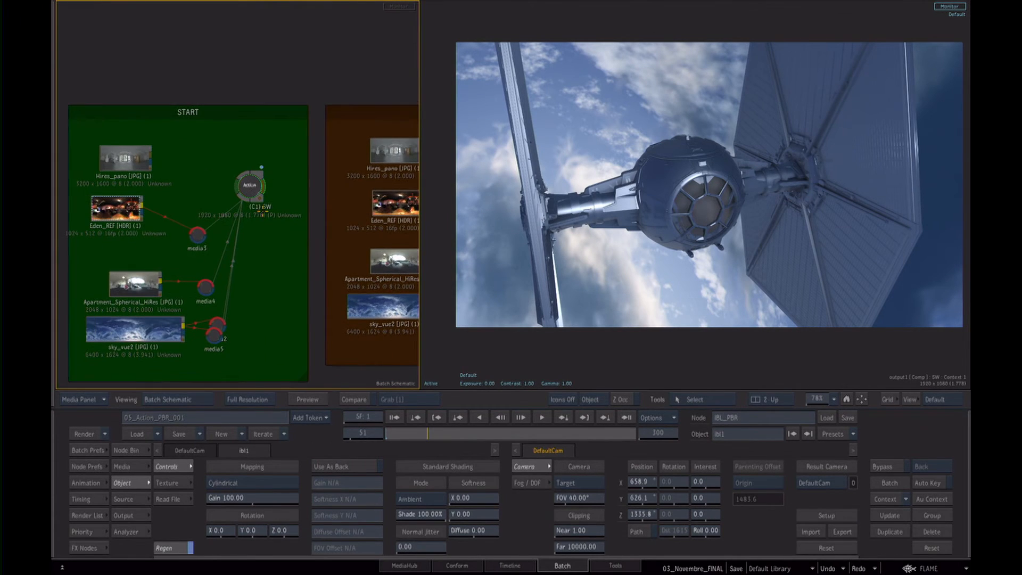
left_click(252, 189)
key("Escape")
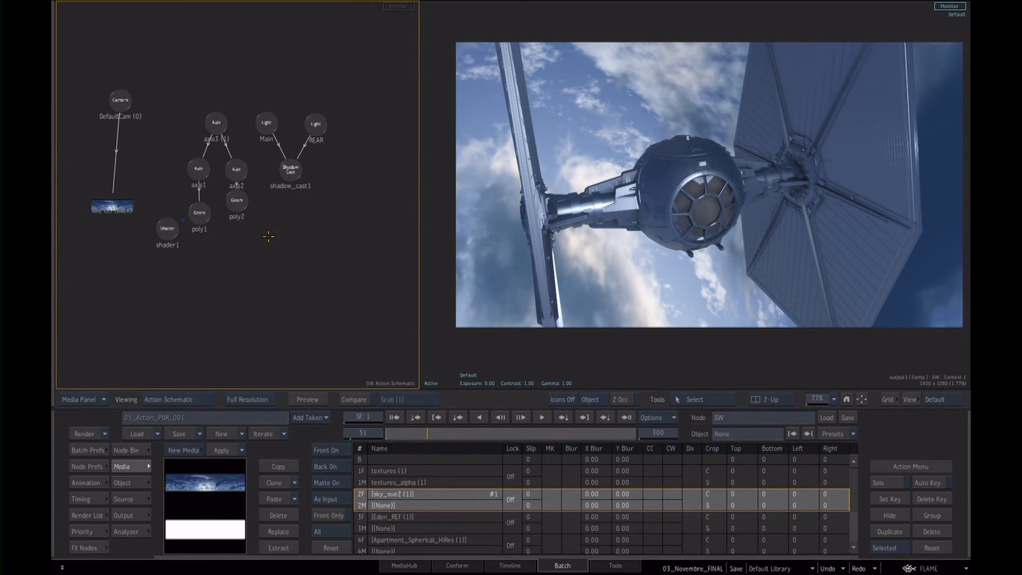
key("Escape")
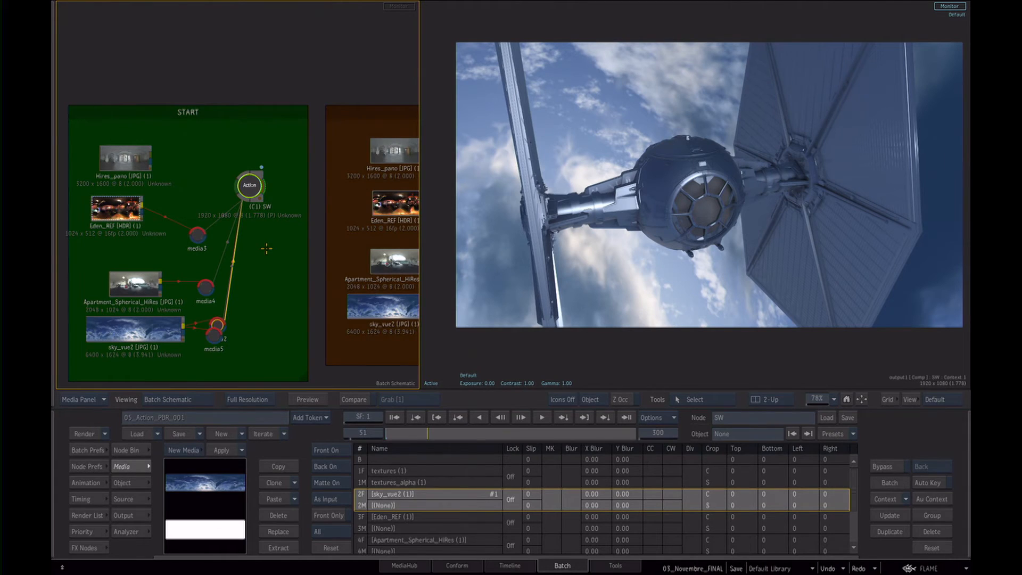
- Connect the Hires_pano clip to media2 and display the map nodes available inside the SW Action
left_click_drag(214, 336, 166, 162)
double_click(249, 186)
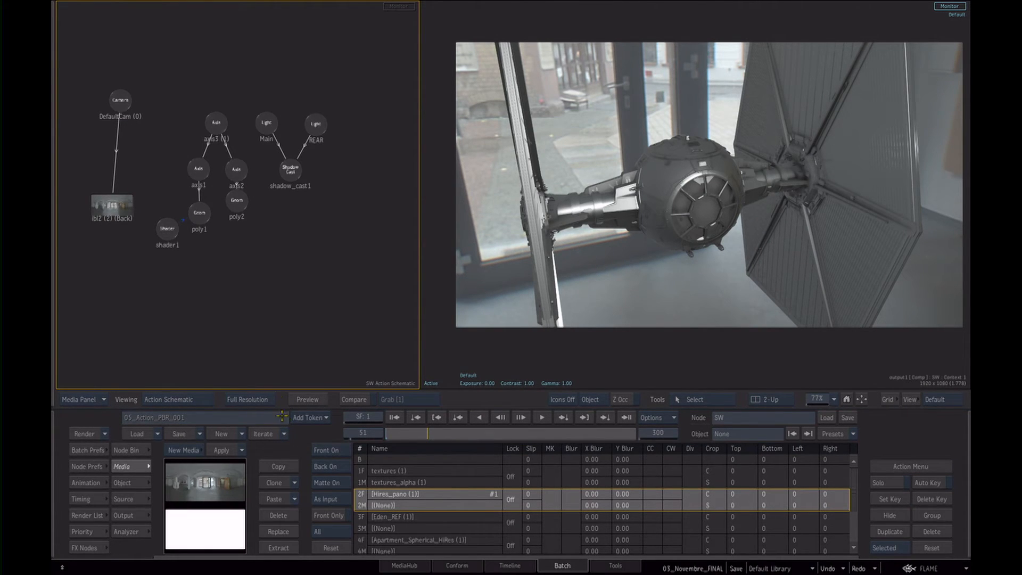
left_click(124, 451)
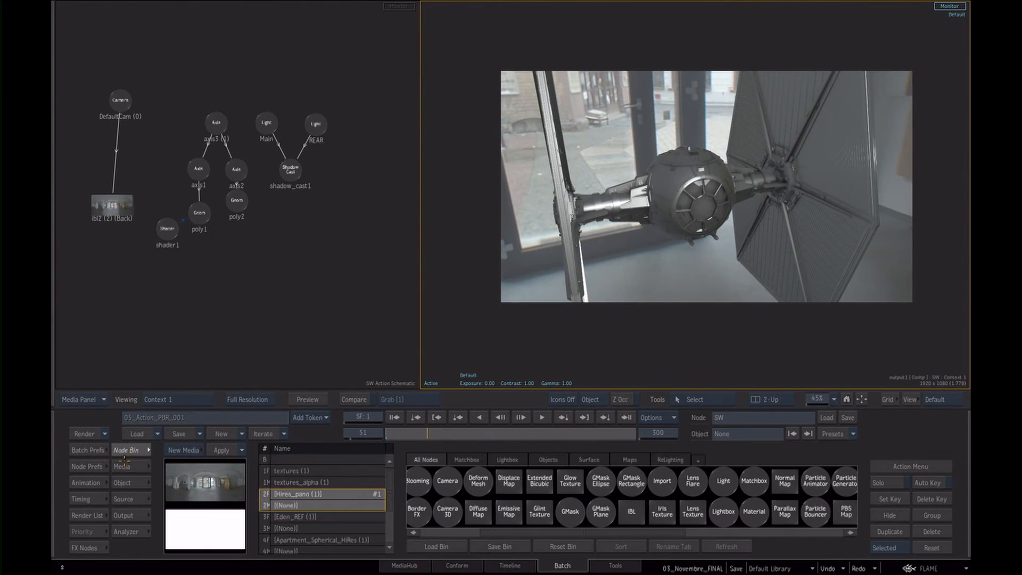
left_click(628, 459)
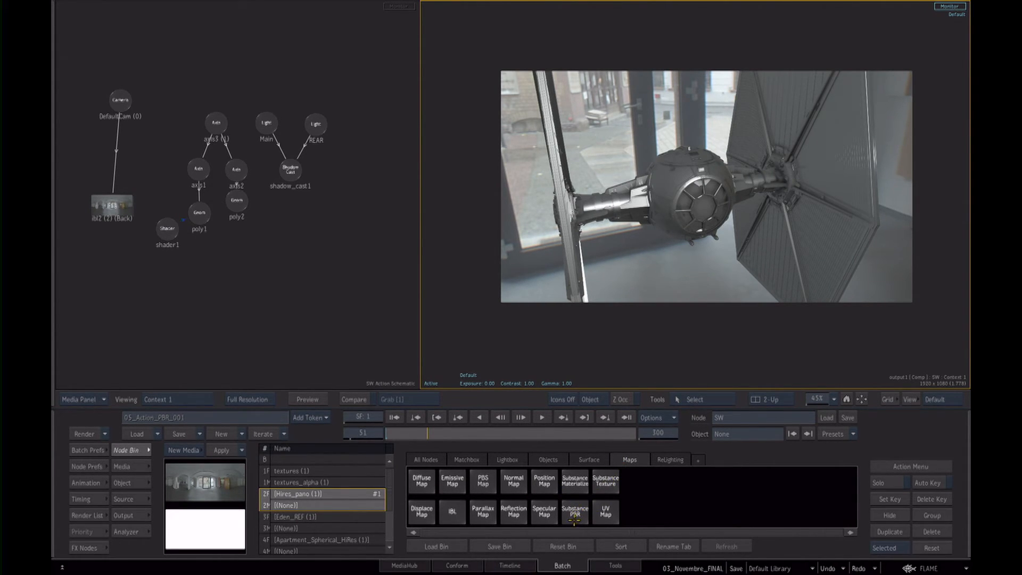
- Delete the shader1 node from the SW Action schematic
left_click(198, 221)
left_click_drag(168, 229, 175, 472)
- Add a Substance PBR map to poly1 using the Wood Beech Natural preset from the Wood directory
left_click_drag(199, 213, 196, 216)
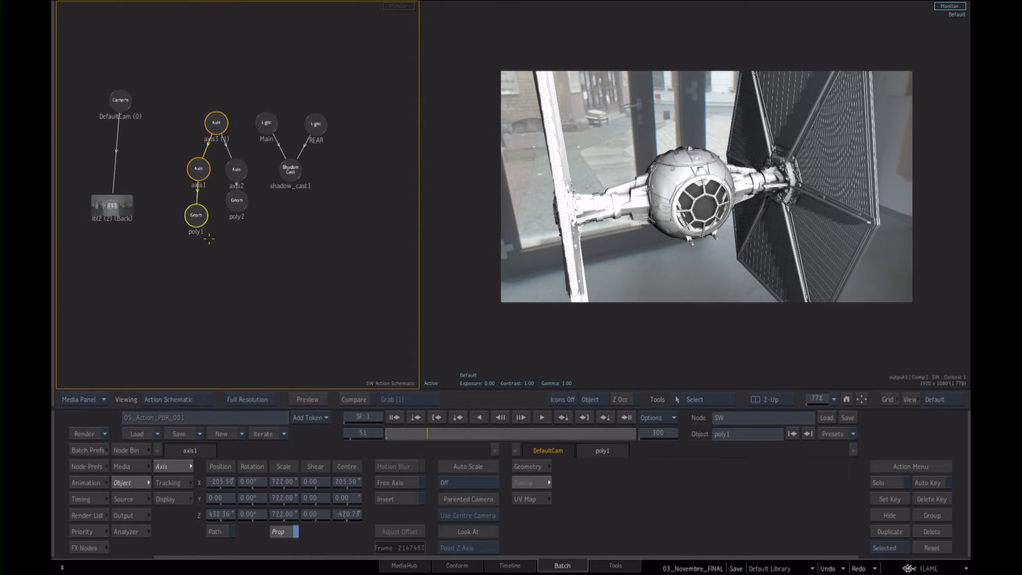
left_click(131, 450)
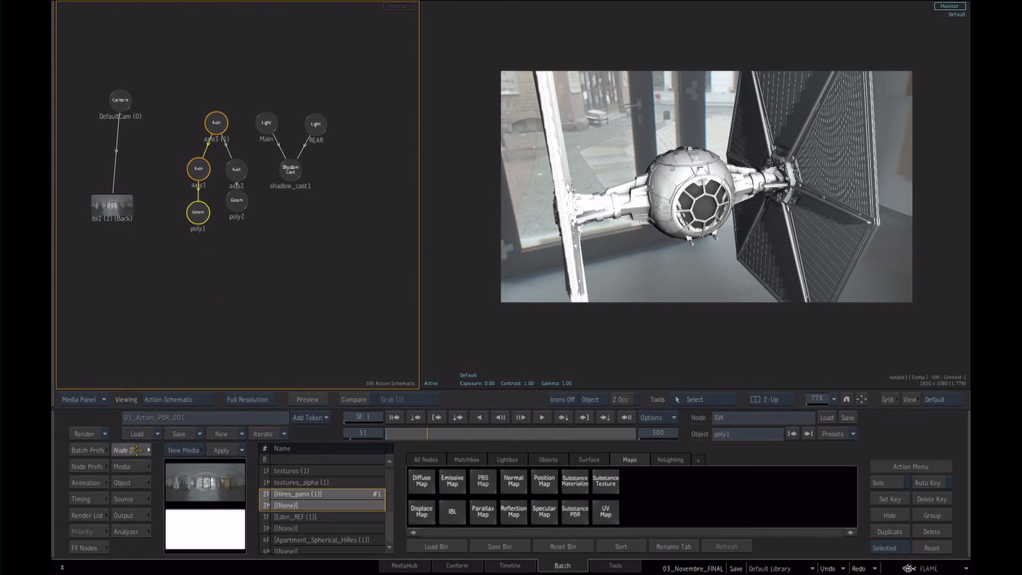
left_click(575, 512)
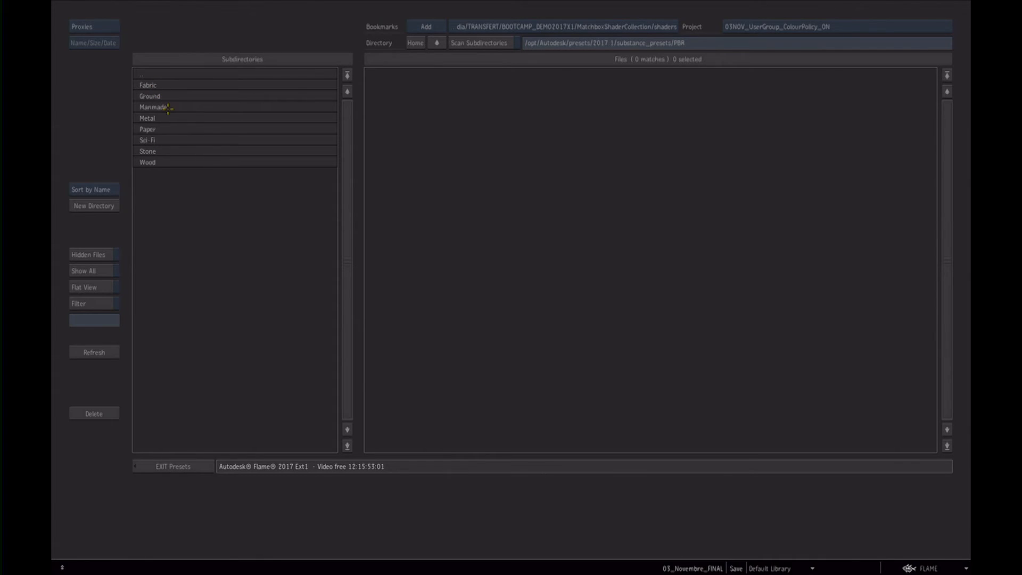
left_click(471, 43)
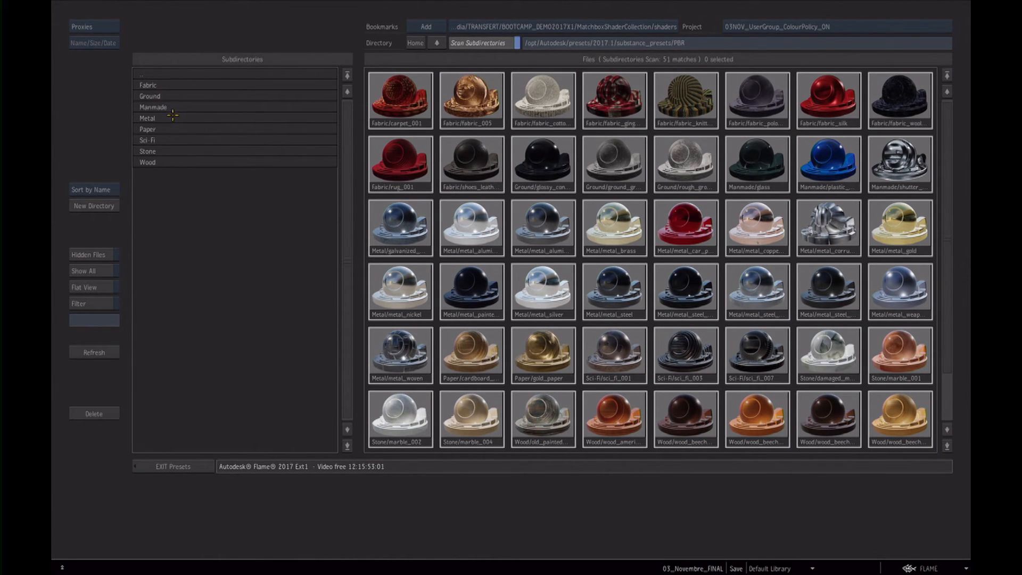
left_click(167, 164)
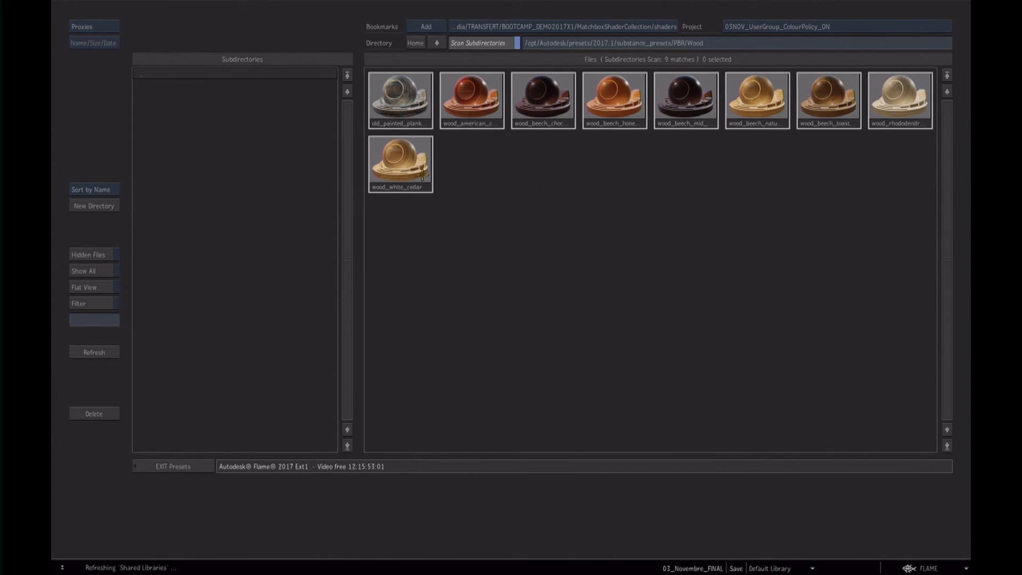
left_click(763, 96)
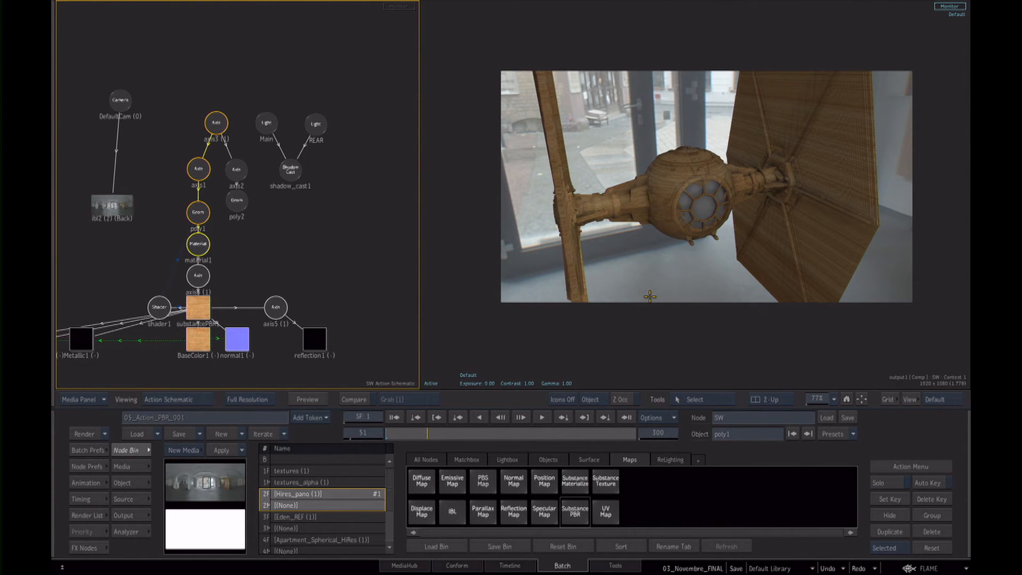
- Set both Fibers and Knots of the wood texture in substancePBR1 to 1.00
mouse_move(683, 206)
left_mouse_down()
mouse_move(666, 245)
mouse_move(671, 207)
mouse_move(689, 201)
left_mouse_up()
left_click_drag(791, 225, 775, 207)
left_click_drag(675, 228, 610, 219)
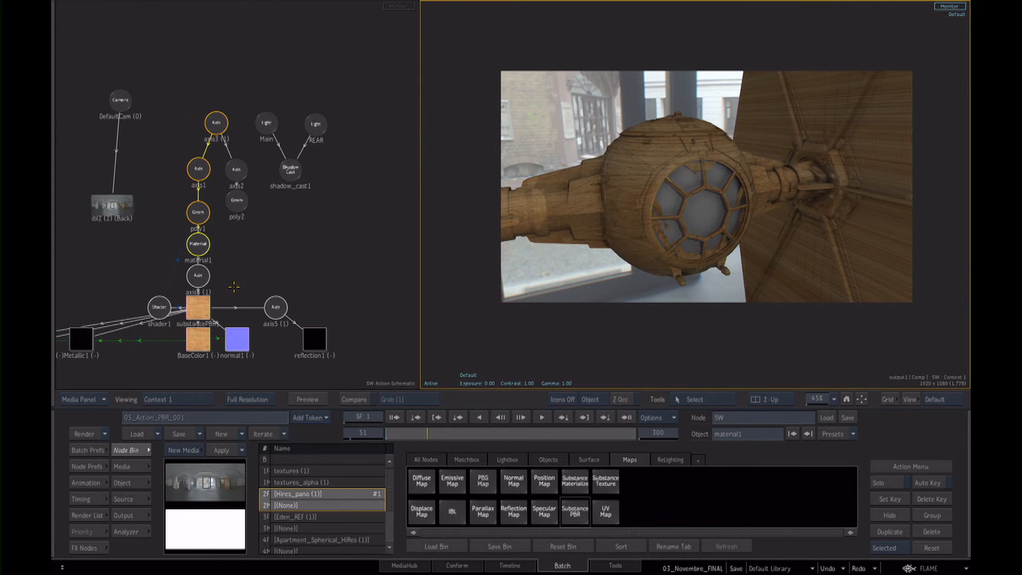
left_click_drag(247, 278, 267, 199)
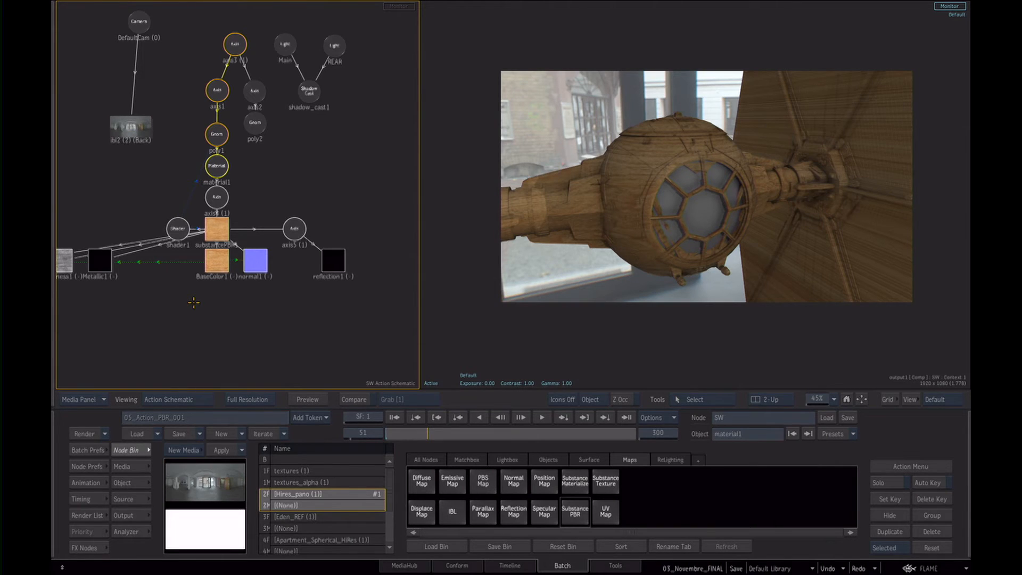
double_click(215, 235)
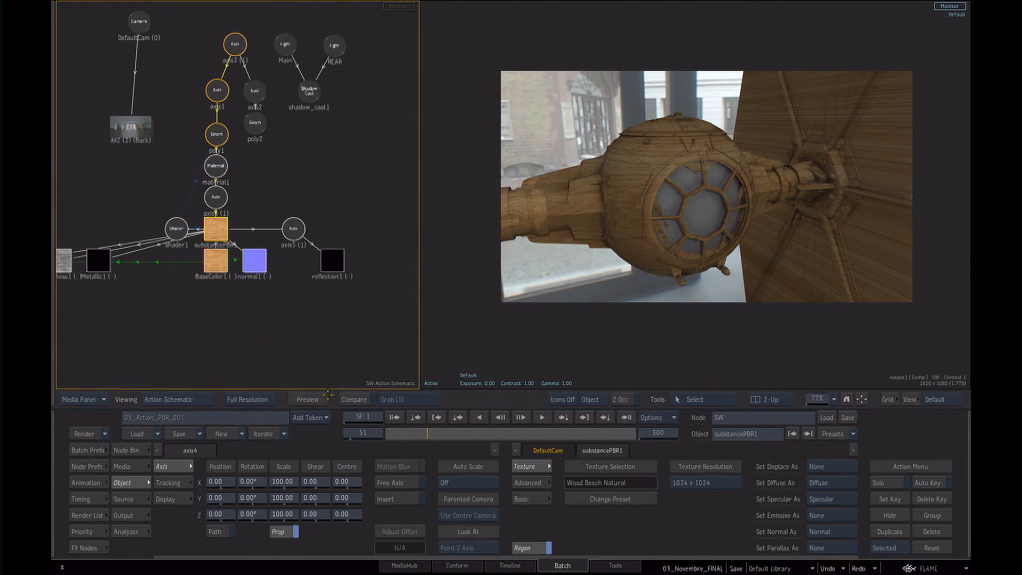
left_click(524, 499)
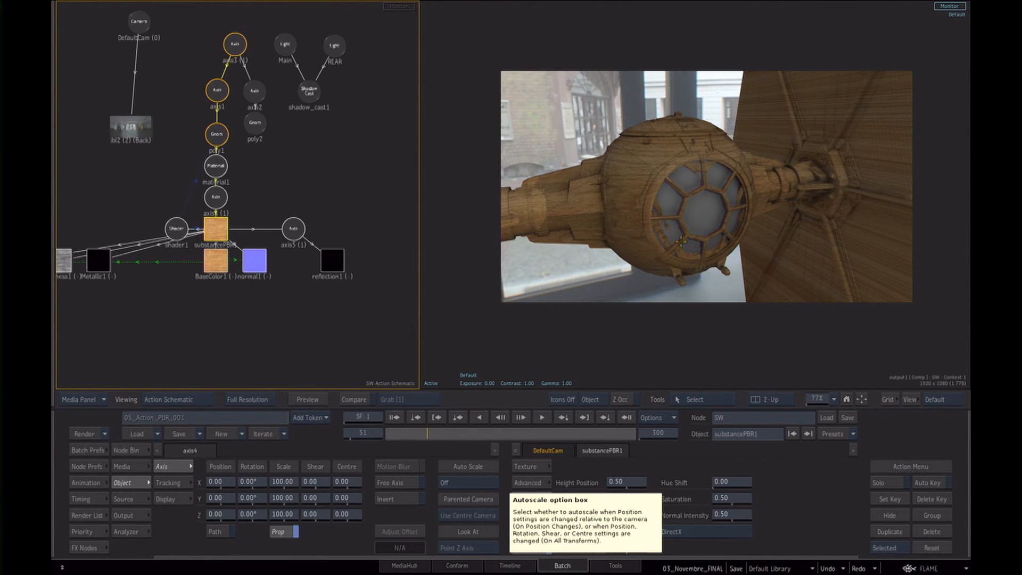
left_click(528, 483)
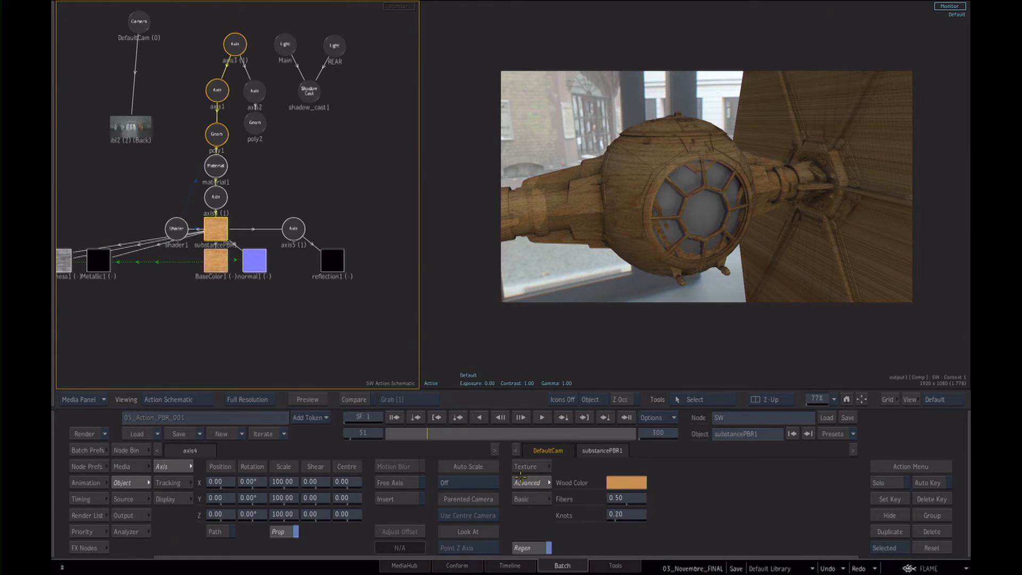
mouse_move(623, 500)
left_mouse_down()
mouse_move(598, 504)
mouse_move(660, 502)
mouse_move(608, 499)
left_mouse_up()
left_click_drag(691, 496, 664, 521)
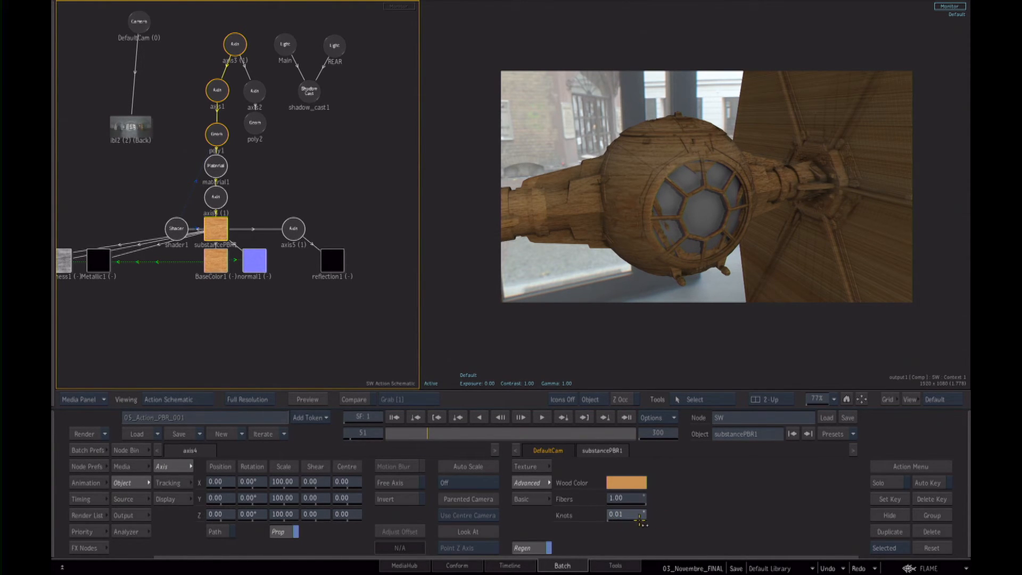
- Change the substancePBR1 preset to metal_steel from the Metal directory and orbit around the cockpit to check the reflections
left_click_drag(761, 313, 681, 312)
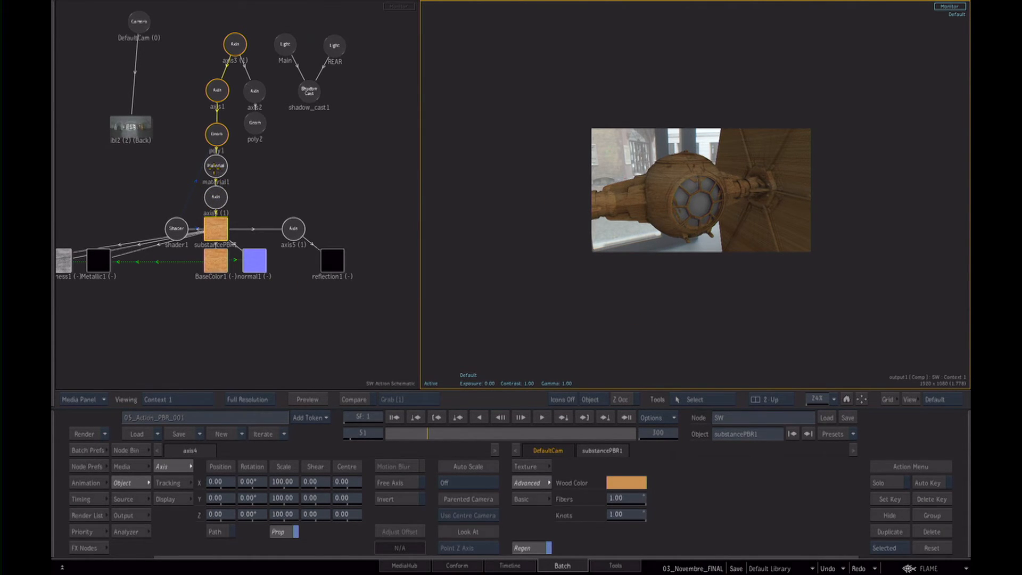
left_click(398, 387)
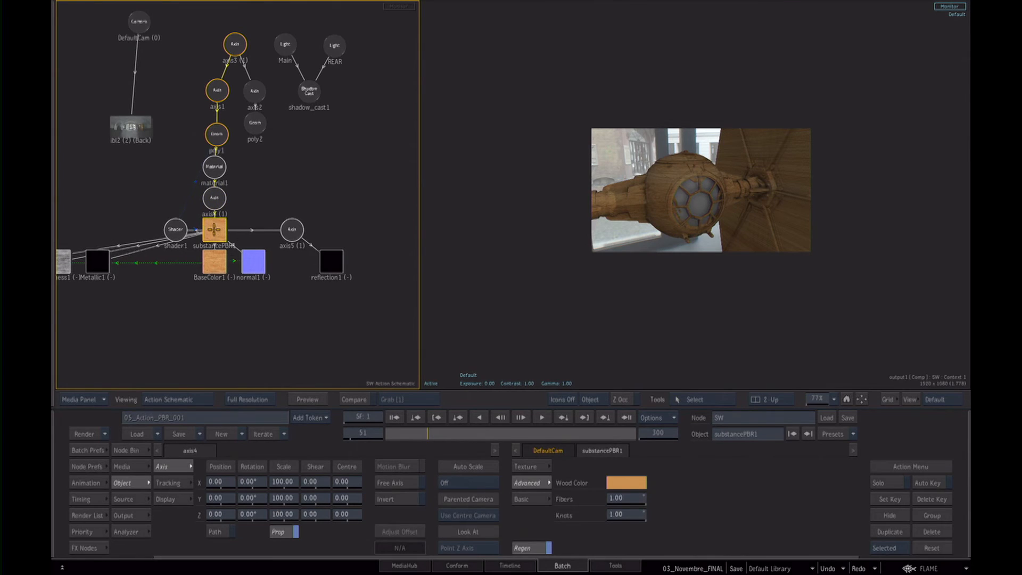
left_click(538, 467)
left_click(611, 499)
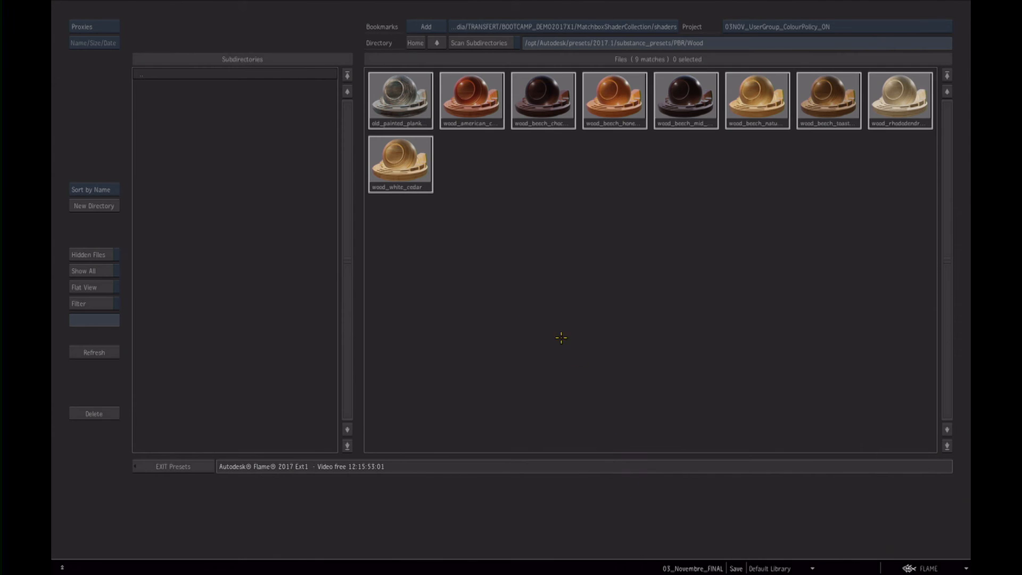
left_click(435, 44)
left_click(159, 118)
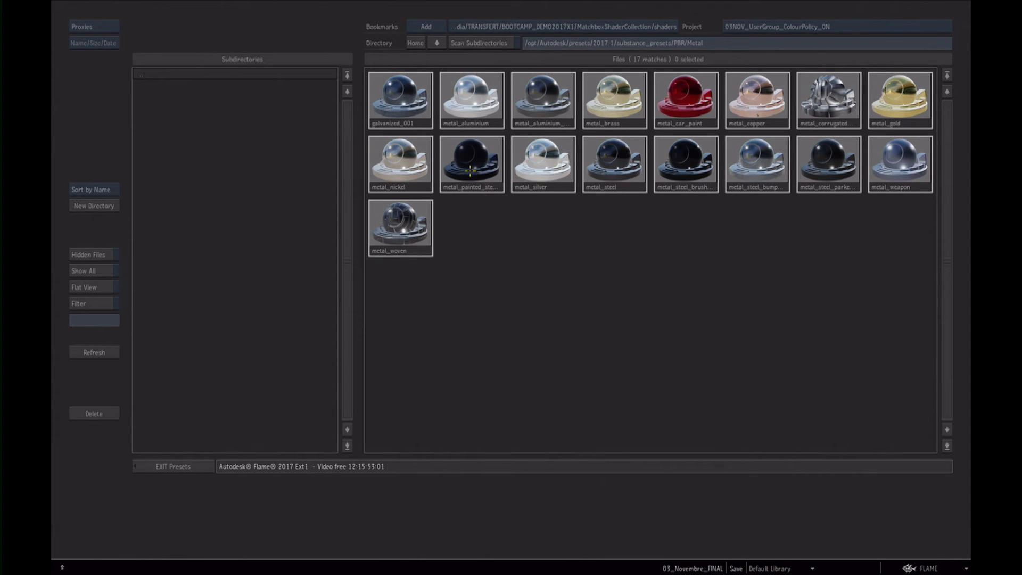
double_click(615, 176)
left_click_drag(637, 231, 702, 227)
key("o")
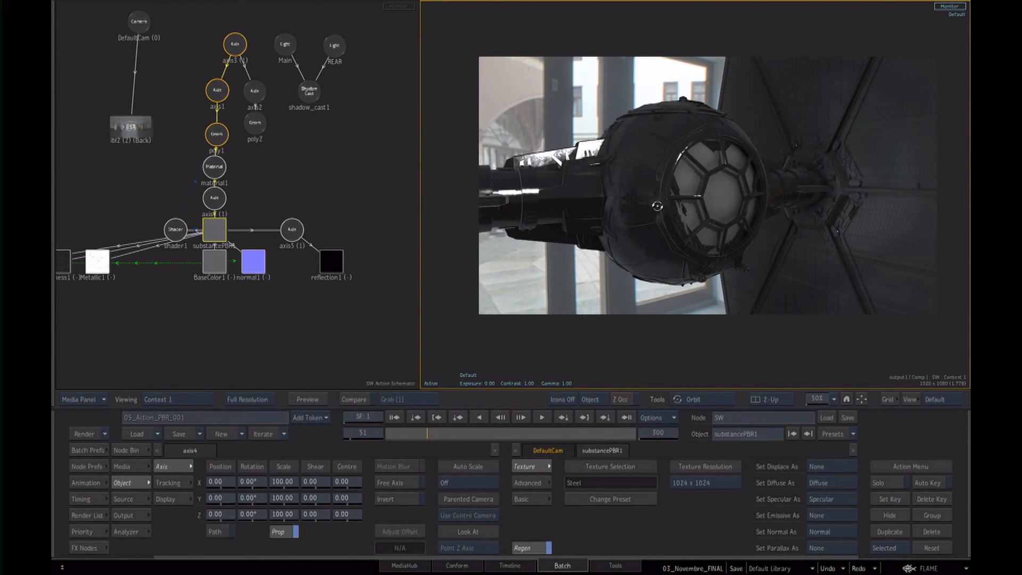
scroll(295, 197, "down", 2)
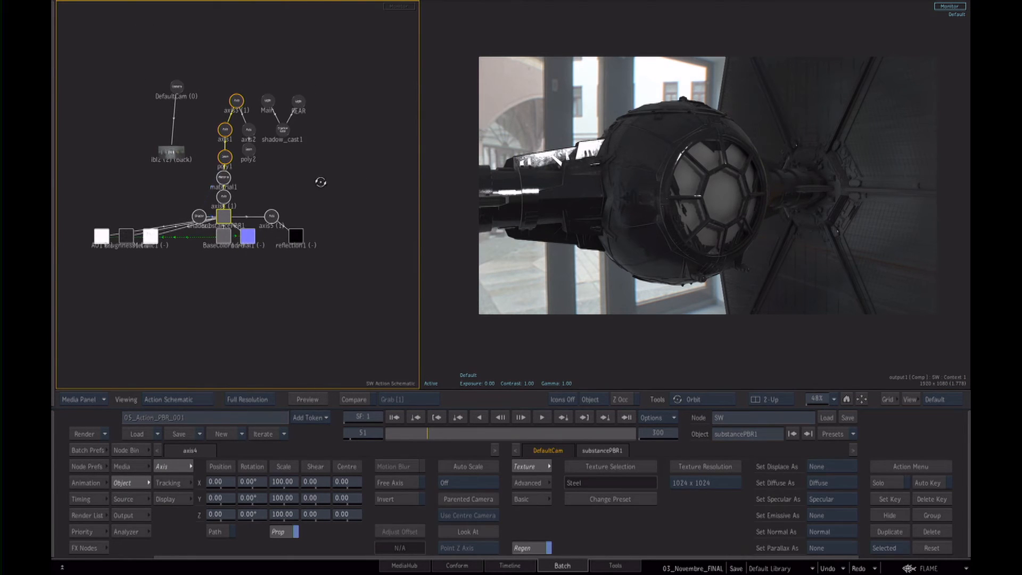
- Return to the batch schematic and select the IBL_PBR524 Action in the FINAL_Start_o_0 group
key("Escape")
left_click_drag(381, 229, 306, 235)
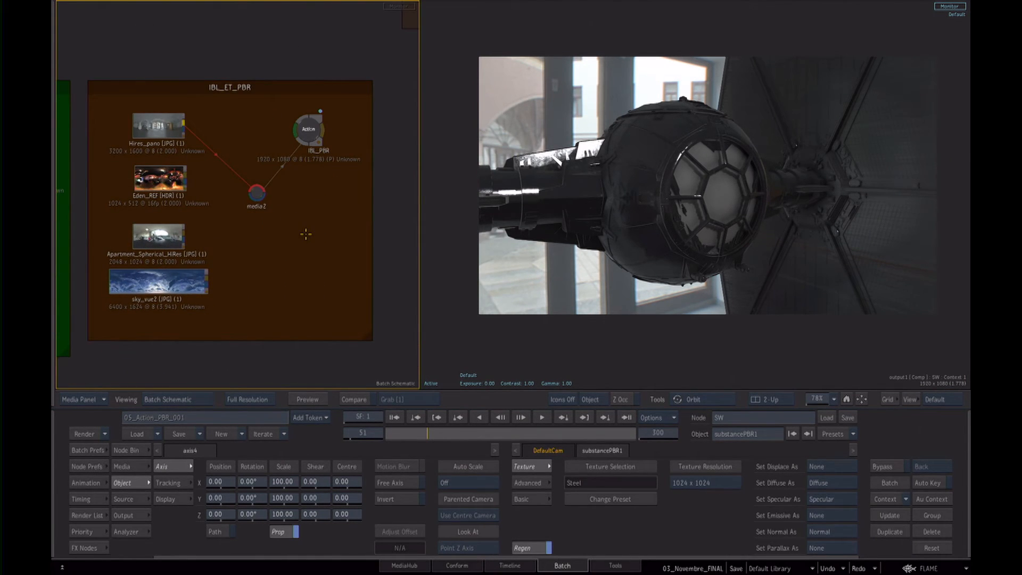
left_click_drag(314, 260, 279, 263)
left_click_drag(379, 239, 197, 246)
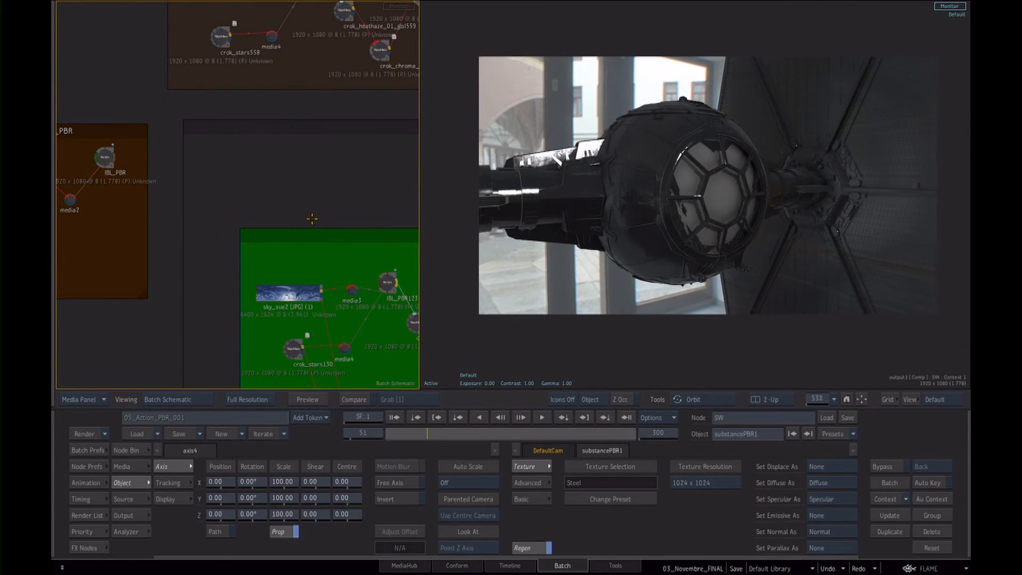
left_click_drag(333, 228, 292, 354)
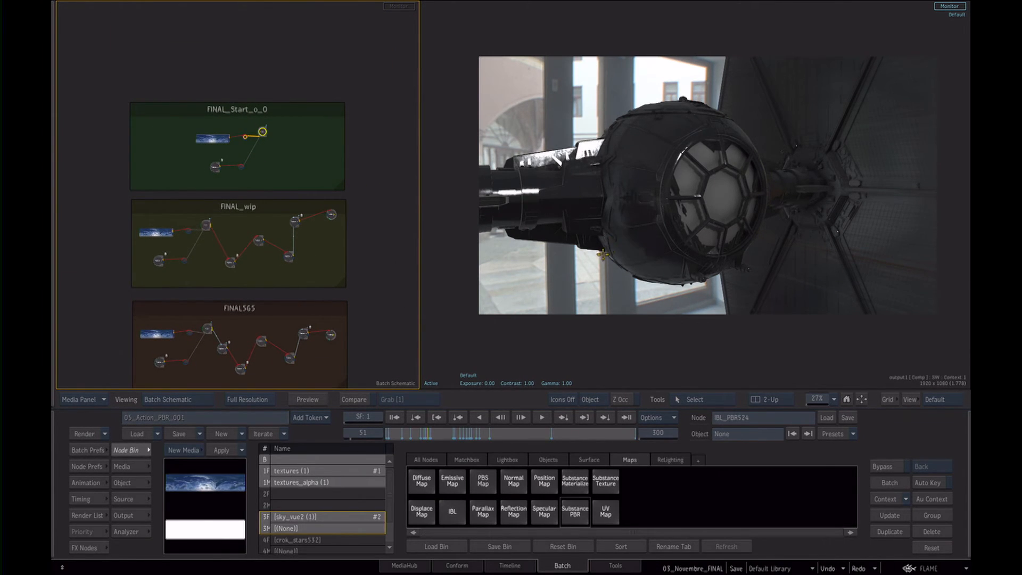
- Display the output1 Comp result of IBL_PBR524 in the viewport, orbiting around the TIE fighter, and move to frame 44
left_click(605, 341)
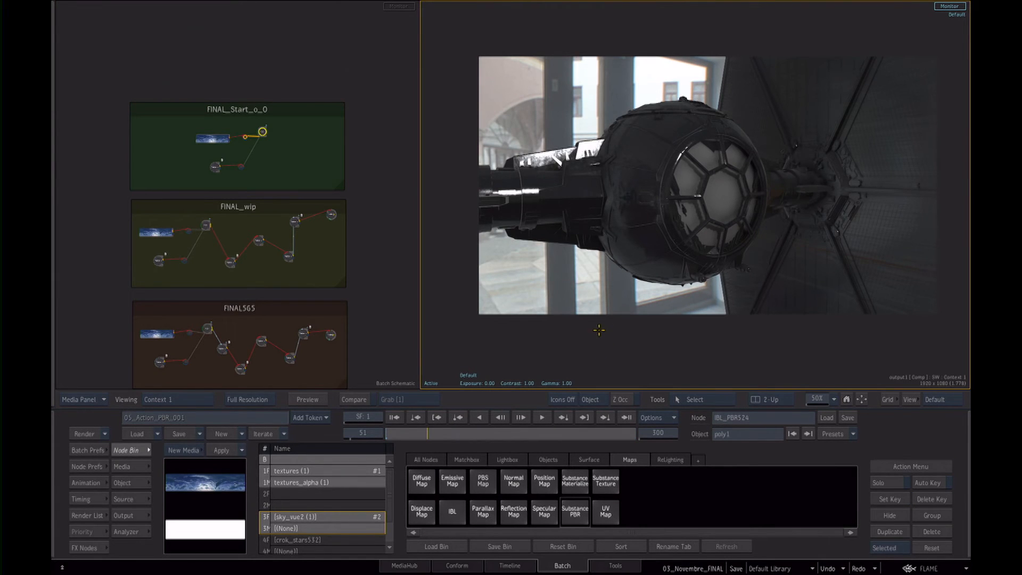
key("F4")
key("o")
left_click_drag(670, 193, 854, 191)
key("d")
left_click_drag(723, 199, 718, 159)
key("o")
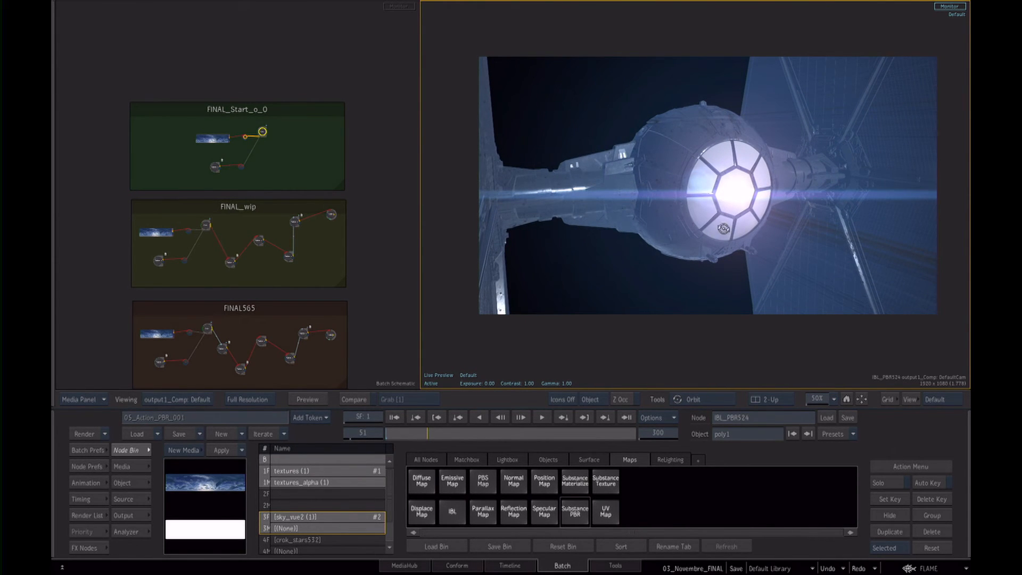
mouse_move(432, 433)
left_mouse_down()
mouse_move(446, 433)
mouse_move(421, 433)
left_mouse_up()
left_click_drag(770, 204, 724, 219)
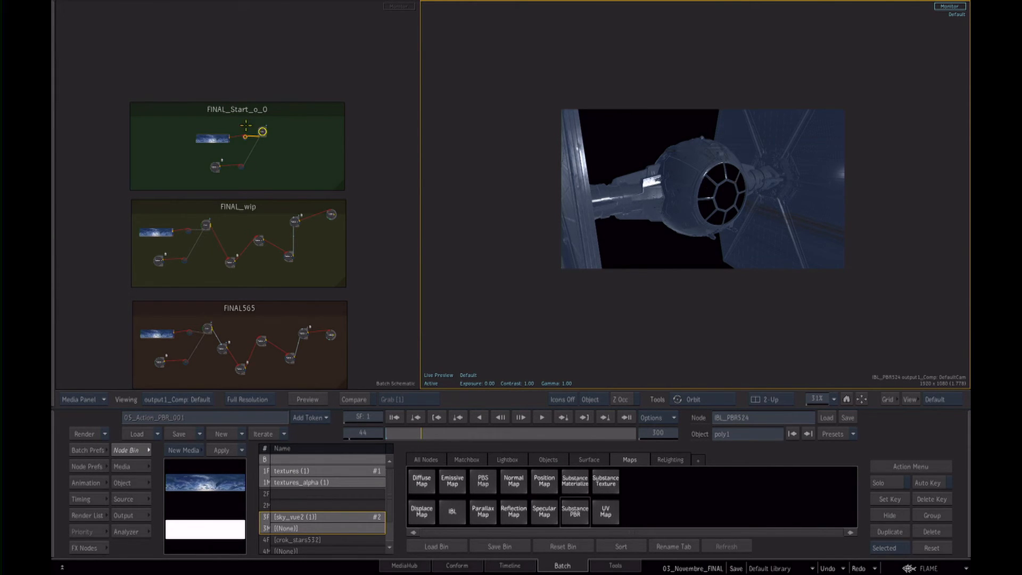
- Open the schematic of the IBL_PBR524 Action and set DefaultCam's far clipping plane to 50000
left_click(257, 140)
key("Escape")
left_click_drag(301, 128, 233, 297)
left_click_drag(249, 296, 222, 287)
left_click(187, 212)
left_click(575, 547)
type("50")
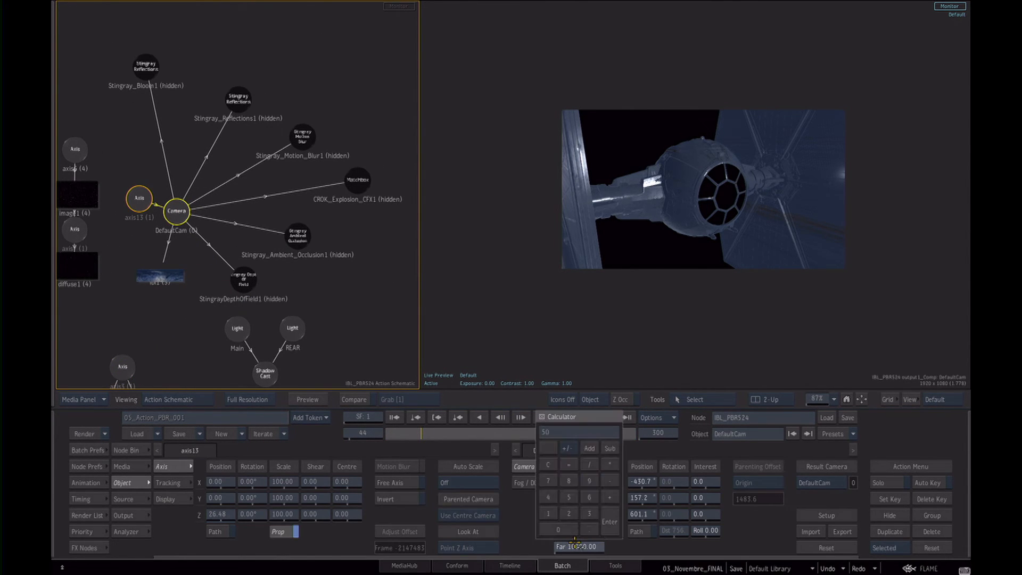
type("000")
key("Return")
left_click(704, 273)
left_click_drag(704, 273, 760, 273)
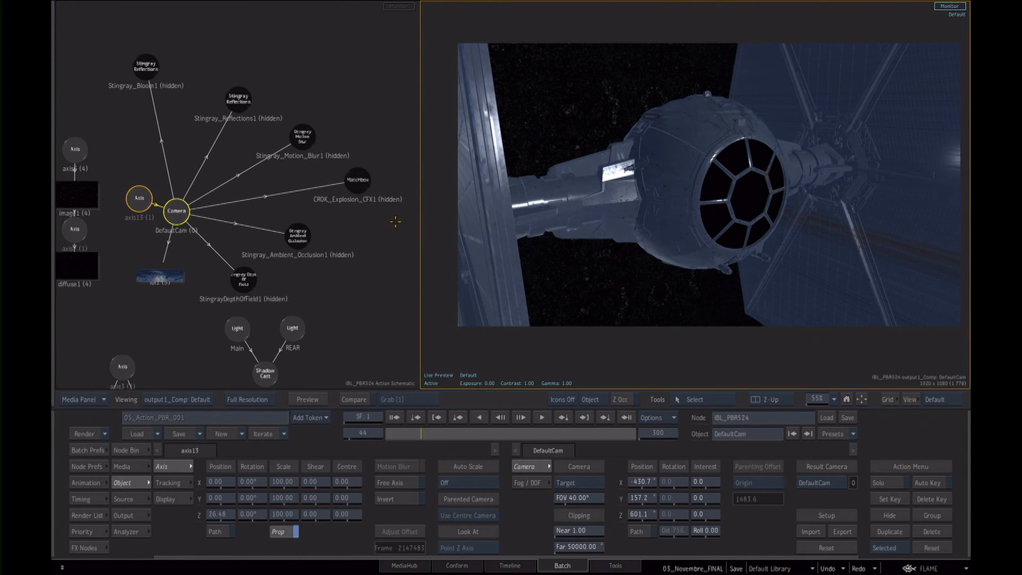
- Browse the Matchbox shader nodes available for the Action
left_click(127, 450)
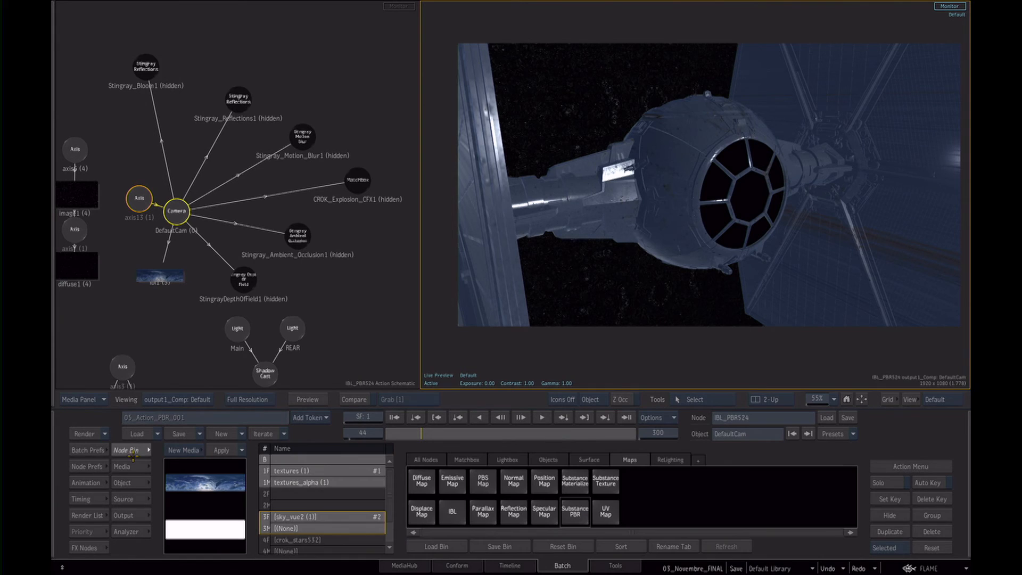
left_click(466, 460)
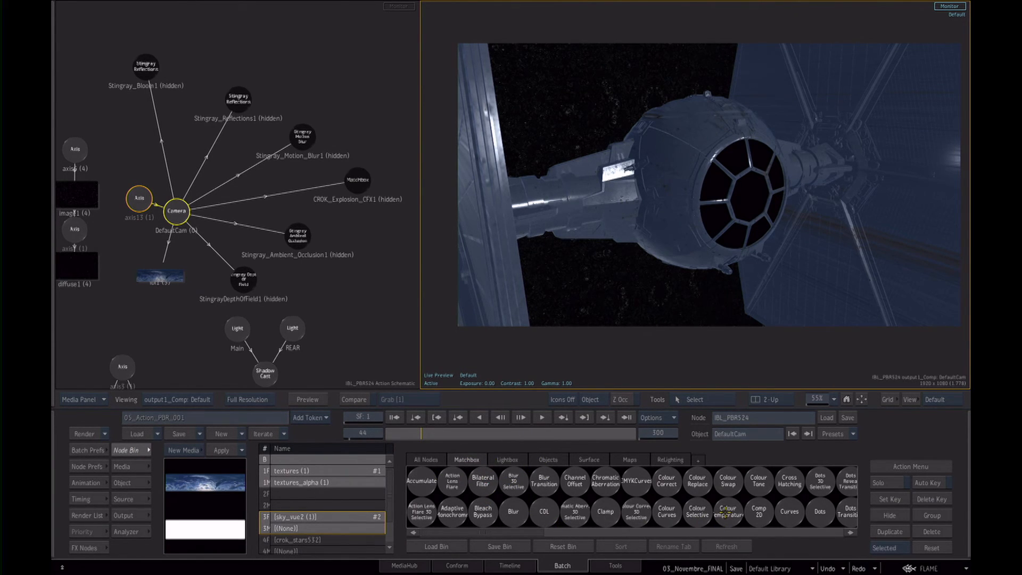
left_click(426, 460)
left_click(464, 460)
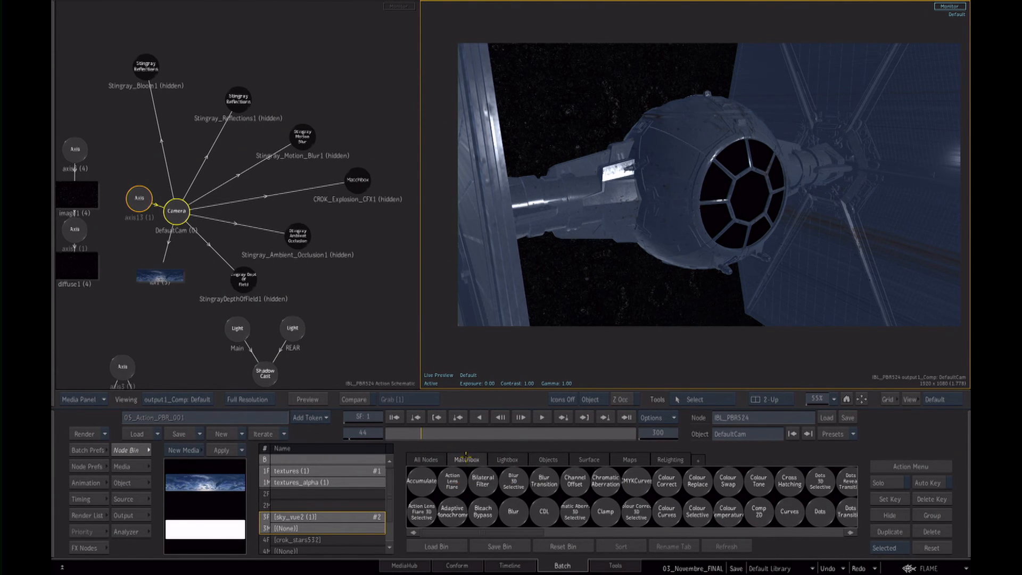
left_click_drag(761, 479, 461, 478)
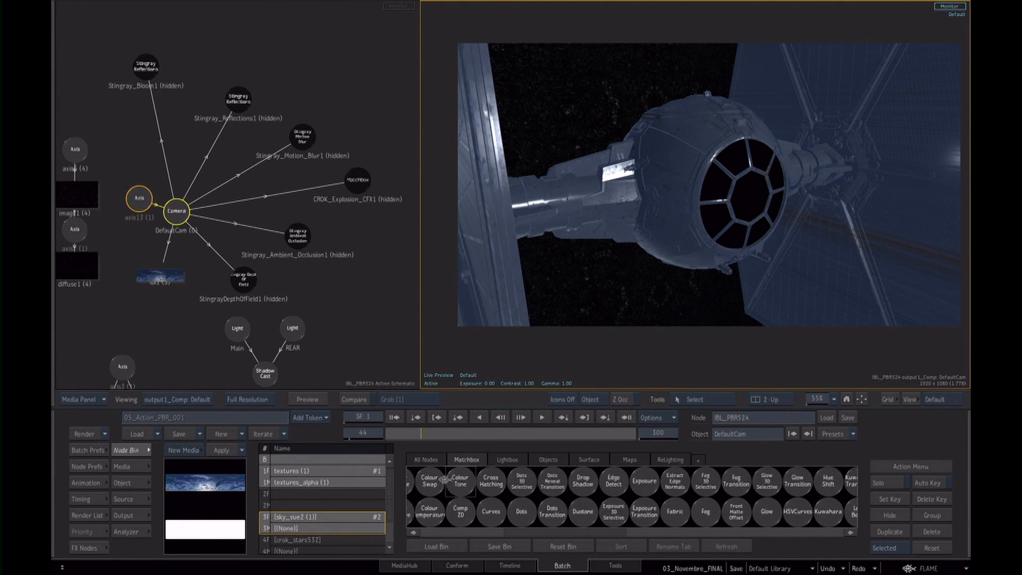
left_click(424, 460)
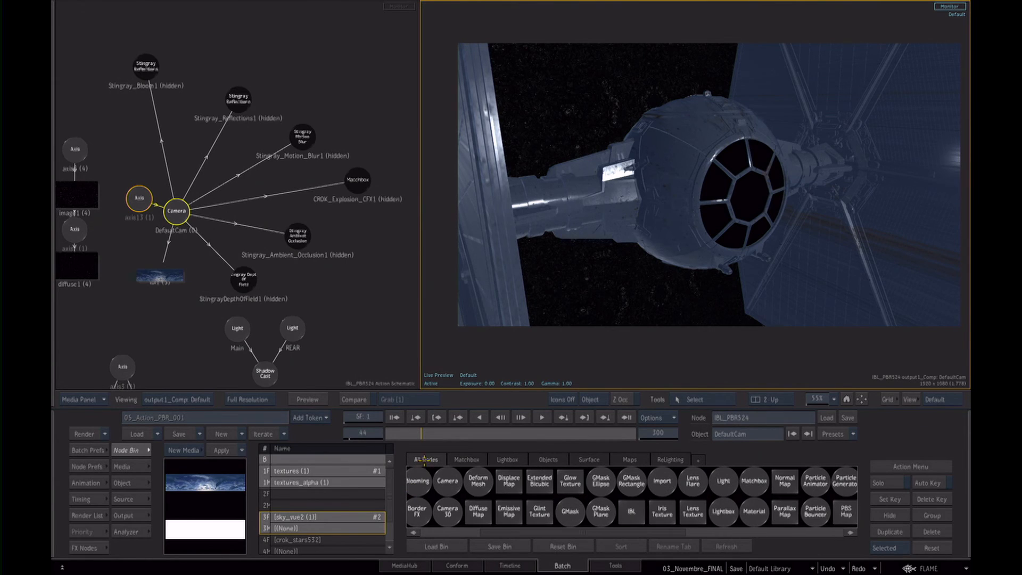
- Add a generic Matchbox node to DefaultCam, look at the ACTION_CAMERA_FX shader directory, and delete the node
left_click(754, 481)
left_click(415, 44)
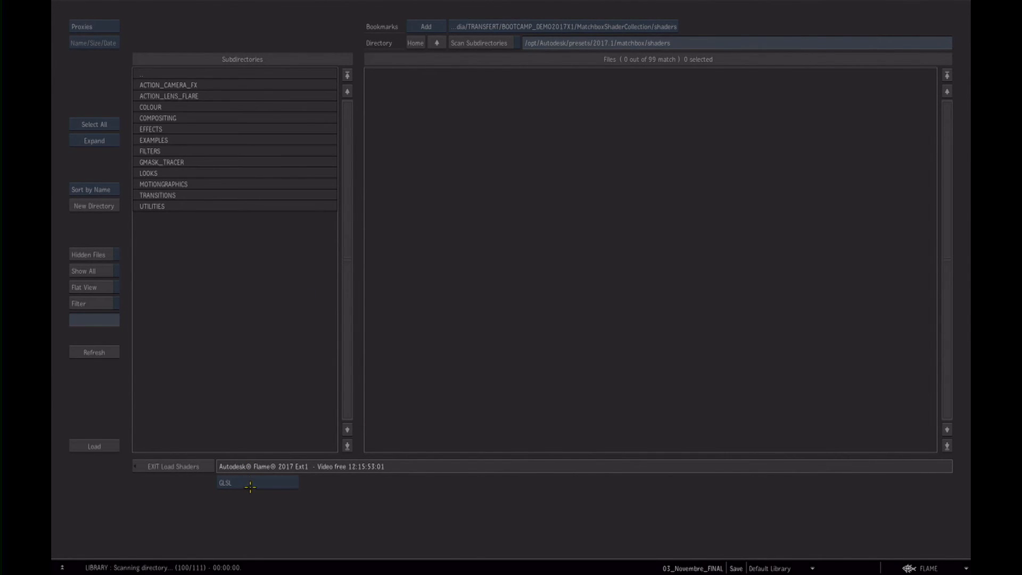
left_click(176, 86)
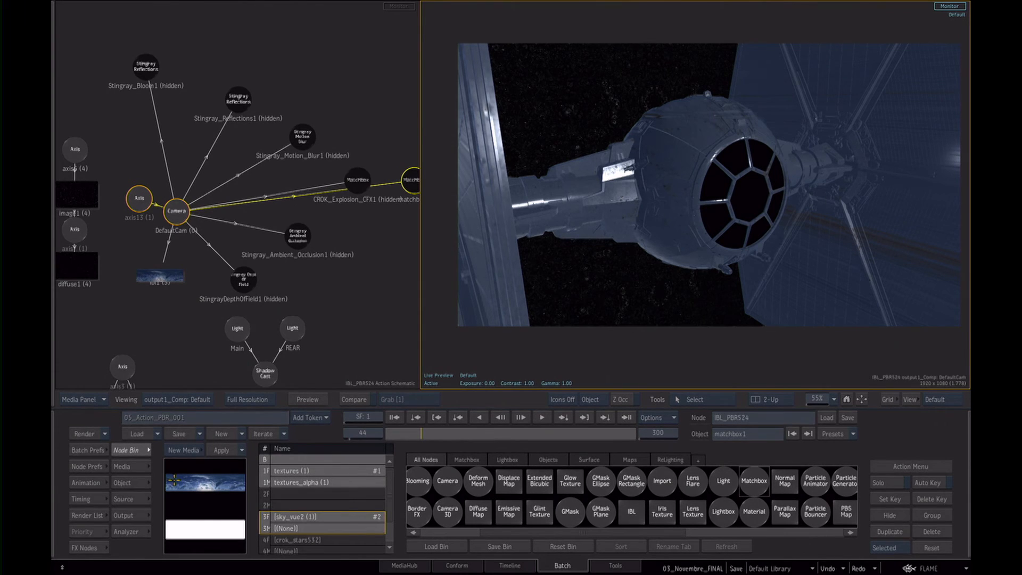
left_click_drag(403, 184, 387, 230)
key("Delete")
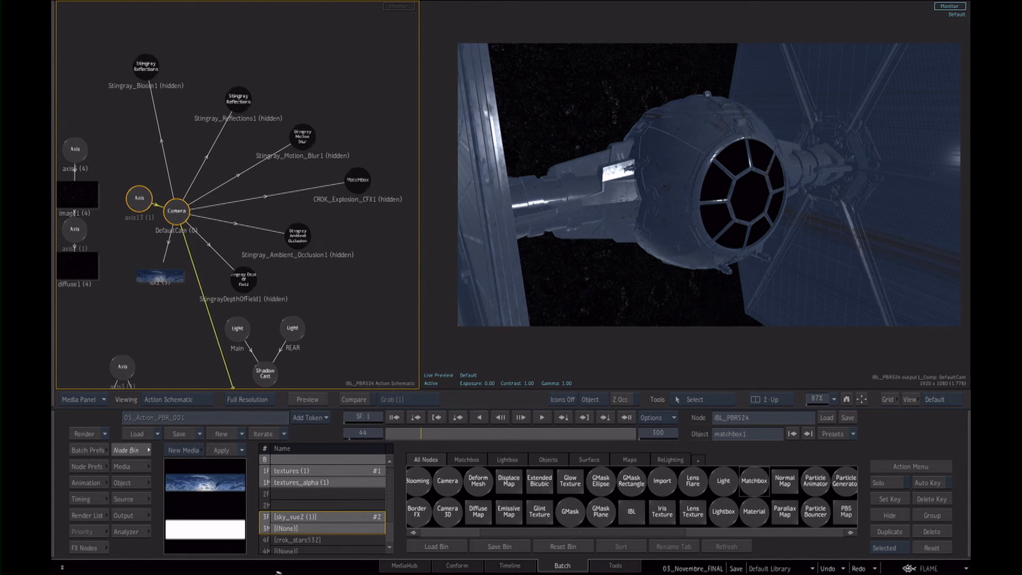
- Try the output's Ambient Occlusion option on output1 Comp, comparing it on and off and reviewing its settings, and leave it off
left_click_drag(302, 287, 320, 261)
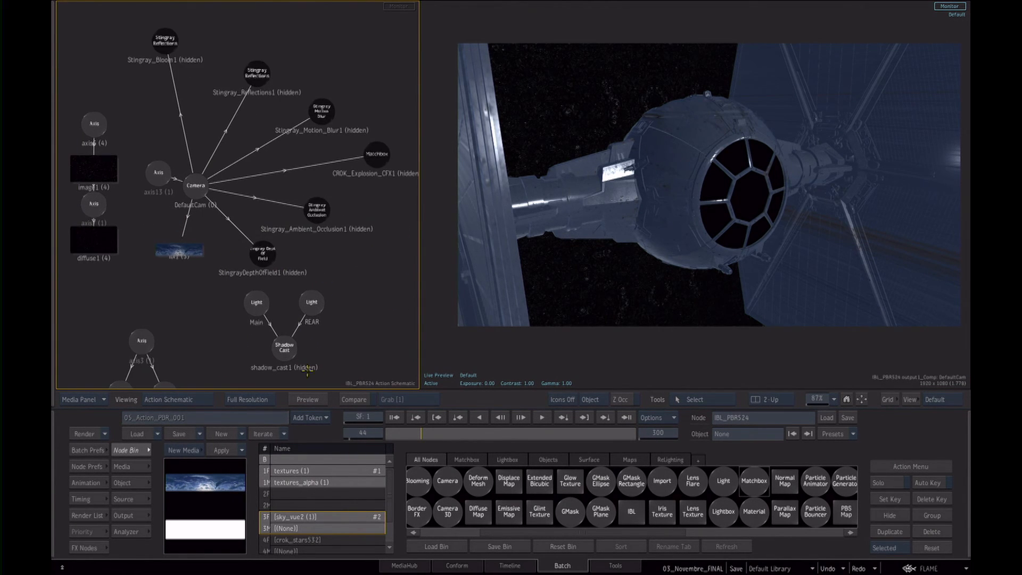
left_click(197, 189)
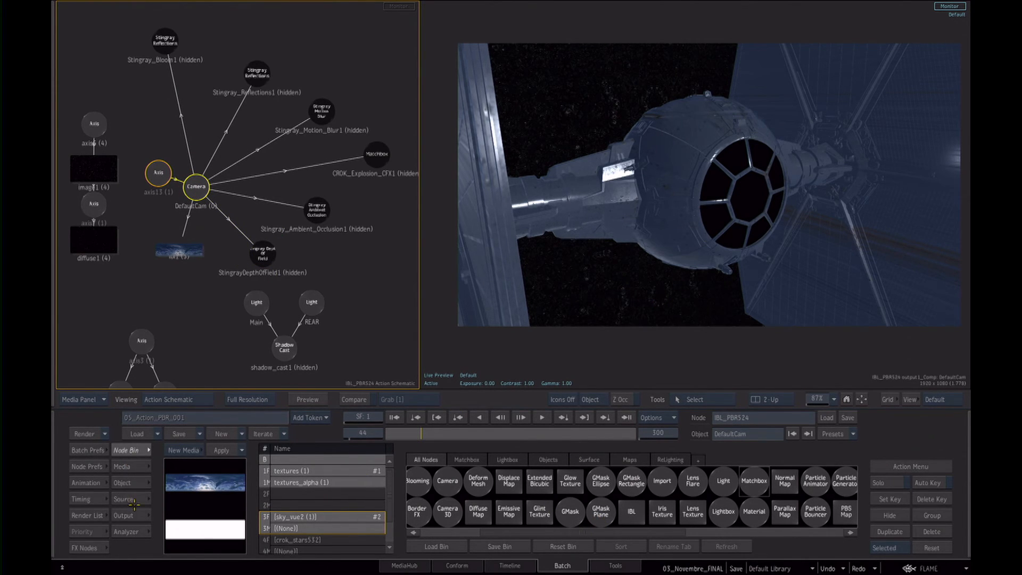
left_click(123, 515)
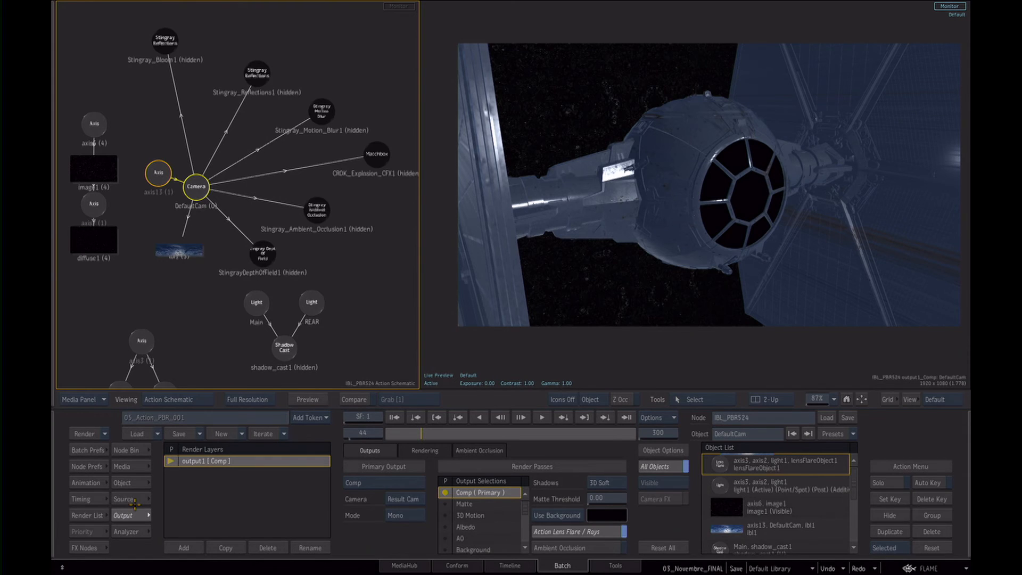
left_click(563, 549)
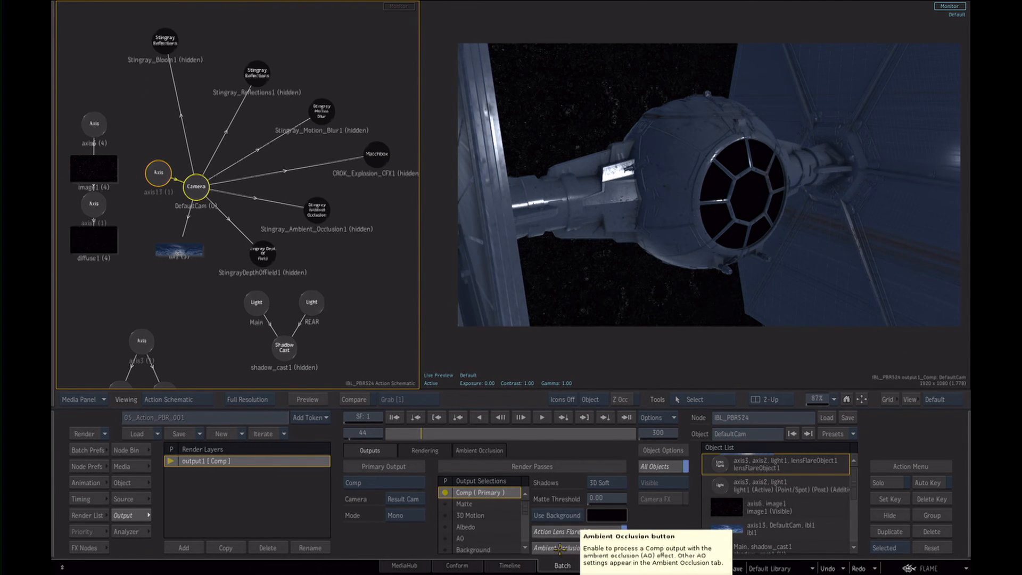
left_click(560, 548)
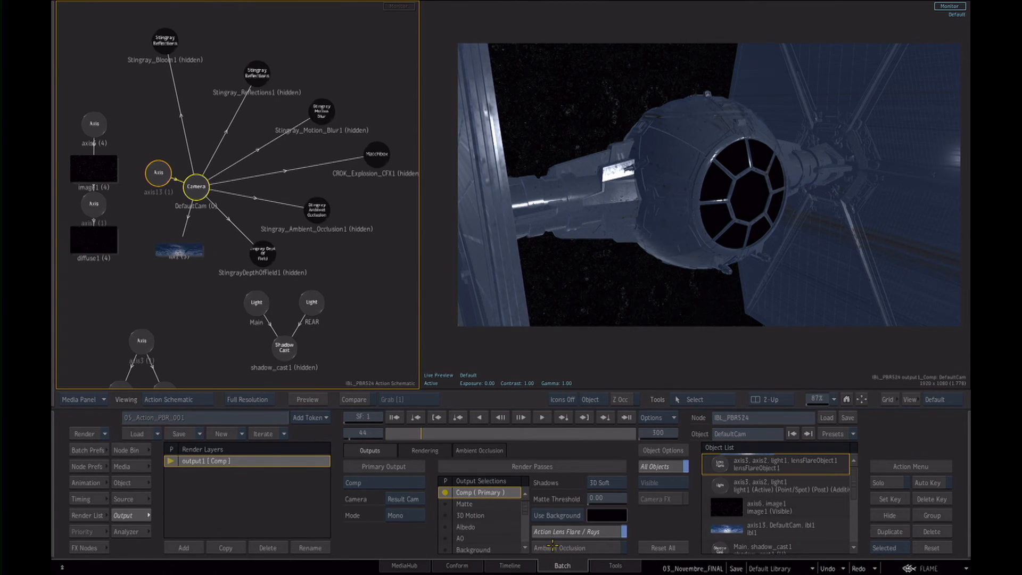
left_click(565, 547)
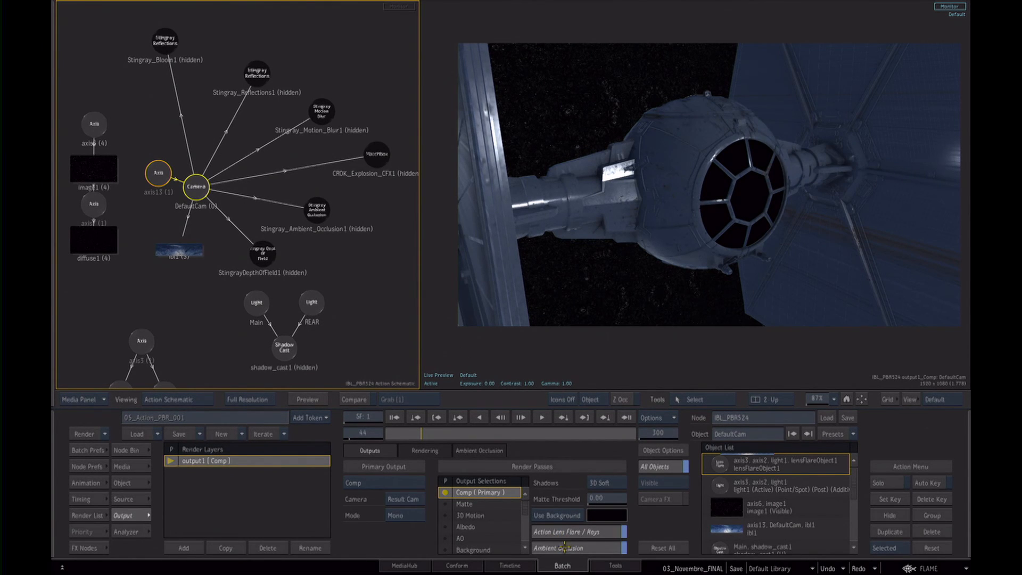
left_click(474, 450)
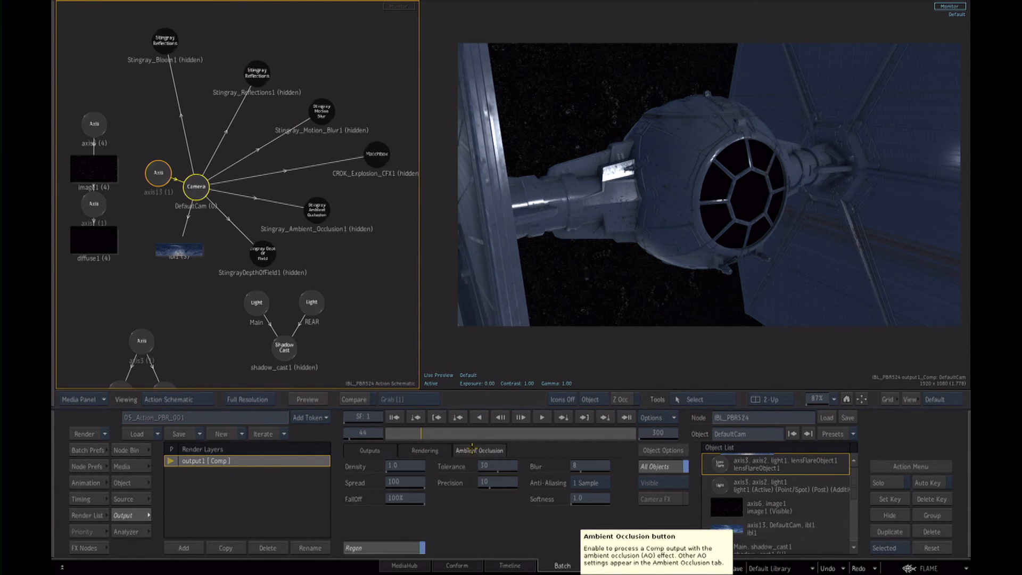
left_click(373, 452)
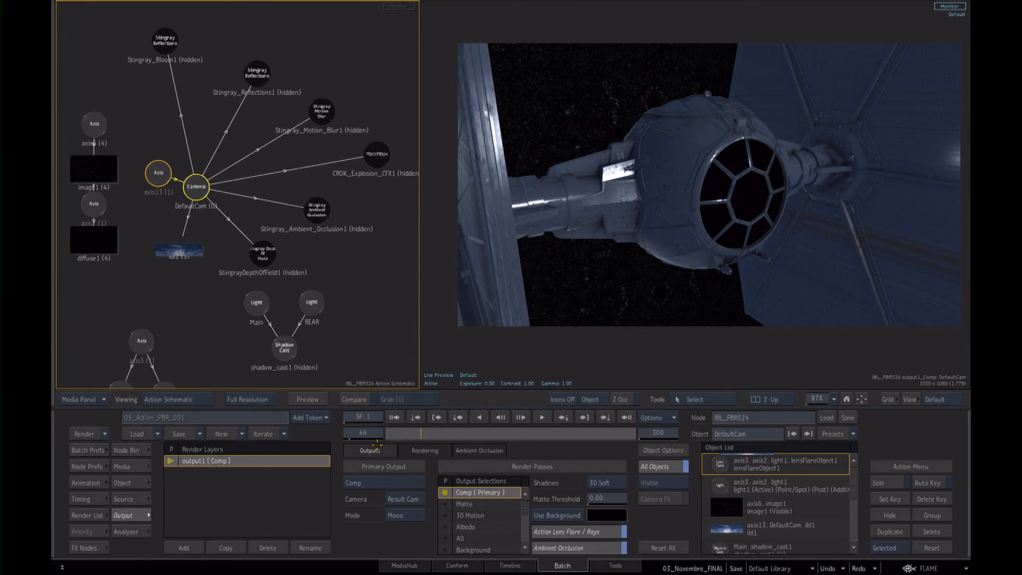
left_click(122, 450)
left_click(128, 516)
- Attach a second Stingray Ambient Occlusion shader to DefaultCam and place its node beside the existing camera effects
left_click(126, 450)
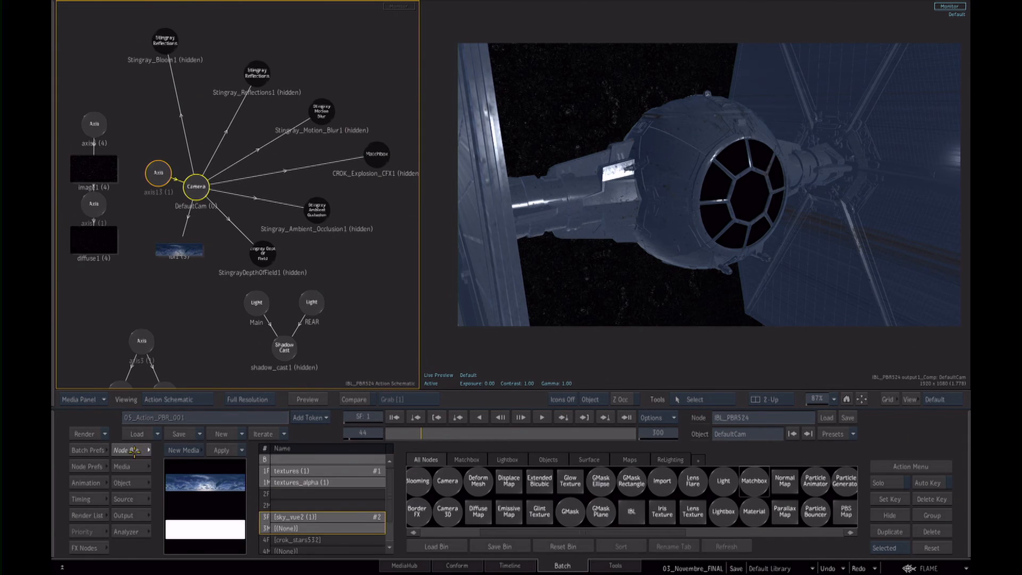
left_click(468, 460)
scroll(518, 480, "left", 3)
scroll(519, 480, "right", 2)
left_click_drag(663, 512, 627, 504)
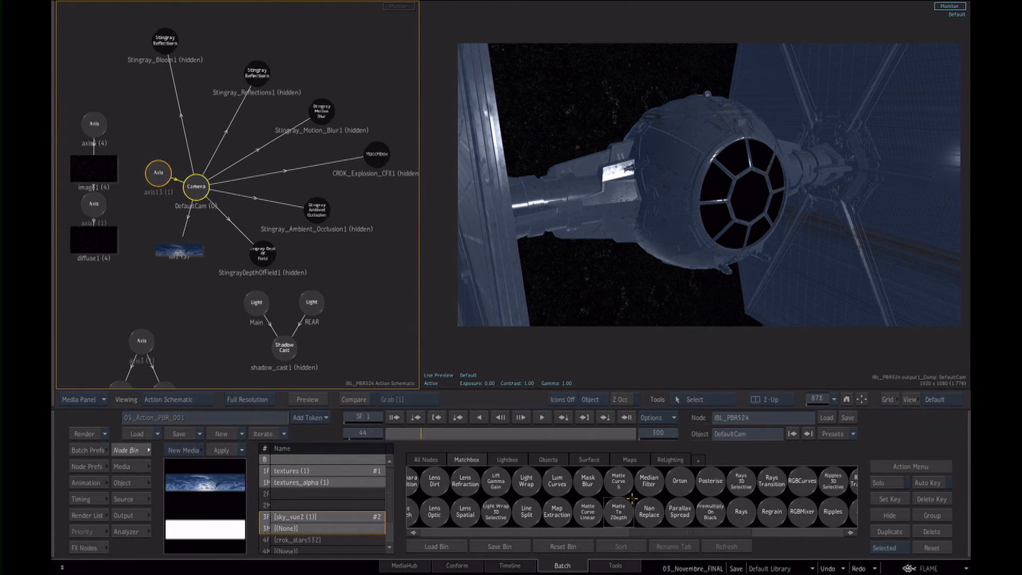
scroll(737, 490, "right", 5)
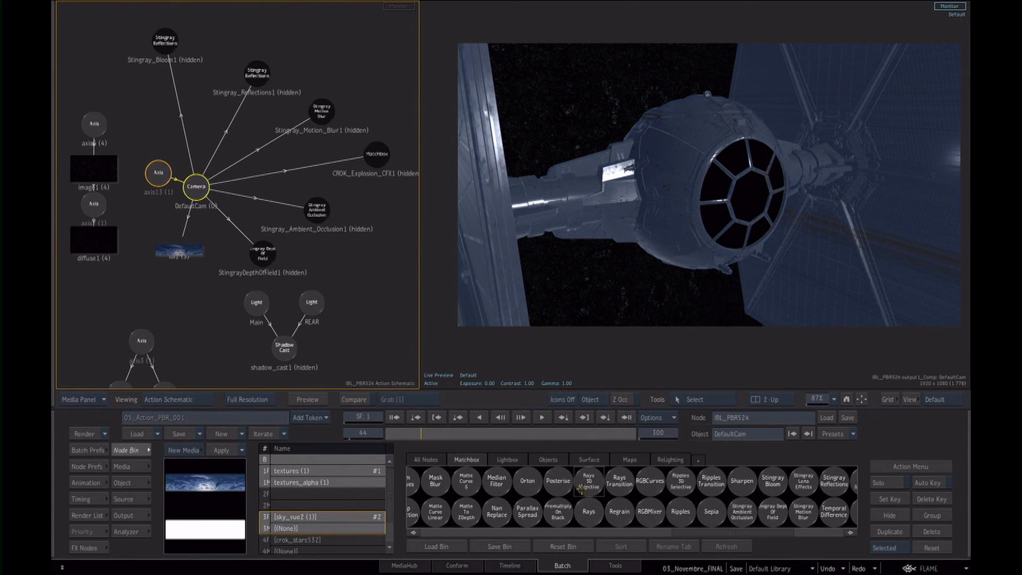
scroll(720, 481, "right", 5)
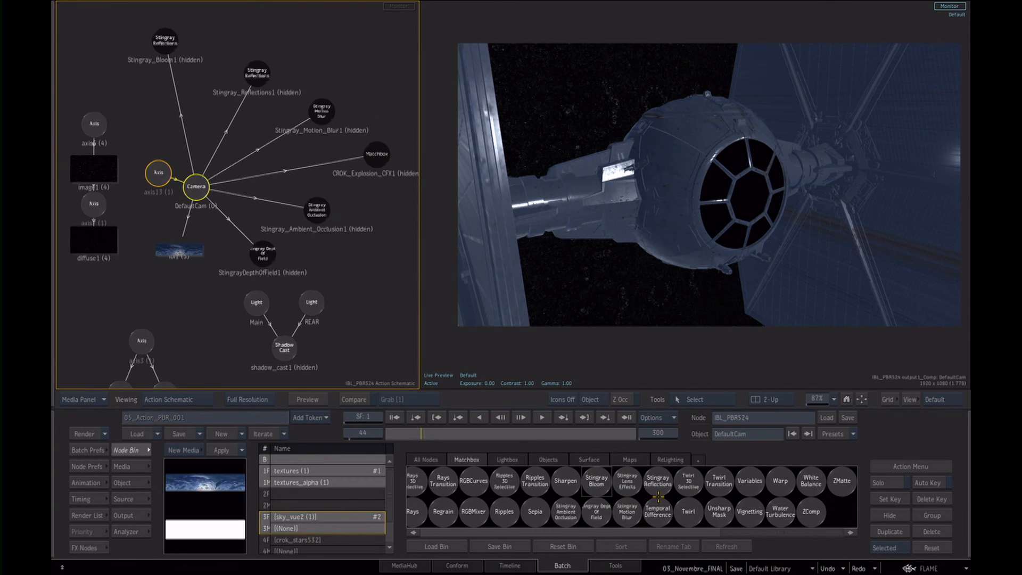
scroll(658, 497, "left", 3)
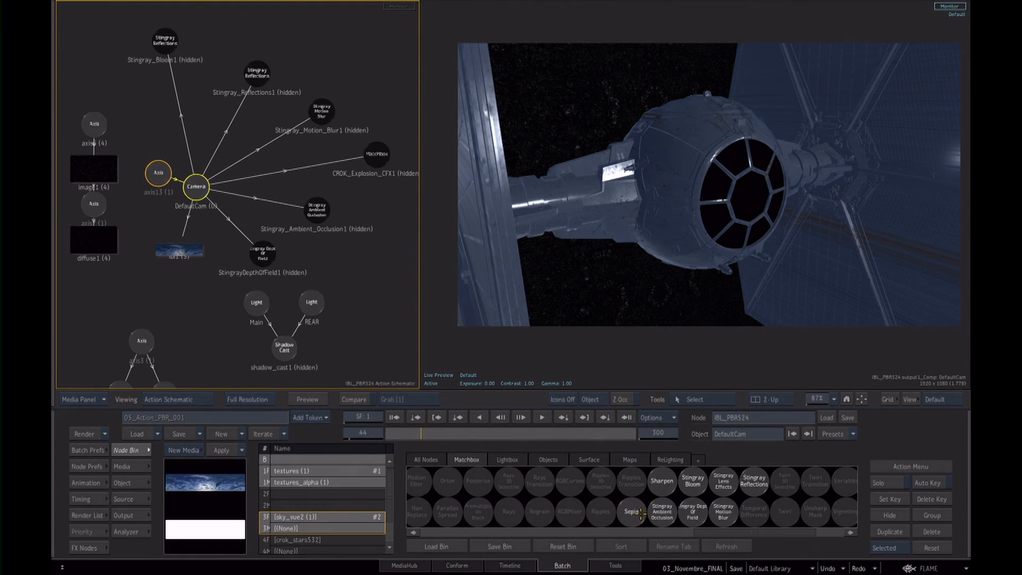
double_click(662, 512)
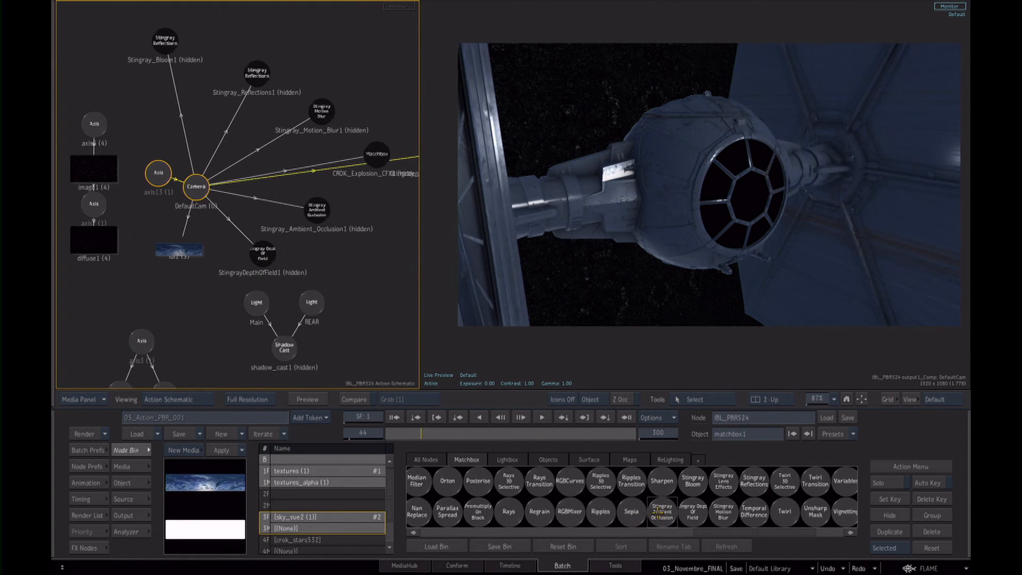
scroll(384, 258, "down", 3)
scroll(327, 258, "up", 5)
scroll(290, 159, "up", 2)
left_click_drag(357, 165, 353, 217)
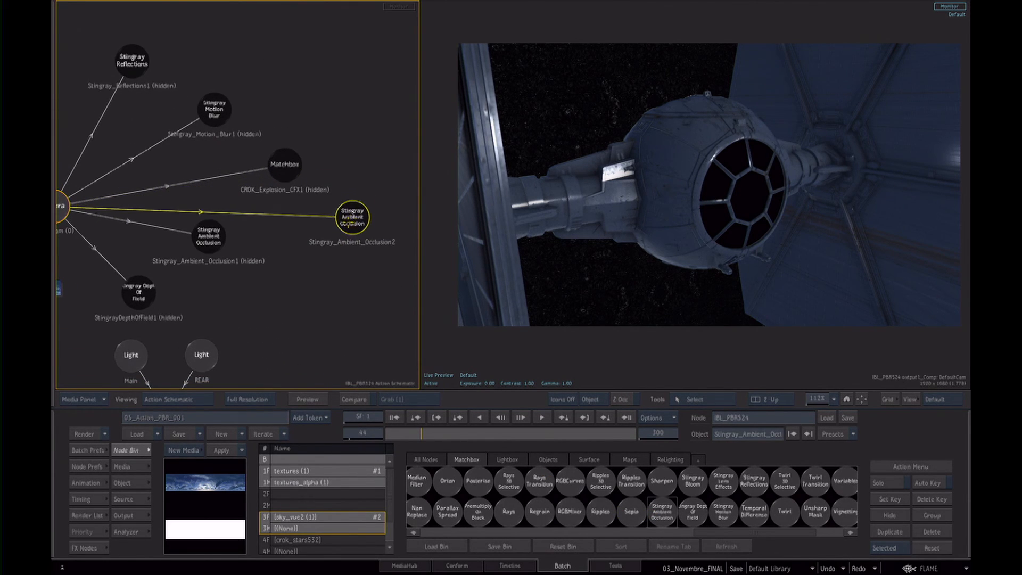
- Set the second ambient occlusion node's Intensity to 0.59 and Radius to 97.00, and inspect the ship from a new angle at frame 51
double_click(350, 218)
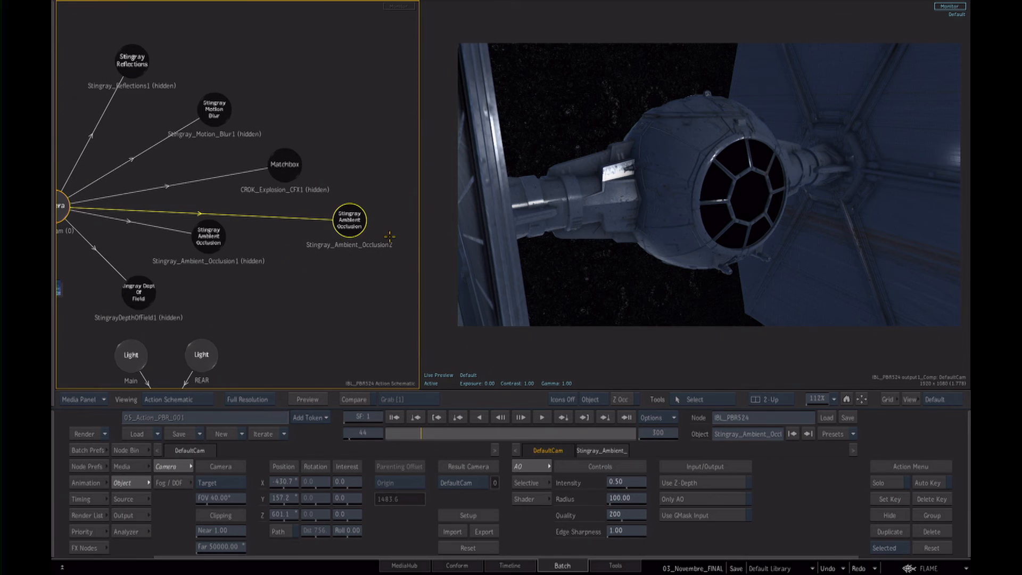
mouse_move(622, 482)
left_mouse_down()
mouse_move(631, 486)
mouse_move(626, 501)
left_mouse_up()
mouse_move(414, 434)
left_mouse_down()
mouse_move(442, 435)
mouse_move(415, 438)
mouse_move(427, 434)
left_mouse_up()
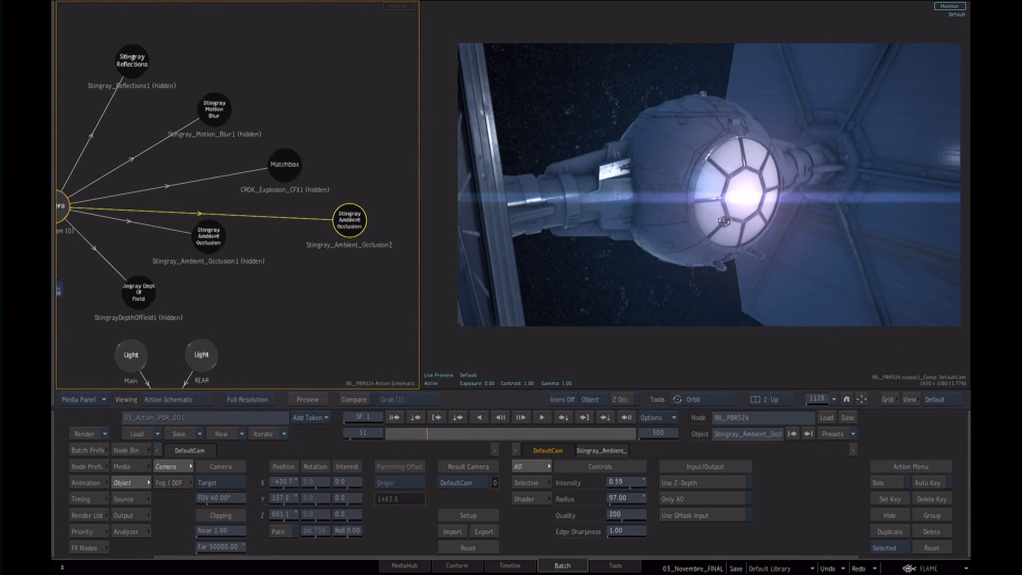
left_click_drag(724, 222, 696, 269)
scroll(696, 270, "down", 5)
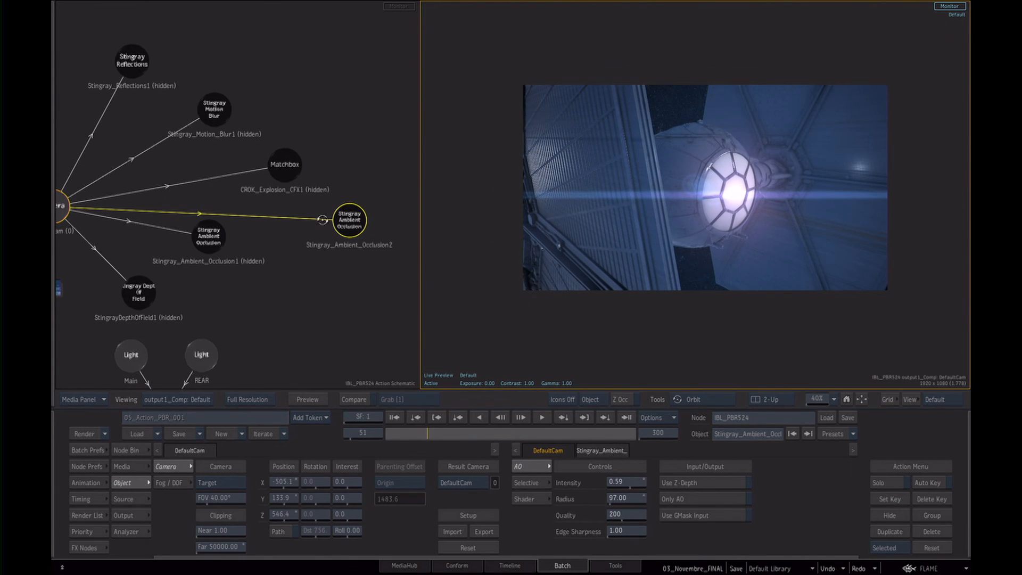
- Delete Stingray_Ambient_Occlusion2, unhide the existing Stingray_Ambient_Occlusion1 node, and orbit back to a frontal view of the cockpit
left_click_drag(347, 222, 246, 483)
left_click(208, 239)
key("h")
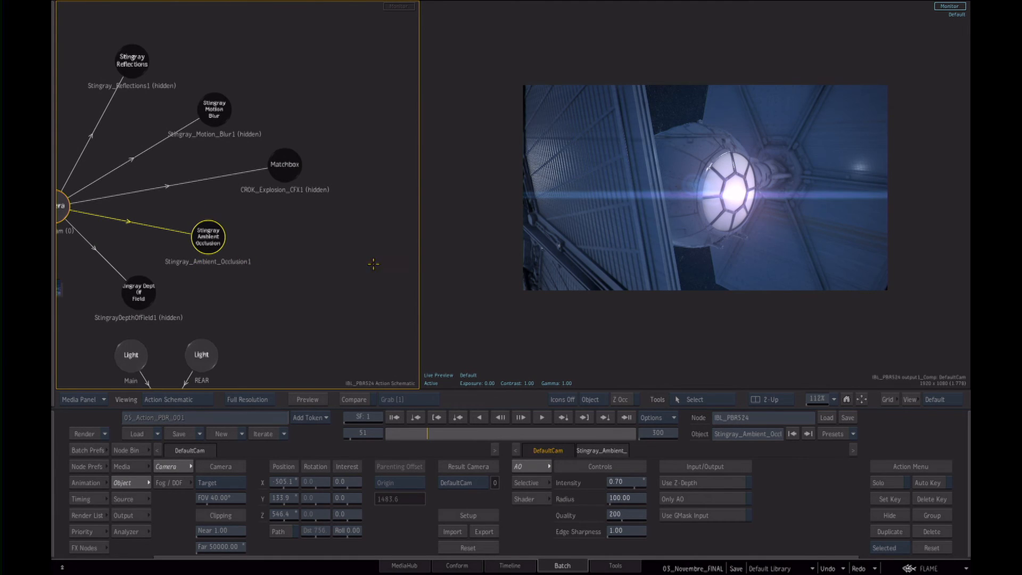
left_click_drag(696, 202, 517, 219)
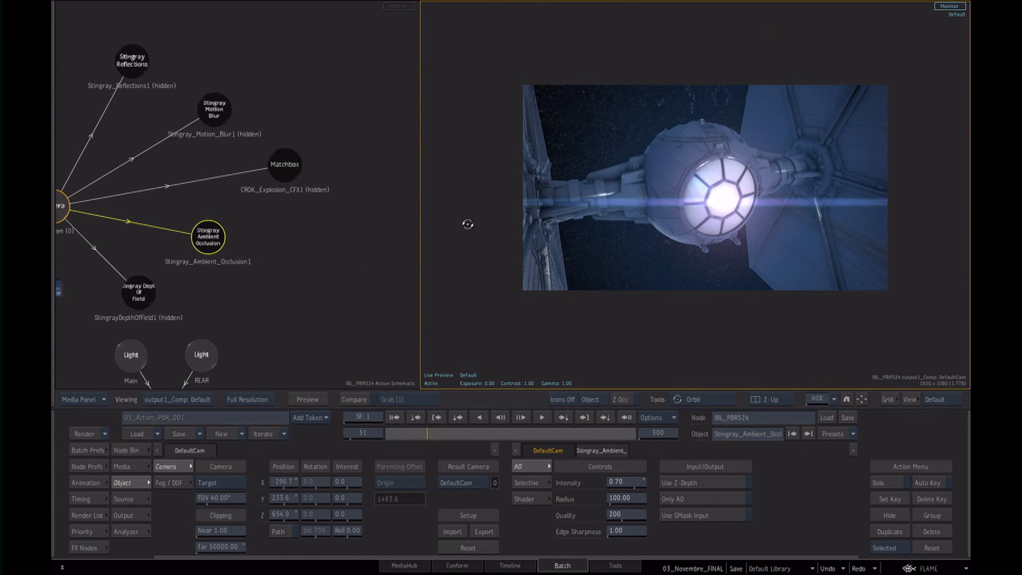
- Unhide the StingrayDepthOfField1 node connected to DefaultCam
left_click_drag(282, 274, 333, 223)
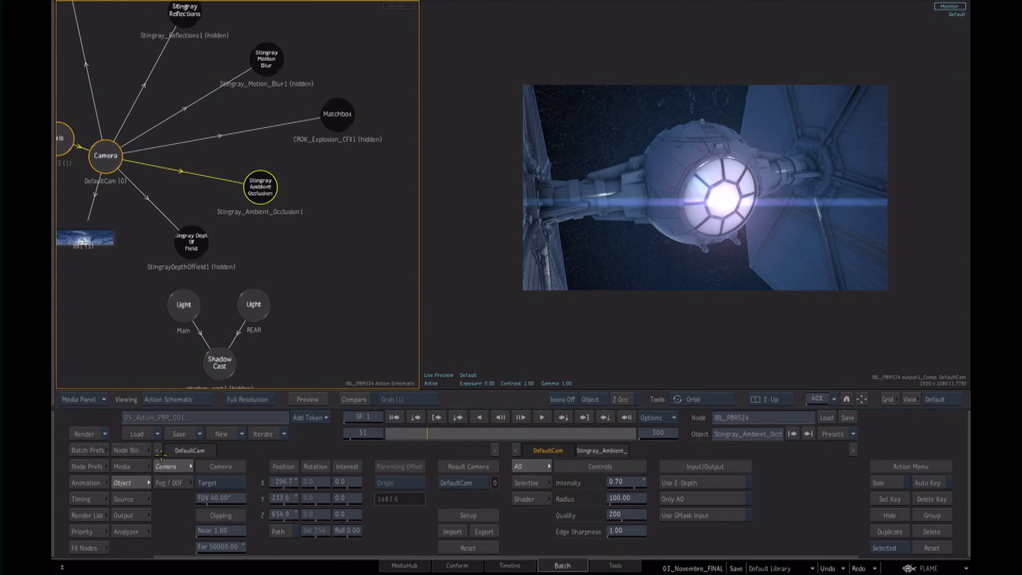
left_click(134, 450)
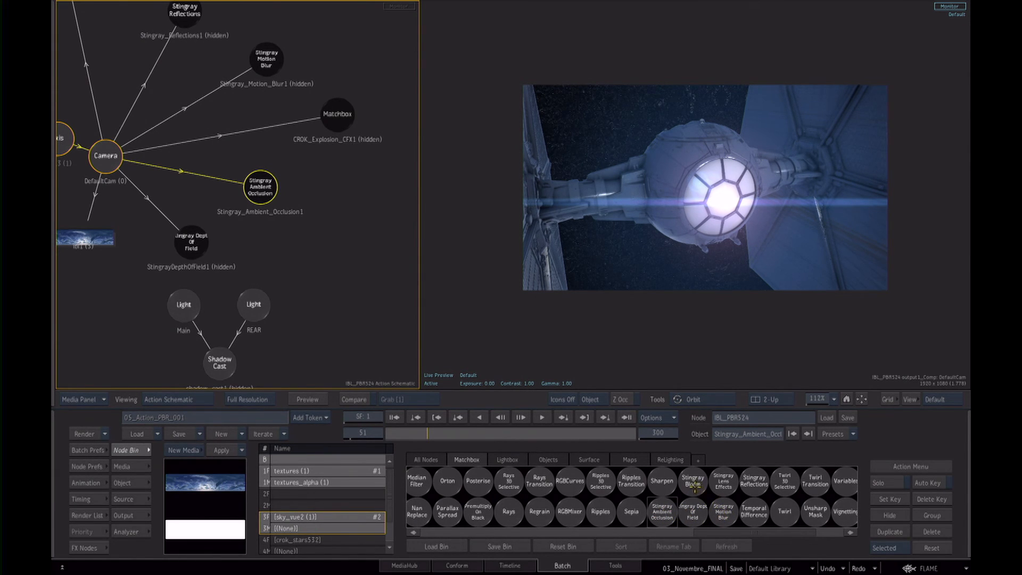
left_click_drag(308, 202, 348, 286)
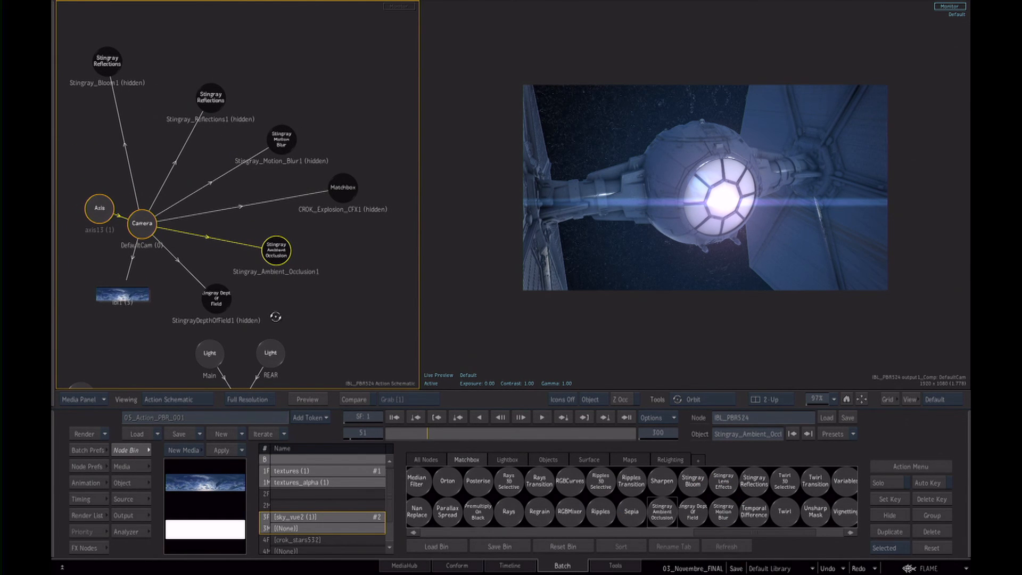
left_click(217, 301)
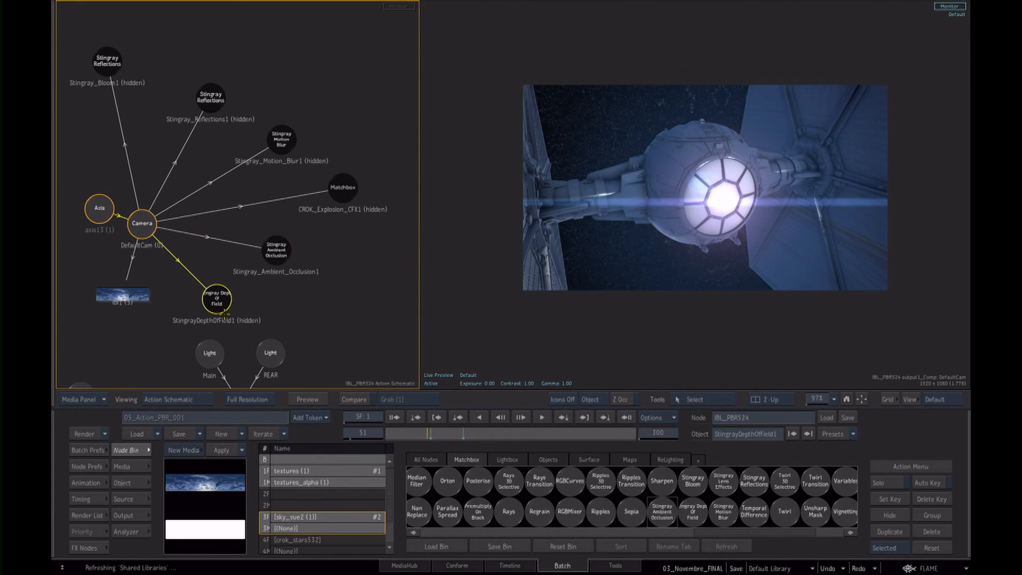
left_click(221, 306)
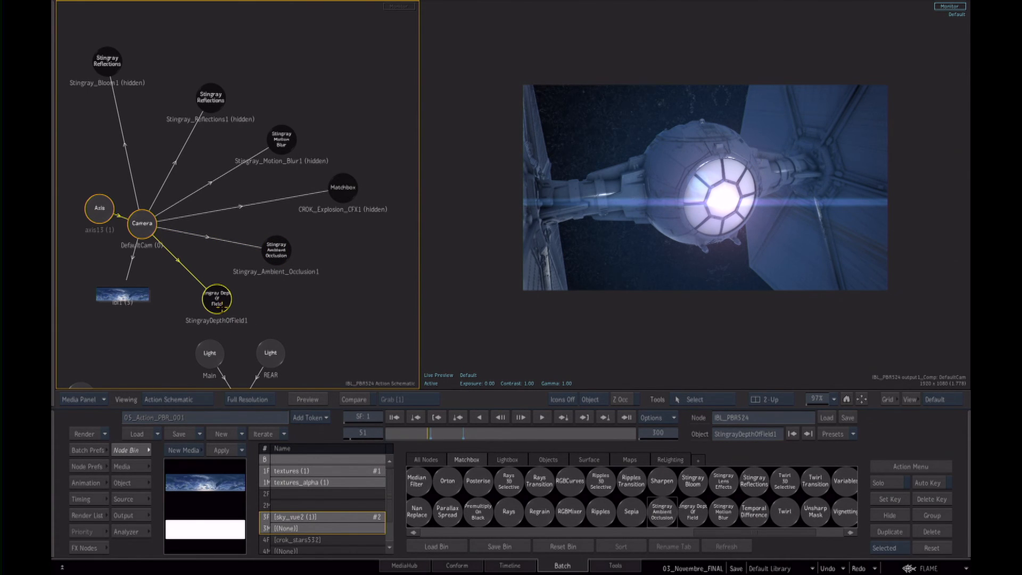
- Dolly in with one wing close to the camera, and try a Far Max fall-off of 1.00 on the StingrayDepthOfField1 node
left_click(740, 288)
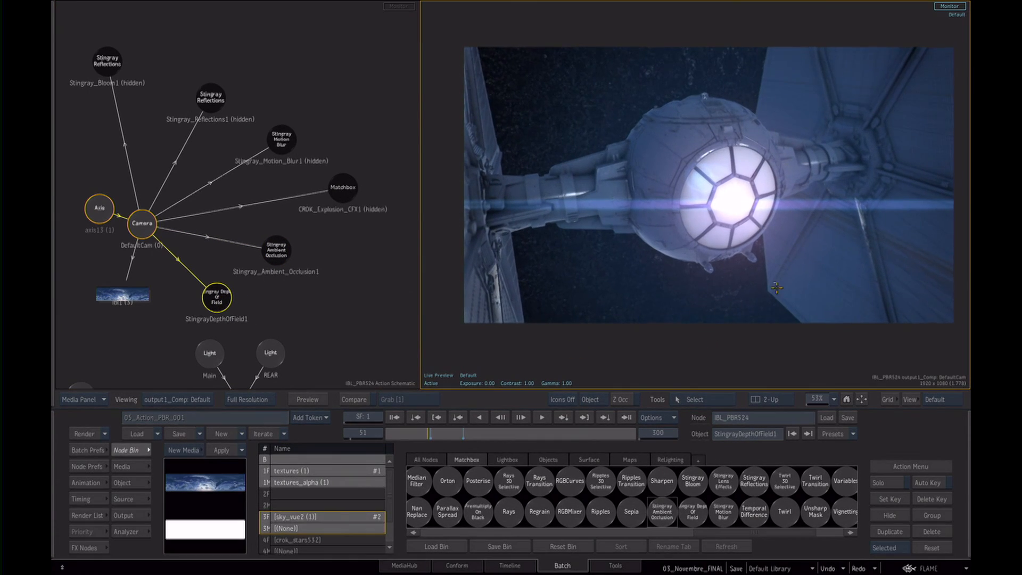
left_click_drag(740, 263, 802, 163)
key("d")
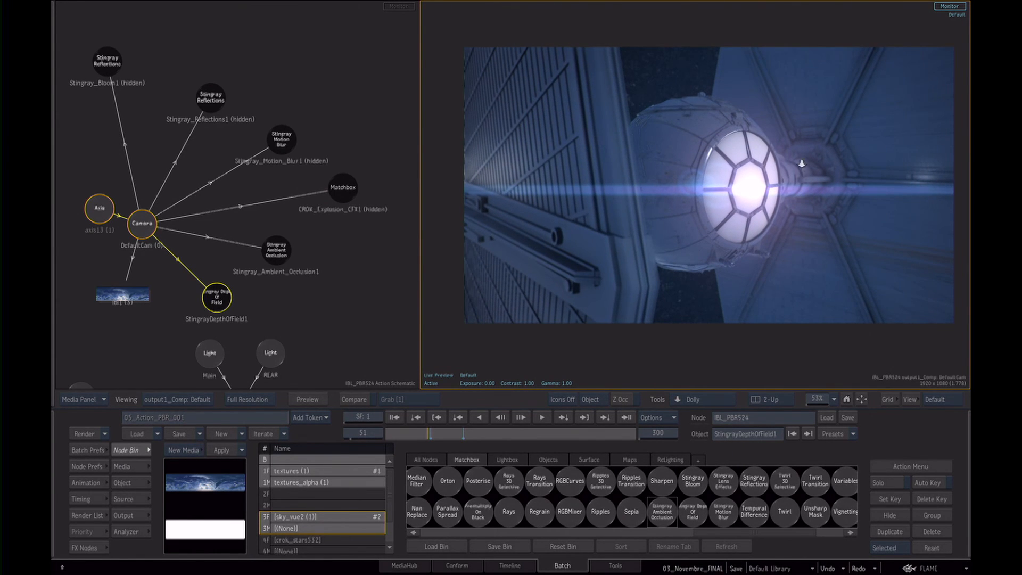
double_click(217, 298)
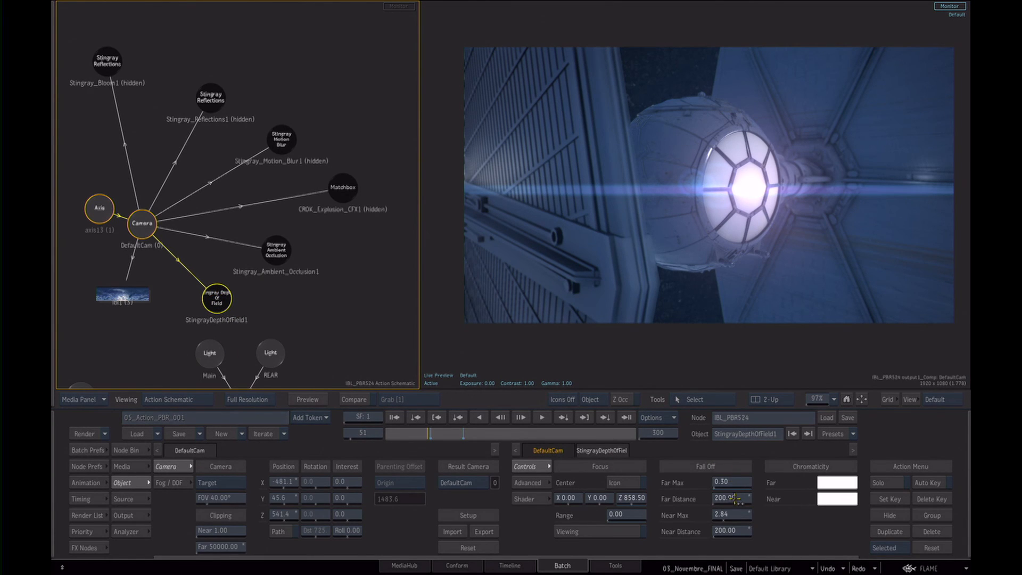
mouse_move(730, 482)
left_mouse_down()
mouse_move(759, 481)
mouse_move(733, 486)
left_mouse_up()
left_click(736, 482, "ctrl")
- Try a depth of field focus center of Z 442.50 with the focus overlay switched on, and turn the overlay off
left_click(569, 531)
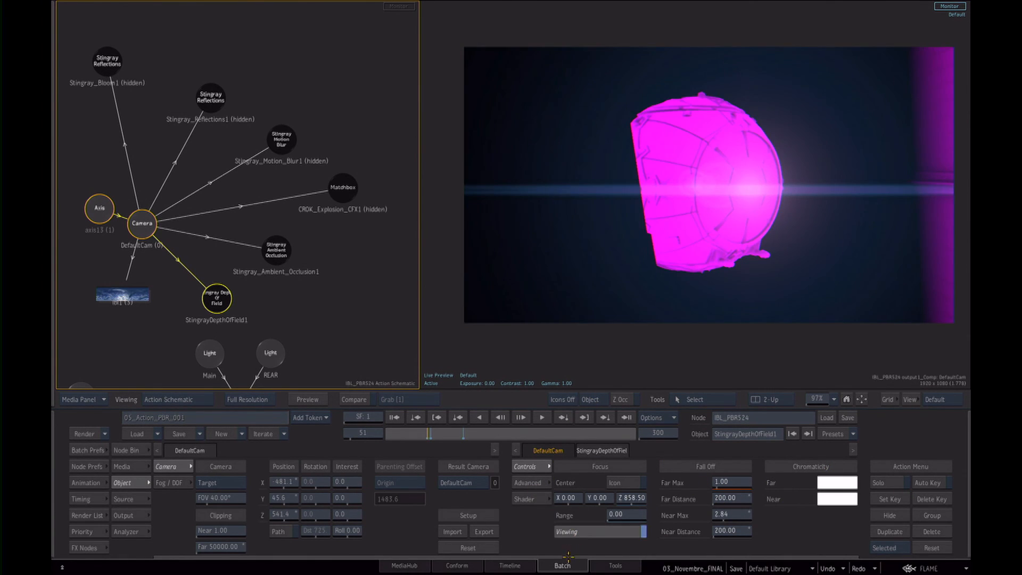
left_click_drag(631, 500, 432, 503)
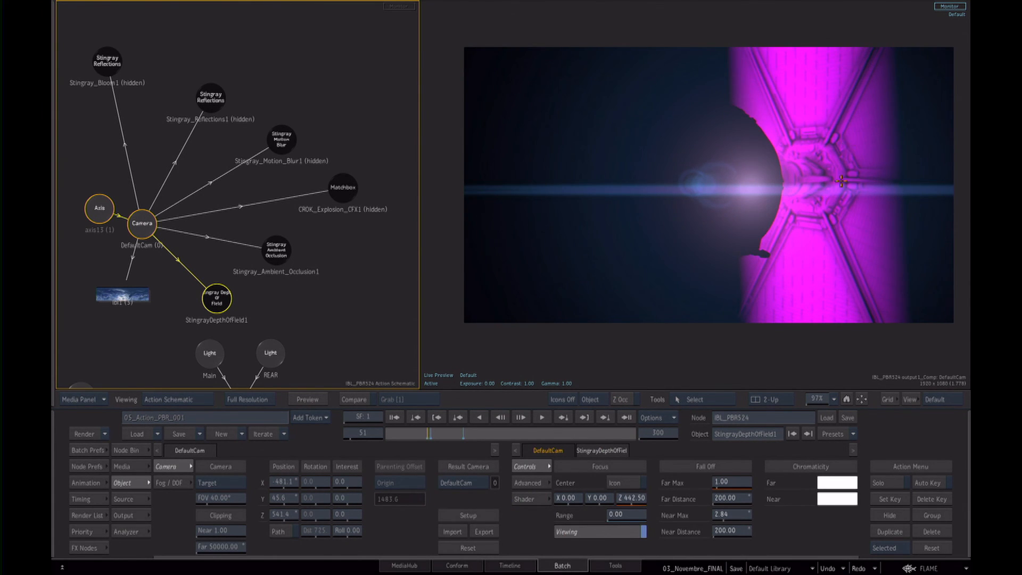
left_click(590, 534)
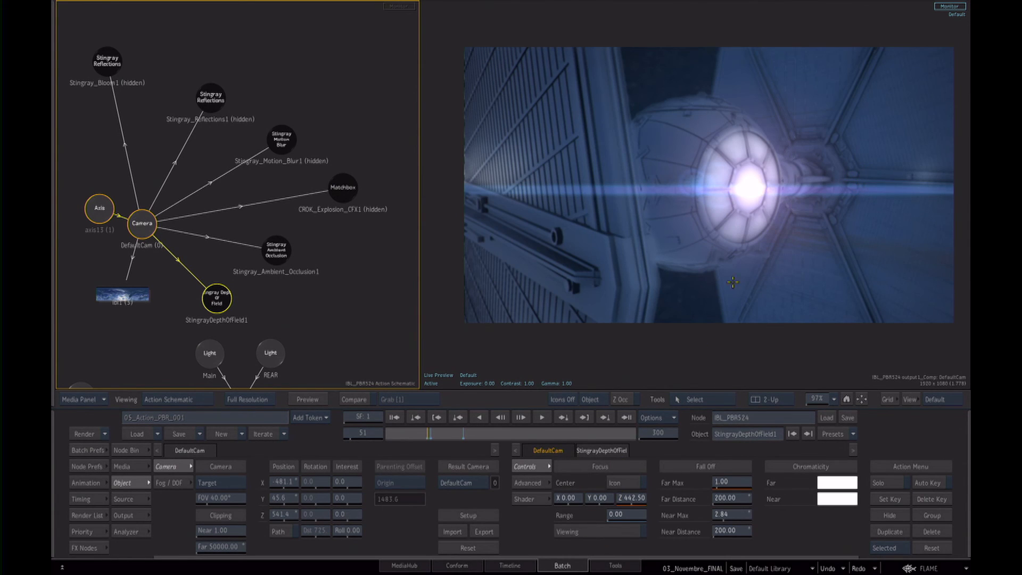
- Orbit to a frontal view of the ship, unhide Stingray_Motion_Blur1 at frame 61, and check the blur at frame 58
left_click(723, 339)
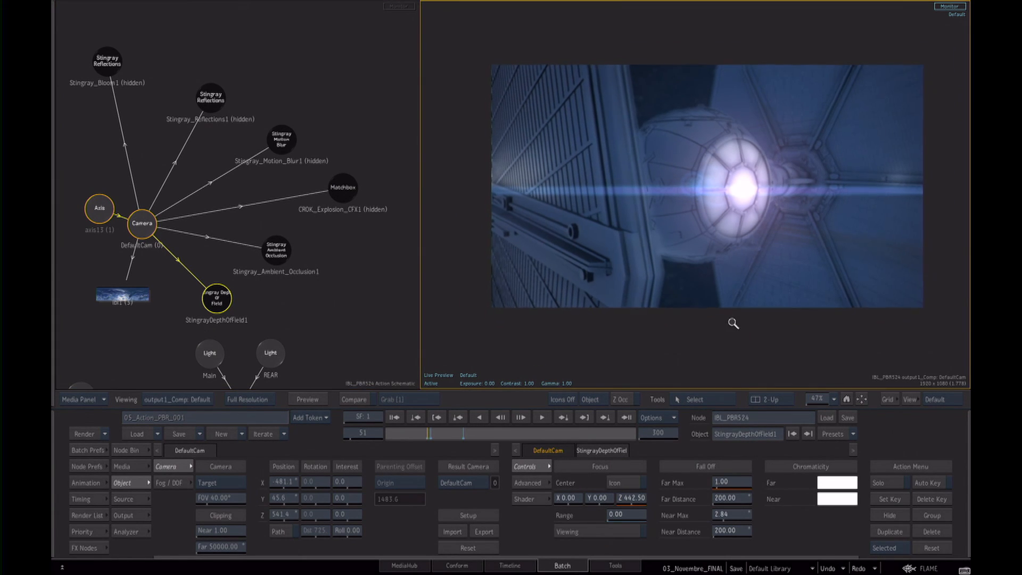
left_click_drag(435, 431, 432, 443)
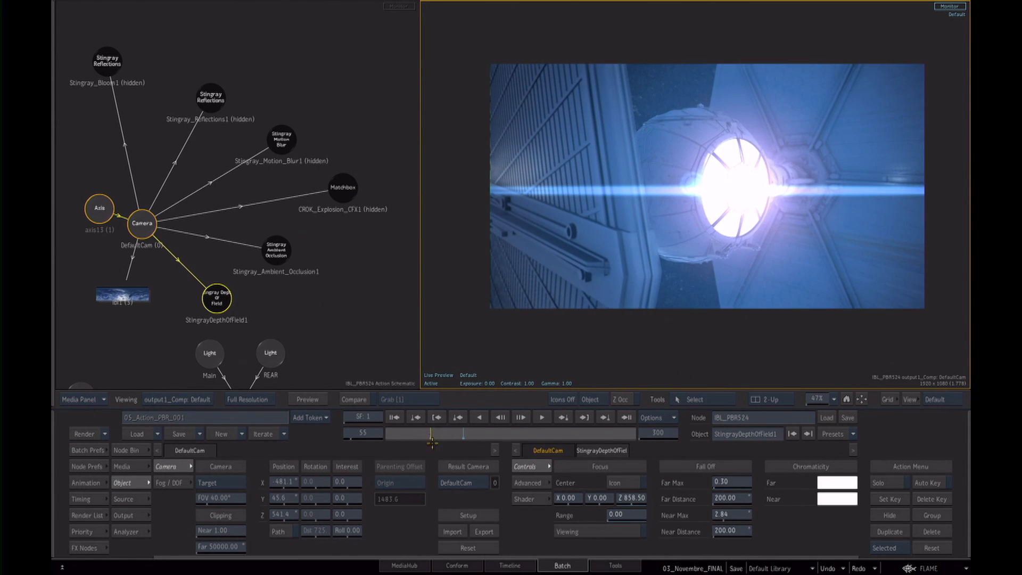
left_click_drag(737, 222, 689, 251)
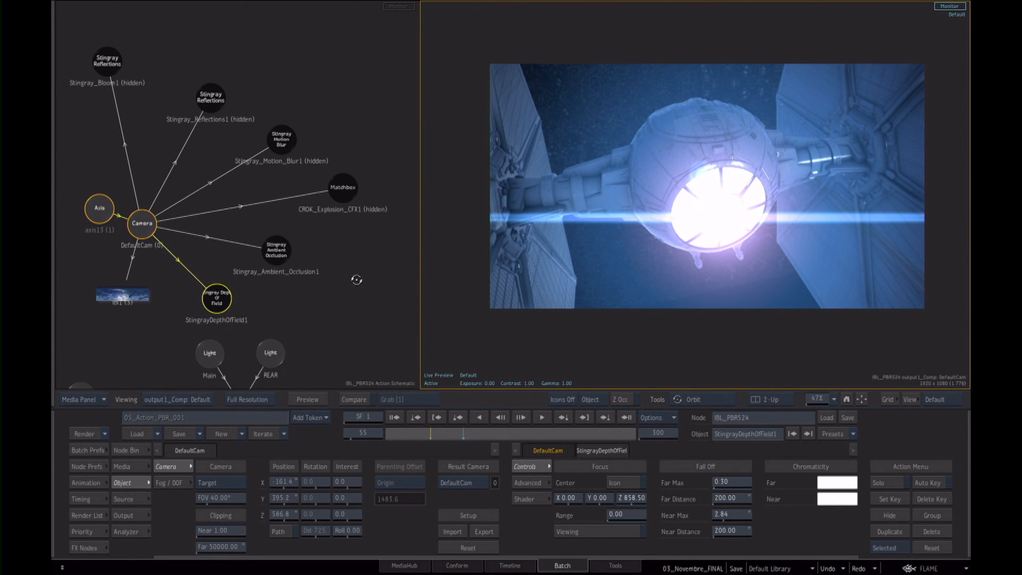
key("Escape")
left_click(281, 138)
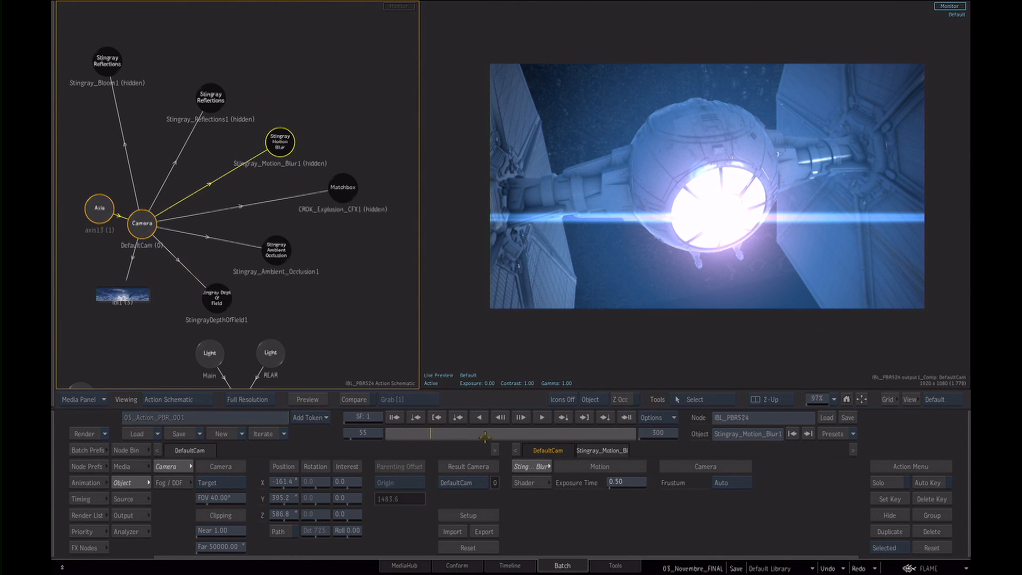
left_click_drag(429, 433, 436, 434)
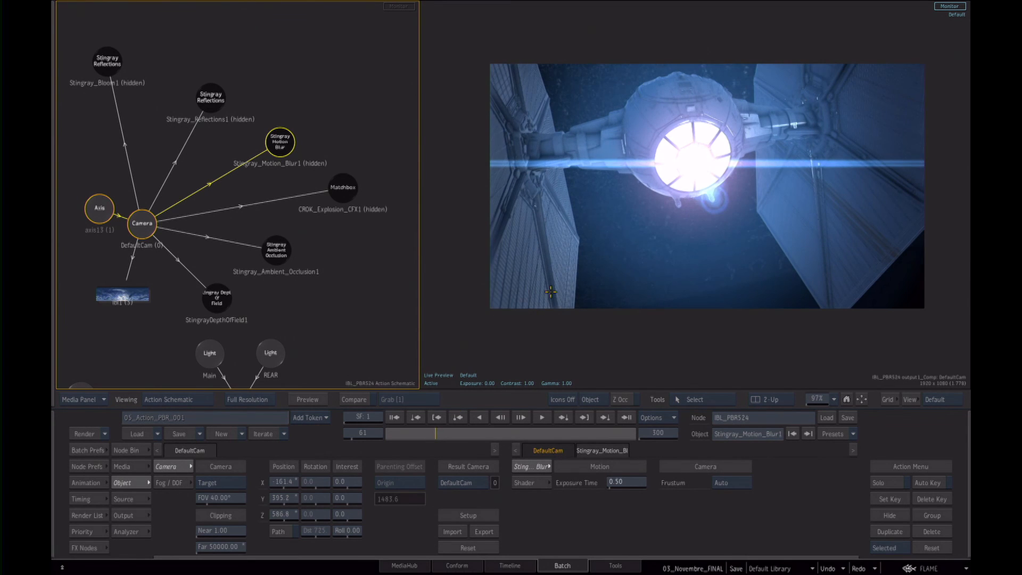
key("shift+h")
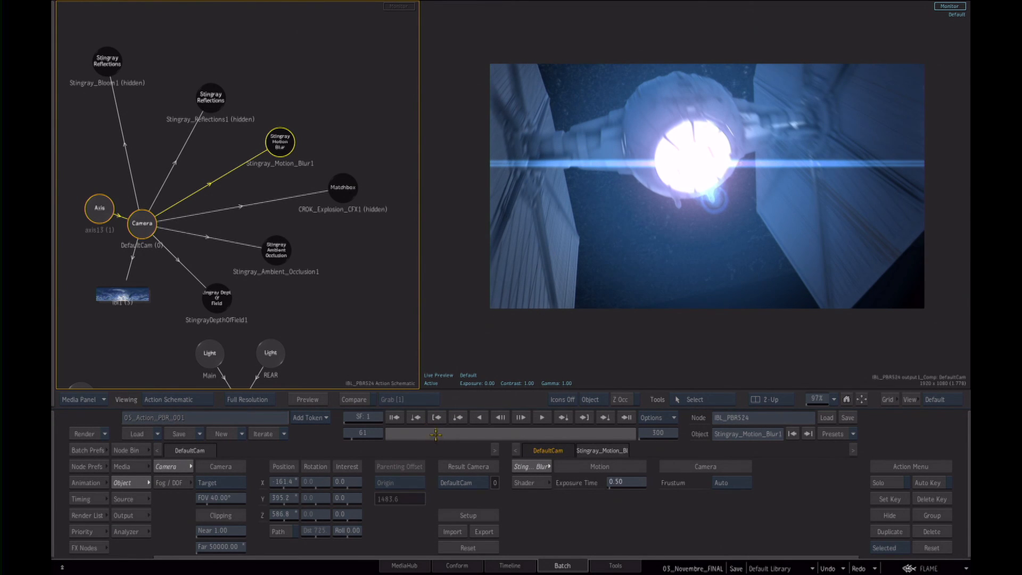
left_click_drag(436, 435, 433, 436)
- Unhide the Stingray_Reflections1 node at frame 49 and inspect the hull reflections from a new angle
left_click(211, 97)
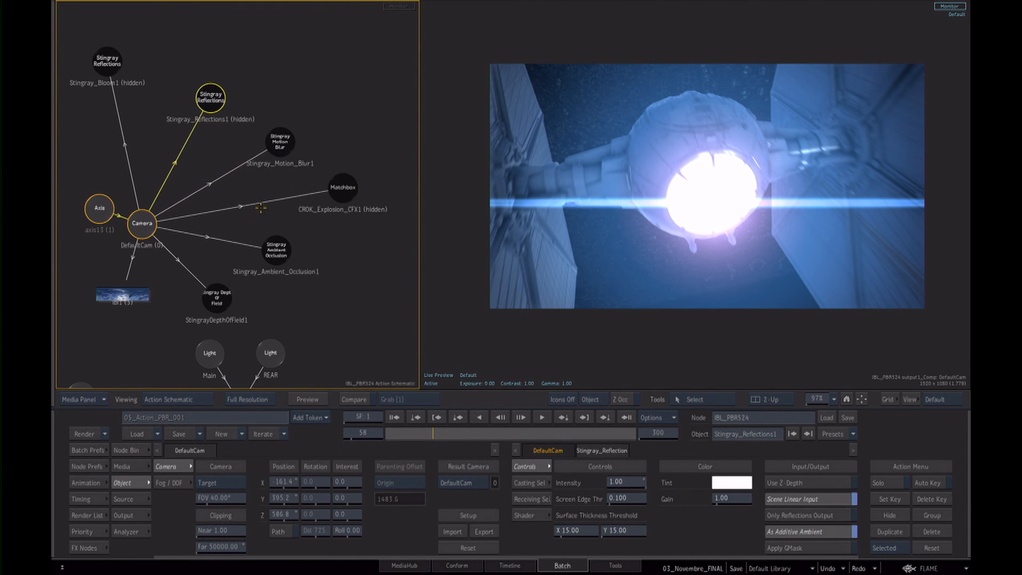
left_click_drag(430, 434, 425, 437)
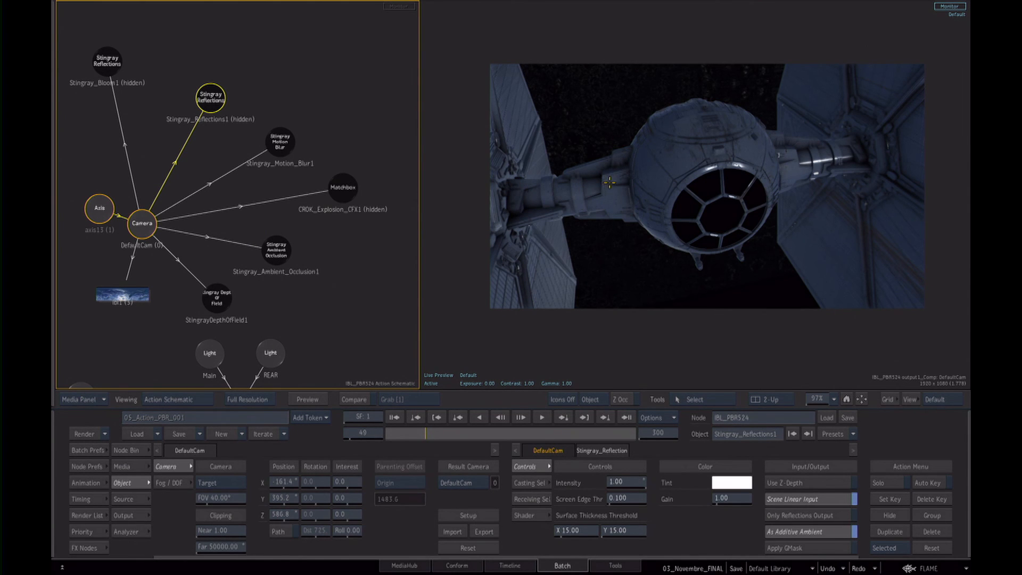
key("h")
left_click(213, 99)
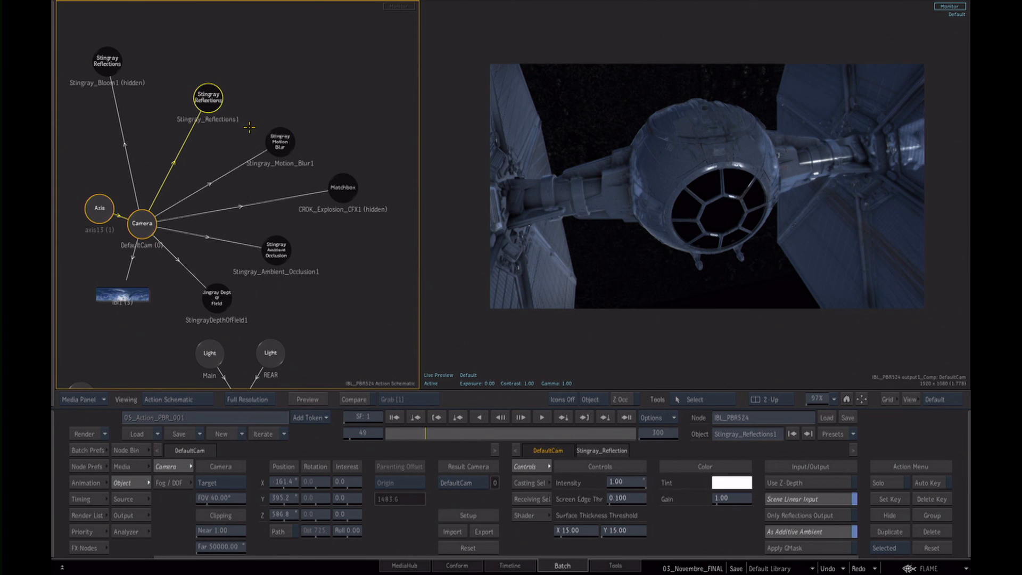
left_click_drag(685, 191, 738, 166)
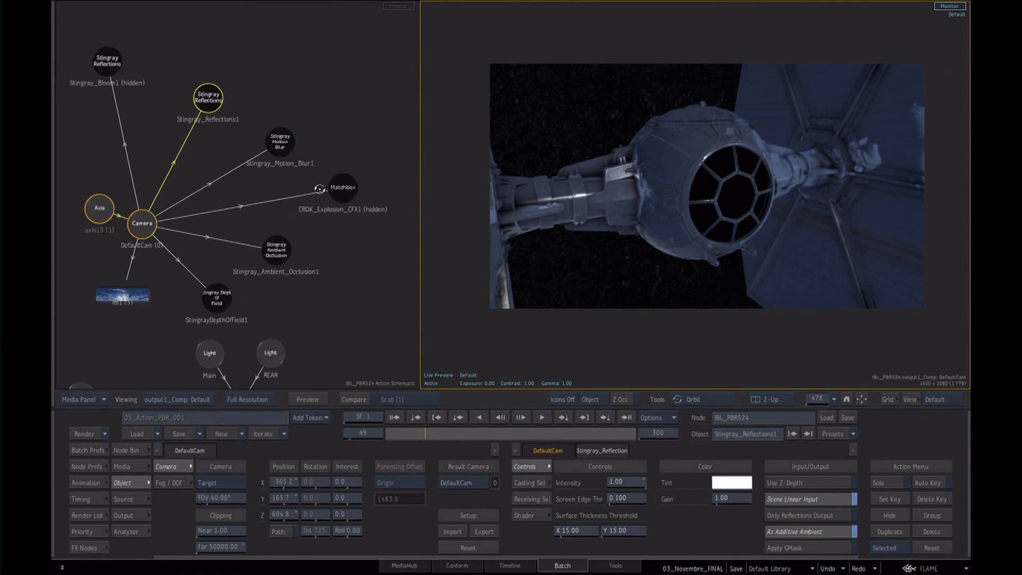
- Unhide the Stingray_Bloom1 node and inspect the cockpit glow at frame 54 from another angle
left_click(107, 59)
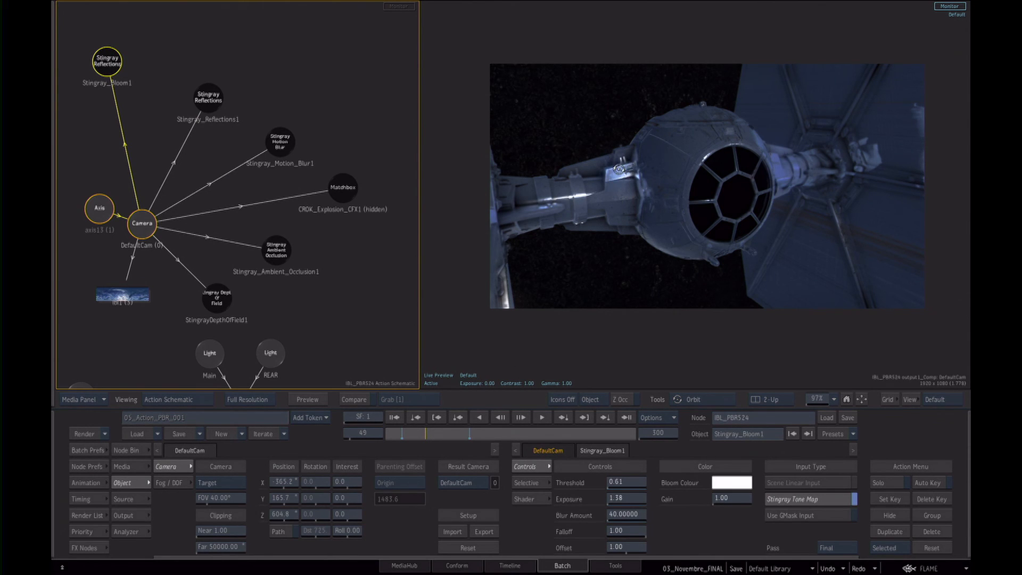
mouse_move(428, 433)
left_mouse_down()
mouse_move(450, 433)
mouse_move(418, 433)
mouse_move(430, 436)
left_mouse_up()
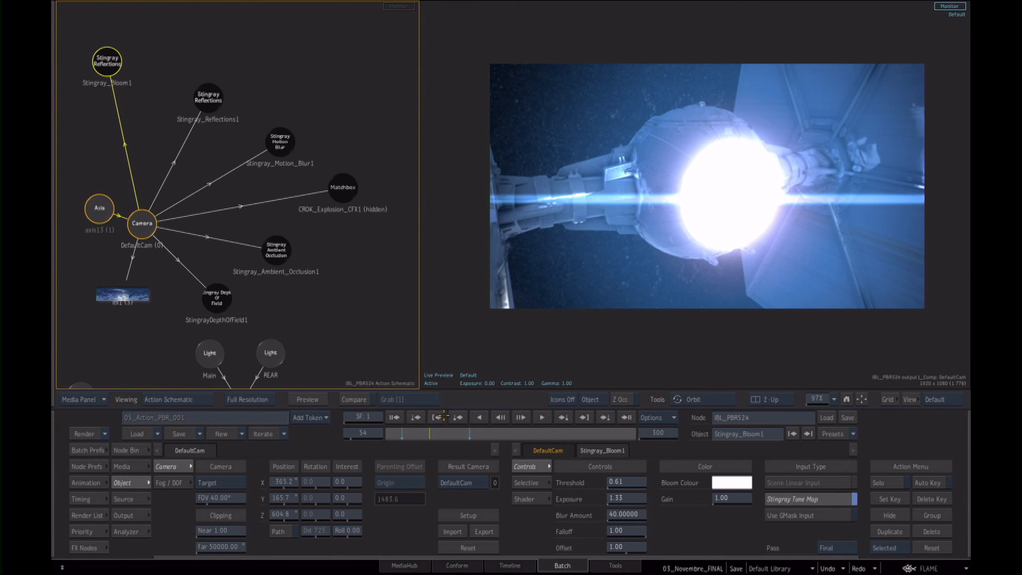
left_click_drag(759, 178, 721, 245)
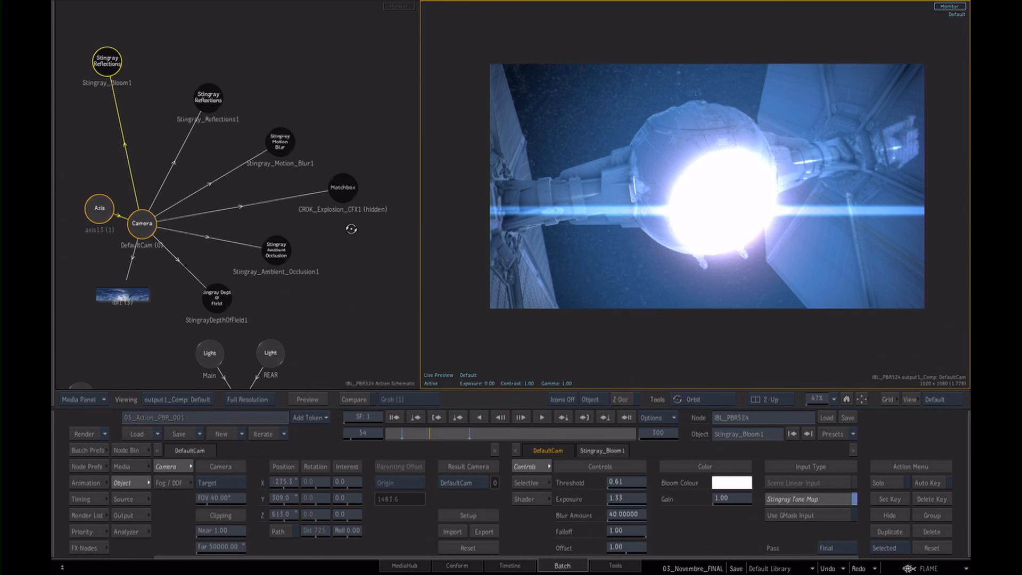
- Unhide the CROK_Explosion_CFX1 Matchbox node and inspect the explosion from the front at frame 57
left_click(342, 192)
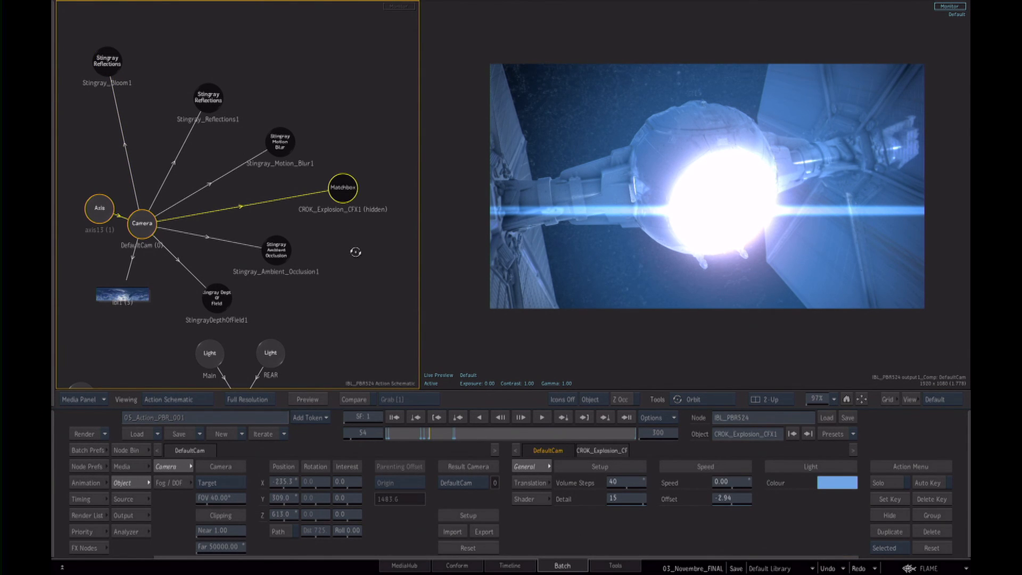
key("h")
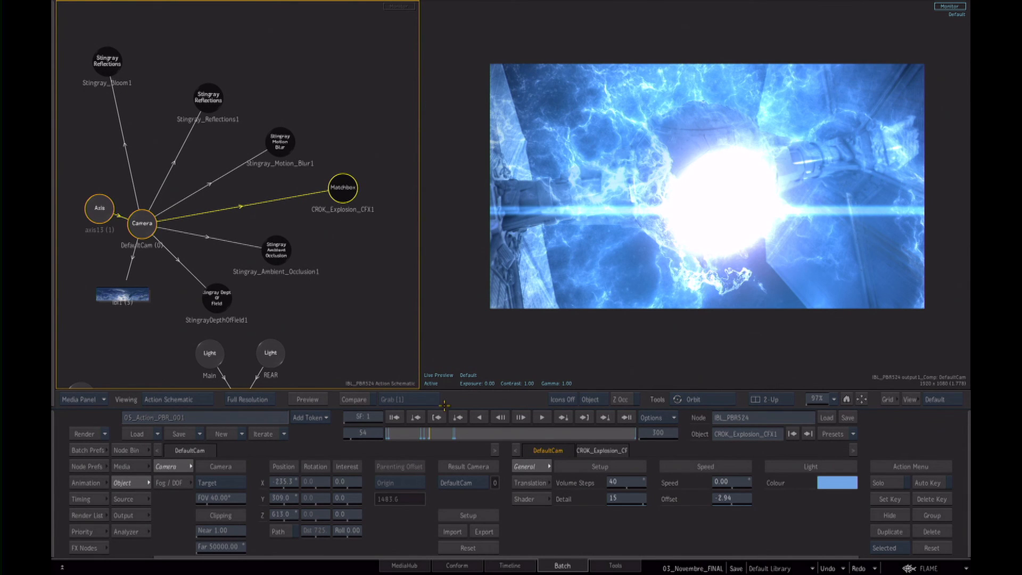
left_click_drag(427, 435, 451, 416)
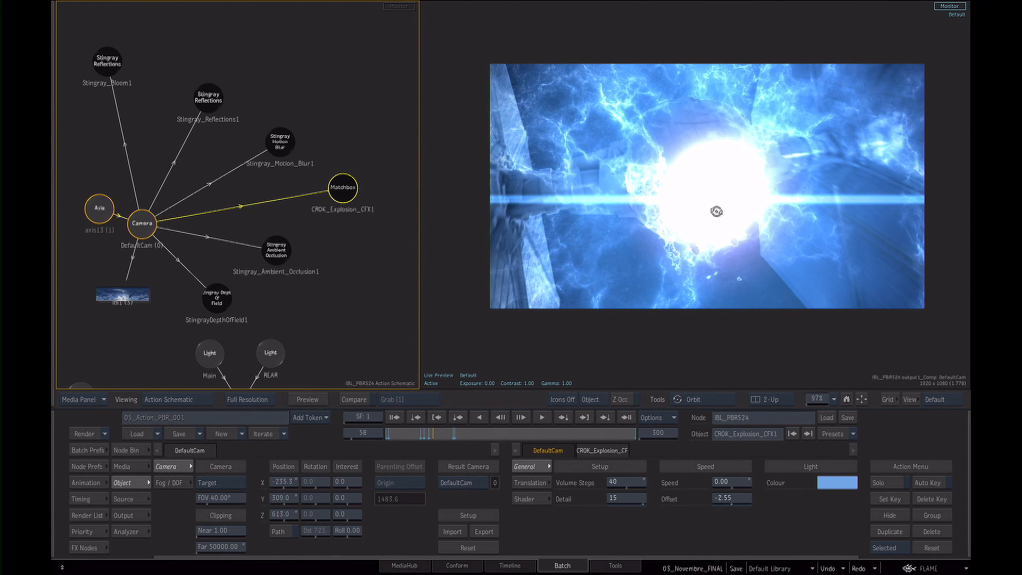
mouse_move(735, 204)
left_mouse_down()
mouse_move(778, 198)
mouse_move(721, 189)
left_mouse_up()
mouse_move(433, 435)
left_mouse_down()
mouse_move(449, 435)
mouse_move(432, 436)
left_mouse_up()
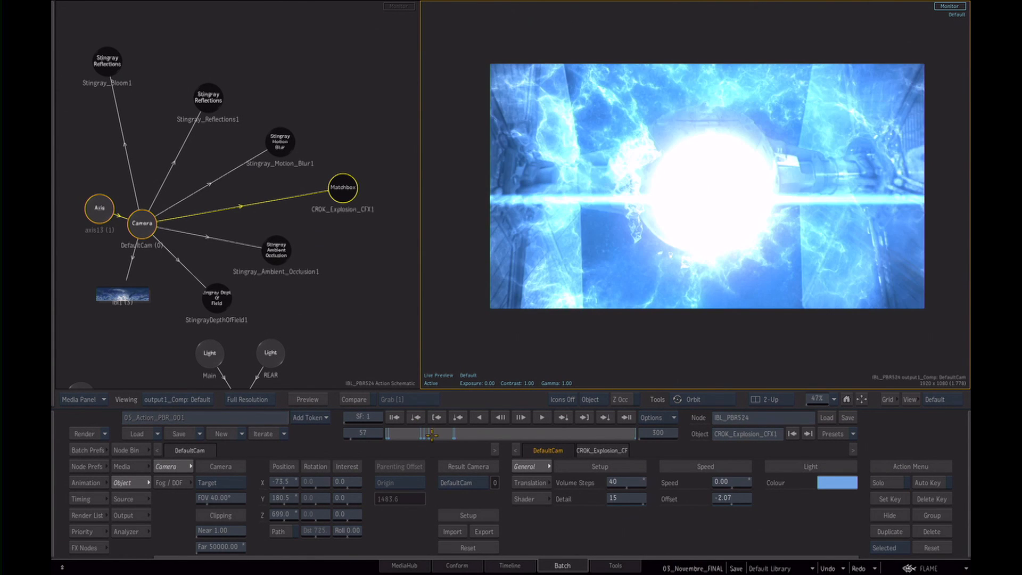
- Set the CROK_Explosion_CFX1 Volume Steps to 29 and Detail to 4, and orbit around the explosion to inspect it
left_click_drag(341, 186, 338, 192)
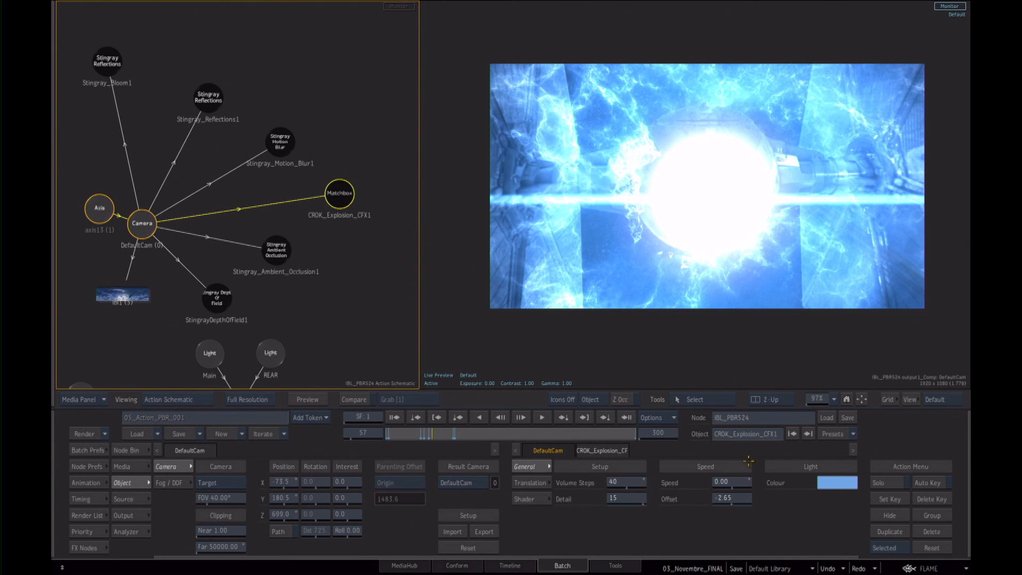
left_click_drag(615, 482, 616, 502)
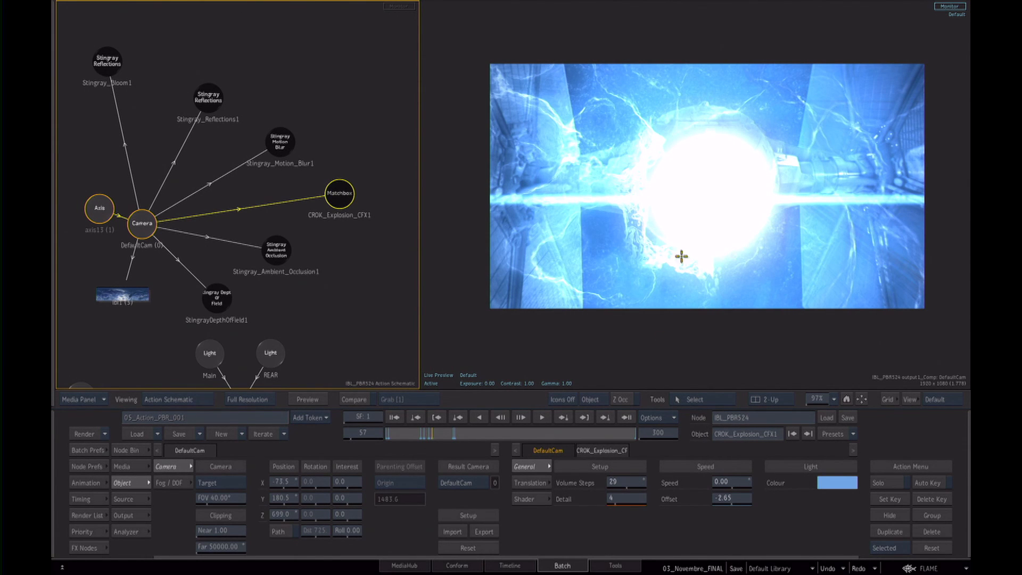
left_click_drag(720, 207, 736, 213)
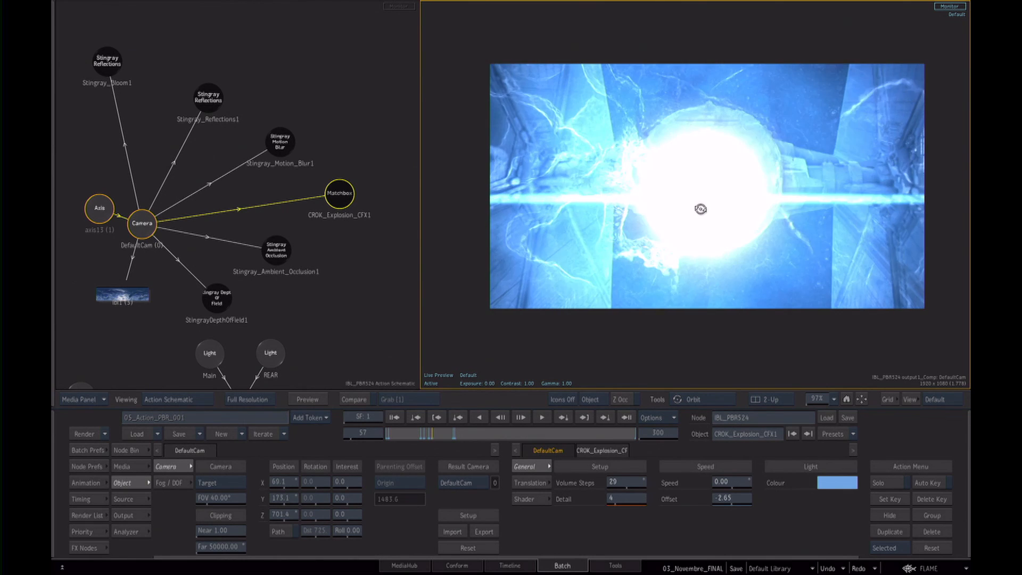
left_click_drag(701, 210, 704, 213)
- Return to the batch schematic, view the crok heathaze result in the FINAL group, and review the shot up to frame 133 and back to 98
left_click(349, 263)
key("Escape")
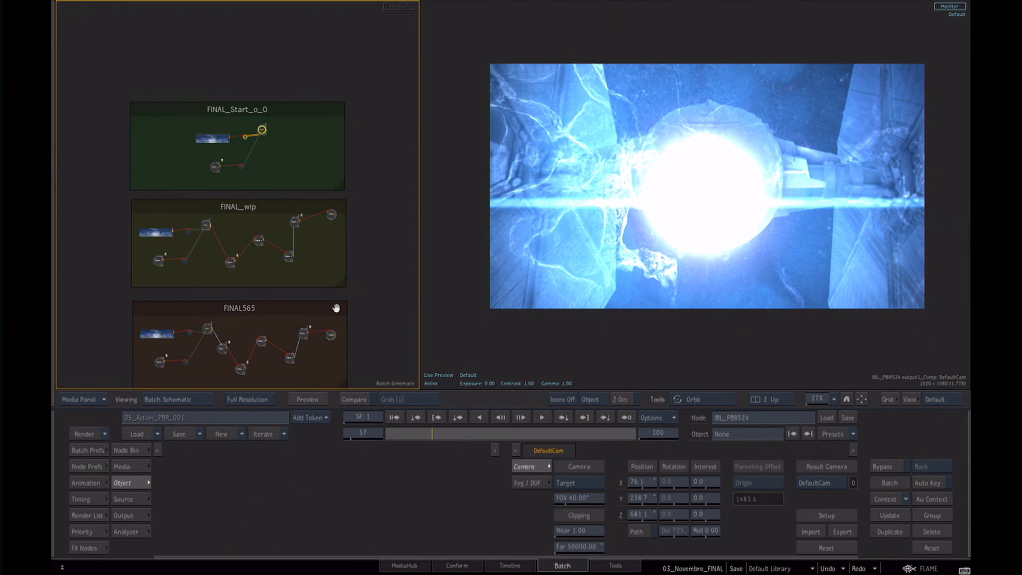
left_click_drag(336, 309, 332, 133)
left_click_drag(282, 270, 240, 137)
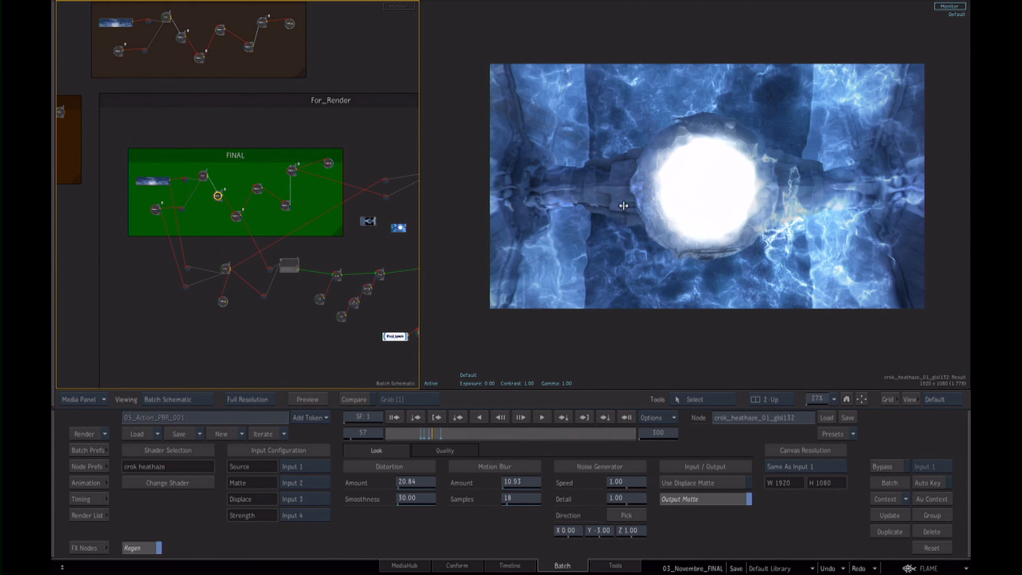
mouse_move(423, 433)
left_mouse_down()
mouse_move(393, 436)
mouse_move(427, 449)
left_mouse_up()
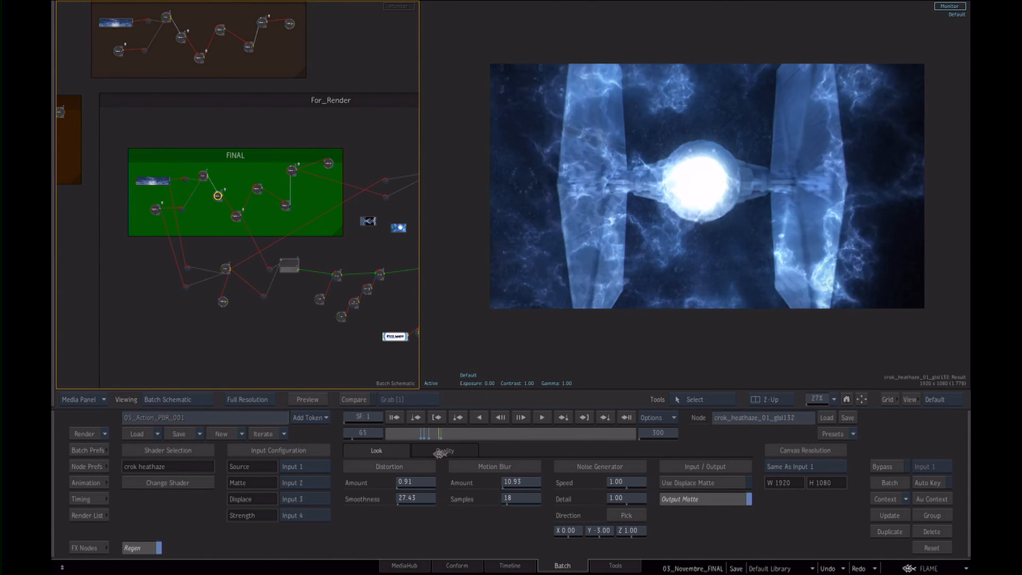
left_click(493, 457)
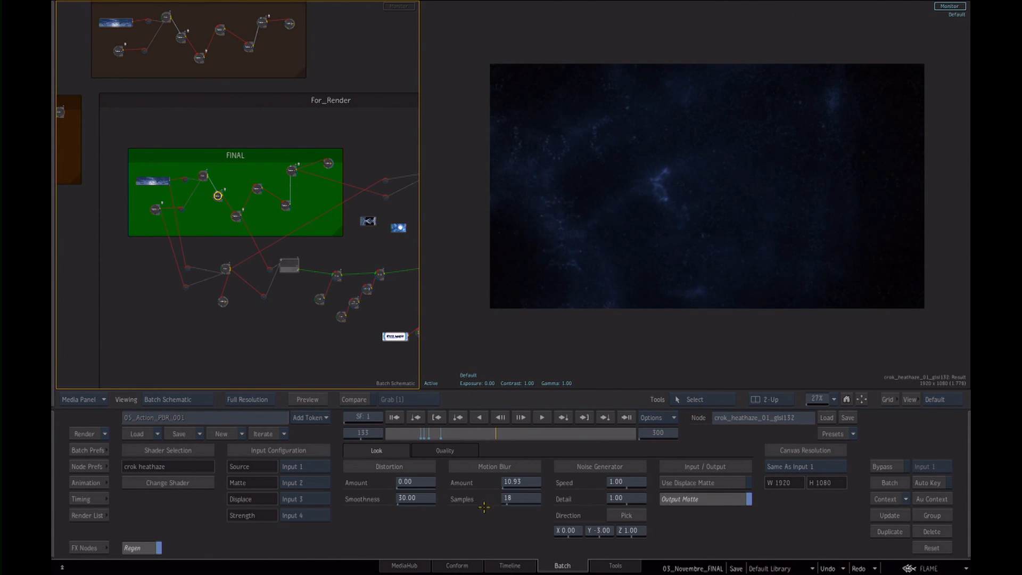
left_click_drag(483, 437, 437, 430)
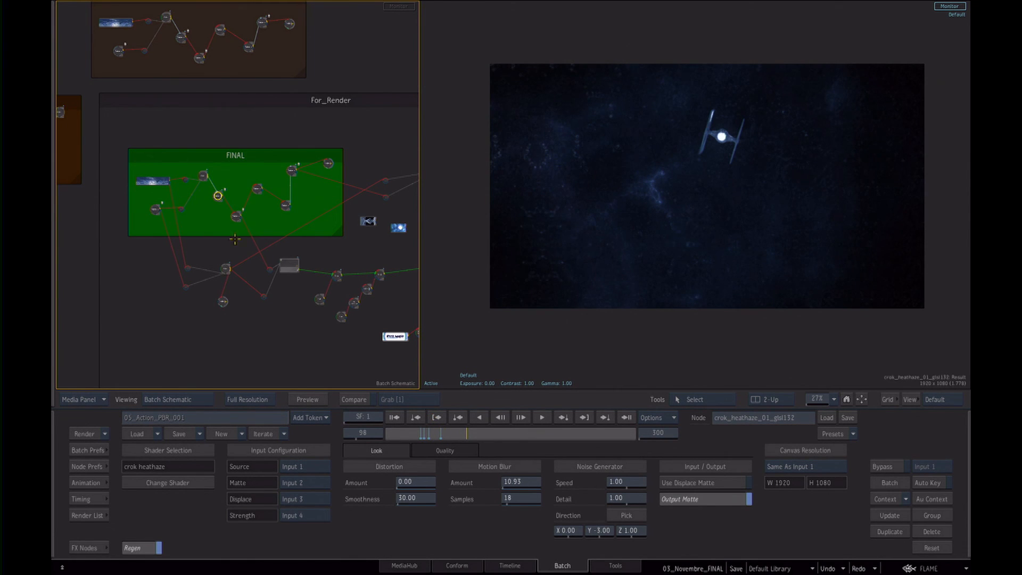
- Replace the schematic with the heat haze result view and show the Media Panel
key("F4")
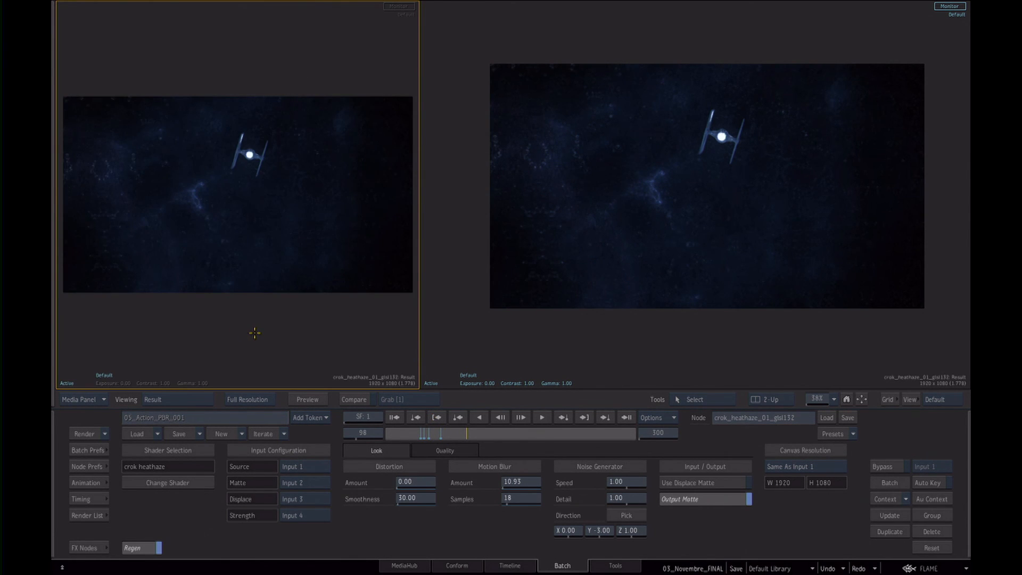
key("Tab")
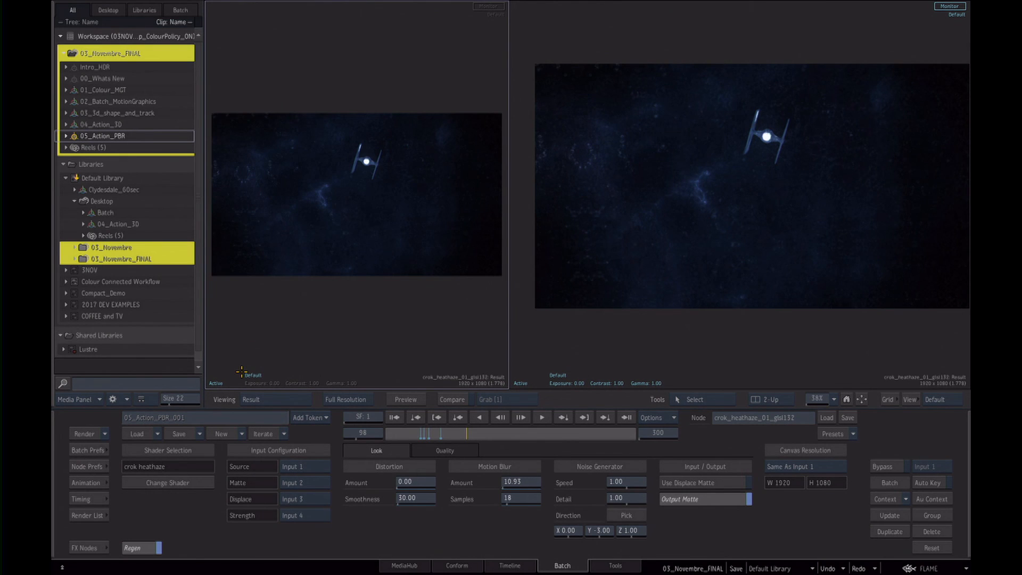